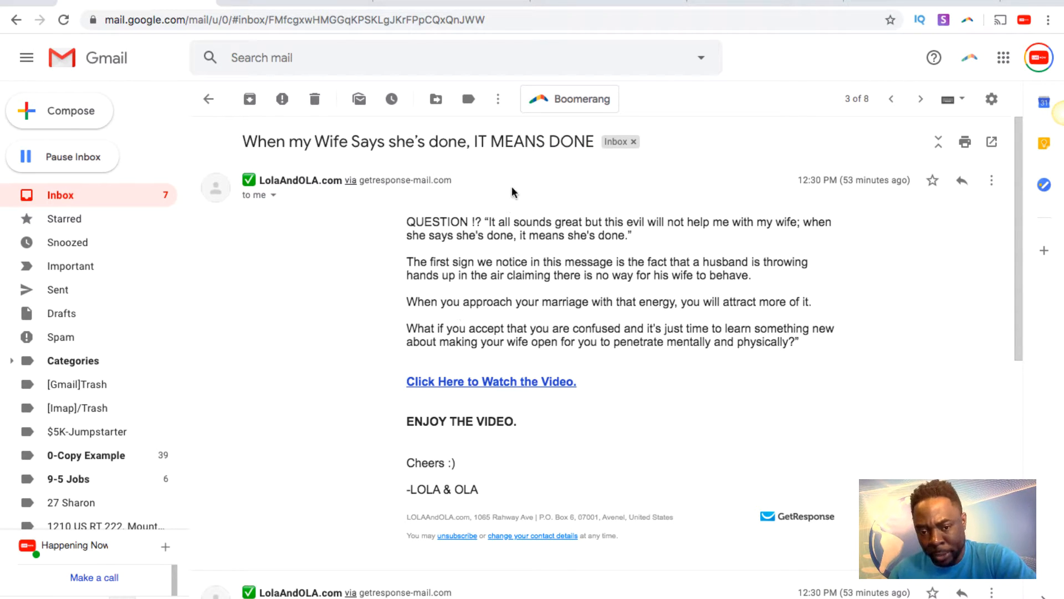
Look over the linked Lola & Ola blog post and the myEmpirePRO Keyword Schedule spreadsheet, ending back on the post.
{"action": "left_click", "coordinate": [516, 203]}
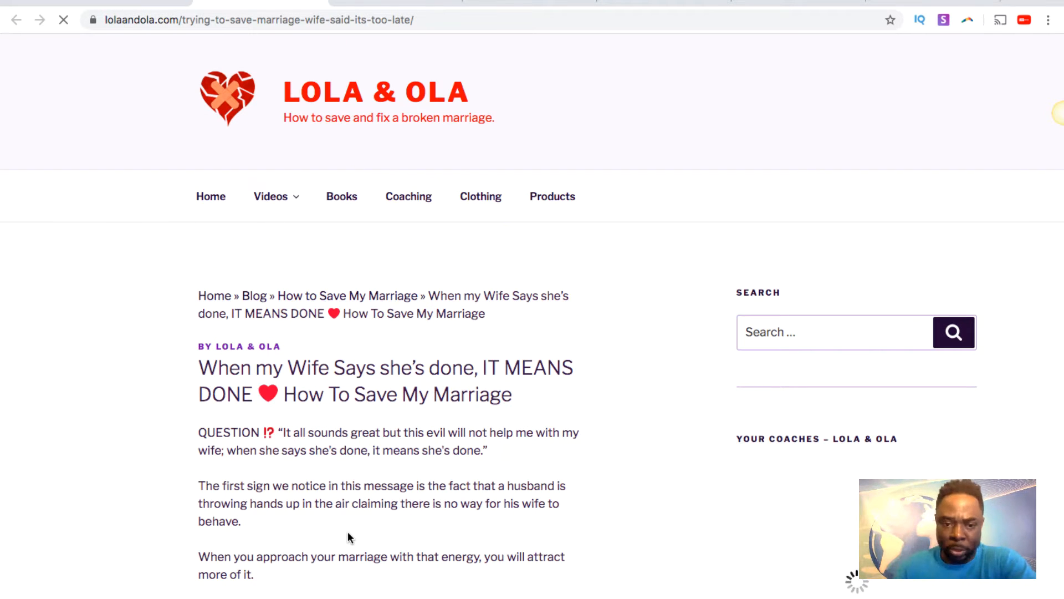
{"action": "key", "text": "ctrl+Tab"}
{"action": "key", "text": "ctrl+Tab"}
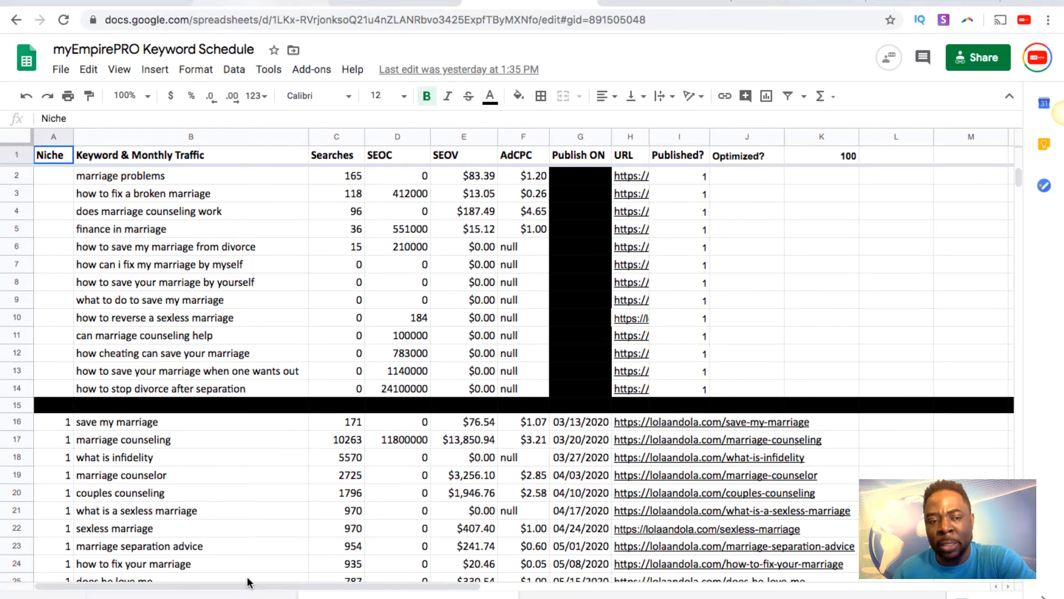
{"action": "left_click", "coordinate": [241, 3]}
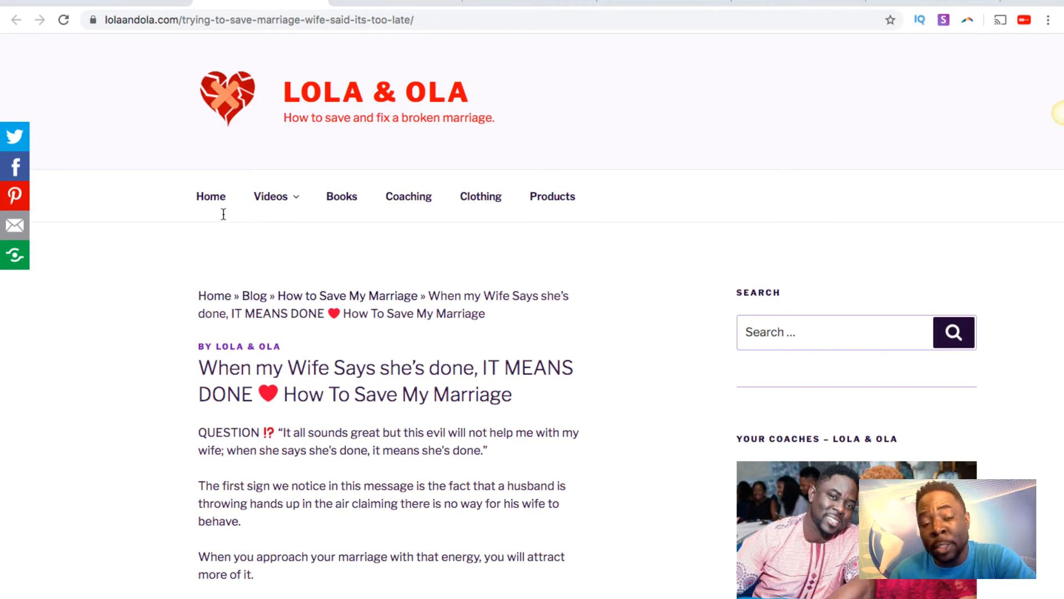
Copy the keyword heading "Trying To Save Marriage Wife Said It's Too Late" from below the blog post's video.
{"action": "left_click_drag", "start_coordinate": [207, 214], "coordinate": [464, 209]}
{"action": "scroll", "coordinate": [464, 210], "scroll_direction": "down", "scroll_amount": 4}
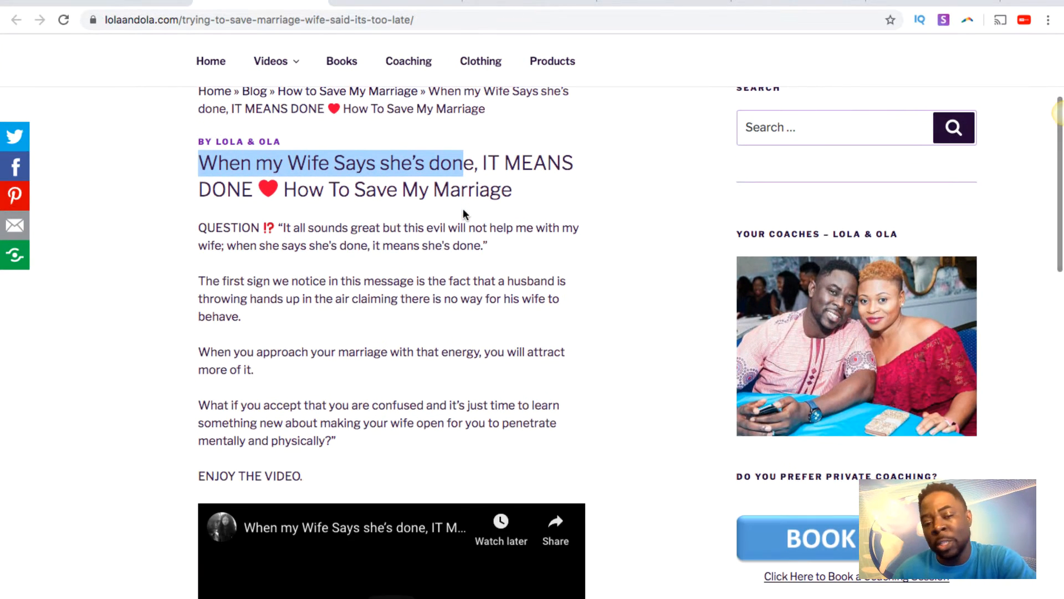
{"action": "scroll", "coordinate": [463, 210], "scroll_direction": "down", "scroll_amount": 8}
{"action": "scroll", "coordinate": [463, 212], "scroll_direction": "down", "scroll_amount": 2}
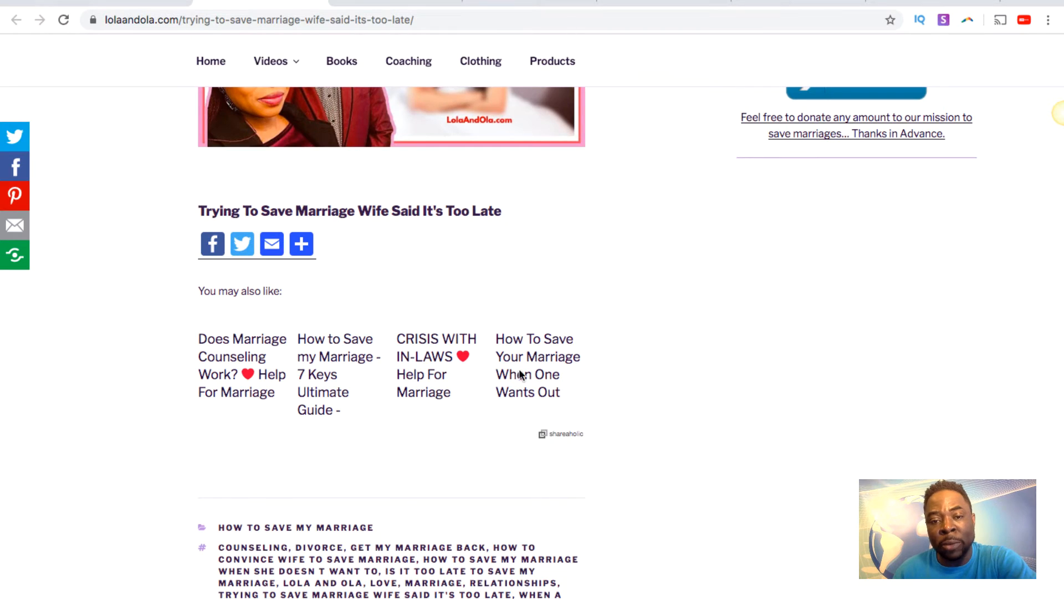
{"action": "left_click_drag", "start_coordinate": [169, 349], "coordinate": [198, 372]}
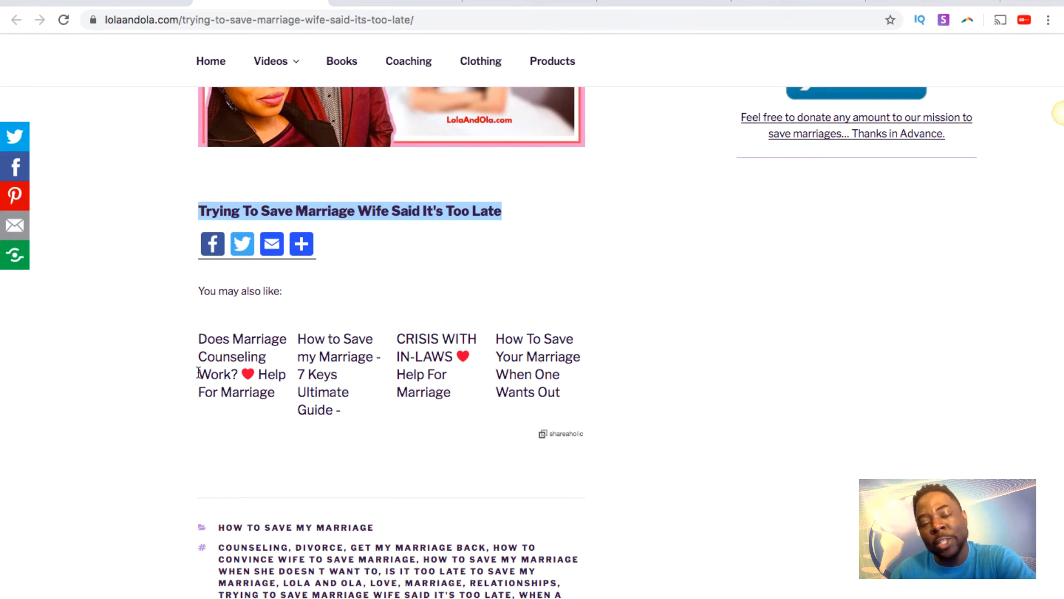
{"action": "right_click", "coordinate": [283, 211]}
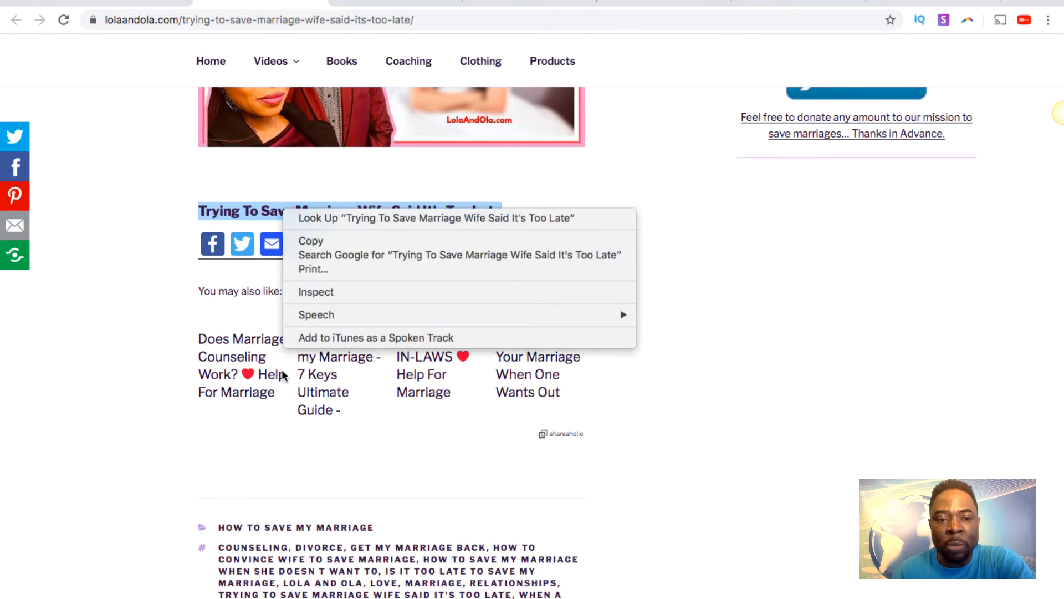
{"action": "left_click", "coordinate": [333, 241]}
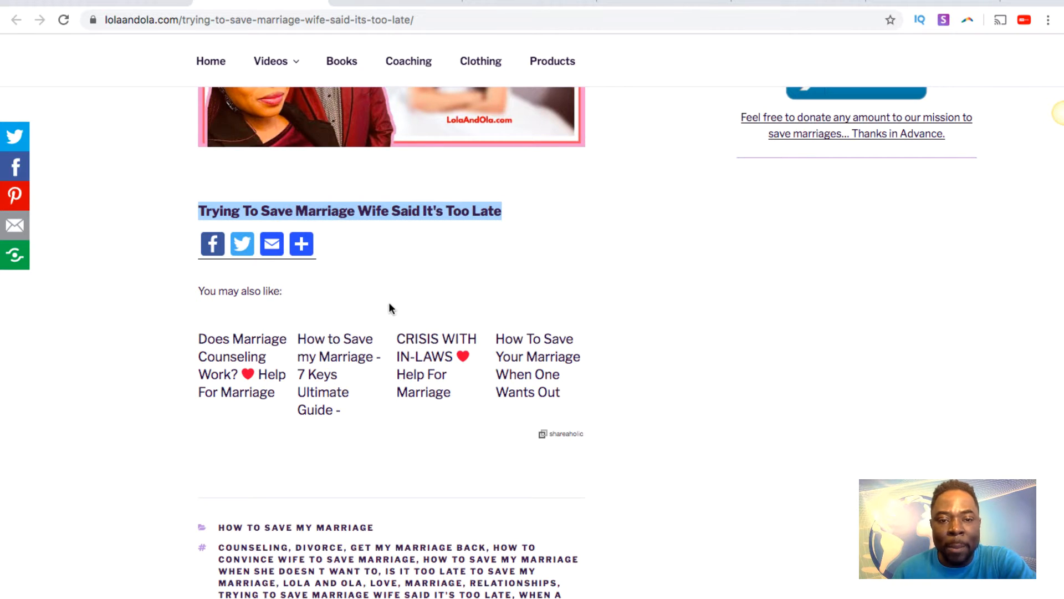
Switch to Firefox and look through the same blog post, from its title down to the video and keyword heading.
{"action": "scroll", "coordinate": [448, 300], "scroll_direction": "up", "scroll_amount": 10}
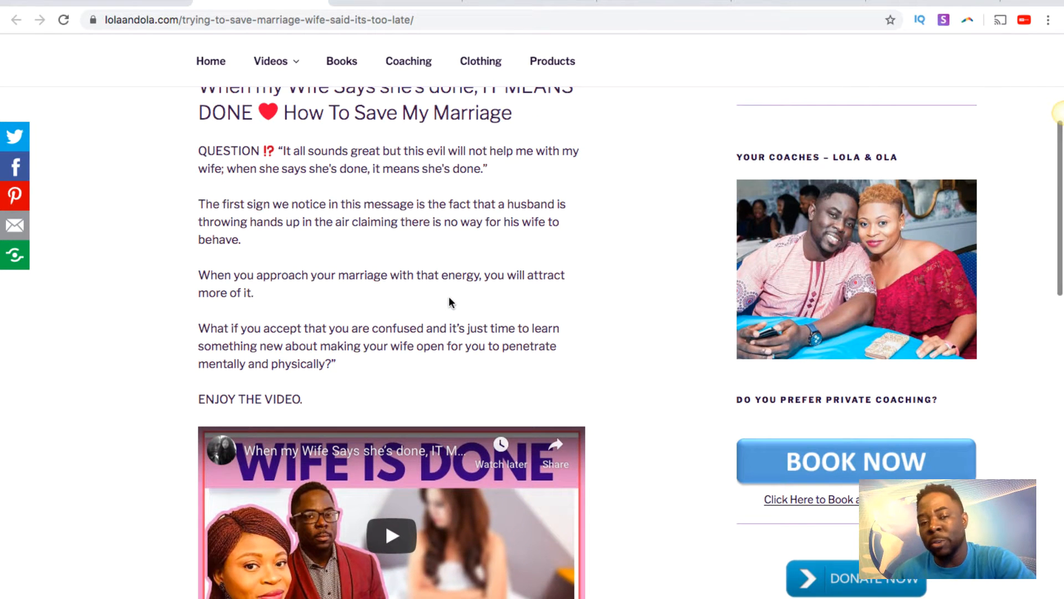
{"action": "scroll", "coordinate": [449, 301], "scroll_direction": "up", "scroll_amount": 5}
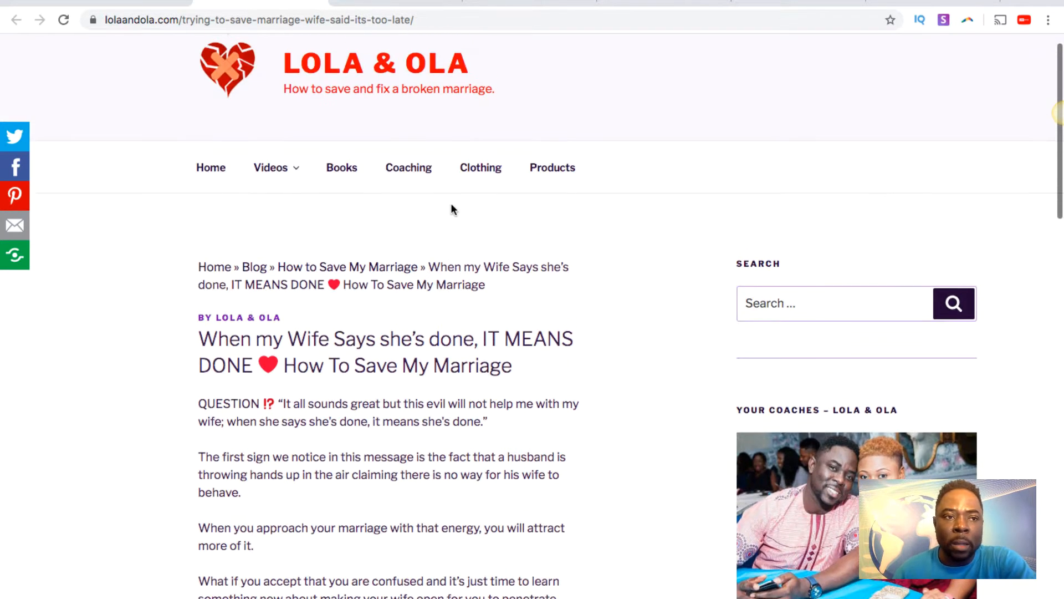
{"action": "mouse_move", "coordinate": [221, 592]}
{"action": "left_click", "coordinate": [177, 589]}
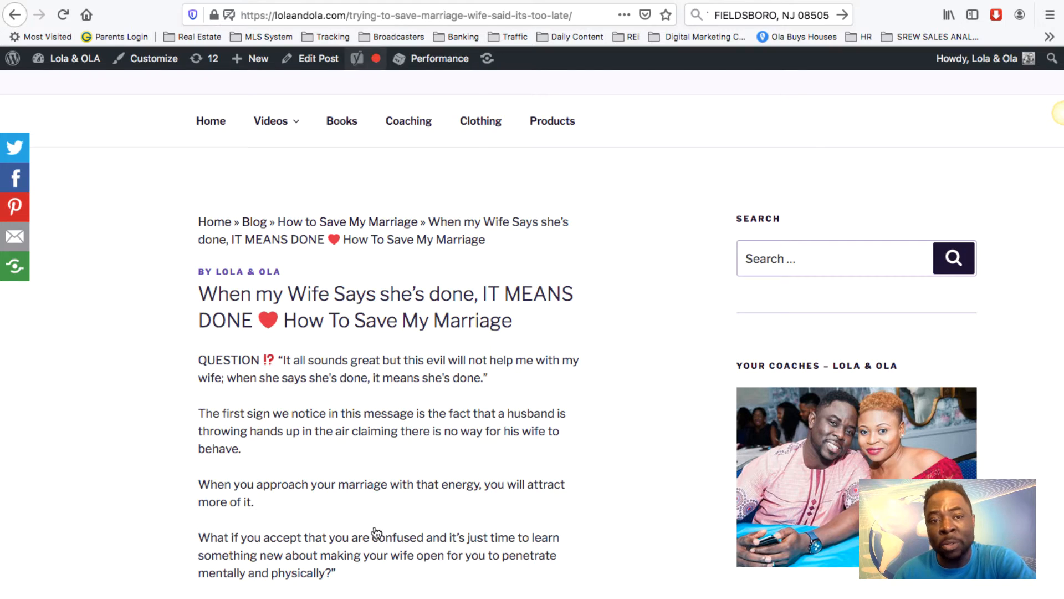
{"action": "mouse_move", "coordinate": [374, 60]}
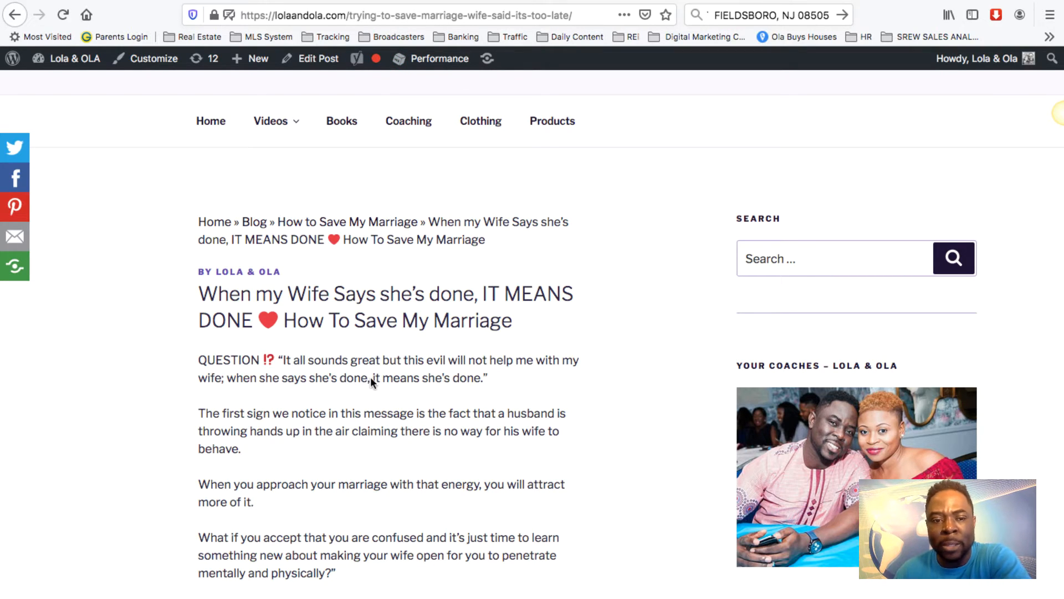
{"action": "scroll", "coordinate": [368, 212], "scroll_direction": "down", "scroll_amount": 3}
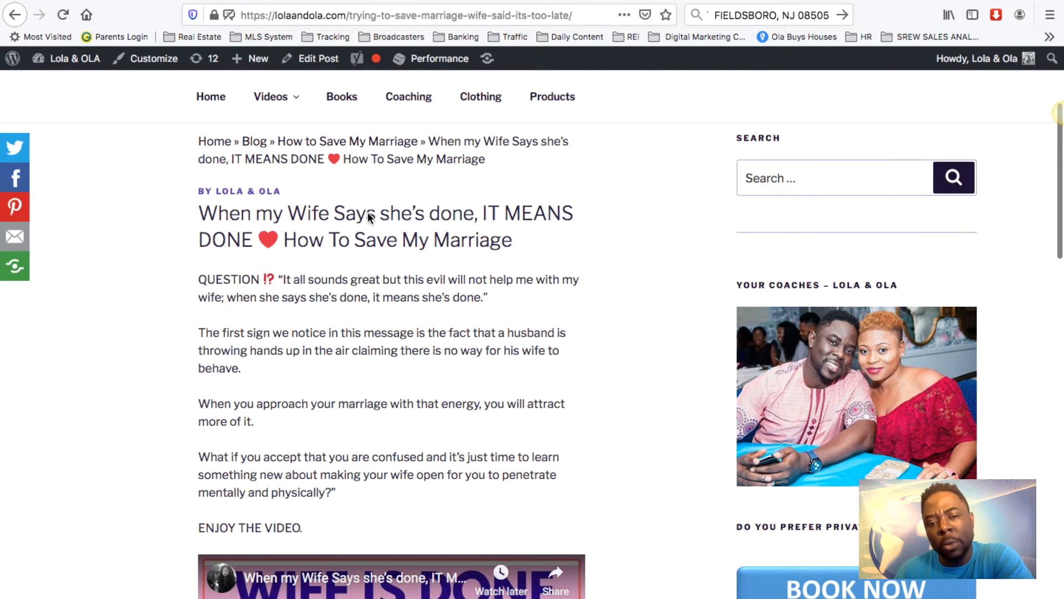
{"action": "scroll", "coordinate": [368, 213], "scroll_direction": "up", "scroll_amount": 7}
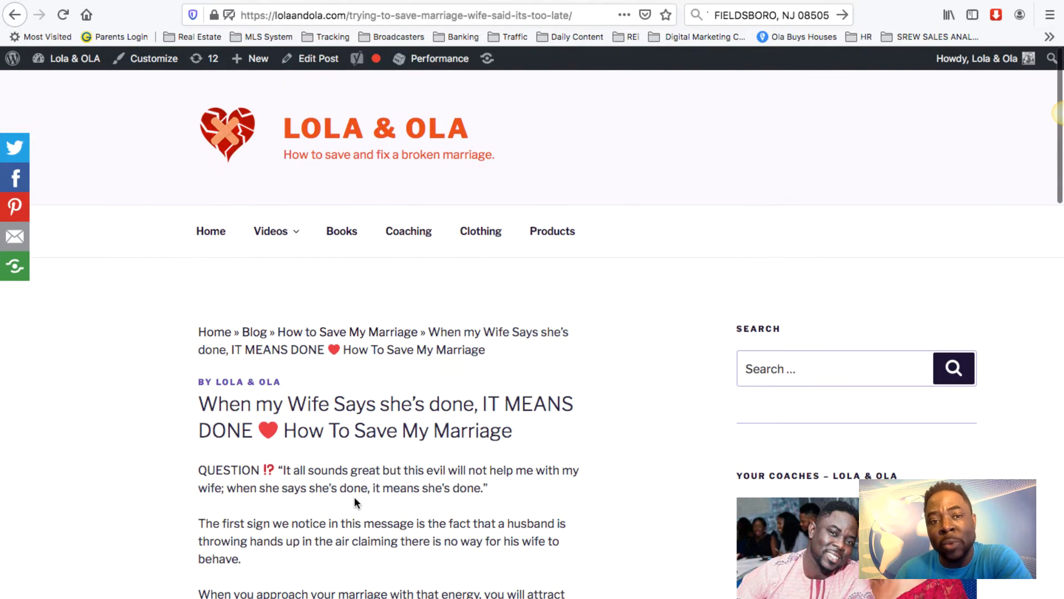
{"action": "scroll", "coordinate": [419, 142], "scroll_direction": "down", "scroll_amount": 10}
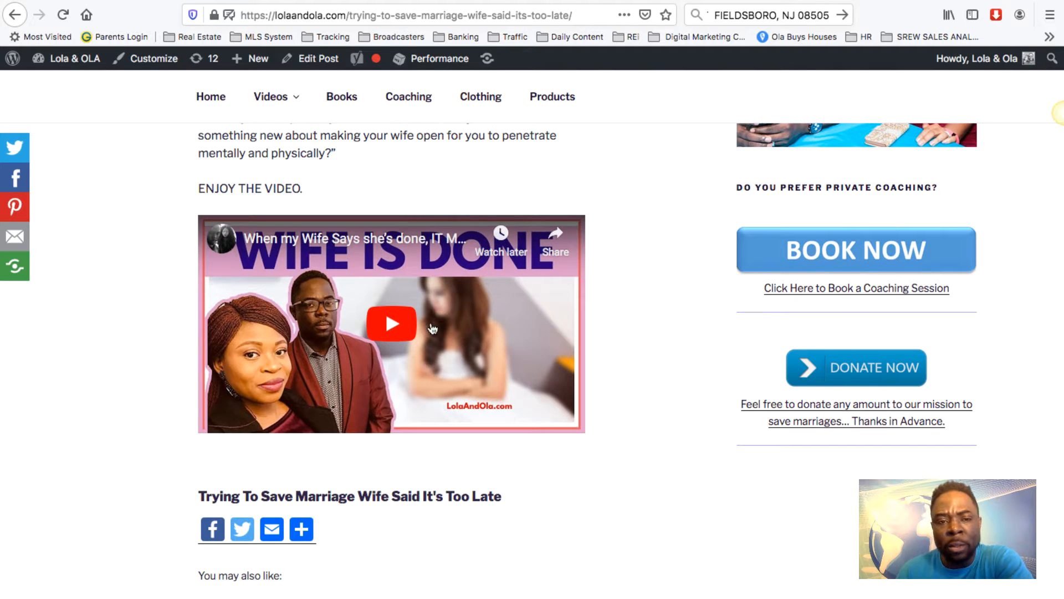
{"action": "scroll", "coordinate": [432, 329], "scroll_direction": "up", "scroll_amount": 4}
{"action": "scroll", "coordinate": [432, 329], "scroll_direction": "up", "scroll_amount": 6}
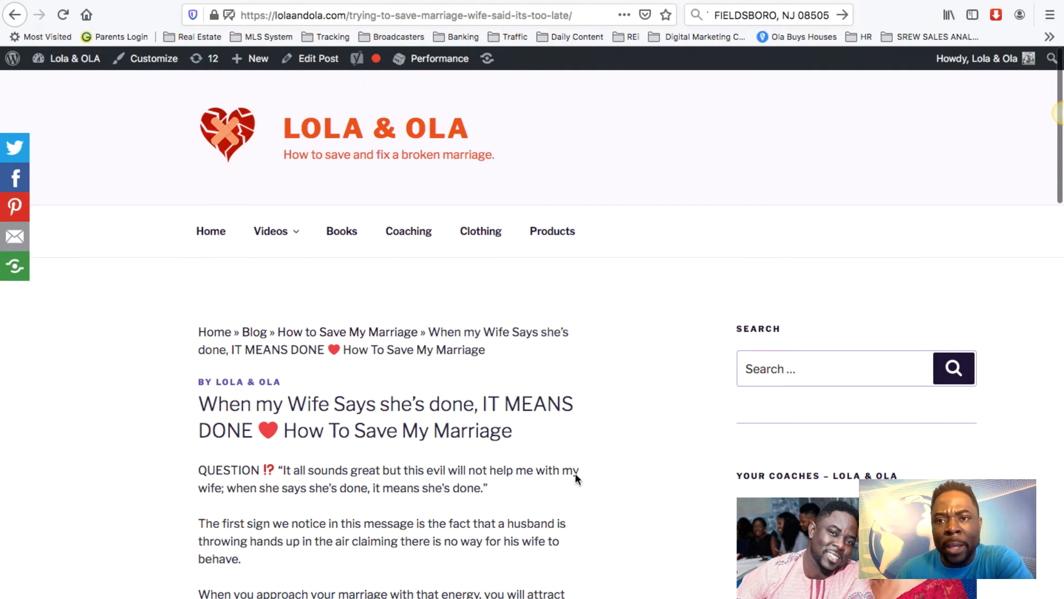
Open the post's editor in a new tab, close the old editor tab without keeping its unsaved data, and display the new editor.
{"action": "right_click", "coordinate": [321, 55]}
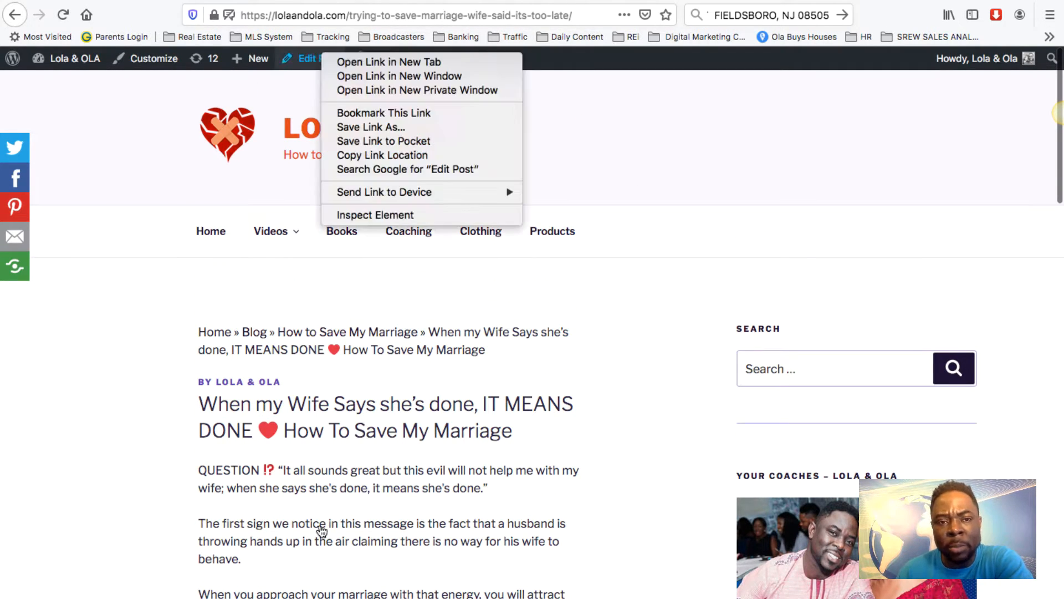
{"action": "left_click", "coordinate": [343, 62]}
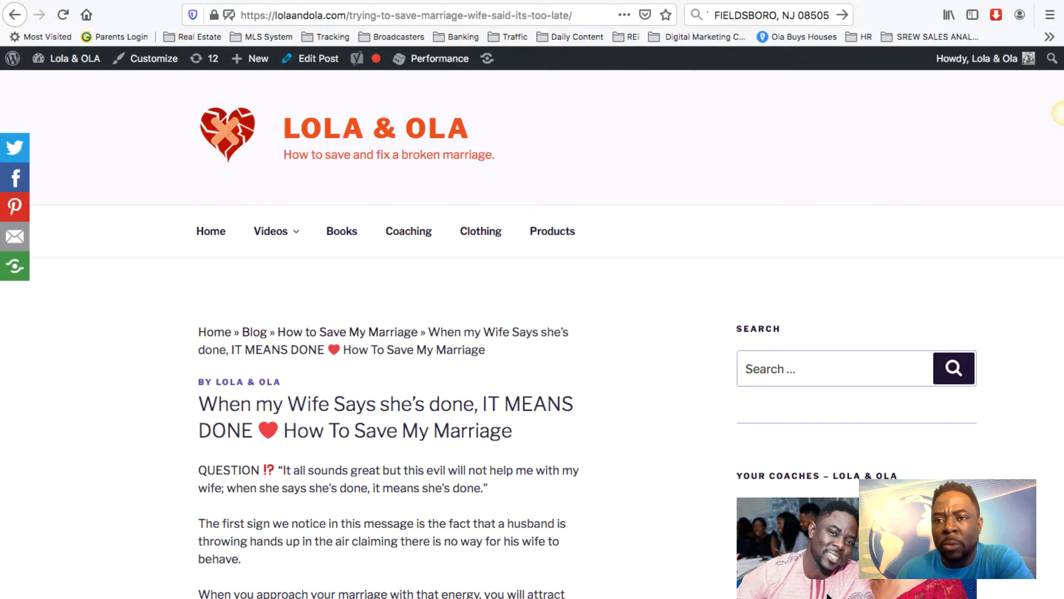
{"action": "left_click", "coordinate": [827, 2]}
{"action": "left_click", "coordinate": [840, 2]}
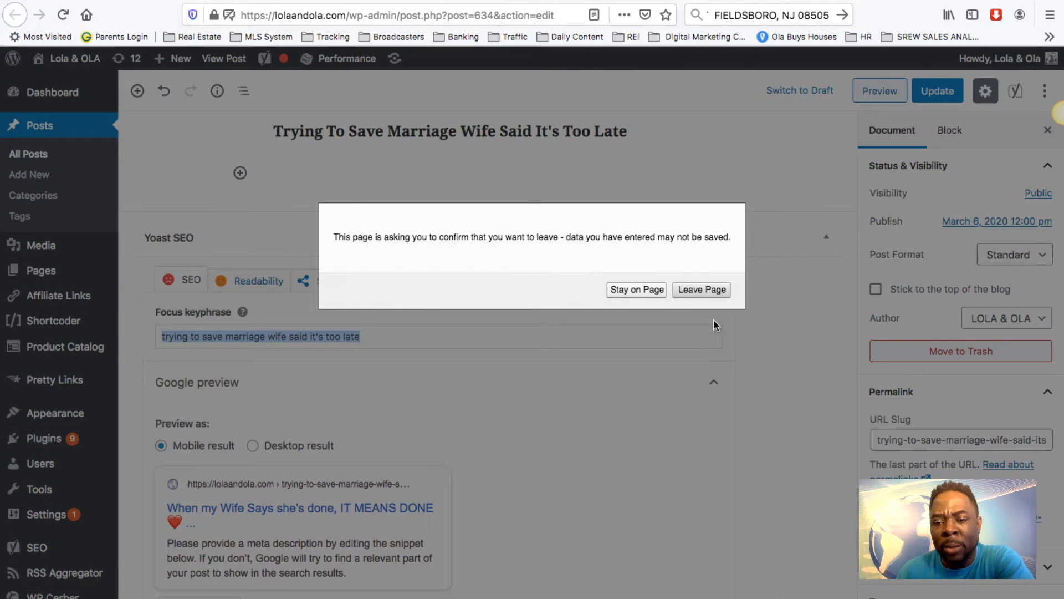
{"action": "left_click", "coordinate": [691, 290]}
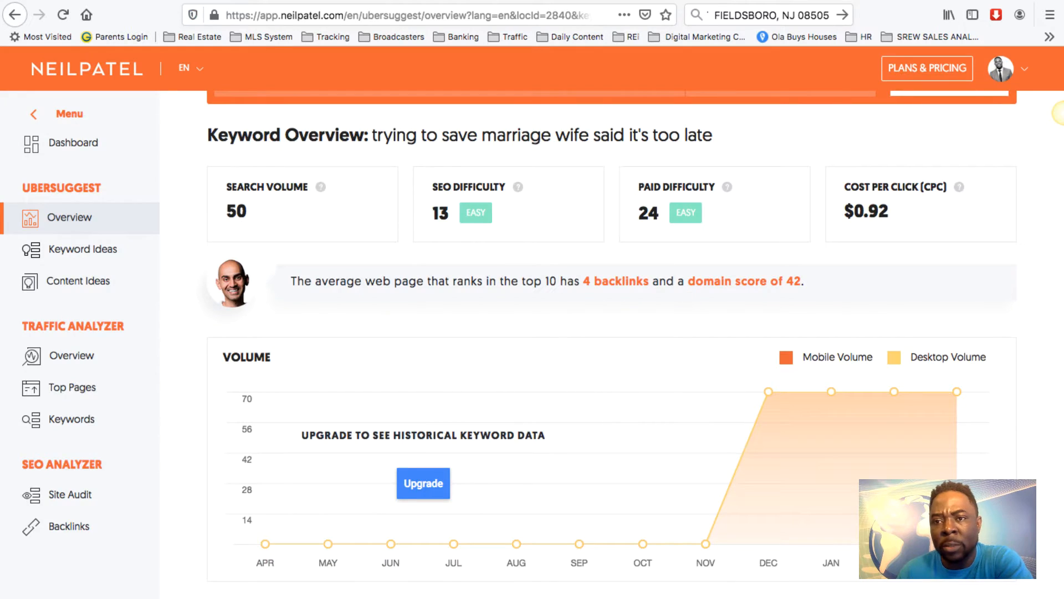
{"action": "left_click", "coordinate": [787, 2]}
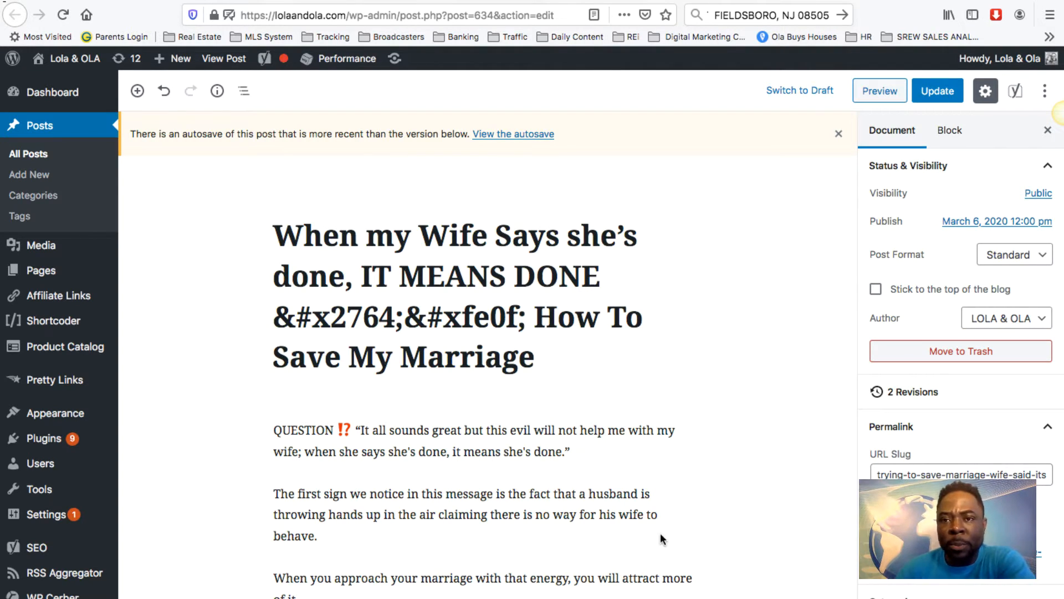
Examine the heart emoji code in the post title and the content down to the keyword heading and Yoast SEO section.
{"action": "left_click_drag", "start_coordinate": [522, 263], "coordinate": [298, 272]}
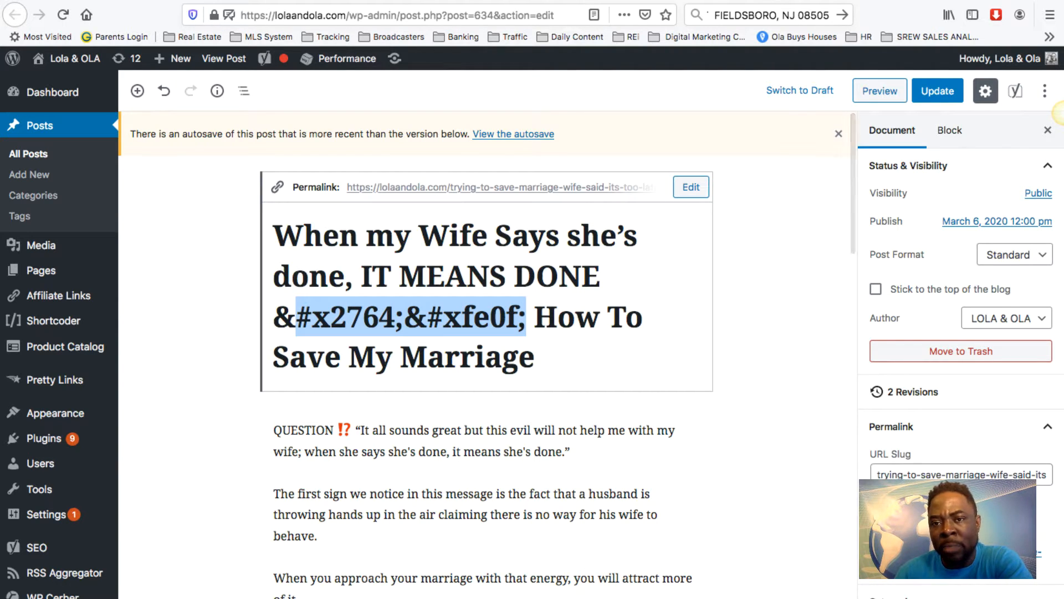
{"action": "key", "text": "ctrl+shift+Tab"}
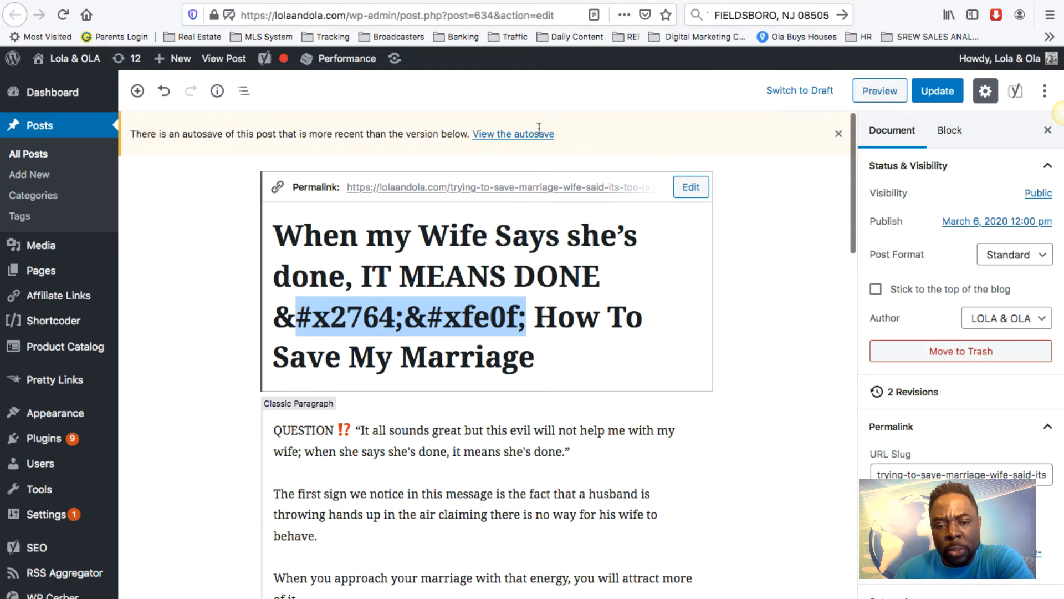
{"action": "scroll", "coordinate": [539, 130], "scroll_direction": "down", "scroll_amount": 6}
{"action": "scroll", "coordinate": [538, 128], "scroll_direction": "down", "scroll_amount": 10}
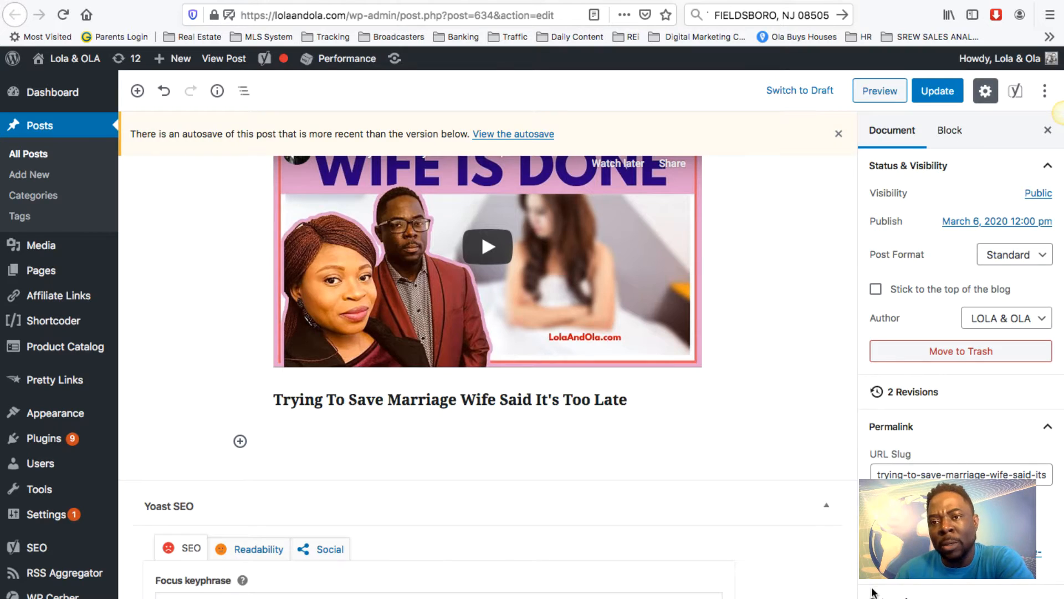
Review the keyword's Ubersuggest overview, and search Google for "trying to save marriage wife said it's too late".
{"action": "key", "text": "ctrl+Tab"}
{"action": "scroll", "coordinate": [552, 416], "scroll_direction": "up", "scroll_amount": 2}
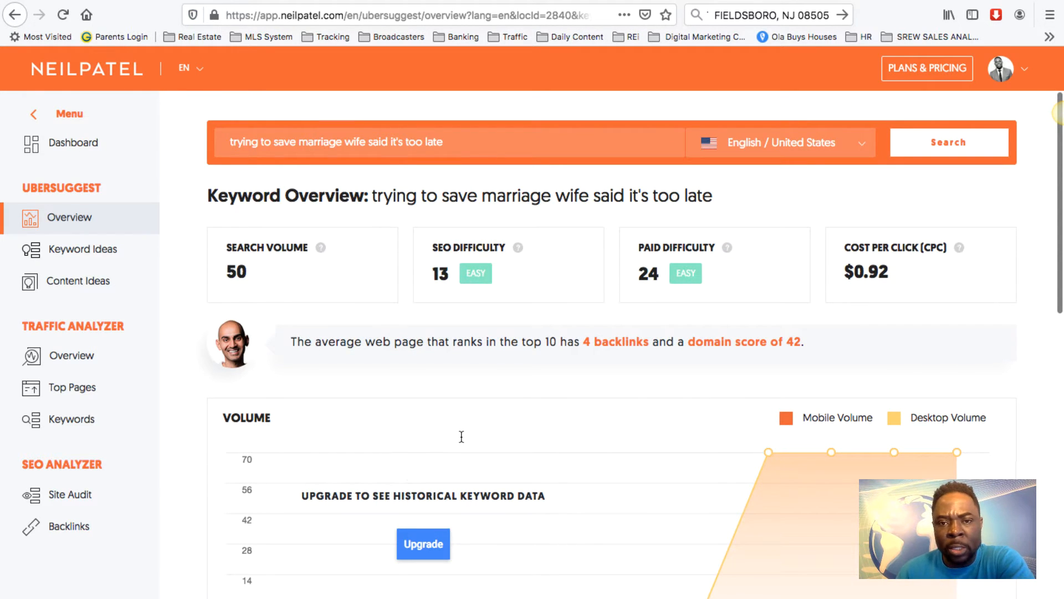
{"action": "key", "text": "Return"}
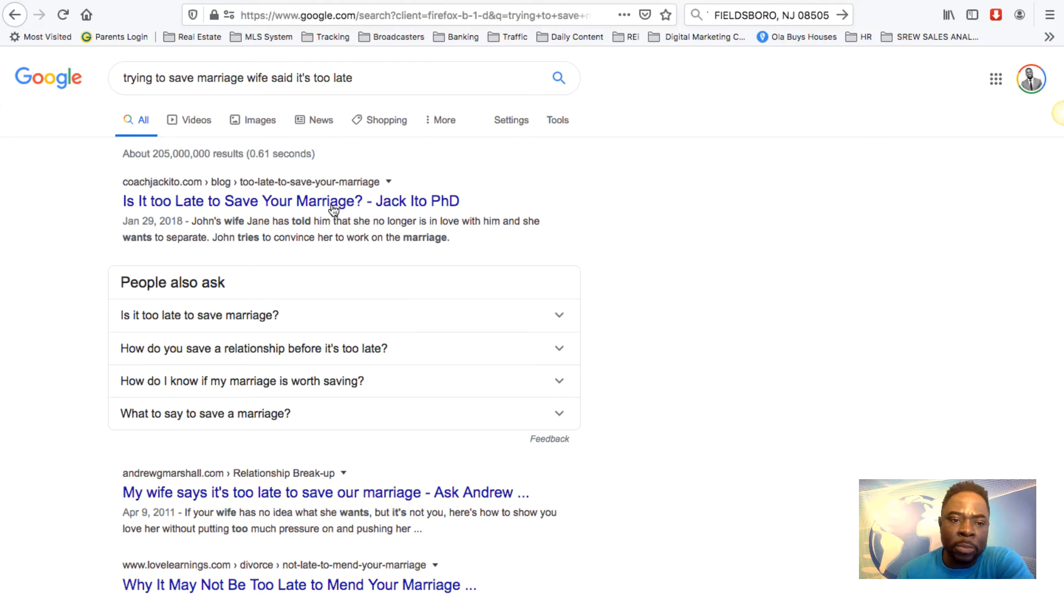
{"action": "left_click", "coordinate": [366, 78]}
{"action": "key", "text": "Return"}
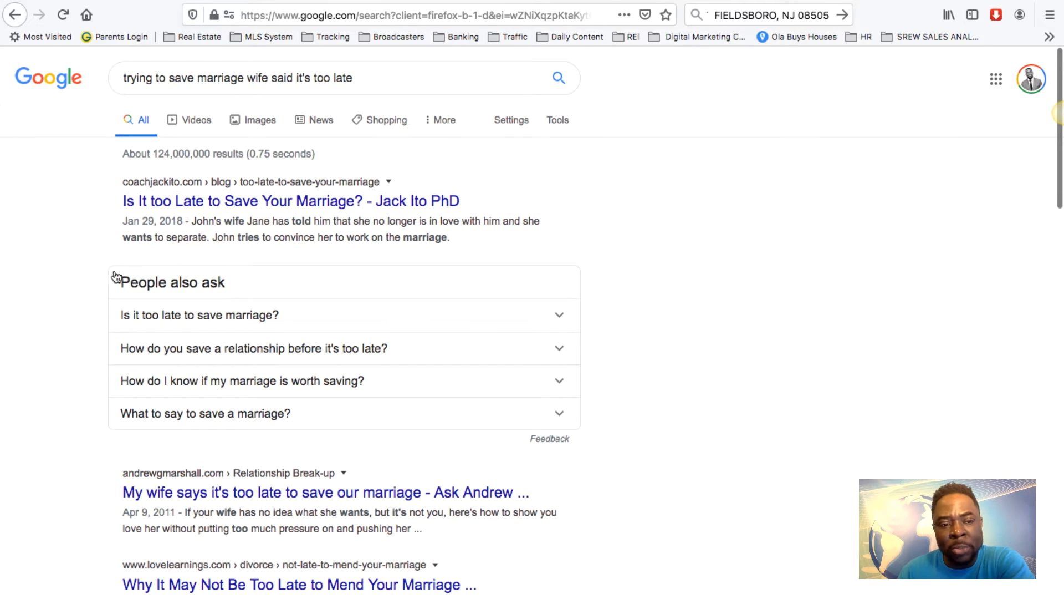
Switch to TextEdit, create a blank document, and widen its window.
{"action": "mouse_move", "coordinate": [747, 597]}
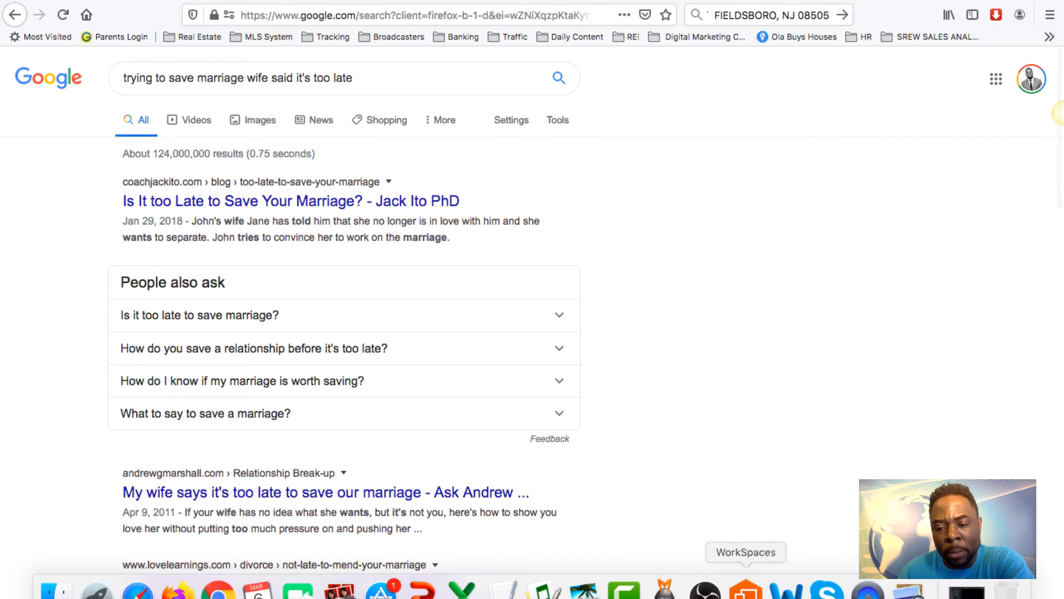
{"action": "left_click", "coordinate": [504, 589]}
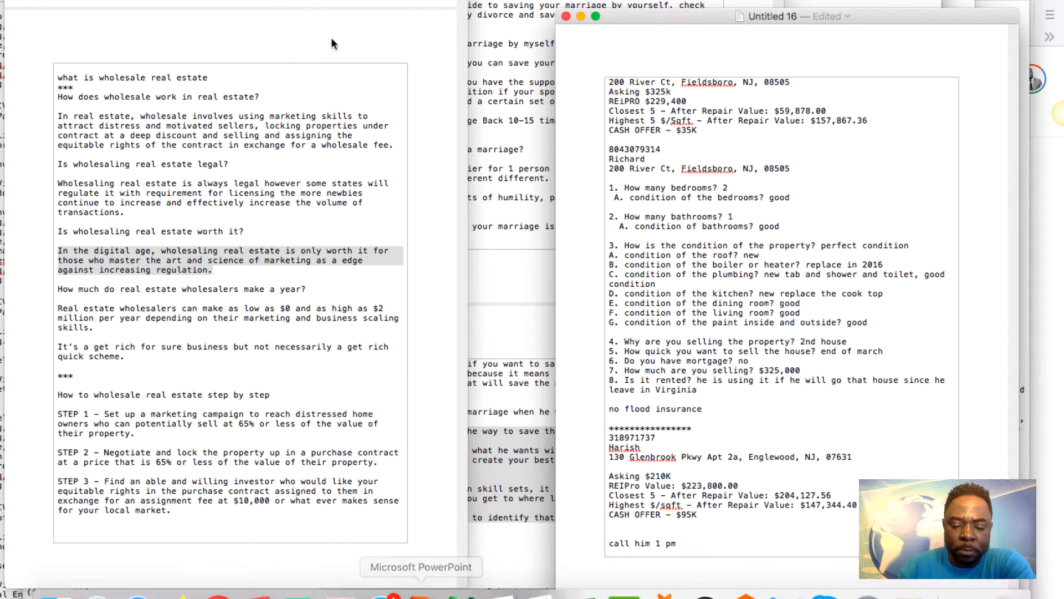
{"action": "key", "text": "super+n"}
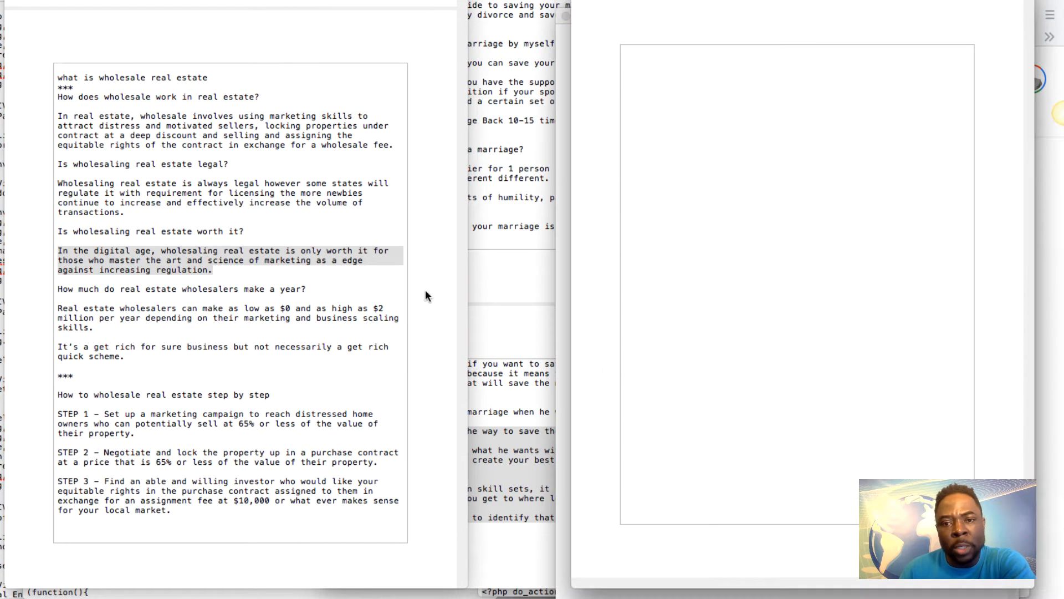
{"action": "left_click_drag", "start_coordinate": [571, 359], "coordinate": [141, 365]}
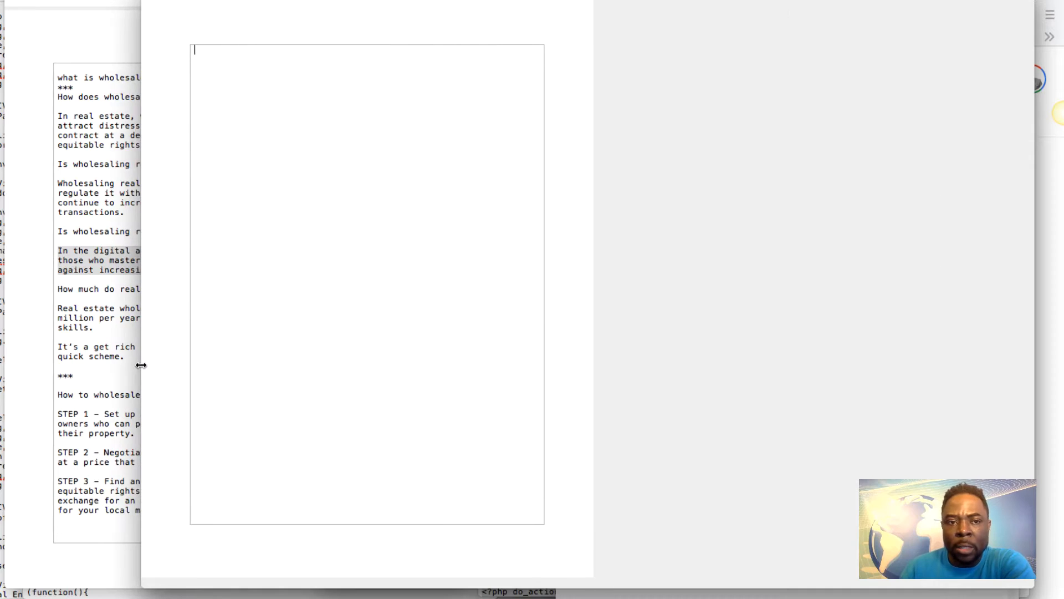
Enter the line "Target Keyword: Trying To Save Marriage Wife Said It's Too Late" in the blank document.
{"action": "type", "text": "Trying To Save Marriage Wife Said It's Too Late"}
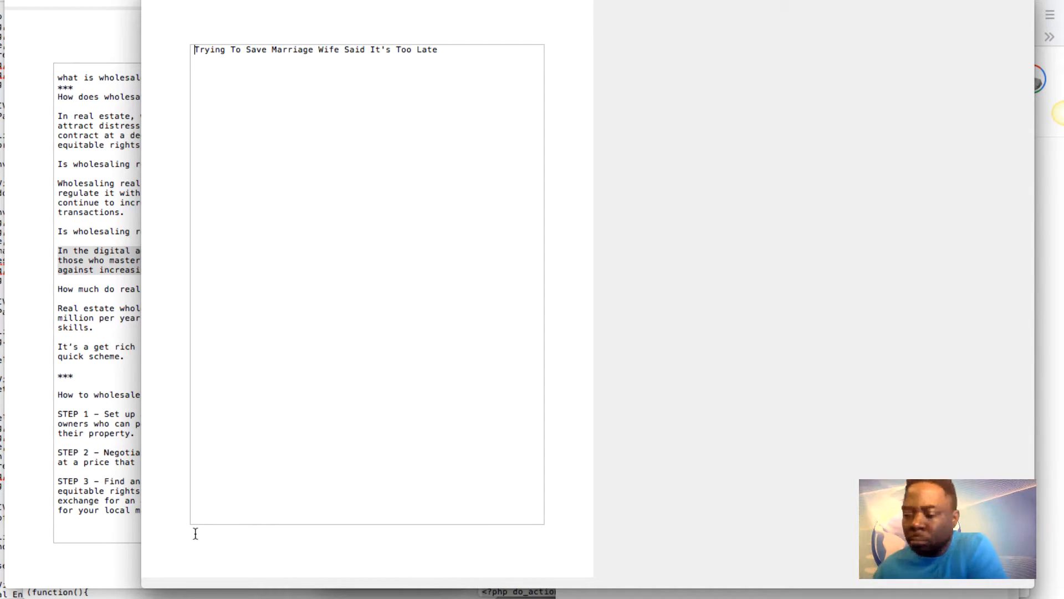
{"action": "type", "text": "Target "}
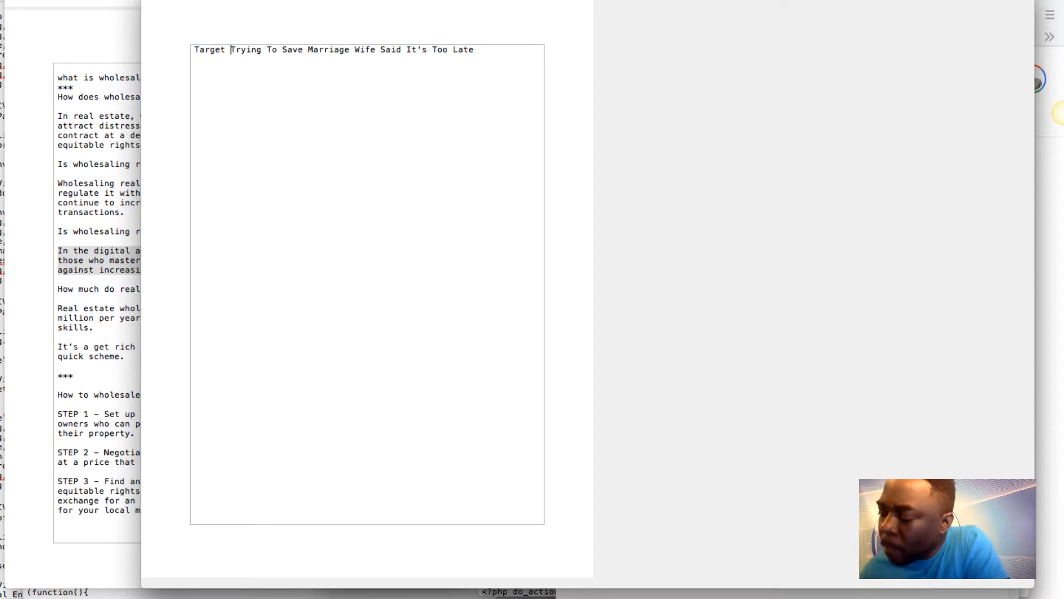
{"action": "type", "text": "Keyword"}
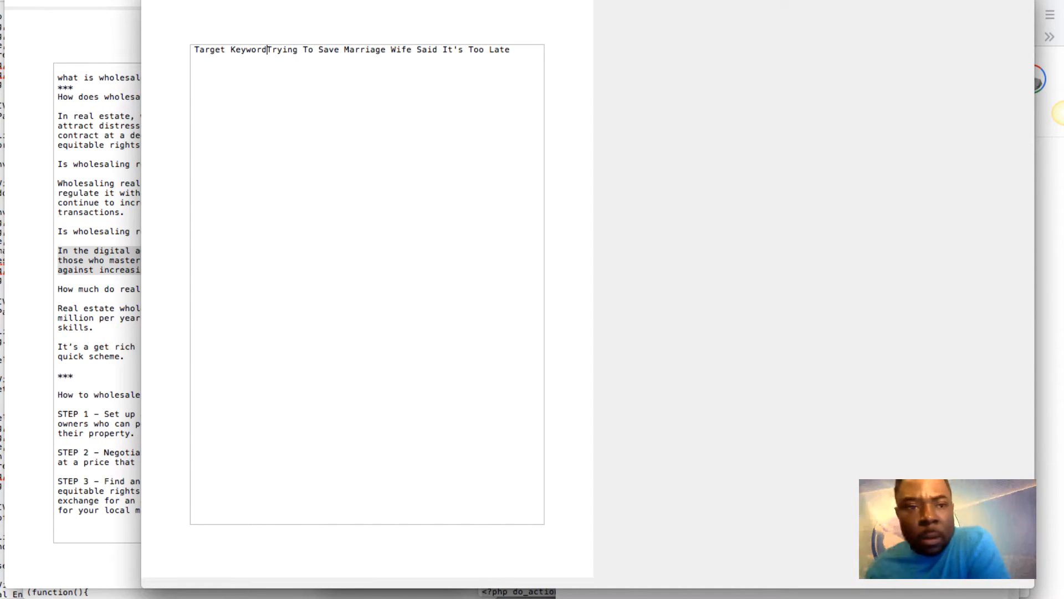
{"action": "type", "text": ":"}
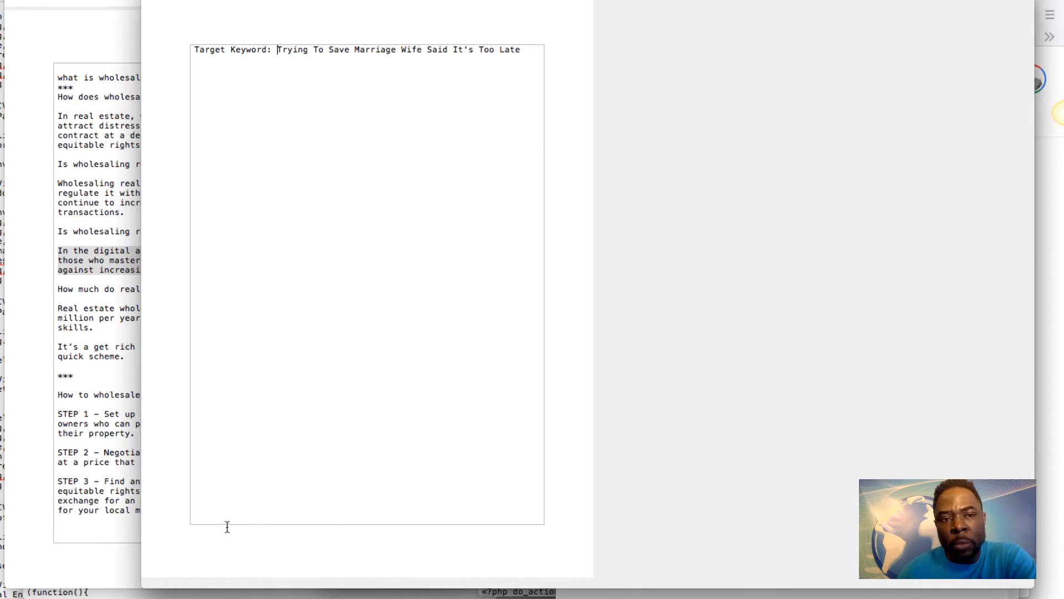
Switch to Firefox and search Google for the exact phrase "trying to save marriage wife said it's too late" in quotation marks.
{"action": "key", "text": "super+Tab"}
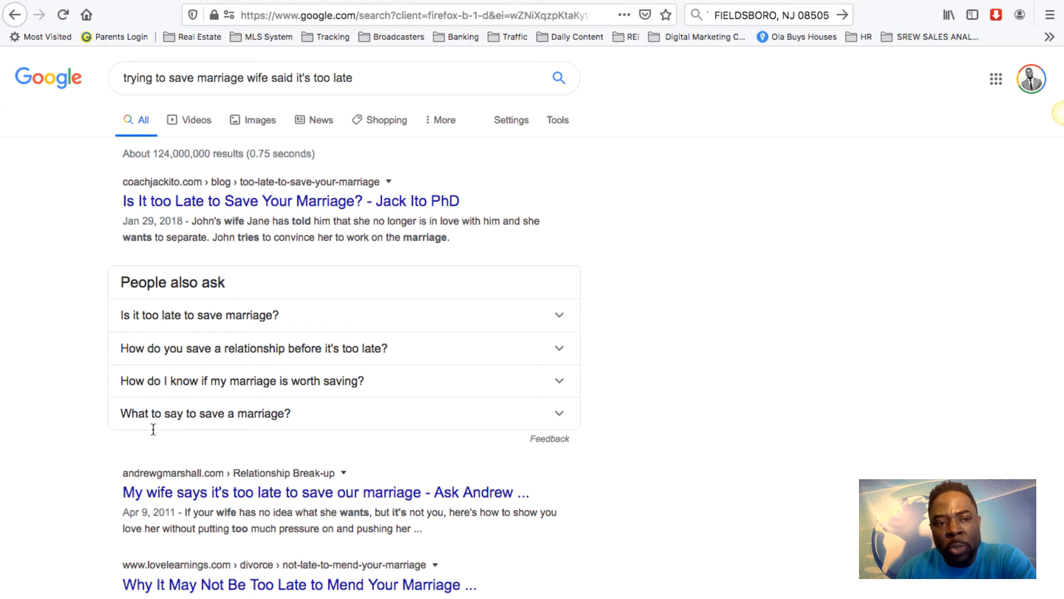
{"action": "left_click", "coordinate": [123, 78]}
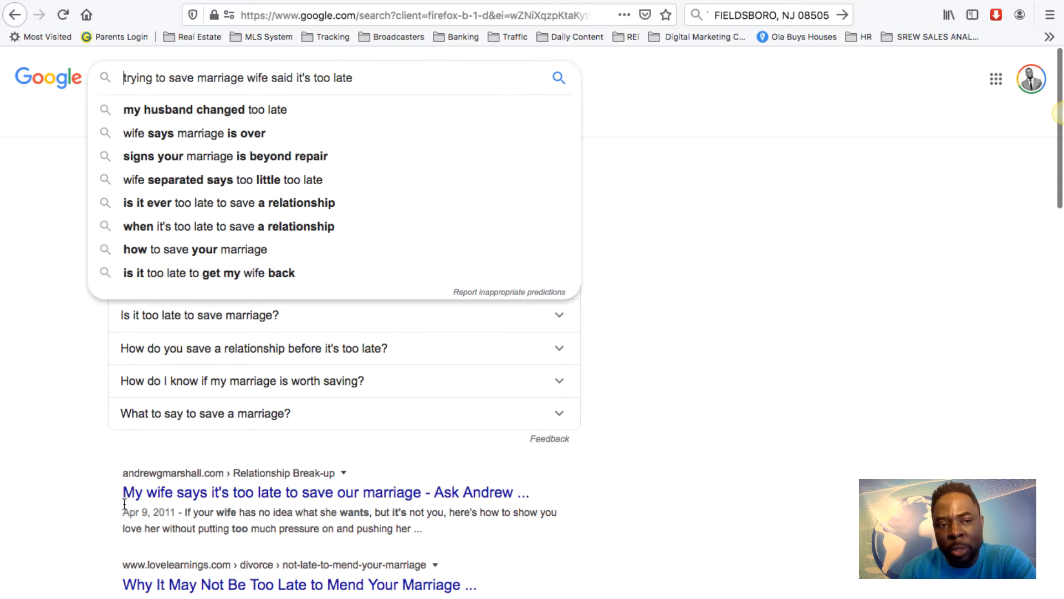
{"action": "type", "text": "\""}
{"action": "key", "text": "End"}
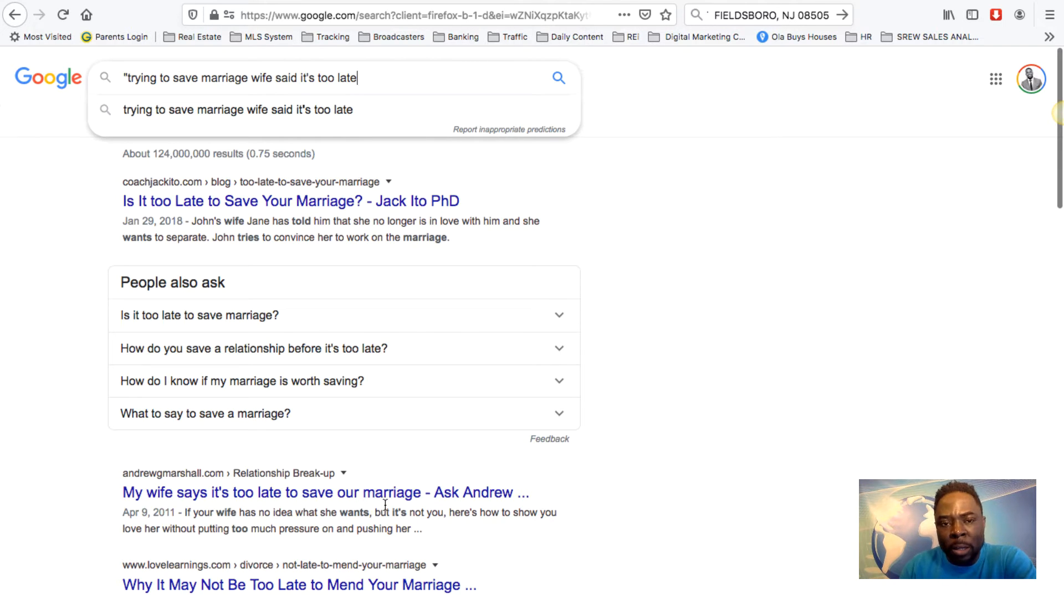
{"action": "type", "text": "\""}
{"action": "key", "text": "Return"}
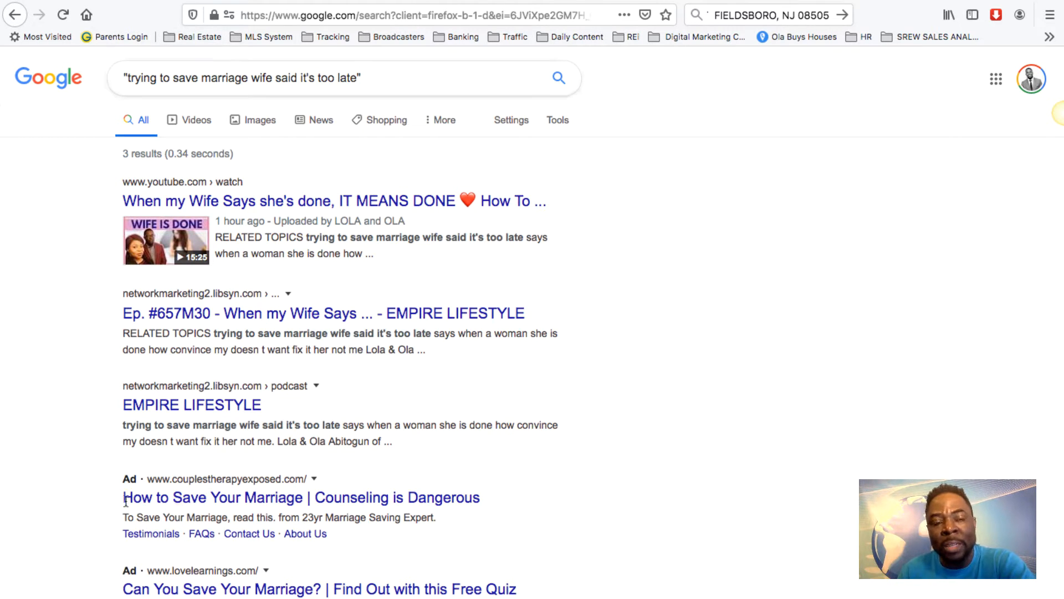
Return to the unquoted Google search and examine the first page of results, including the related searches.
{"action": "left_click", "coordinate": [15, 15]}
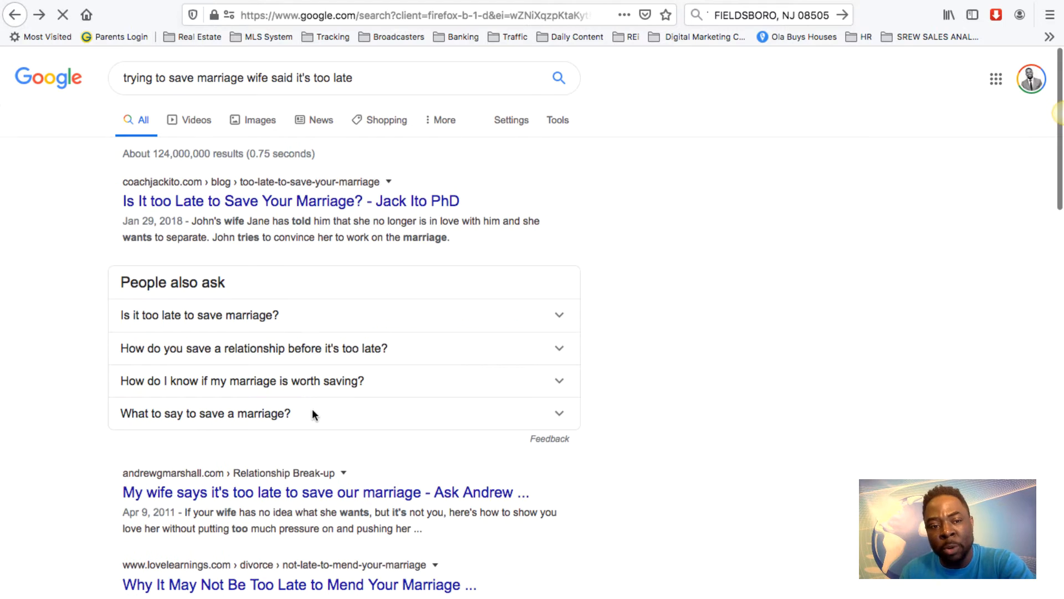
{"action": "scroll", "coordinate": [373, 214], "scroll_direction": "down", "scroll_amount": 5}
{"action": "scroll", "coordinate": [376, 215], "scroll_direction": "down", "scroll_amount": 5}
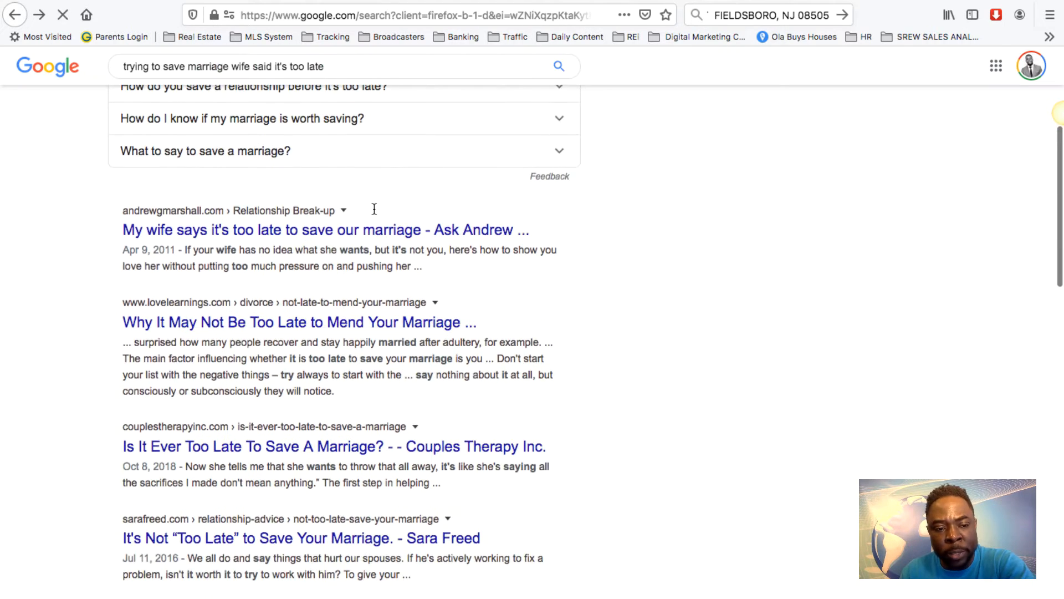
{"action": "scroll", "coordinate": [374, 212], "scroll_direction": "down", "scroll_amount": 8}
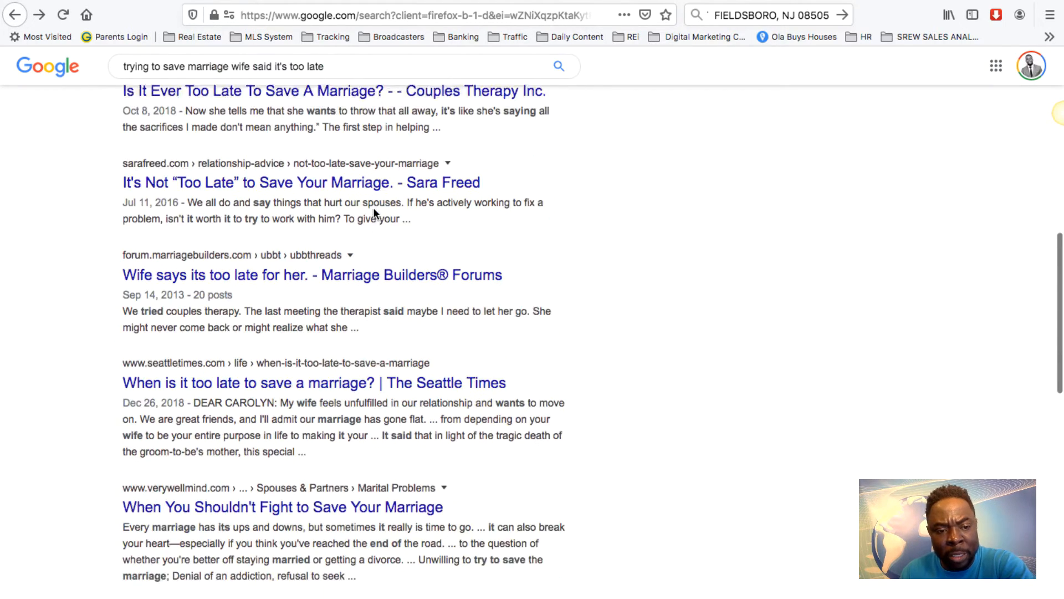
{"action": "scroll", "coordinate": [374, 212], "scroll_direction": "down", "scroll_amount": 6}
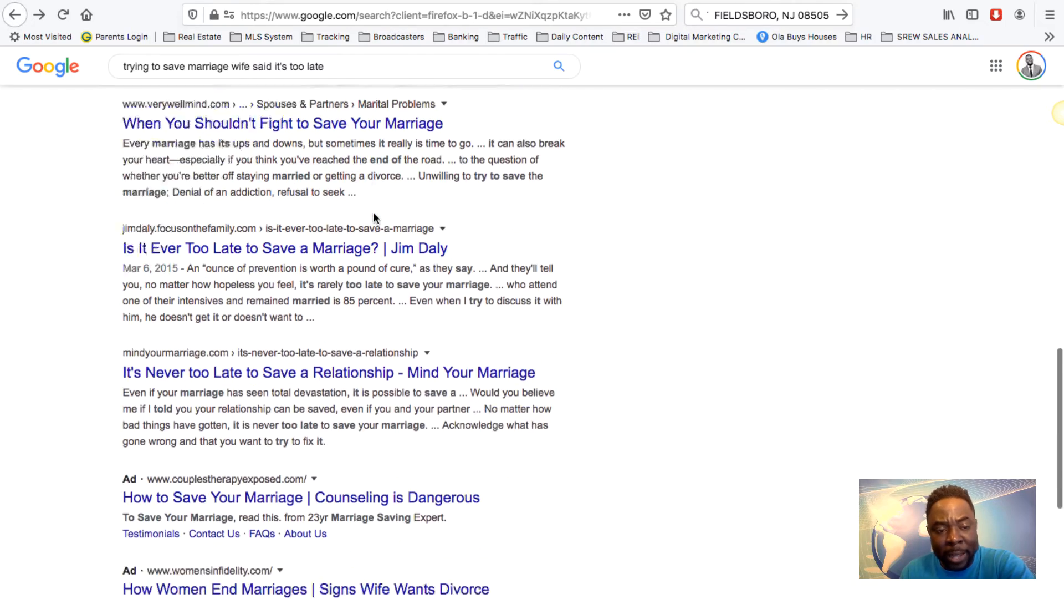
{"action": "scroll", "coordinate": [374, 212], "scroll_direction": "down", "scroll_amount": 2}
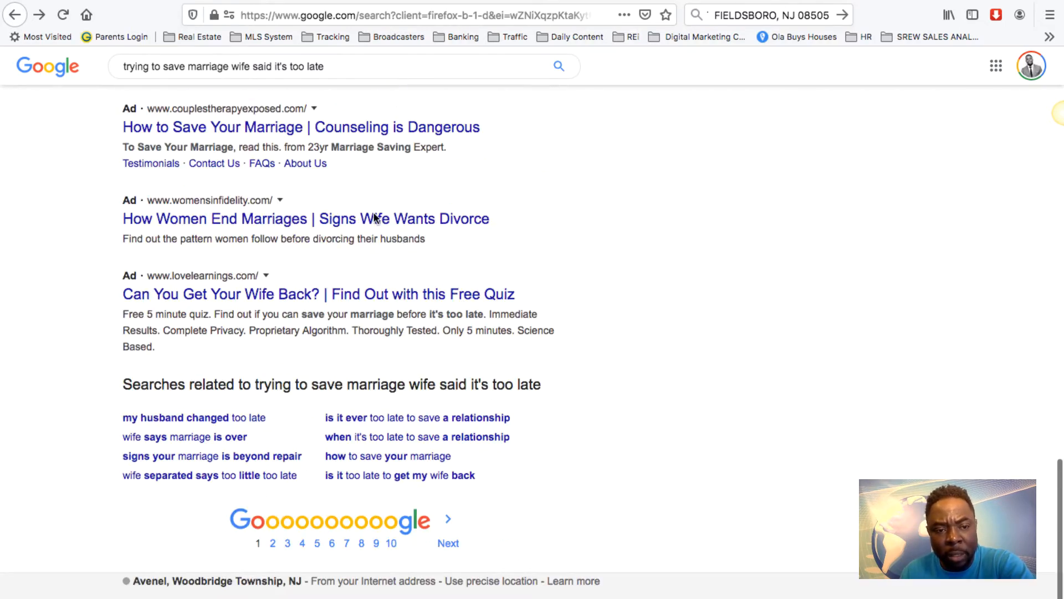
{"action": "scroll", "coordinate": [450, 224], "scroll_direction": "up", "scroll_amount": 20}
{"action": "scroll", "coordinate": [452, 232], "scroll_direction": "down", "scroll_amount": 17}
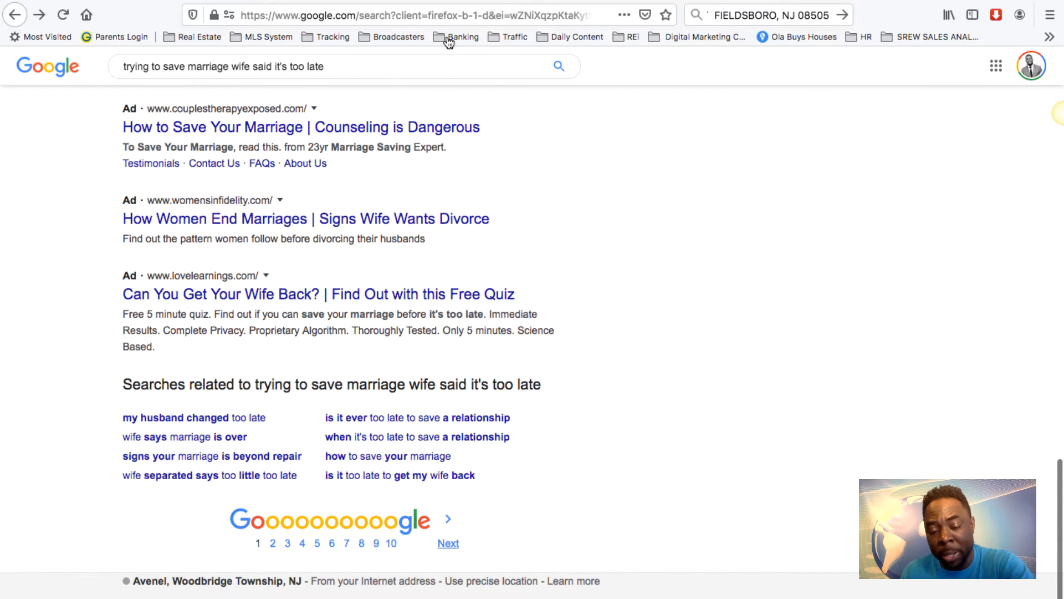
Open the second page of Google results and look for the Lola and Ola video.
{"action": "left_click", "coordinate": [448, 543]}
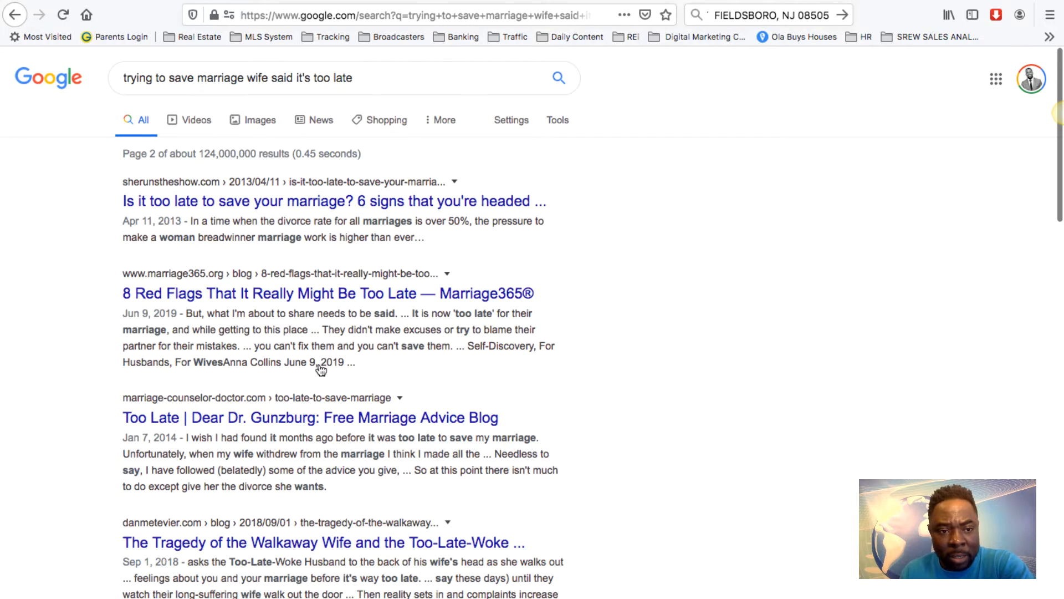
{"action": "scroll", "coordinate": [358, 194], "scroll_direction": "down", "scroll_amount": 7}
{"action": "scroll", "coordinate": [358, 194], "scroll_direction": "down", "scroll_amount": 5}
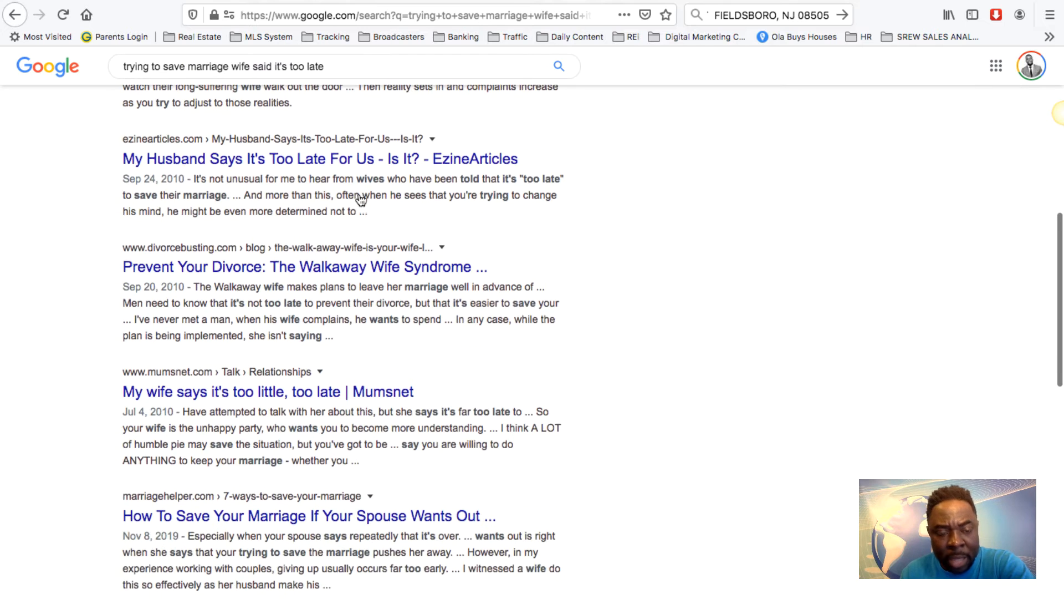
{"action": "left_click", "coordinate": [351, 135]}
{"action": "scroll", "coordinate": [277, 221], "scroll_direction": "down", "scroll_amount": 4}
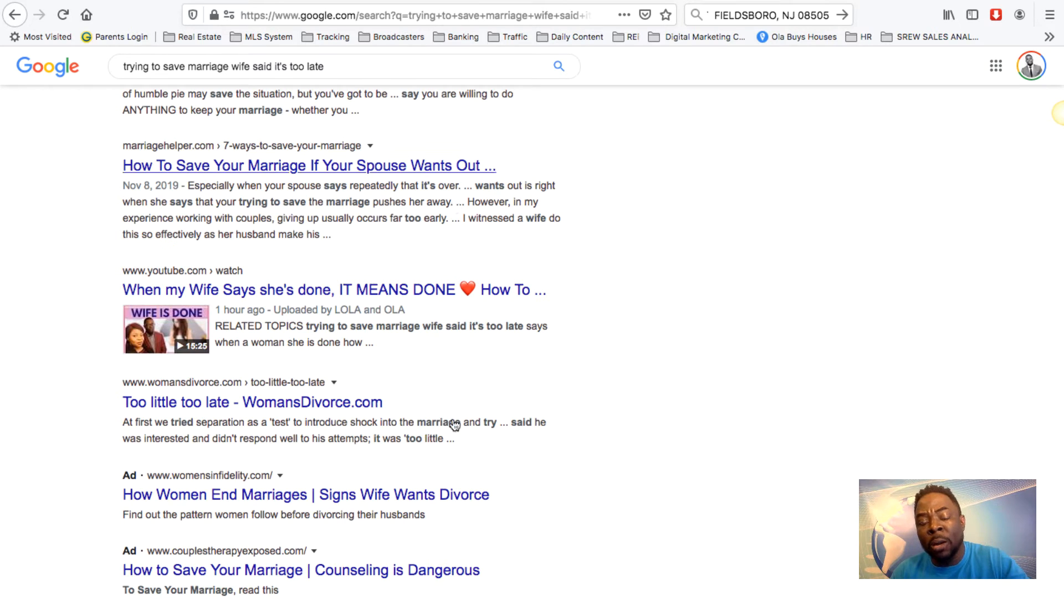
Switch to TextEdit and add the line "Title: Trying To Save Marriage Wife Said It's Too Late" below the target keyword.
{"action": "key", "text": "super+Tab"}
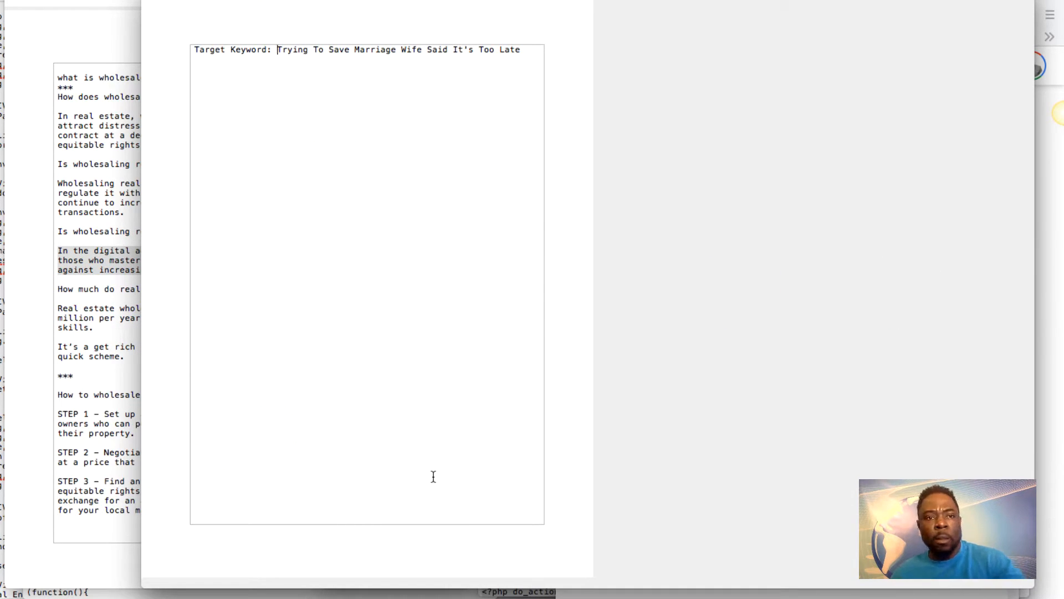
{"action": "left_click", "coordinate": [519, 529]}
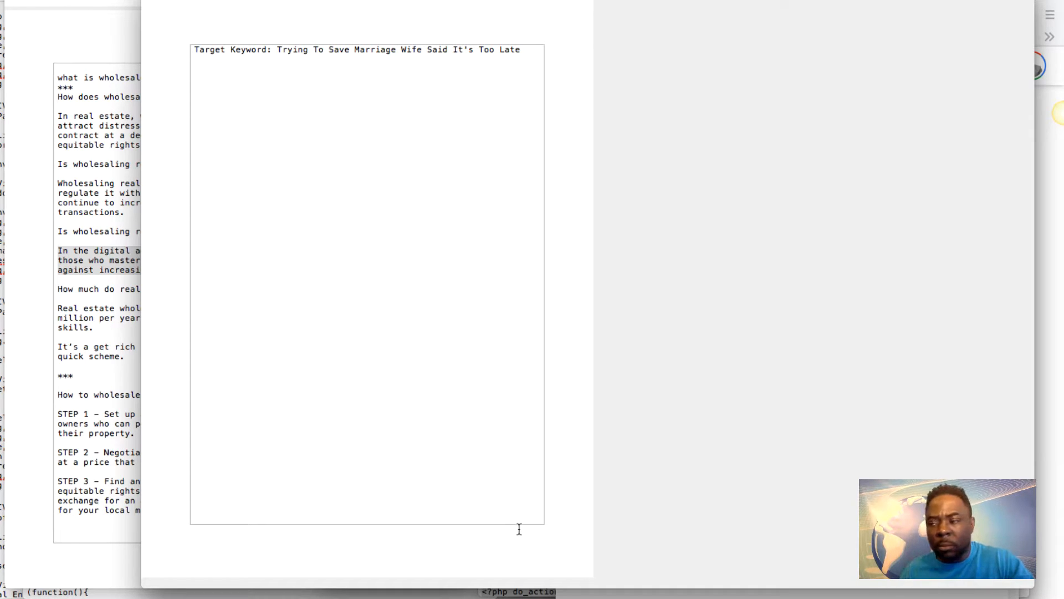
{"action": "key", "text": "Return"}
{"action": "key", "text": "Return"}
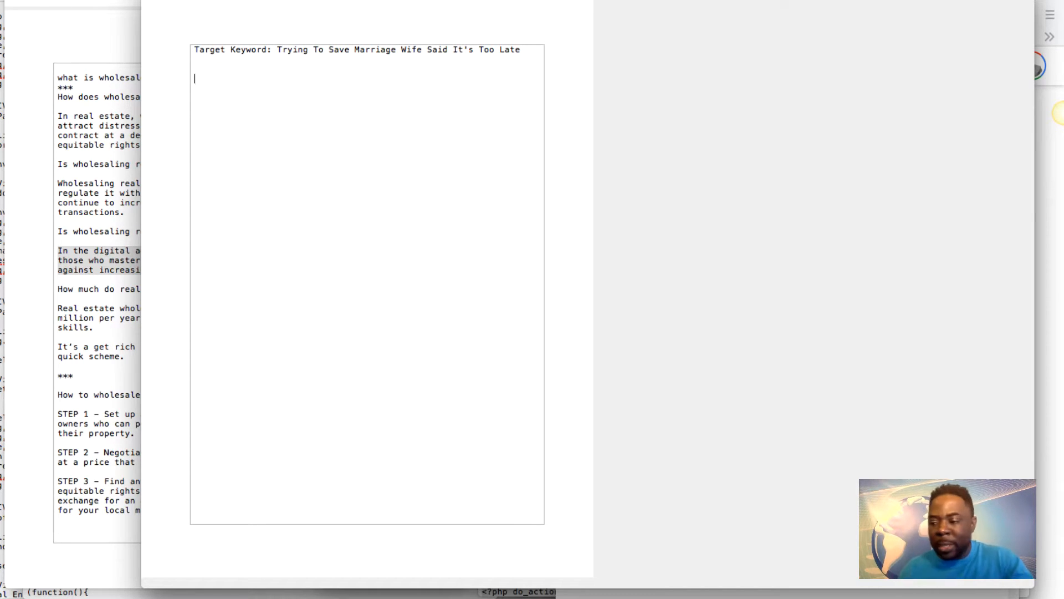
{"action": "type", "text": "Ti"}
{"action": "key", "text": "BackSpace"}
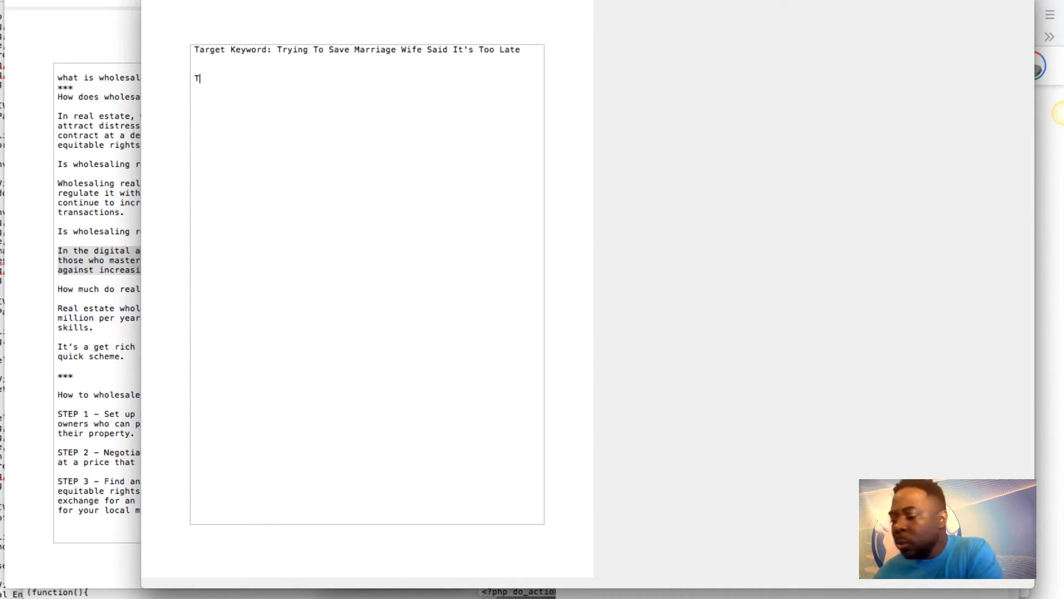
{"action": "type", "text": "itle"}
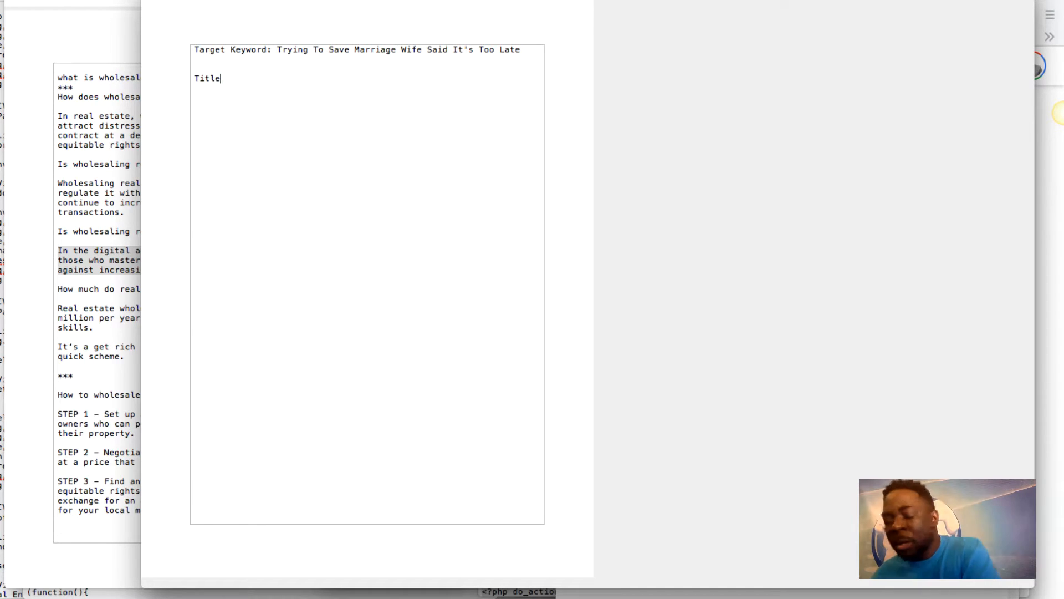
{"action": "type", "text": ":"}
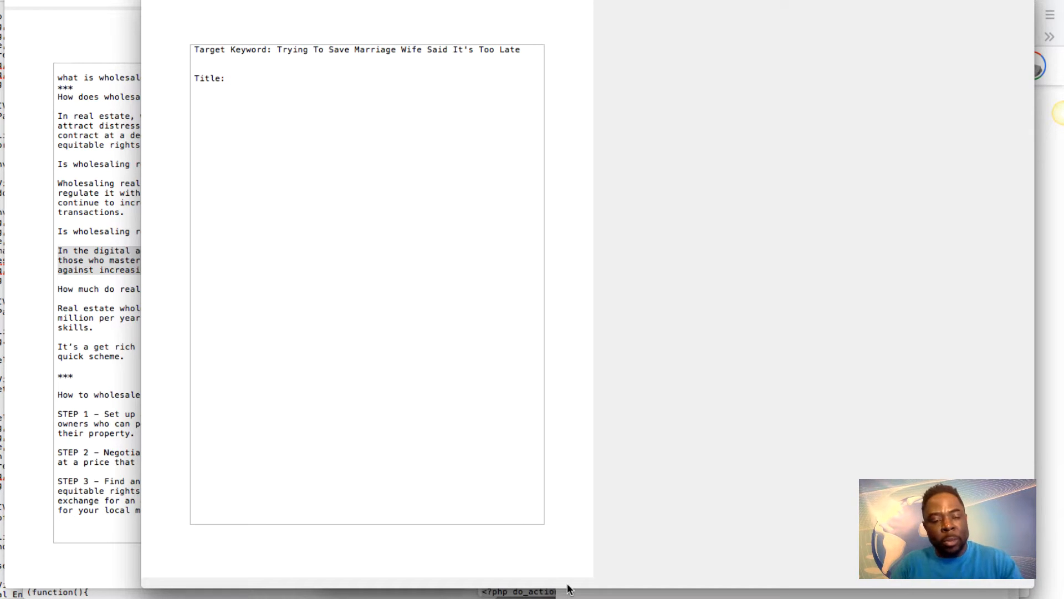
{"action": "type", "text": "Trying To Save Marriage Wife Said It's Too Late"}
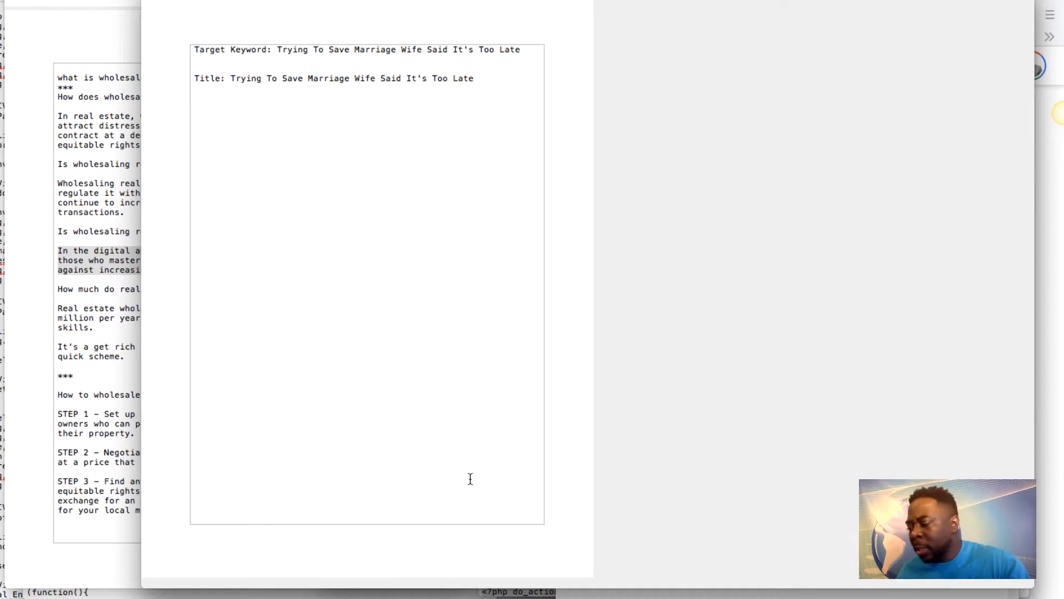
Add a question mark to the end of the draft title, discarding the trial wording "Here are".
{"action": "type", "text": "?  He"}
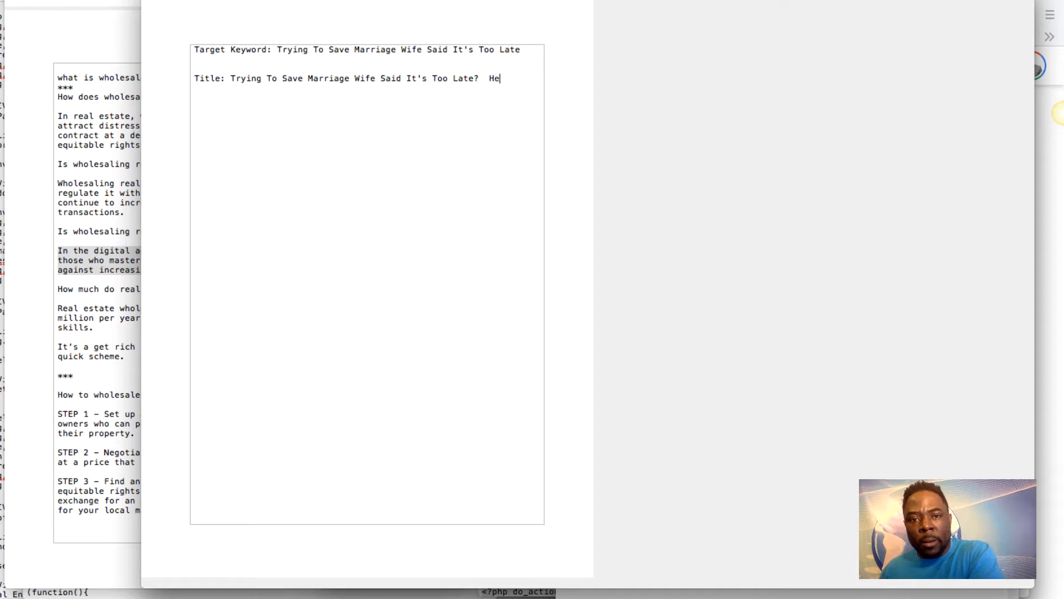
{"action": "type", "text": "re are"}
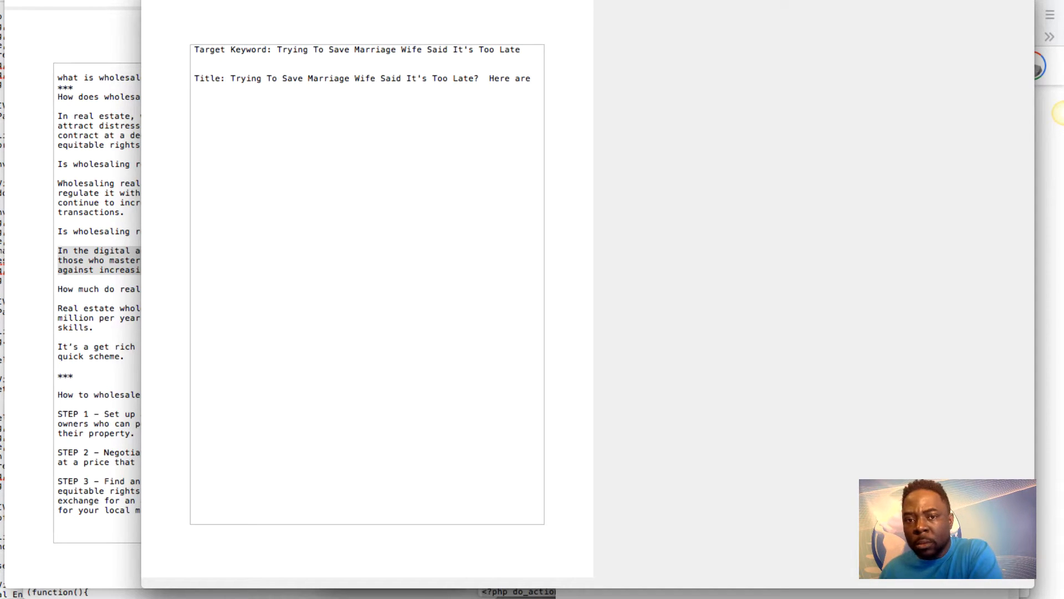
{"action": "key", "text": "BackSpace"}
{"action": "key", "text": "BackSpace"}
{"action": "key", "text": "BackSpace"}
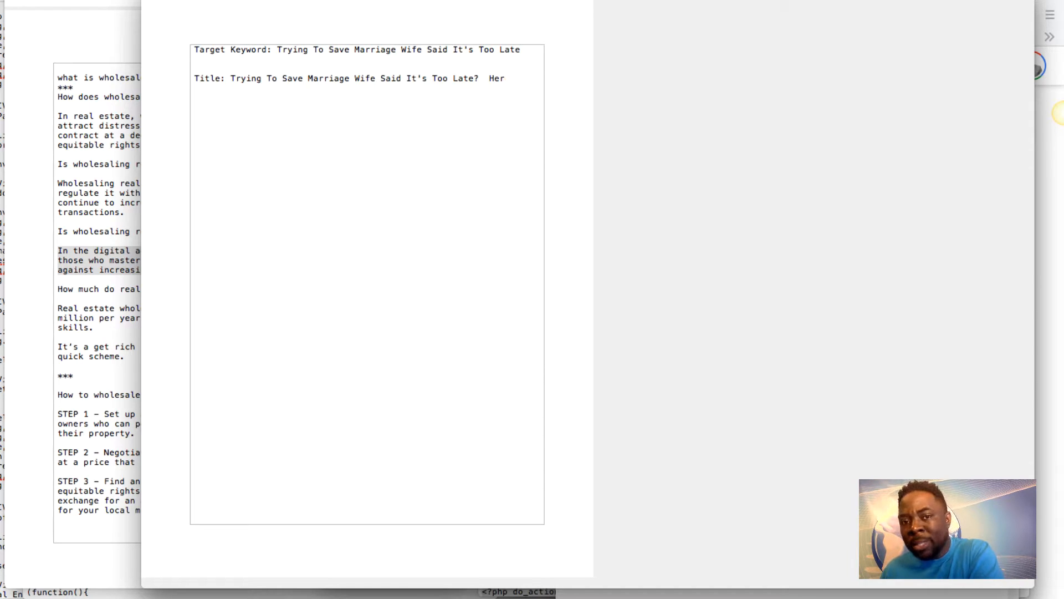
{"action": "key", "text": "BackSpace"}
{"action": "key", "text": "BackSpace"}
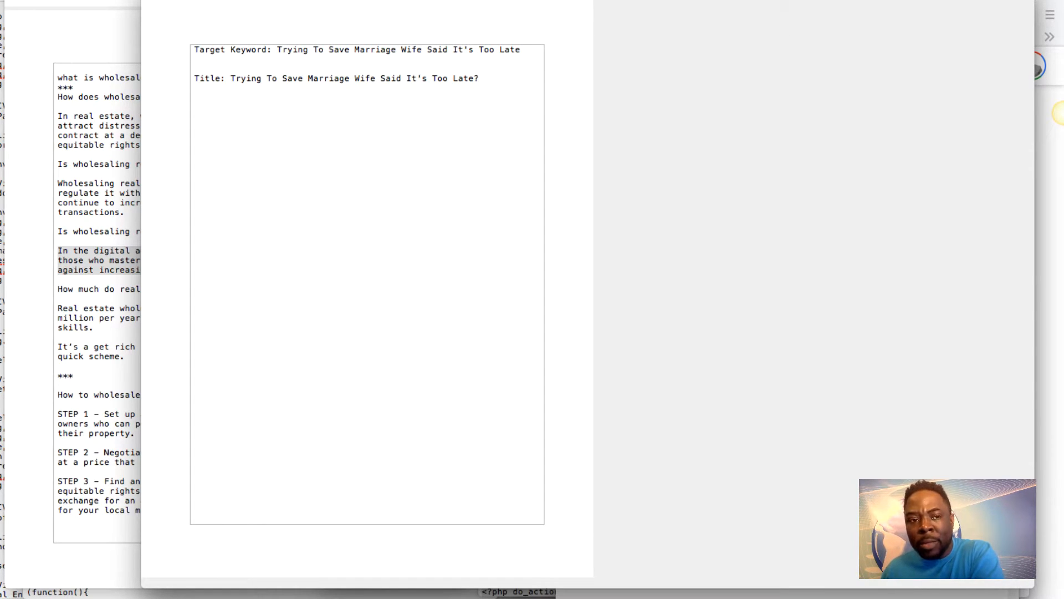
Copy the heart emoji from the blog post's title in Firefox and paste it after the draft title's question mark, removing the extra spaces.
{"action": "key", "text": "super+Tab"}
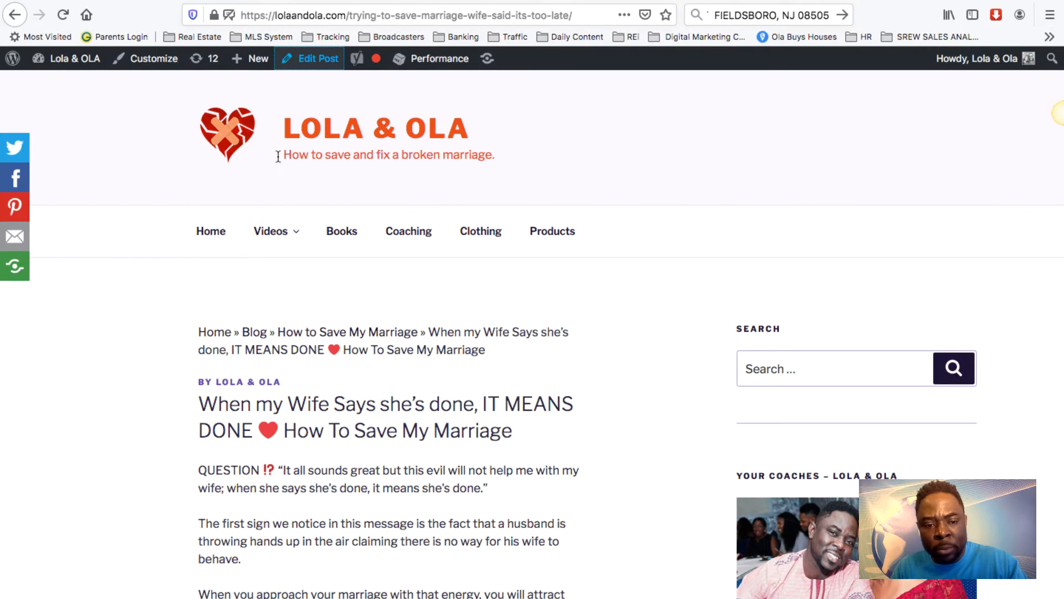
{"action": "left_click_drag", "start_coordinate": [279, 424], "coordinate": [257, 424]}
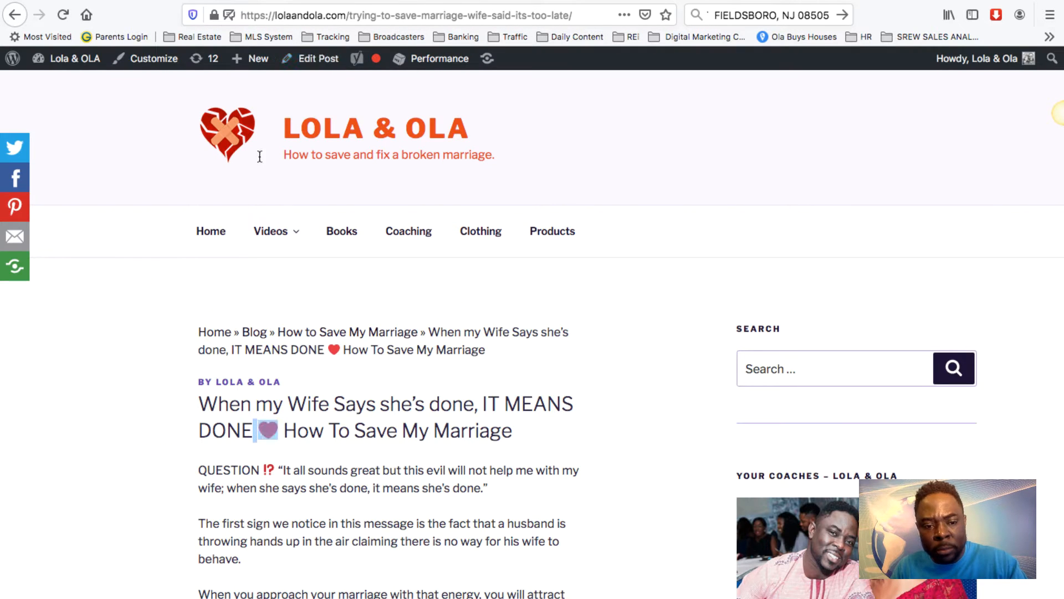
{"action": "right_click", "coordinate": [258, 423]}
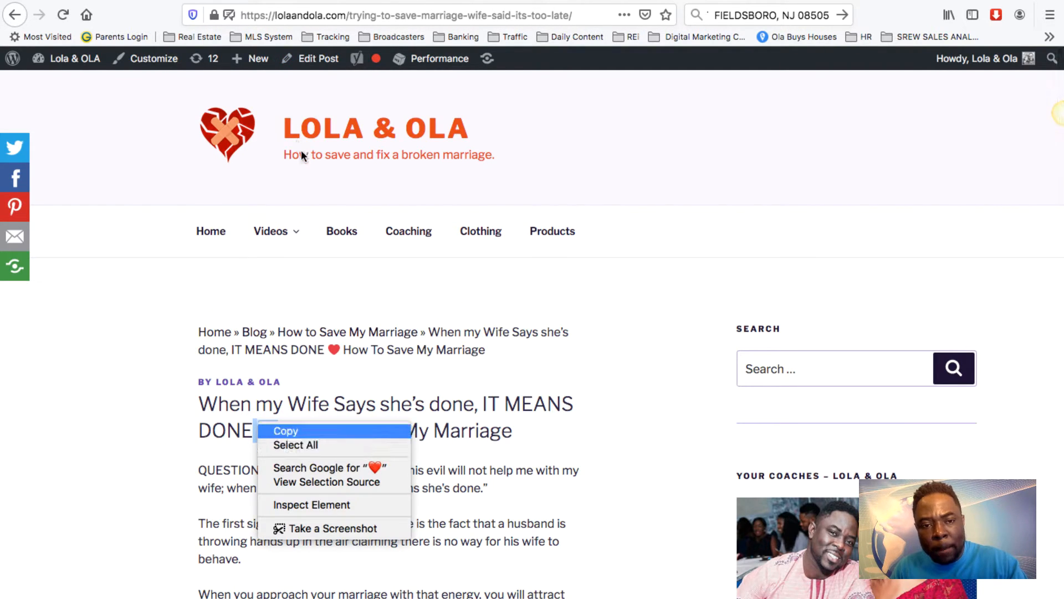
{"action": "left_click", "coordinate": [285, 431]}
{"action": "key", "text": "super+Tab"}
{"action": "key", "text": "super+v"}
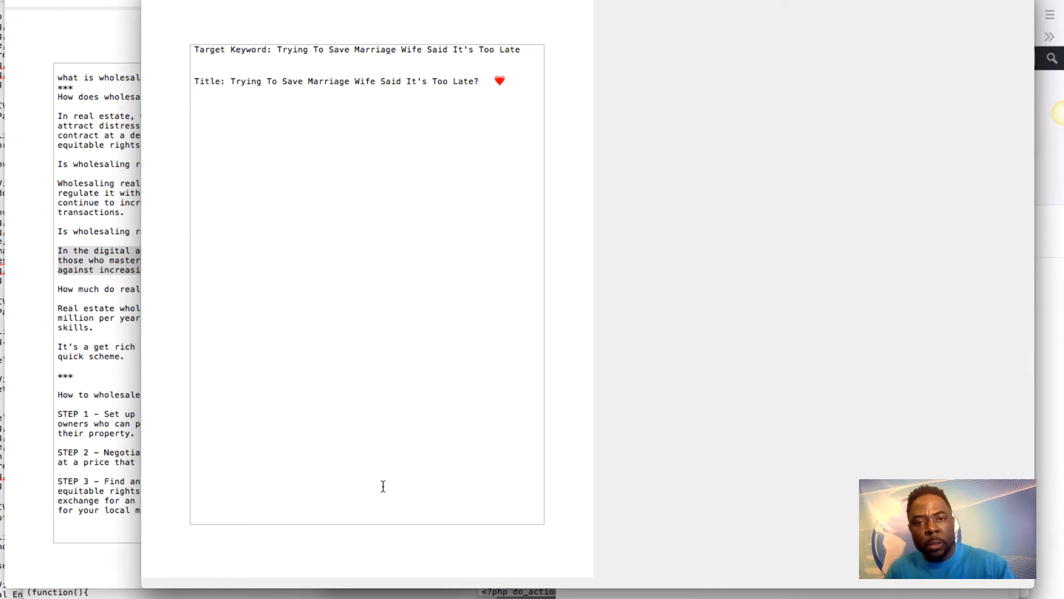
{"action": "key", "text": "Left"}
{"action": "key", "text": "Left"}
{"action": "key", "text": "BackSpace"}
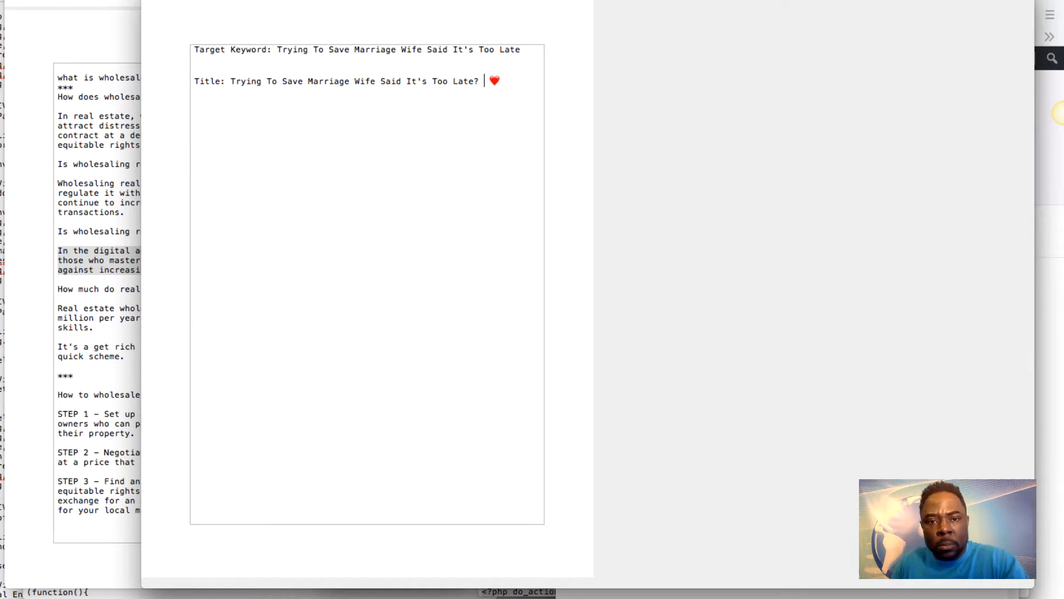
{"action": "key", "text": "BackSpace"}
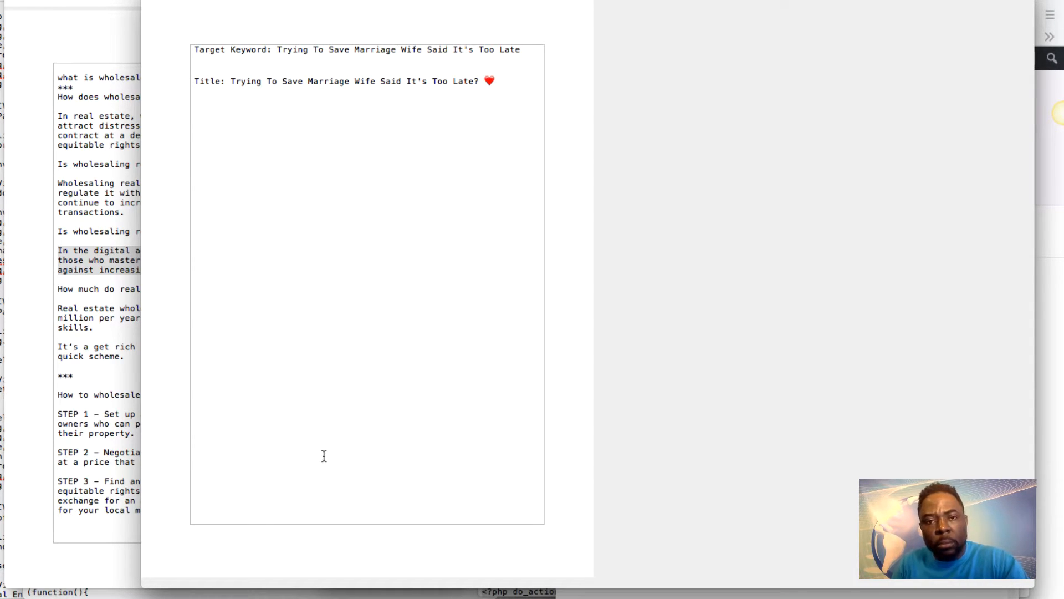
{"action": "key", "text": "Right"}
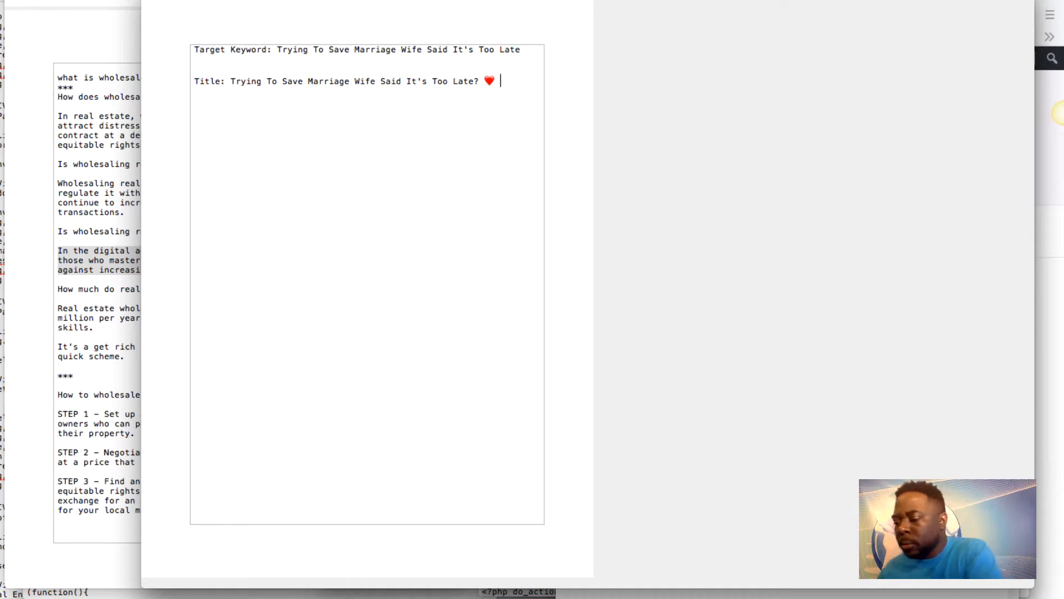
Append "Try this 3 “UNUSUAL” Tricks" to the draft title after the heart emoji.
{"action": "type", "text": "Try"}
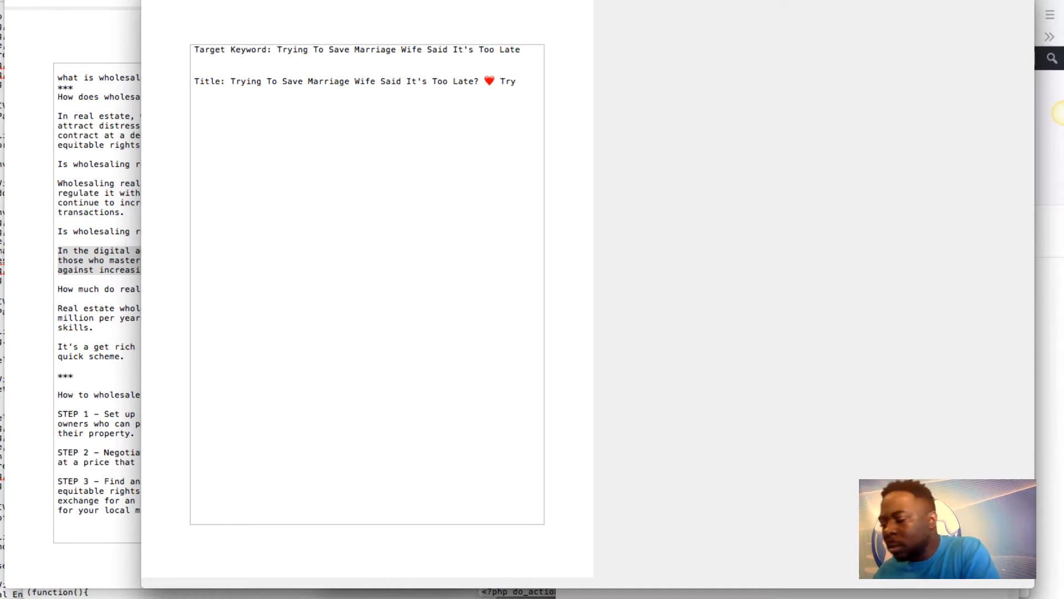
{"action": "type", "text": " this 3"}
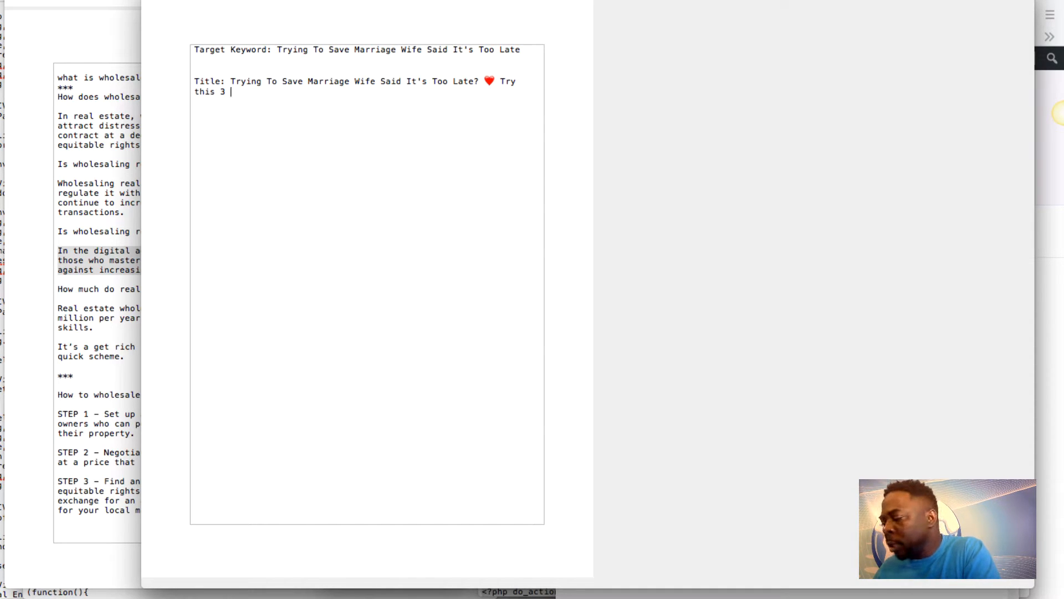
{"action": "type", "text": "“UN"}
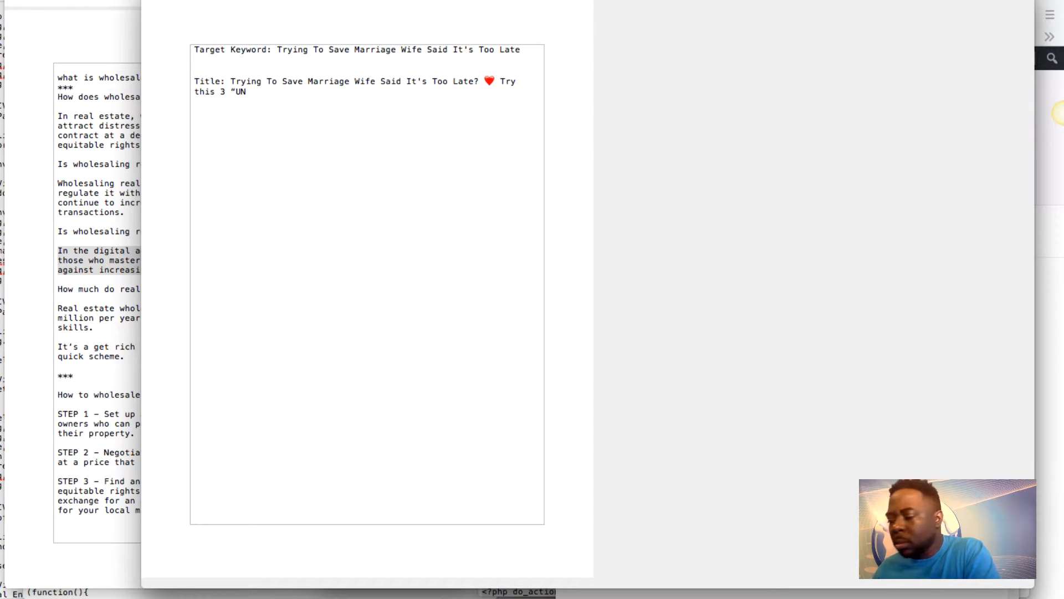
{"action": "type", "text": "USU"}
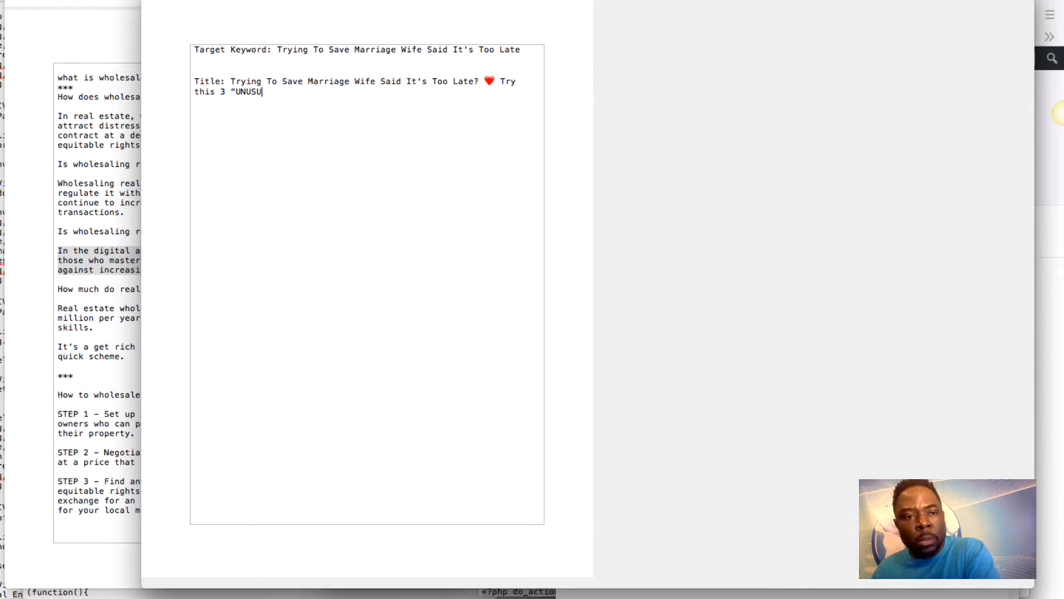
{"action": "type", "text": "ALL"}
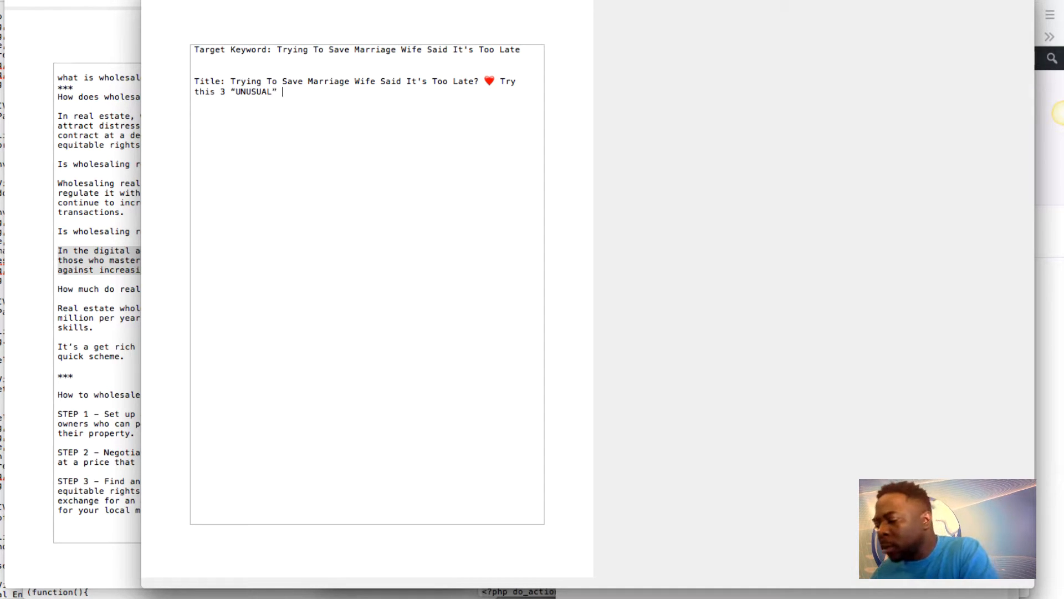
{"action": "type", "text": "Tricks"}
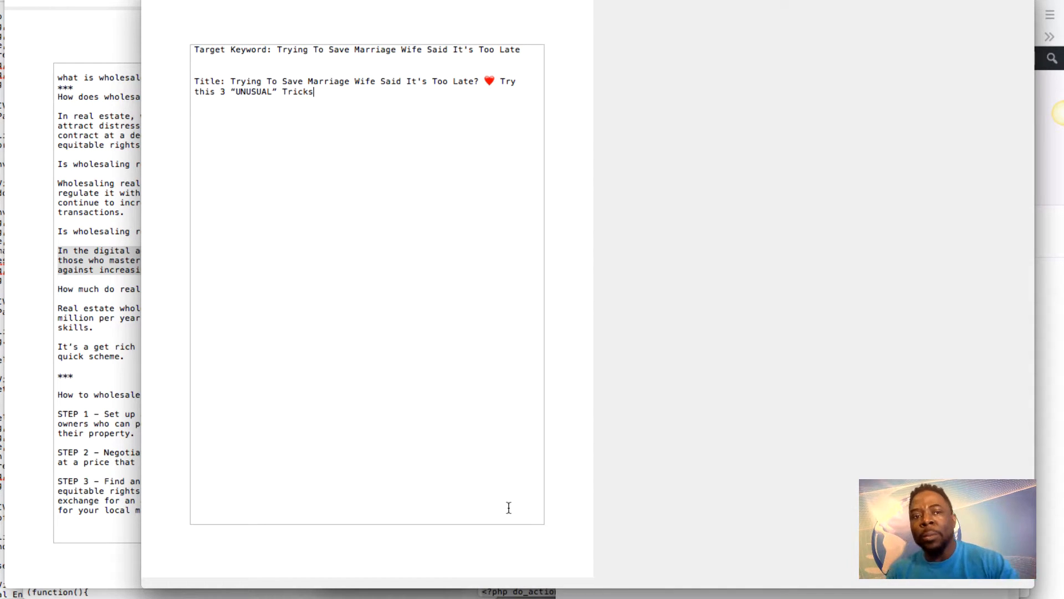
Copy the complete draft title without its "Title:" label, switch to Firefox and open wordcounttools.com in a new tab.
{"action": "left_click_drag", "start_coordinate": [230, 499], "coordinate": [316, 487]}
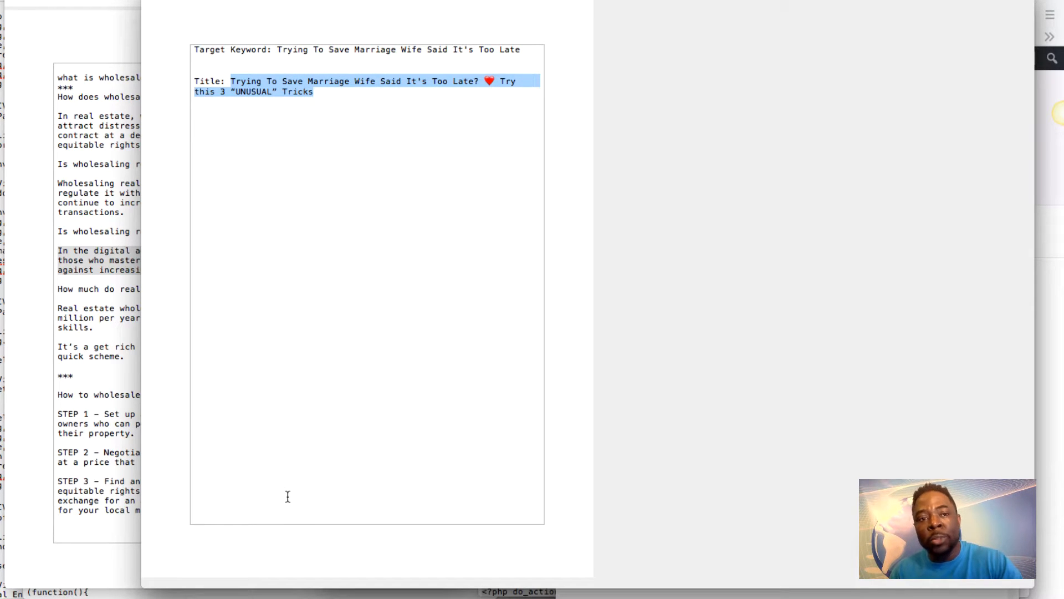
{"action": "right_click", "coordinate": [287, 83]}
{"action": "left_click", "coordinate": [331, 143]}
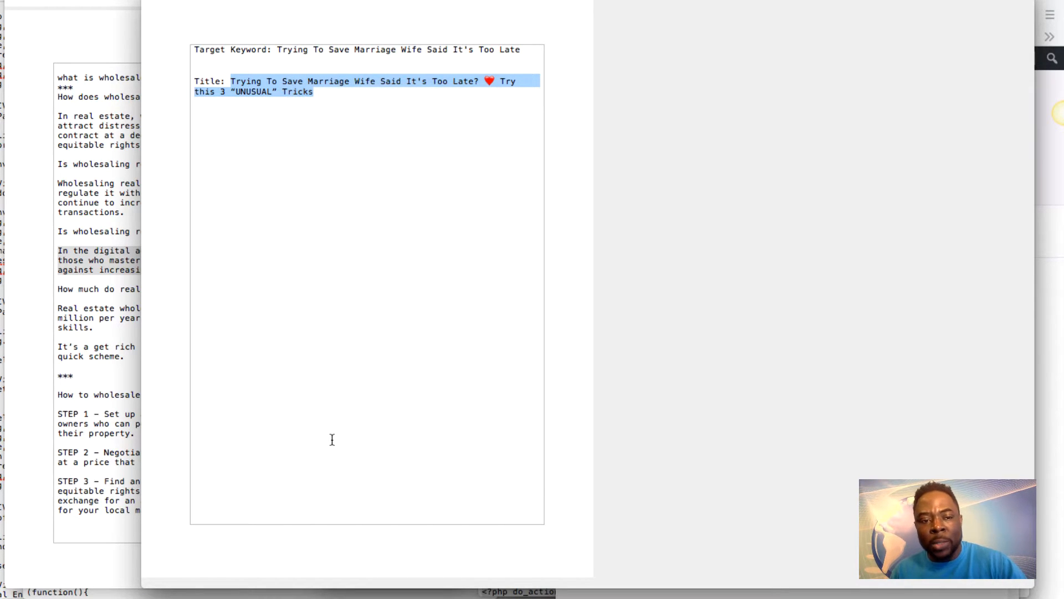
{"action": "key", "text": "super+Tab"}
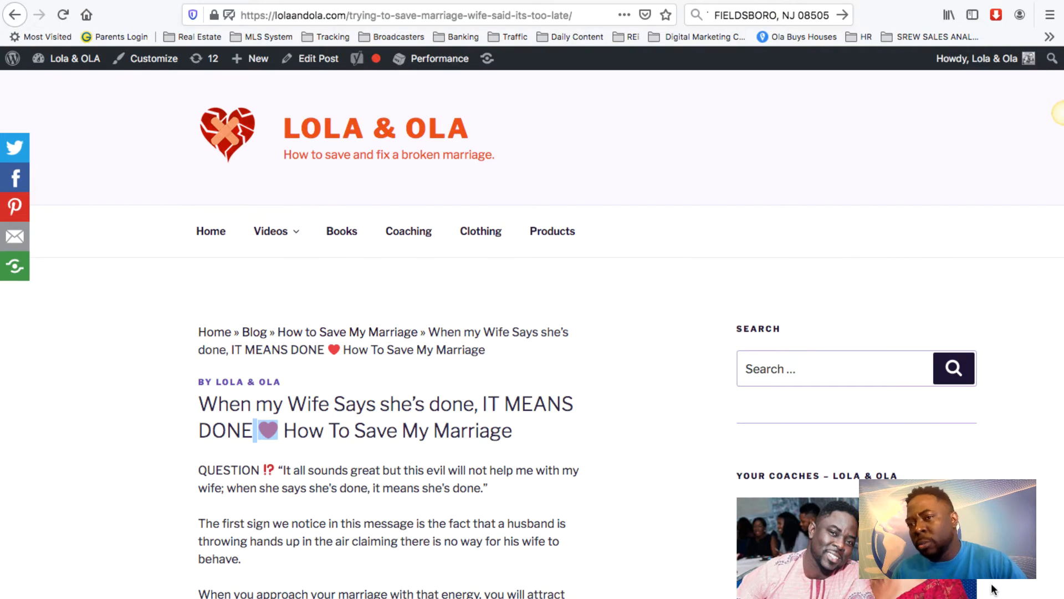
{"action": "key", "text": "super+t"}
{"action": "type", "text": "wordcounttools.com//"}
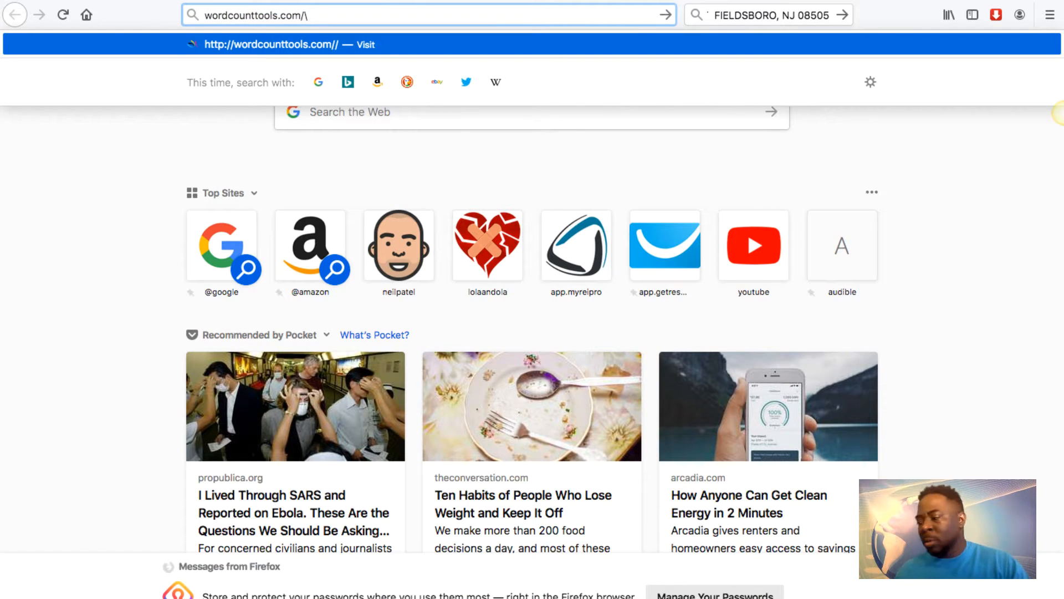
{"action": "key", "text": "BackSpace"}
{"action": "key", "text": "BackSpace"}
{"action": "key", "text": "Return"}
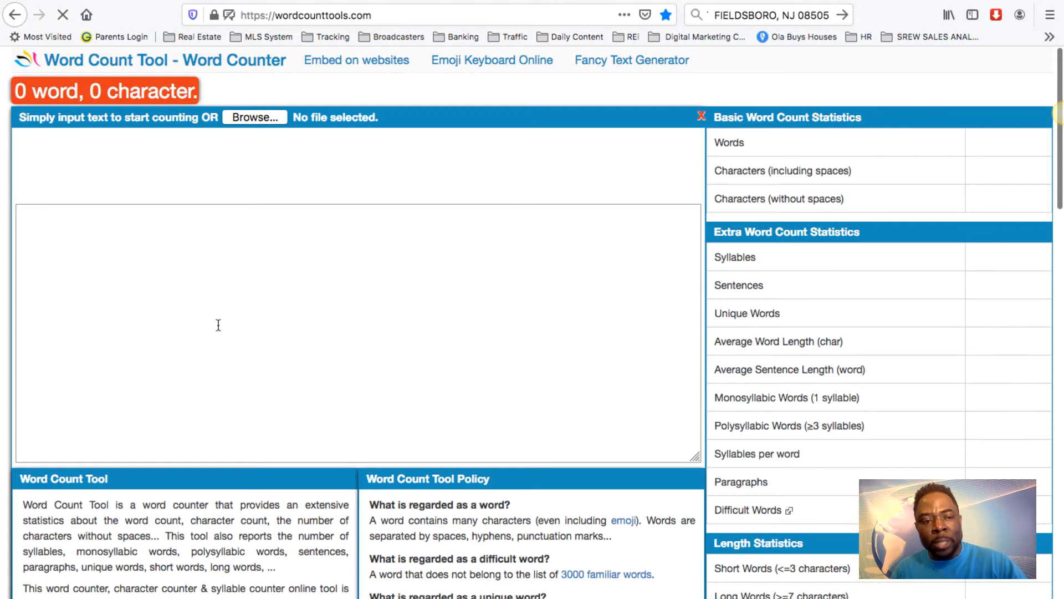
Enter the full draft title in the word counter to check its length, discarding the unrelated text pasted first.
{"action": "left_click", "coordinate": [218, 325]}
{"action": "key", "text": "super+v"}
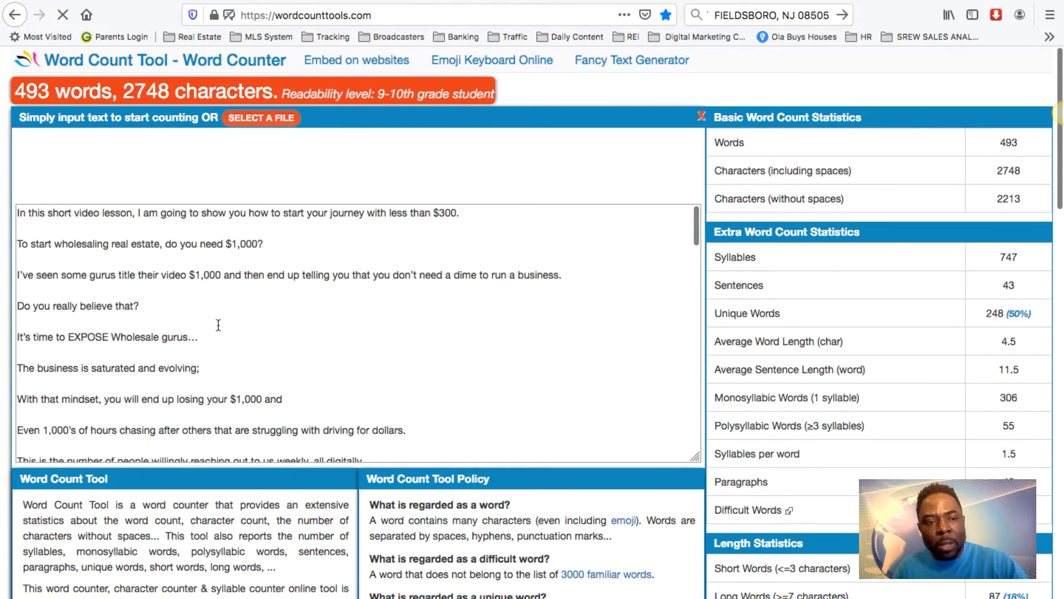
{"action": "key", "text": "super+z"}
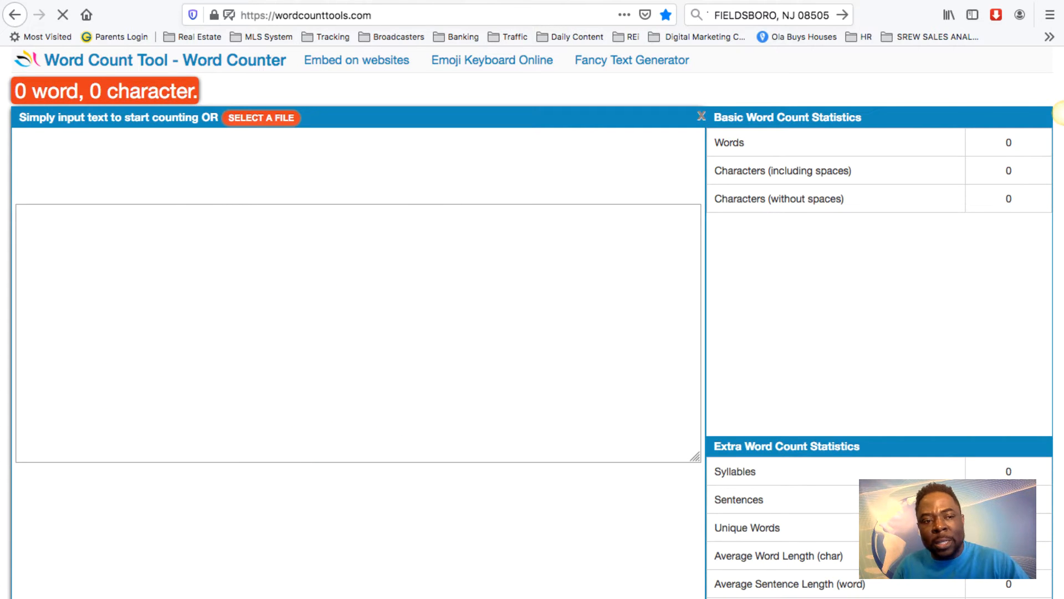
{"action": "type", "text": "Trying To Save Marriage Wife Said It's Too Late? ❤️ Try this 3 \"UNUSUAL\" Tricks"}
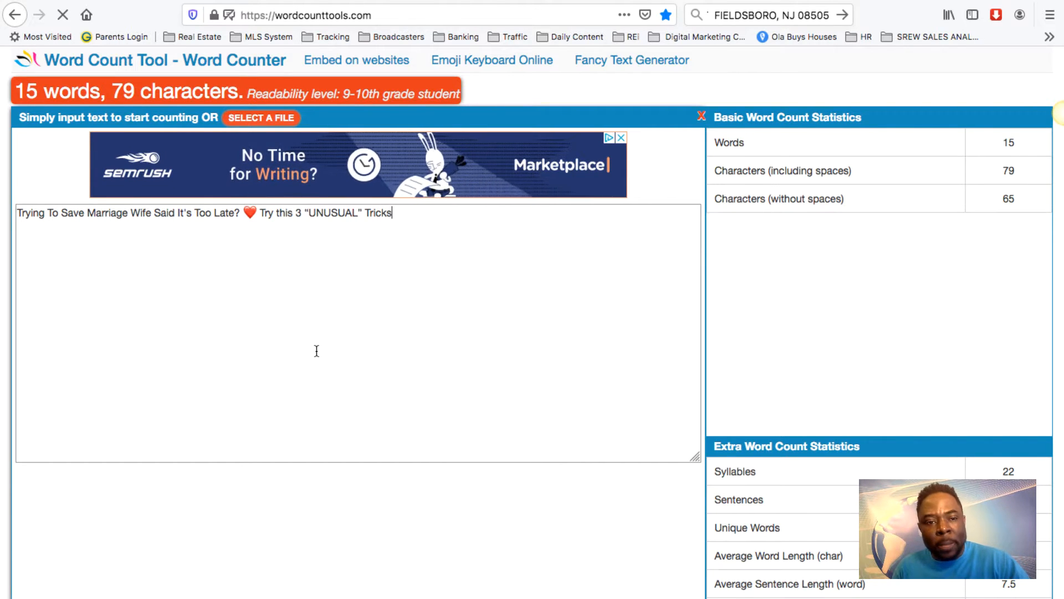
{"action": "left_click_drag", "start_coordinate": [259, 366], "coordinate": [378, 369]}
{"action": "left_click", "coordinate": [415, 365]}
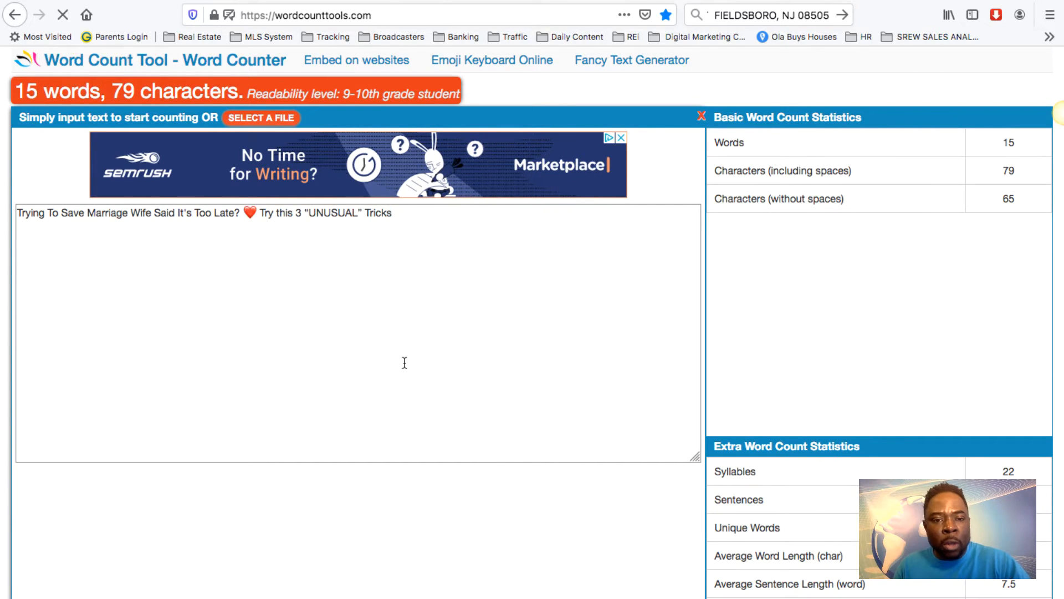
Copy the checked title from the word counter and go to the title of the blog post in the WordPress editor.
{"action": "left_click_drag", "start_coordinate": [405, 361], "coordinate": [17, 363]}
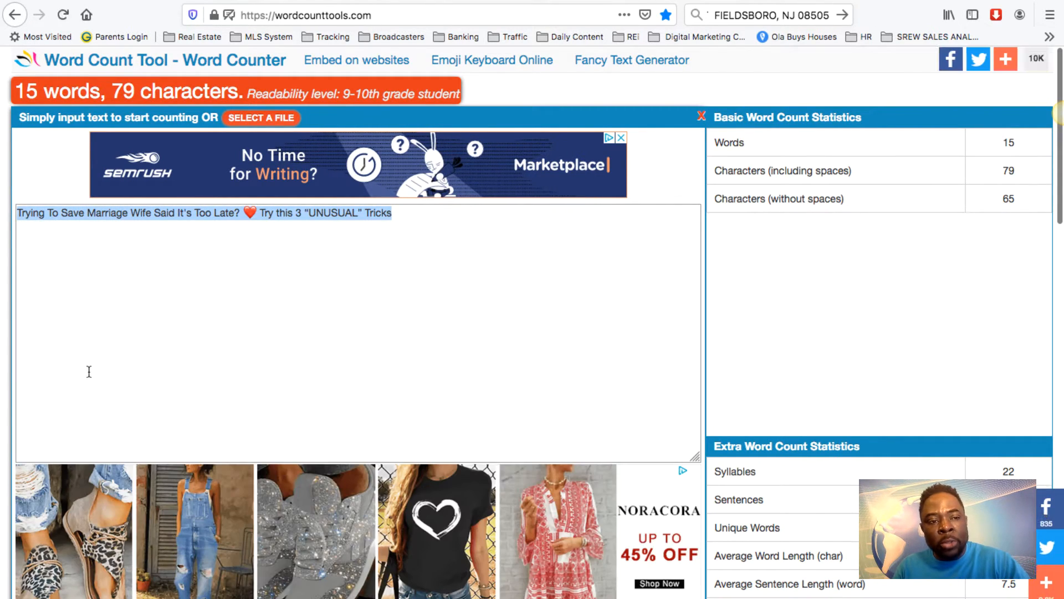
{"action": "right_click", "coordinate": [88, 376]}
{"action": "left_click", "coordinate": [123, 253]}
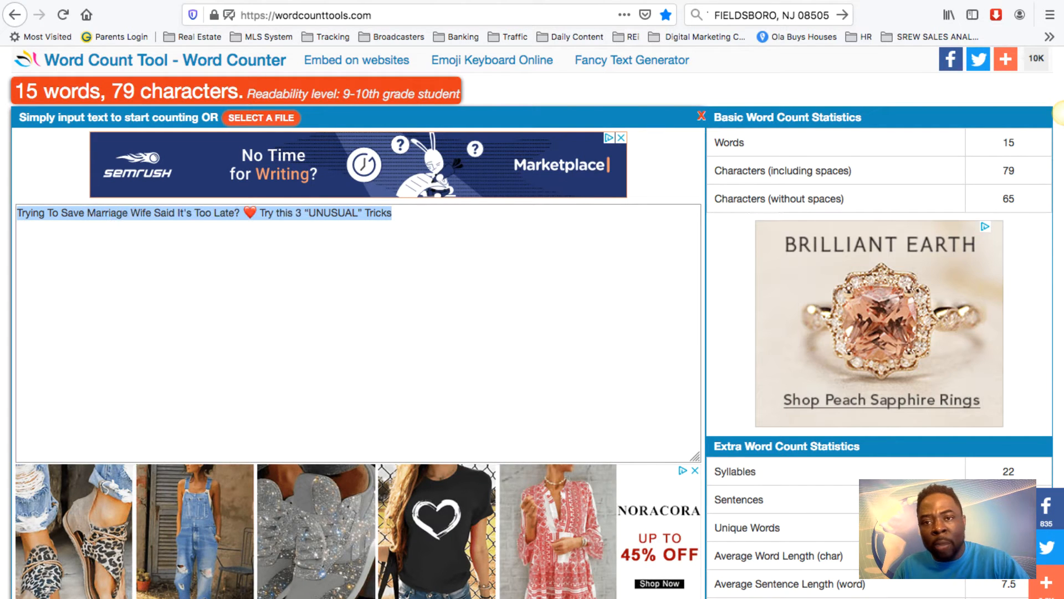
{"action": "key", "text": "ctrl+Tab"}
{"action": "scroll", "coordinate": [627, 403], "scroll_direction": "up", "scroll_amount": 6}
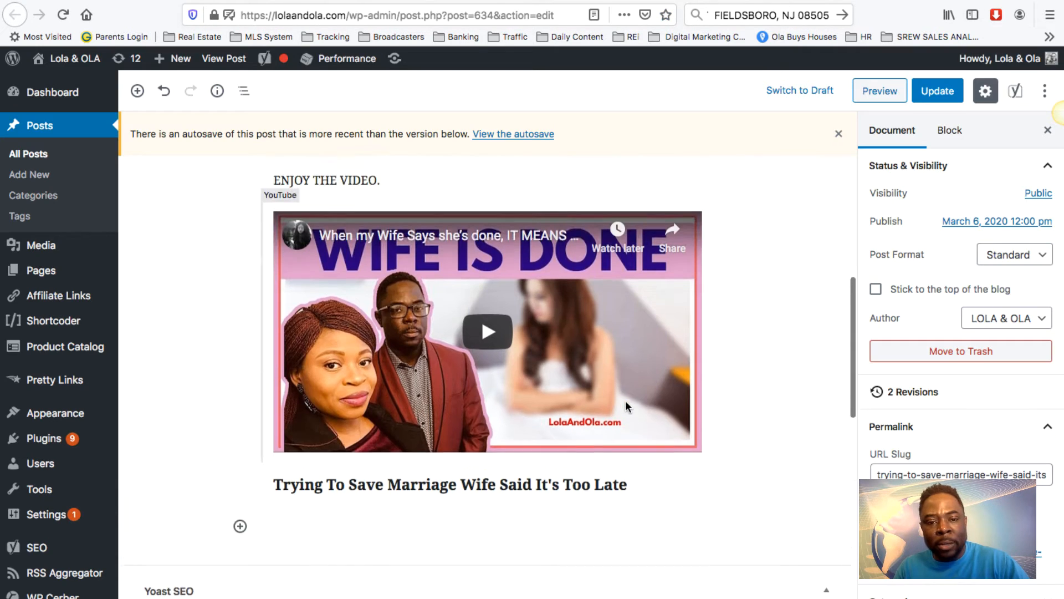
{"action": "scroll", "coordinate": [628, 407], "scroll_direction": "up", "scroll_amount": 5}
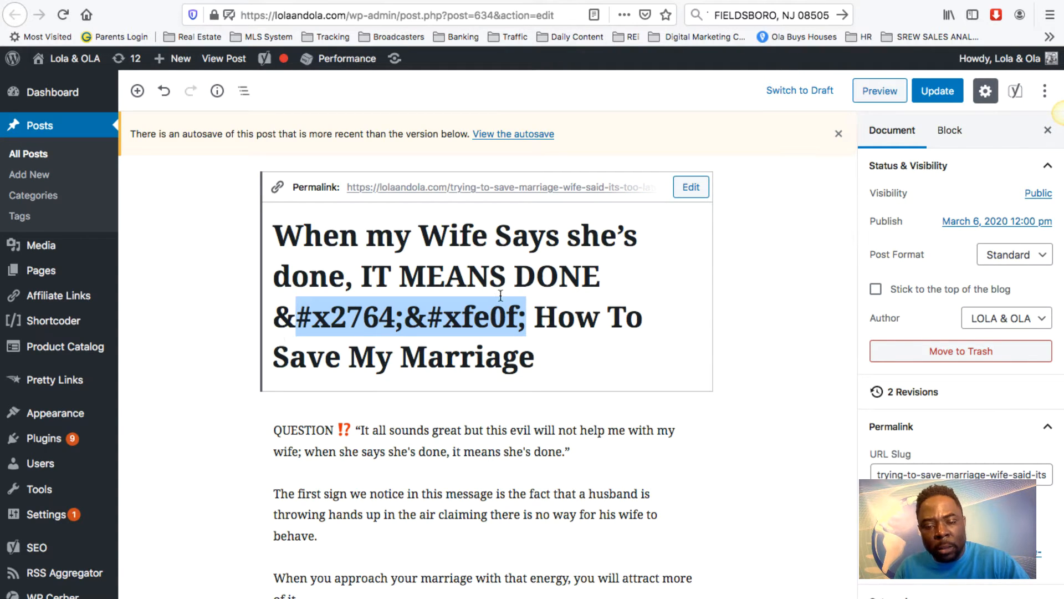
Replace the post's title with "Trying To Save Marriage Wife Said It's Too Late? ❤️ Try this 3 “UNUSUAL” Tricks".
{"action": "left_click", "coordinate": [529, 276]}
{"action": "key", "text": "shift+super+Up"}
{"action": "key", "text": "super+Down"}
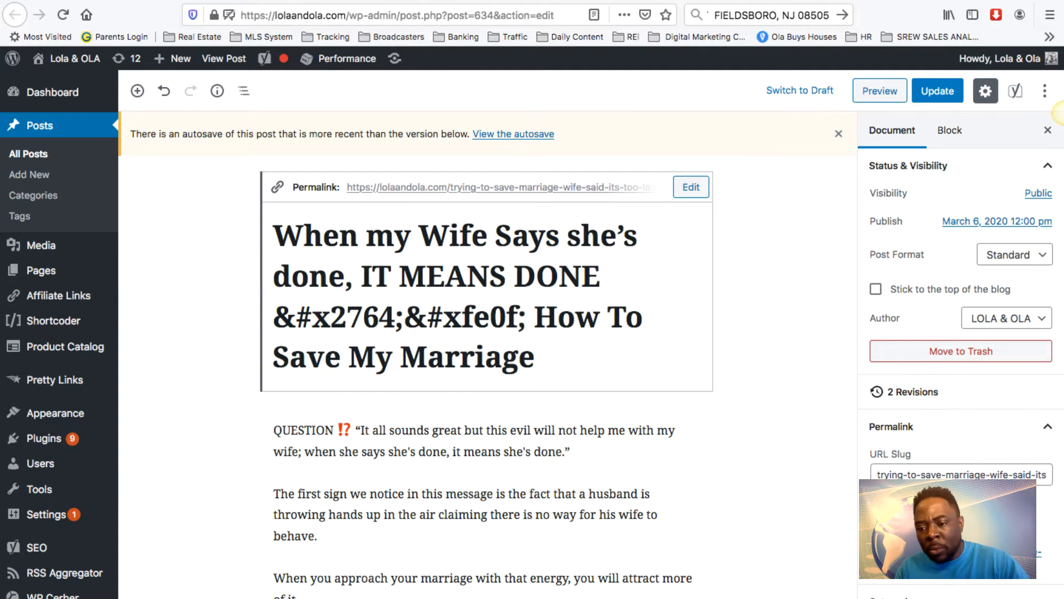
{"action": "scroll", "coordinate": [898, 204], "scroll_direction": "down", "scroll_amount": 2}
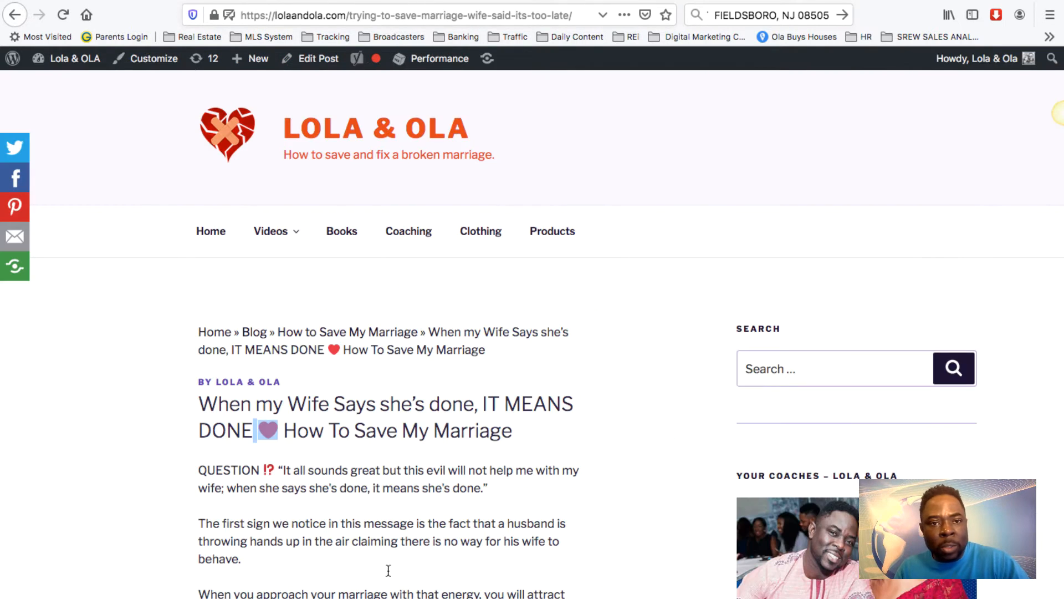
{"action": "left_click_drag", "start_coordinate": [362, 15], "coordinate": [547, 15]}
{"action": "left_click_drag", "start_coordinate": [527, 573], "coordinate": [566, 567]}
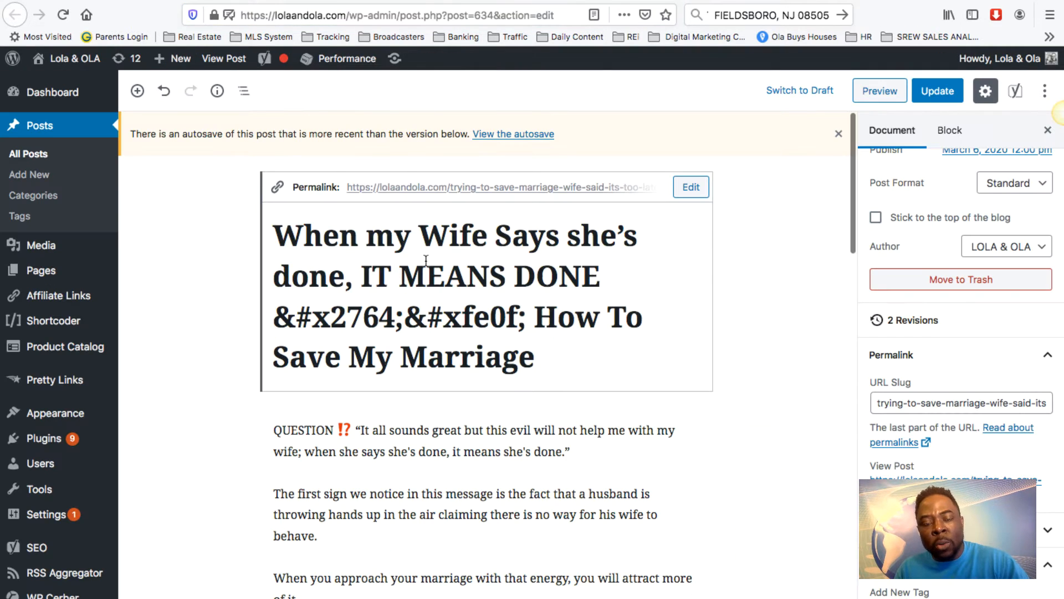
{"action": "left_click_drag", "start_coordinate": [539, 358], "coordinate": [266, 235]}
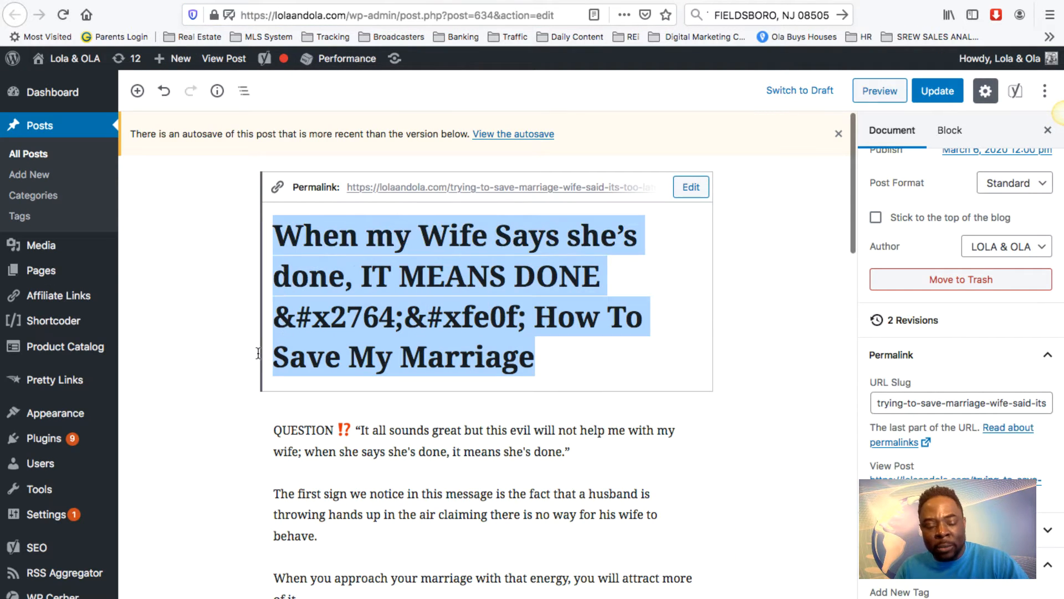
{"action": "key", "text": "super+v"}
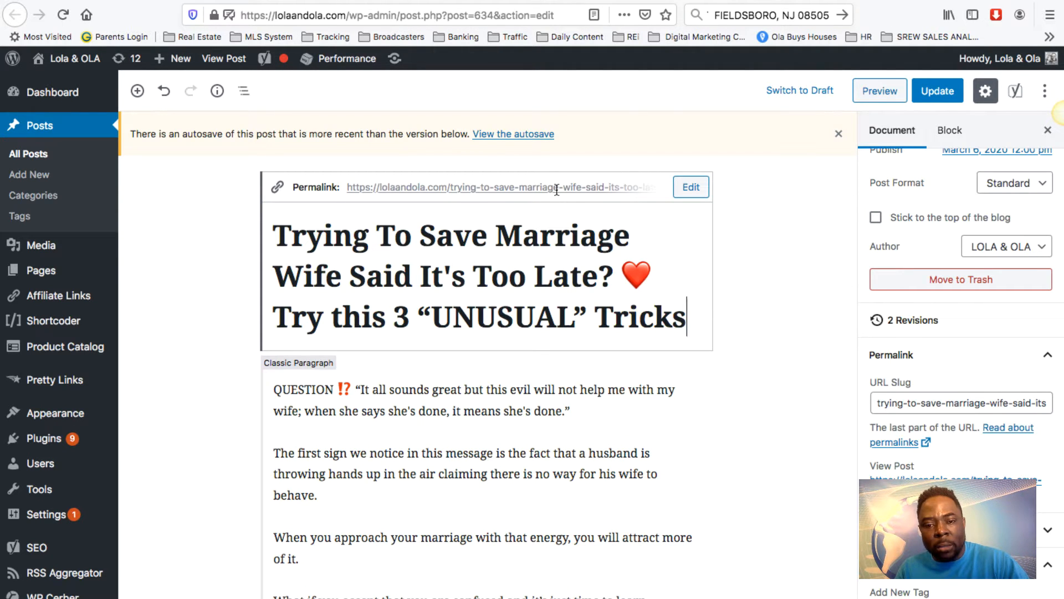
Open the Yoast SEO snippet editor under the Google preview and select the variables in the SEO title.
{"action": "scroll", "coordinate": [629, 104], "scroll_direction": "down", "scroll_amount": 15}
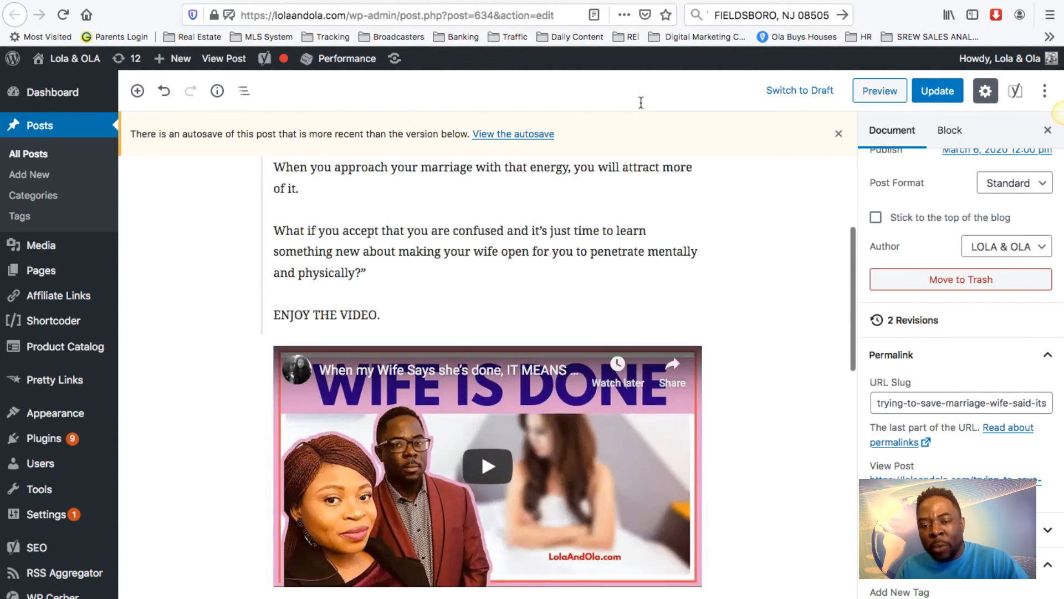
{"action": "scroll", "coordinate": [641, 103], "scroll_direction": "down", "scroll_amount": 4}
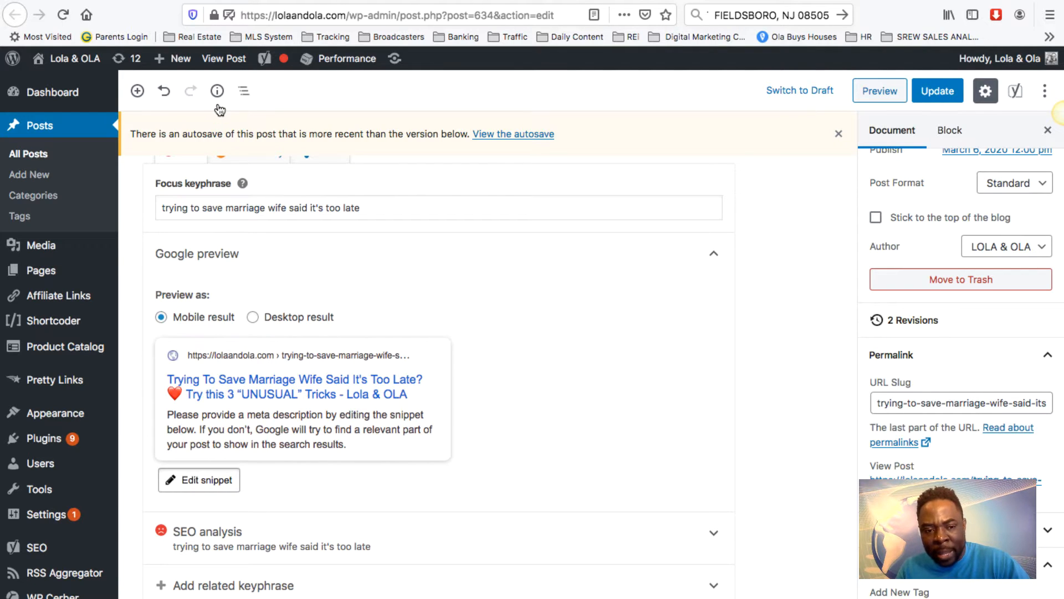
{"action": "left_click", "coordinate": [215, 480]}
{"action": "scroll", "coordinate": [459, 200], "scroll_direction": "down", "scroll_amount": 3}
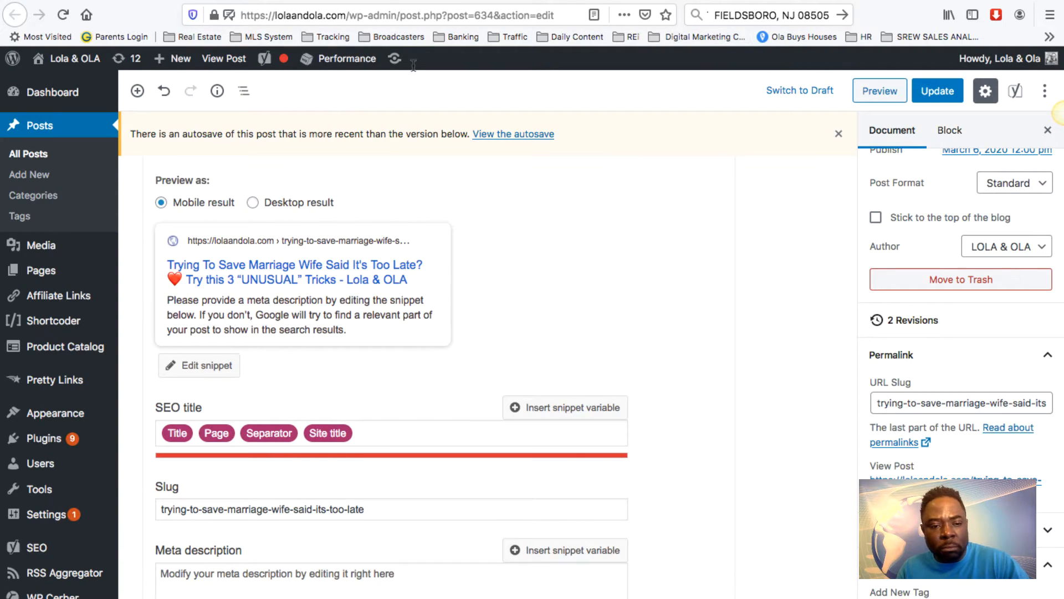
{"action": "left_click_drag", "start_coordinate": [384, 432], "coordinate": [160, 158]}
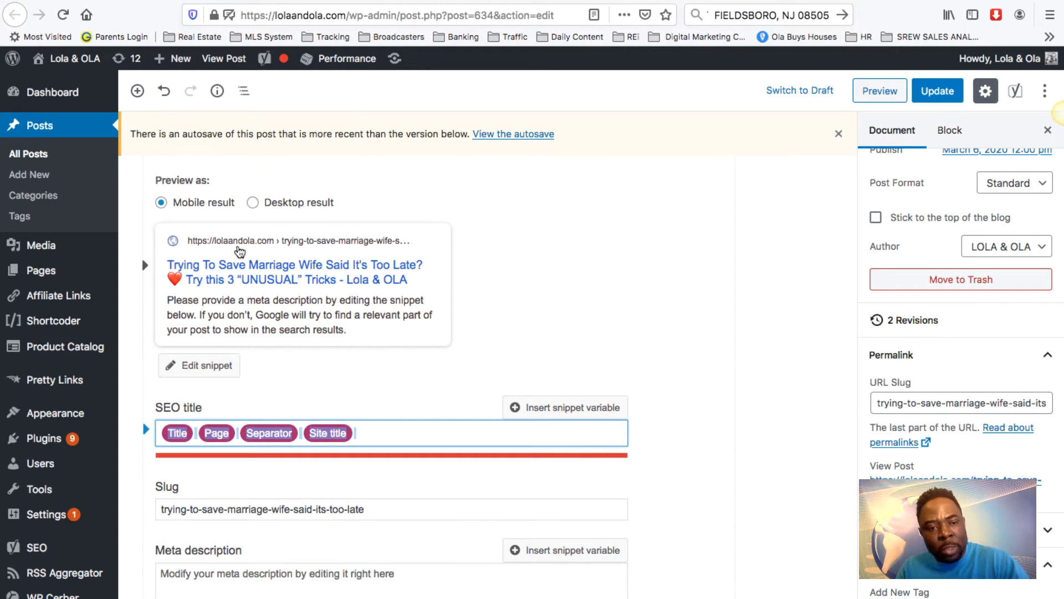
{"action": "scroll", "coordinate": [234, 27], "scroll_direction": "down", "scroll_amount": 3}
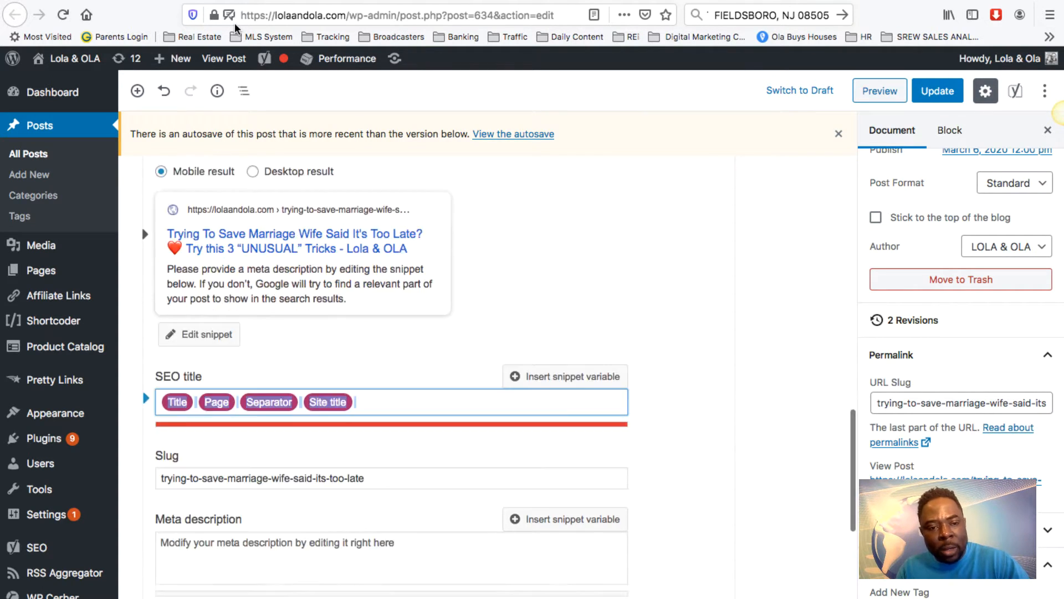
Begin the Yoast meta description with "[Updated in 2020] Discover".
{"action": "left_click", "coordinate": [237, 93]}
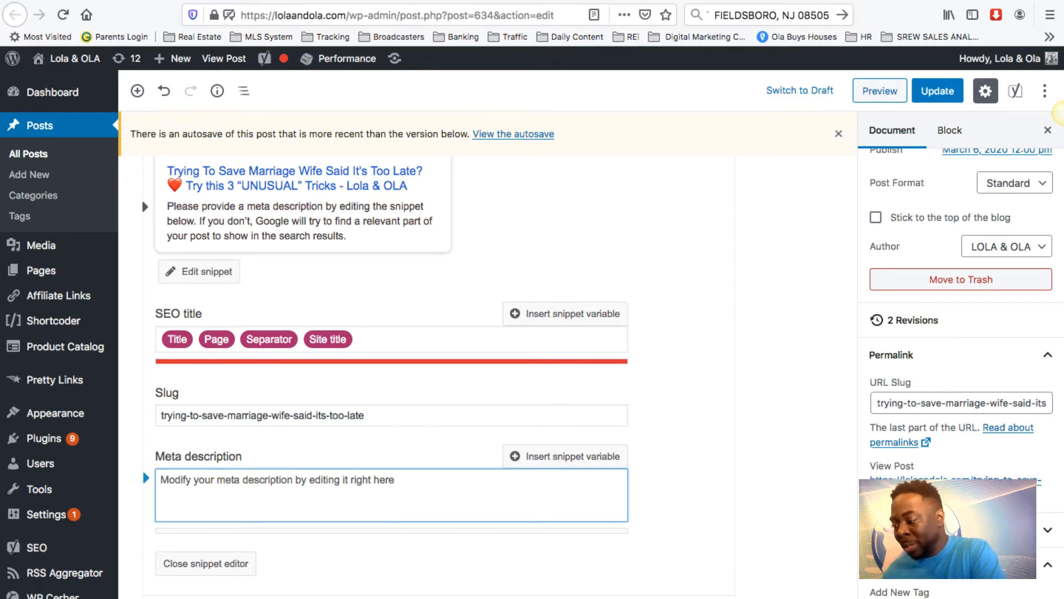
{"action": "type", "text": "[U"}
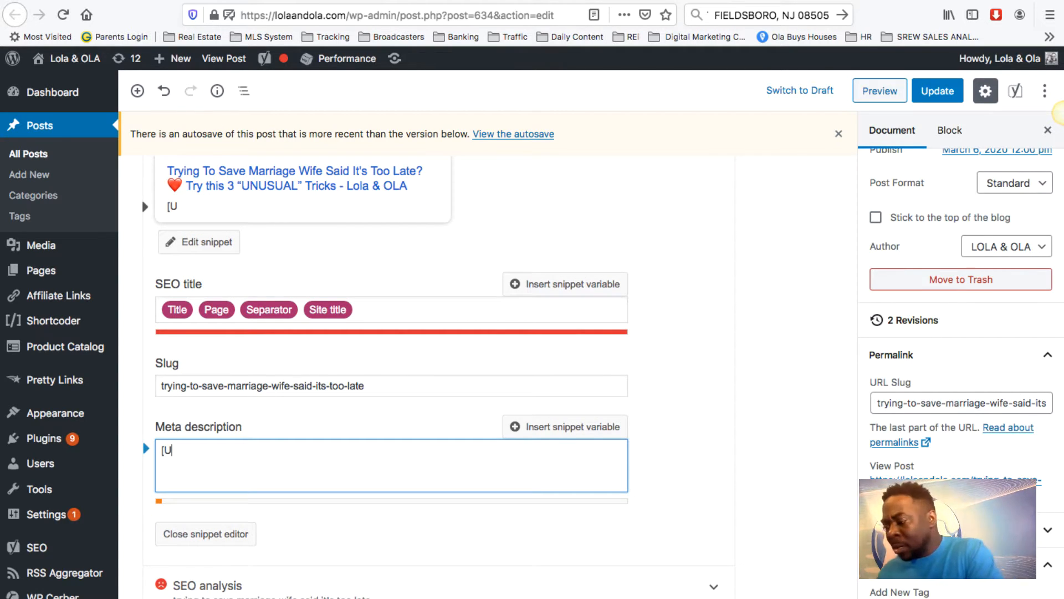
{"action": "type", "text": "pdate"}
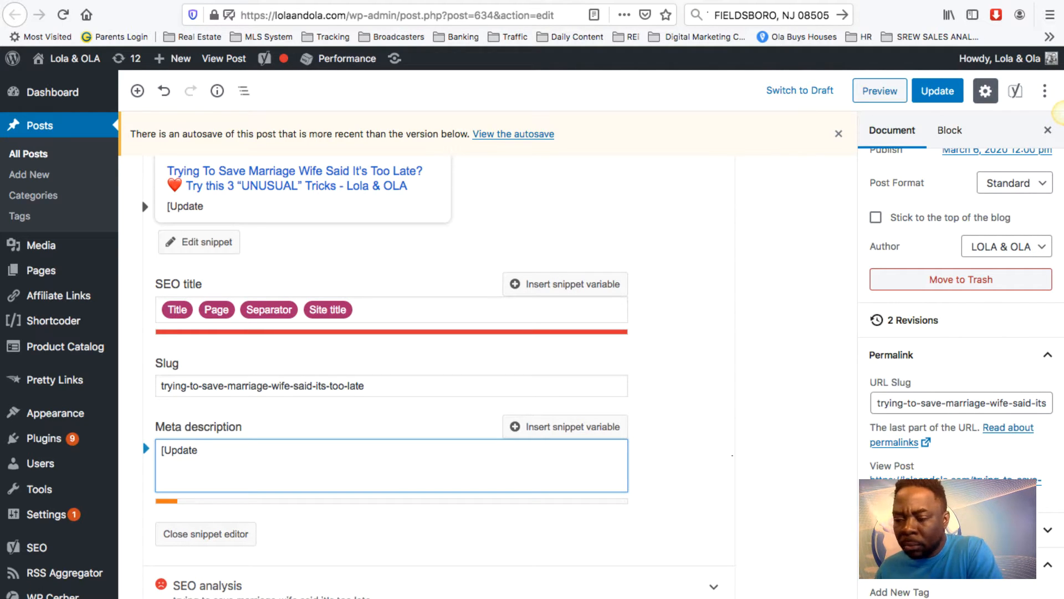
{"action": "type", "text": "d"}
{"action": "type", "text": " in 20"}
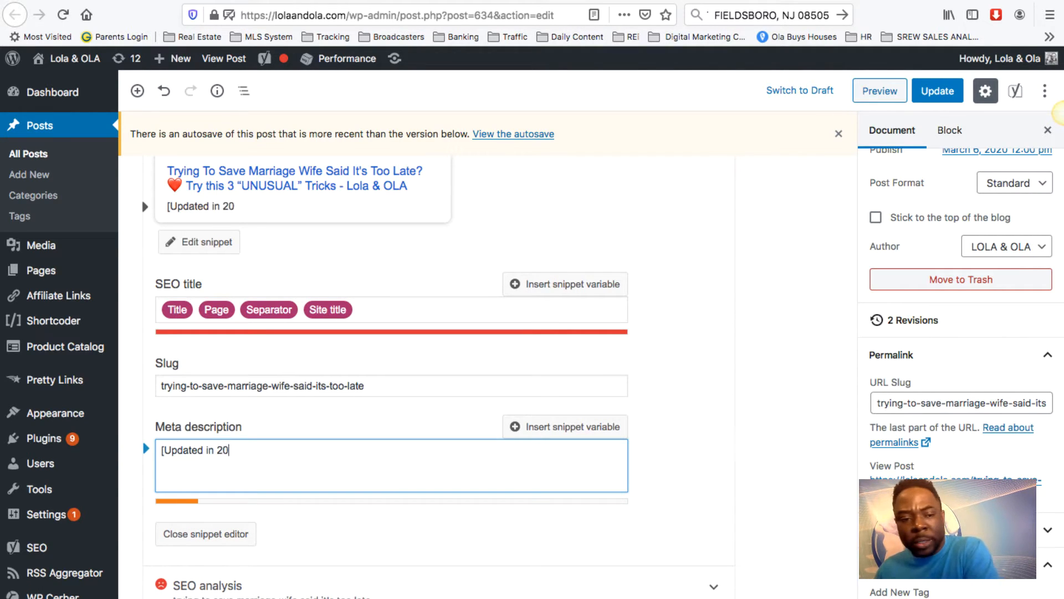
{"action": "type", "text": "20]"}
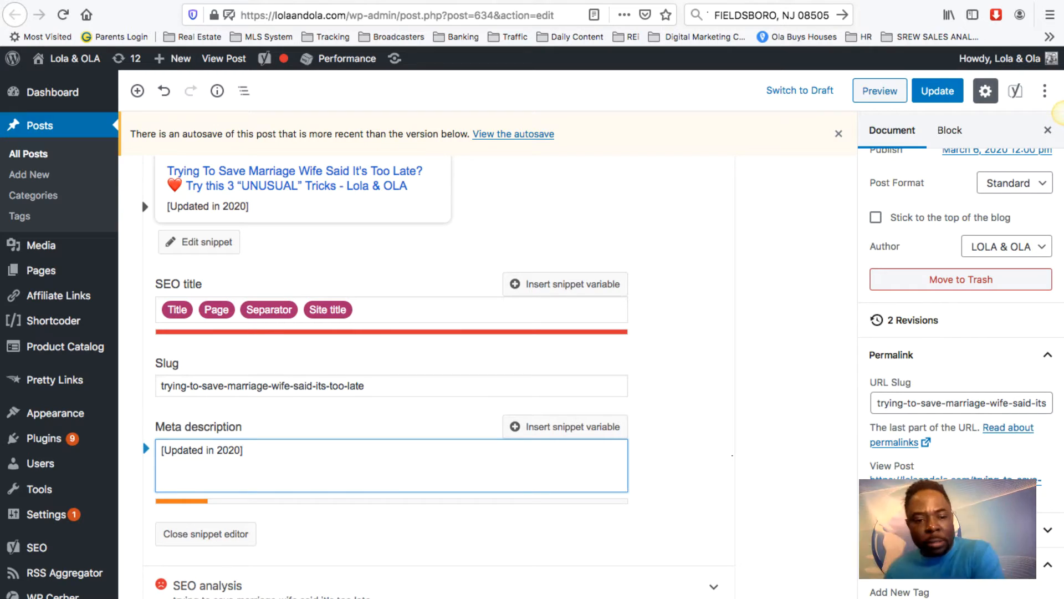
{"action": "type", "text": " D"}
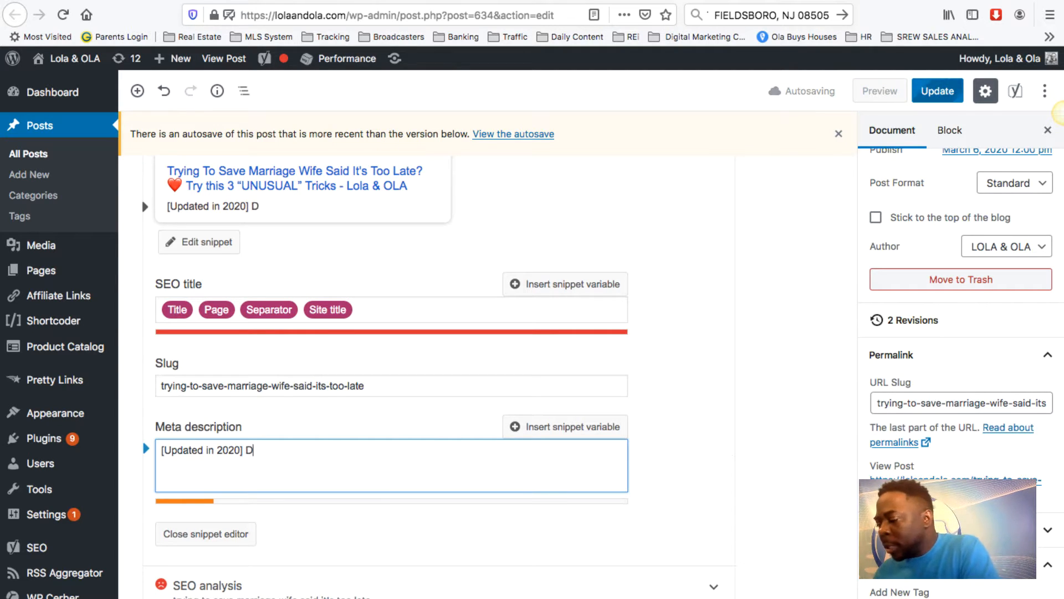
{"action": "type", "text": "iscover"}
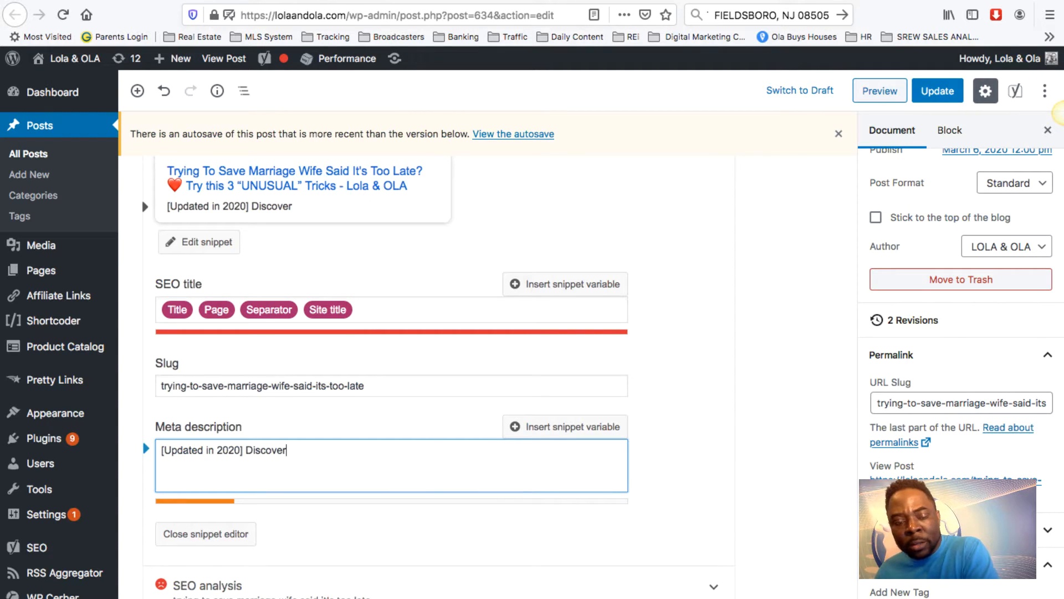
Continue the meta description with "what to so if you are trying to save your marriage and youe wife says it's too late".
{"action": "type", "text": " what"}
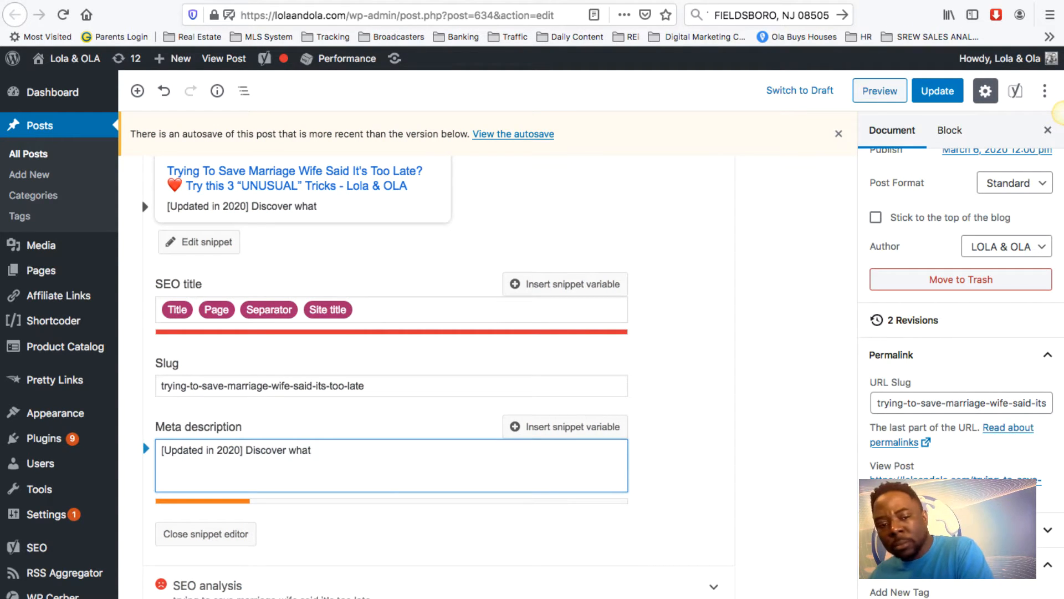
{"action": "type", "text": " to so "}
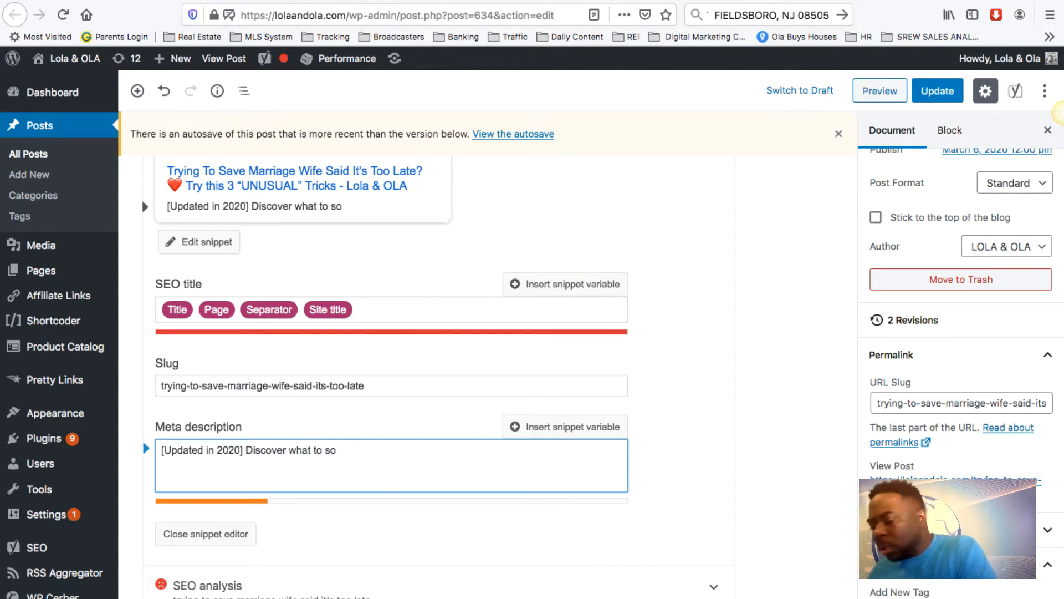
{"action": "type", "text": "if you are"}
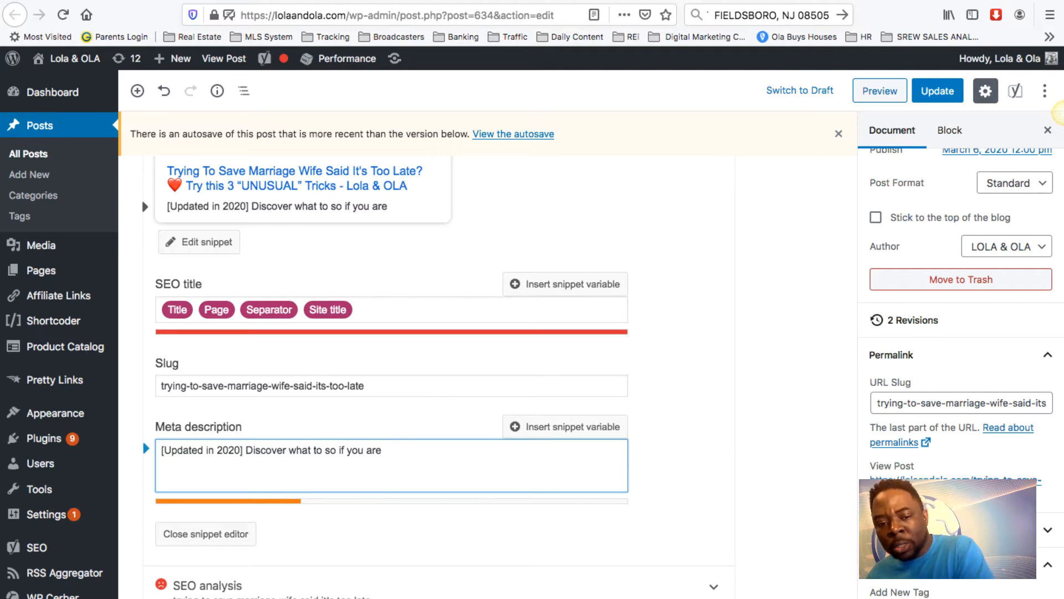
{"action": "type", "text": " trying to"}
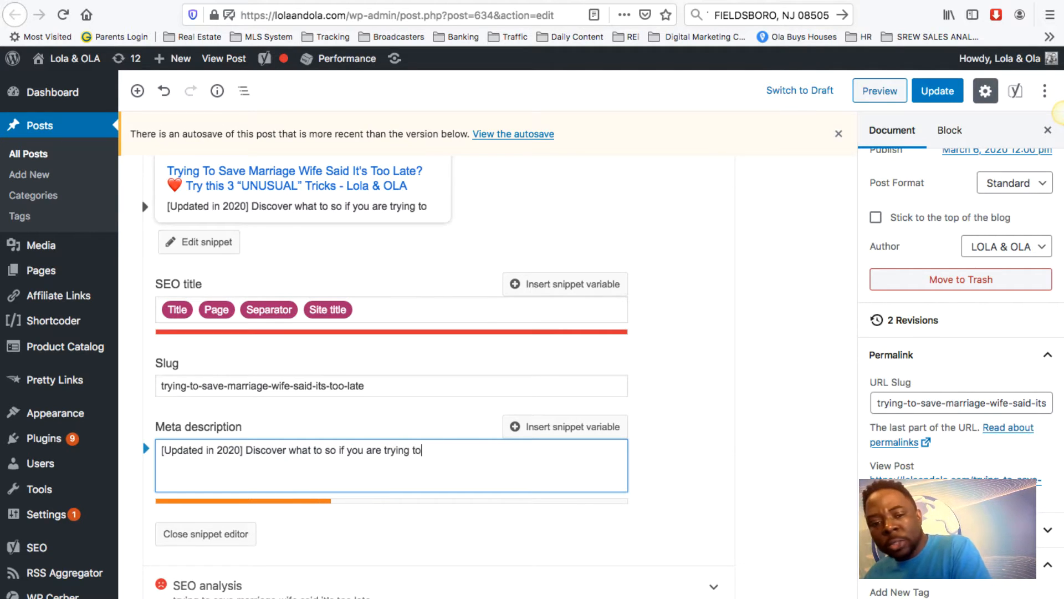
{"action": "type", "text": " sav"}
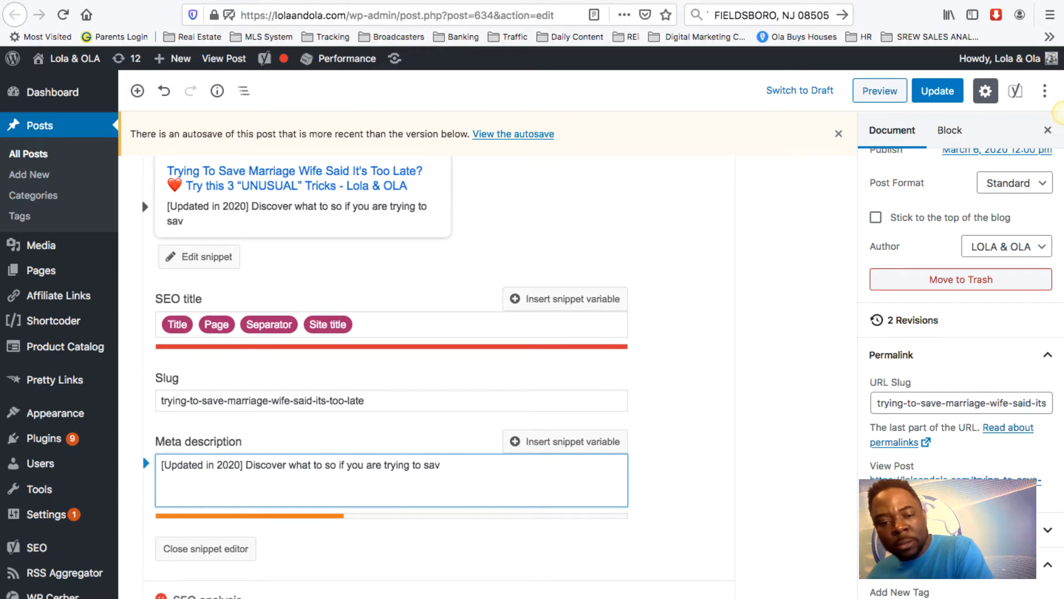
{"action": "type", "text": "e your "}
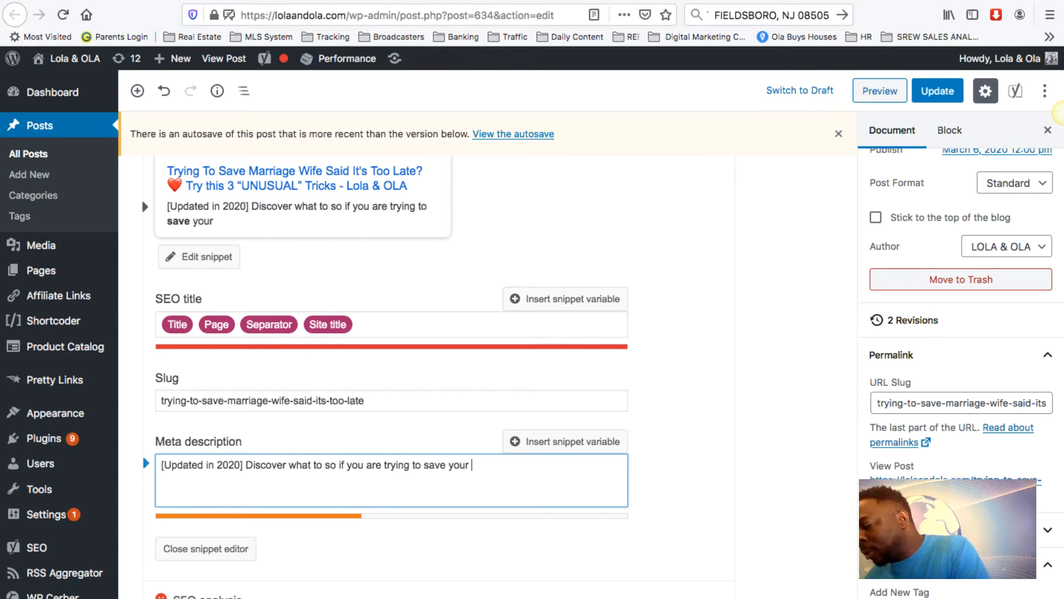
{"action": "type", "text": "marriage "}
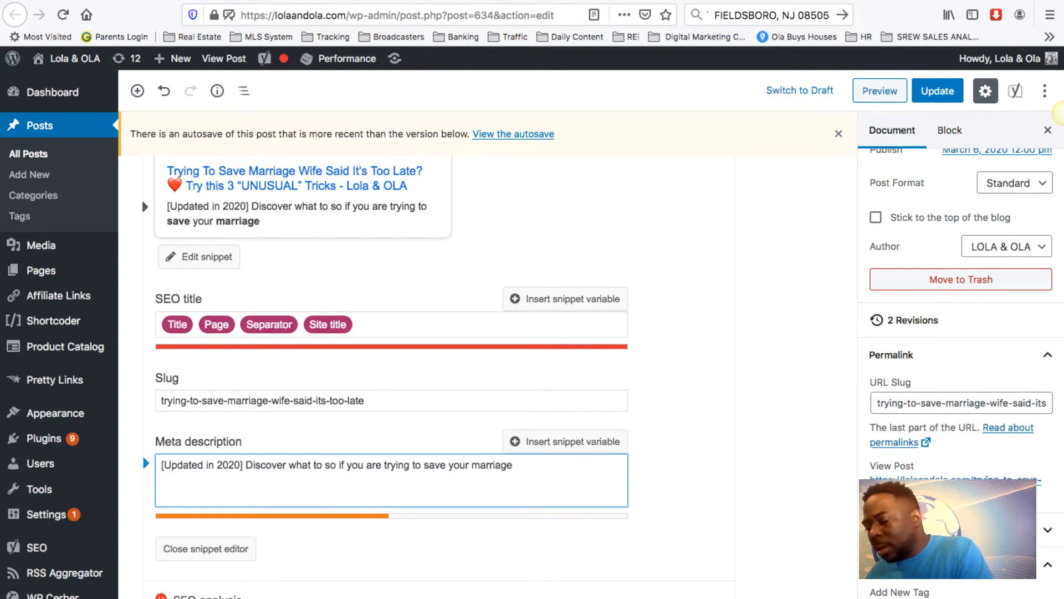
{"action": "type", "text": "and youe w"}
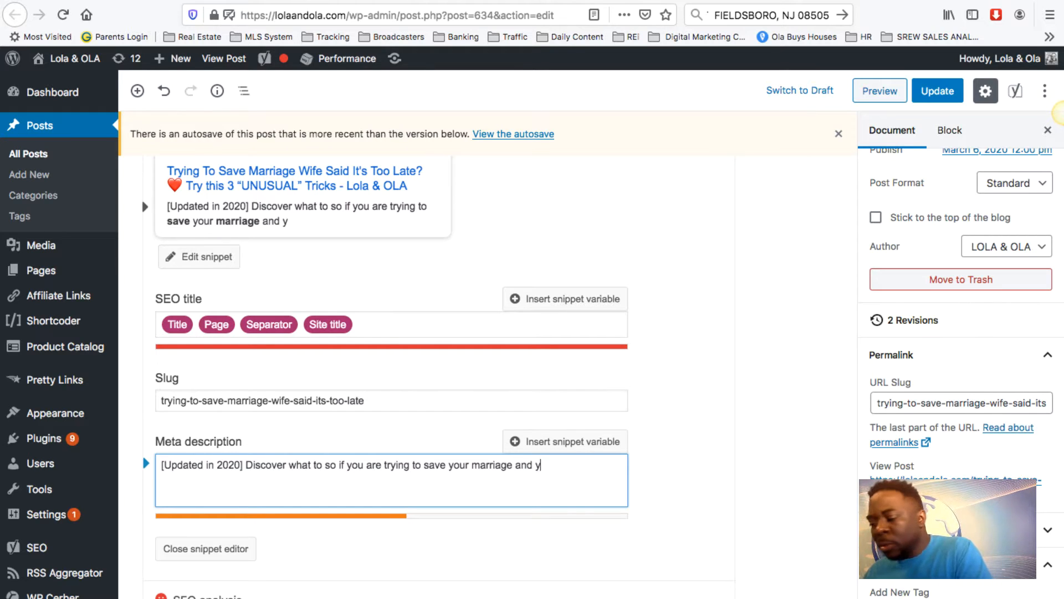
{"action": "type", "text": "fe sa"}
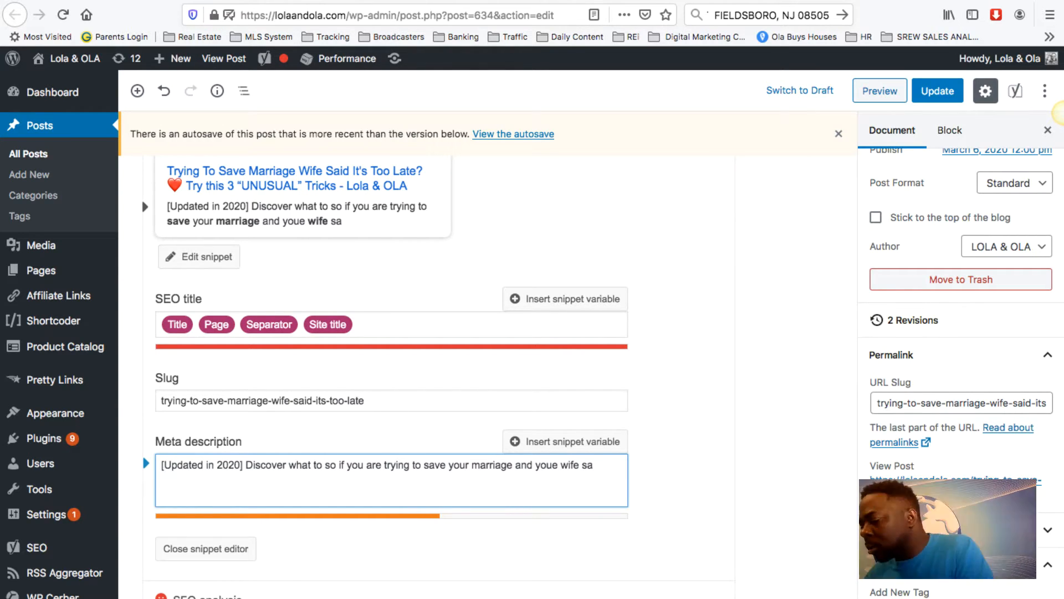
{"action": "type", "text": "ys"}
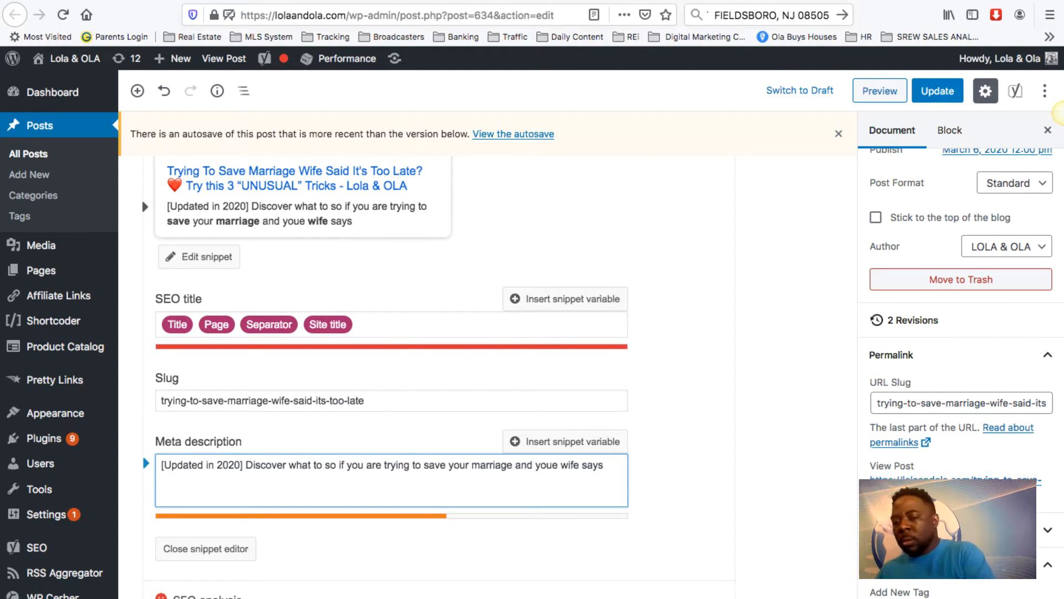
{"action": "type", "text": " it's to"}
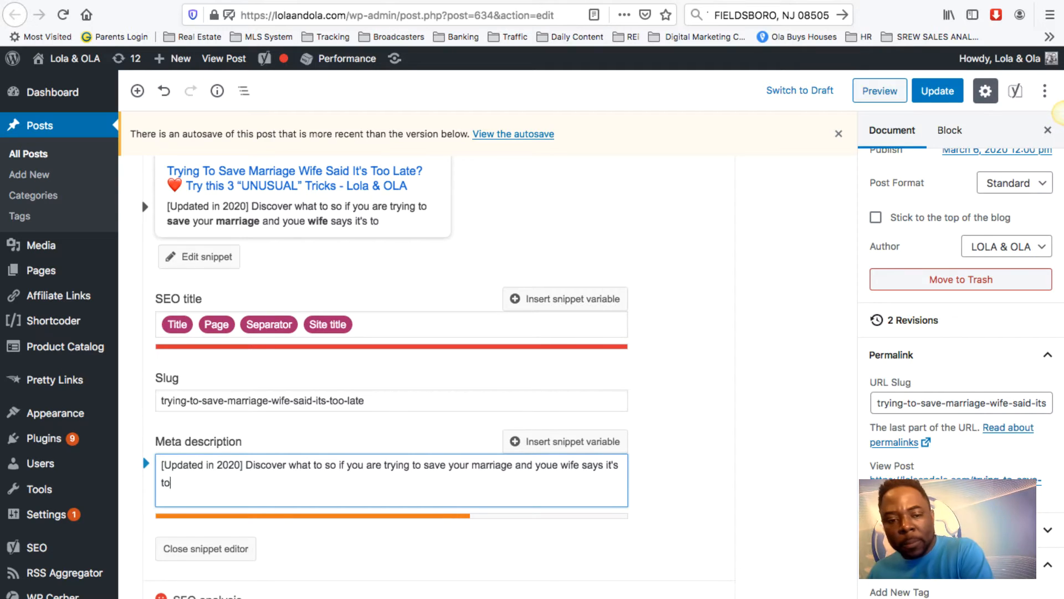
{"action": "type", "text": "o la"}
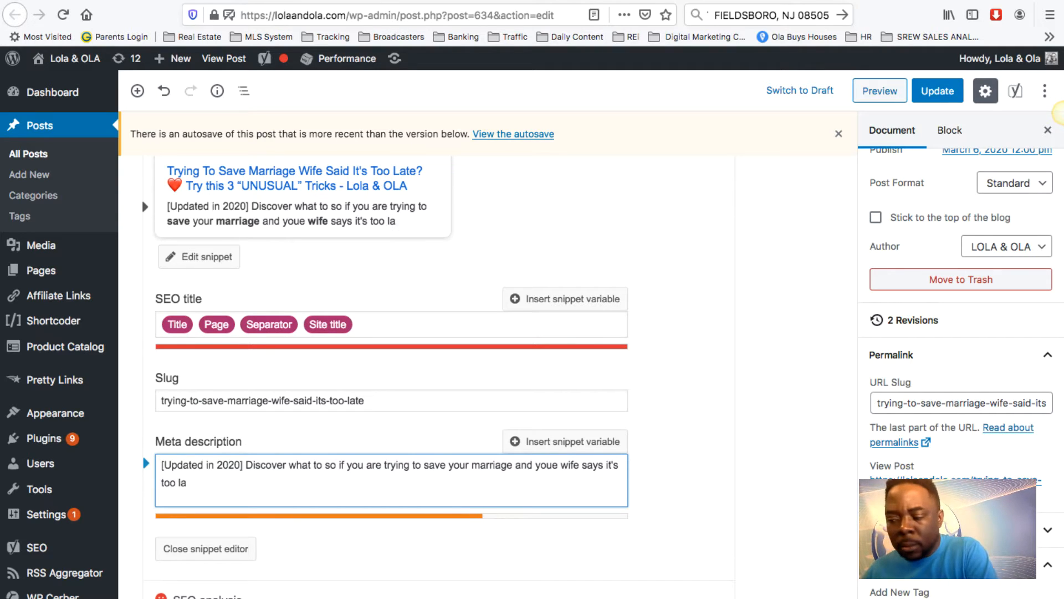
{"action": "type", "text": "te"}
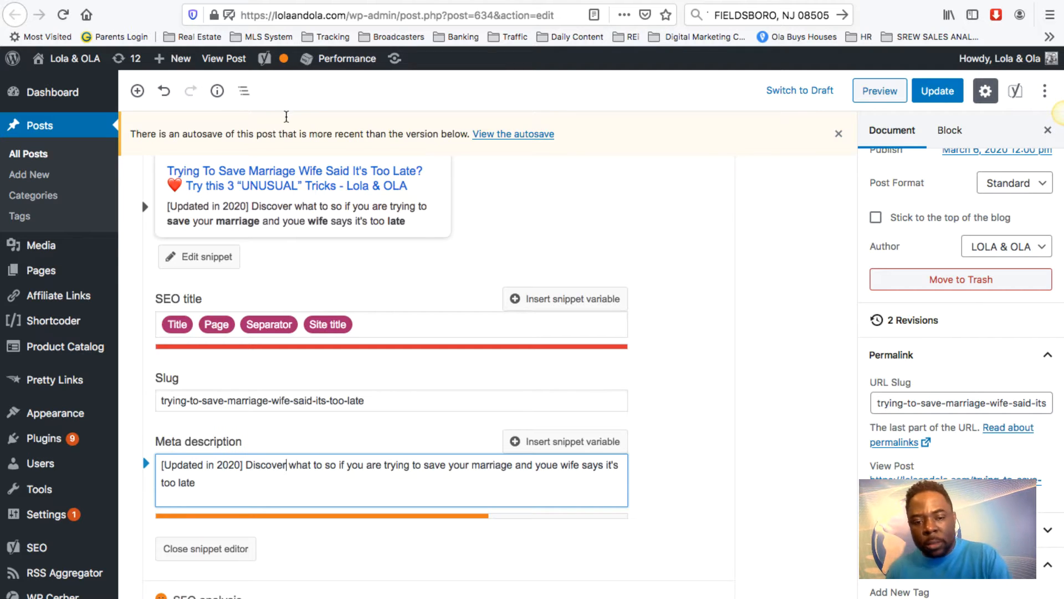
Insert "3 tricks to... EXACTLY" after the word "Discover" in the meta description.
{"action": "type", "text": "3 "}
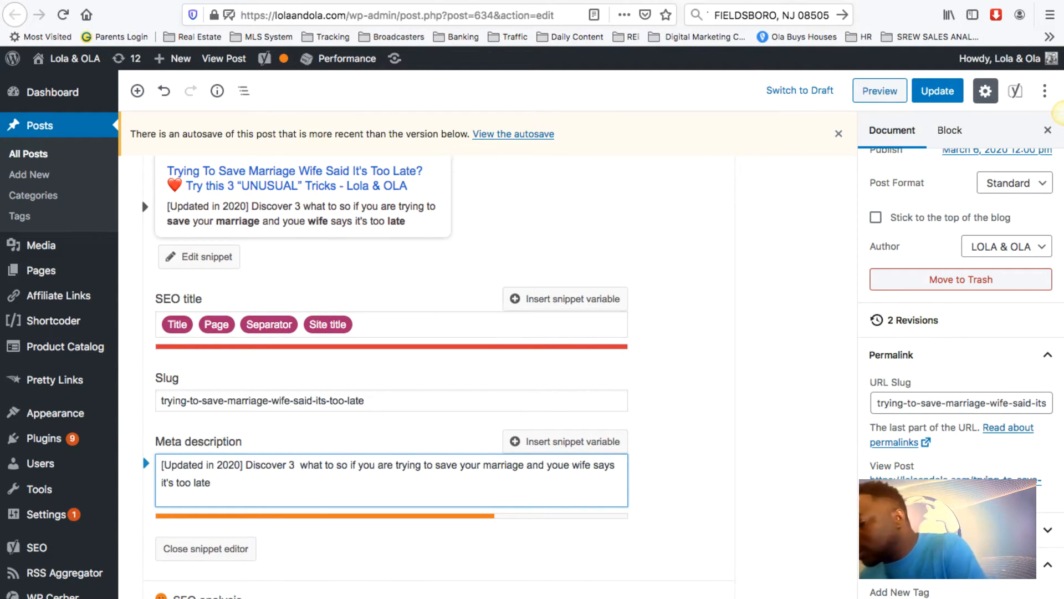
{"action": "type", "text": " triks"}
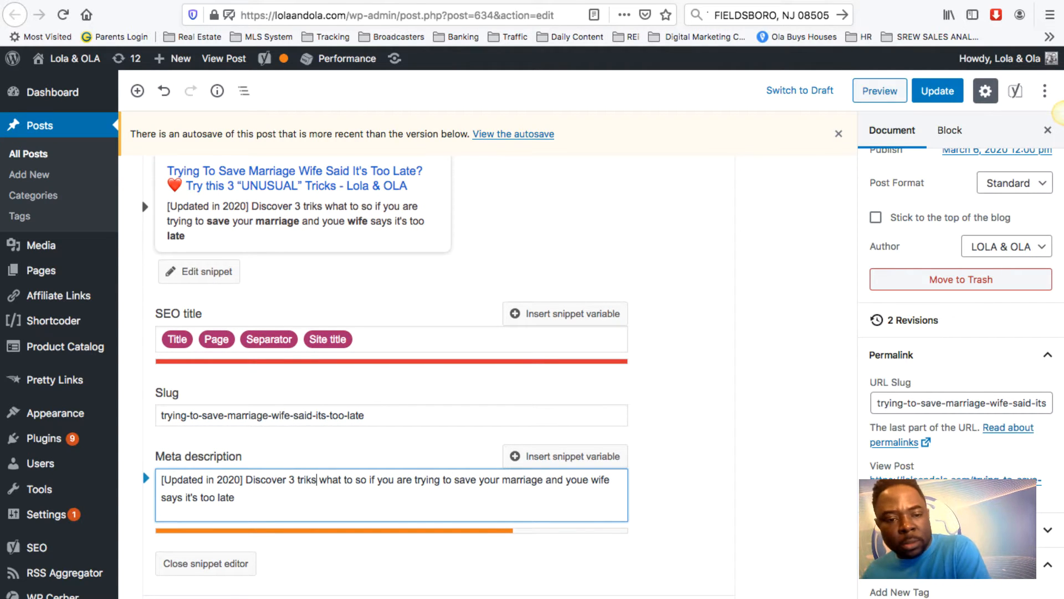
{"action": "key", "text": "BackSpace"}
{"action": "key", "text": "BackSpace"}
{"action": "type", "text": "cks"}
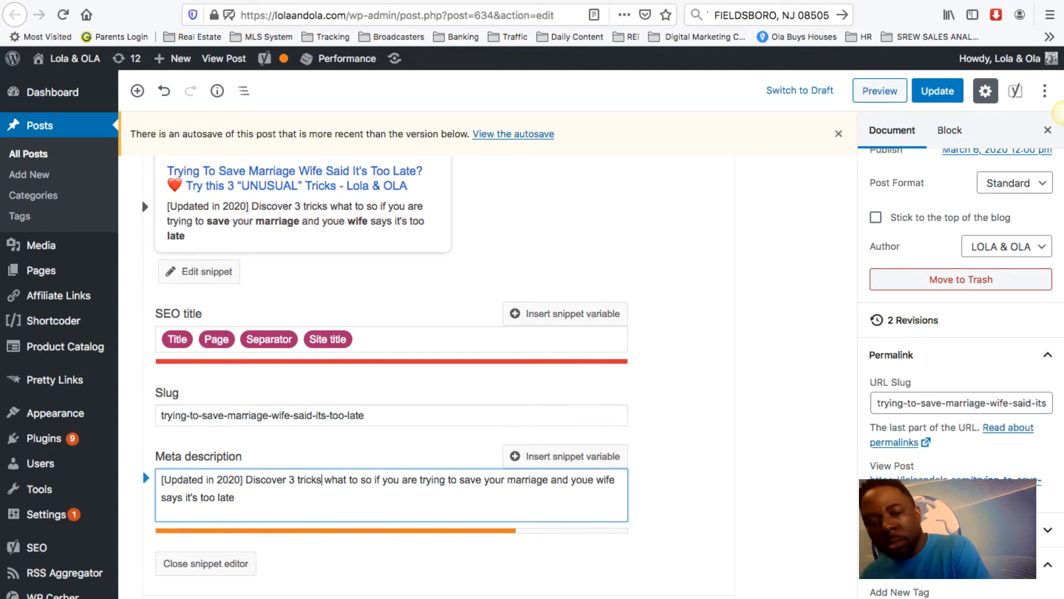
{"action": "type", "text": " to"}
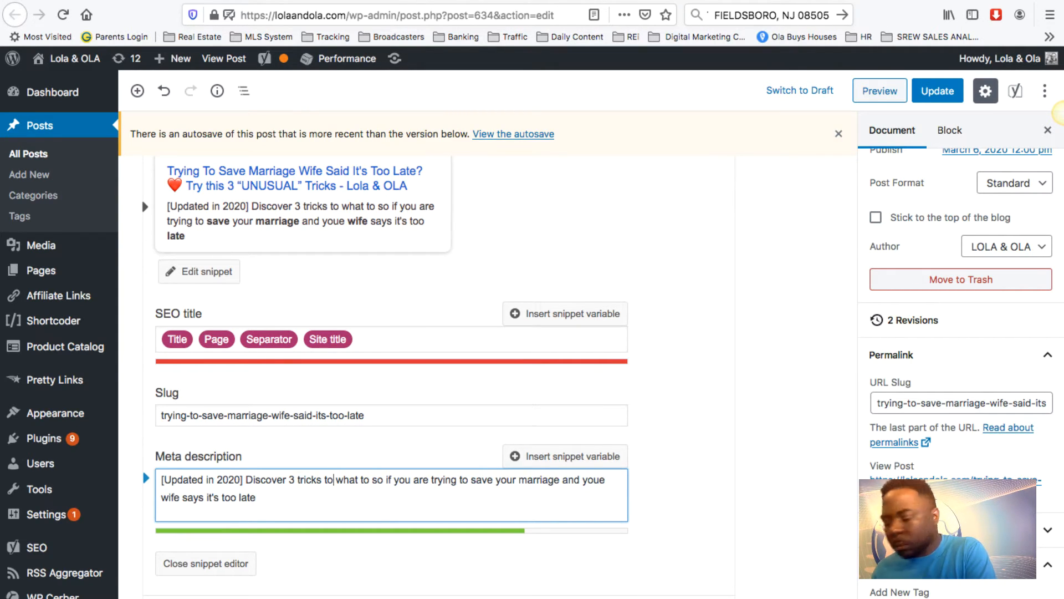
{"action": "type", "text": "... E"}
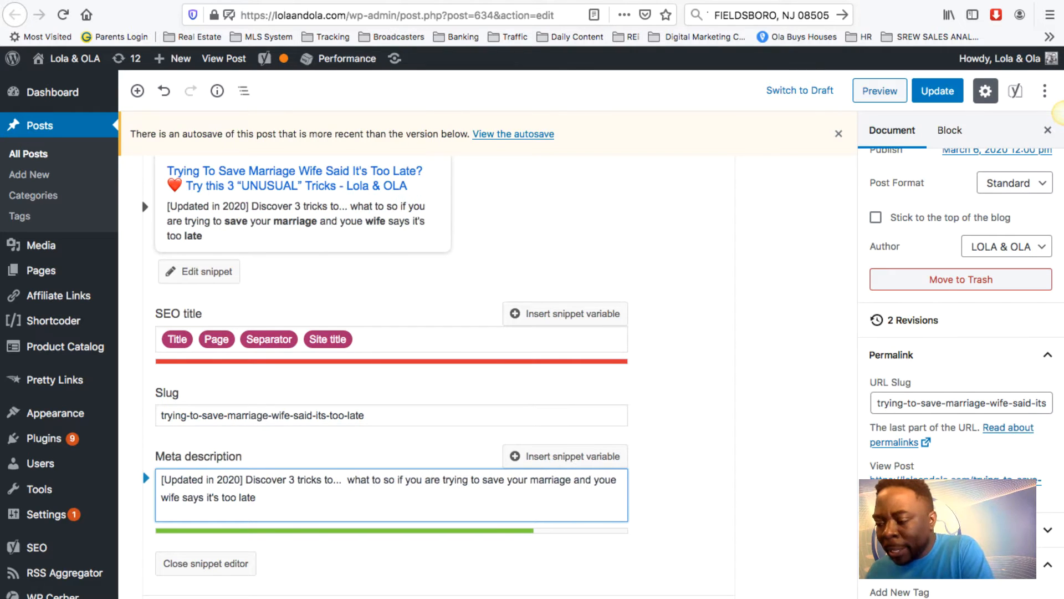
{"action": "type", "text": "XACTLY"}
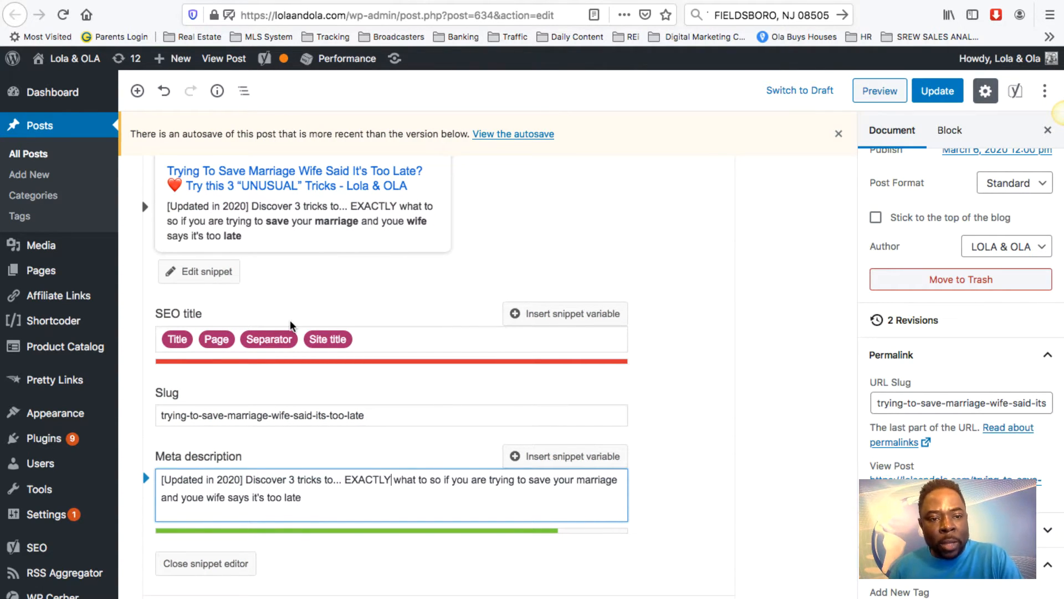
Insert "deo" between "what to" and "so" in the meta description.
{"action": "scroll", "coordinate": [290, 325], "scroll_direction": "up", "scroll_amount": 2}
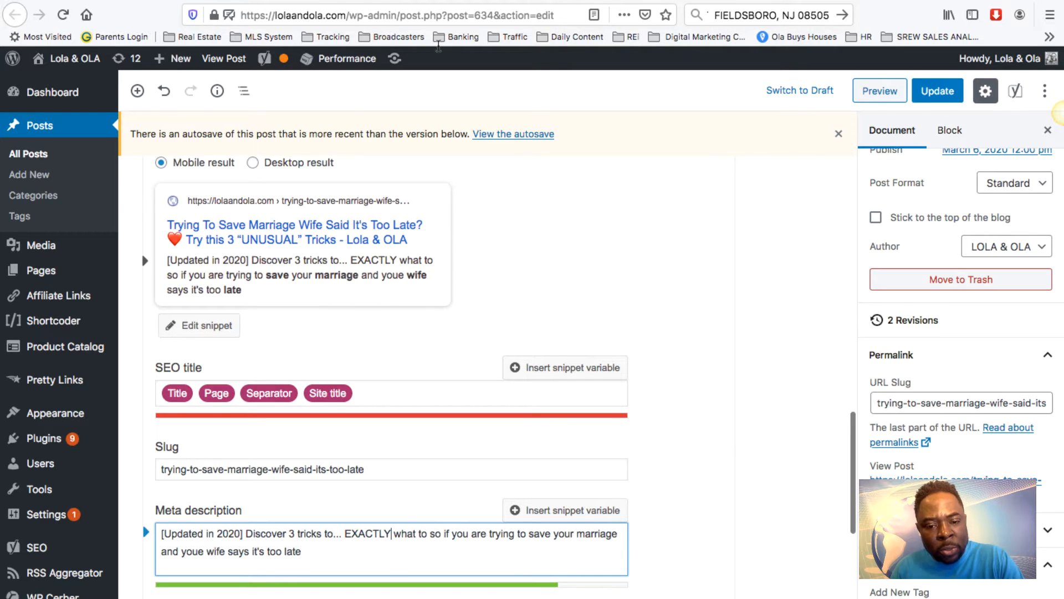
{"action": "key", "text": "Right"}
{"action": "key", "text": "Right"}
{"action": "key", "text": "Right"}
{"action": "key", "text": "Right"}
{"action": "key", "text": "Right"}
{"action": "key", "text": "Right"}
{"action": "key", "text": "Right"}
{"action": "key", "text": "Right"}
{"action": "type", "text": "so"}
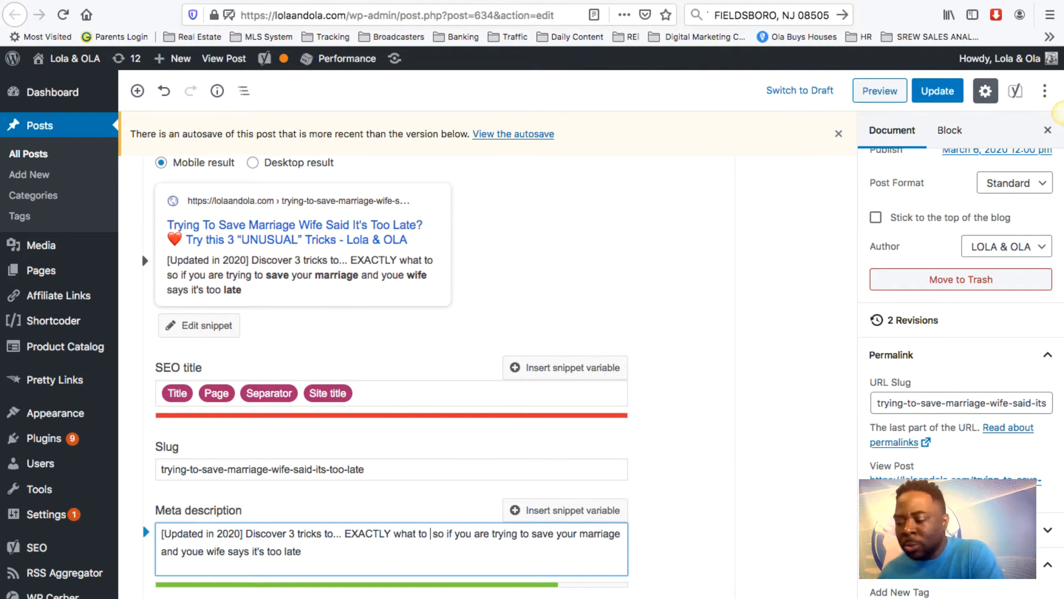
{"action": "key", "text": "BackSpace"}
{"action": "key", "text": "BackSpace"}
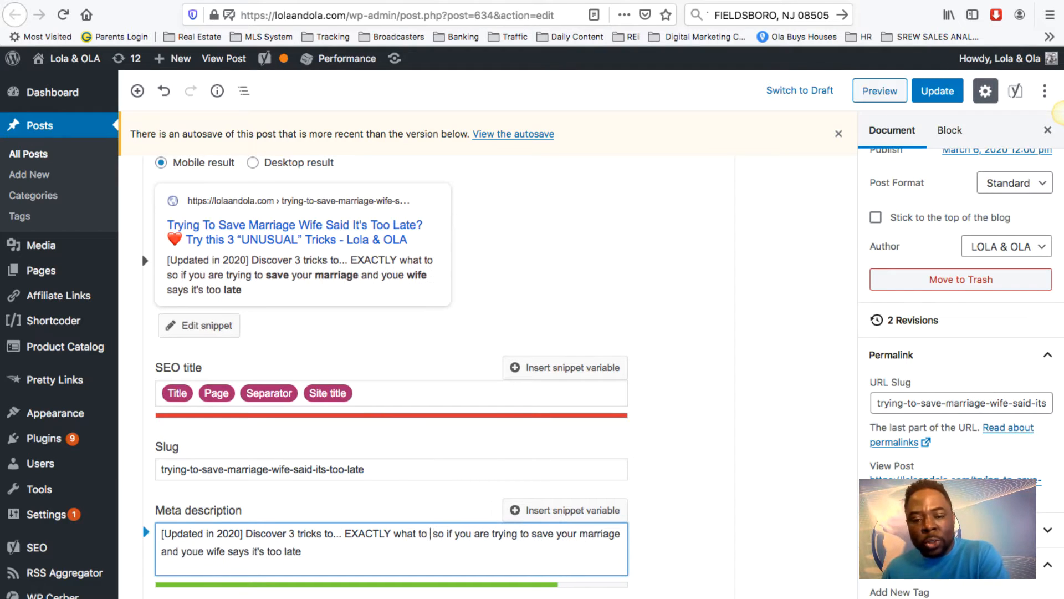
{"action": "type", "text": "deo"}
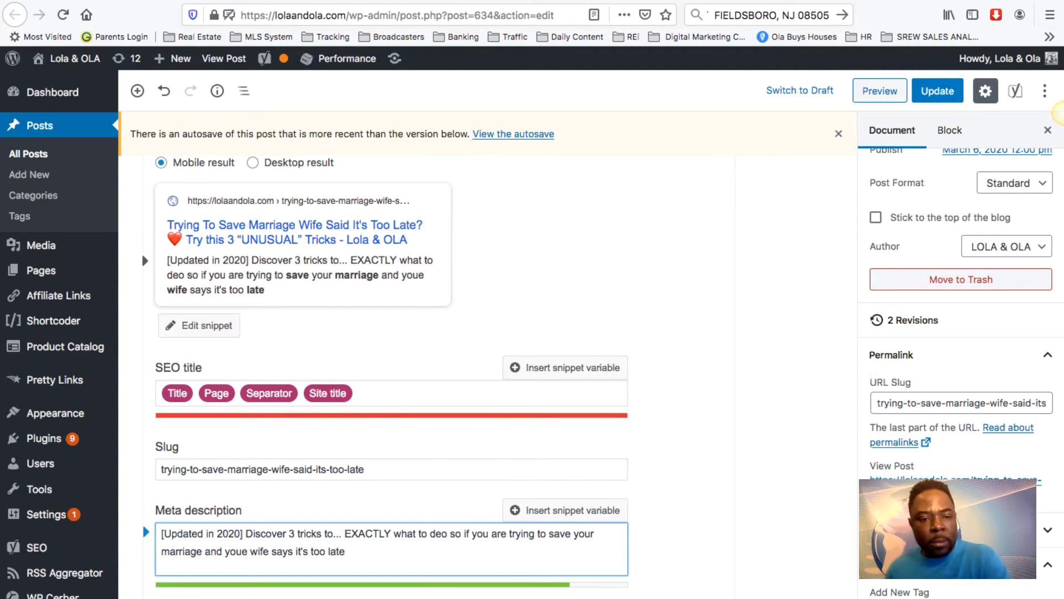
Replace the SEO title's variables with the post's title text, cut down to "Trying To Save Marriage Wife Said It's Too Late? ❤️".
{"action": "left_click", "coordinate": [360, 226]}
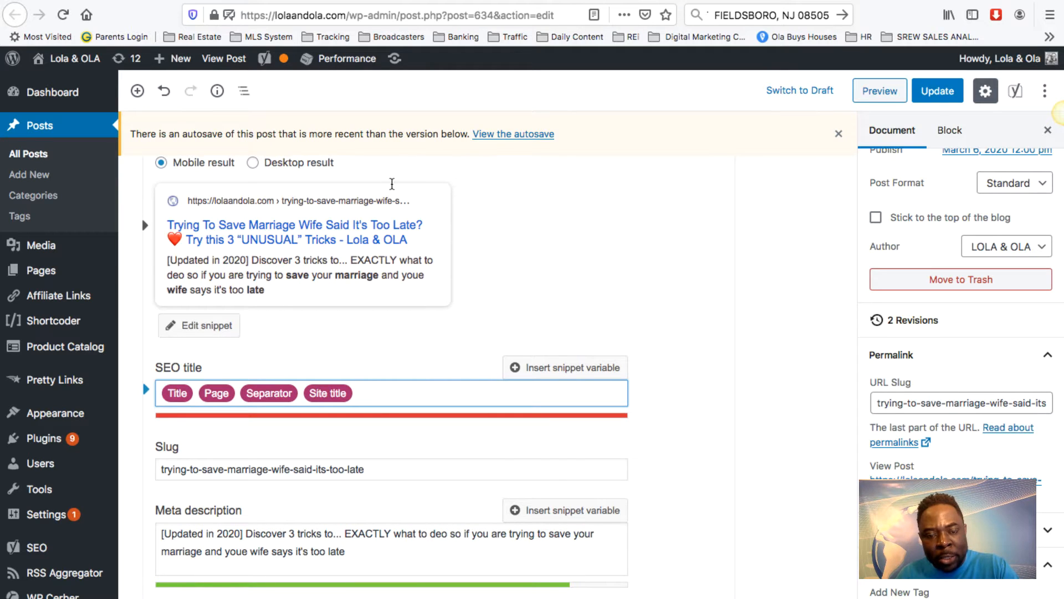
{"action": "key", "text": "ctrl+a"}
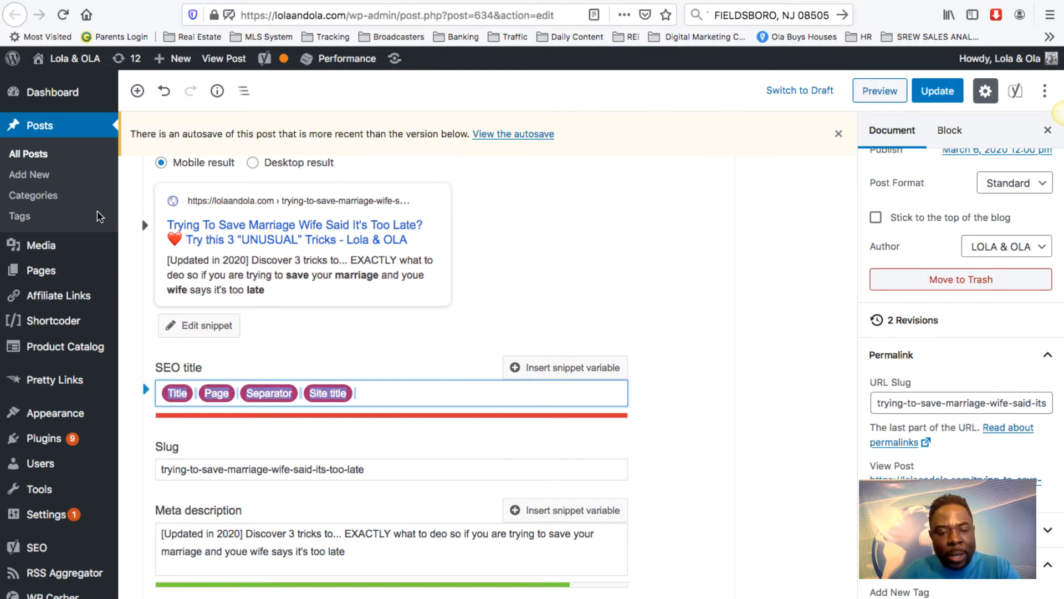
{"action": "type", "text": "Trying To Save Marriage Wife Said It's Too Late? ❤️ Try this 3 \"UNUSUAL\" Tricks"}
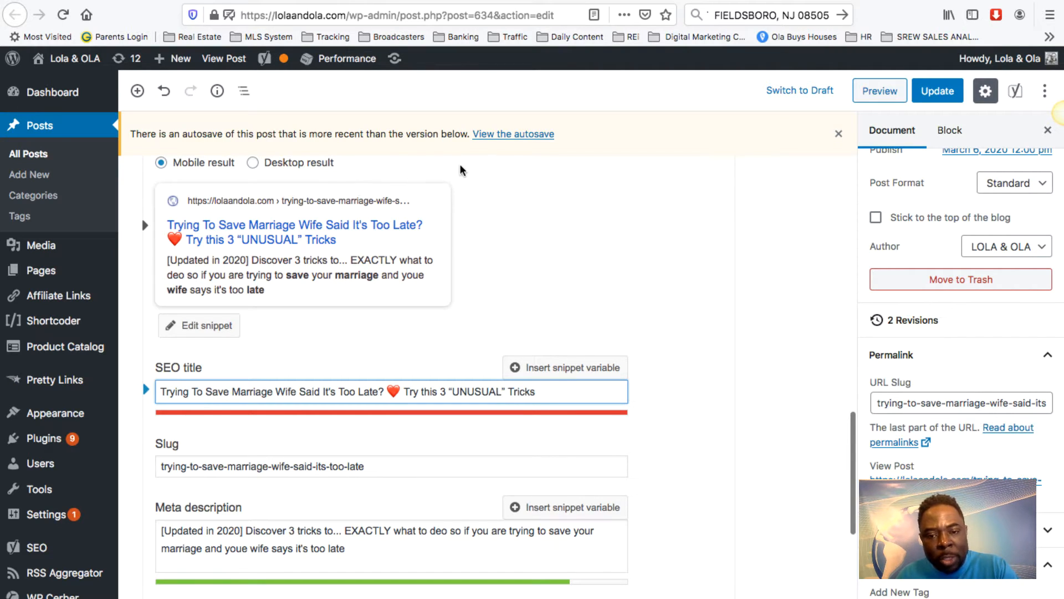
{"action": "left_click_drag", "start_coordinate": [549, 191], "coordinate": [403, 194]}
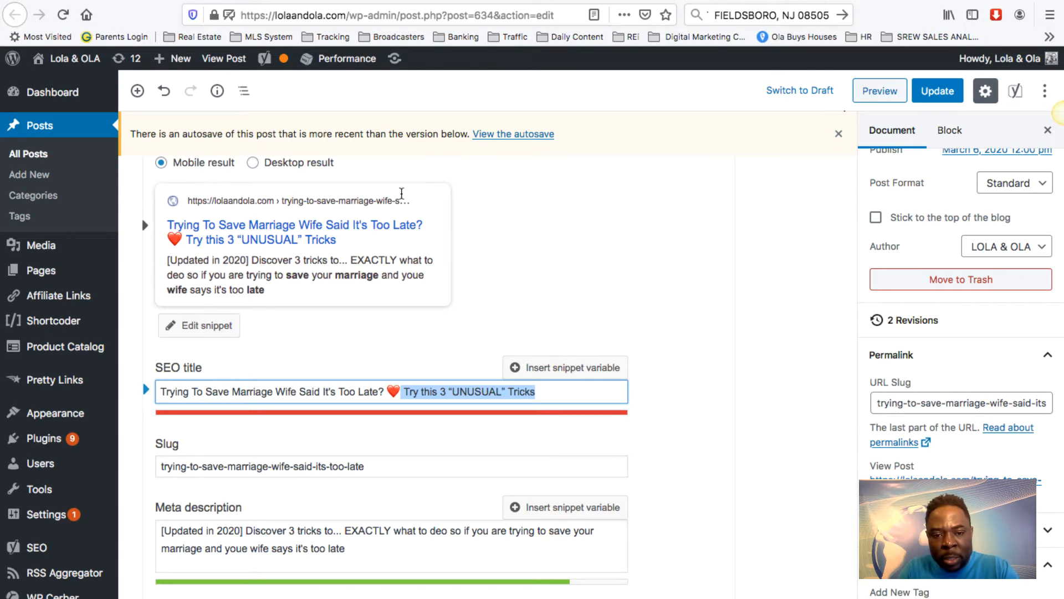
{"action": "key", "text": "BackSpace"}
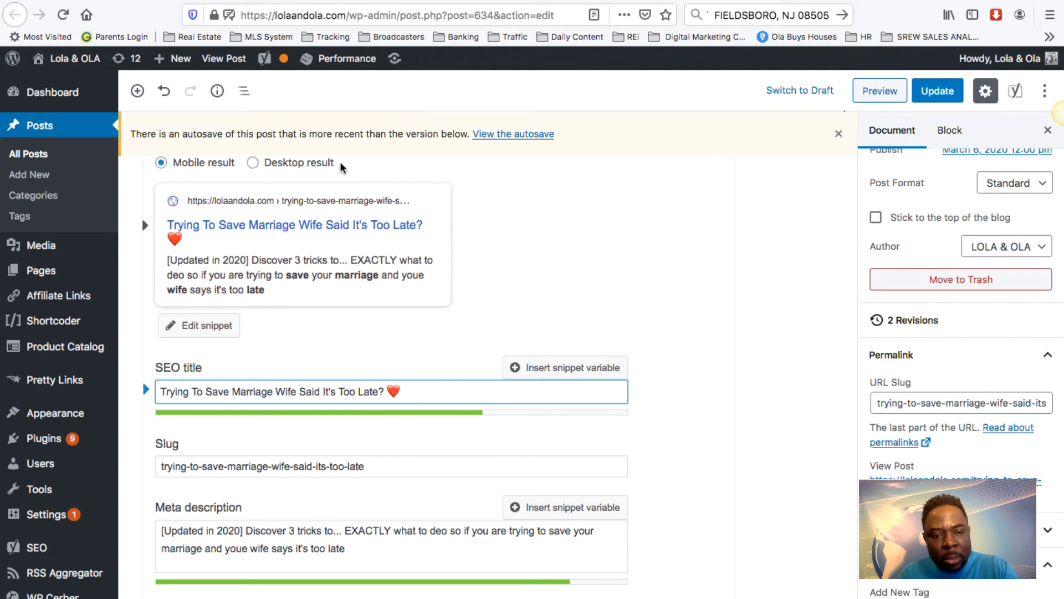
Move the ❤️ emoji from the end of the SEO title to just before "Discover" in the meta description.
{"action": "scroll", "coordinate": [363, 316], "scroll_direction": "down", "scroll_amount": 5}
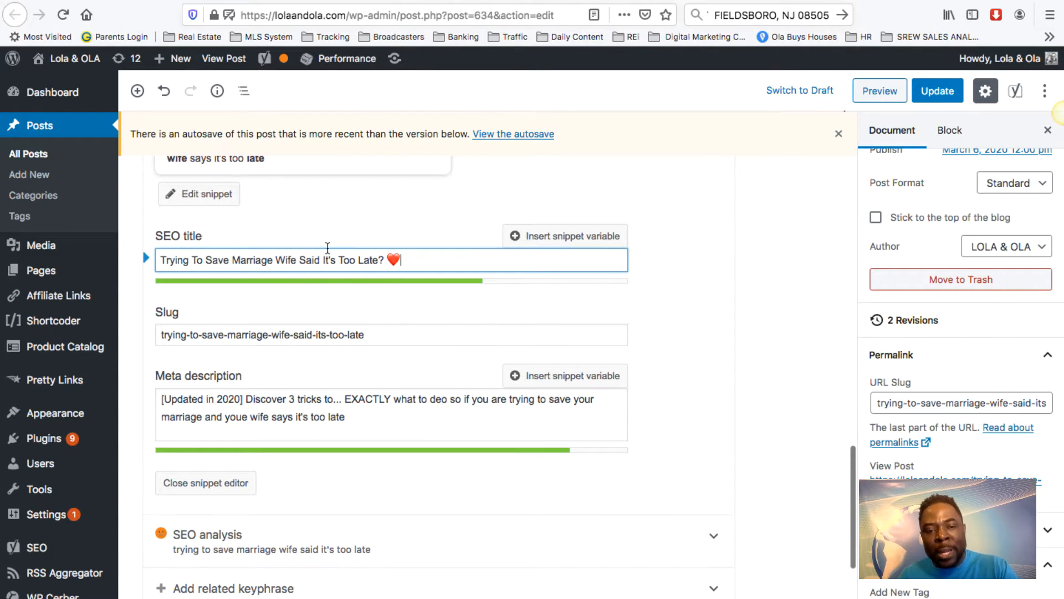
{"action": "scroll", "coordinate": [312, 235], "scroll_direction": "up", "scroll_amount": 5}
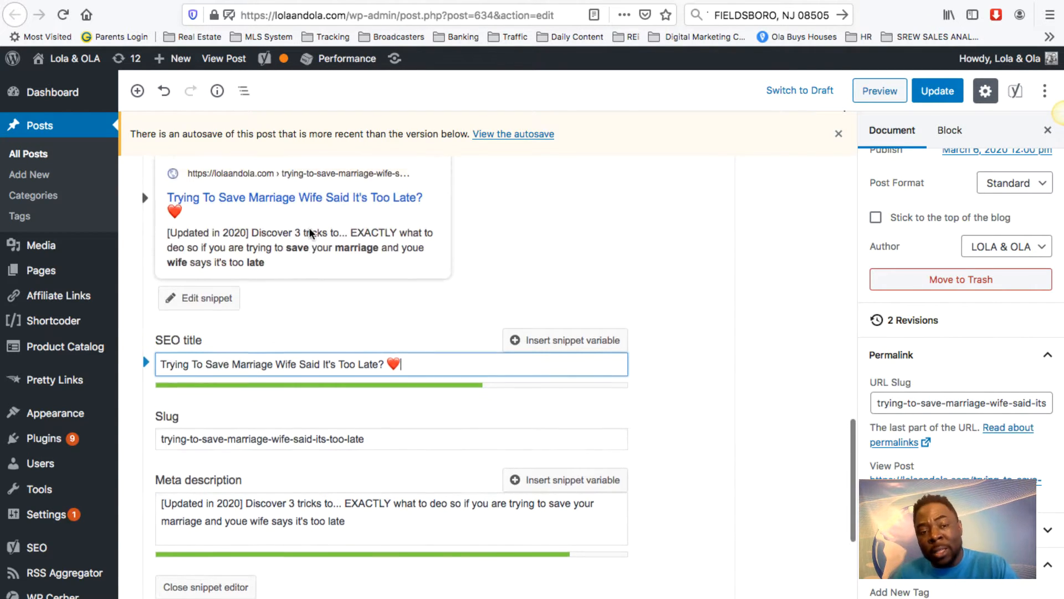
{"action": "scroll", "coordinate": [311, 235], "scroll_direction": "up", "scroll_amount": 1}
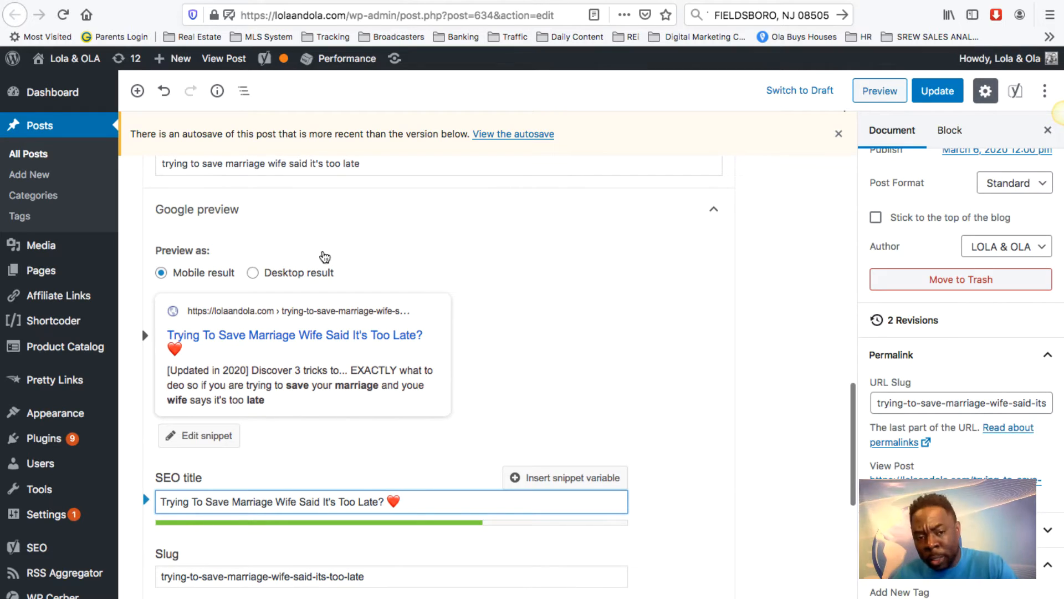
{"action": "scroll", "coordinate": [326, 247], "scroll_direction": "down", "scroll_amount": 1}
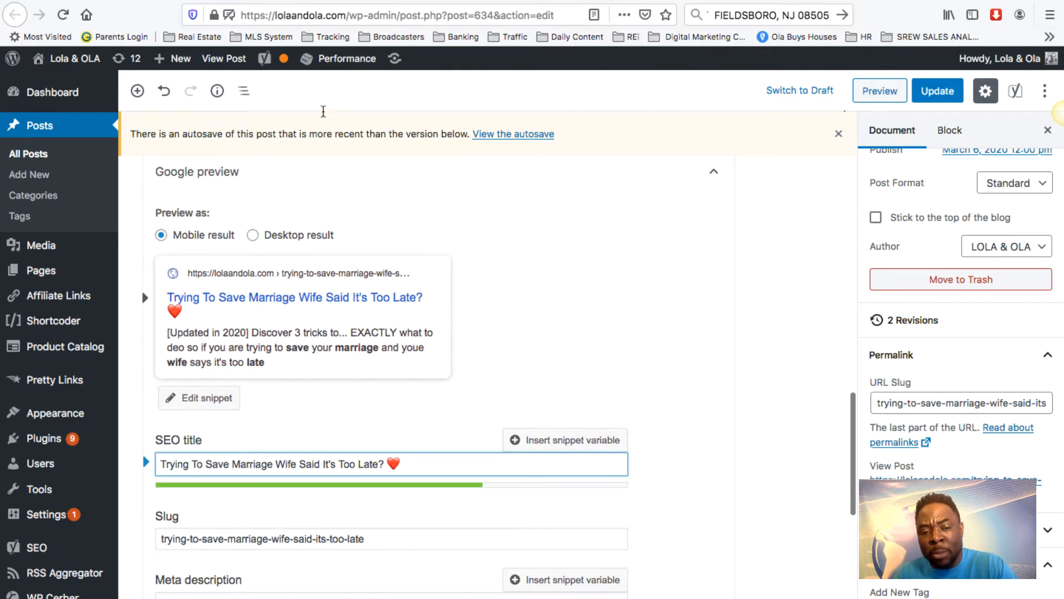
{"action": "scroll", "coordinate": [329, 249], "scroll_direction": "down", "scroll_amount": 3}
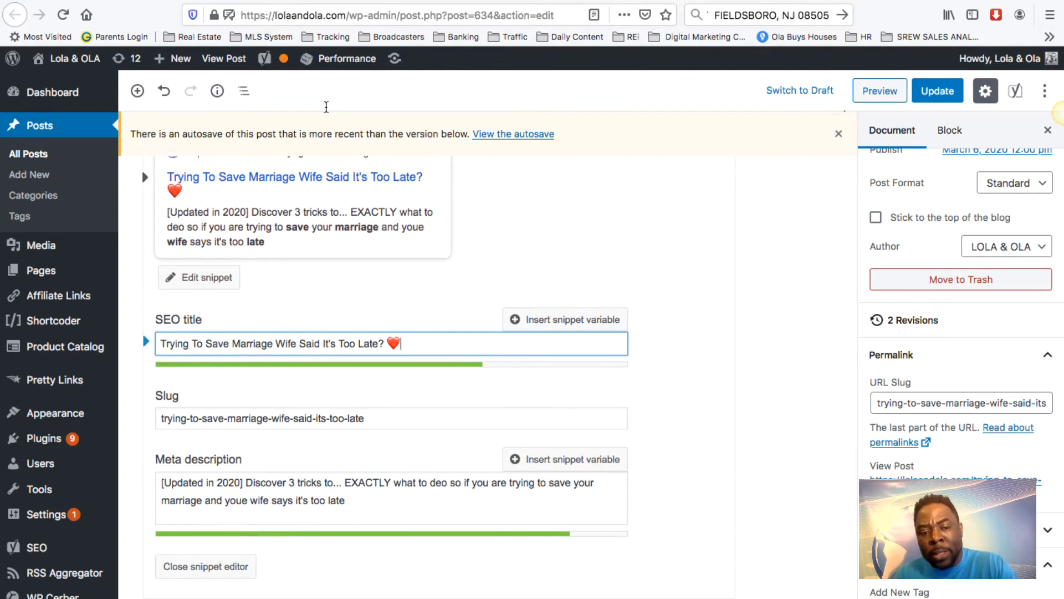
{"action": "left_click_drag", "start_coordinate": [387, 344], "coordinate": [404, 343]}
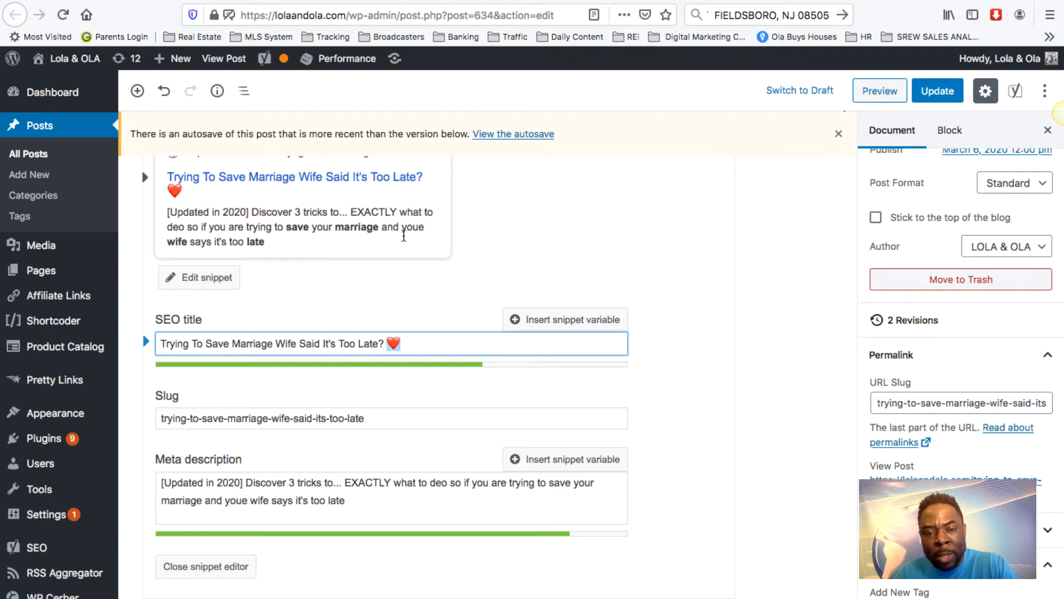
{"action": "right_click", "coordinate": [398, 340]}
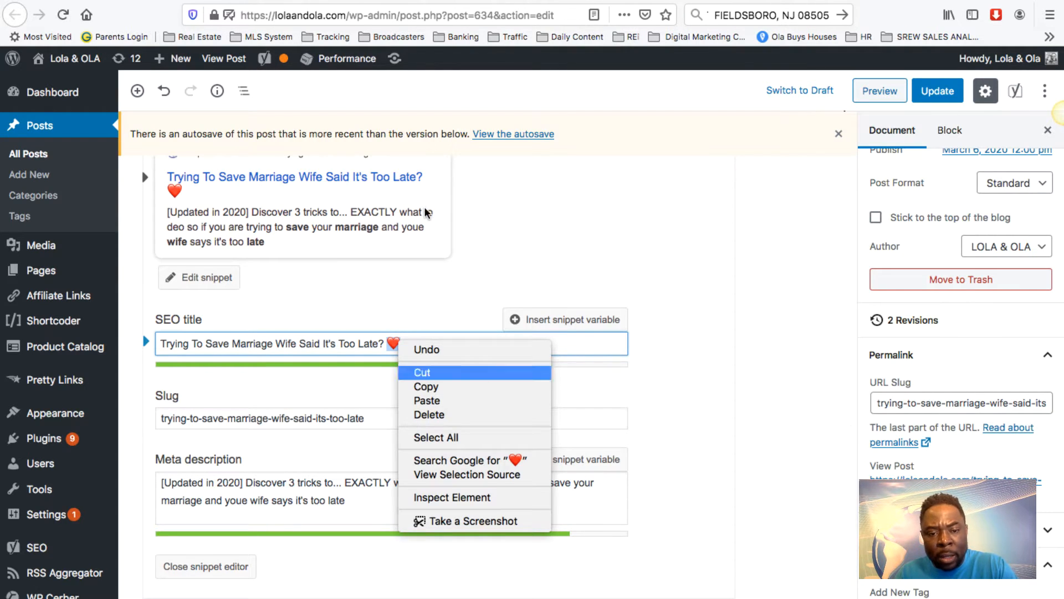
{"action": "left_click", "coordinate": [427, 372]}
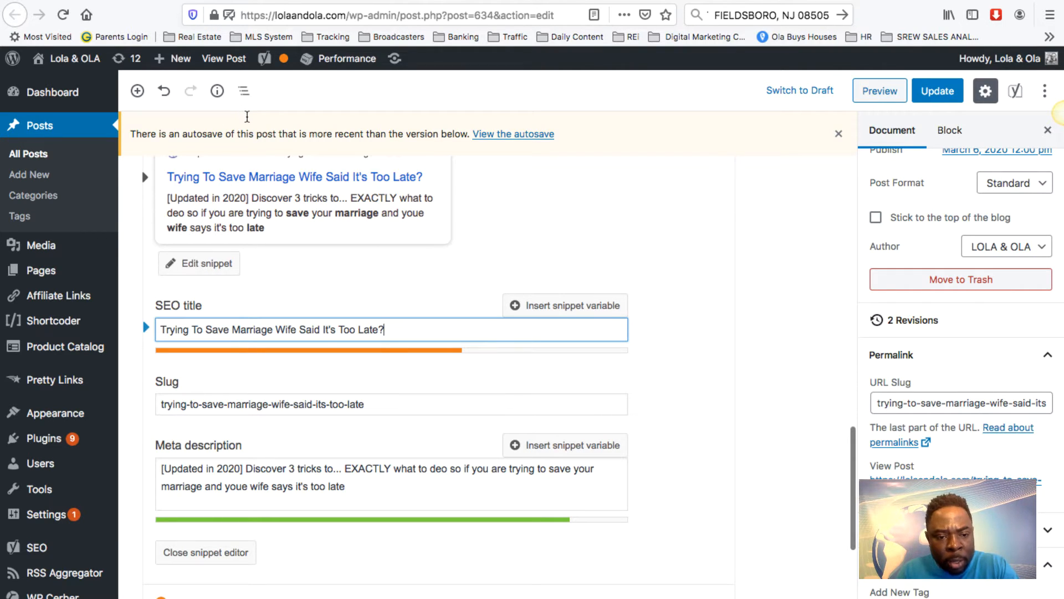
{"action": "left_click", "coordinate": [247, 469]}
{"action": "key", "text": "super+v"}
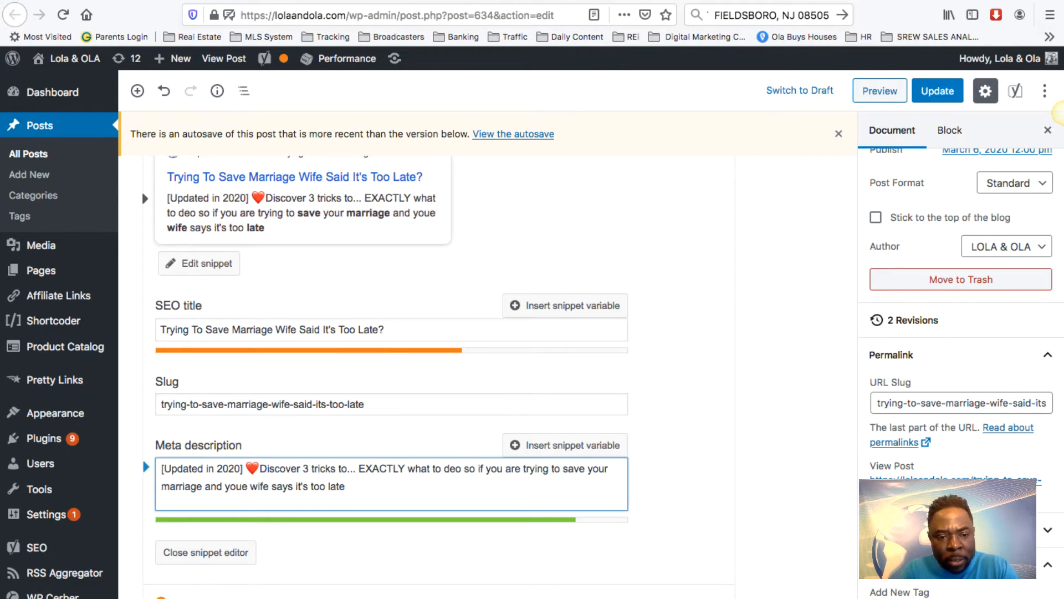
Append "3 TRICKS" to the end of the SEO title.
{"action": "left_click", "coordinate": [427, 249]}
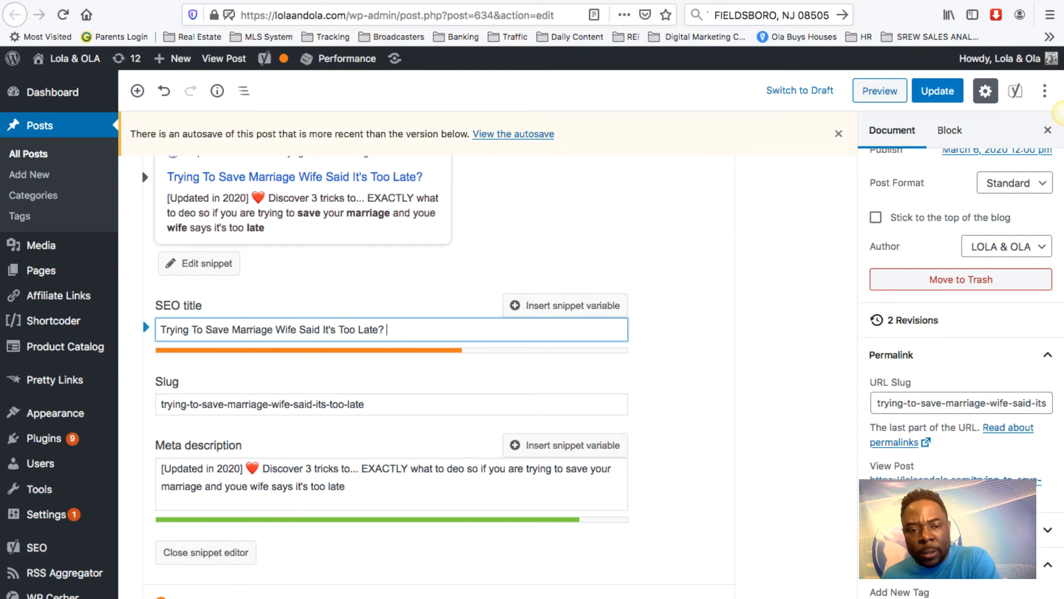
{"action": "type", "text": "3 TR"}
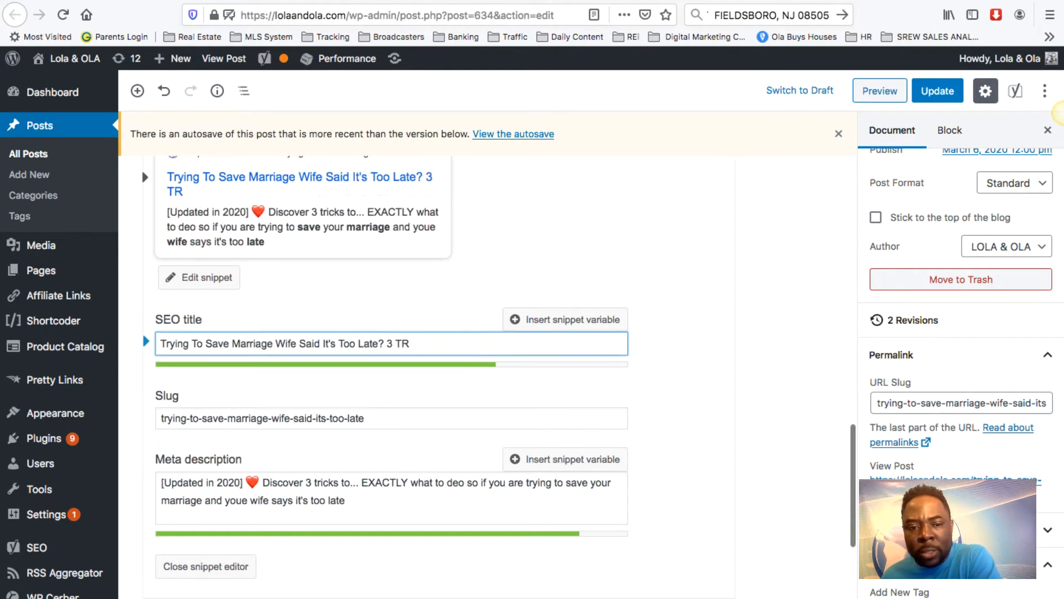
{"action": "type", "text": "ICKS"}
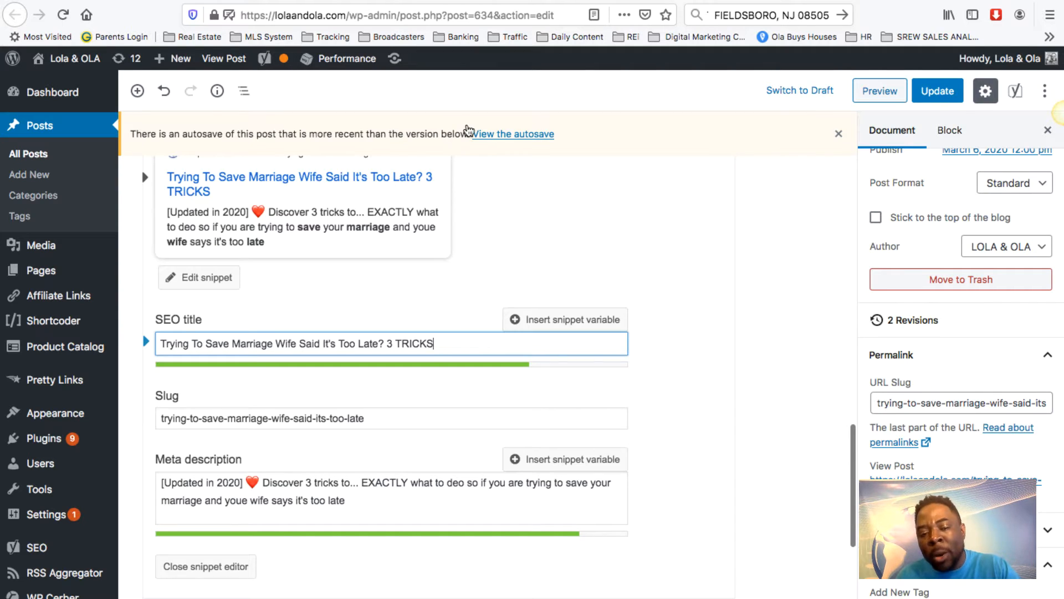
Copy the whole meta description into a new paragraph block directly below the post title, above the "QUESTION" paragraph.
{"action": "scroll", "coordinate": [467, 130], "scroll_direction": "down", "scroll_amount": 2}
{"action": "scroll", "coordinate": [467, 130], "scroll_direction": "up", "scroll_amount": 2}
{"action": "scroll", "coordinate": [467, 129], "scroll_direction": "up", "scroll_amount": 3}
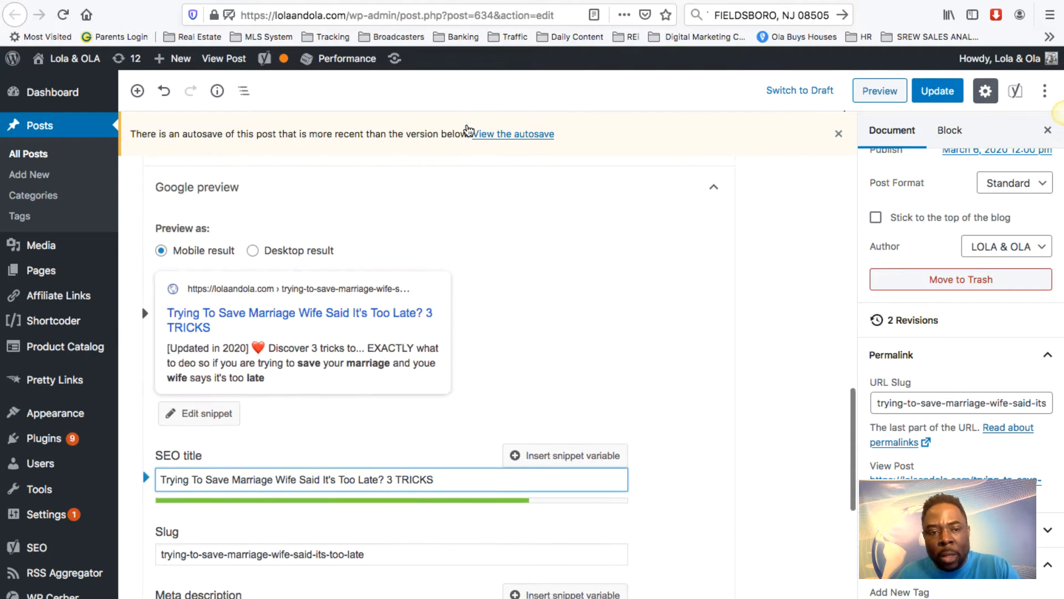
{"action": "scroll", "coordinate": [468, 130], "scroll_direction": "down", "scroll_amount": 1}
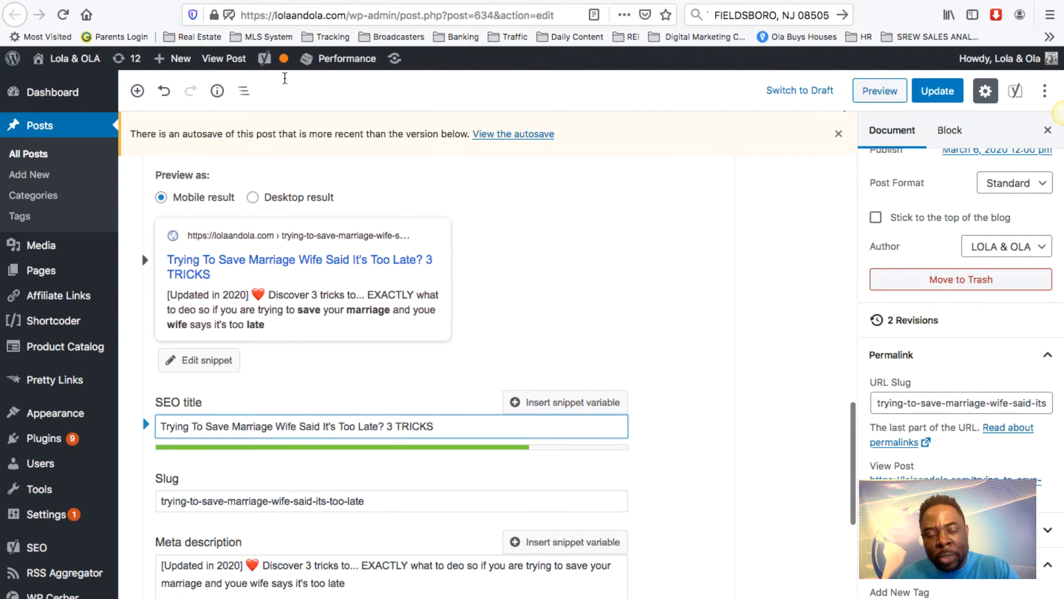
{"action": "scroll", "coordinate": [283, 79], "scroll_direction": "down", "scroll_amount": 2}
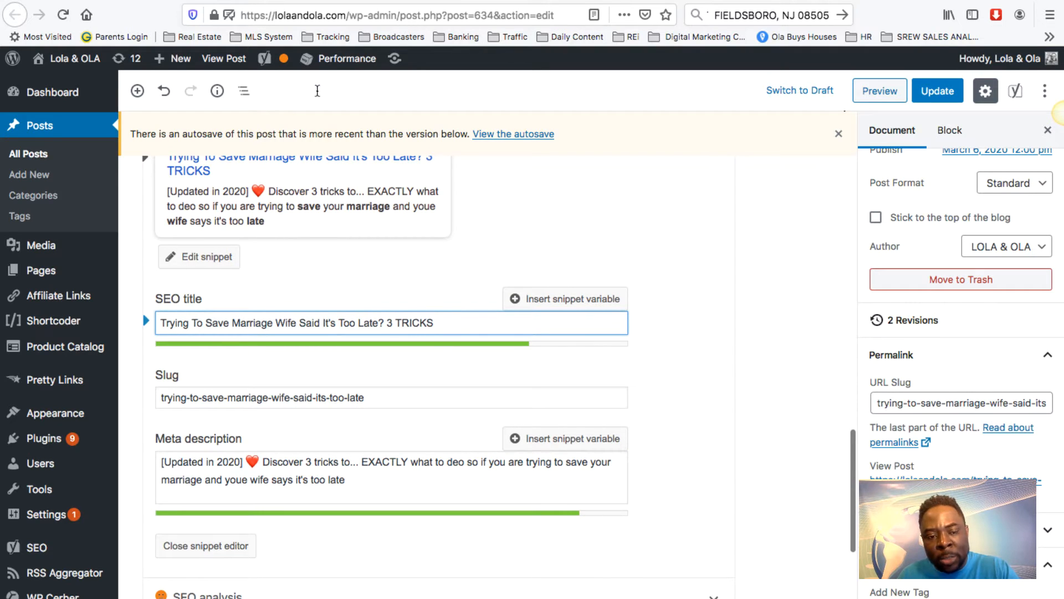
{"action": "left_click_drag", "start_coordinate": [355, 487], "coordinate": [160, 461]}
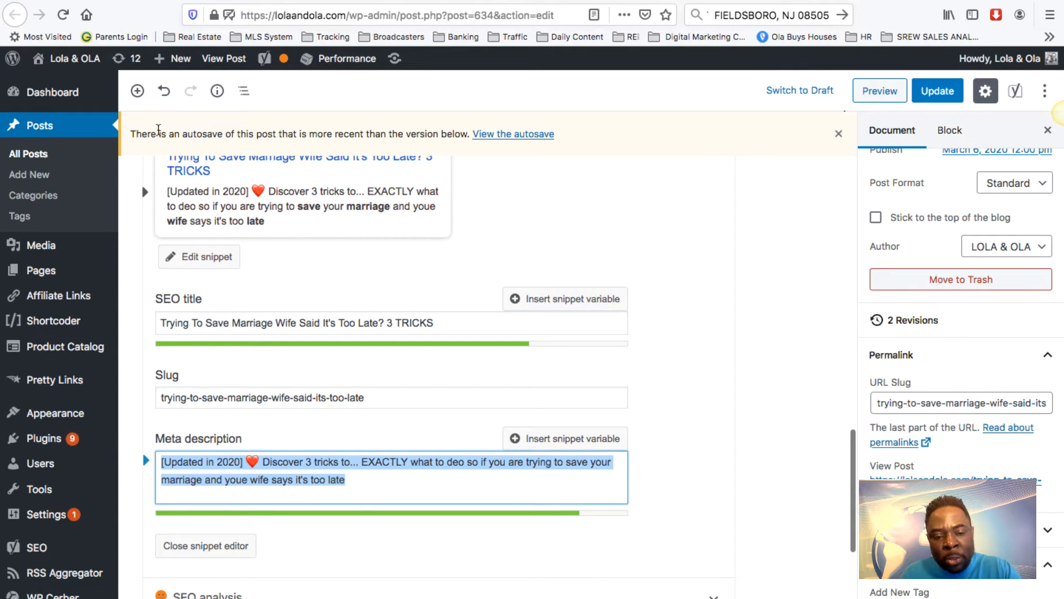
{"action": "right_click", "coordinate": [206, 466]}
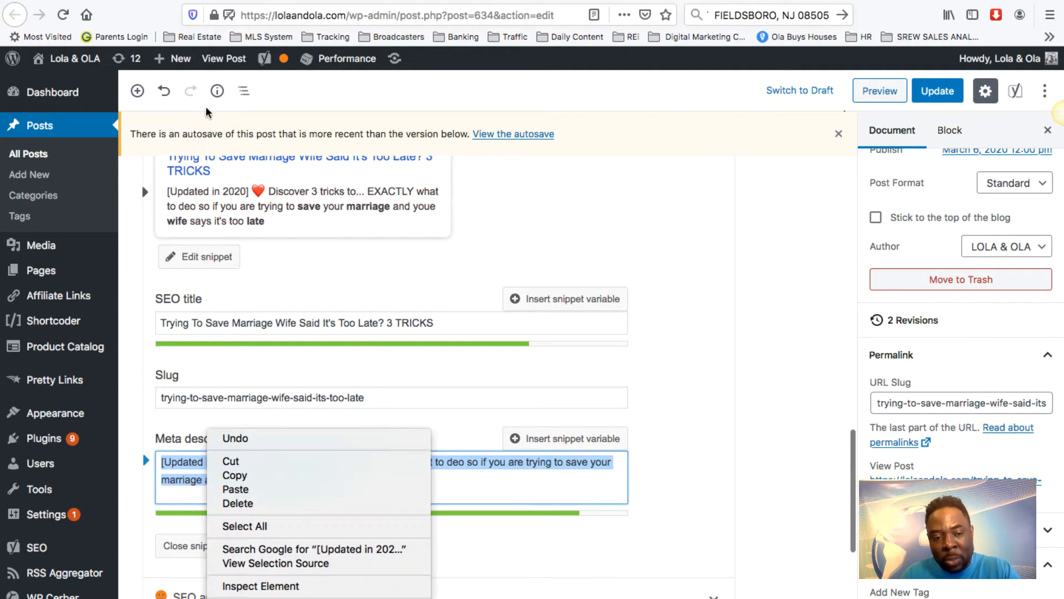
{"action": "left_click", "coordinate": [236, 475]}
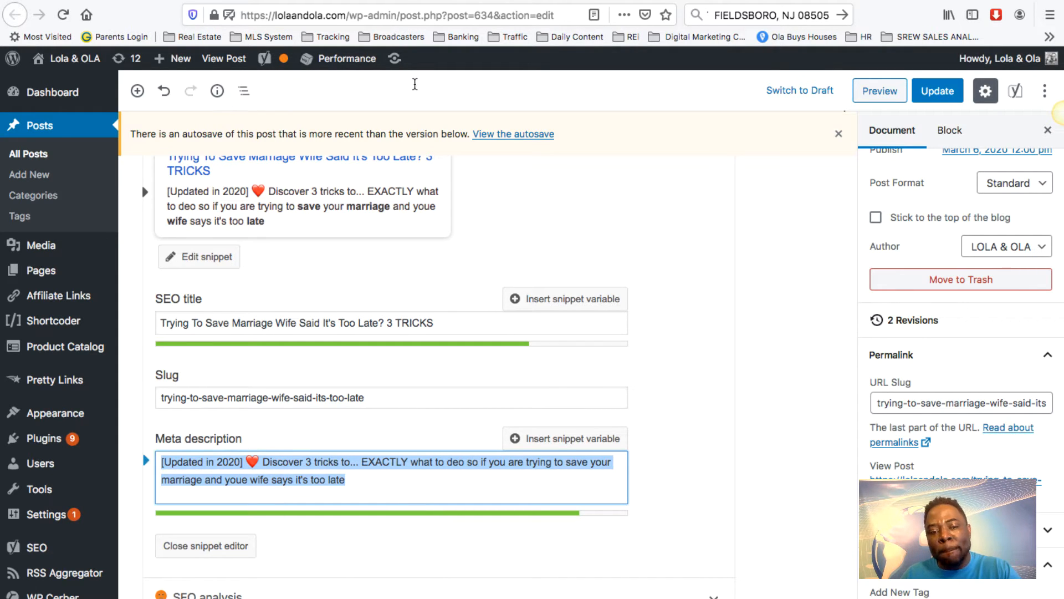
{"action": "scroll", "coordinate": [415, 84], "scroll_direction": "up", "scroll_amount": 15}
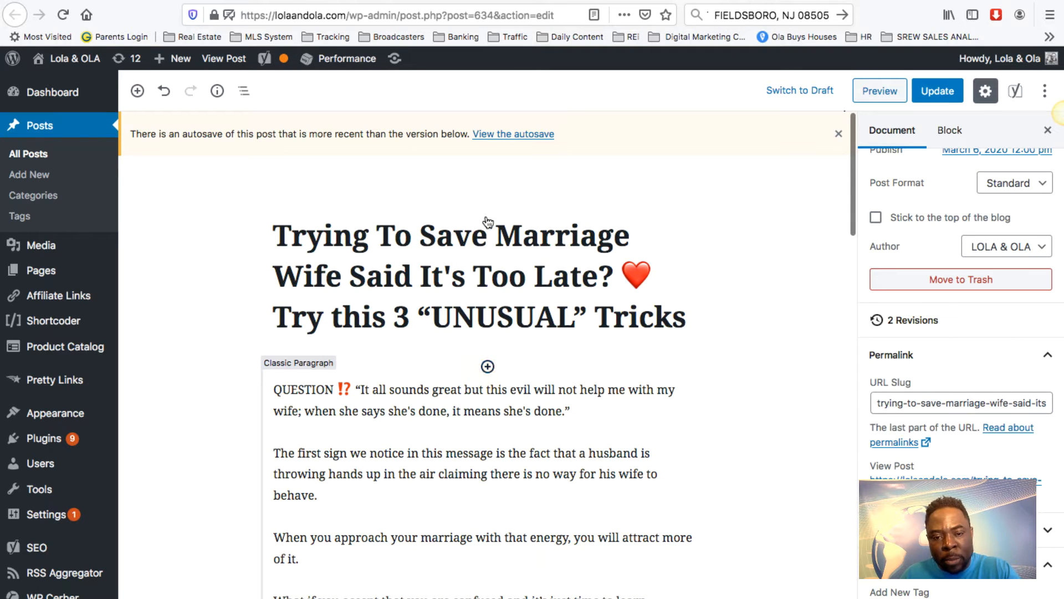
{"action": "left_click", "coordinate": [487, 367]}
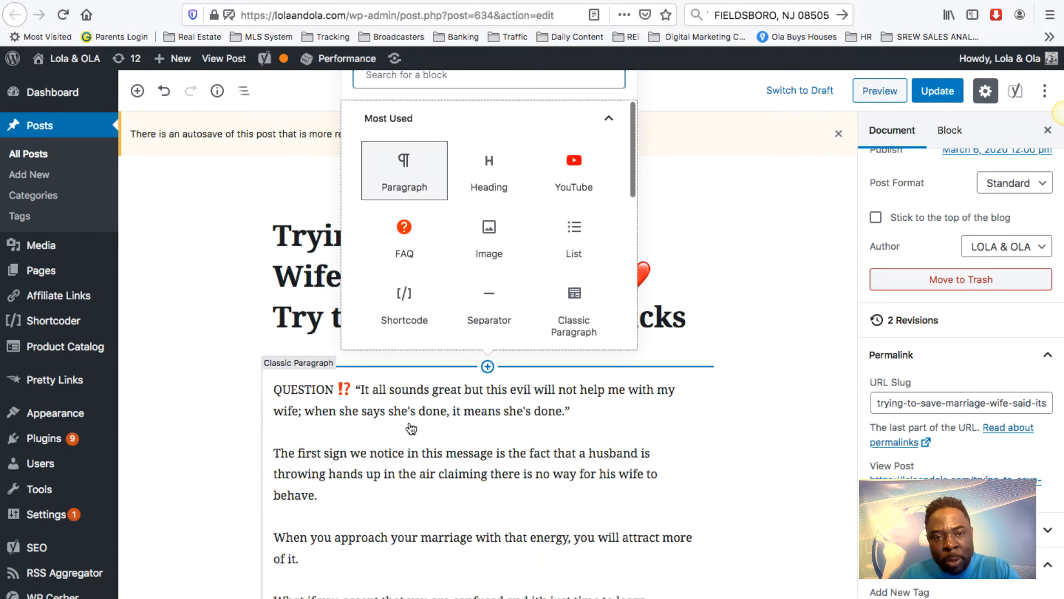
{"action": "left_click", "coordinate": [404, 171]}
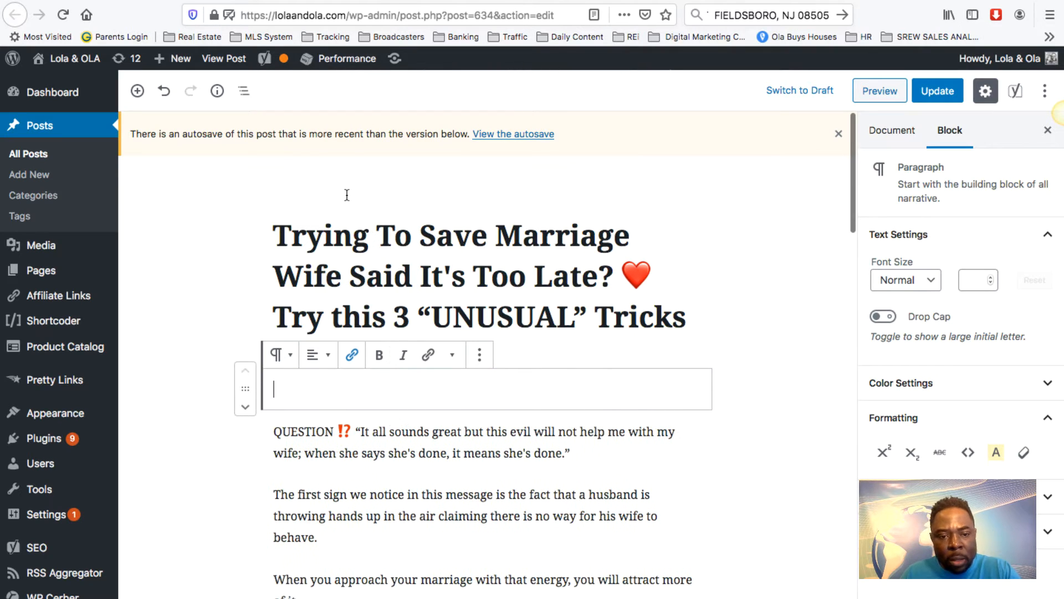
{"action": "key", "text": "ctrl+v"}
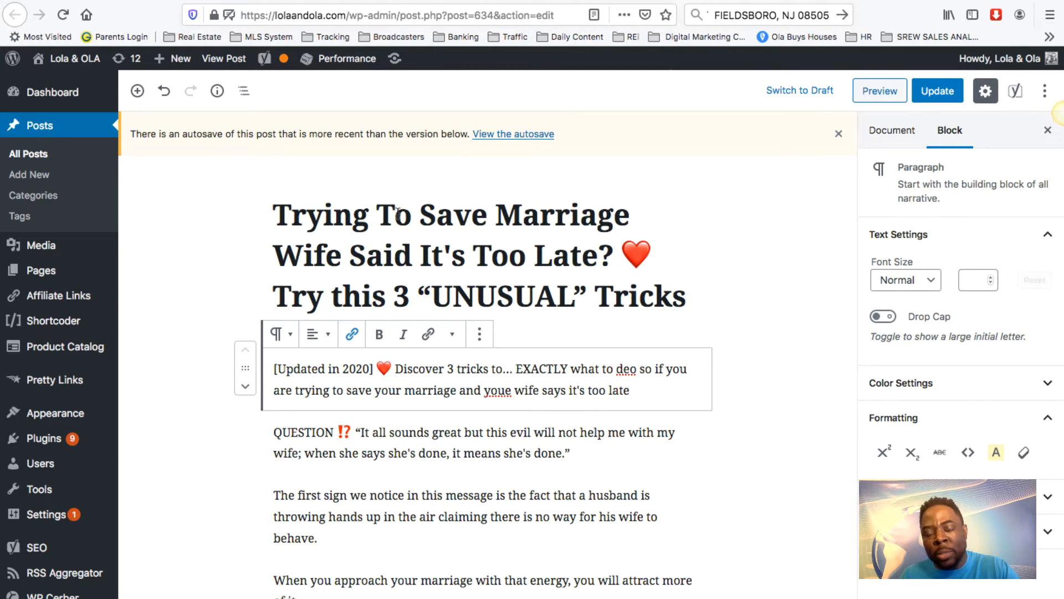
Replace "[Updated in 2020] ❤️" at the start of the new opening paragraph with "In this lesson, you".
{"action": "key", "text": "shift+Home"}
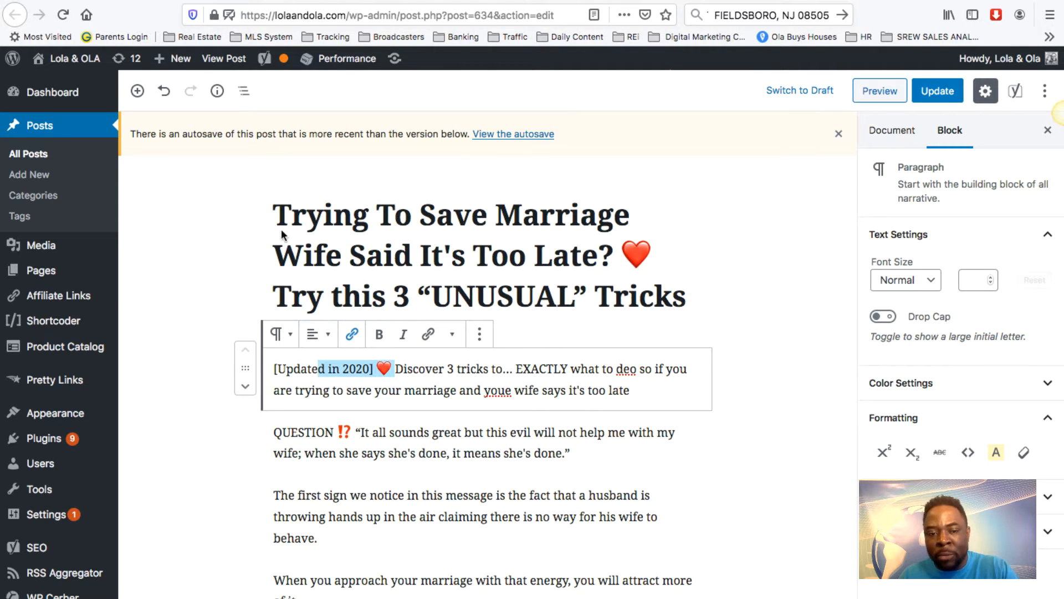
{"action": "key", "text": "BackSpace"}
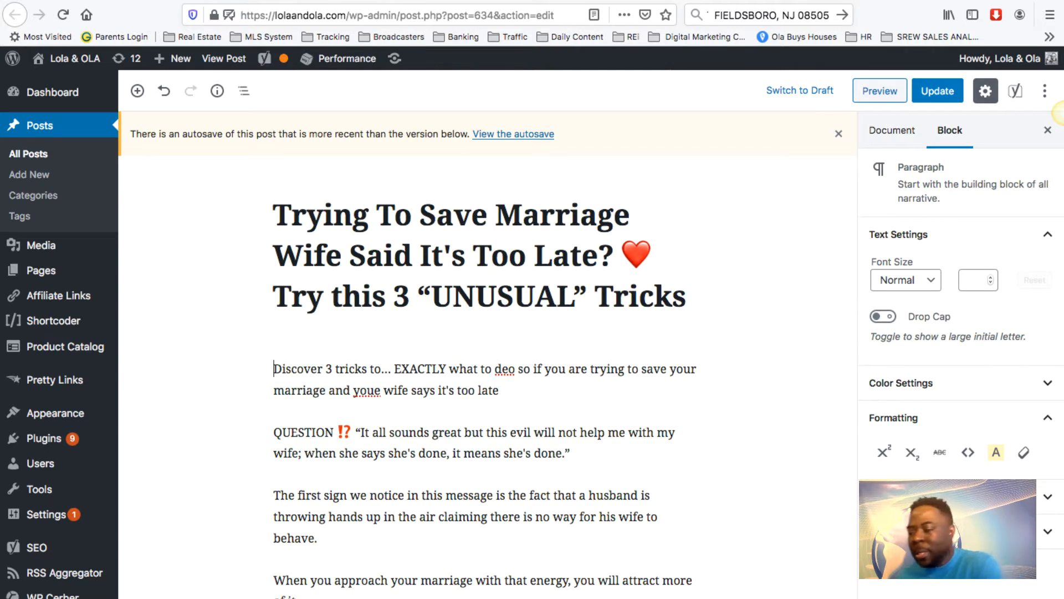
{"action": "type", "text": "Ib t"}
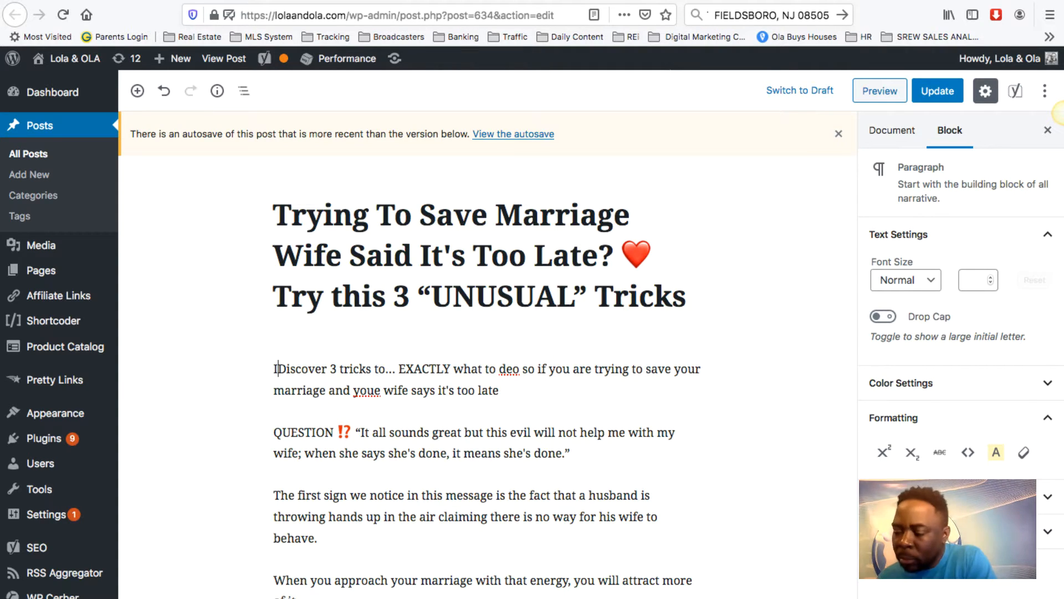
{"action": "key", "text": "BackSpace"}
{"action": "key", "text": "BackSpace"}
{"action": "key", "text": "BackSpace"}
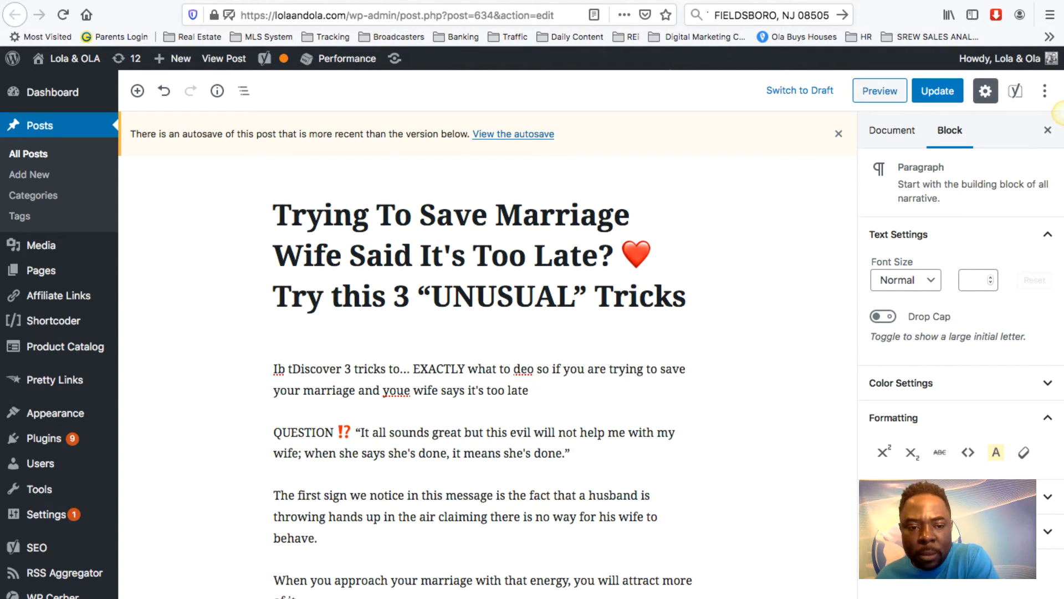
{"action": "type", "text": "n this "}
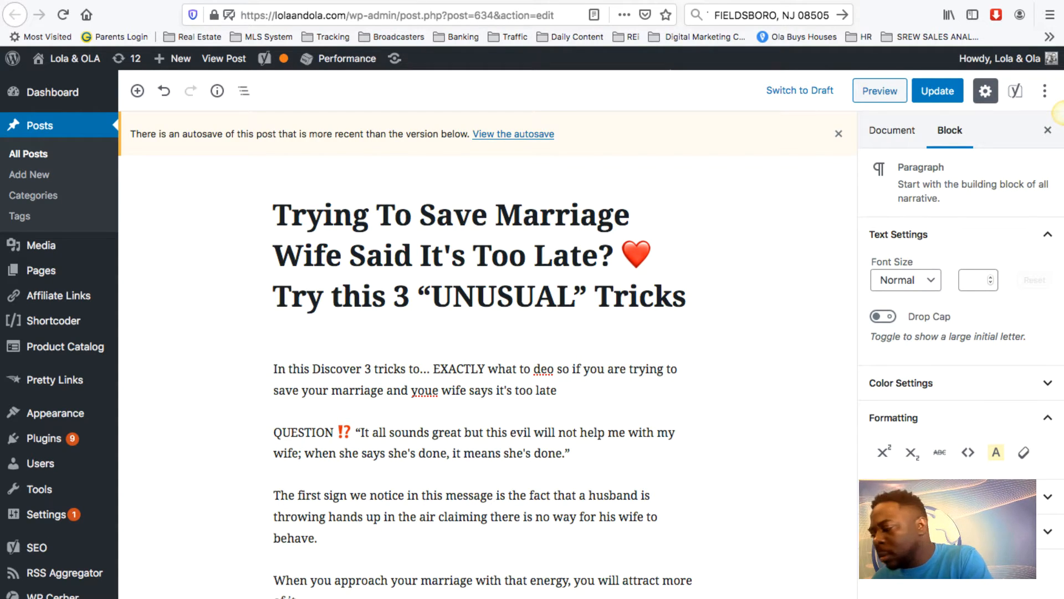
{"action": "type", "text": "l"}
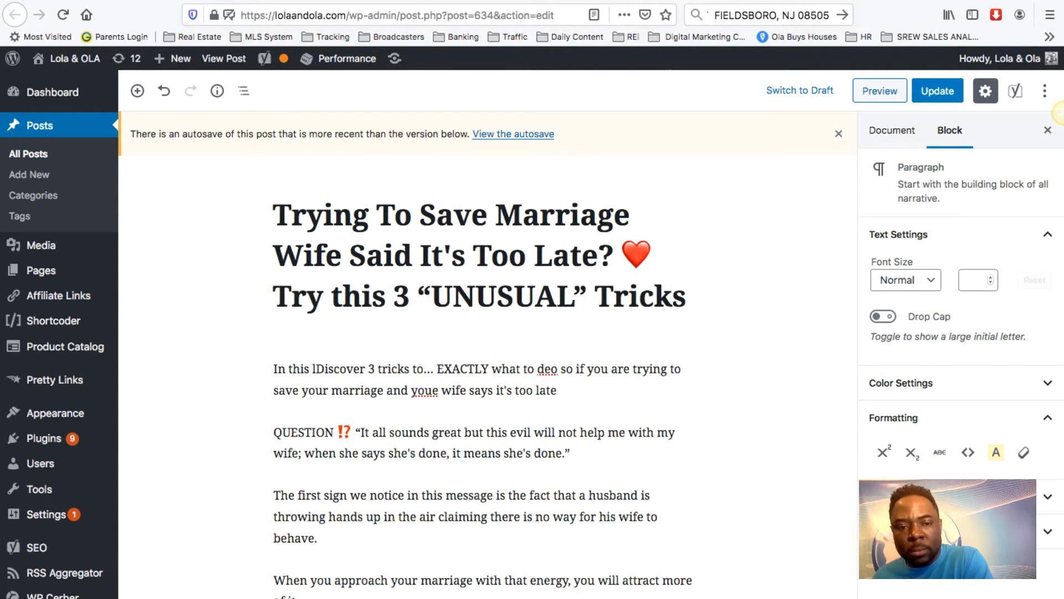
{"action": "type", "text": "esson"}
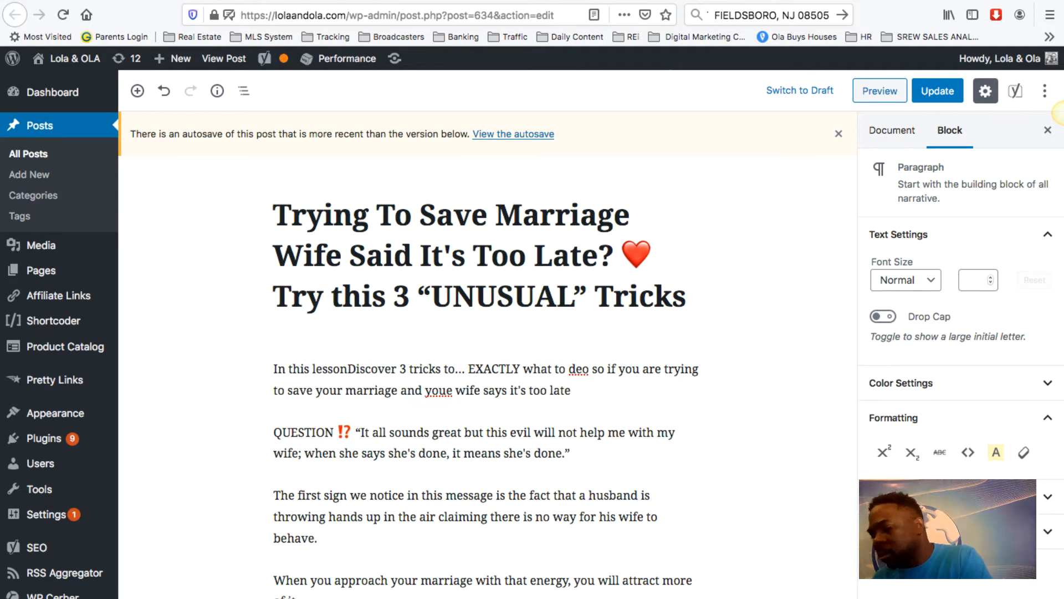
{"action": "type", "text": ", you"}
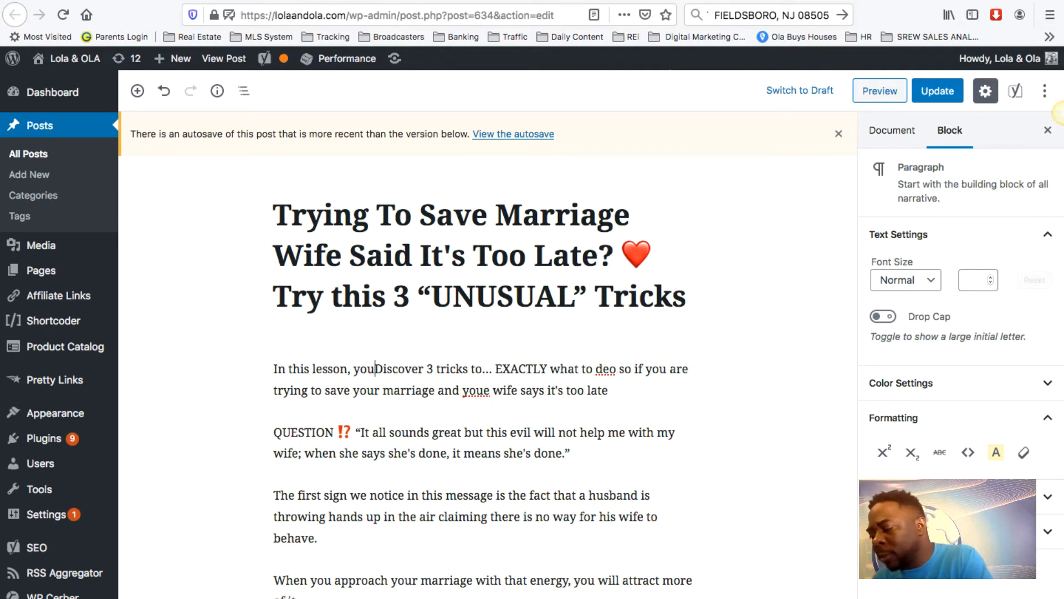
Change "Discover" to lowercase "discover" in the opening paragraph and insert "the" before "3 tricks".
{"action": "key", "text": "Delete"}
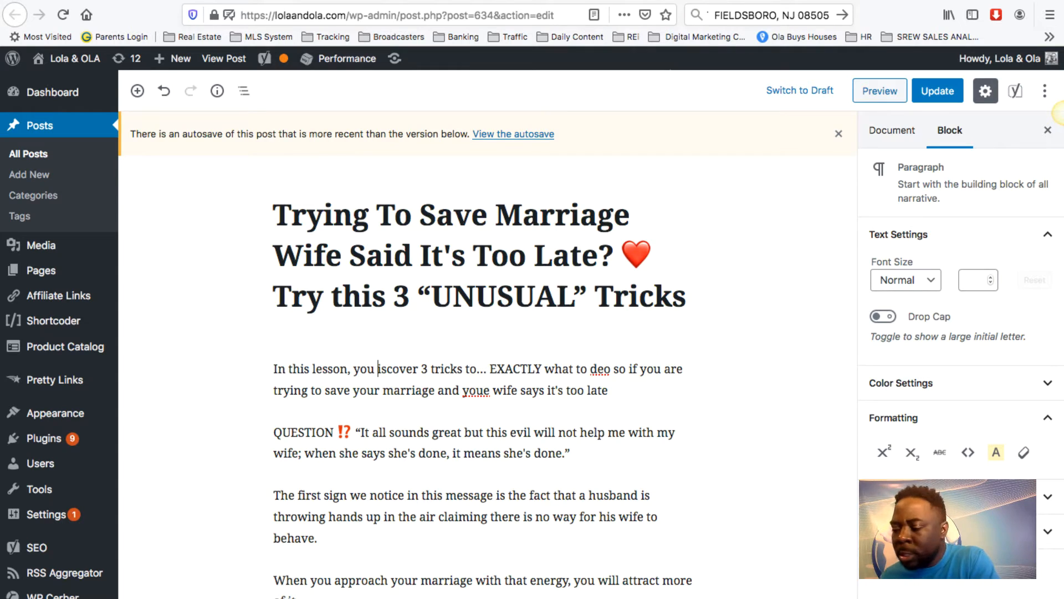
{"action": "type", "text": "d"}
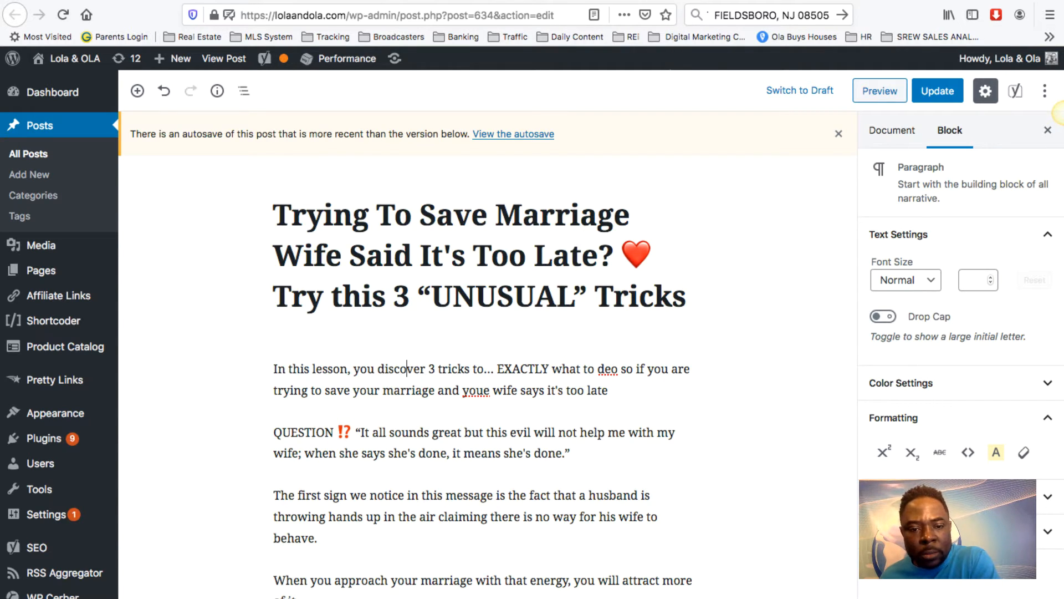
{"action": "key", "text": "Right"}
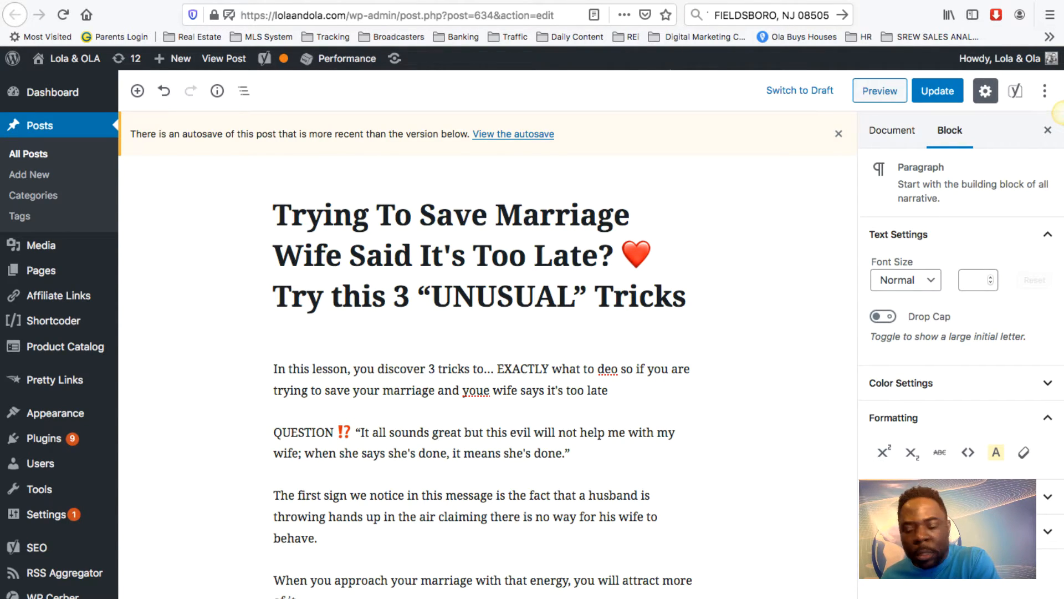
{"action": "type", "text": "the"}
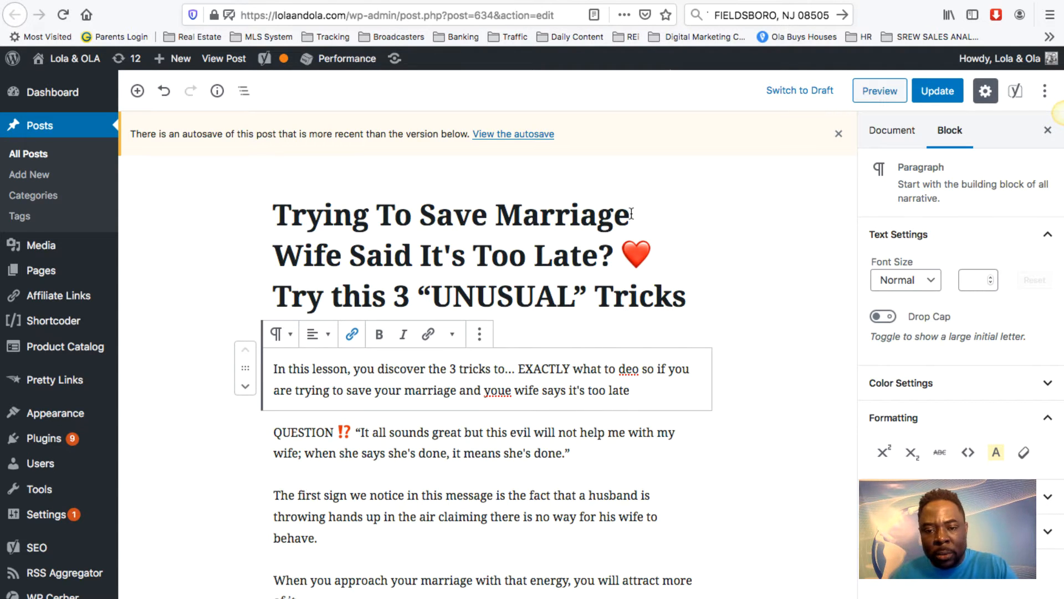
{"action": "scroll", "coordinate": [637, 188], "scroll_direction": "down", "scroll_amount": 15}
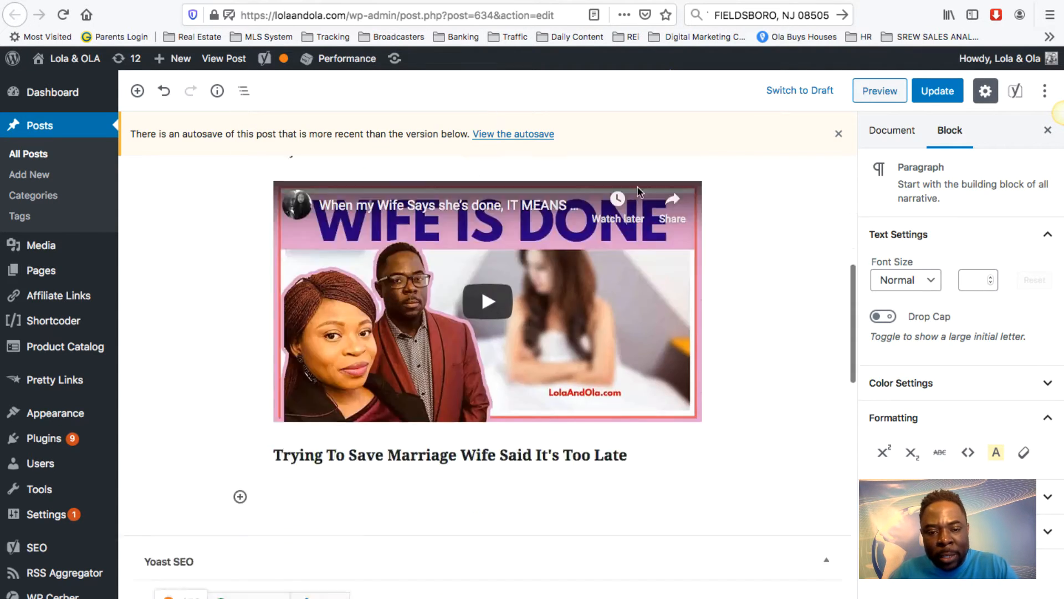
Correct the misspelled "deo" to "do" in the meta description.
{"action": "scroll", "coordinate": [637, 192], "scroll_direction": "up", "scroll_amount": 1}
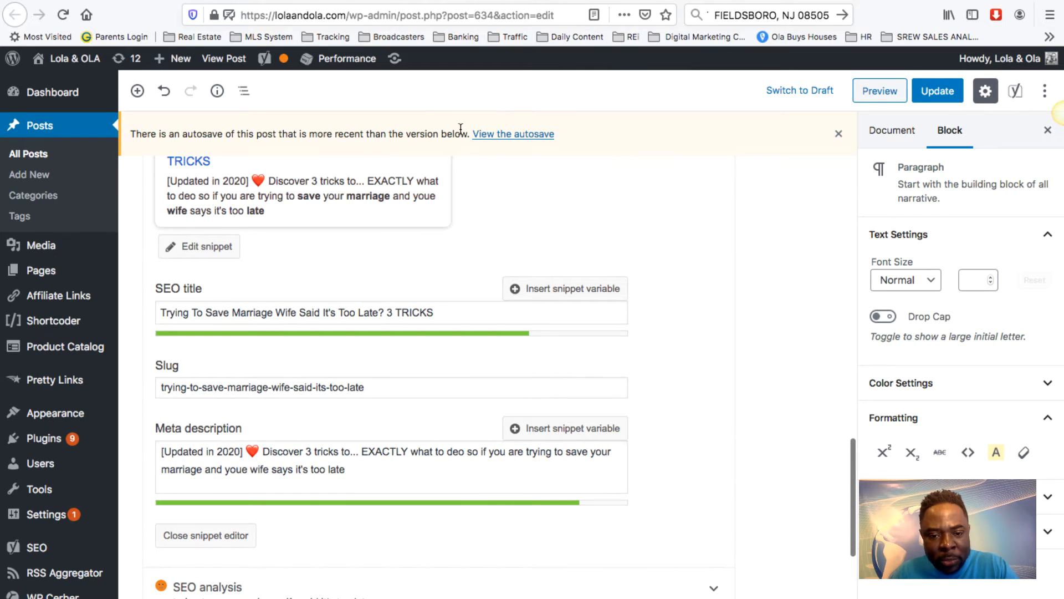
{"action": "left_click", "coordinate": [459, 451]}
{"action": "key", "text": "BackSpace"}
{"action": "scroll", "coordinate": [487, 220], "scroll_direction": "up", "scroll_amount": 10}
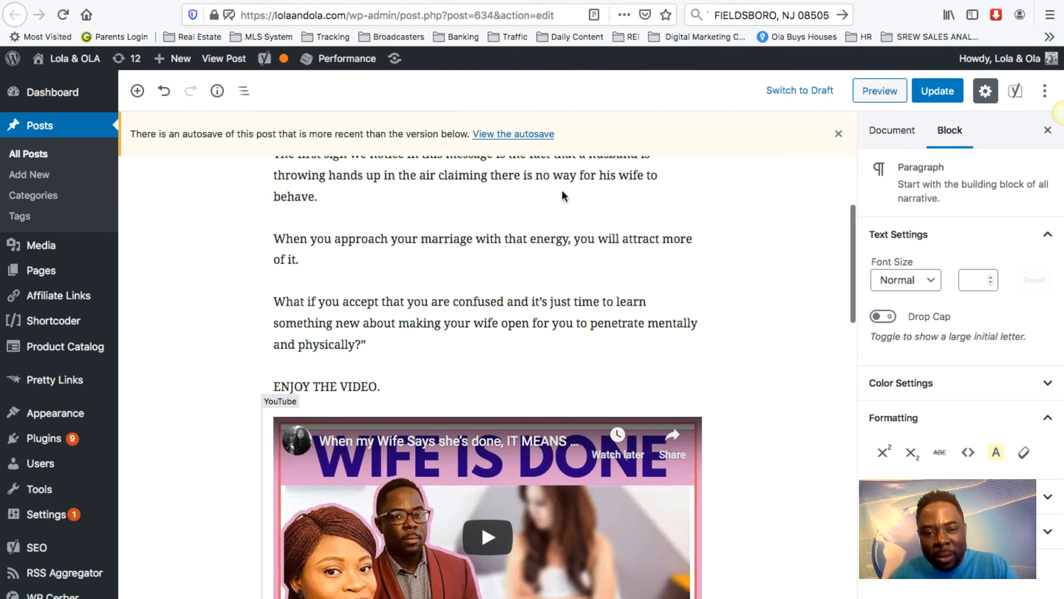
In the opening paragraph, insert "will" before "discover" and "SECRET" before "tricks".
{"action": "scroll", "coordinate": [487, 220], "scroll_direction": "up", "scroll_amount": 6}
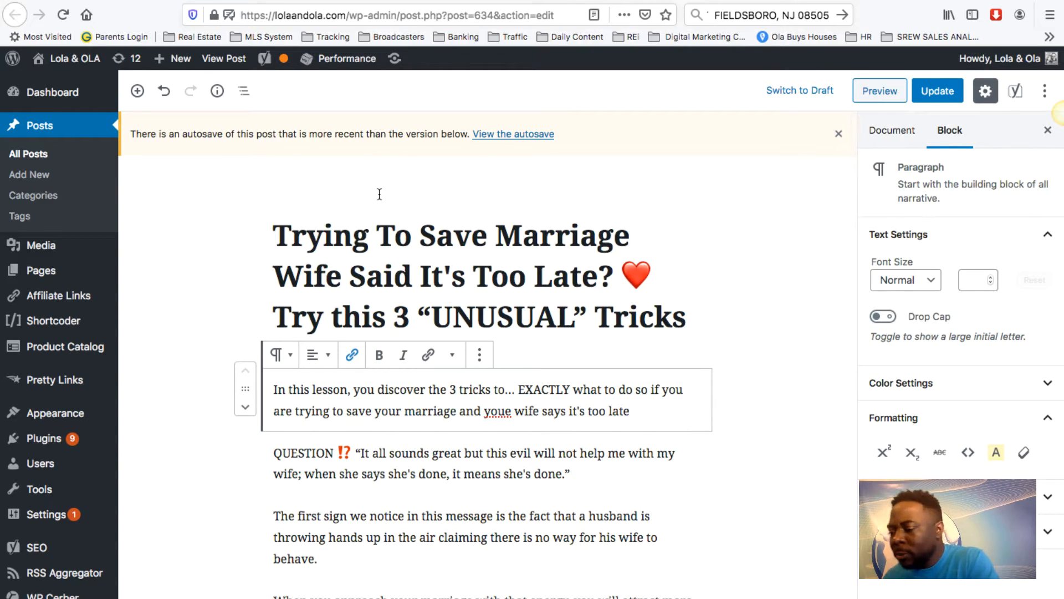
{"action": "type", "text": "will"}
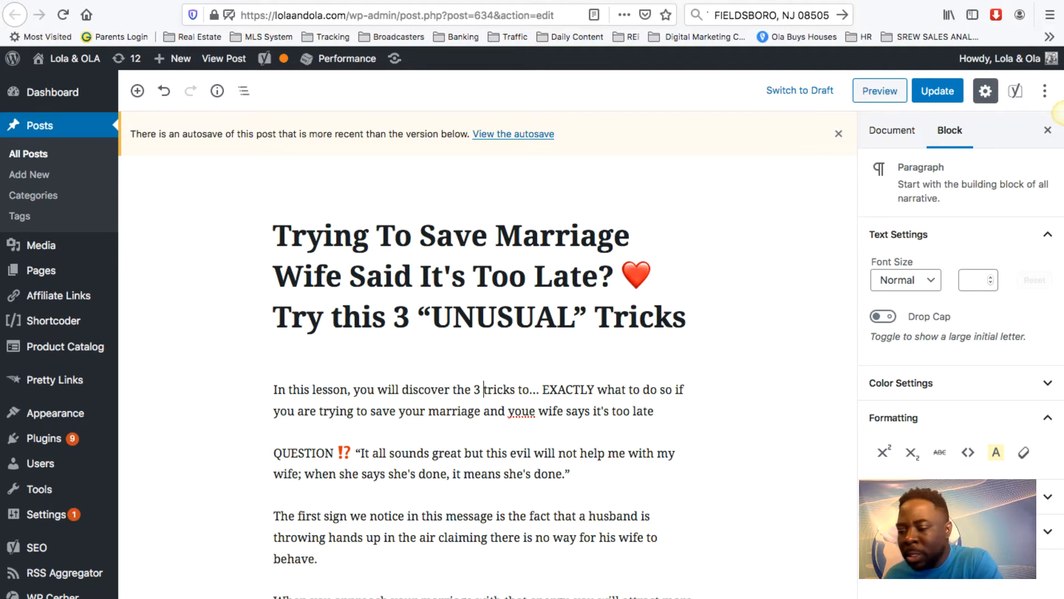
{"action": "type", "text": " SECRT"}
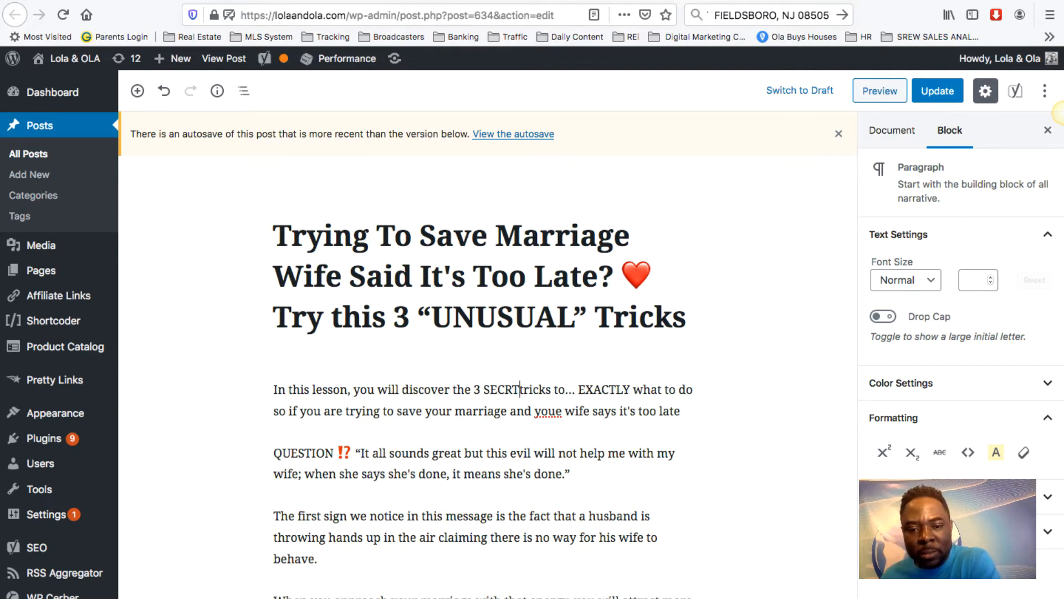
{"action": "key", "text": "BackSpace"}
{"action": "type", "text": "ET"}
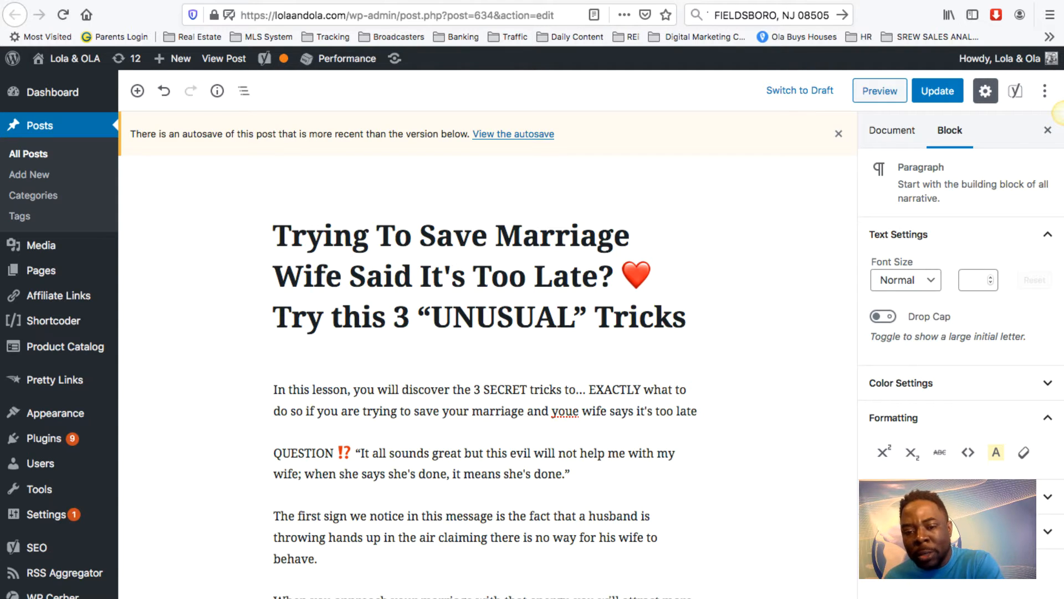
Replace "to" after "SECRET tricks" with "that" in the opening paragraph, correctly spaced.
{"action": "key", "text": "BackSpace"}
{"action": "key", "text": "BackSpace"}
{"action": "key", "text": "BackSpace"}
{"action": "type", "text": "that"}
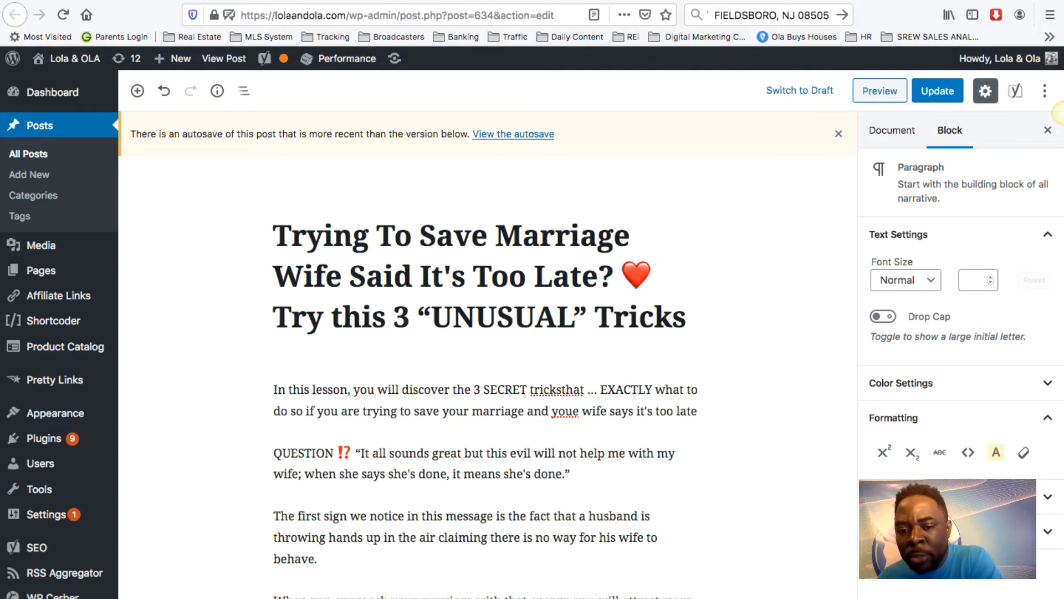
{"action": "key", "text": "Left"}
{"action": "key", "text": "Left"}
{"action": "key", "text": "Left"}
{"action": "key", "text": "Left"}
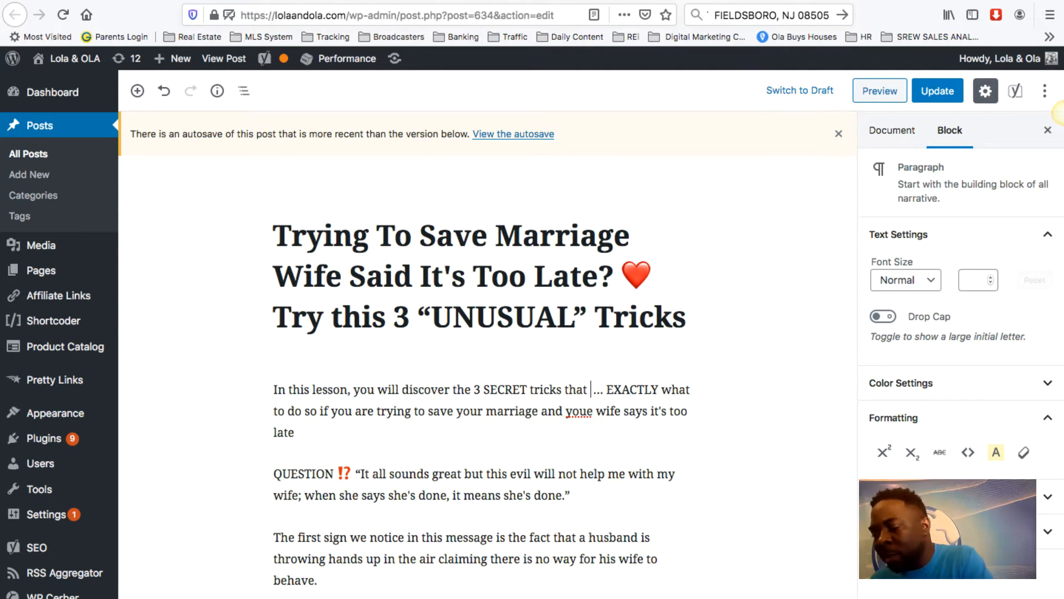
{"action": "key", "text": "BackSpace"}
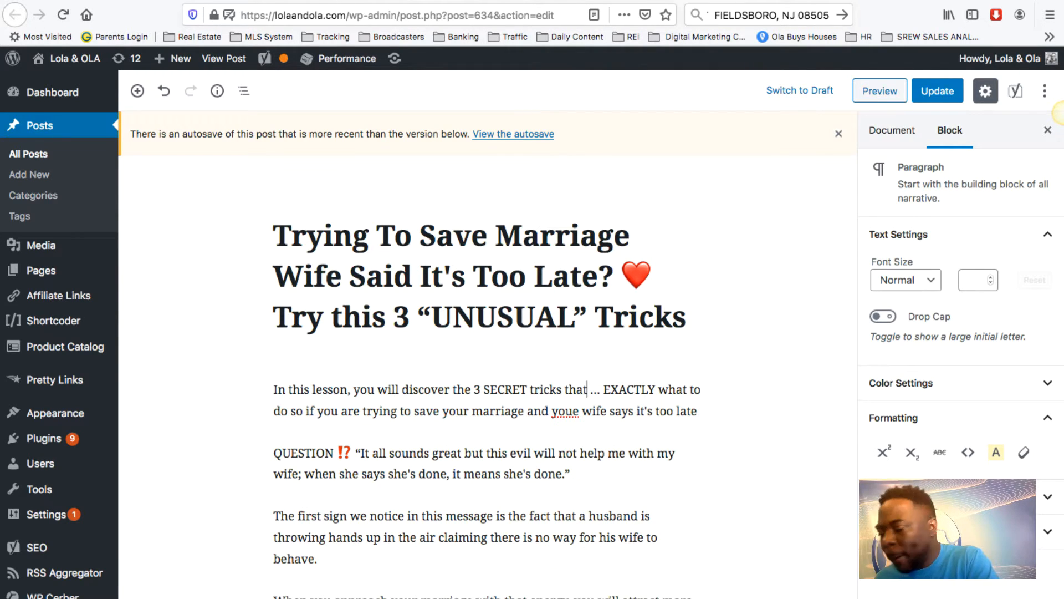
Add "I used" after "tricks that" in the opening paragraph.
{"action": "key", "text": "BackSpace"}
{"action": "type", "text": "I"}
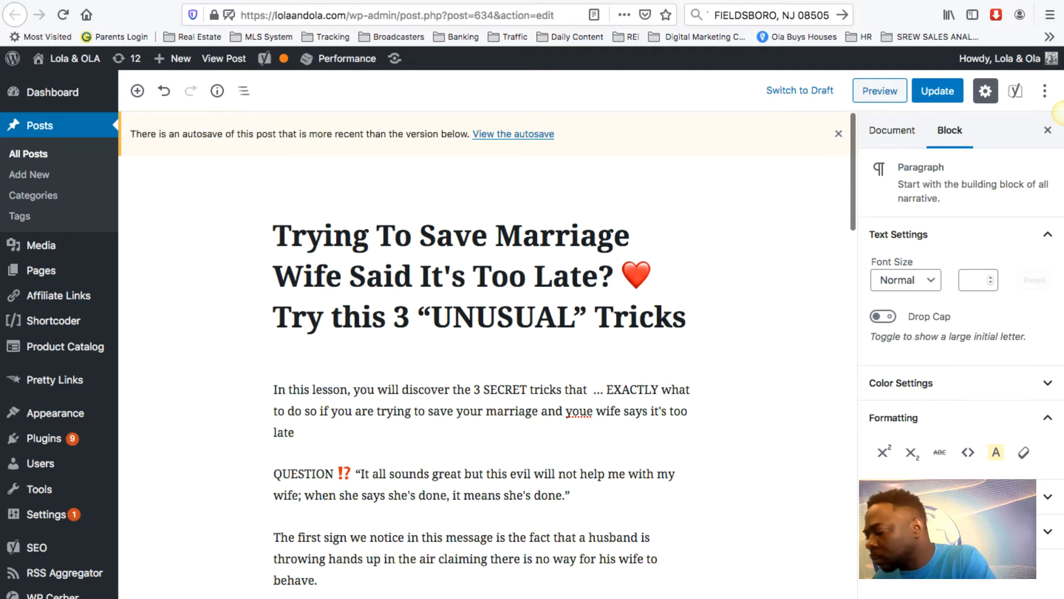
{"action": "type", "text": " sue="}
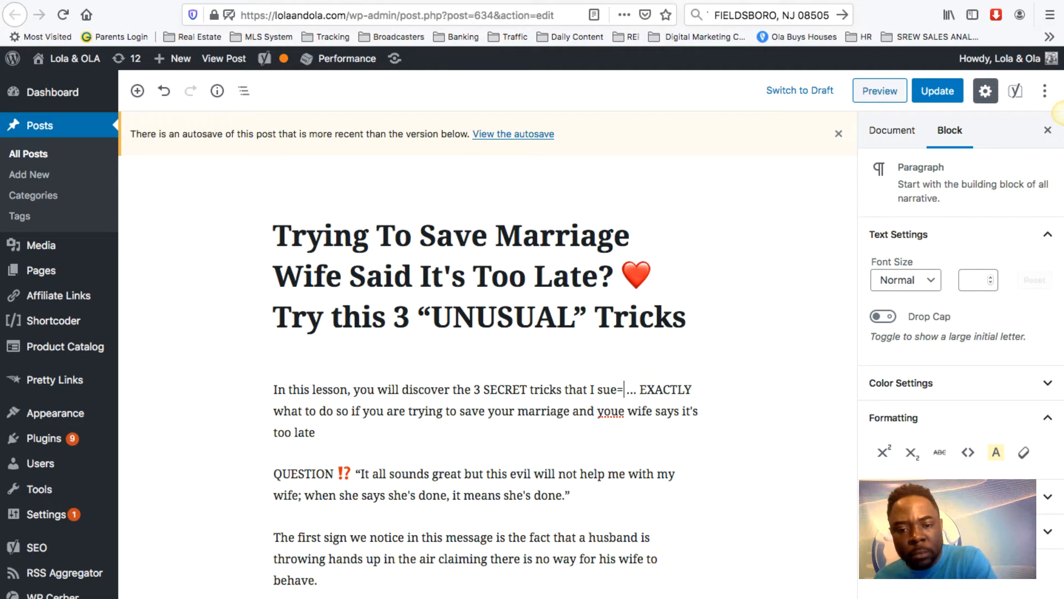
{"action": "key", "text": "BackSpace"}
{"action": "key", "text": "BackSpace"}
{"action": "key", "text": "BackSpace"}
{"action": "key", "text": "BackSpace"}
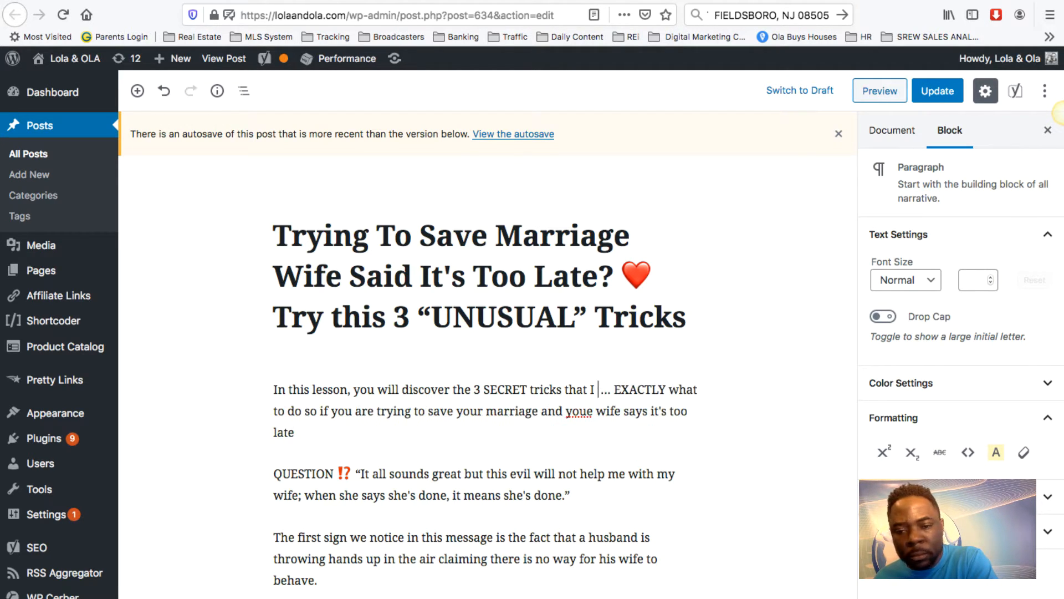
{"action": "type", "text": "used"}
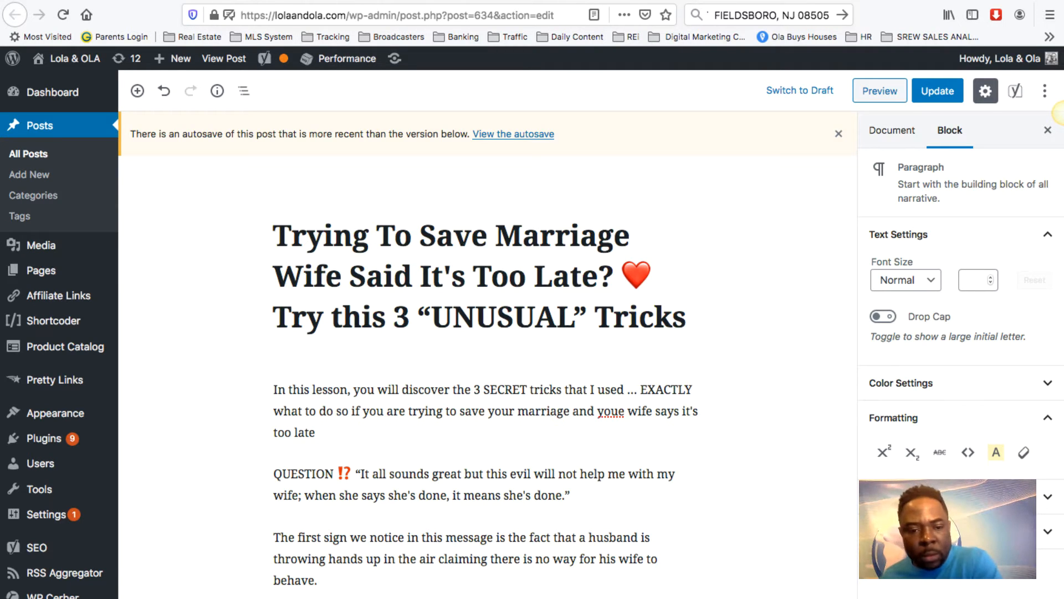
Replace "... EXACTLY what to do so if you are" in the opening paragraph with "when I was".
{"action": "key", "text": "shift+Right"}
{"action": "key", "text": "shift+Right"}
{"action": "key", "text": "shift+Right"}
{"action": "key", "text": "shift+Right"}
{"action": "key", "text": "shift+Right"}
{"action": "key", "text": "shift+Right"}
{"action": "key", "text": "shift+Right"}
{"action": "key", "text": "shift+Right"}
{"action": "key", "text": "shift+Right"}
{"action": "key", "text": "shift+Right"}
{"action": "key", "text": "shift+Right"}
{"action": "key", "text": "shift+Right"}
{"action": "key", "text": "shift+Right"}
{"action": "key", "text": "shift+Right"}
{"action": "key", "text": "shift+Right"}
{"action": "key", "text": "shift+Right"}
{"action": "key", "text": "shift+Right"}
{"action": "key", "text": "shift+Right"}
{"action": "key", "text": "shift+Right"}
{"action": "key", "text": "shift+Right"}
{"action": "key", "text": "shift+Right"}
{"action": "key", "text": "shift+Right"}
{"action": "key", "text": "shift+Right"}
{"action": "key", "text": "shift+Right"}
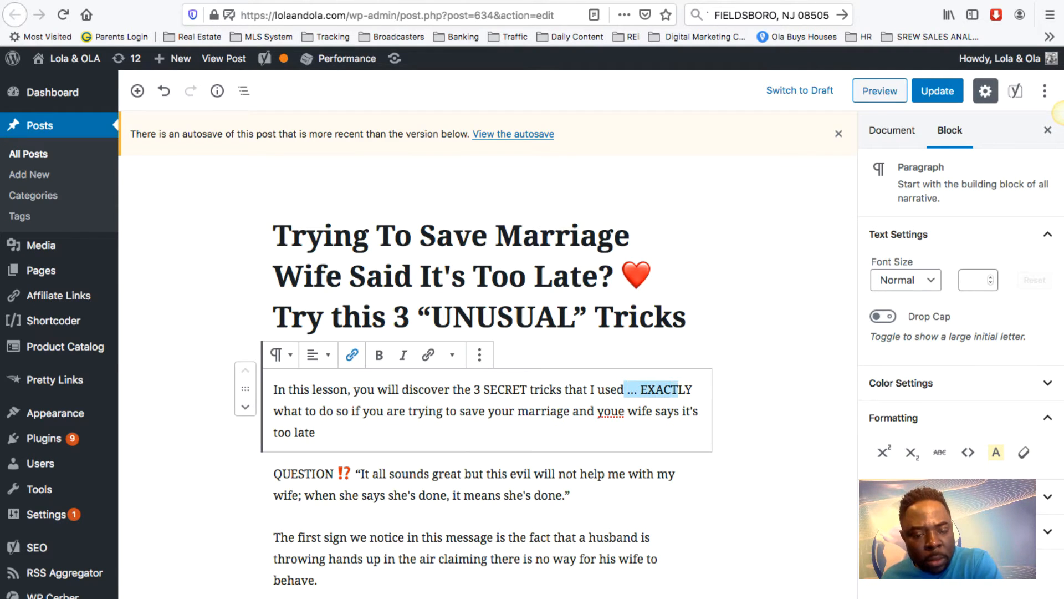
{"action": "key", "text": "shift+Right"}
{"action": "key", "text": "shift+Right"}
{"action": "key", "text": "shift+Right"}
{"action": "key", "text": "shift+Right"}
{"action": "key", "text": "shift+Right"}
{"action": "key", "text": "shift+Right"}
{"action": "key", "text": "shift+Right"}
{"action": "key", "text": "shift+Right"}
{"action": "key", "text": "shift+Right"}
{"action": "key", "text": "shift+Right"}
{"action": "key", "text": "shift+Right"}
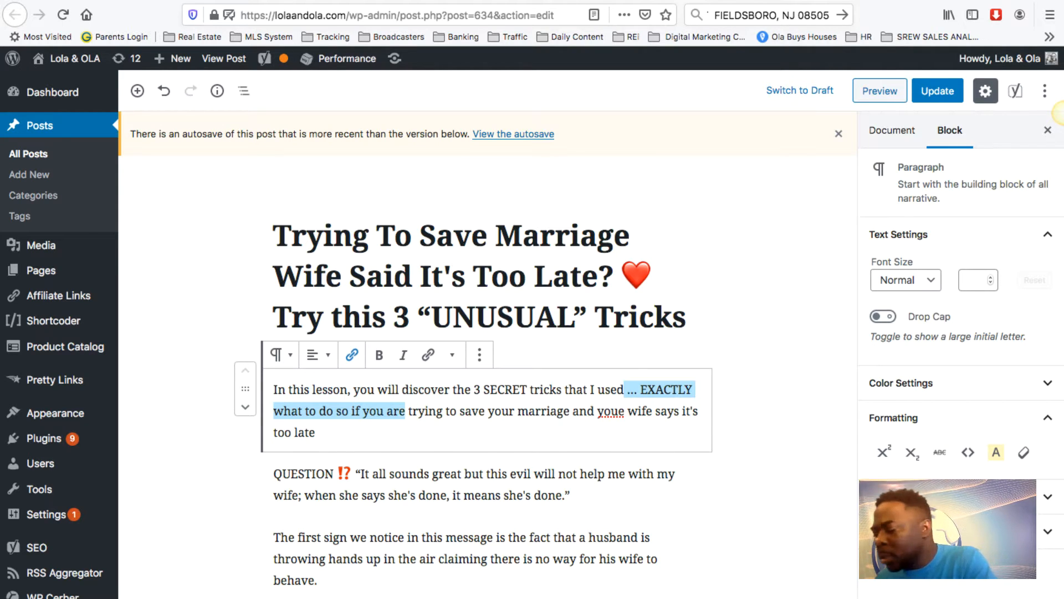
{"action": "type", "text": "when"}
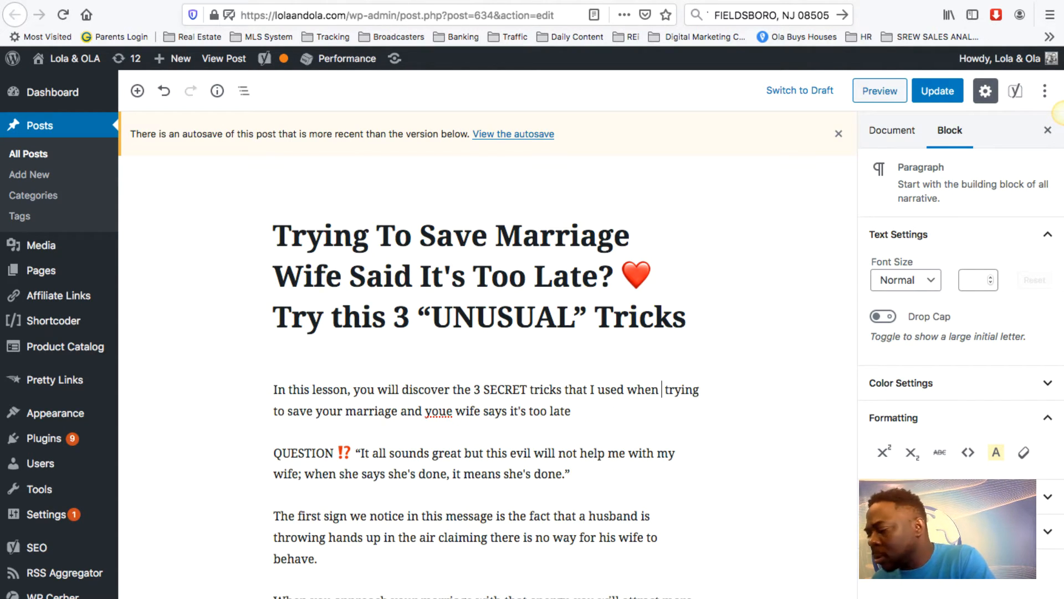
{"action": "type", "text": " I was"}
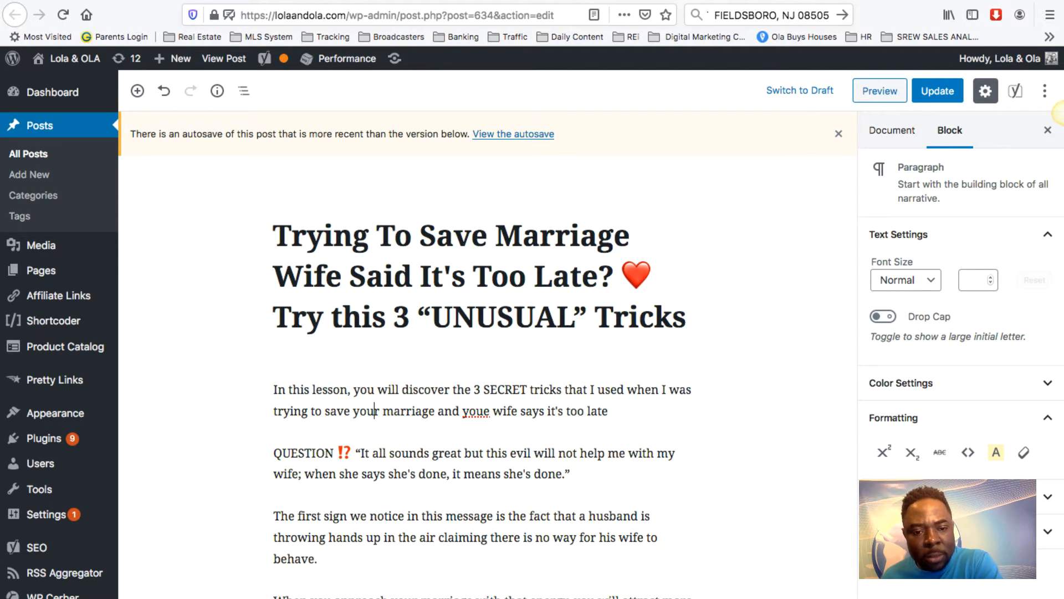
Change "your" before "marriage" to "my" in the opening paragraph.
{"action": "key", "text": "BackSpace"}
{"action": "key", "text": "BackSpace"}
{"action": "key", "text": "BackSpace"}
{"action": "key", "text": "BackSpace"}
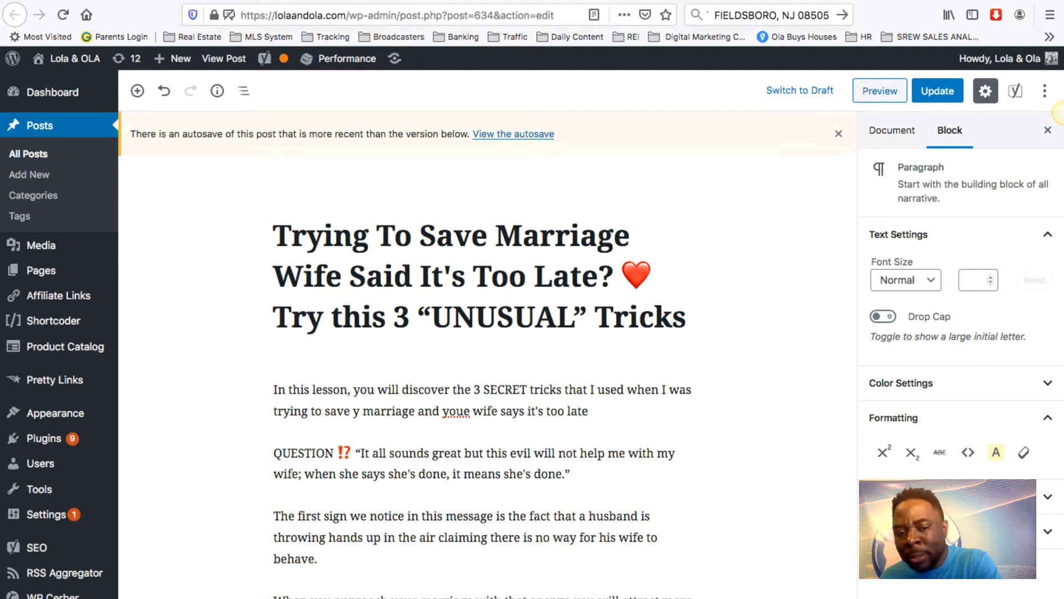
{"action": "type", "text": "the"}
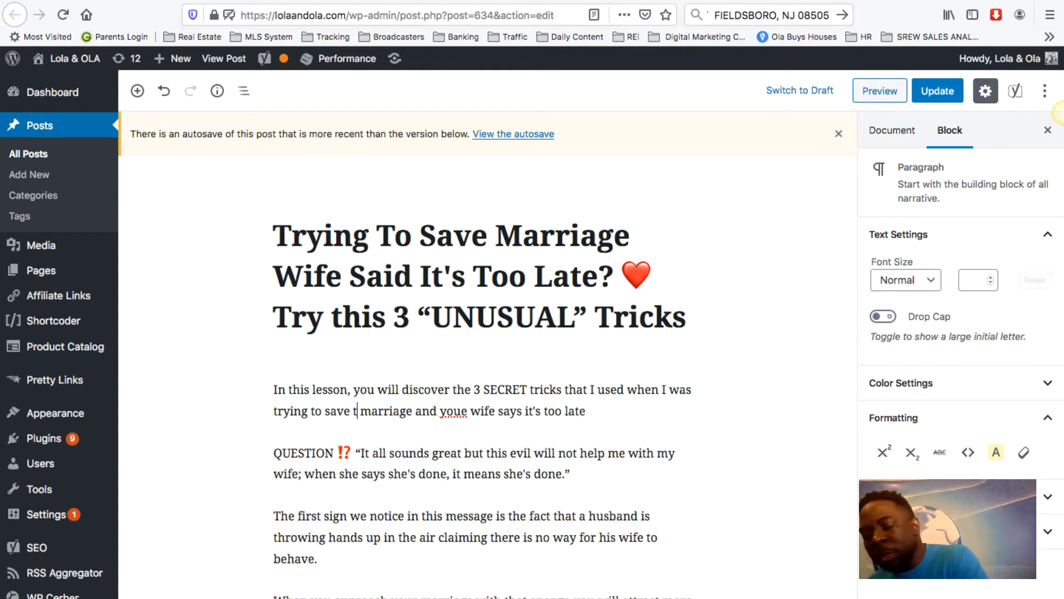
{"action": "key", "text": "Right"}
{"action": "key", "text": "Right"}
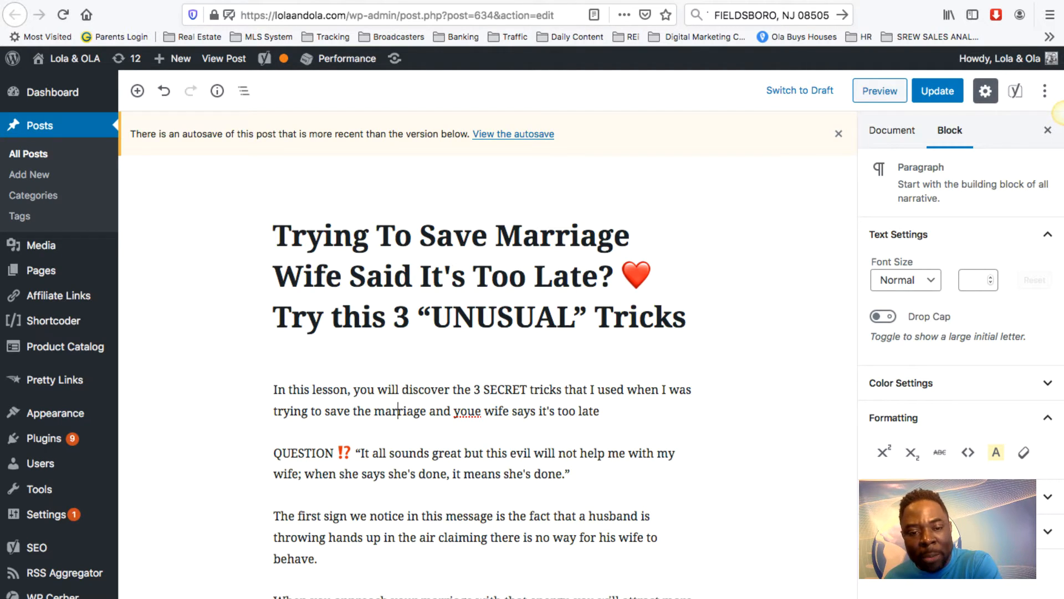
{"action": "key", "text": "BackSpace"}
{"action": "key", "text": "BackSpace"}
{"action": "key", "text": "BackSpace"}
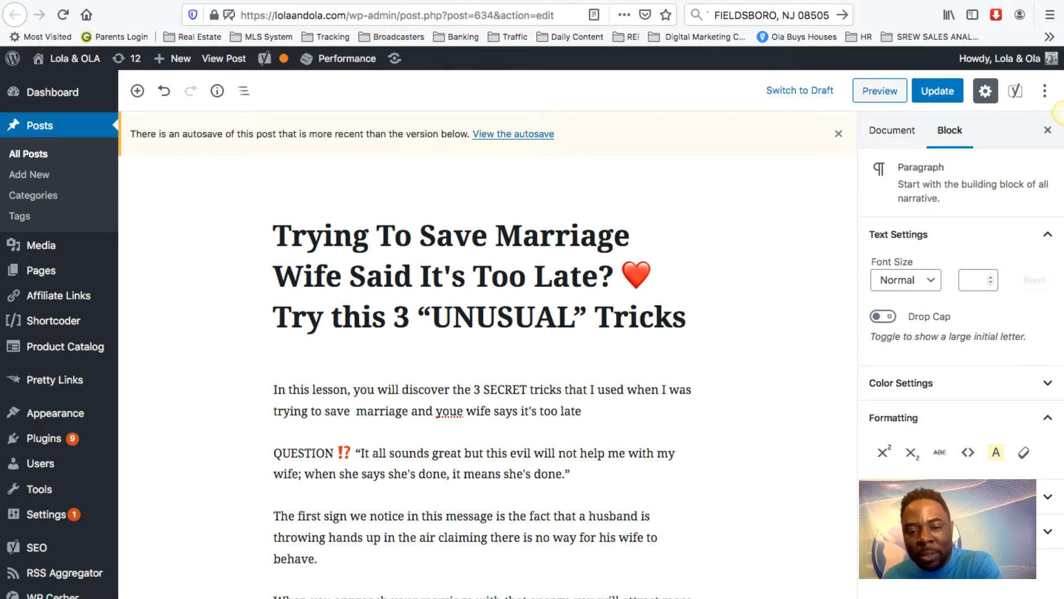
{"action": "type", "text": "my"}
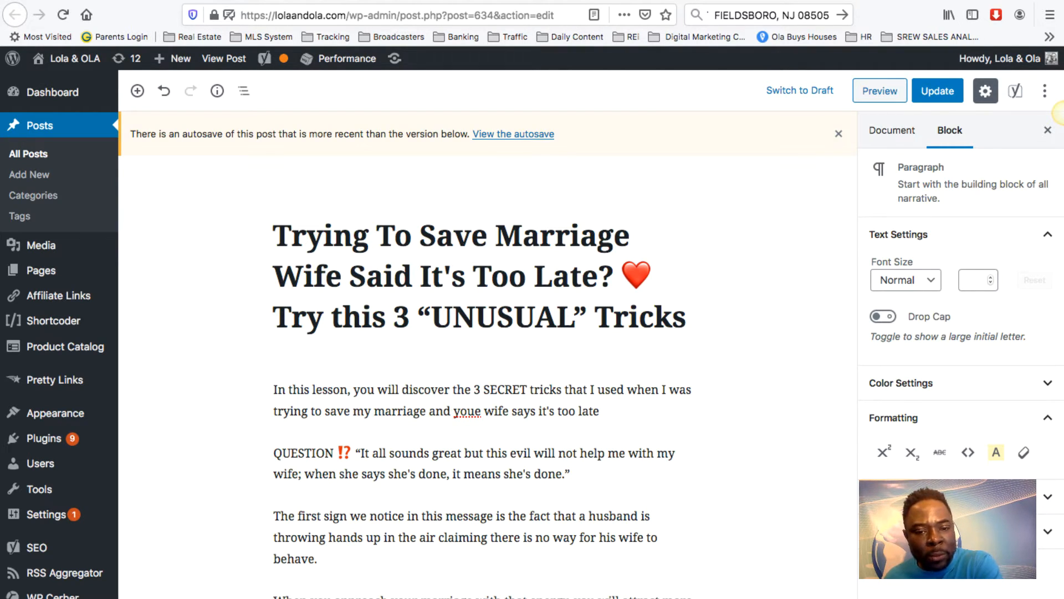
Replace "and youe" before "wife" with "when my" in the opening paragraph.
{"action": "key", "text": "BackSpace"}
{"action": "key", "text": "BackSpace"}
{"action": "key", "text": "BackSpace"}
{"action": "key", "text": "BackSpace"}
{"action": "key", "text": "BackSpace"}
{"action": "key", "text": "BackSpace"}
{"action": "key", "text": "BackSpace"}
{"action": "key", "text": "BackSpace"}
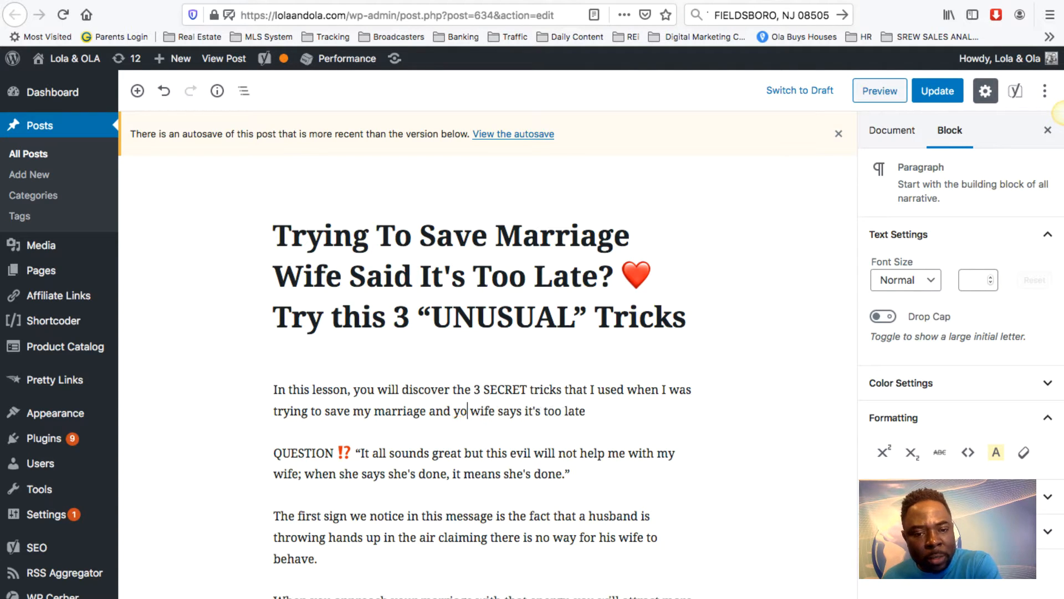
{"action": "type", "text": "when my"}
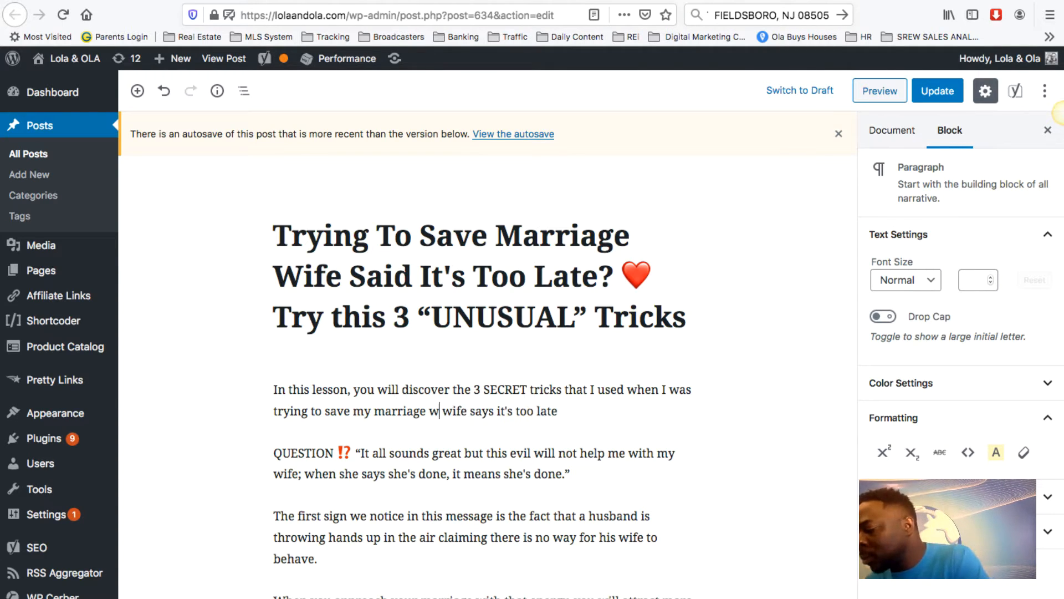
{"action": "key", "text": "BackSpace"}
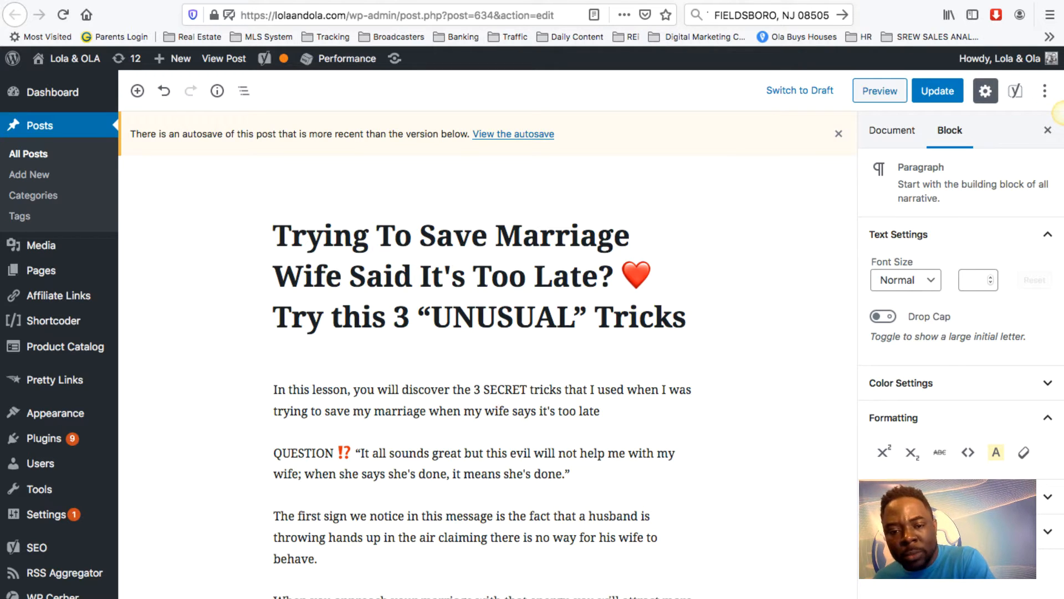
Change "says it's" to "said it was" and end the opening paragraph with a period after "too late".
{"action": "key", "text": "BackSpace"}
{"action": "key", "text": "BackSpace"}
{"action": "type", "text": "id"}
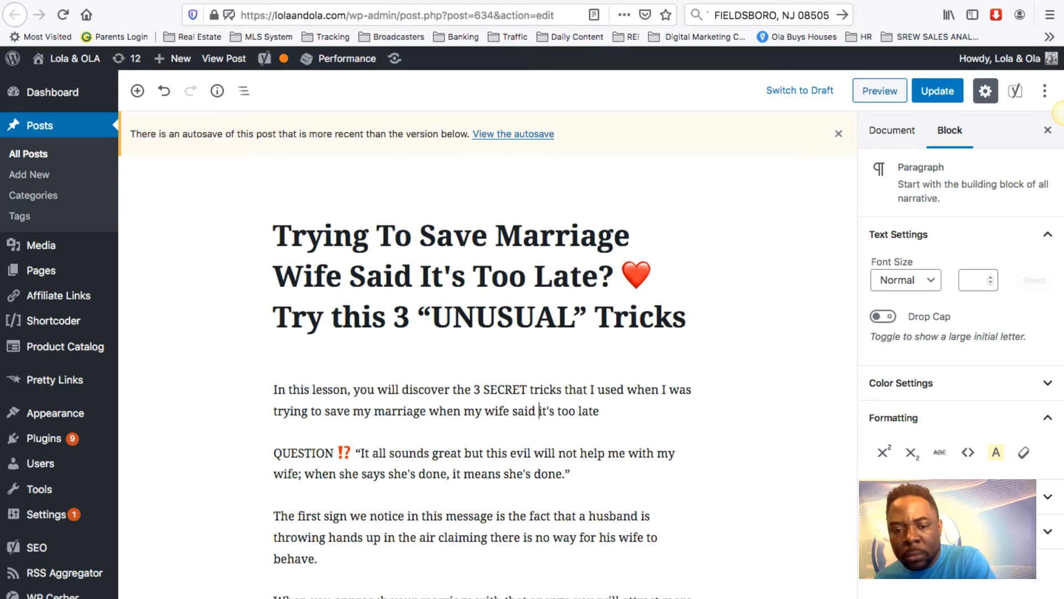
{"action": "key", "text": "BackSpace"}
{"action": "key", "text": "BackSpace"}
{"action": "type", "text": "was"}
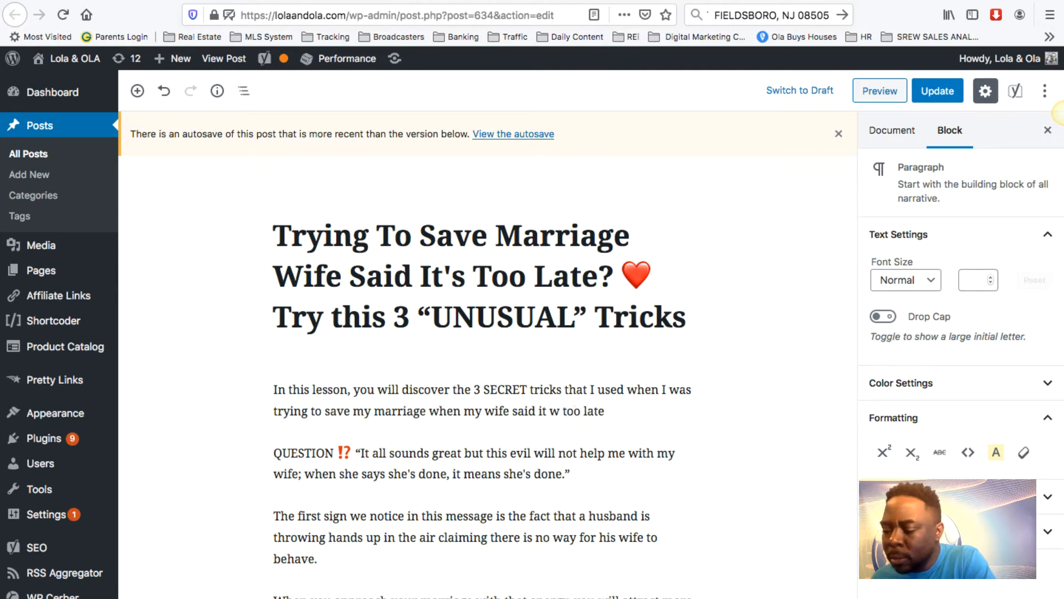
{"action": "key", "text": "Right"}
{"action": "key", "text": "Right"}
{"action": "key", "text": "Right"}
{"action": "key", "text": "Right"}
{"action": "key", "text": "Right"}
{"action": "key", "text": "Right"}
{"action": "key", "text": "Right"}
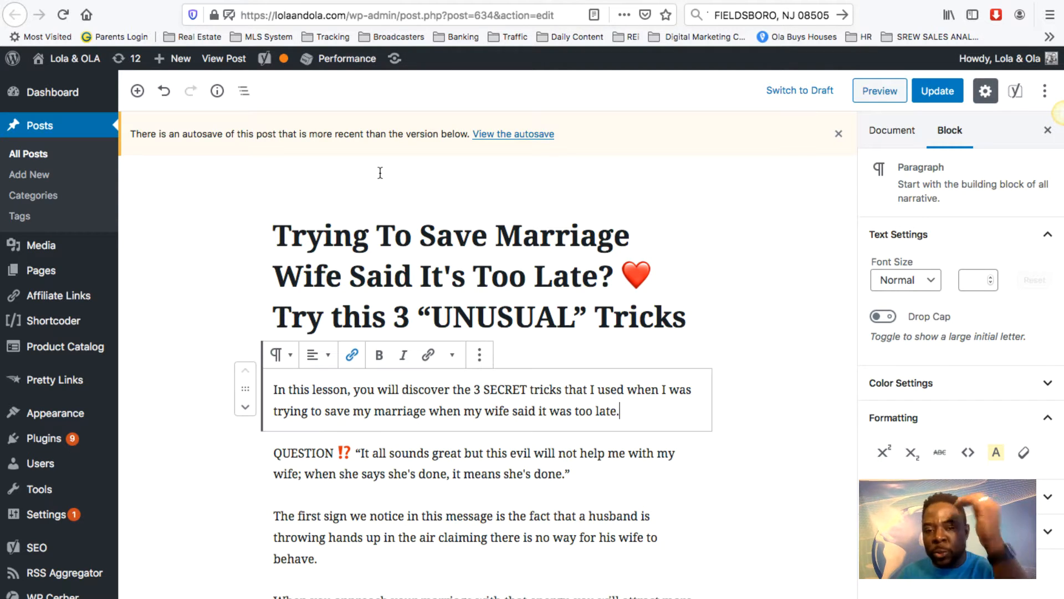
Insert a Separator block between the opening paragraph and the "QUESTION" paragraph.
{"action": "scroll", "coordinate": [420, 98], "scroll_direction": "down", "scroll_amount": 1}
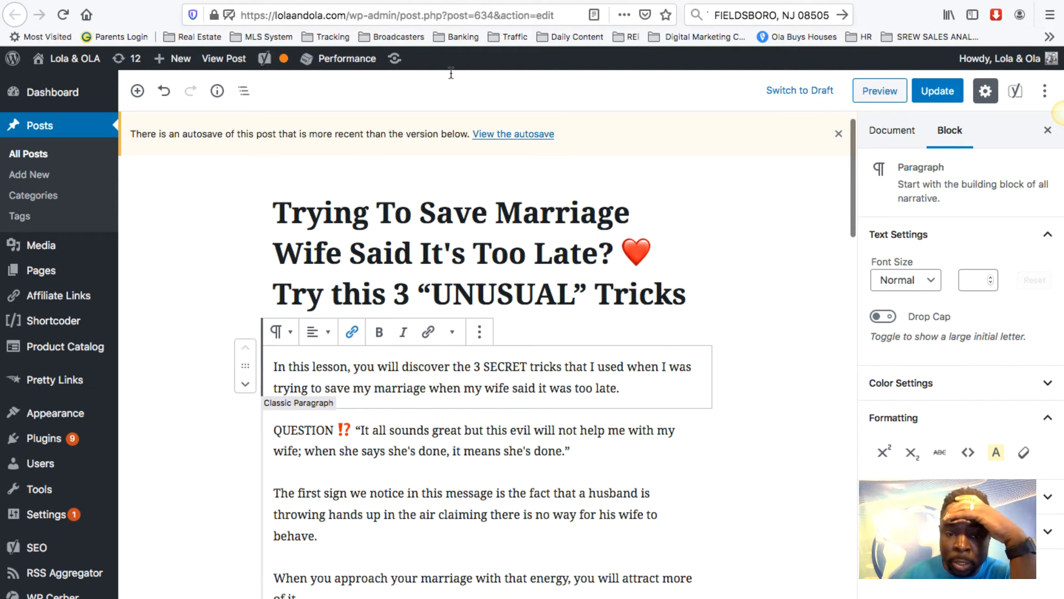
{"action": "scroll", "coordinate": [478, 133], "scroll_direction": "down", "scroll_amount": 3}
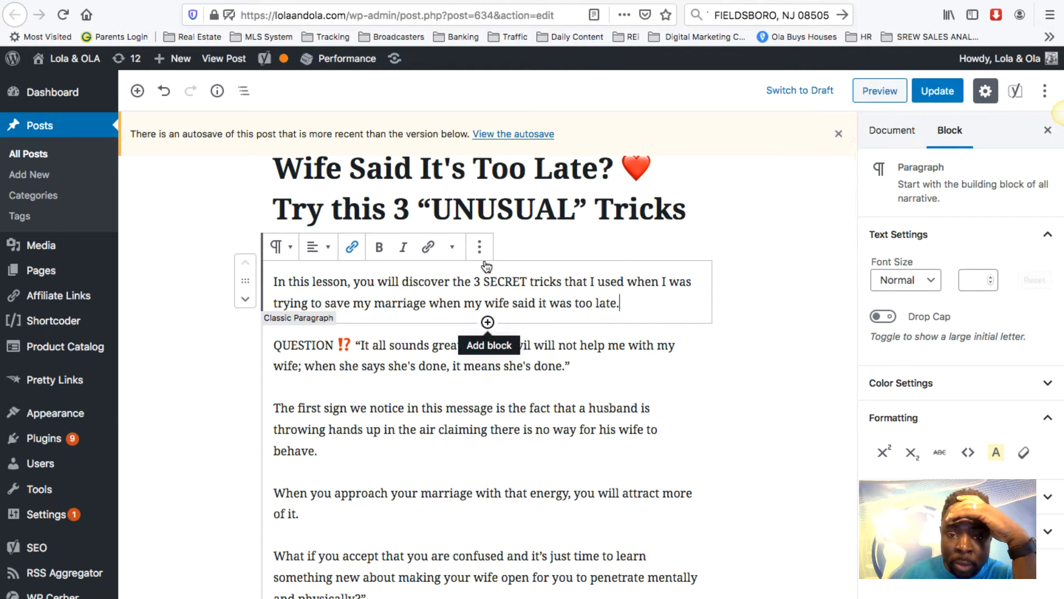
{"action": "left_click", "coordinate": [488, 321]}
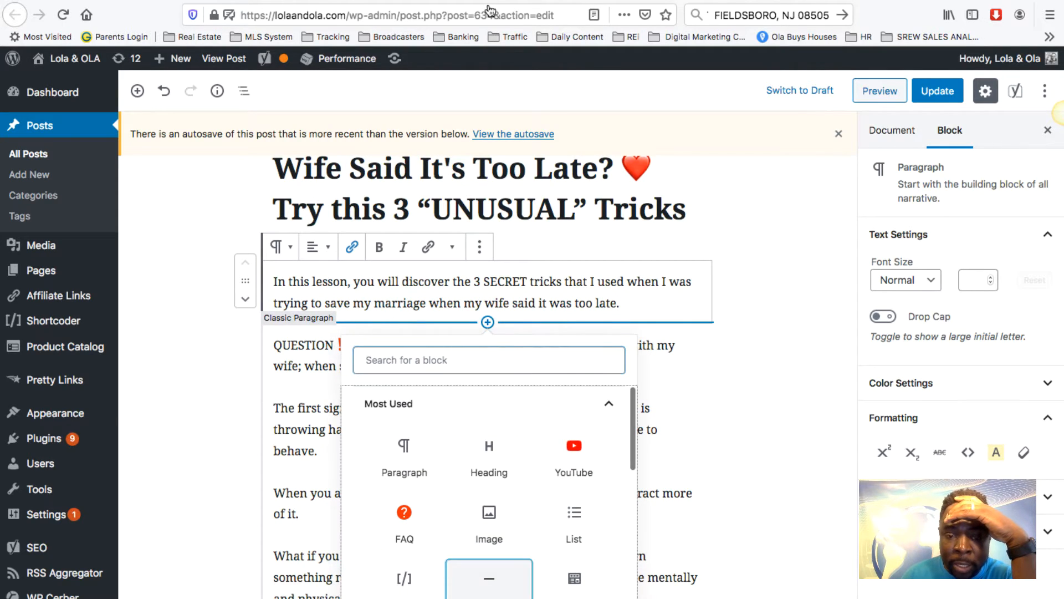
{"action": "left_click", "coordinate": [489, 578]}
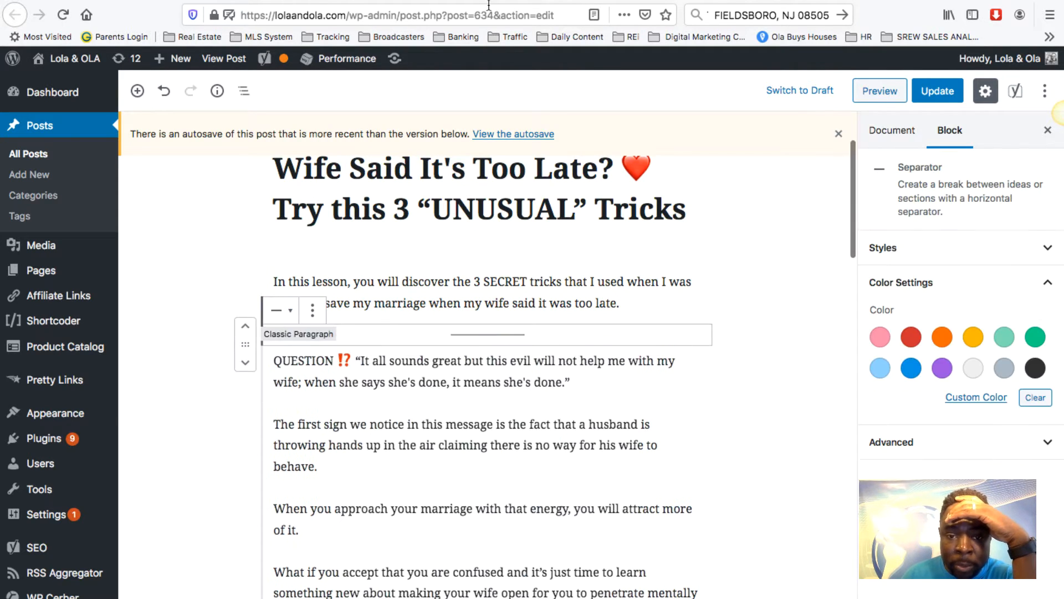
Expand the Yoast SEO analysis for "trying to save marriage wife said it's too late" to review its results.
{"action": "left_click", "coordinate": [155, 162]}
{"action": "scroll", "coordinate": [473, 93], "scroll_direction": "down", "scroll_amount": 3}
{"action": "scroll", "coordinate": [473, 94], "scroll_direction": "down", "scroll_amount": 12}
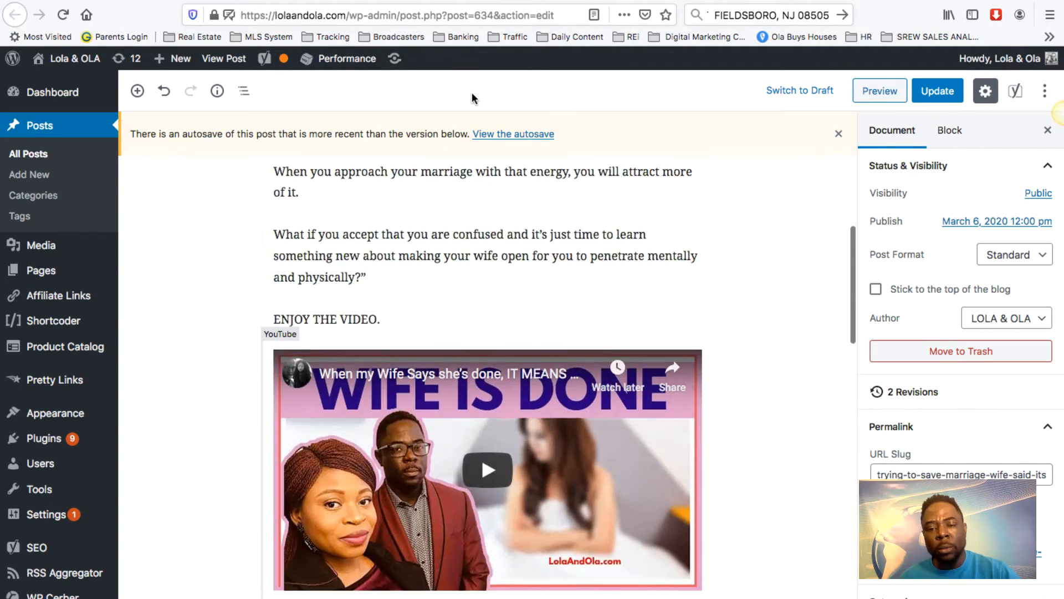
{"action": "scroll", "coordinate": [472, 93], "scroll_direction": "down", "scroll_amount": 10}
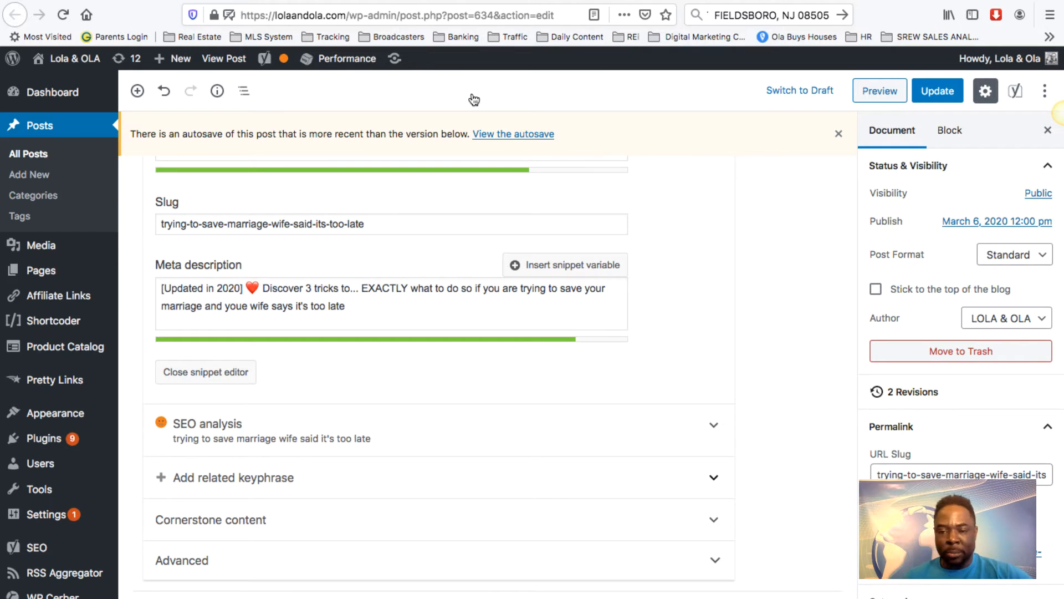
{"action": "left_click", "coordinate": [548, 426]}
{"action": "scroll", "coordinate": [534, 355], "scroll_direction": "down", "scroll_amount": 1}
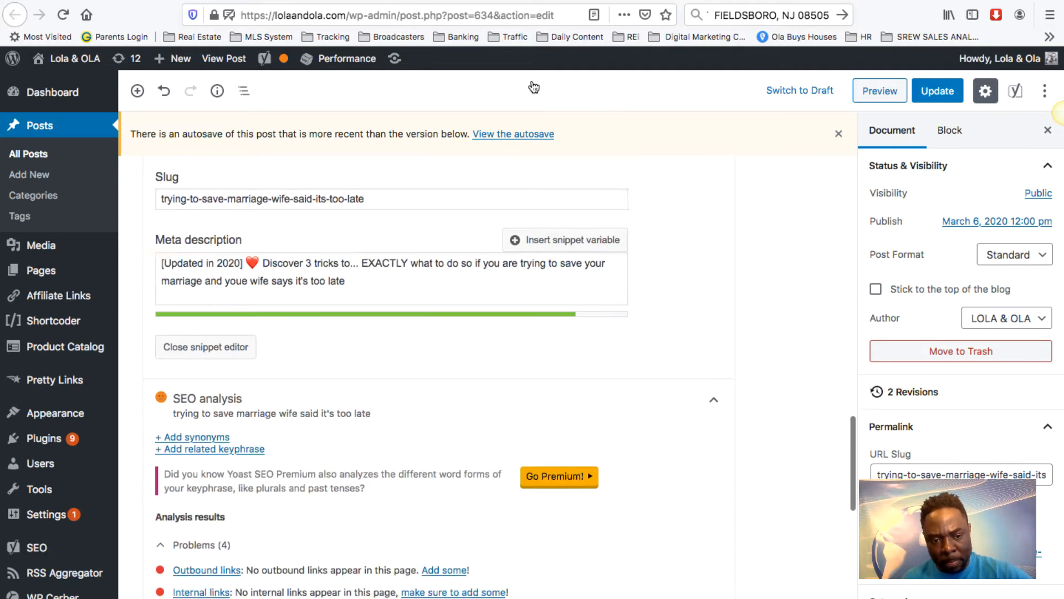
Review the Yoast SEO problems and good results against the snippet fields and the post's content.
{"action": "scroll", "coordinate": [534, 355], "scroll_direction": "down", "scroll_amount": 10}
{"action": "scroll", "coordinate": [534, 355], "scroll_direction": "up", "scroll_amount": 3}
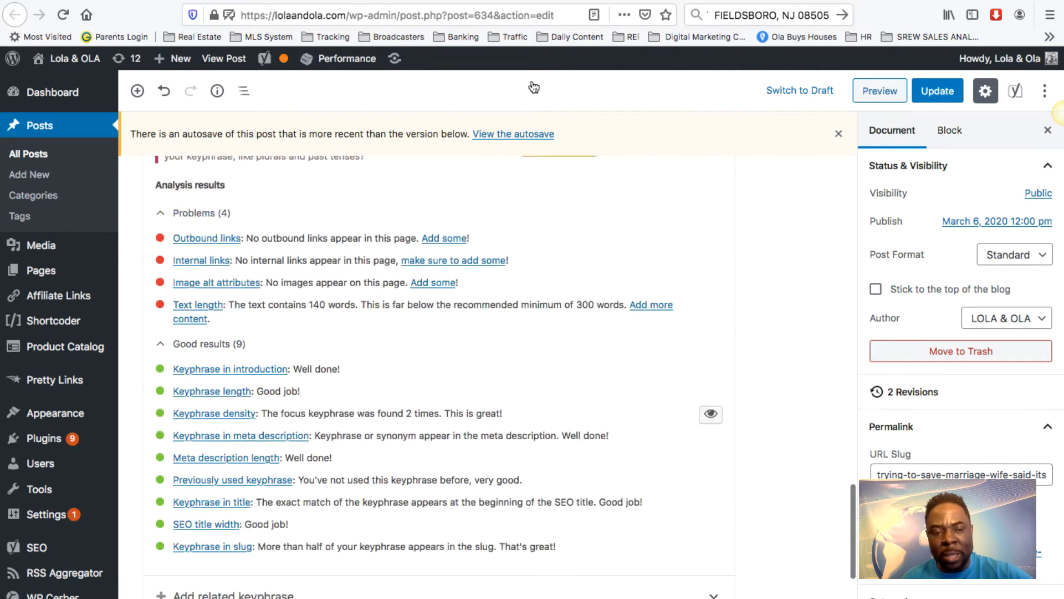
{"action": "scroll", "coordinate": [533, 355], "scroll_direction": "up", "scroll_amount": 12}
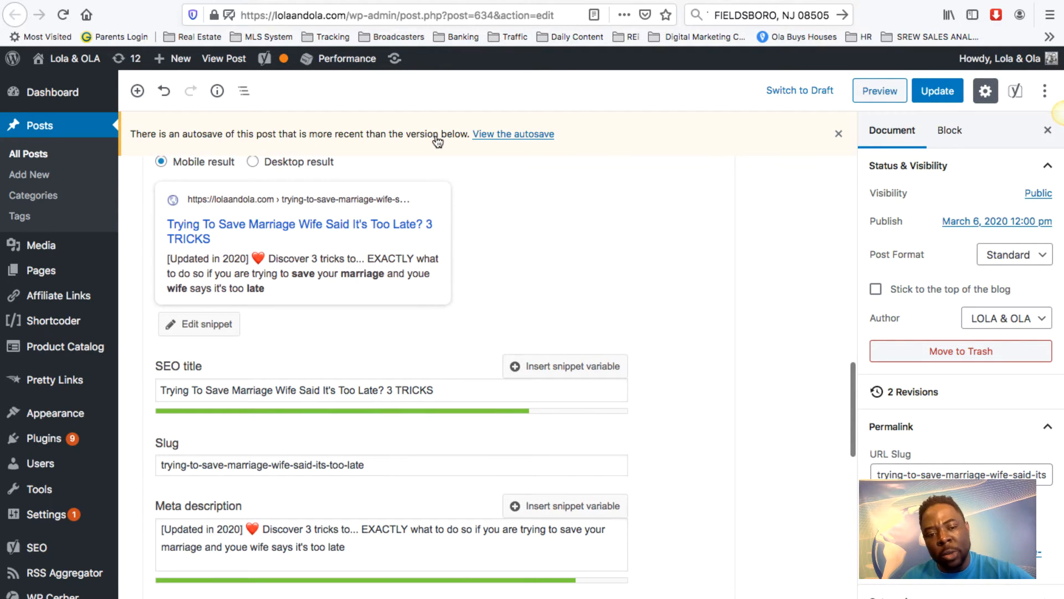
{"action": "scroll", "coordinate": [438, 141], "scroll_direction": "down", "scroll_amount": 5}
{"action": "scroll", "coordinate": [380, 214], "scroll_direction": "down", "scroll_amount": 2}
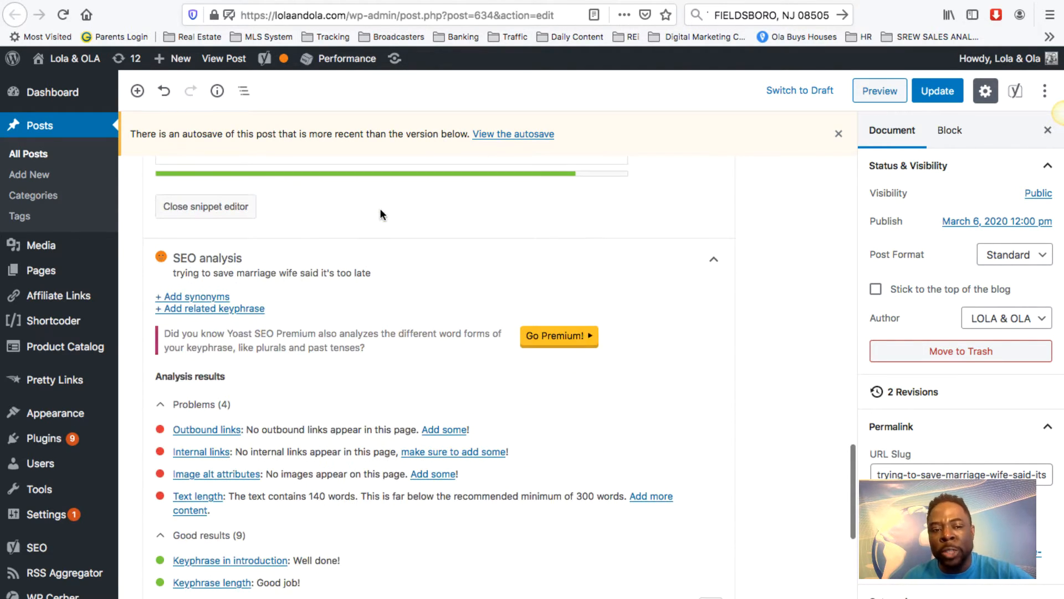
{"action": "scroll", "coordinate": [380, 213], "scroll_direction": "up", "scroll_amount": 12}
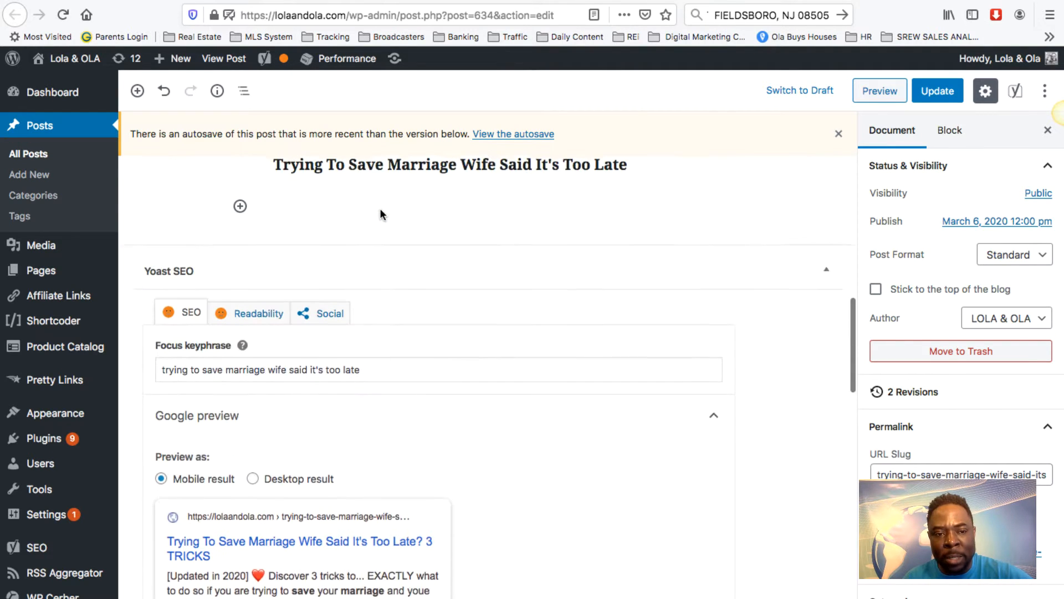
{"action": "scroll", "coordinate": [380, 210], "scroll_direction": "up", "scroll_amount": 1}
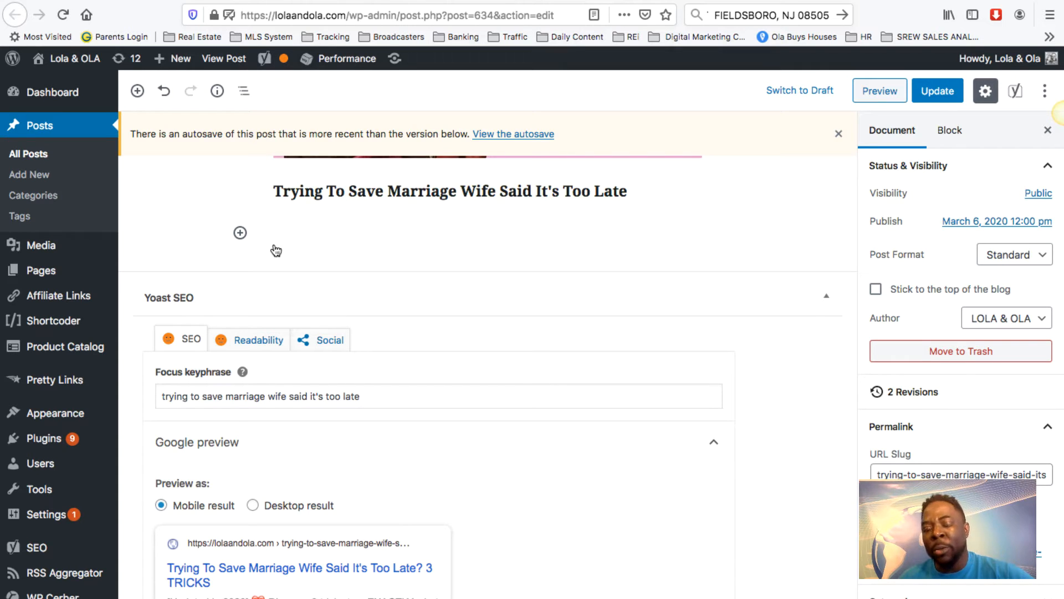
{"action": "scroll", "coordinate": [276, 250], "scroll_direction": "up", "scroll_amount": 15}
{"action": "scroll", "coordinate": [274, 244], "scroll_direction": "down", "scroll_amount": 4}
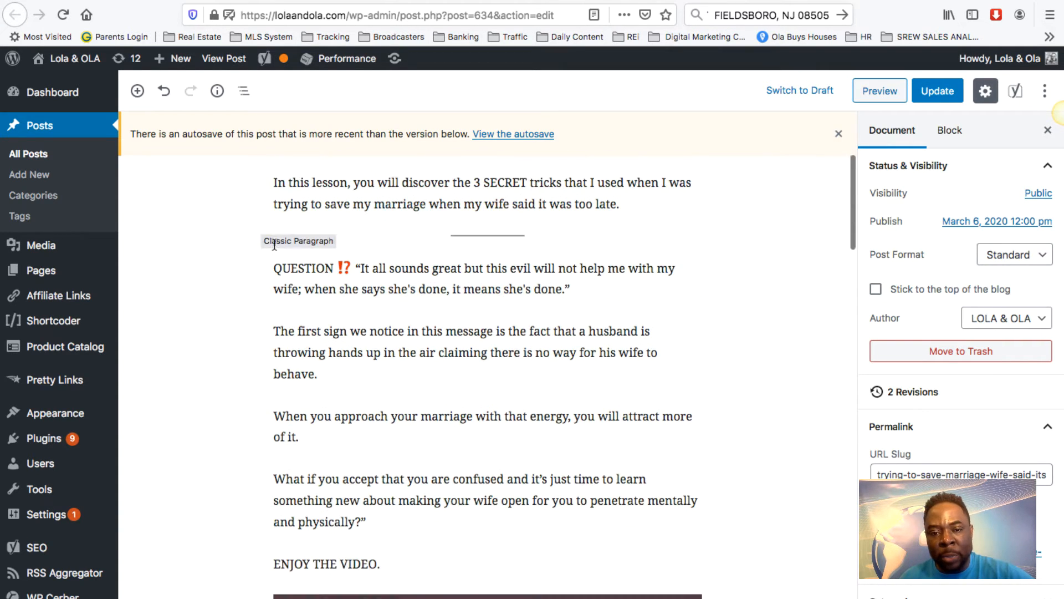
{"action": "scroll", "coordinate": [274, 244], "scroll_direction": "down", "scroll_amount": 2}
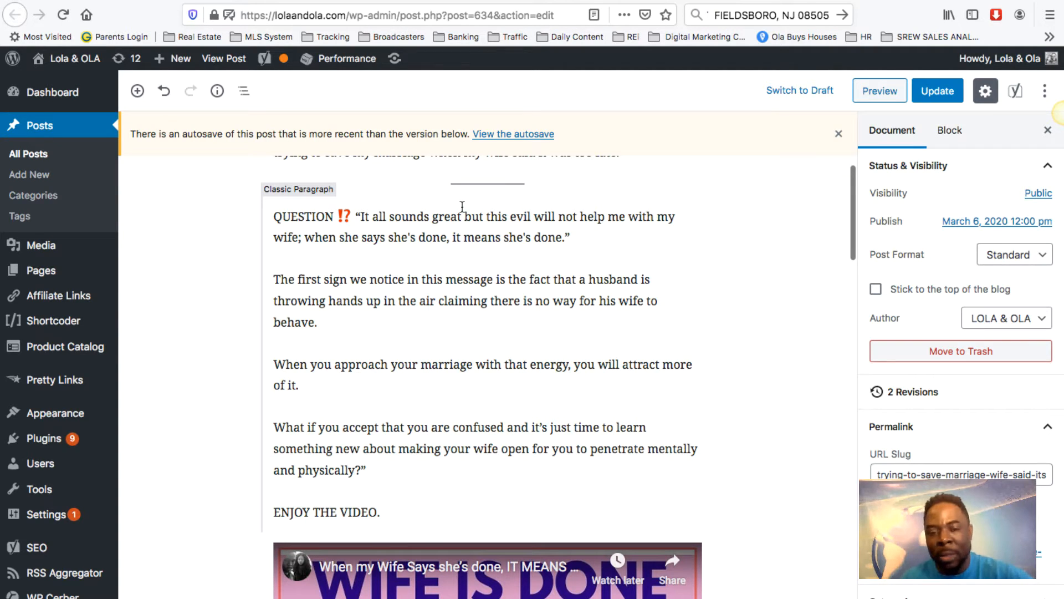
{"action": "scroll", "coordinate": [463, 206], "scroll_direction": "down", "scroll_amount": 20}
{"action": "scroll", "coordinate": [462, 206], "scroll_direction": "up", "scroll_amount": 4}
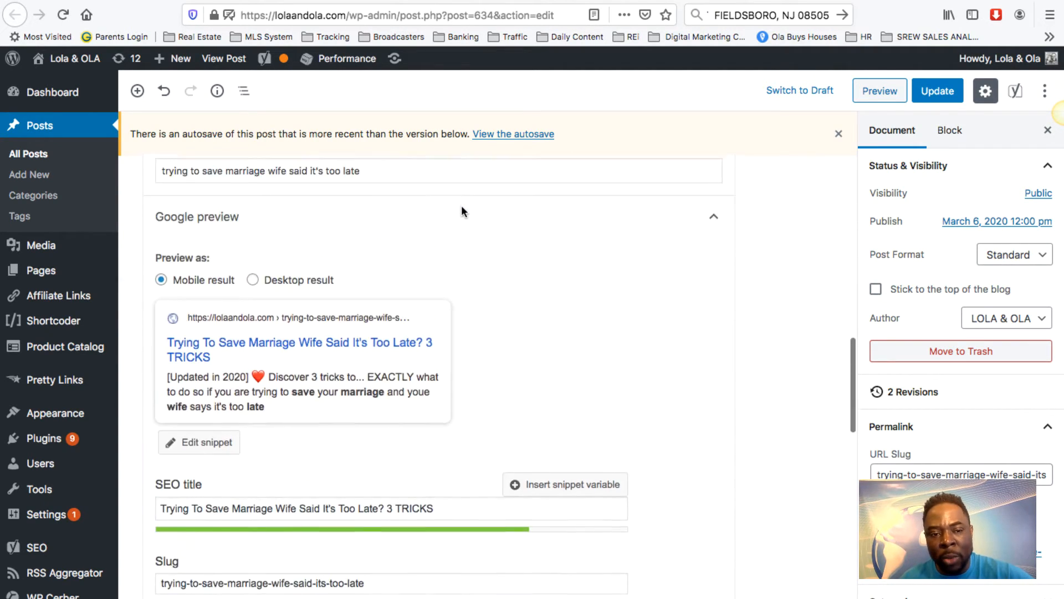
{"action": "scroll", "coordinate": [461, 211], "scroll_direction": "down", "scroll_amount": 9}
{"action": "scroll", "coordinate": [284, 235], "scroll_direction": "up", "scroll_amount": 3}
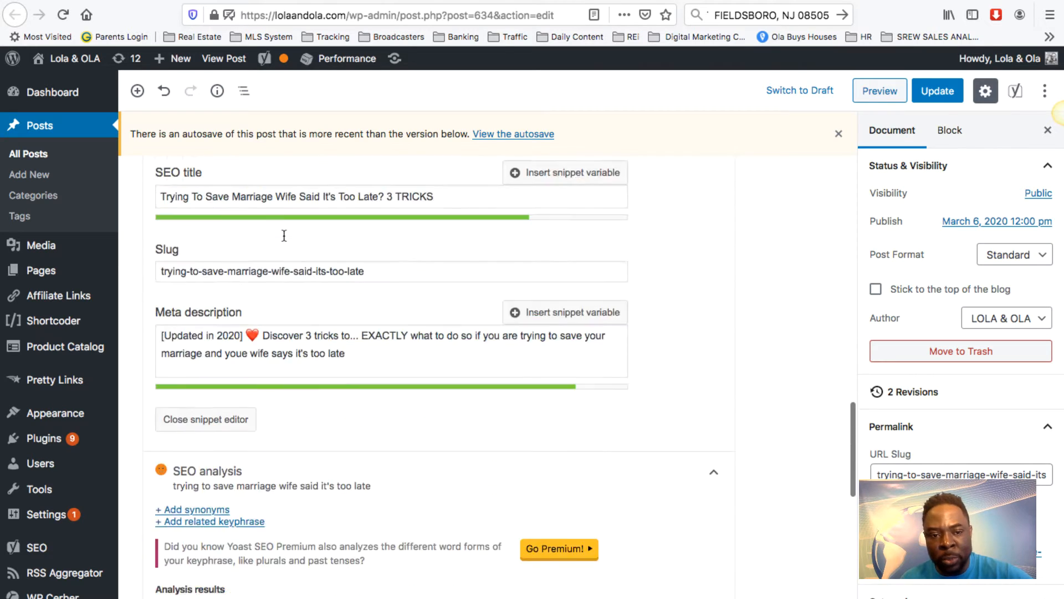
{"action": "scroll", "coordinate": [284, 236], "scroll_direction": "up", "scroll_amount": 12}
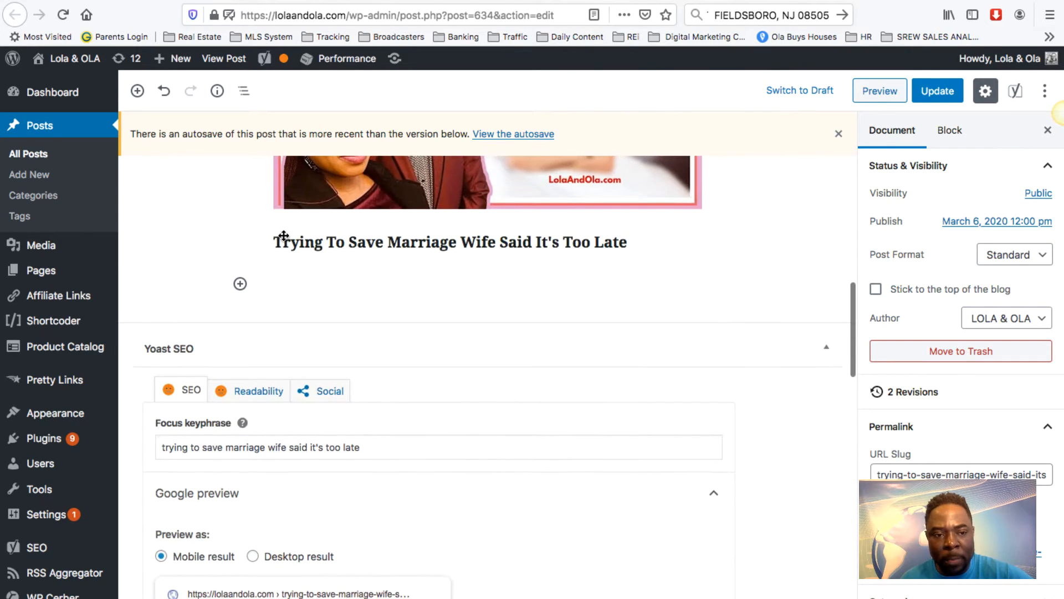
{"action": "scroll", "coordinate": [306, 166], "scroll_direction": "down", "scroll_amount": 10}
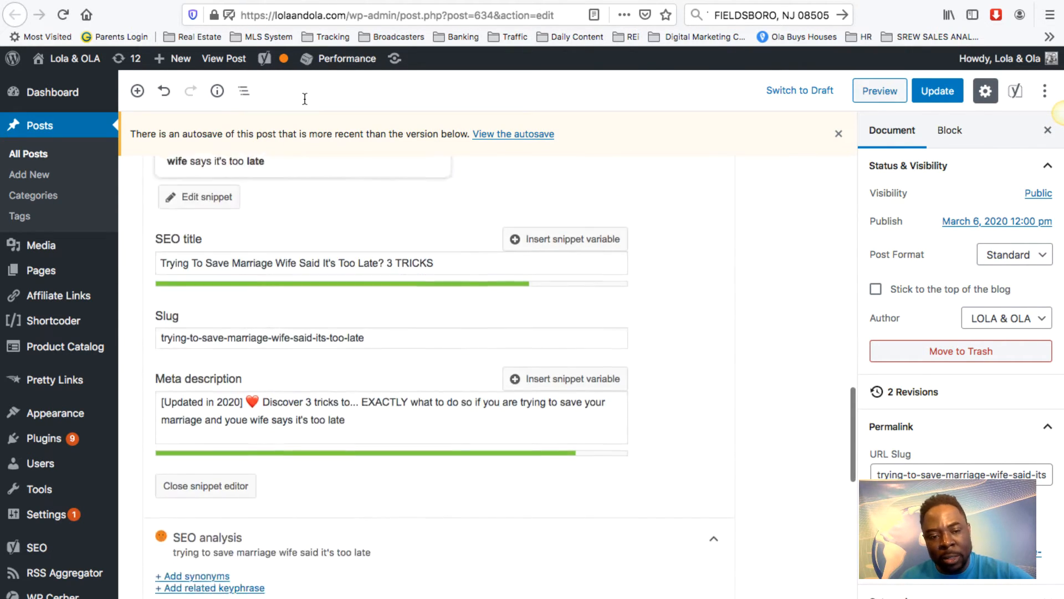
{"action": "scroll", "coordinate": [305, 99], "scroll_direction": "down", "scroll_amount": 6}
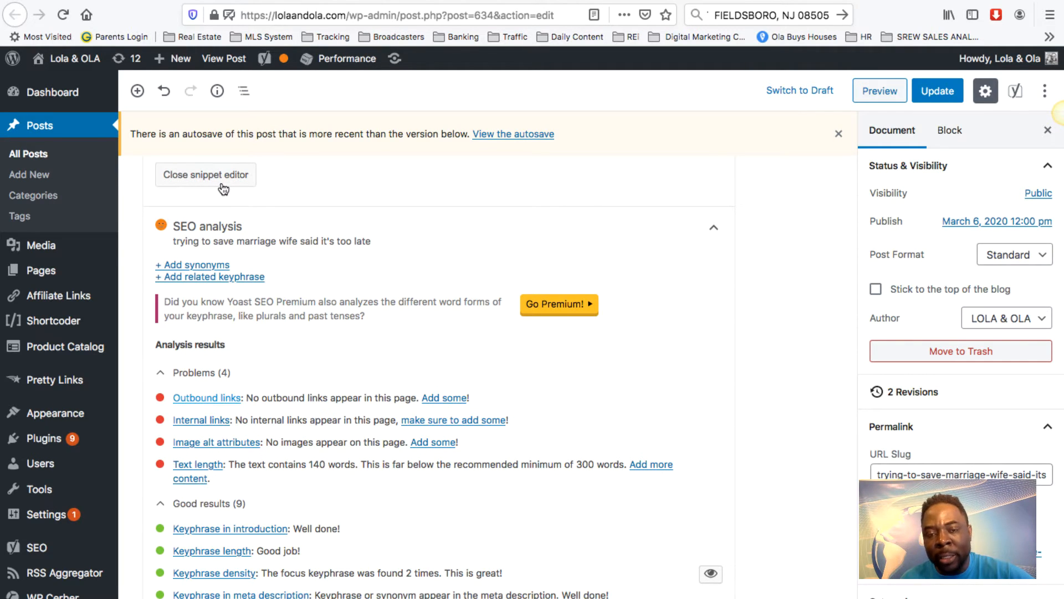
Start a new paragraph below the opening paragraph, above the separator, reading "By the way, you can master the full".
{"action": "scroll", "coordinate": [223, 187], "scroll_direction": "up", "scroll_amount": 15}
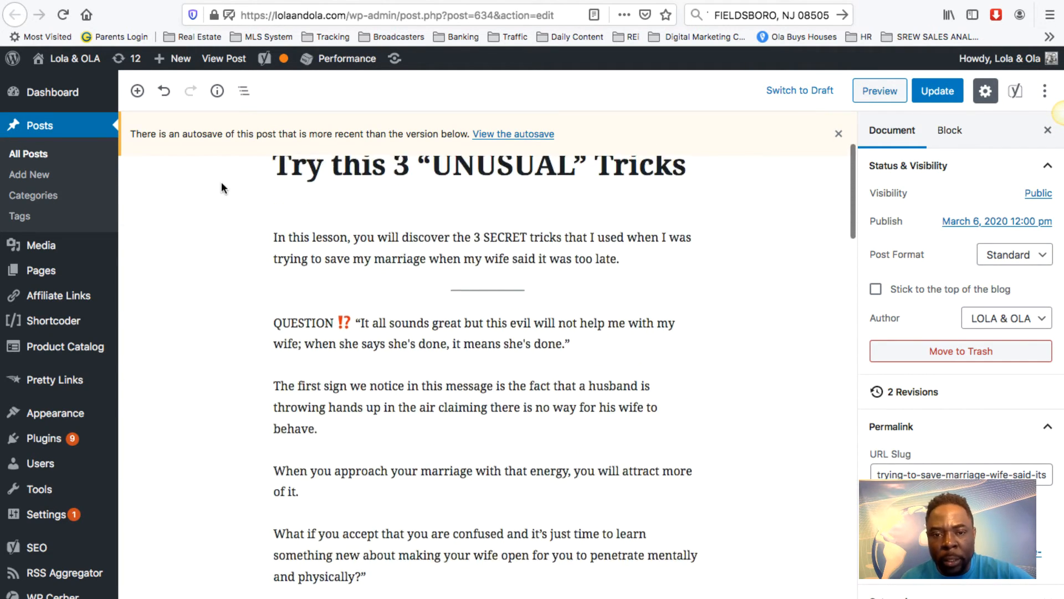
{"action": "left_click", "coordinate": [620, 317]}
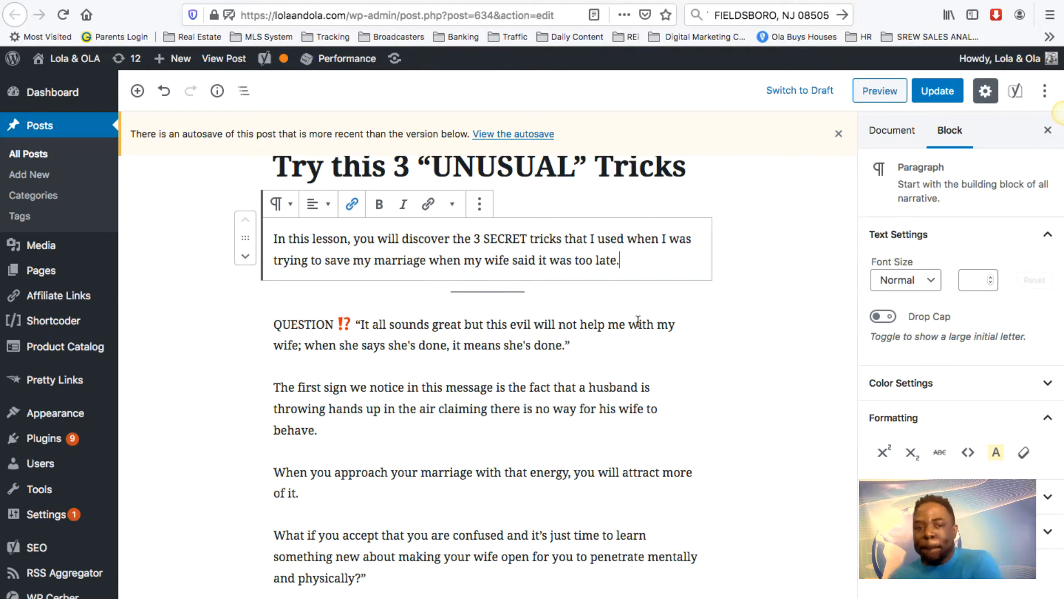
{"action": "key", "text": "Return"}
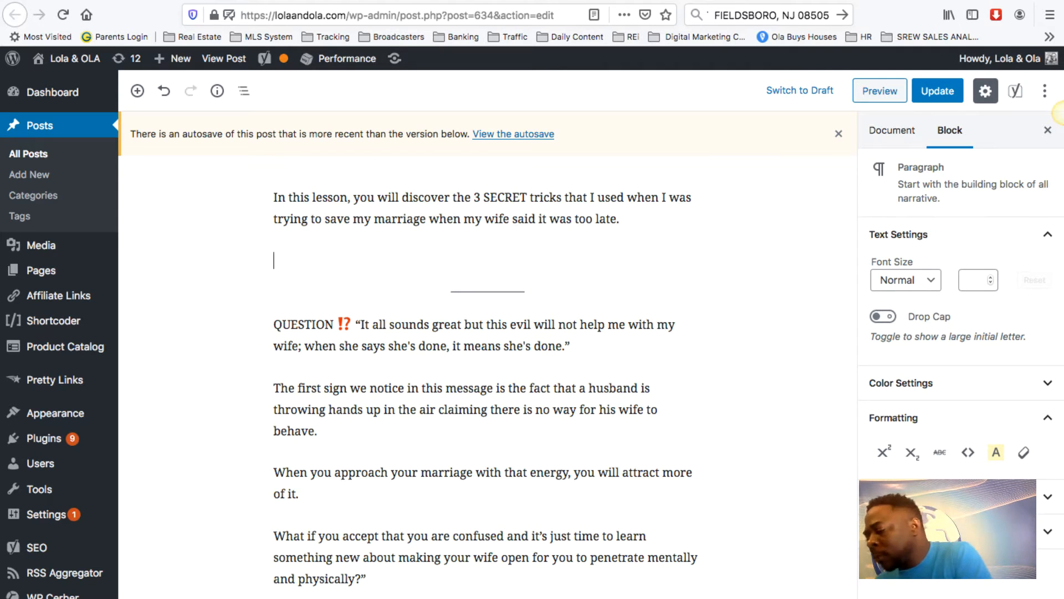
{"action": "type", "text": "By th"}
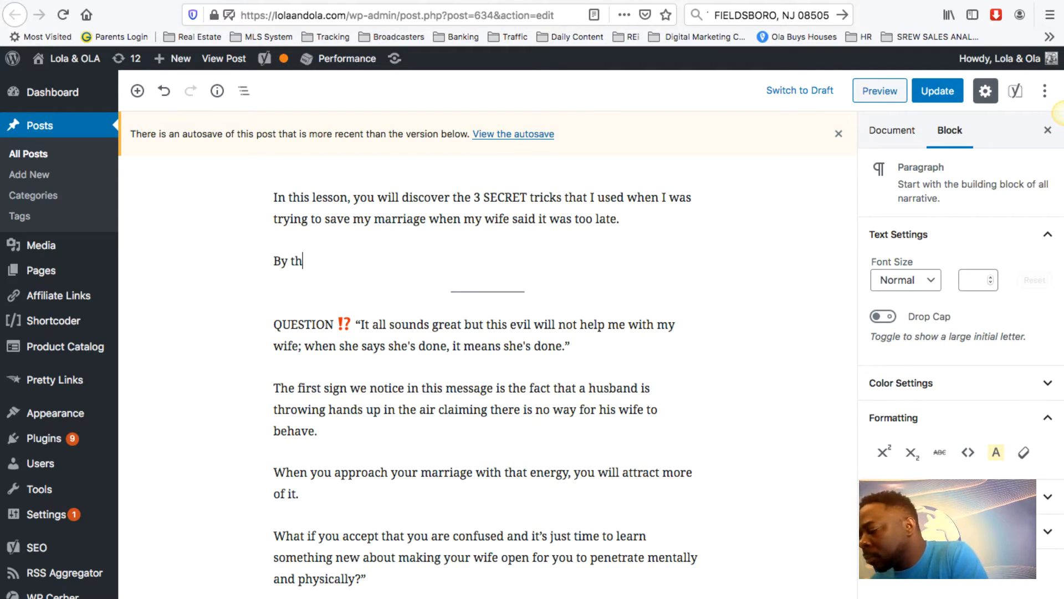
{"action": "type", "text": "e way, o"}
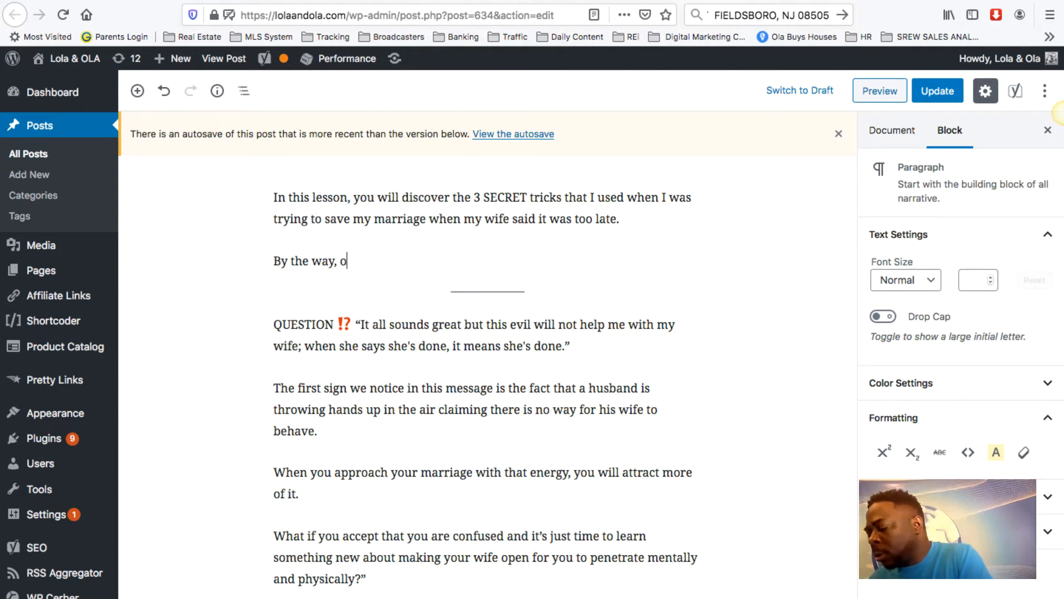
{"action": "type", "text": "u can"}
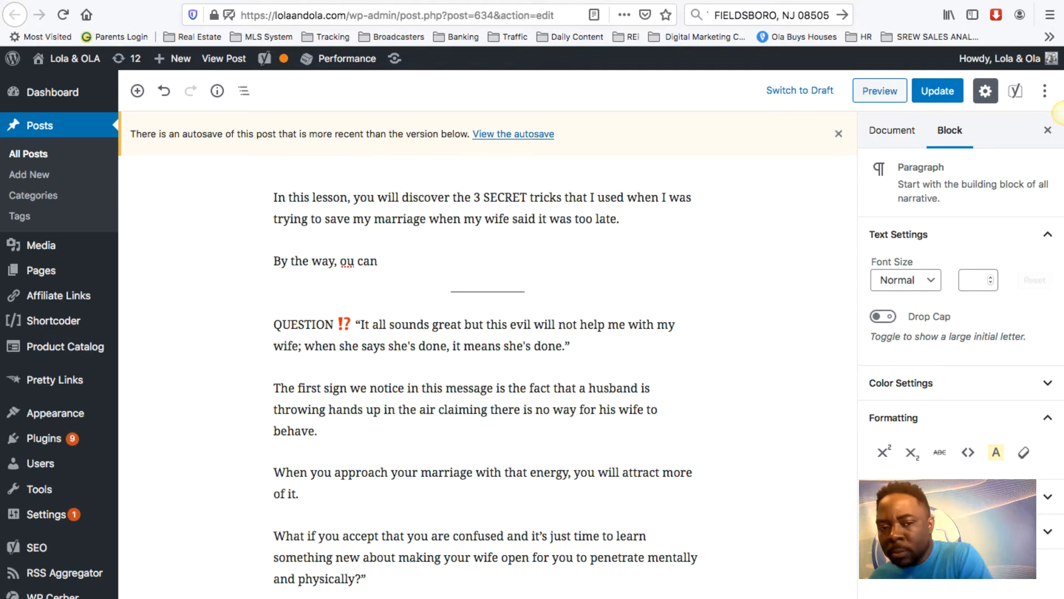
{"action": "key", "text": "BackSpace"}
{"action": "key", "text": "BackSpace"}
{"action": "key", "text": "BackSpace"}
{"action": "key", "text": "BackSpace"}
{"action": "key", "text": "BackSpace"}
{"action": "key", "text": "BackSpace"}
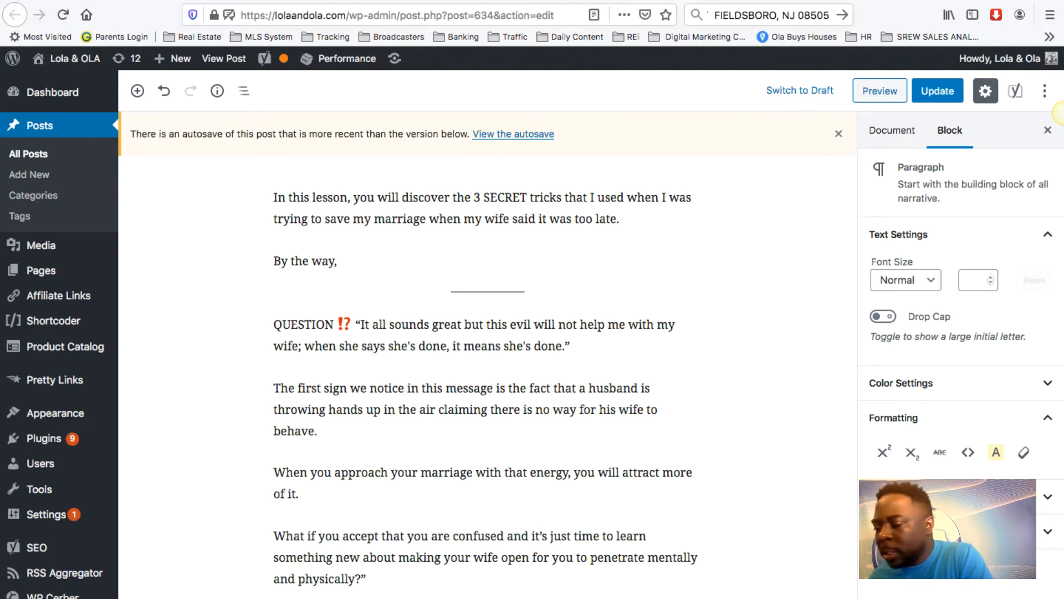
{"action": "type", "text": "you"}
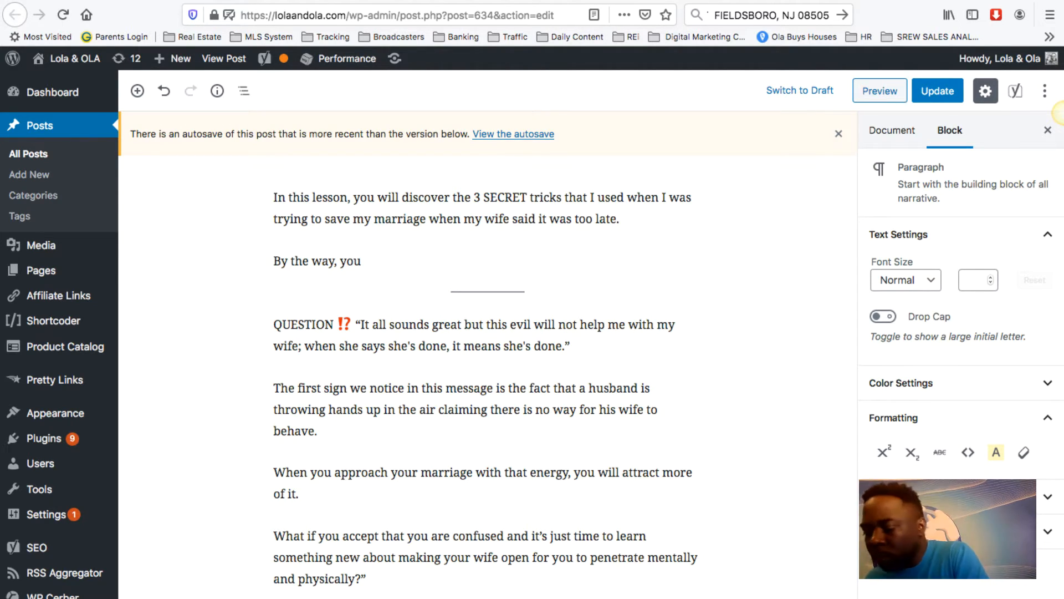
{"action": "type", "text": " can mas"}
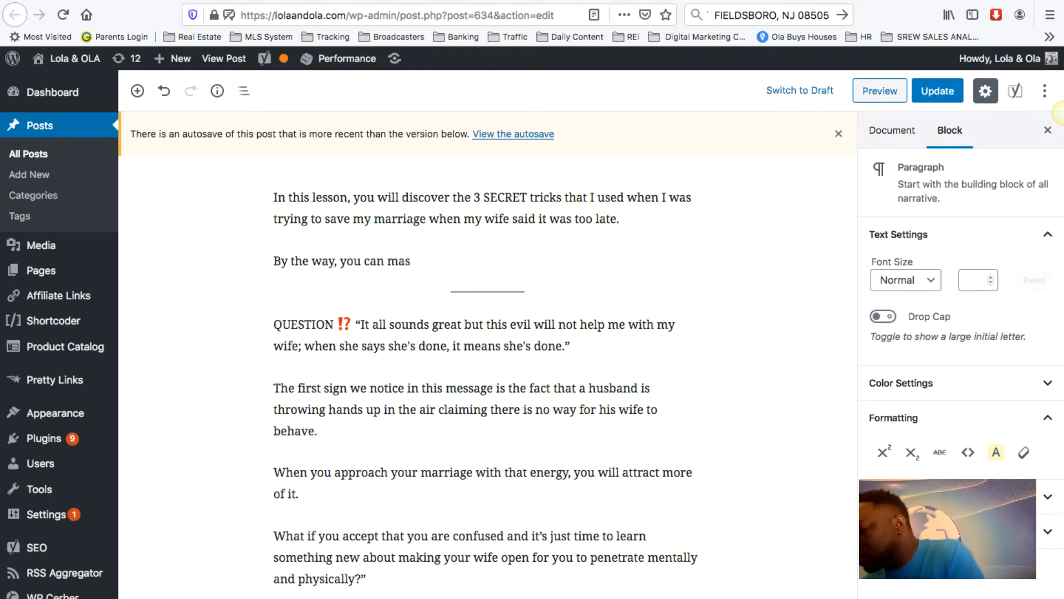
{"action": "type", "text": "ter the full"}
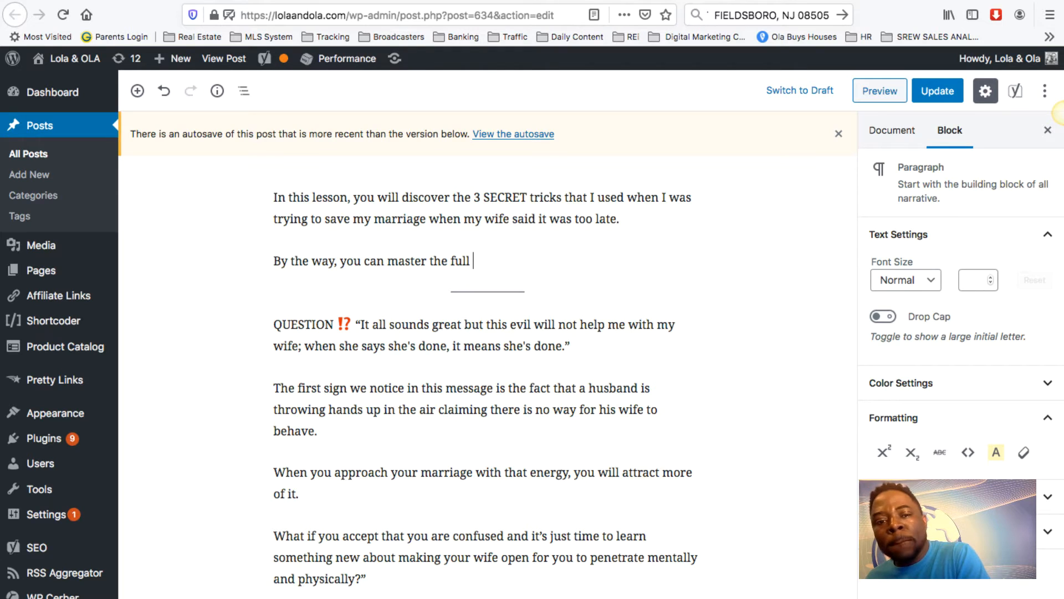
Continue the "By the way" paragraph with "methods by downloading our free book at".
{"action": "type", "text": "meth"}
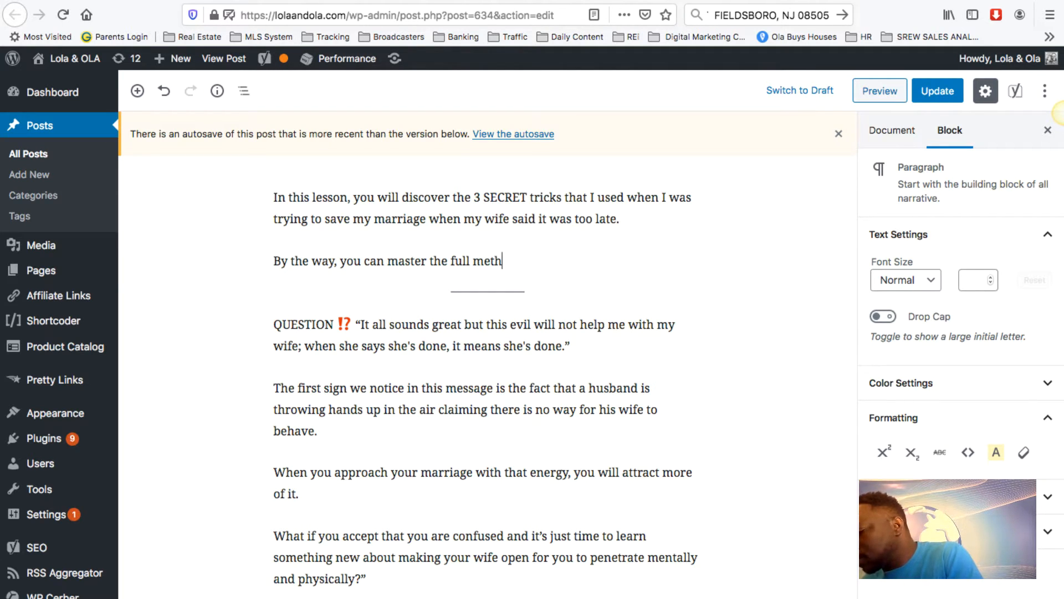
{"action": "type", "text": "ods f"}
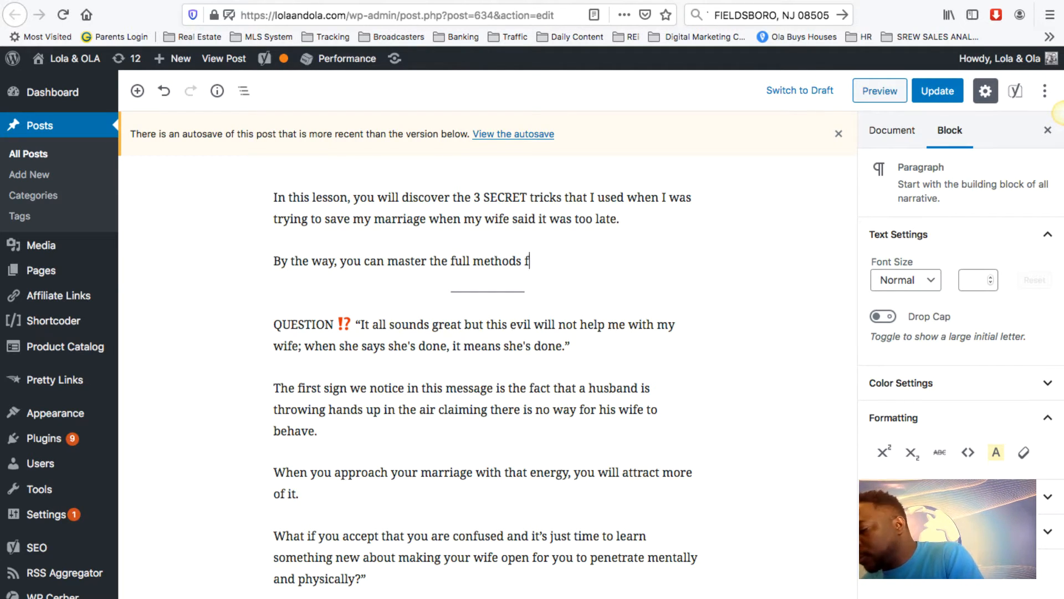
{"action": "type", "text": "rom"}
{"action": "key", "text": "BackSpace"}
{"action": "key", "text": "BackSpace"}
{"action": "key", "text": "BackSpace"}
{"action": "key", "text": "BackSpace"}
{"action": "key", "text": "BackSpace"}
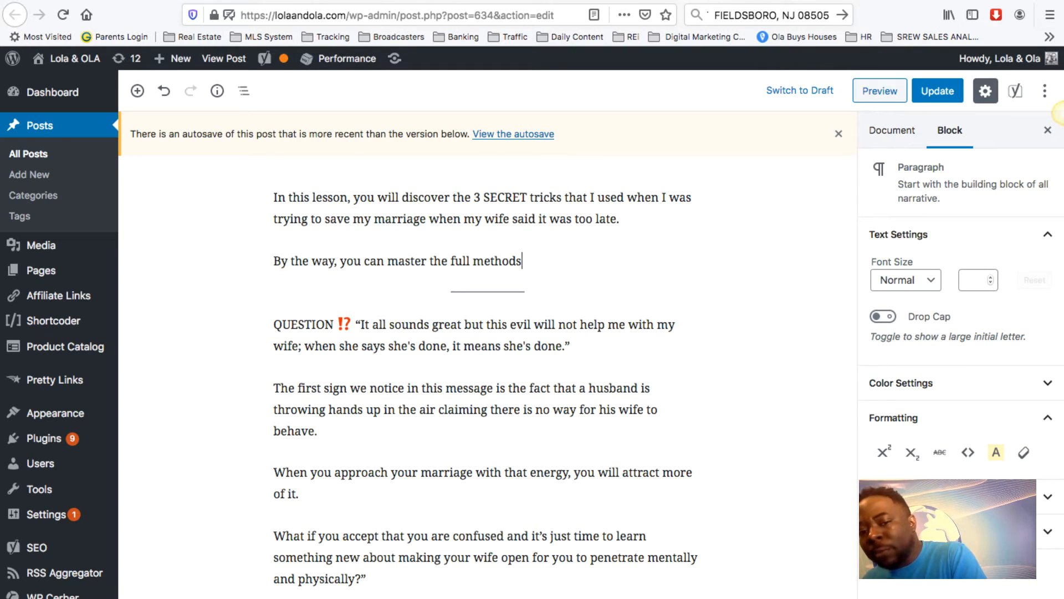
{"action": "type", "text": "by downl"}
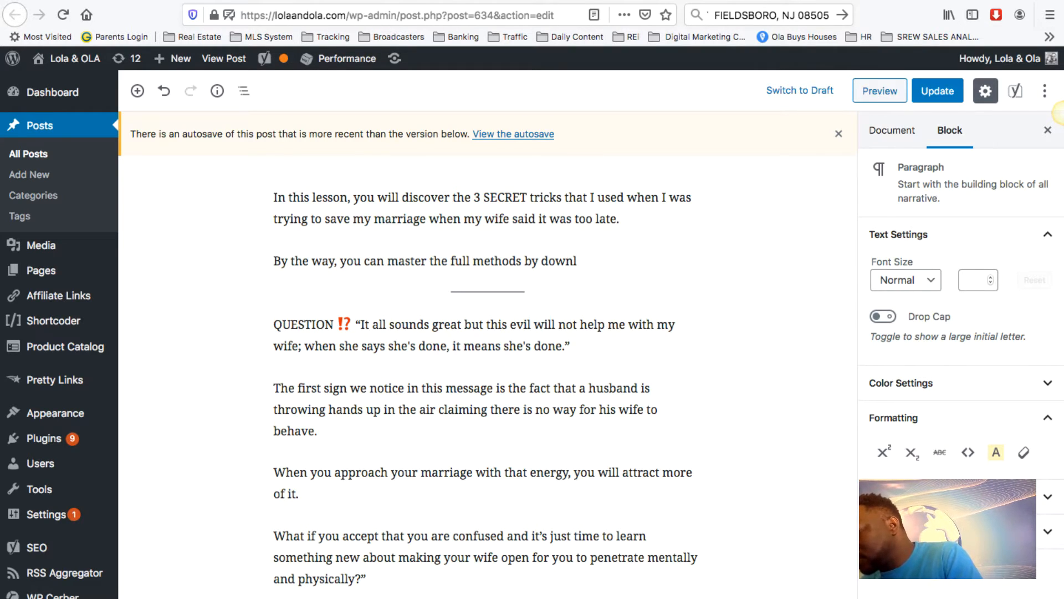
{"action": "type", "text": "oading o"}
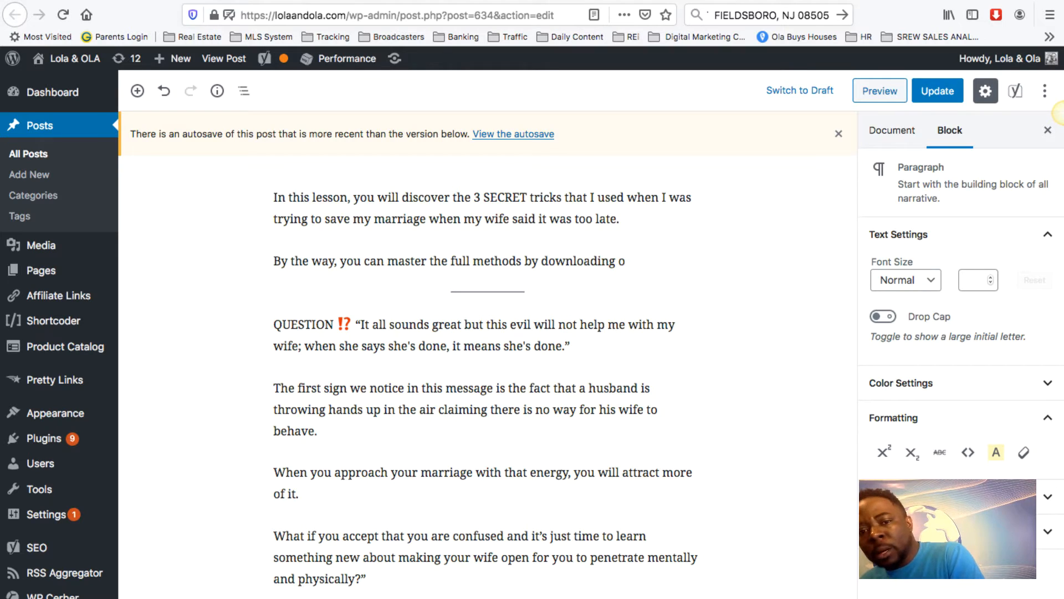
{"action": "type", "text": "ur free"}
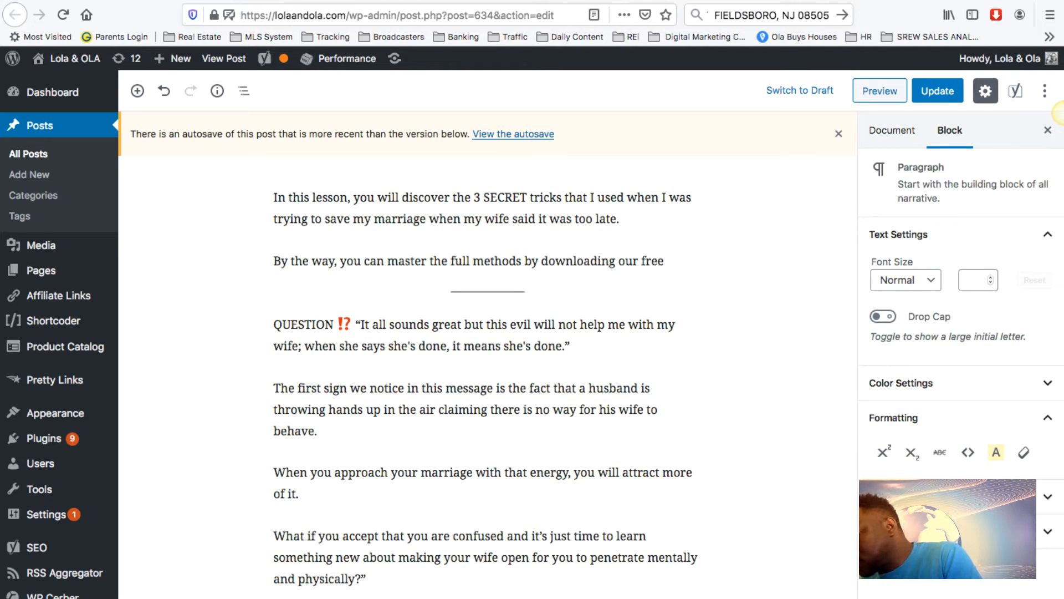
{"action": "type", "text": " book at"}
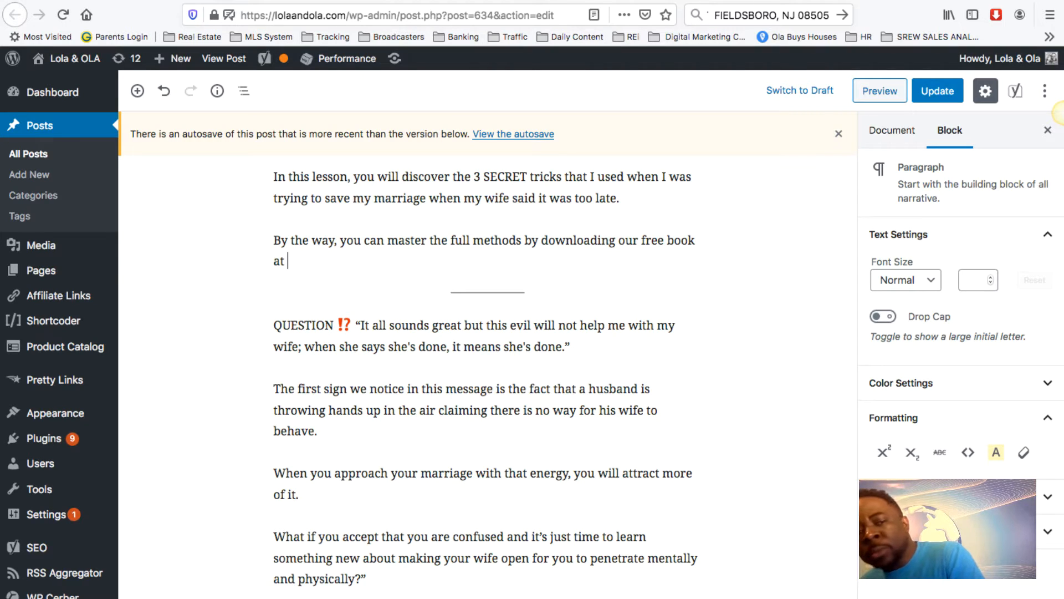
{"action": "type", "text": " www"}
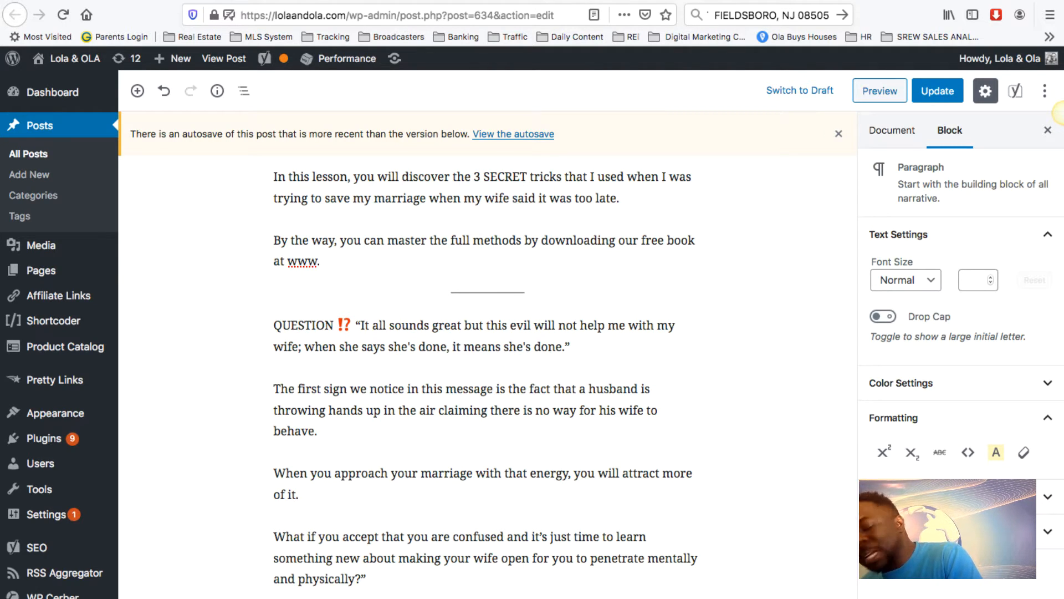
{"action": "type", "text": ".Get"}
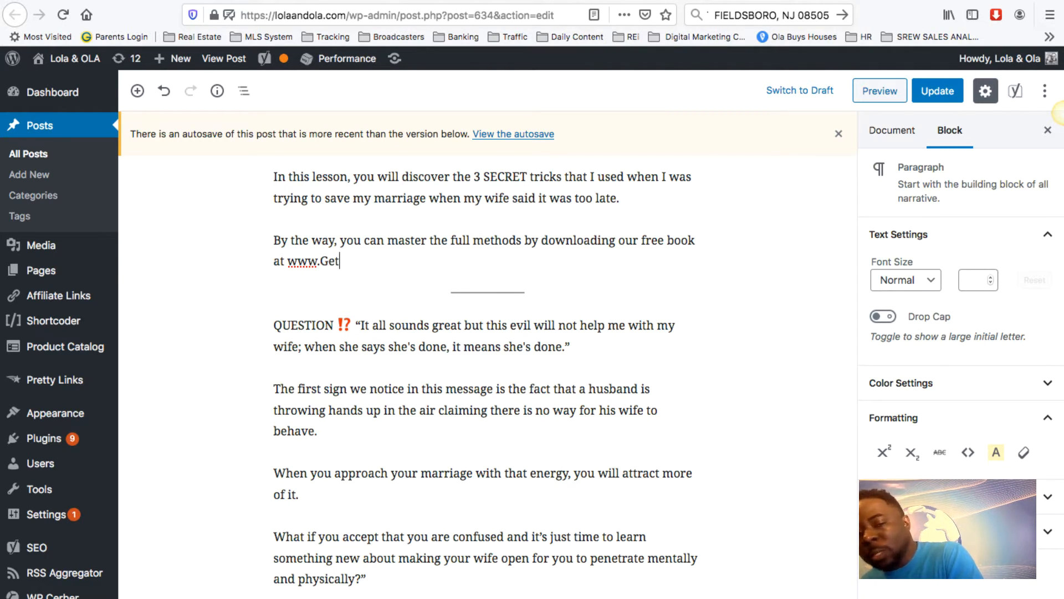
{"action": "type", "text": "Marra"}
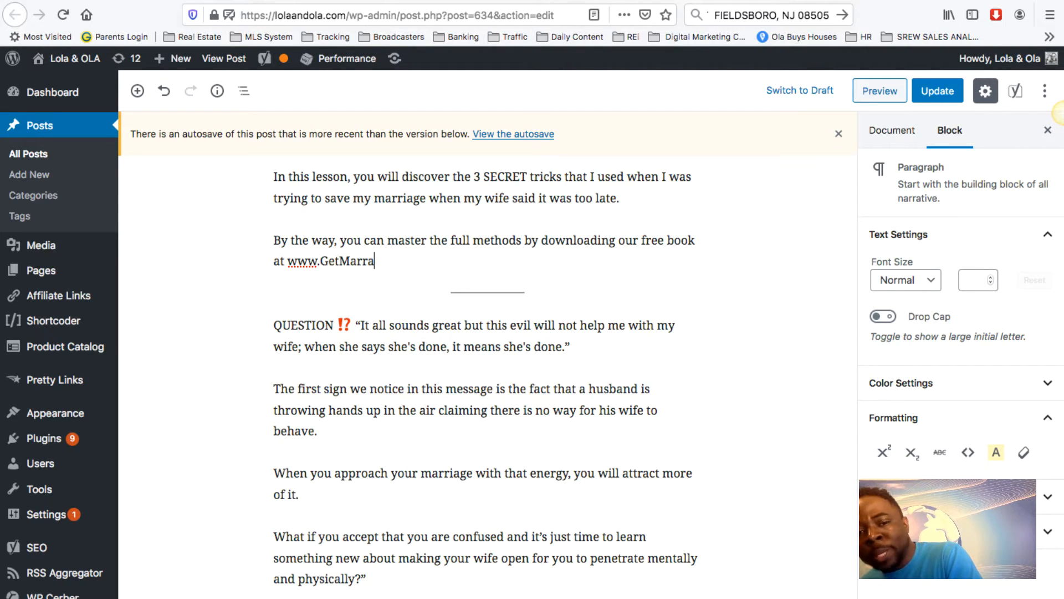
{"action": "key", "text": "BackSpace"}
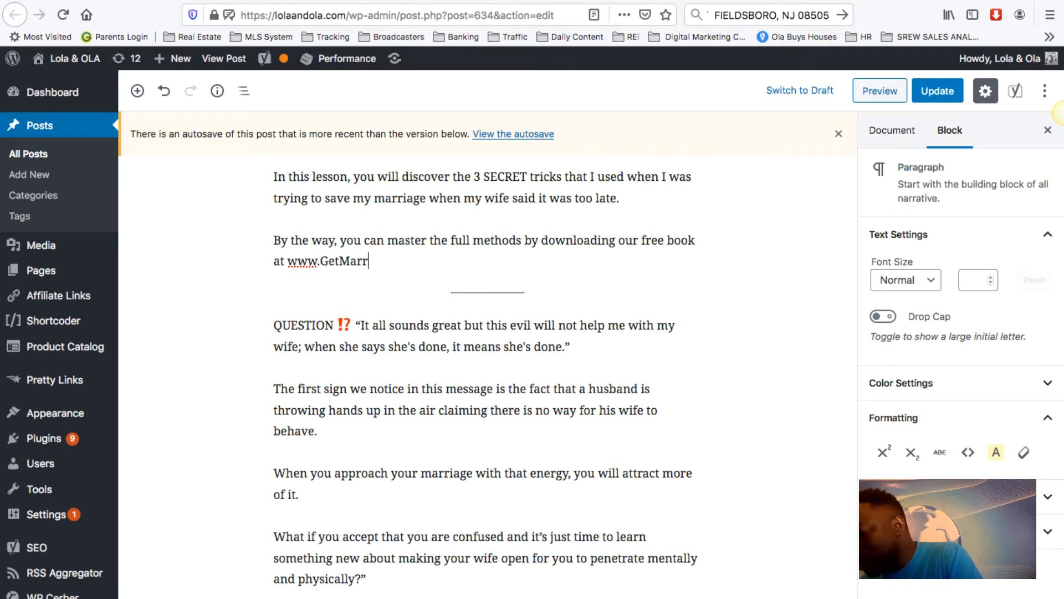
{"action": "key", "text": "BackSpace"}
{"action": "key", "text": "BackSpace"}
{"action": "key", "text": "BackSpace"}
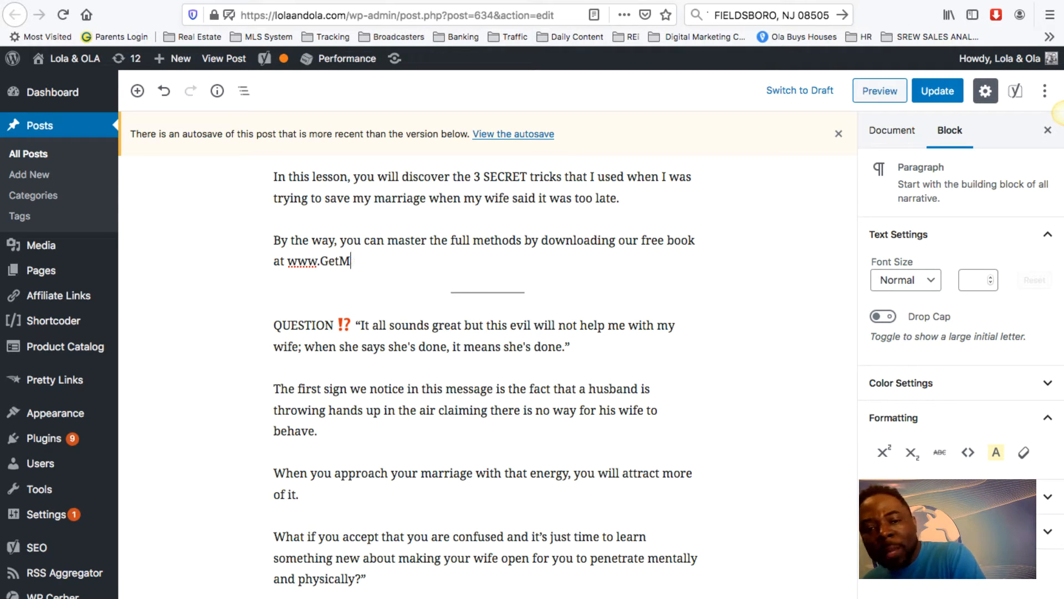
{"action": "type", "text": "yMarriage"}
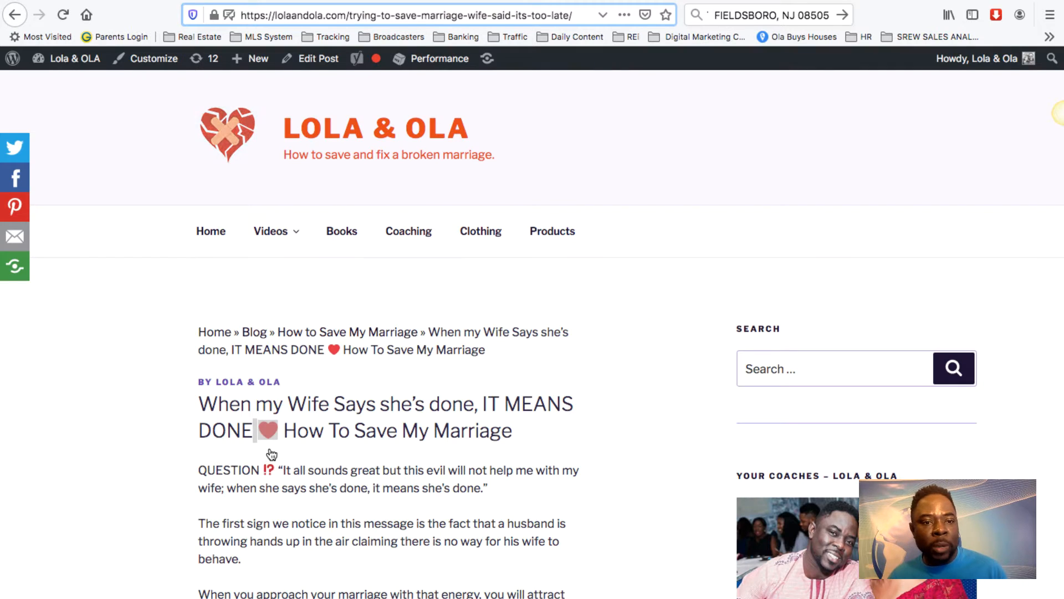
Open the Lola & Ola home page in a new tab from the published post, and complete the paragraph's web address with ".com".
{"action": "right_click", "coordinate": [236, 130]}
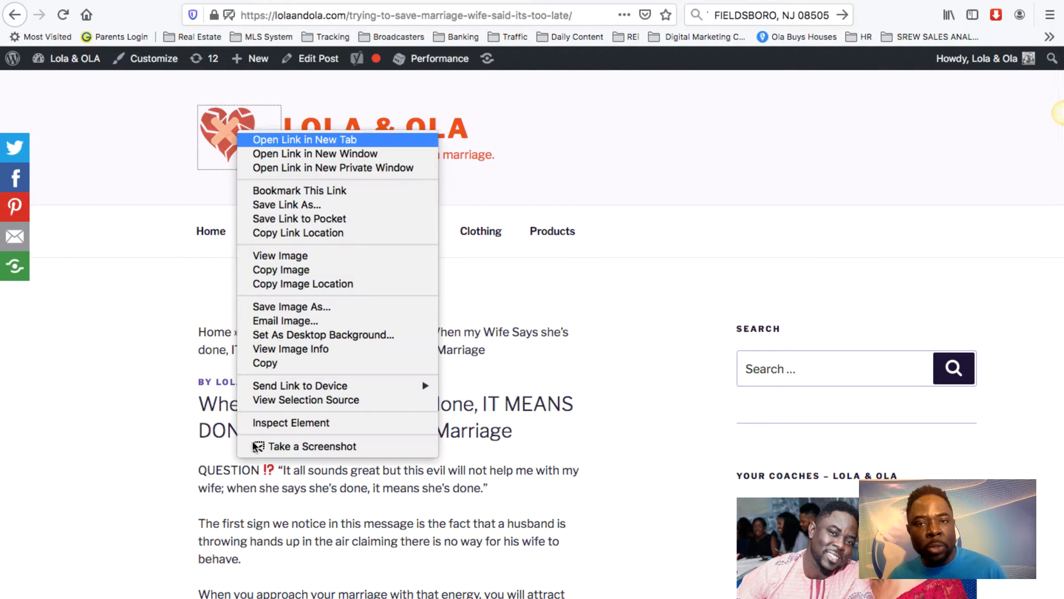
{"action": "left_click", "coordinate": [252, 140]}
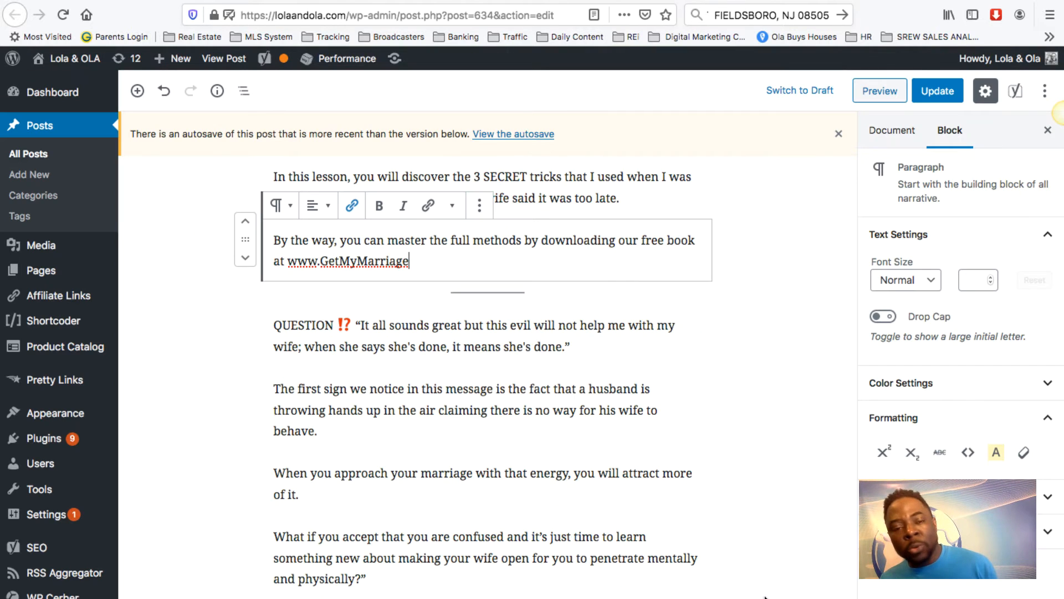
{"action": "type", "text": "."}
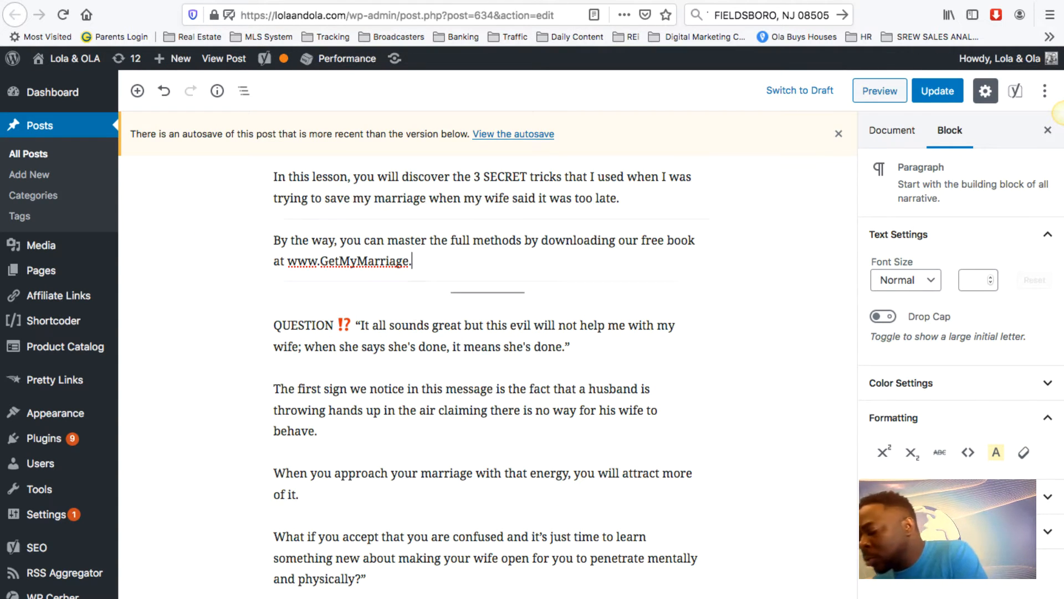
{"action": "type", "text": "com"}
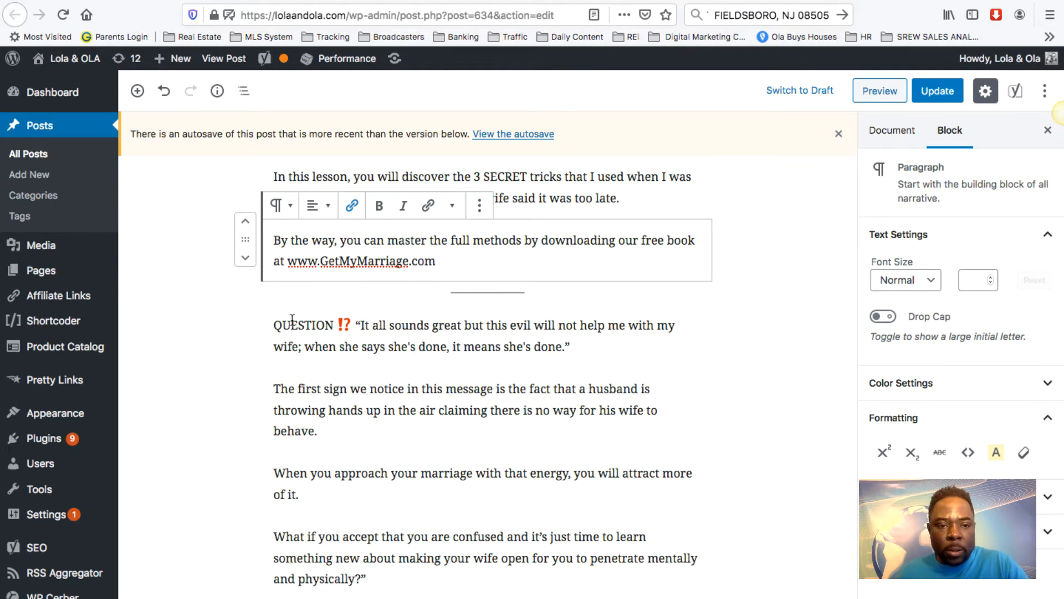
{"action": "left_click_drag", "start_coordinate": [292, 320], "coordinate": [432, 318]}
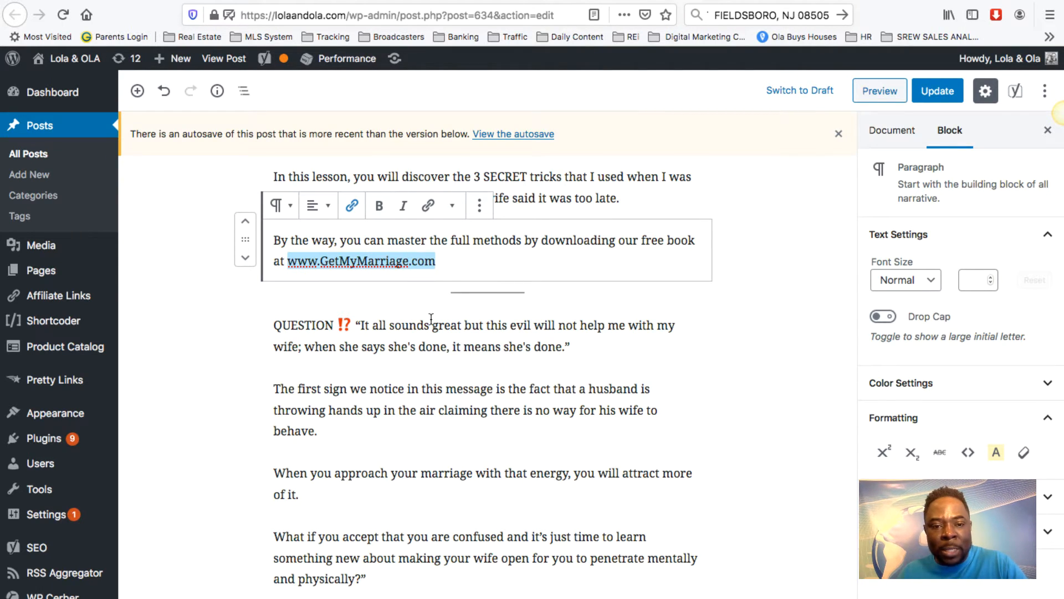
{"action": "right_click", "coordinate": [426, 317]}
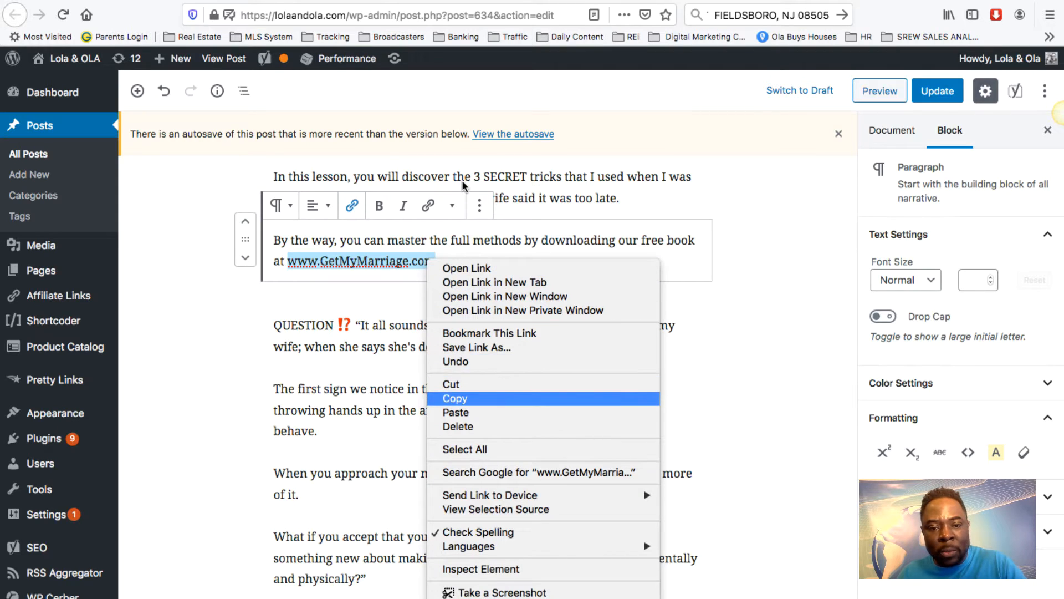
{"action": "left_click", "coordinate": [460, 395]}
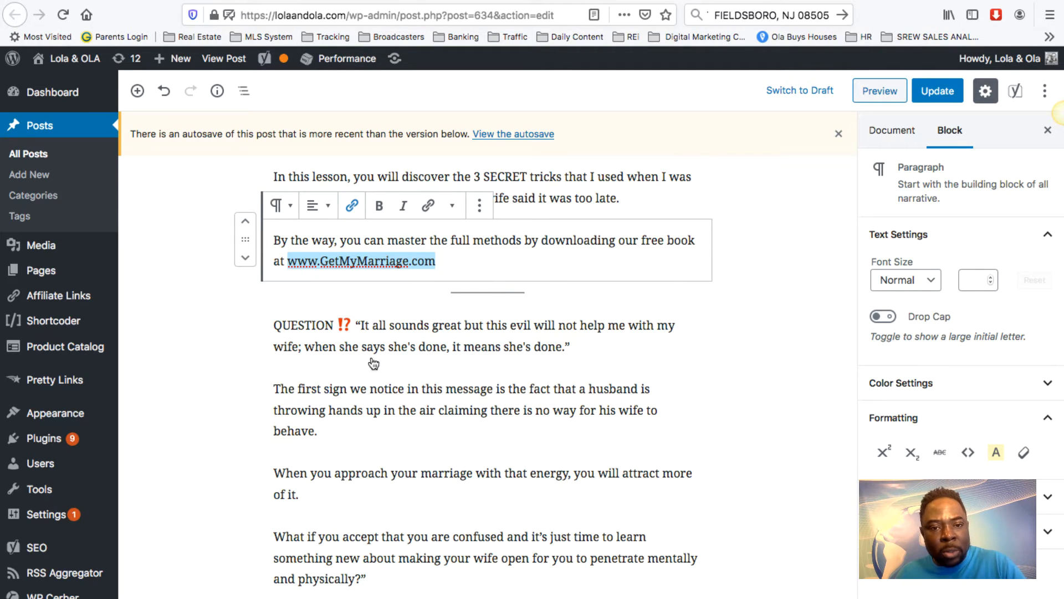
{"action": "key", "text": "super+k"}
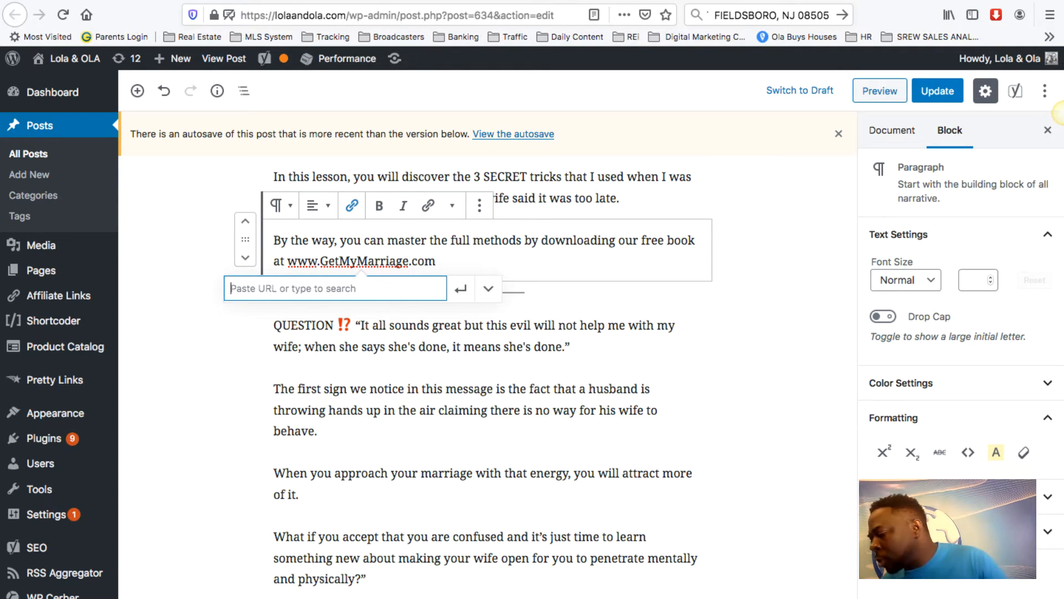
{"action": "type", "text": "http"}
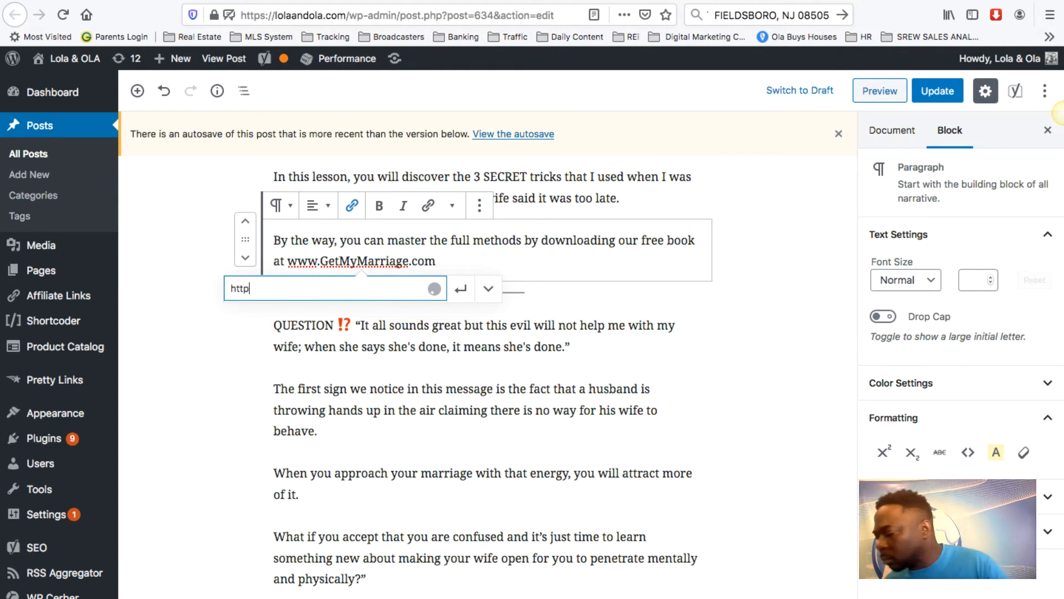
{"action": "type", "text": "://"}
{"action": "key", "text": "super+v"}
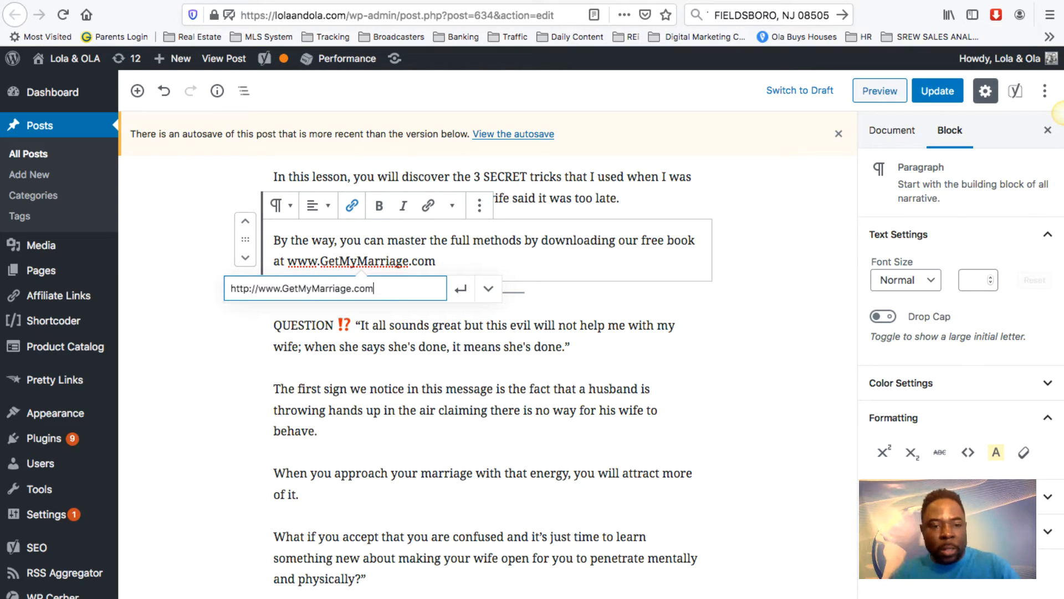
{"action": "left_click", "coordinate": [485, 294]}
{"action": "left_click", "coordinate": [249, 322]}
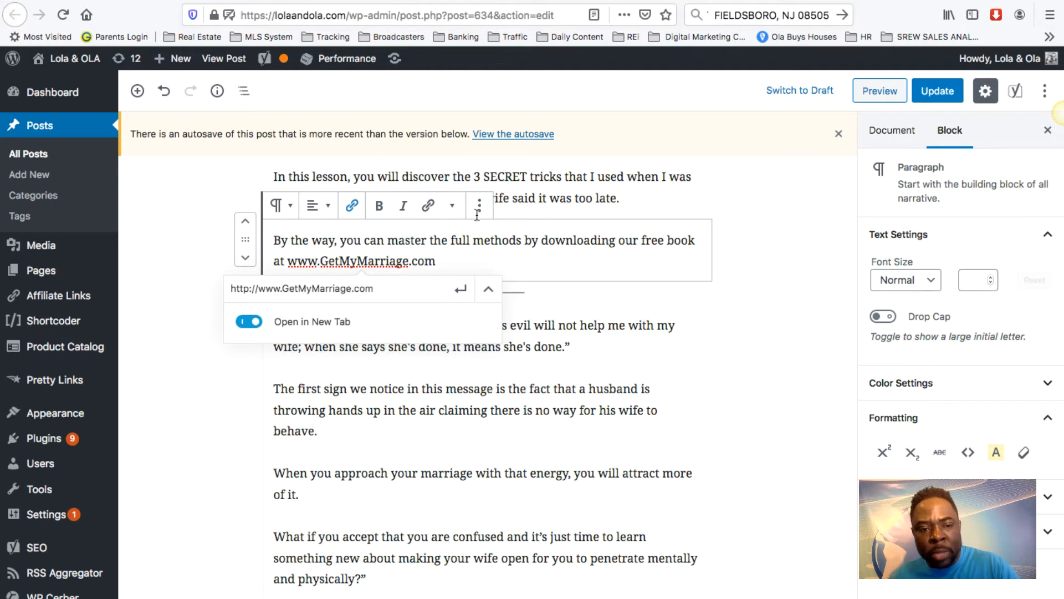
{"action": "left_click", "coordinate": [462, 289]}
{"action": "left_click", "coordinate": [540, 218]}
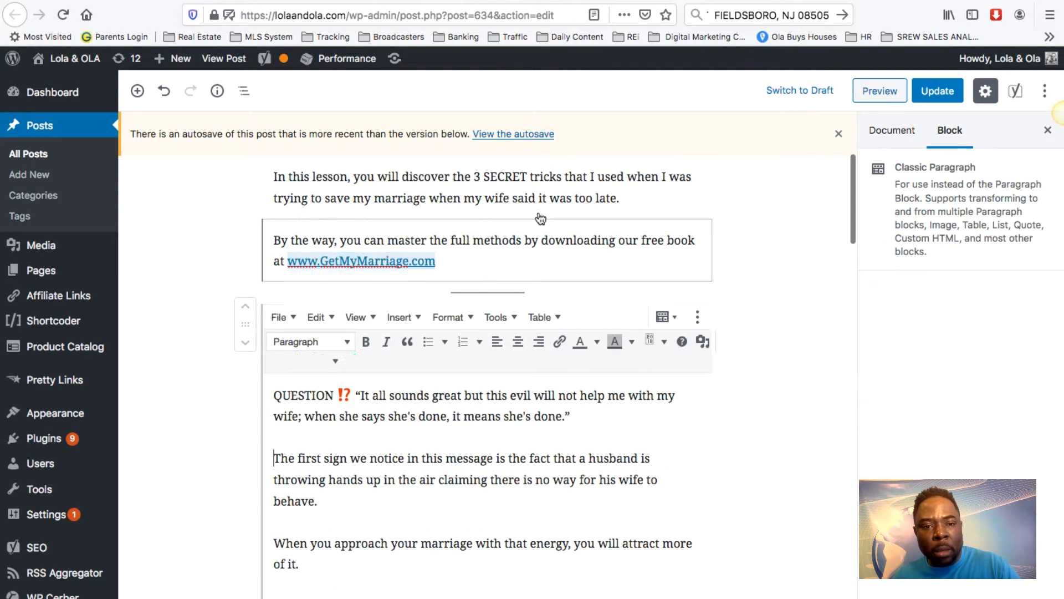
Insert a separator between the opening paragraph and the "By the way" paragraph.
{"action": "left_click", "coordinate": [487, 218]}
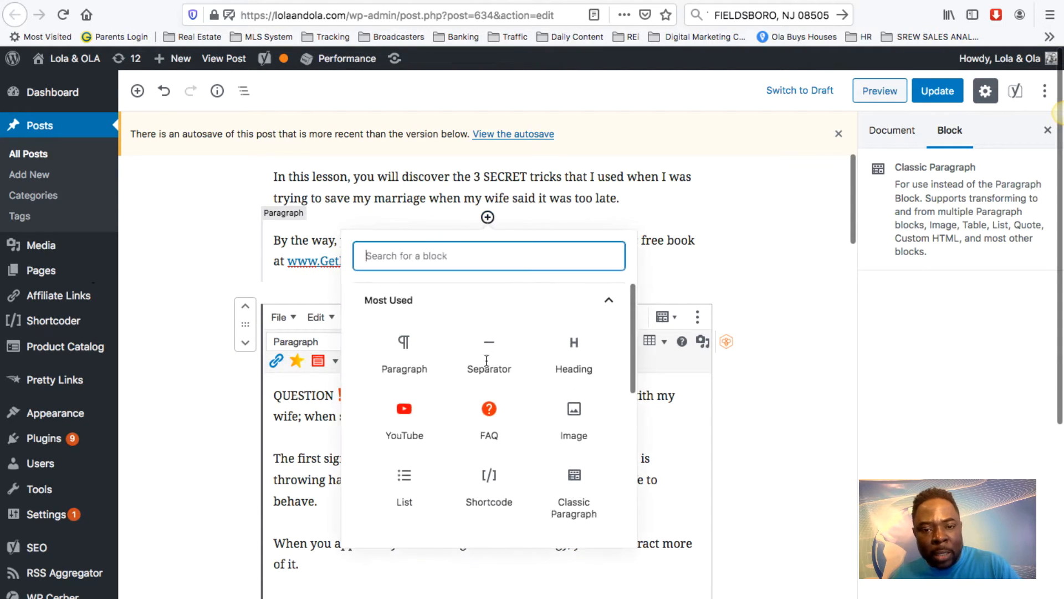
{"action": "left_click", "coordinate": [487, 360]}
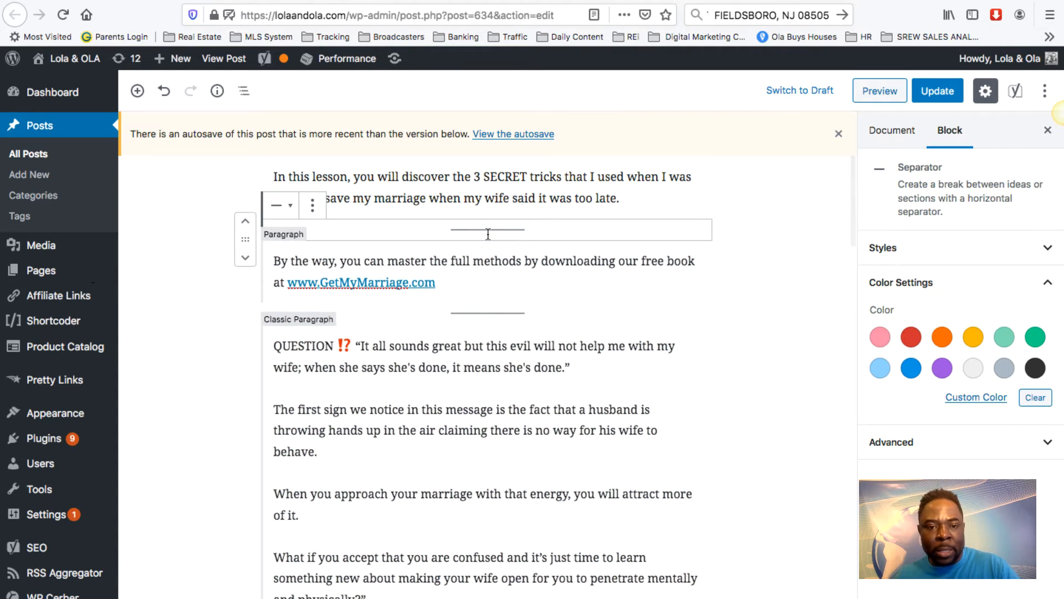
{"action": "left_click", "coordinate": [499, 452]}
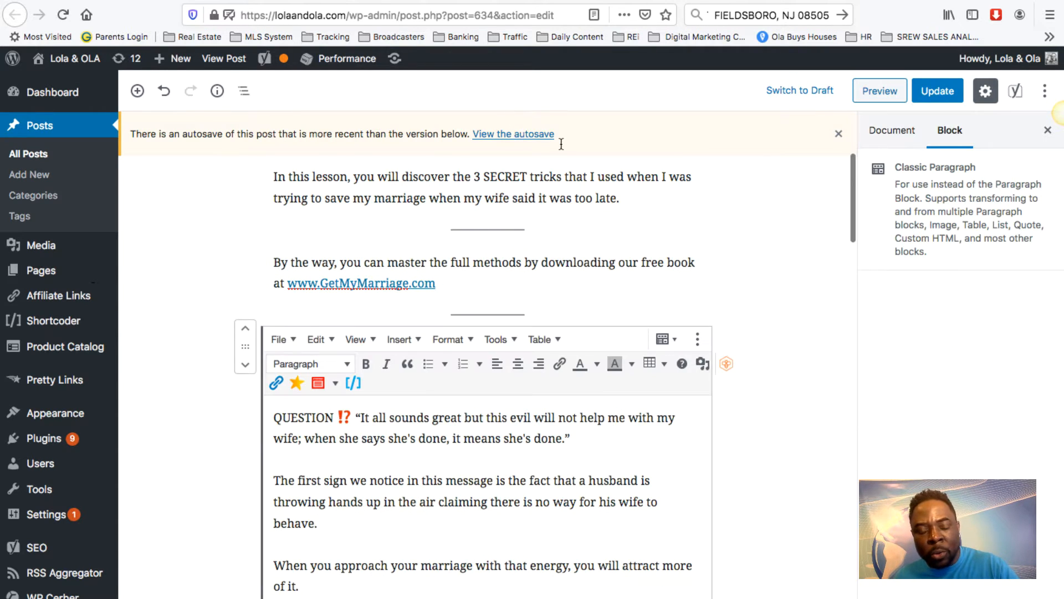
Review the updated Yoast SEO analysis, checking the remaining problems and the good results for the keyphrase.
{"action": "scroll", "coordinate": [561, 118], "scroll_direction": "down", "scroll_amount": 15}
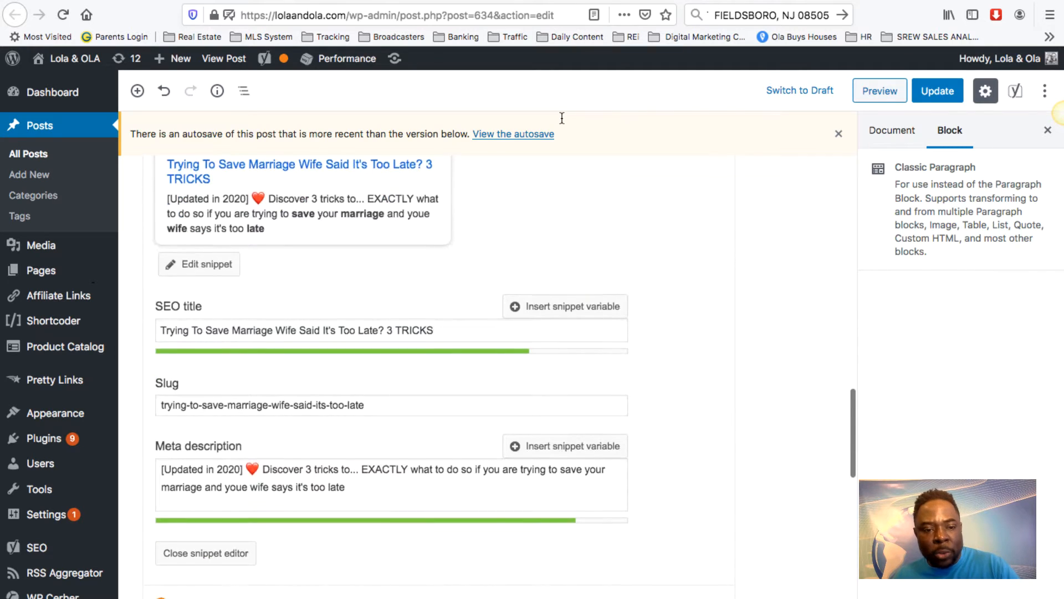
{"action": "scroll", "coordinate": [562, 119], "scroll_direction": "down", "scroll_amount": 7}
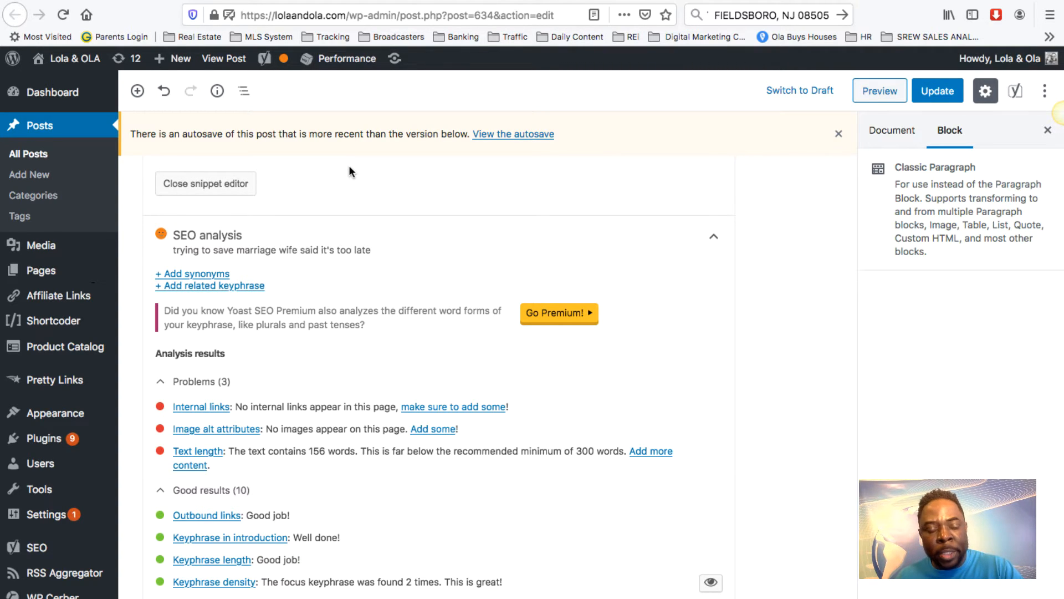
{"action": "scroll", "coordinate": [348, 165], "scroll_direction": "up", "scroll_amount": 5}
{"action": "scroll", "coordinate": [348, 165], "scroll_direction": "down", "scroll_amount": 4}
{"action": "scroll", "coordinate": [349, 167], "scroll_direction": "down", "scroll_amount": 1}
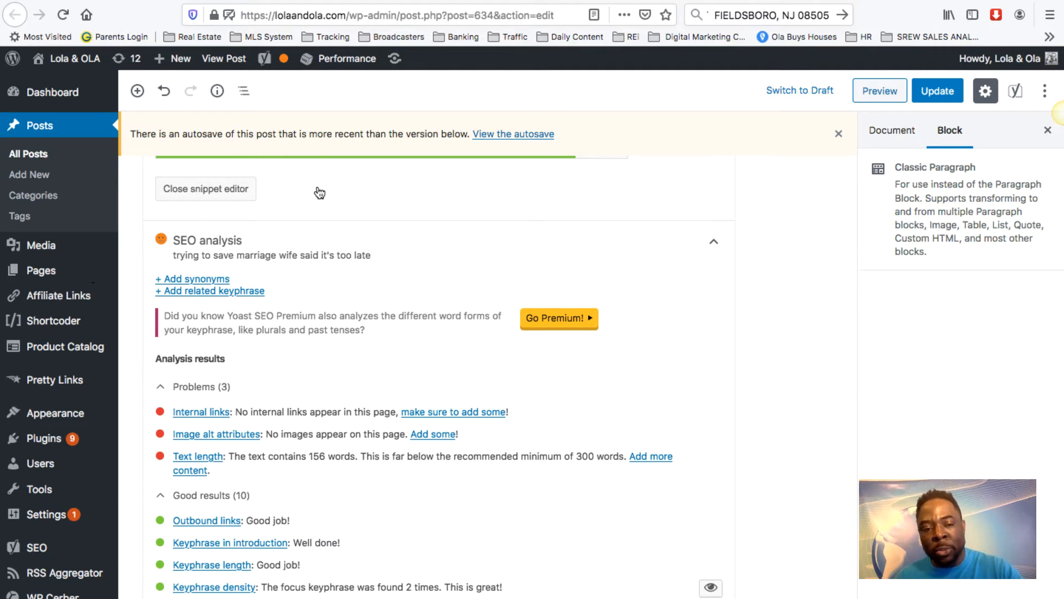
{"action": "scroll", "coordinate": [301, 137], "scroll_direction": "up", "scroll_amount": 1}
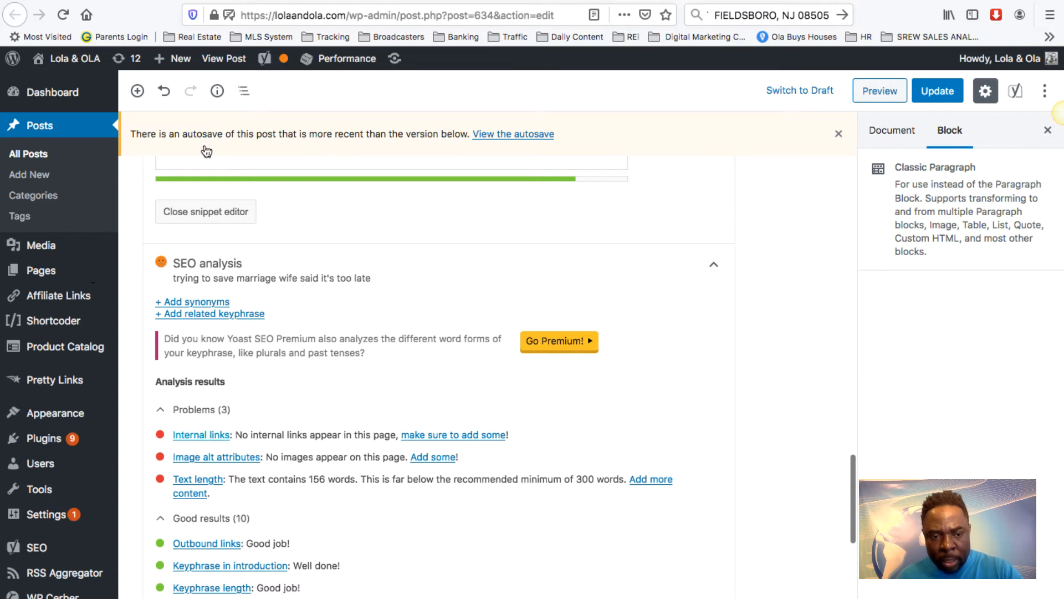
Italicize the quoted reader's message after "QUESTION" in the classic paragraph block.
{"action": "scroll", "coordinate": [207, 151], "scroll_direction": "up", "scroll_amount": 4}
{"action": "scroll", "coordinate": [206, 151], "scroll_direction": "up", "scroll_amount": 15}
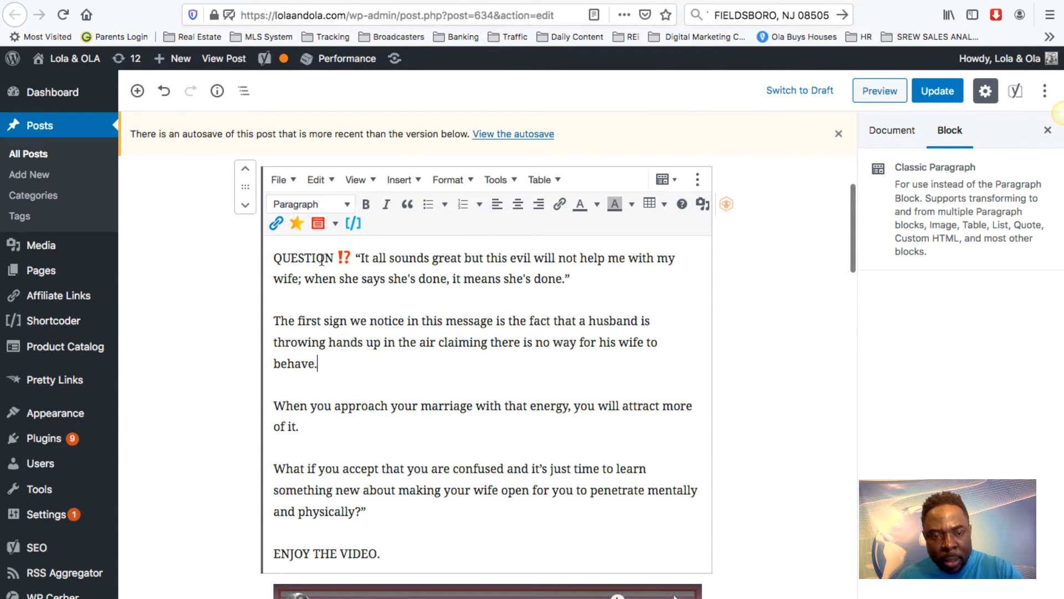
{"action": "scroll", "coordinate": [322, 261], "scroll_direction": "up", "scroll_amount": 2}
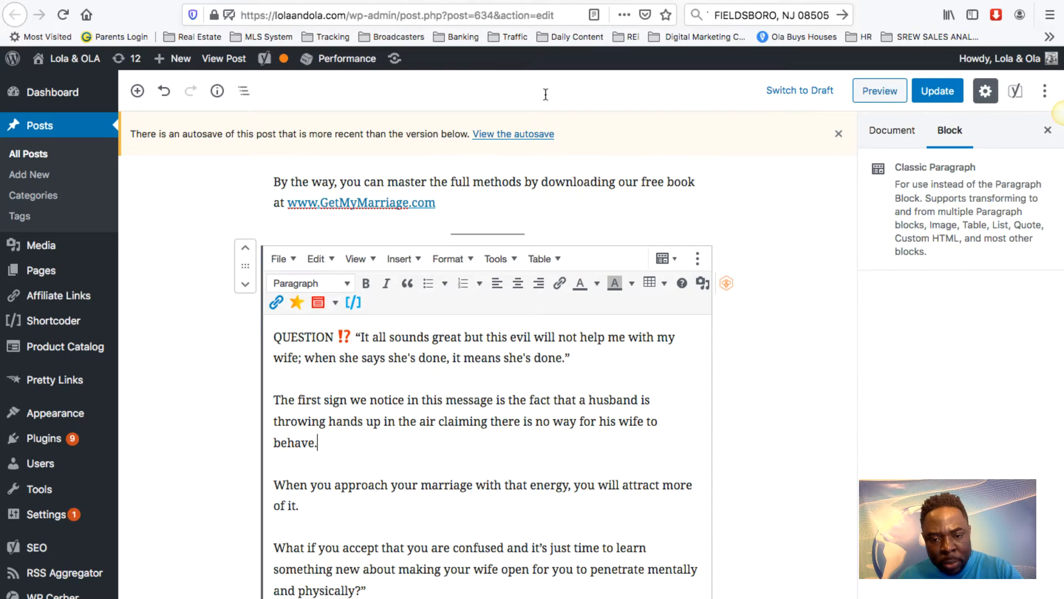
{"action": "scroll", "coordinate": [549, 94], "scroll_direction": "down", "scroll_amount": 2}
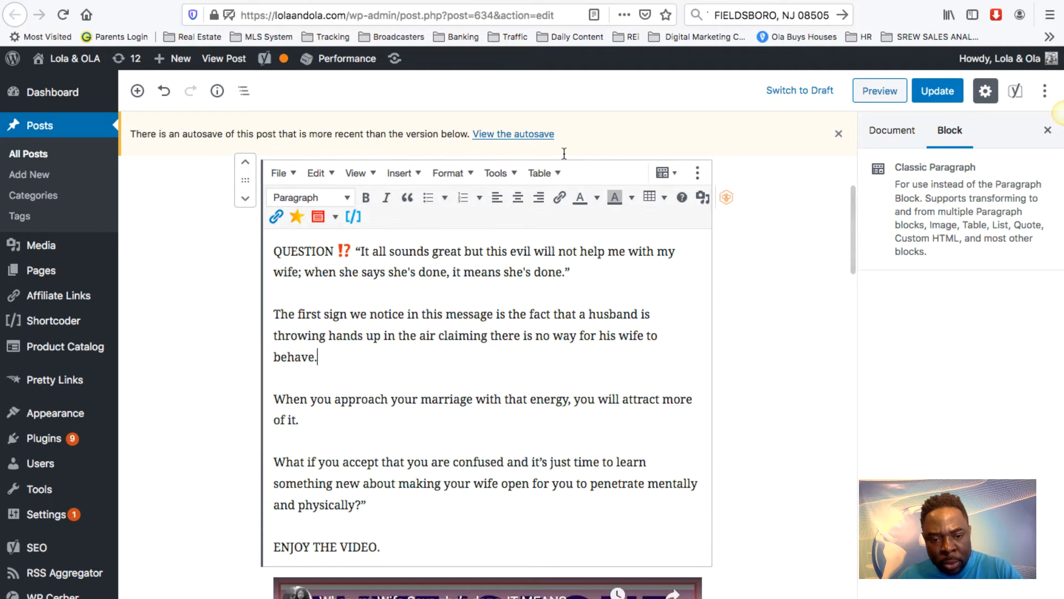
{"action": "scroll", "coordinate": [456, 78], "scroll_direction": "up", "scroll_amount": 2}
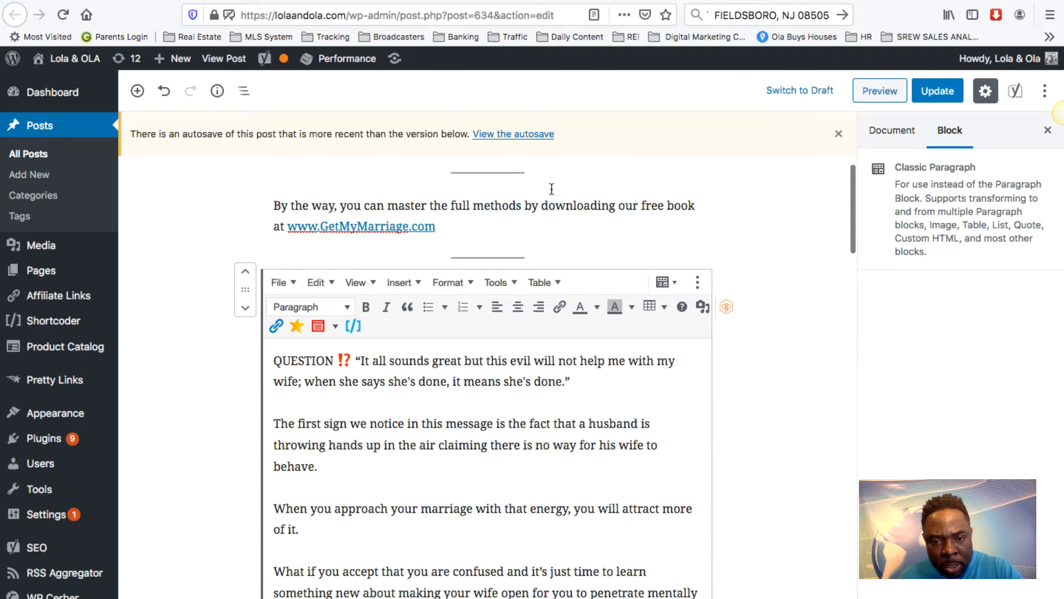
{"action": "mouse_move", "coordinate": [571, 383]}
{"action": "left_mouse_down"}
{"action": "mouse_move", "coordinate": [461, 360]}
{"action": "mouse_move", "coordinate": [355, 361]}
{"action": "left_mouse_up"}
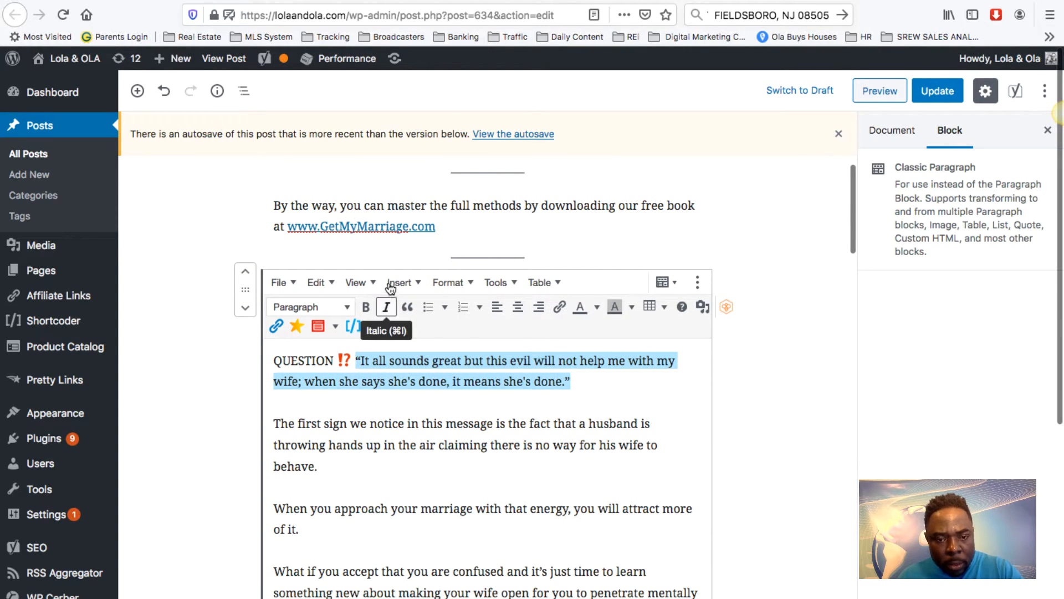
{"action": "left_click", "coordinate": [387, 306]}
{"action": "left_click", "coordinate": [427, 118]}
Insert "saving" before "your marriage" in the sentence starting "When you approach".
{"action": "scroll", "coordinate": [428, 119], "scroll_direction": "down", "scroll_amount": 3}
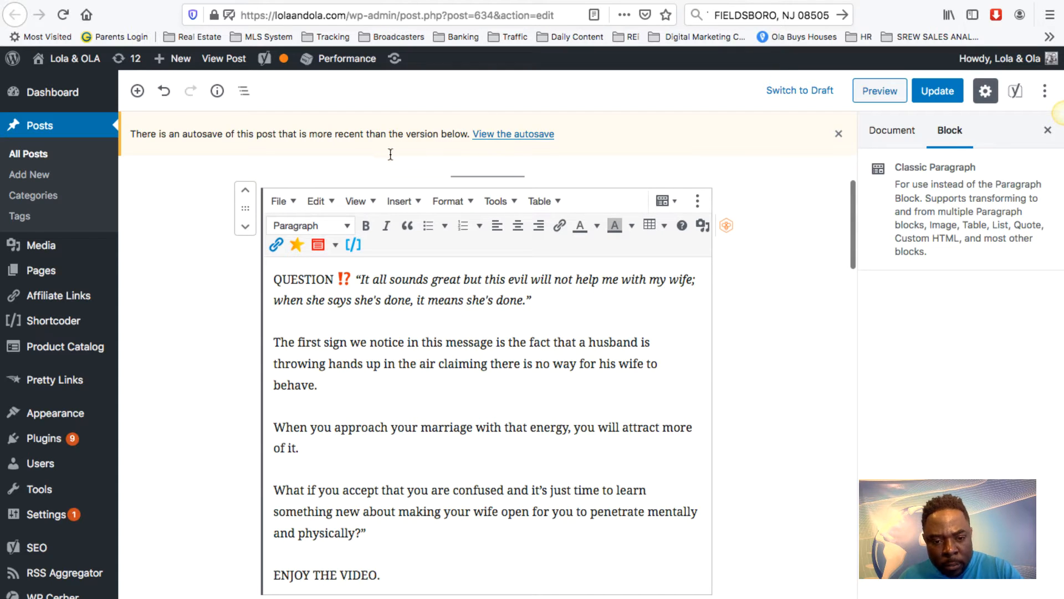
{"action": "left_click", "coordinate": [392, 427]}
{"action": "type", "text": "savin"}
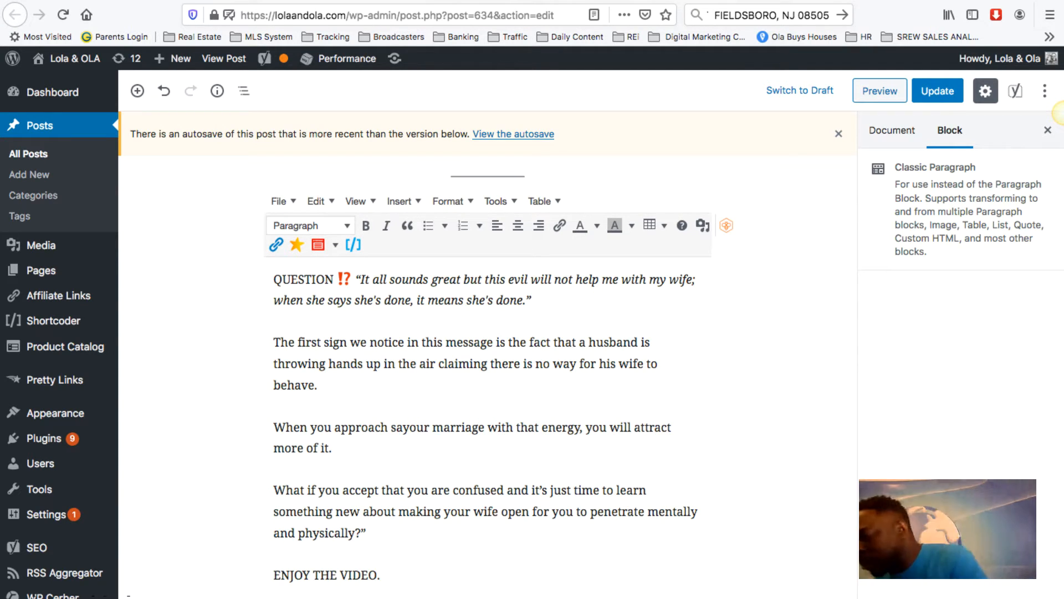
{"action": "type", "text": "g"}
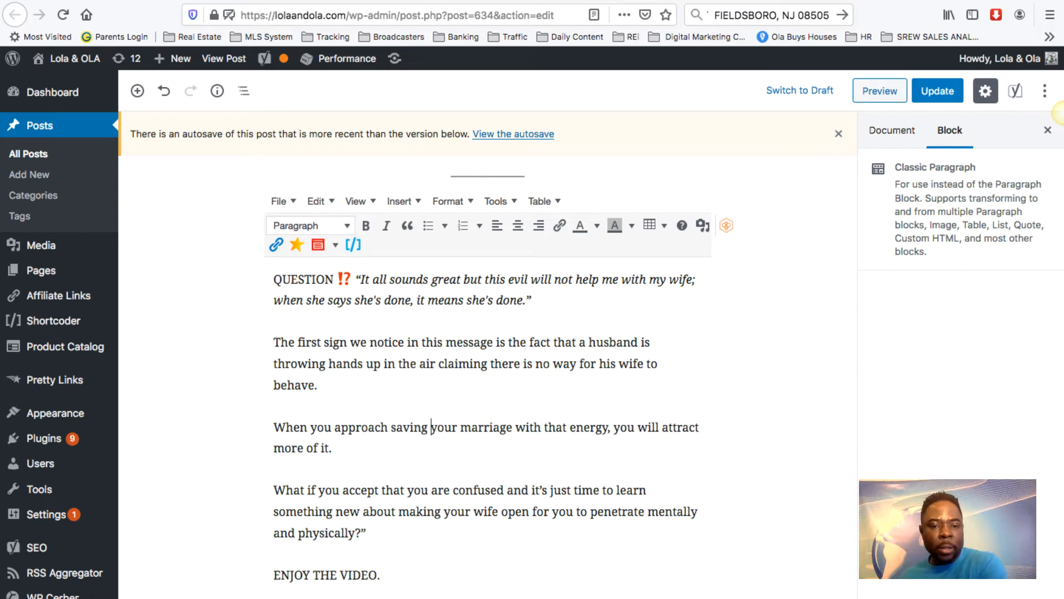
{"action": "left_click", "coordinate": [397, 427]}
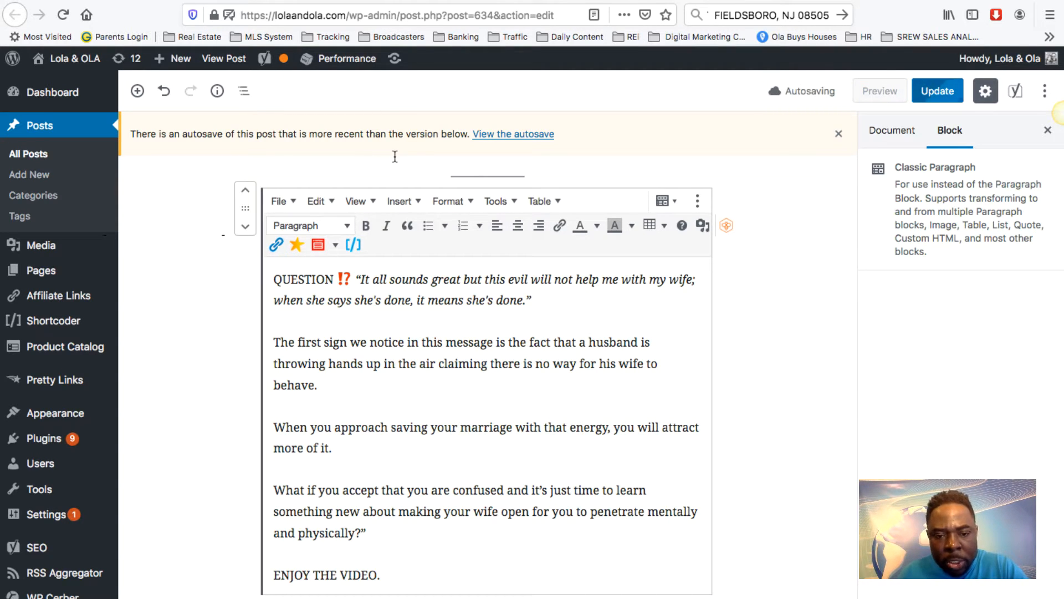
{"action": "key", "text": "Left"}
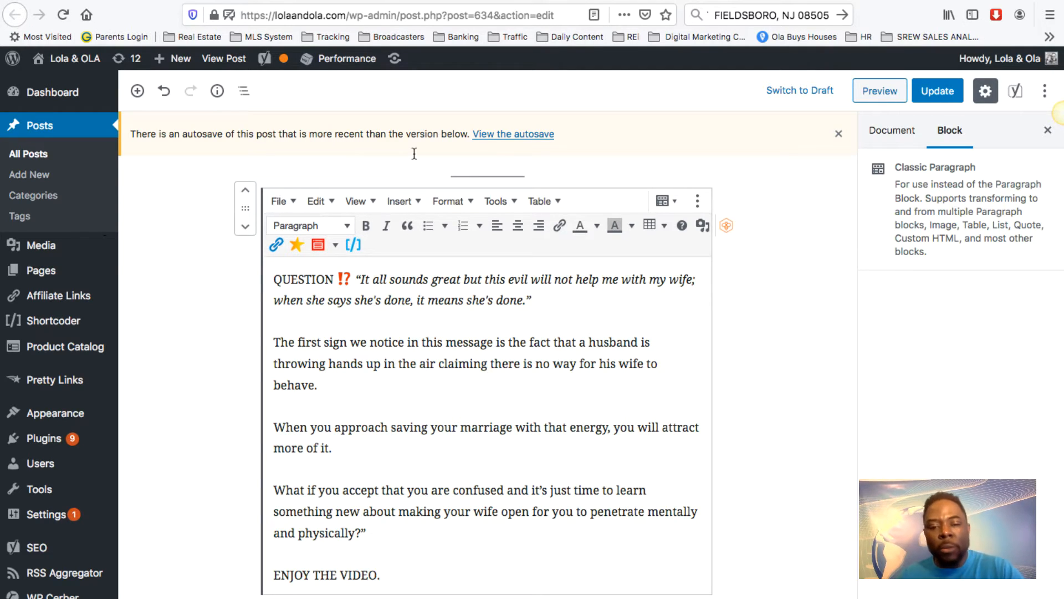
Copy the phrase "saving your marriage" from the sentence starting "When you approach".
{"action": "left_click_drag", "start_coordinate": [391, 155], "coordinate": [511, 156]}
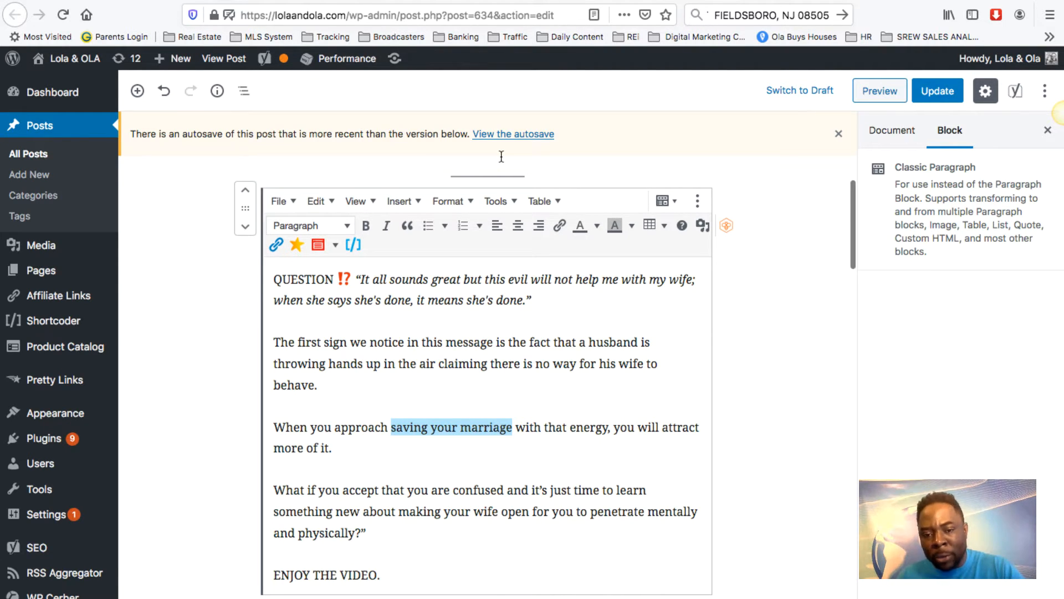
{"action": "right_click", "coordinate": [501, 157]}
{"action": "left_click", "coordinate": [530, 438]}
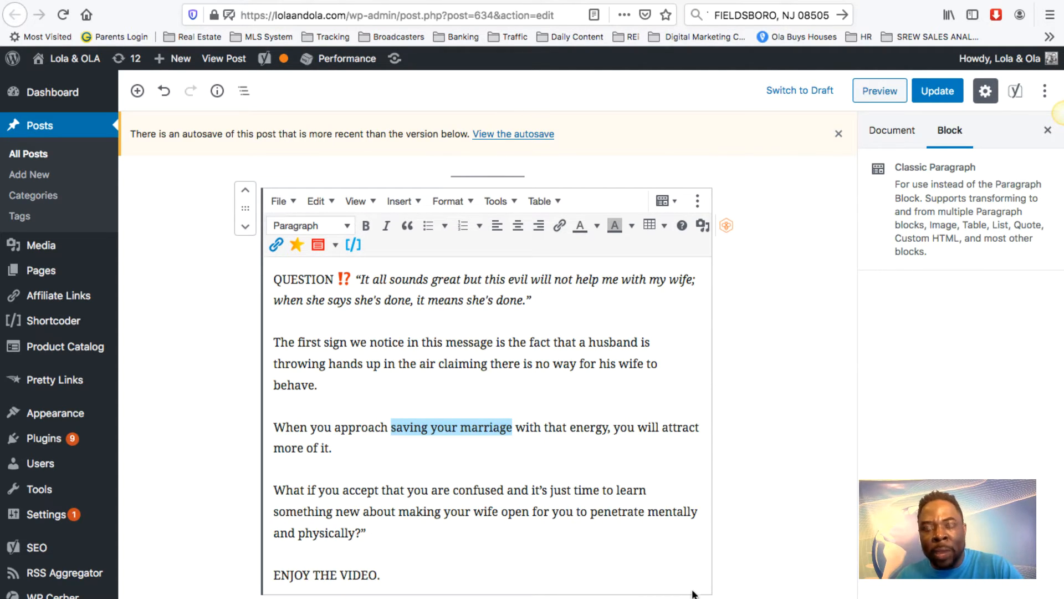
Search Google in a new browser tab for "sites:lolaandola.com saving your marriage".
{"action": "key", "text": "ctrl+Tab"}
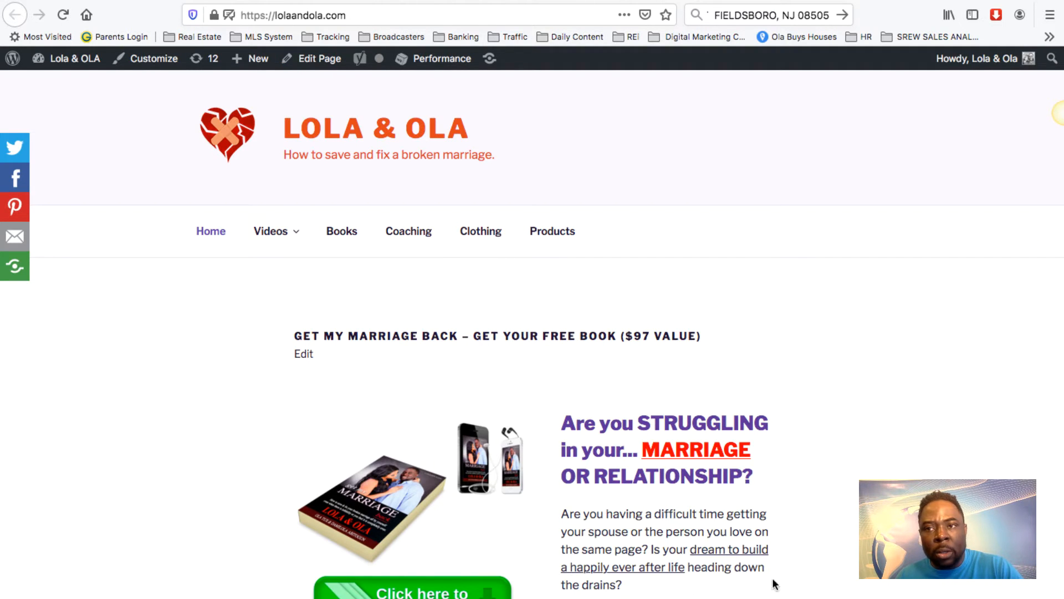
{"action": "key", "text": "ctrl+t"}
{"action": "key", "text": "ctrl+k"}
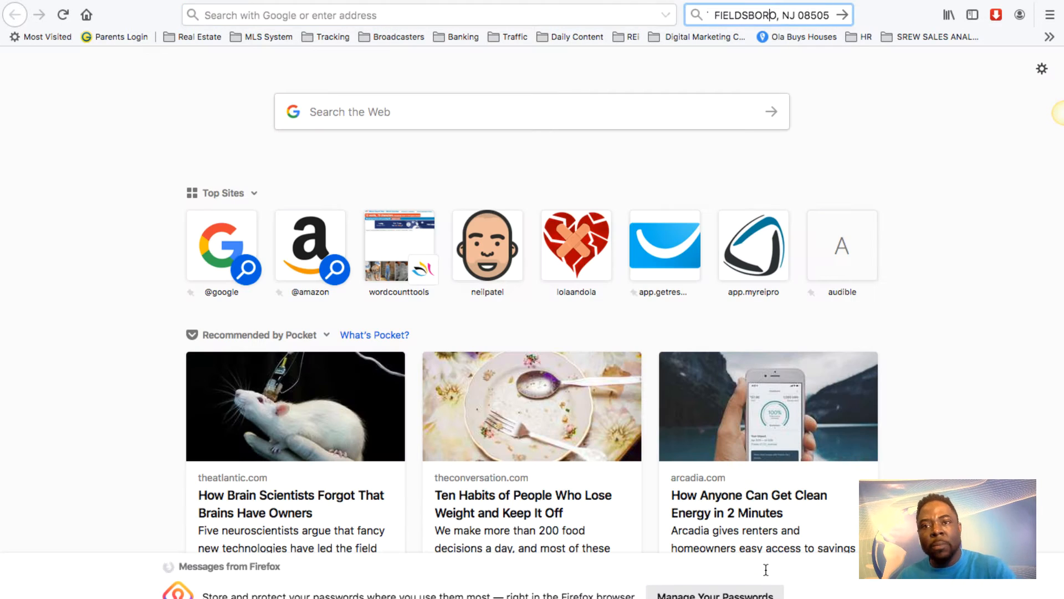
{"action": "type", "text": "sire"}
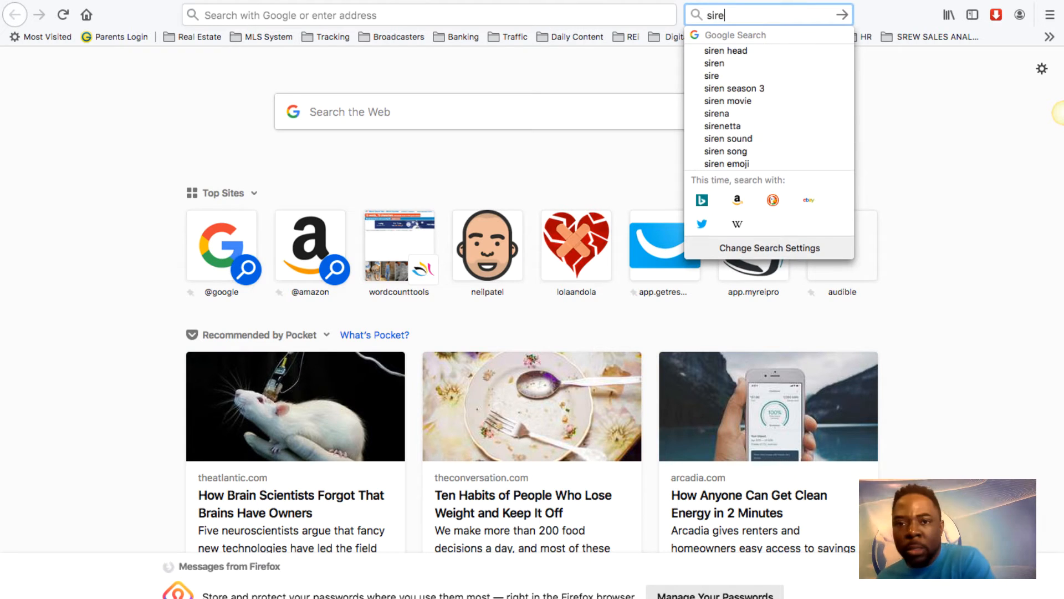
{"action": "key", "text": "BackSpace"}
{"action": "key", "text": "BackSpace"}
{"action": "type", "text": "tes"}
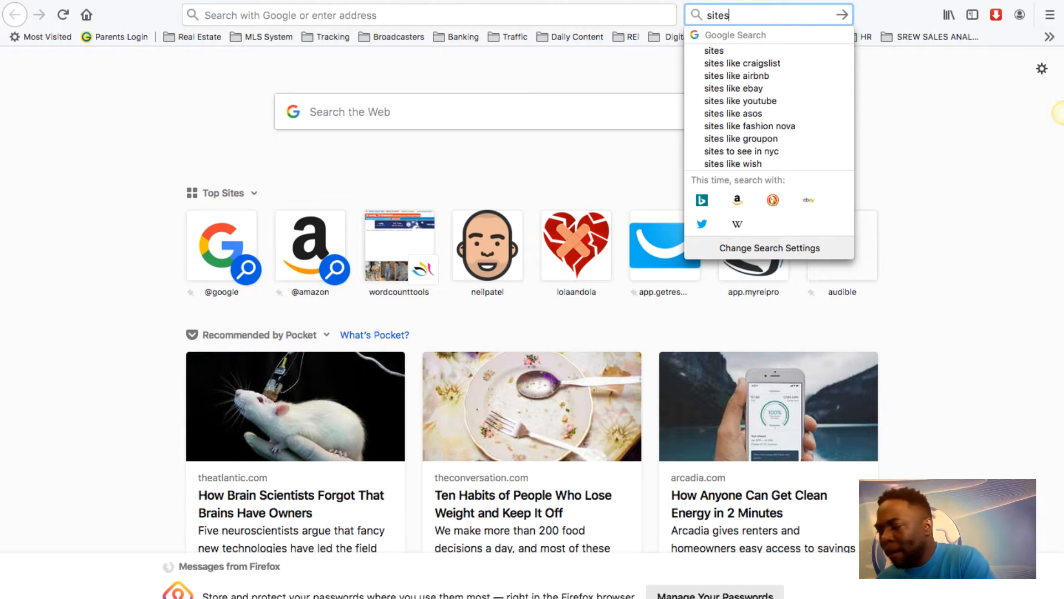
{"action": "type", "text": ":"}
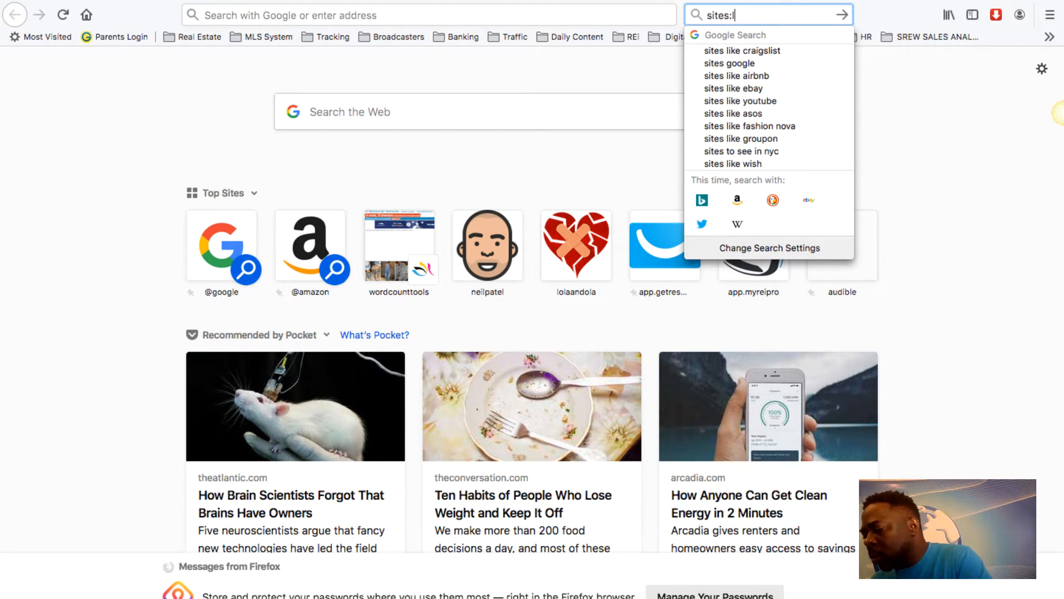
{"action": "type", "text": "lolaand"}
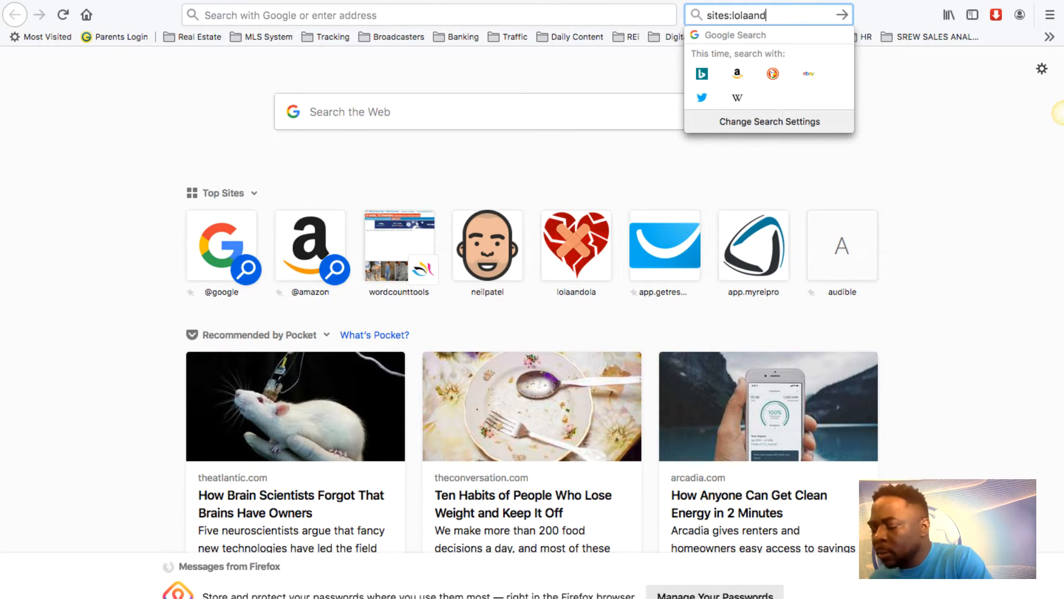
{"action": "type", "text": "ola.com"}
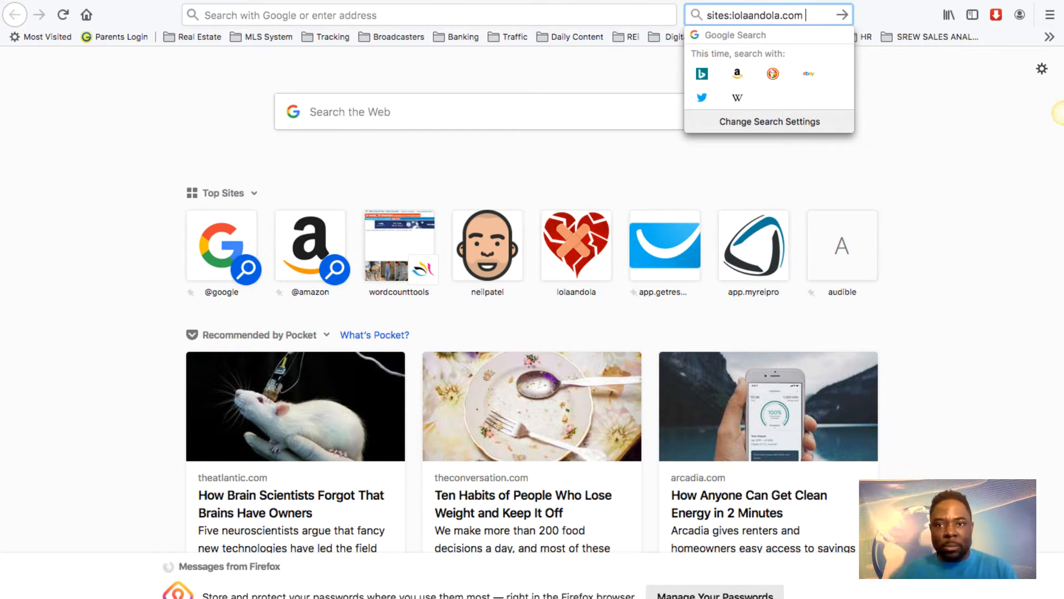
{"action": "type", "text": " saving your marriage"}
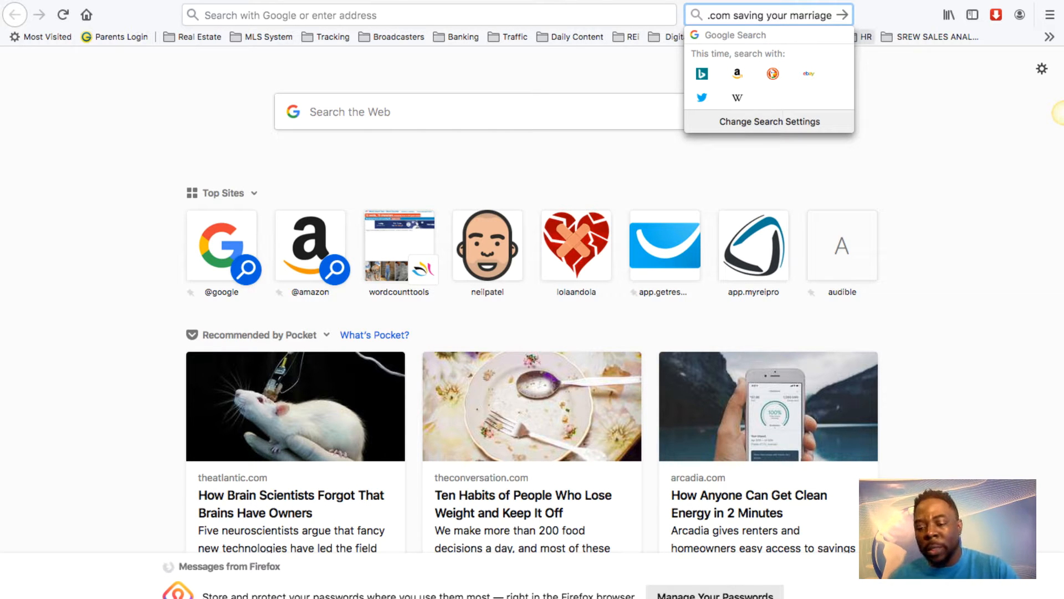
{"action": "key", "text": "Return"}
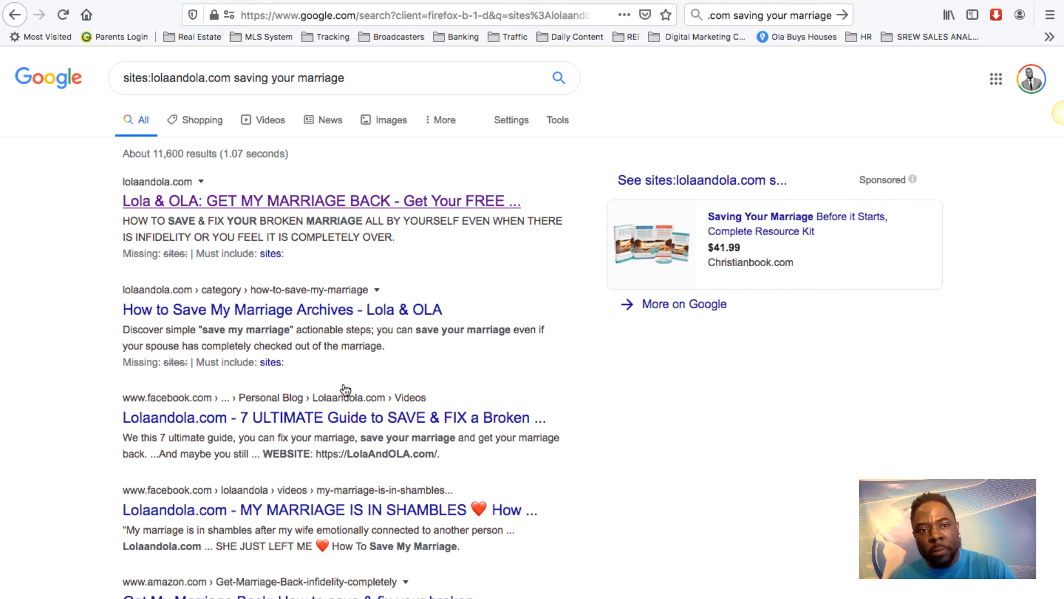
Try to link "saving your marriage" in the post to the address copied from the "How to Save My Marriage Archives" search result.
{"action": "right_click", "coordinate": [345, 200]}
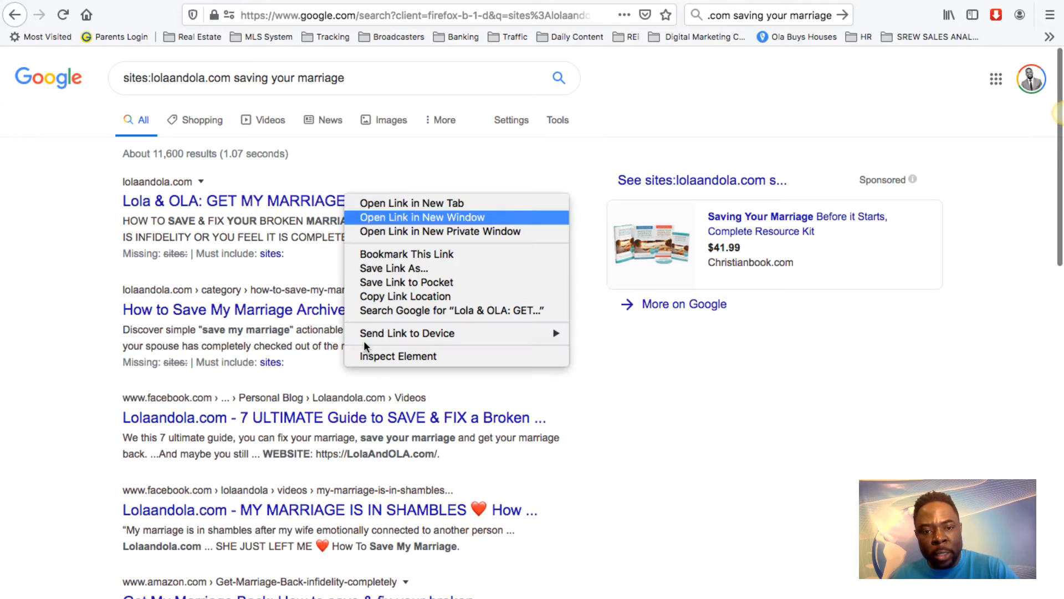
{"action": "left_click", "coordinate": [393, 296]}
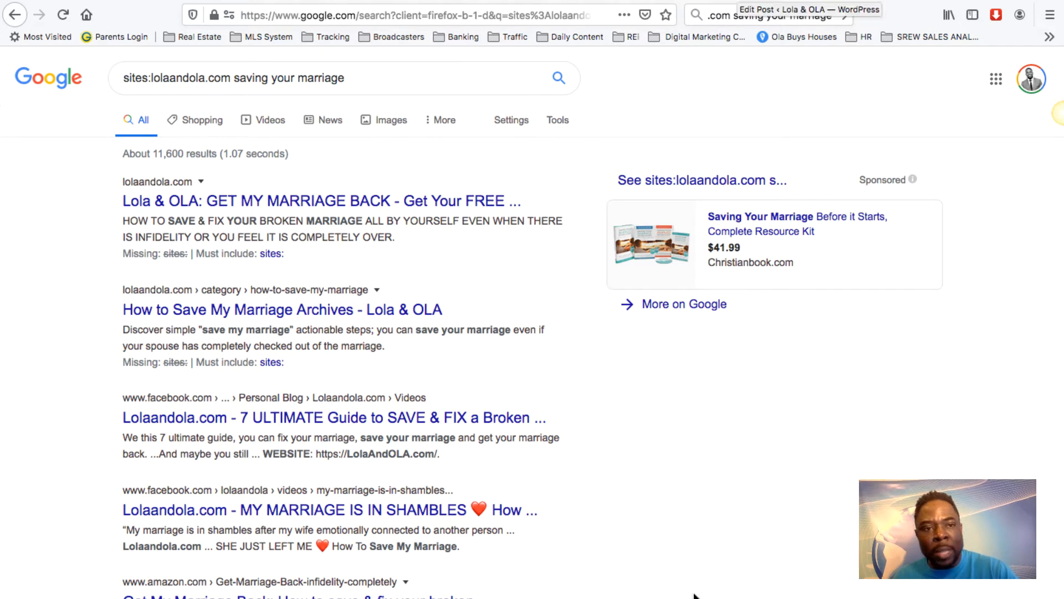
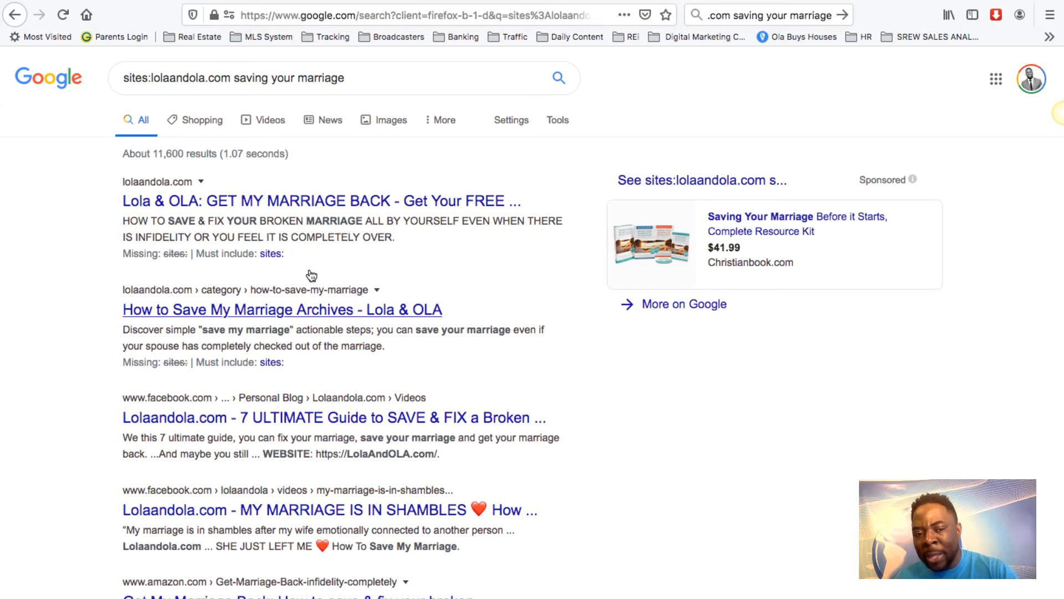
{"action": "right_click", "coordinate": [311, 309]}
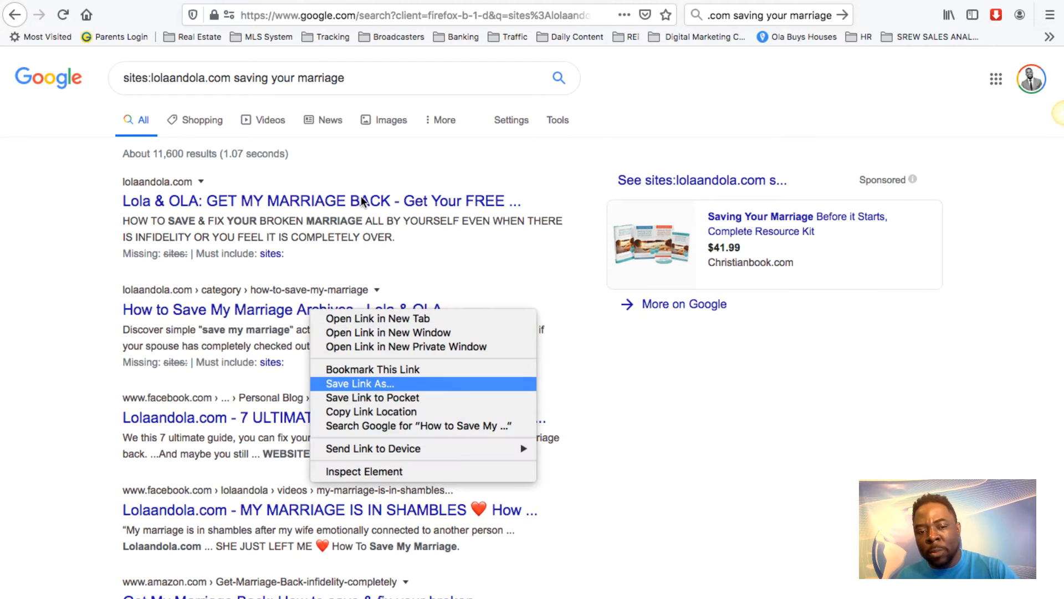
{"action": "left_click", "coordinate": [372, 412]}
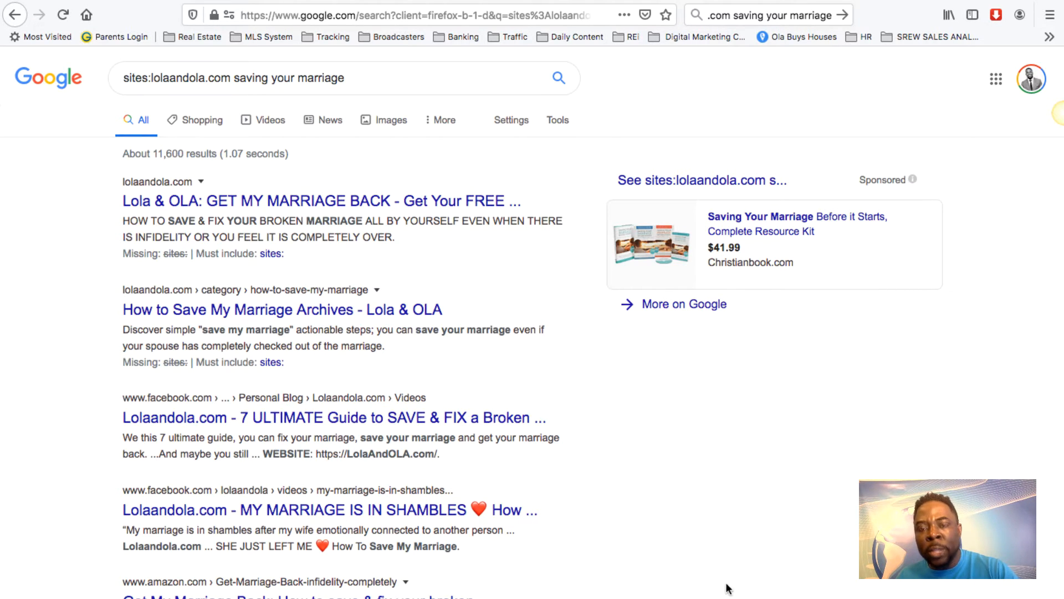
{"action": "left_click", "coordinate": [688, 598]}
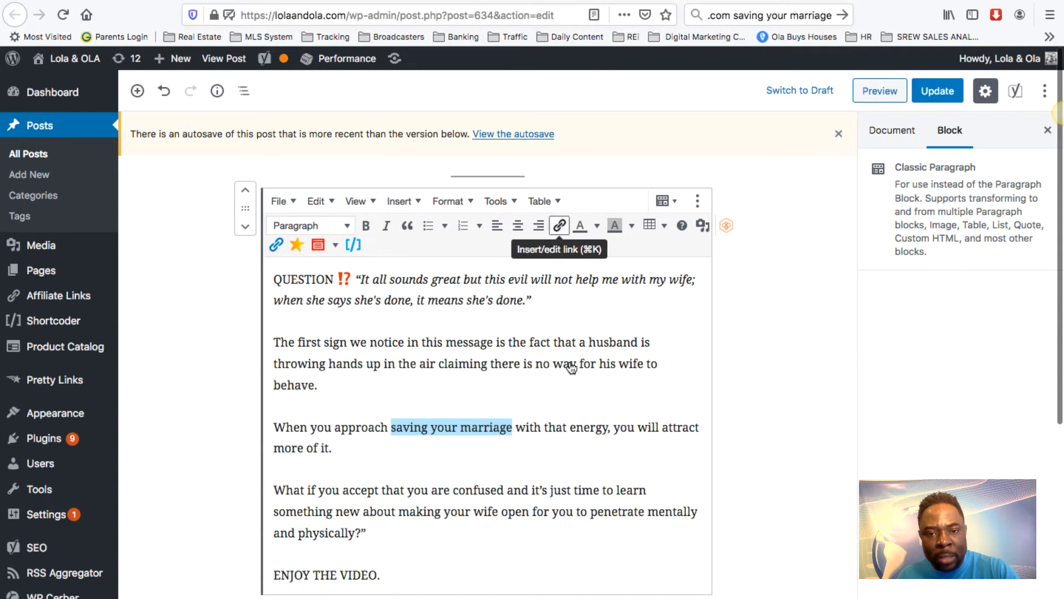
{"action": "left_click", "coordinate": [559, 225]}
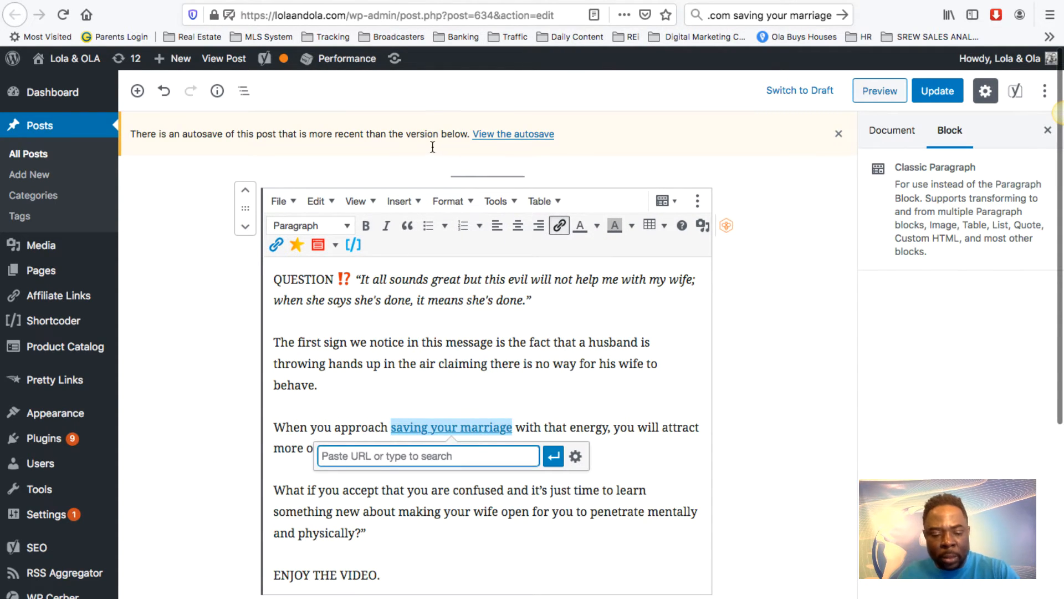
{"action": "key", "text": "super+v"}
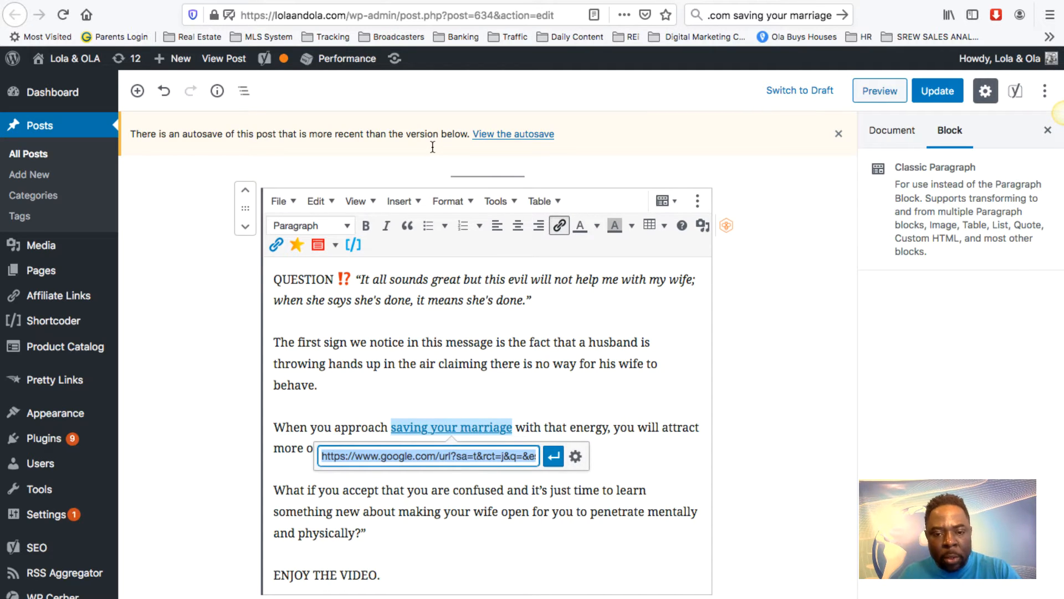
{"action": "key", "text": "BackSpace"}
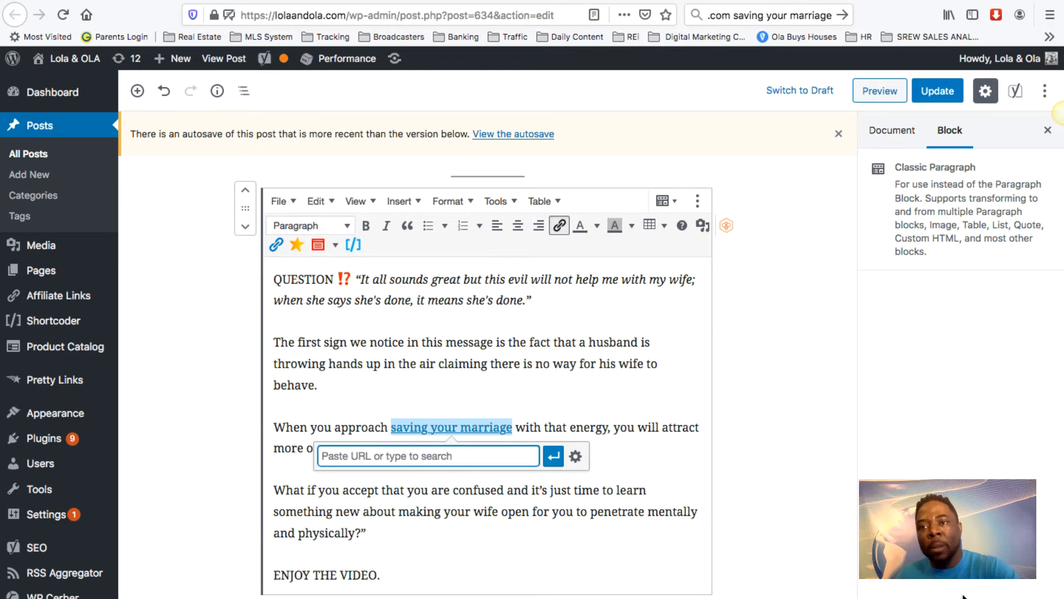
Rerun the Google search and try again to use the archives result's copied address as the phrase's link.
{"action": "key", "text": "ctrl+Tab"}
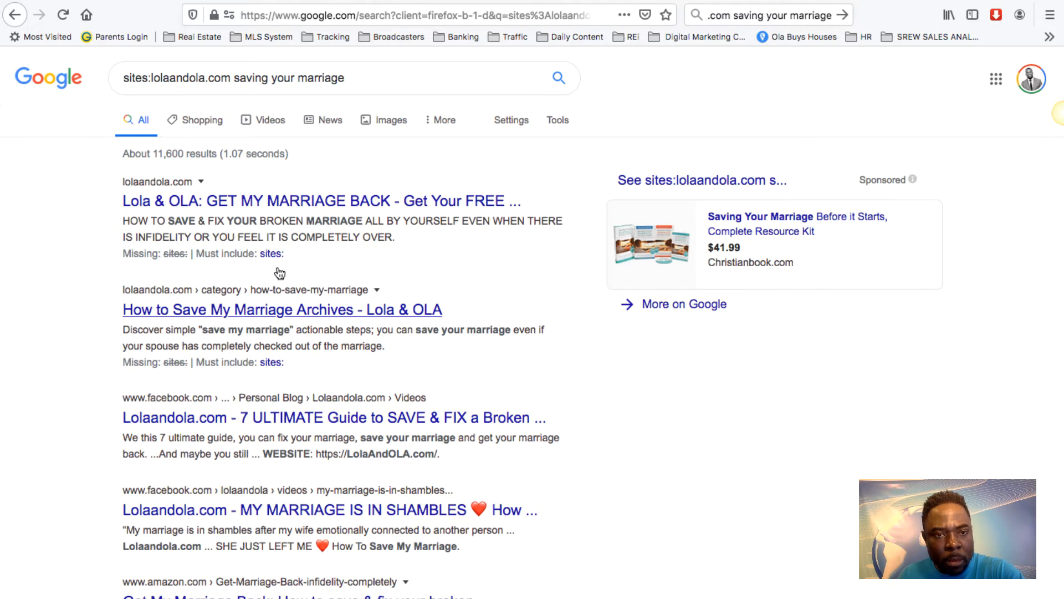
{"action": "left_click", "coordinate": [345, 78]}
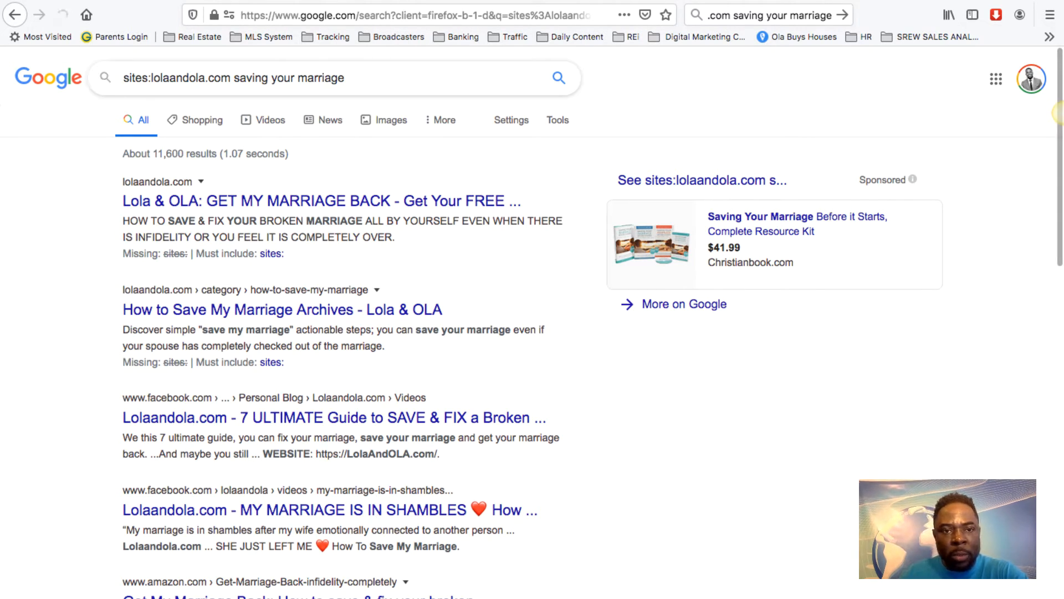
{"action": "key", "text": "Return"}
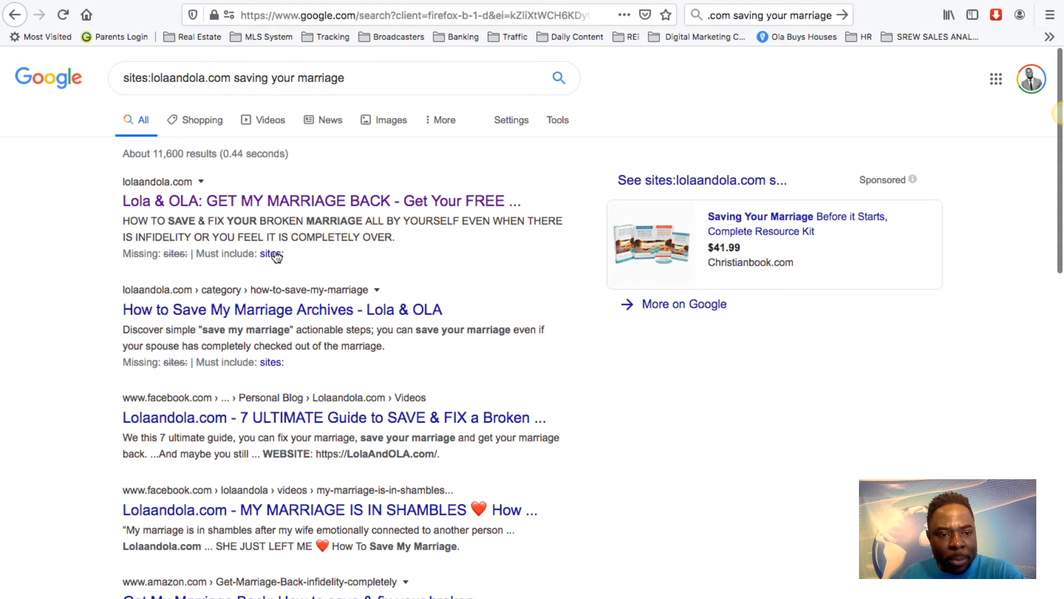
{"action": "right_click", "coordinate": [284, 306]}
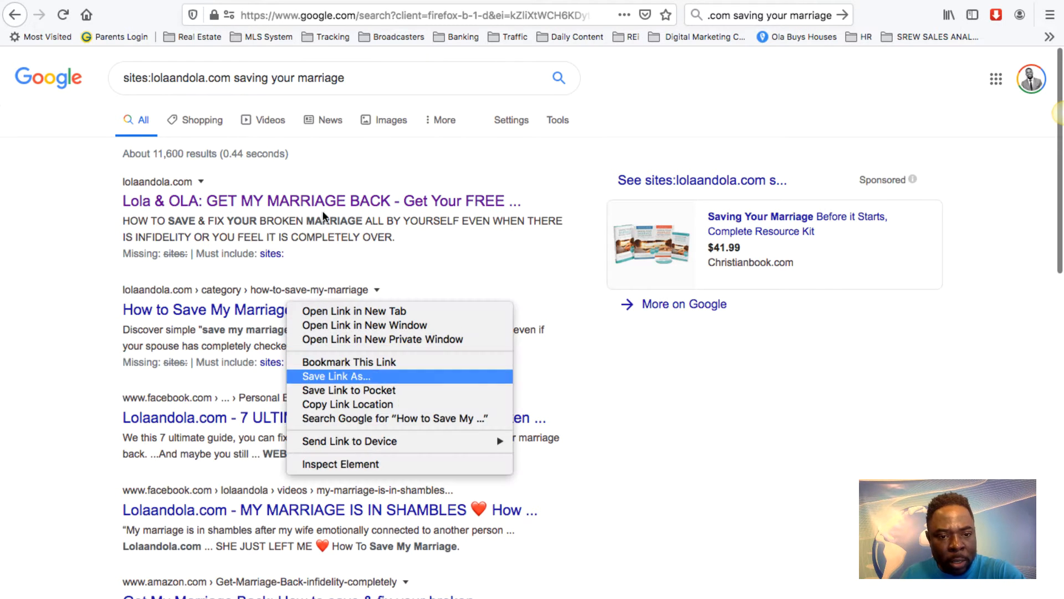
{"action": "left_click", "coordinate": [333, 402]}
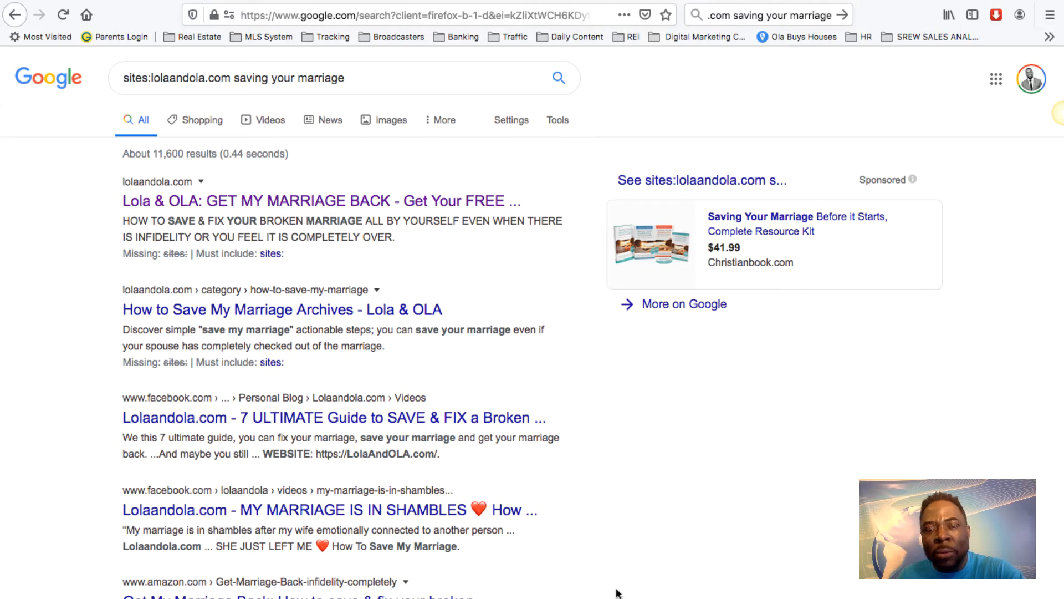
{"action": "key", "text": "ctrl+Tab"}
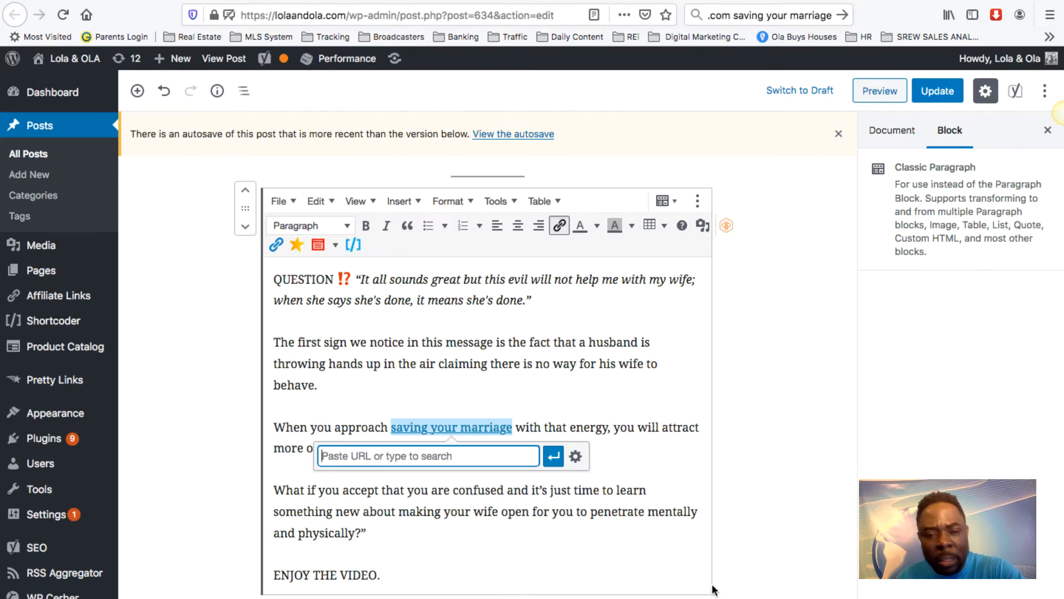
{"action": "key", "text": "super+v"}
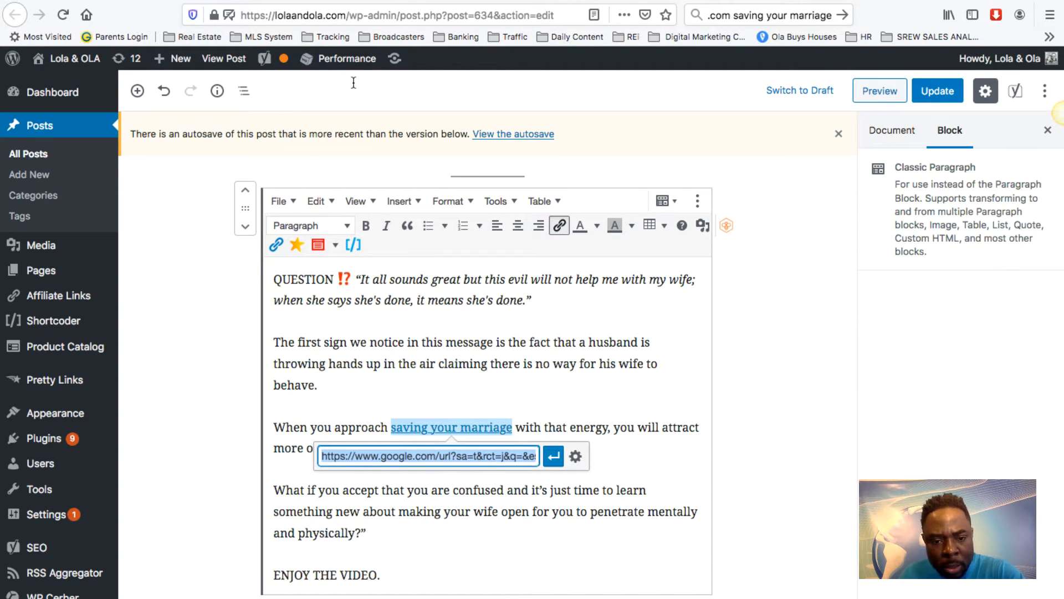
{"action": "key", "text": "BackSpace"}
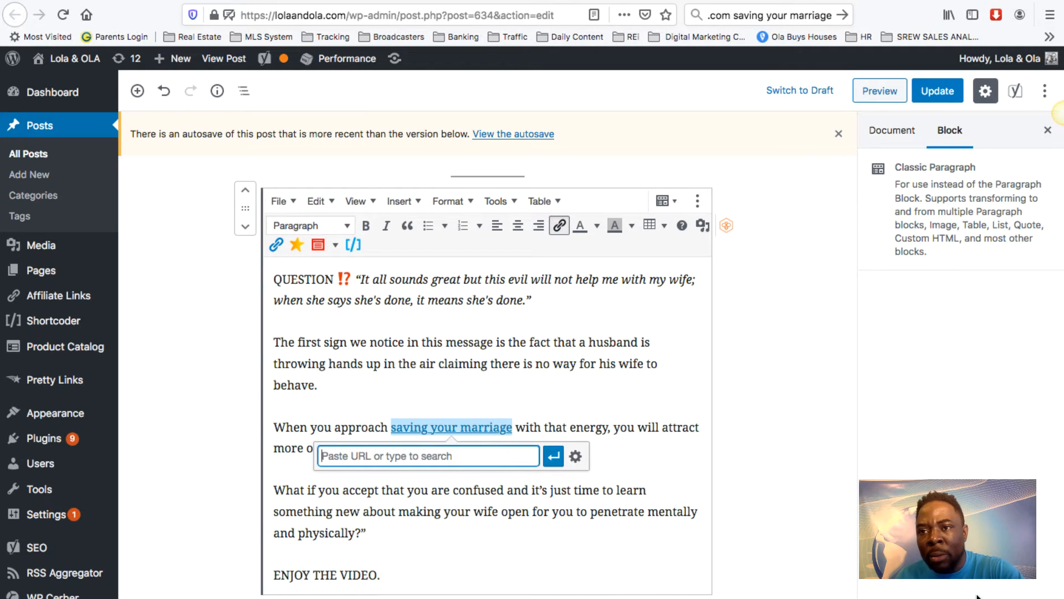
{"action": "key", "text": "ctrl+Tab"}
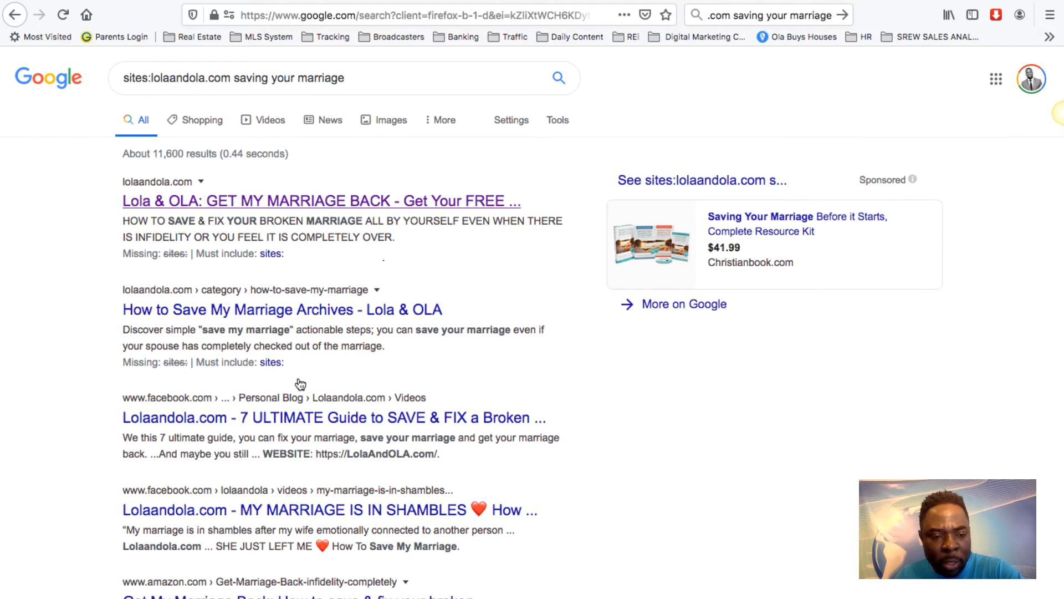
{"action": "left_click", "coordinate": [312, 280]}
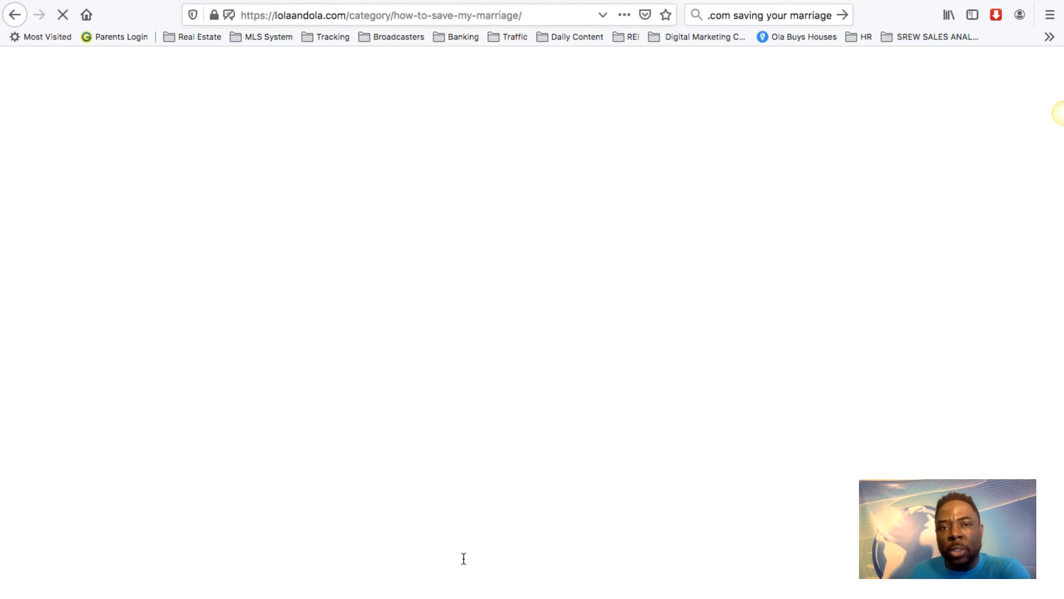
{"action": "key", "text": "super+l"}
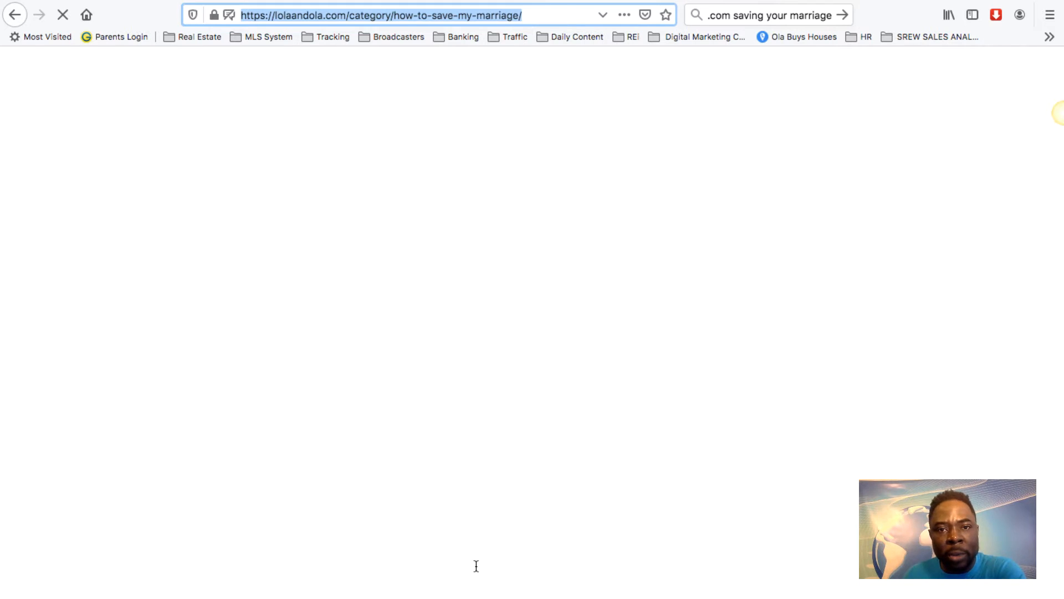
{"action": "right_click", "coordinate": [477, 12]}
{"action": "left_click", "coordinate": [513, 58]}
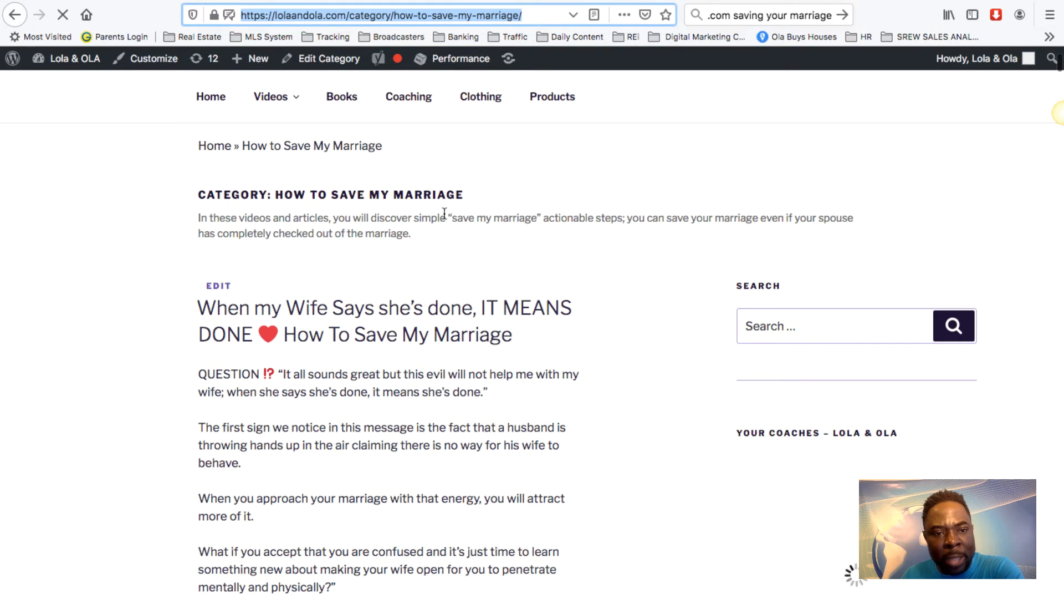
{"action": "scroll", "coordinate": [415, 255], "scroll_direction": "down", "scroll_amount": 15}
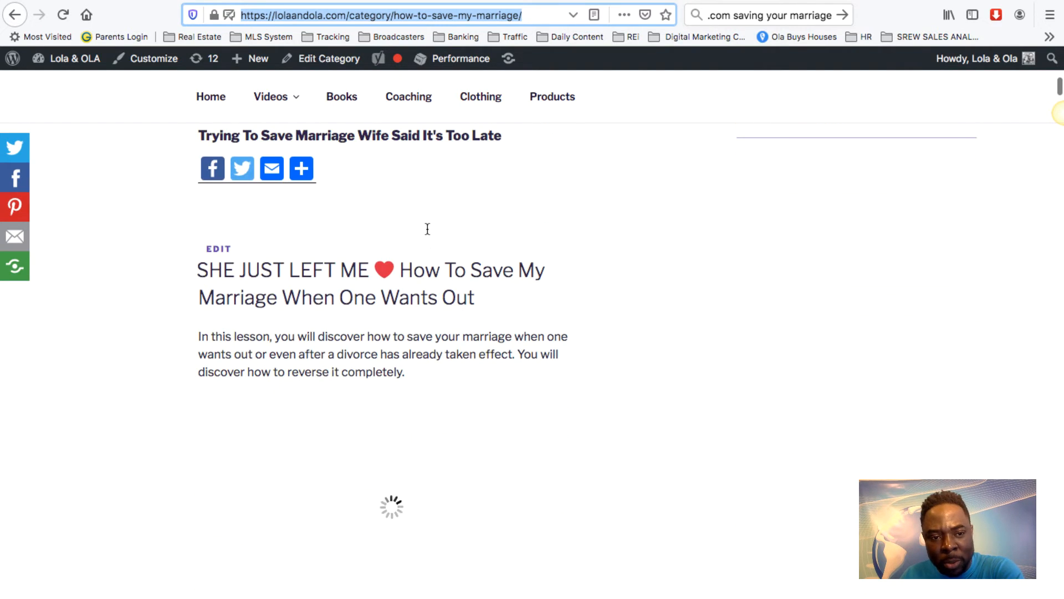
{"action": "scroll", "coordinate": [427, 231], "scroll_direction": "down", "scroll_amount": 12}
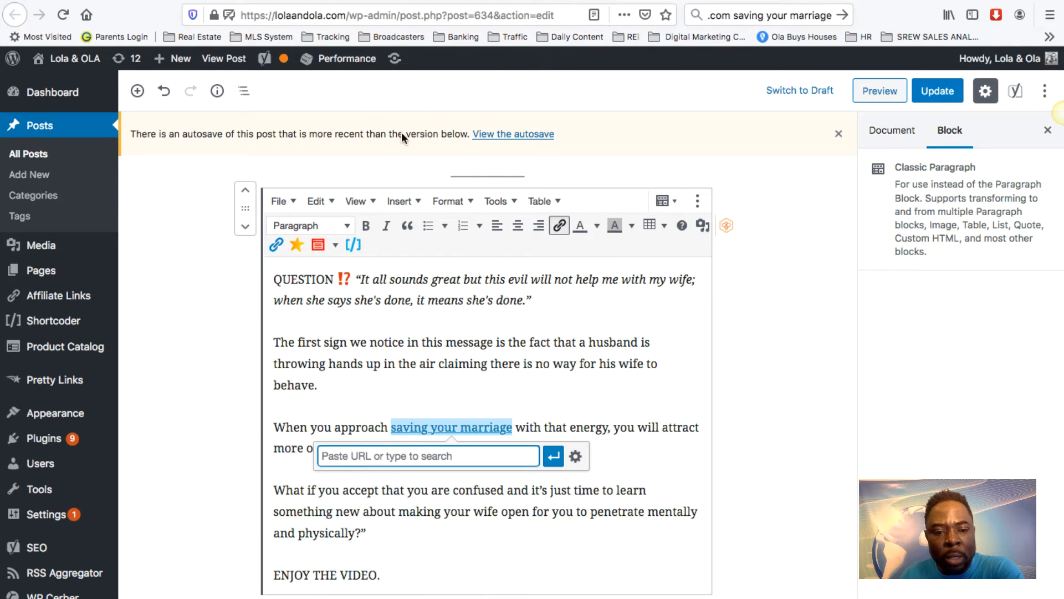
{"action": "key", "text": "ctrl+v"}
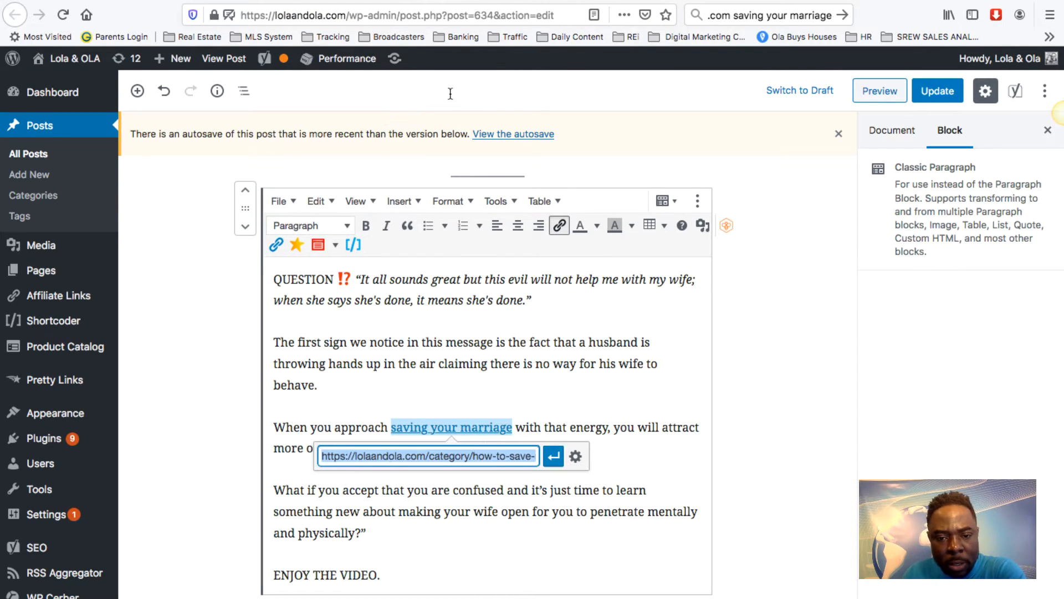
{"action": "left_click", "coordinate": [553, 457]}
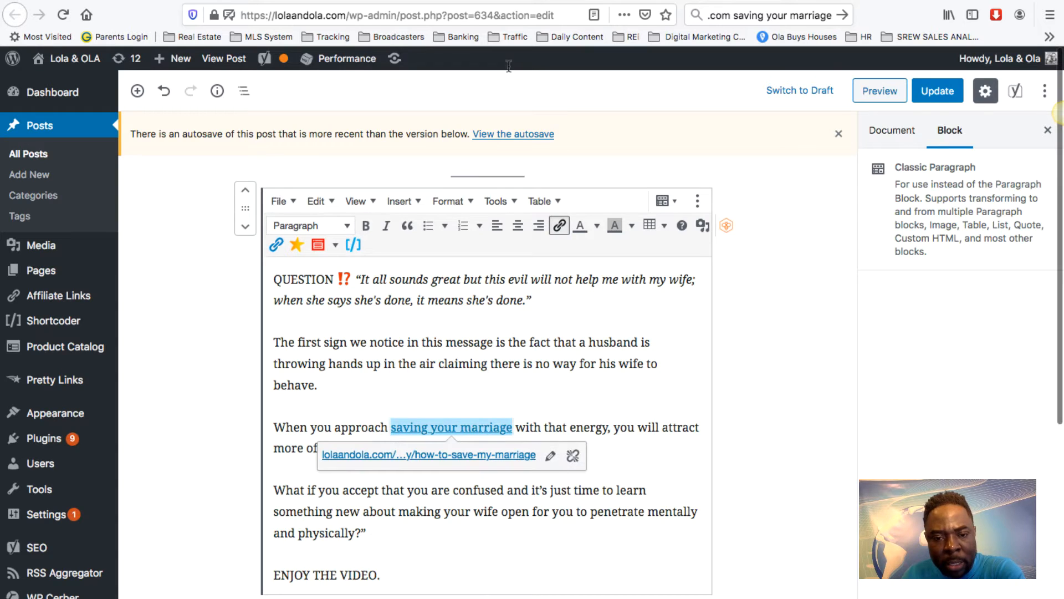
{"action": "left_click", "coordinate": [507, 533]}
Leave the text block and review the problems and good results in the post's Yoast SEO analysis.
{"action": "scroll", "coordinate": [507, 532], "scroll_direction": "down", "scroll_amount": 5}
{"action": "scroll", "coordinate": [508, 61], "scroll_direction": "down", "scroll_amount": 15}
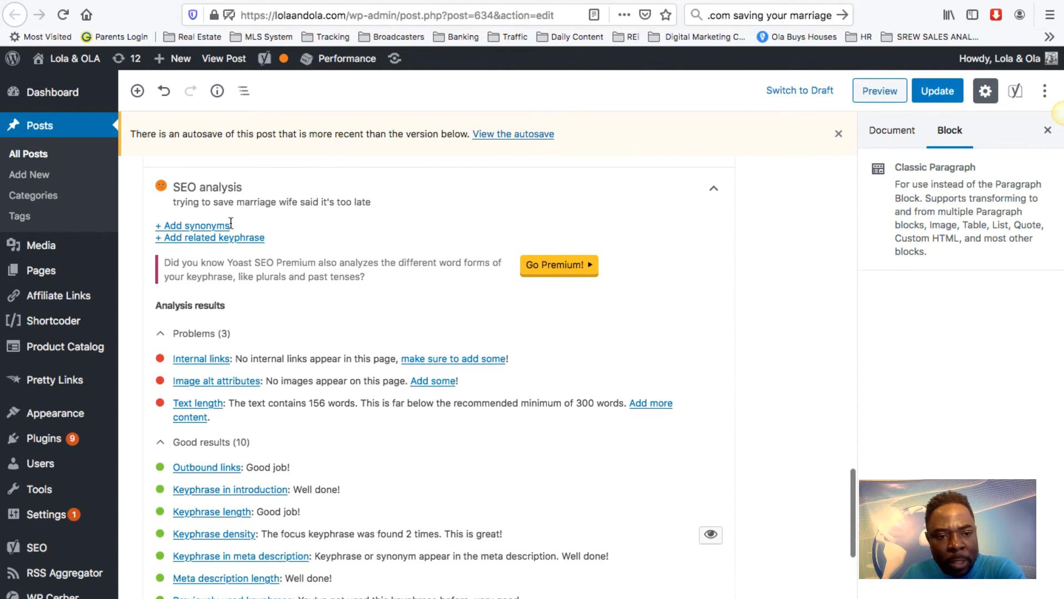
{"action": "scroll", "coordinate": [249, 222], "scroll_direction": "up", "scroll_amount": 15}
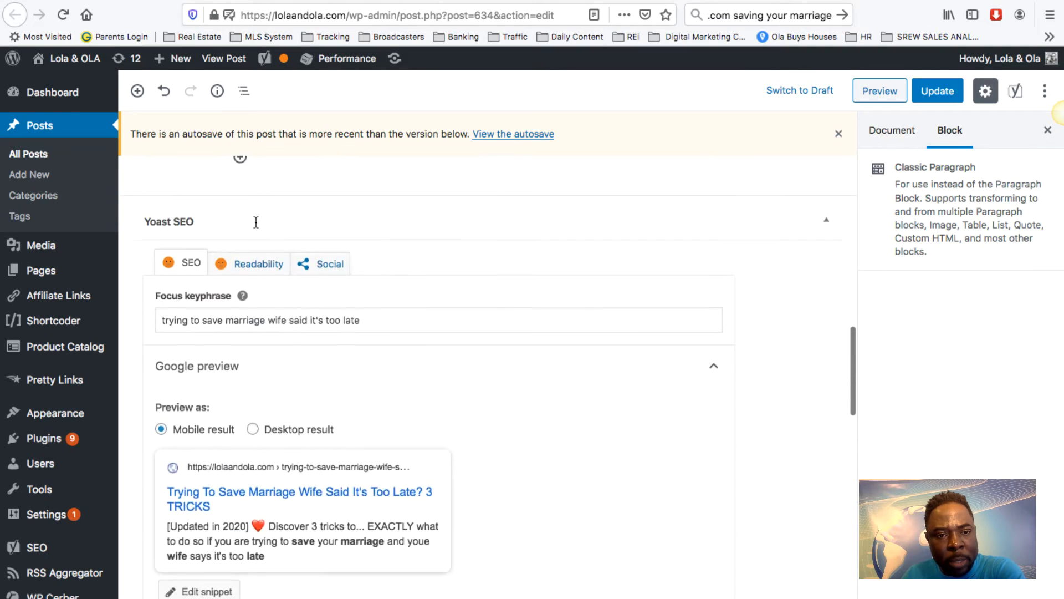
{"action": "scroll", "coordinate": [255, 222], "scroll_direction": "up", "scroll_amount": 2}
{"action": "left_click", "coordinate": [171, 209]}
{"action": "scroll", "coordinate": [171, 208], "scroll_direction": "up", "scroll_amount": 6}
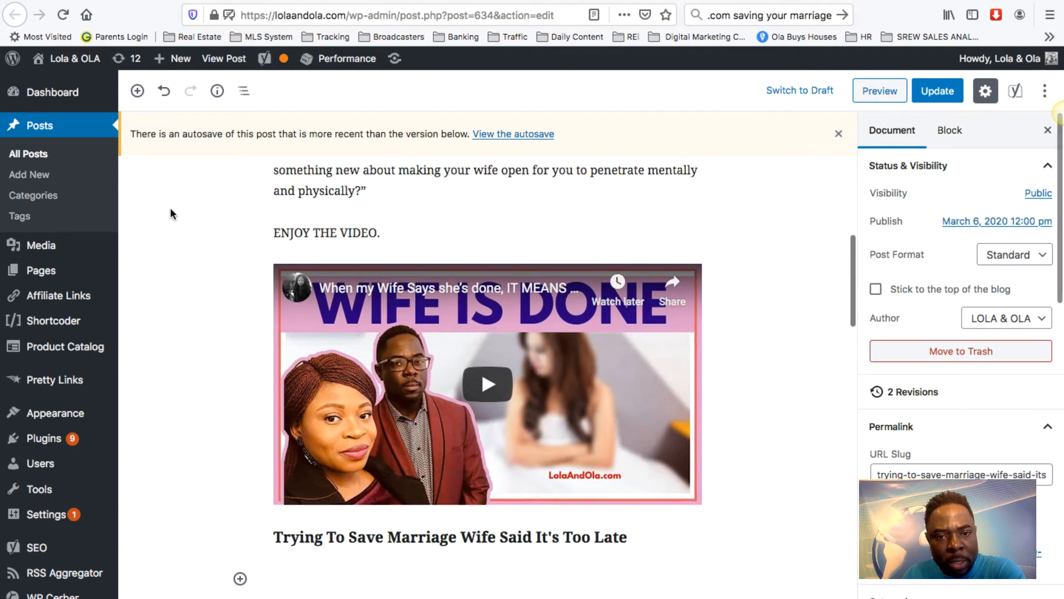
{"action": "scroll", "coordinate": [170, 208], "scroll_direction": "down", "scroll_amount": 15}
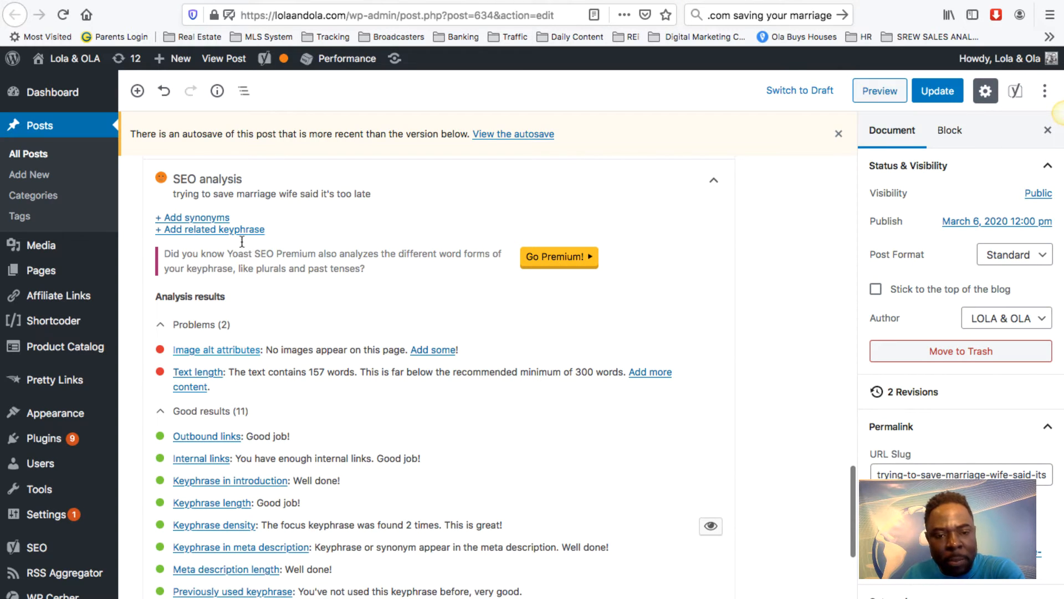
{"action": "scroll", "coordinate": [349, 37], "scroll_direction": "down", "scroll_amount": 3}
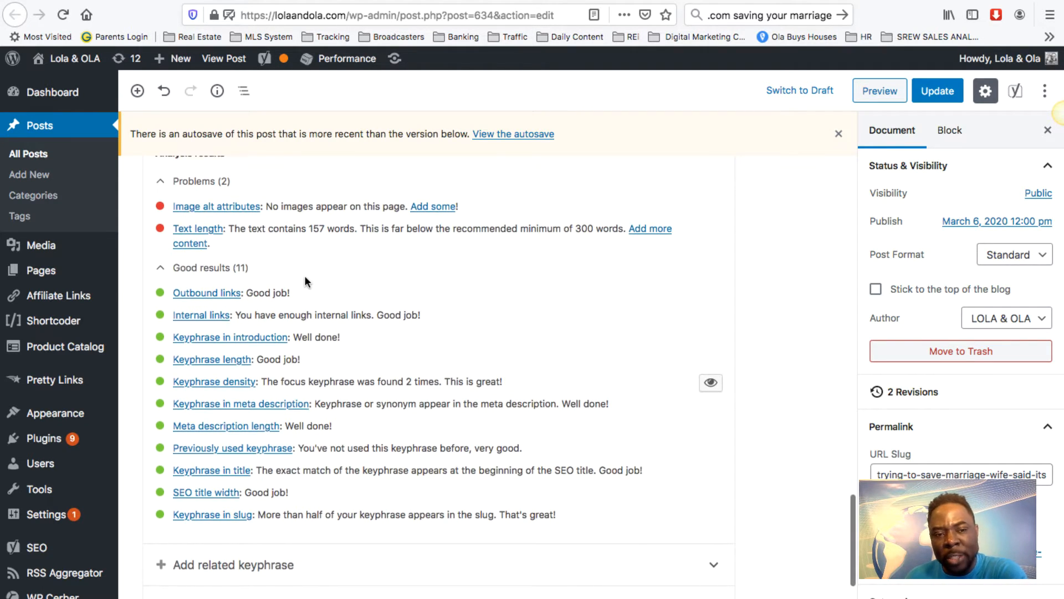
{"action": "scroll", "coordinate": [306, 271], "scroll_direction": "up", "scroll_amount": 10}
{"action": "scroll", "coordinate": [304, 275], "scroll_direction": "up", "scroll_amount": 7}
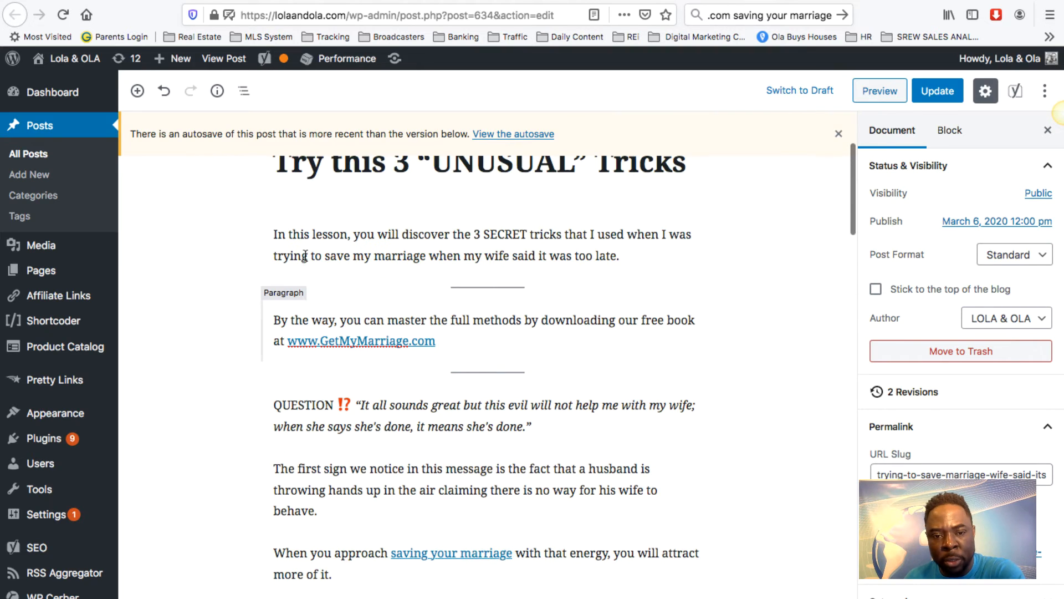
{"action": "left_click", "coordinate": [441, 341]}
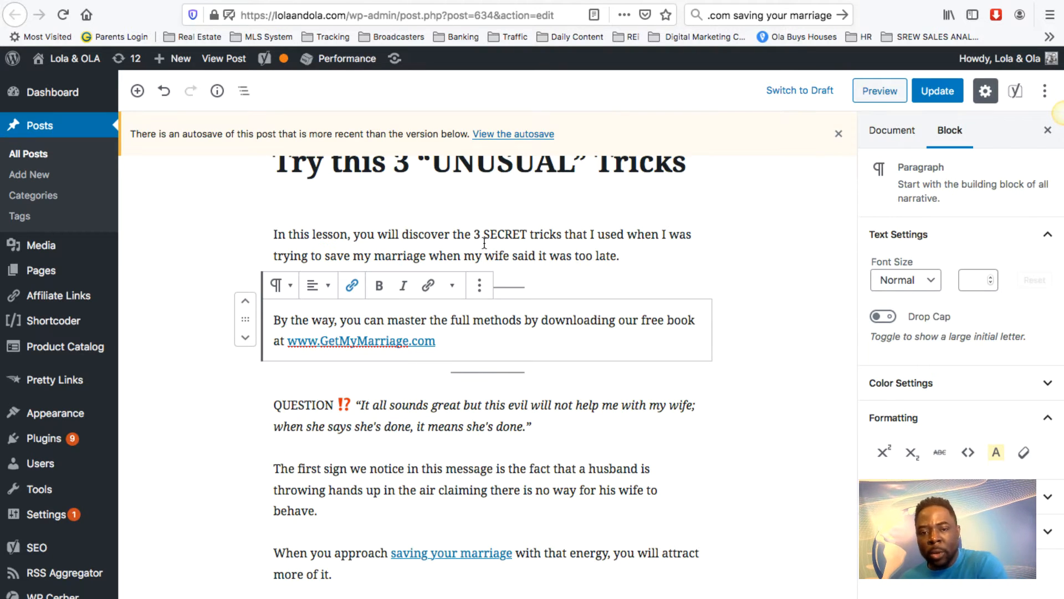
{"action": "type", "text": "o"}
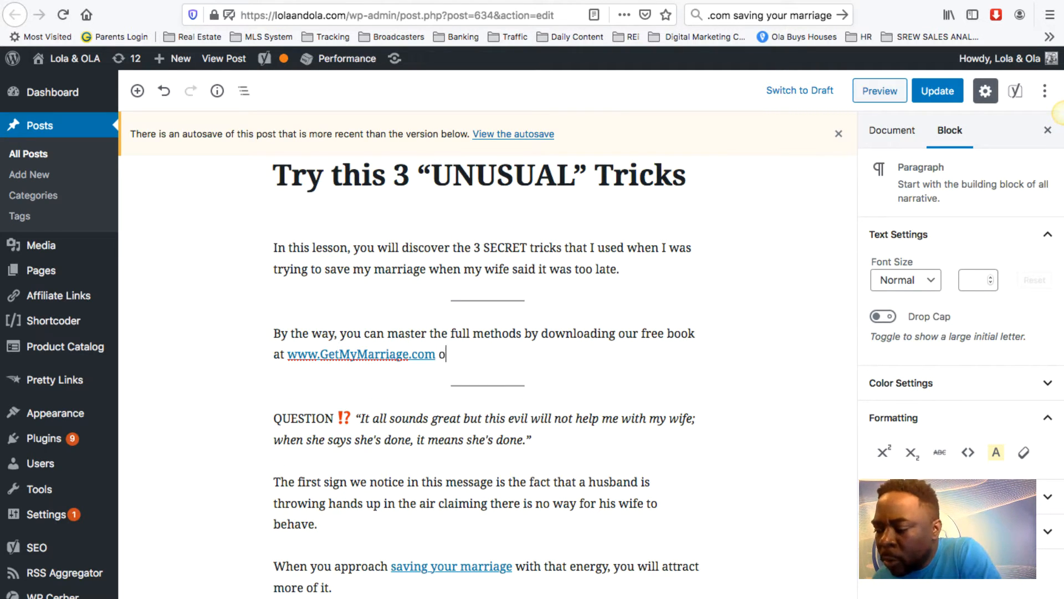
{"action": "type", "text": "r get it on"}
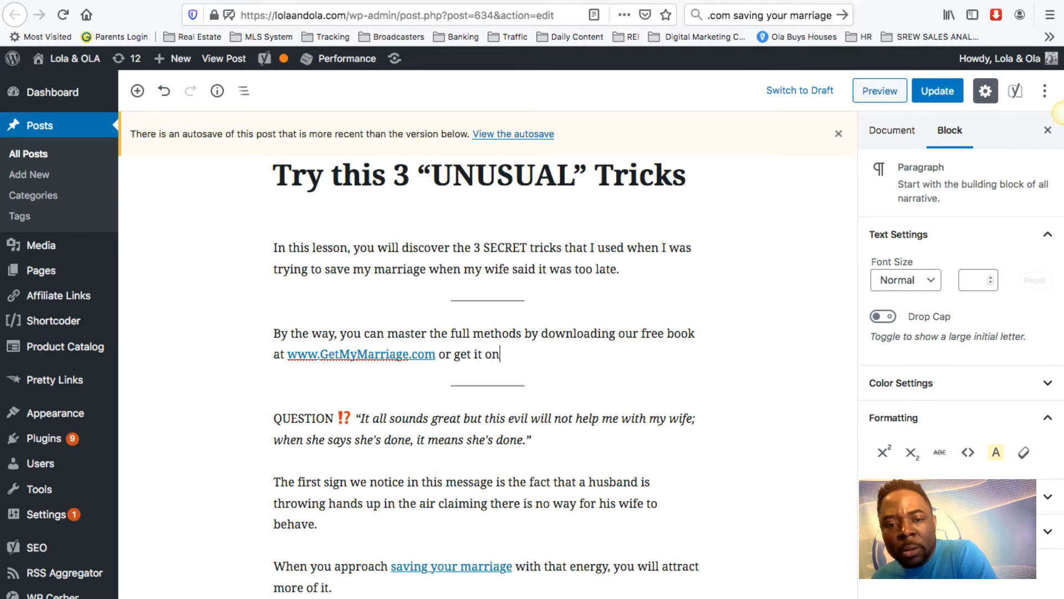
{"action": "type", "text": " Amazon"}
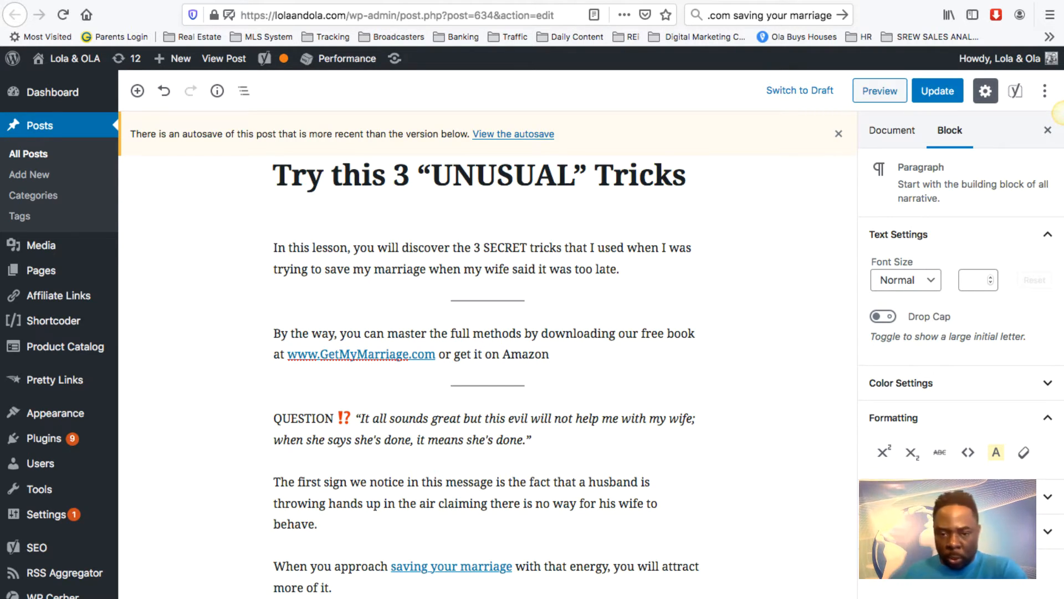
Select "get it on Amazon" in the paragraph and search Google in a new tab for "get my marriage back amazon".
{"action": "left_click_drag", "start_coordinate": [455, 354], "coordinate": [545, 355]}
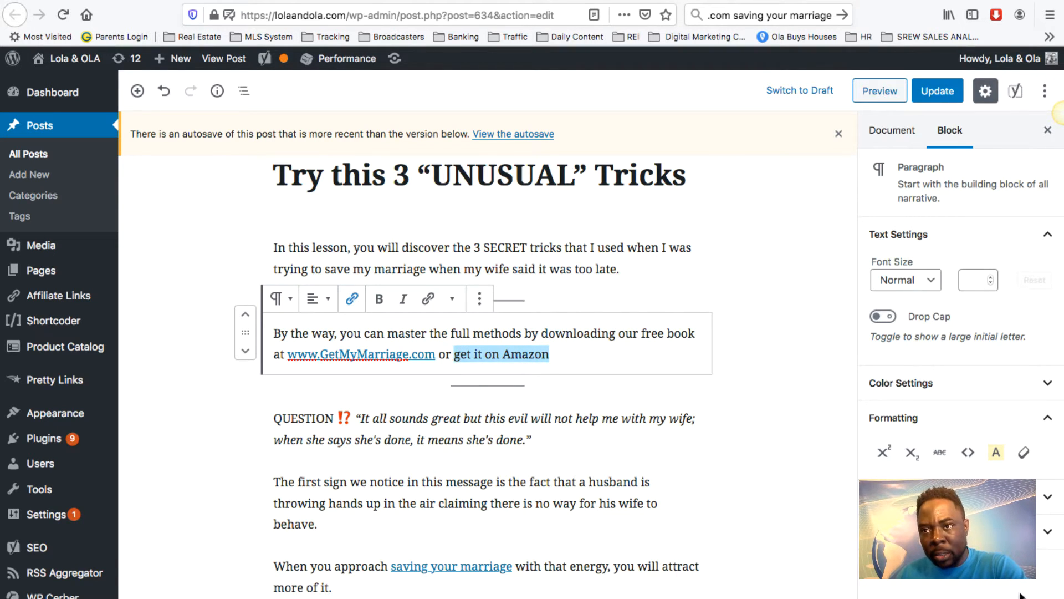
{"action": "key", "text": "ctrl+t"}
{"action": "key", "text": "ctrl+k"}
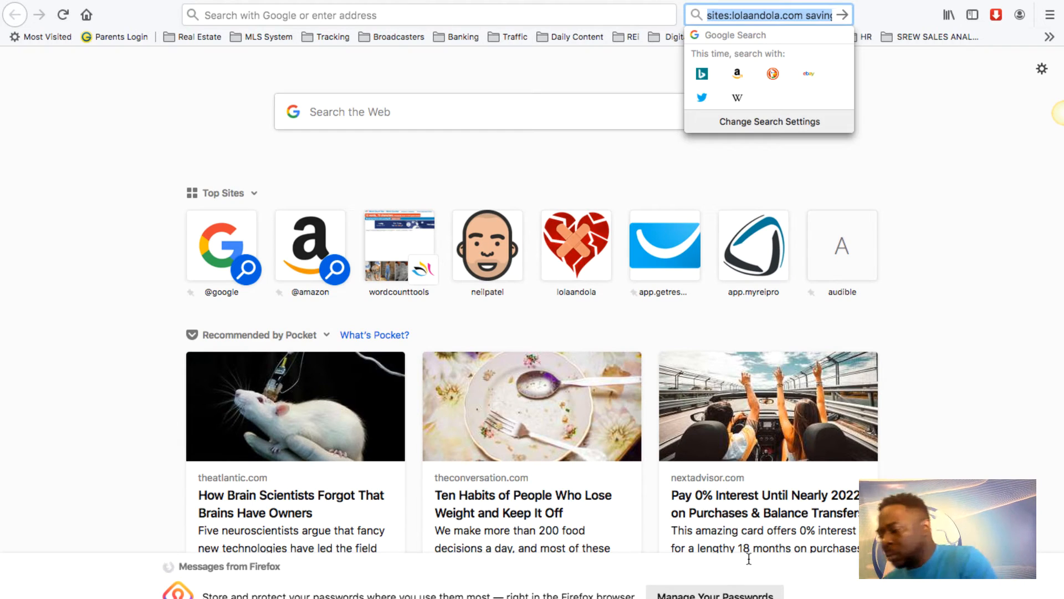
{"action": "type", "text": "get me"}
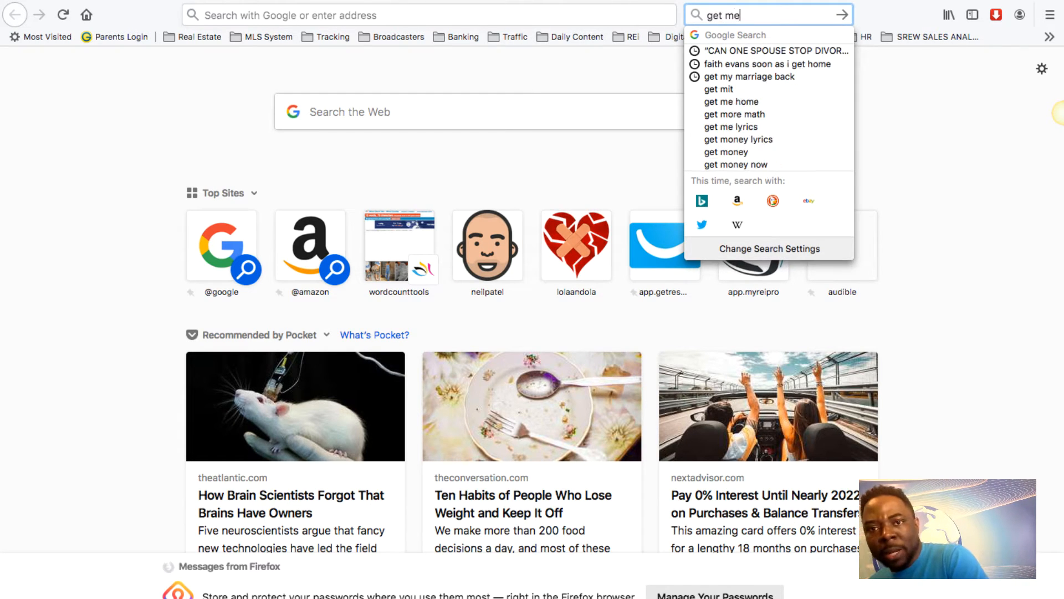
{"action": "key", "text": "BackSpace"}
{"action": "type", "text": "y ma"}
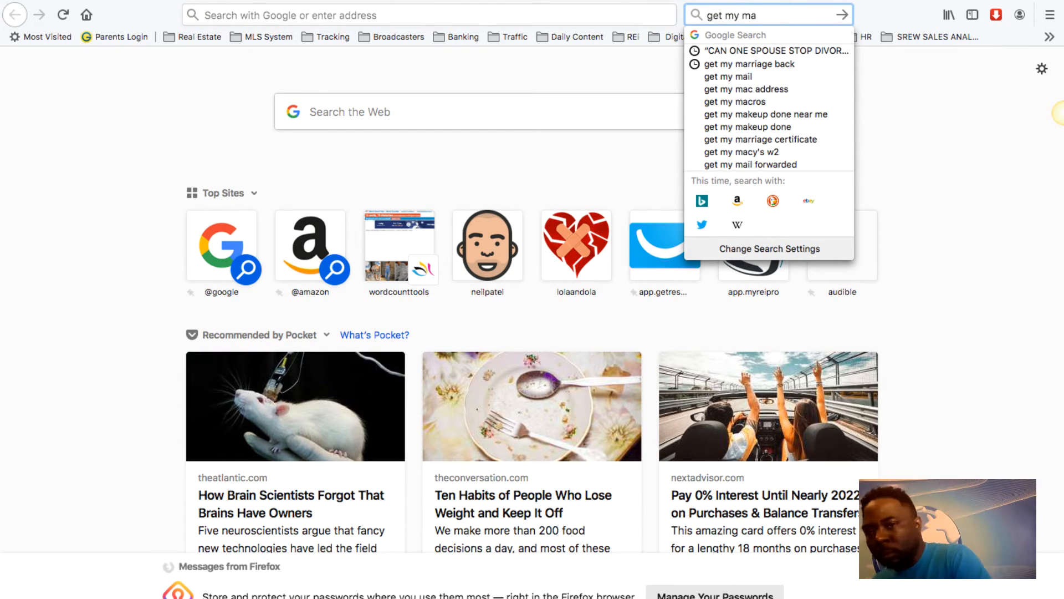
{"action": "type", "text": "rriage bac"}
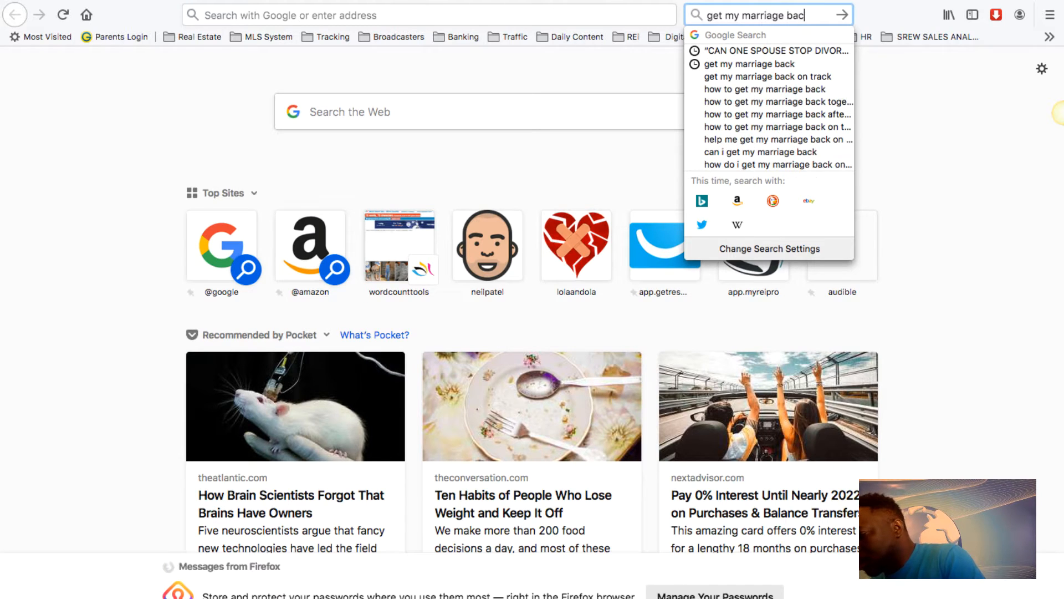
{"action": "type", "text": "k amazon"}
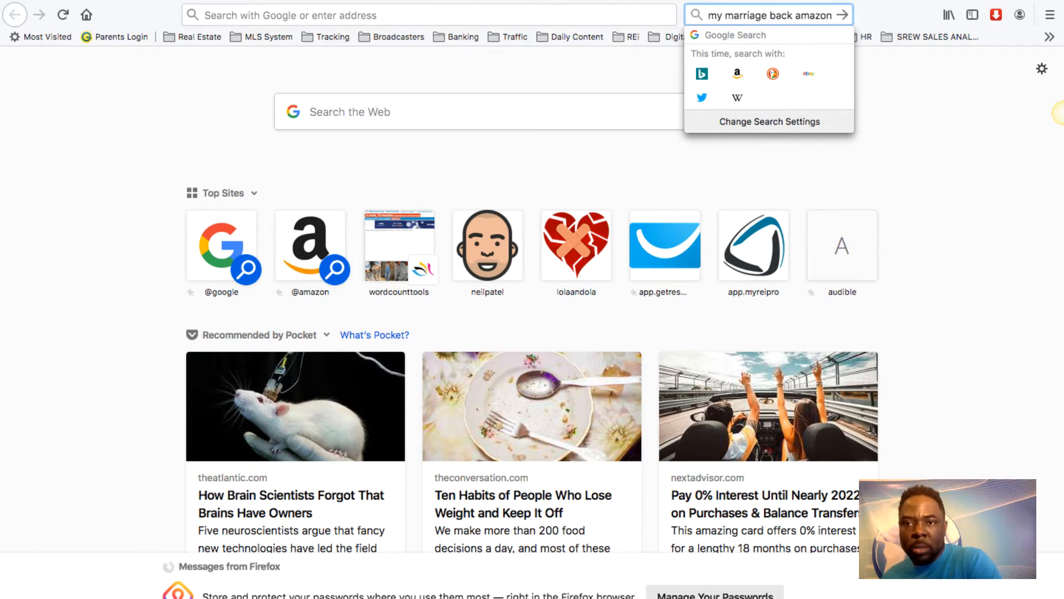
{"action": "key", "text": "Return"}
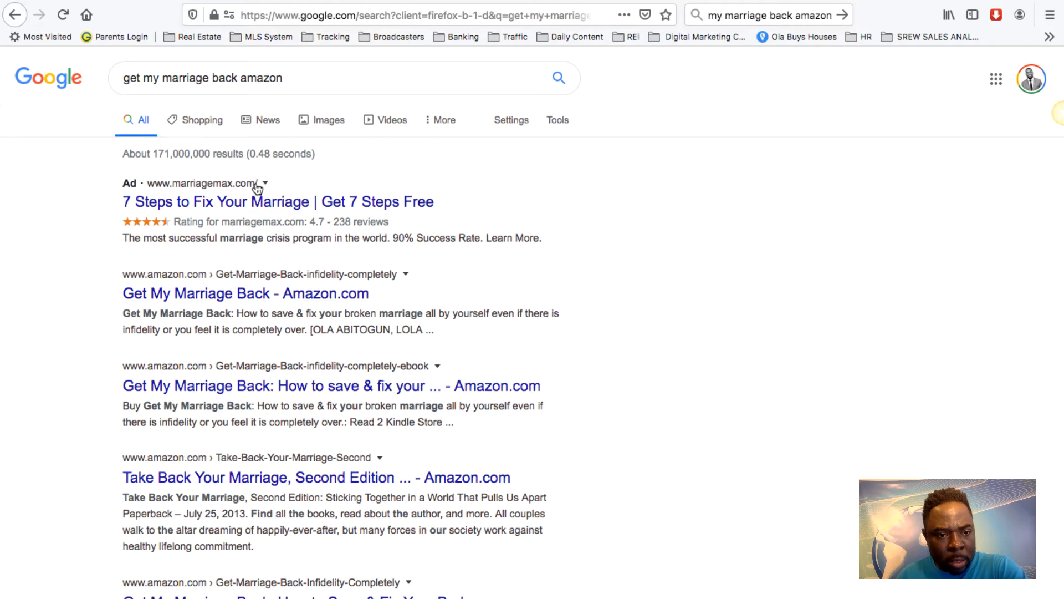
Open the "Get My Marriage Back - Amazon.com" search result in a new tab and look over the book's product page.
{"action": "right_click", "coordinate": [257, 291]}
{"action": "left_click", "coordinate": [293, 302]}
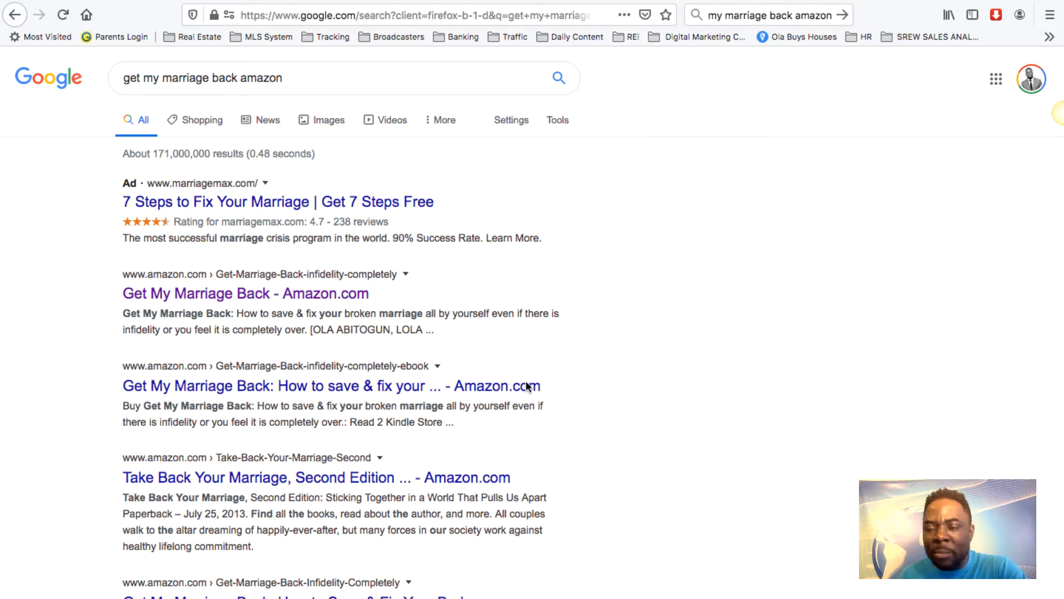
{"action": "left_click", "coordinate": [935, 595]}
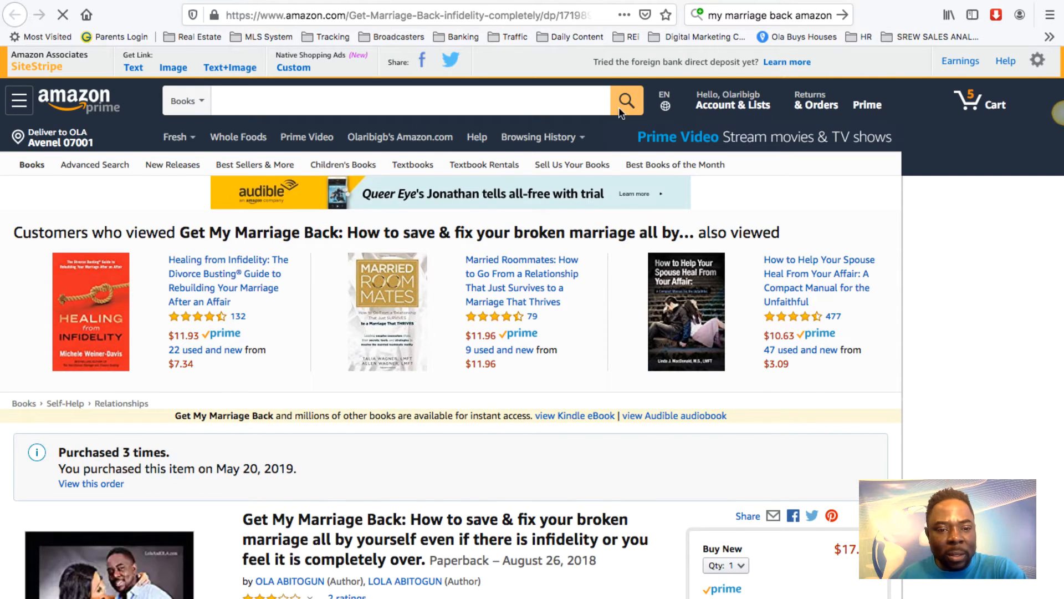
{"action": "scroll", "coordinate": [619, 107], "scroll_direction": "down", "scroll_amount": 5}
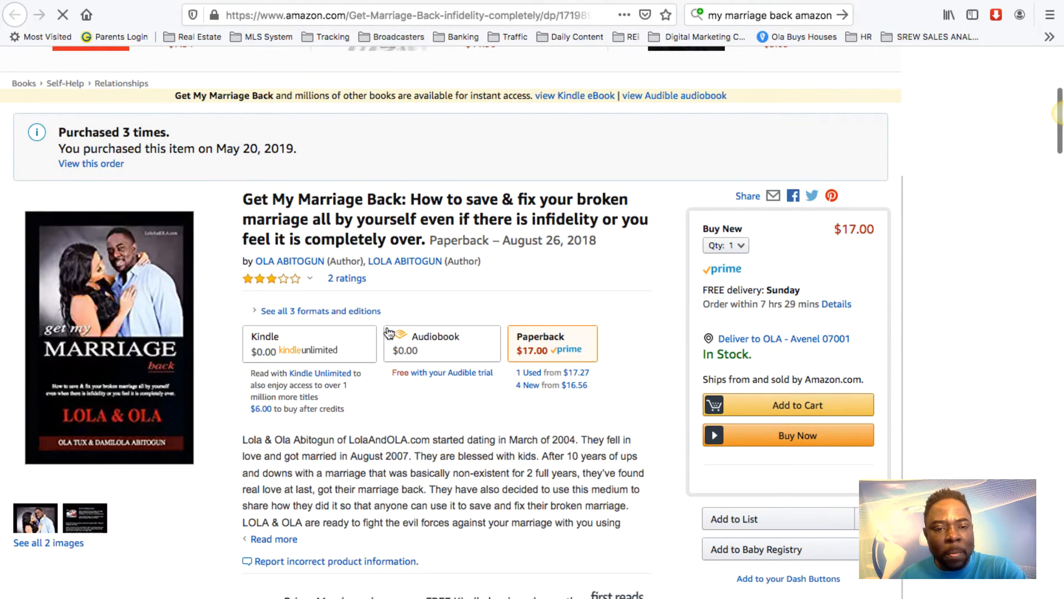
{"action": "scroll", "coordinate": [376, 368], "scroll_direction": "down", "scroll_amount": 6}
{"action": "scroll", "coordinate": [377, 369], "scroll_direction": "up", "scroll_amount": 11}
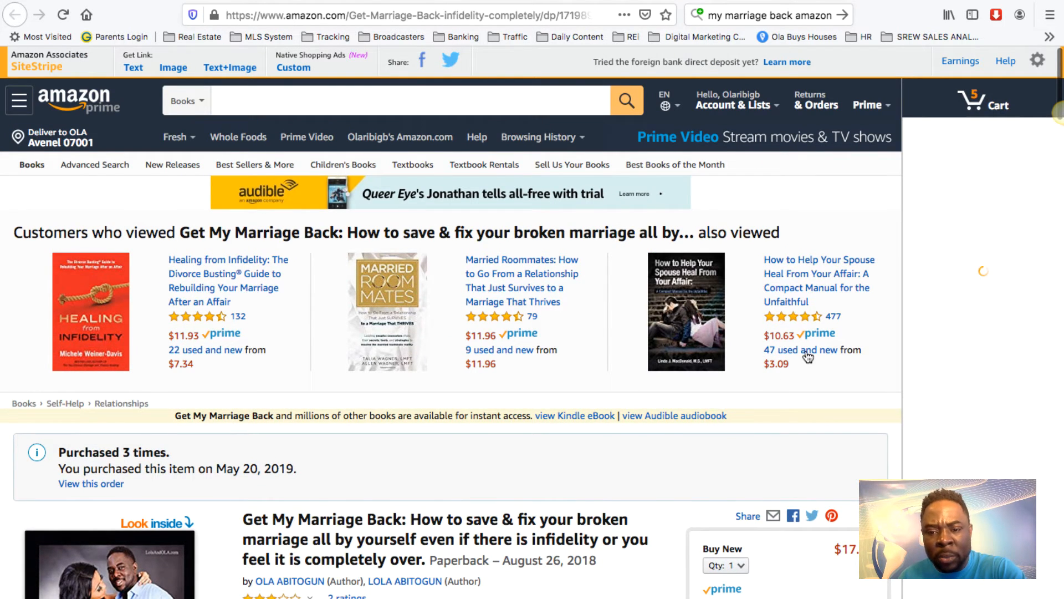
{"action": "scroll", "coordinate": [809, 358], "scroll_direction": "down", "scroll_amount": 10}
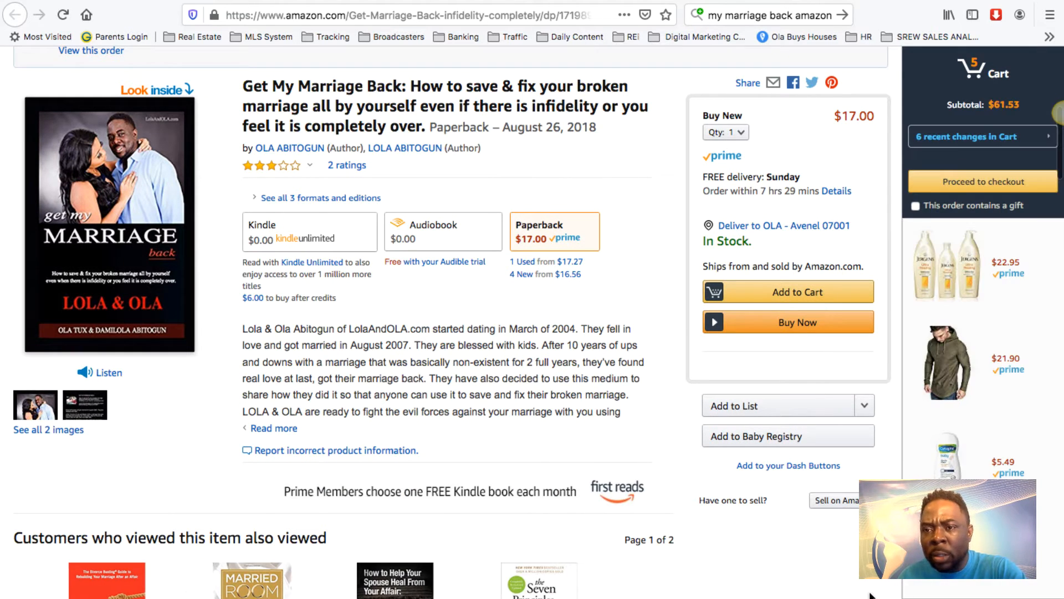
{"action": "scroll", "coordinate": [545, 281], "scroll_direction": "up", "scroll_amount": 10}
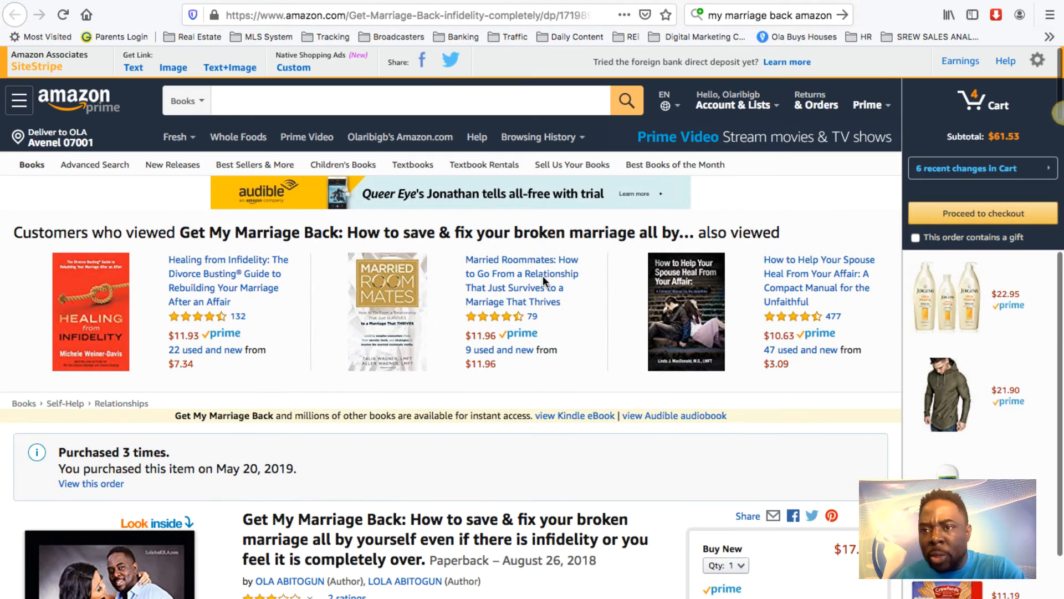
{"action": "key", "text": "super+w"}
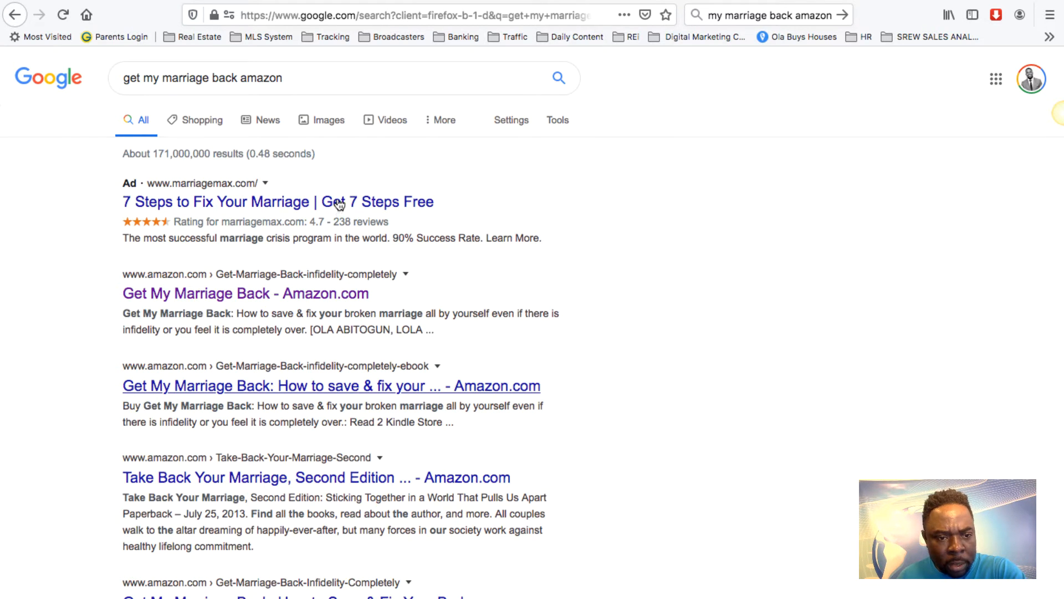
{"action": "left_click", "coordinate": [941, 596]}
{"action": "scroll", "coordinate": [350, 260], "scroll_direction": "down", "scroll_amount": 5}
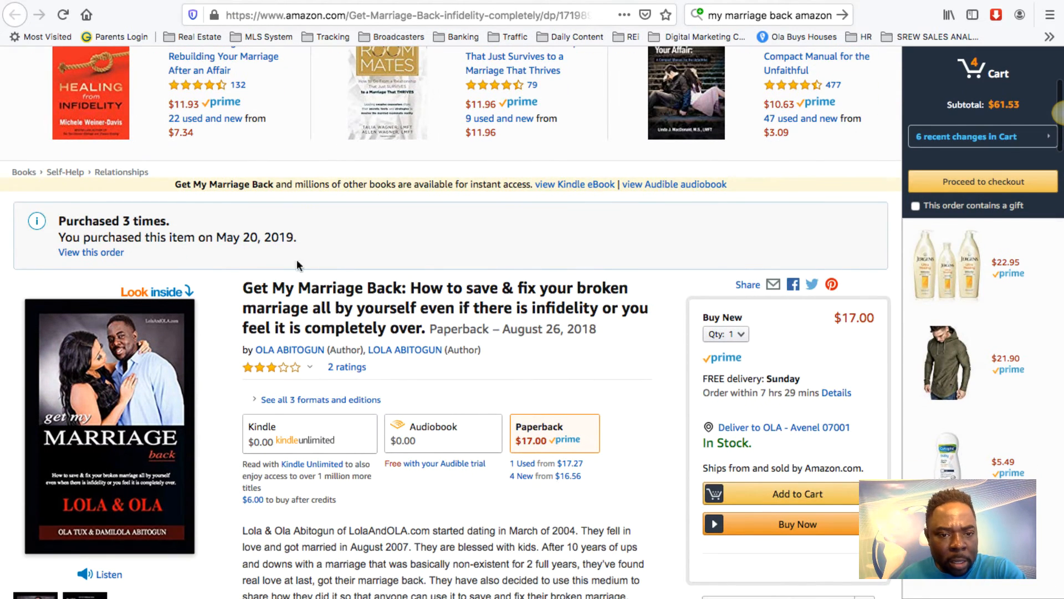
{"action": "left_click", "coordinate": [164, 231]}
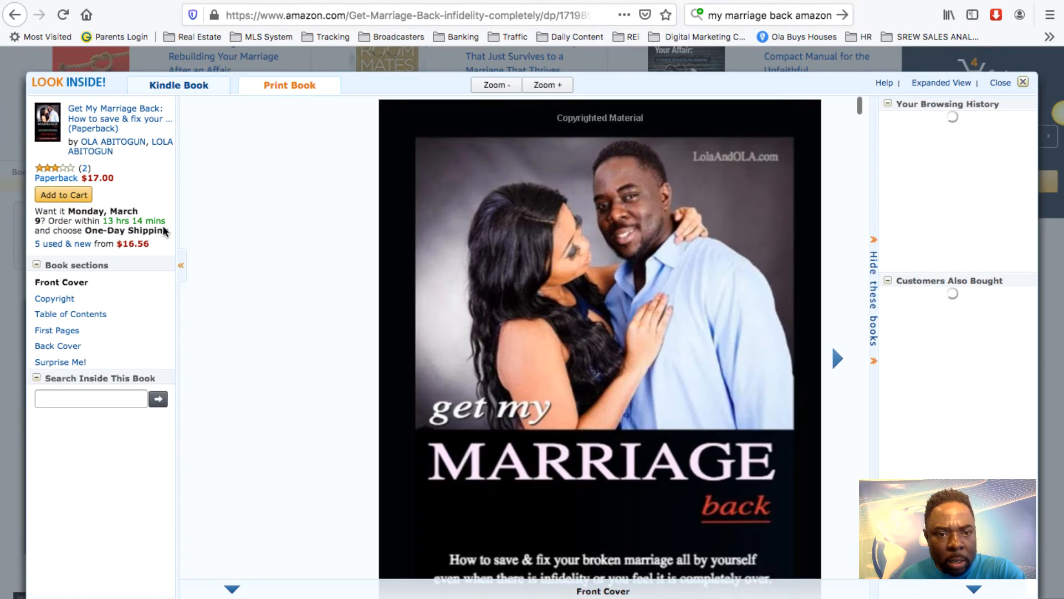
{"action": "key", "text": "super+Left"}
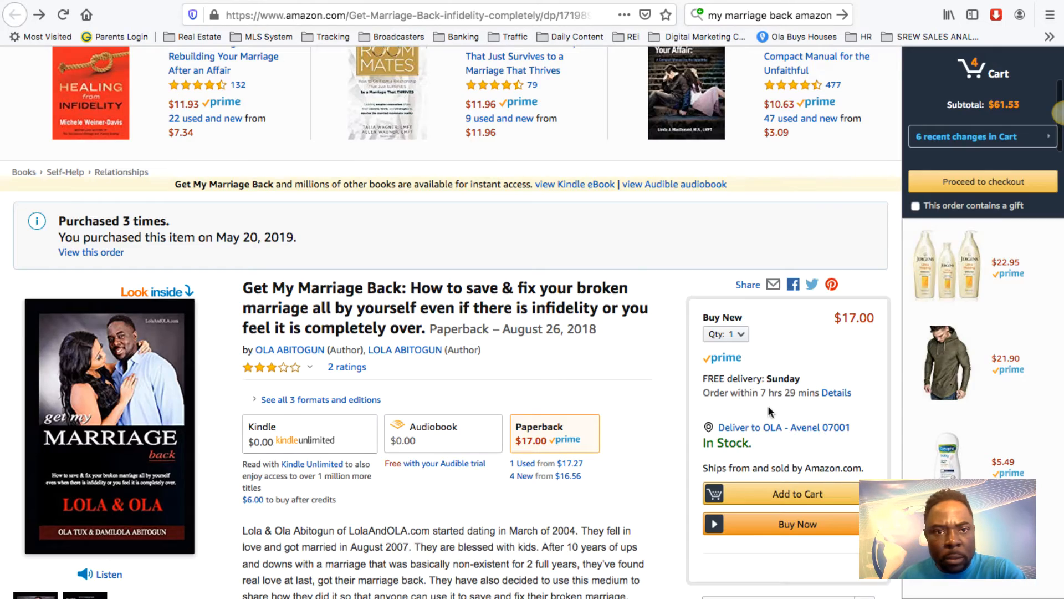
Check the paperback's Amazon product page and copy its full web address.
{"action": "scroll", "coordinate": [536, 294], "scroll_direction": "up", "scroll_amount": 8}
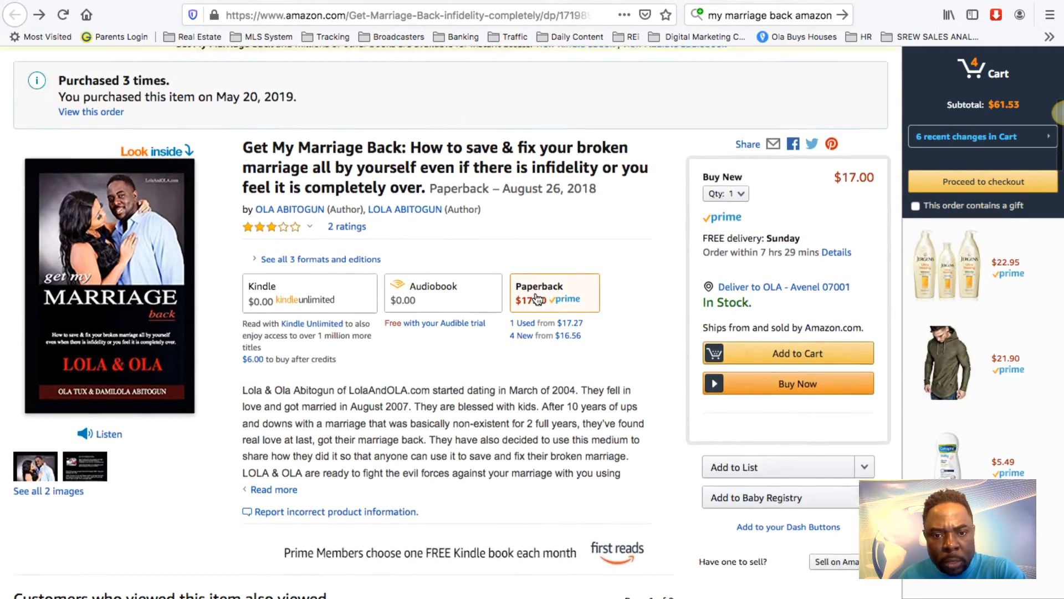
{"action": "scroll", "coordinate": [538, 299], "scroll_direction": "down", "scroll_amount": 15}
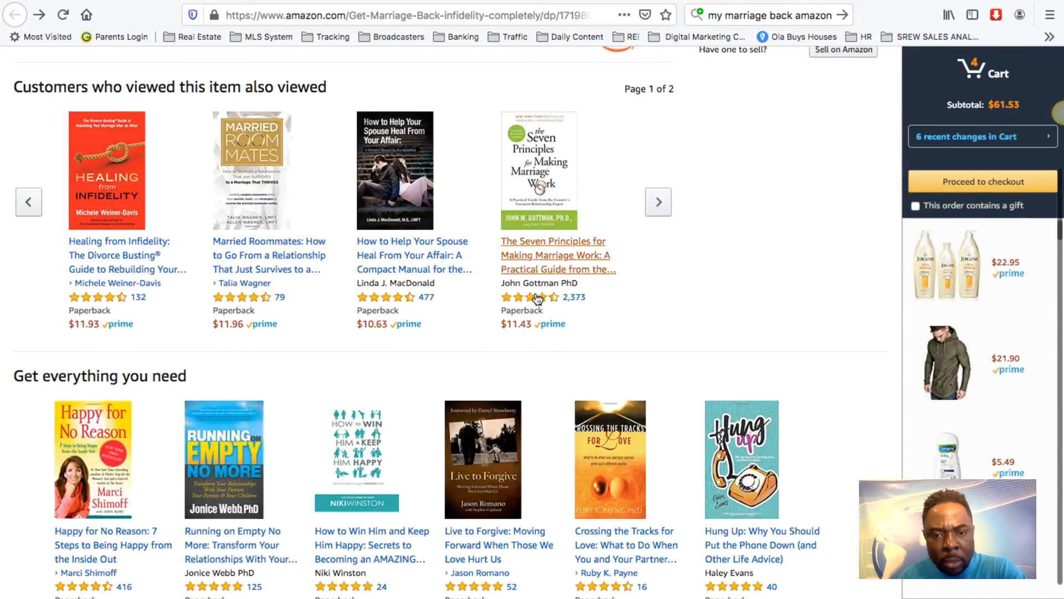
{"action": "scroll", "coordinate": [538, 300], "scroll_direction": "up", "scroll_amount": 15}
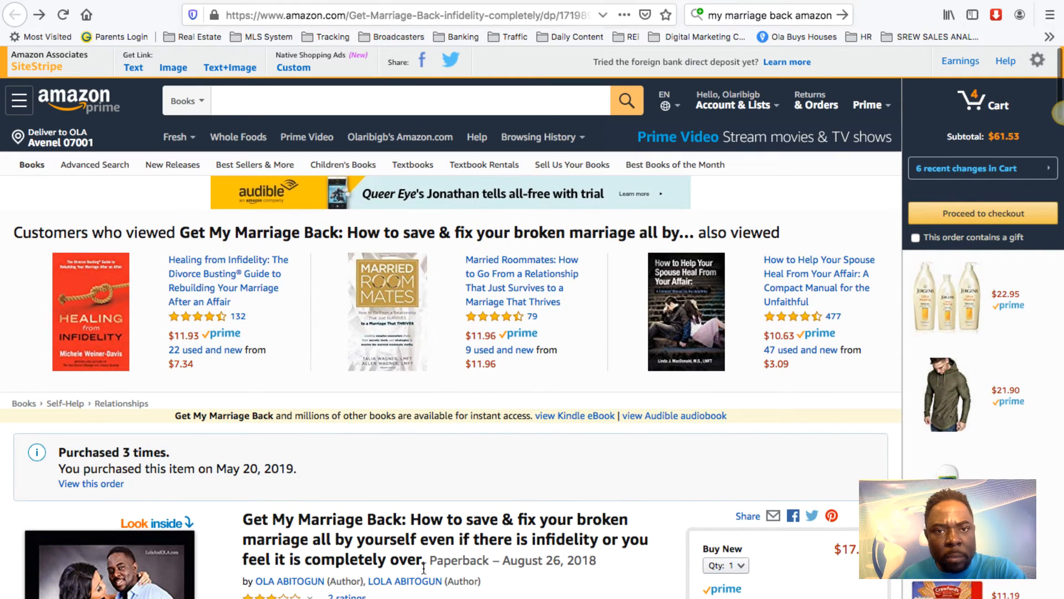
{"action": "left_click", "coordinate": [424, 15]}
{"action": "right_click", "coordinate": [424, 11]}
{"action": "left_click", "coordinate": [452, 57]}
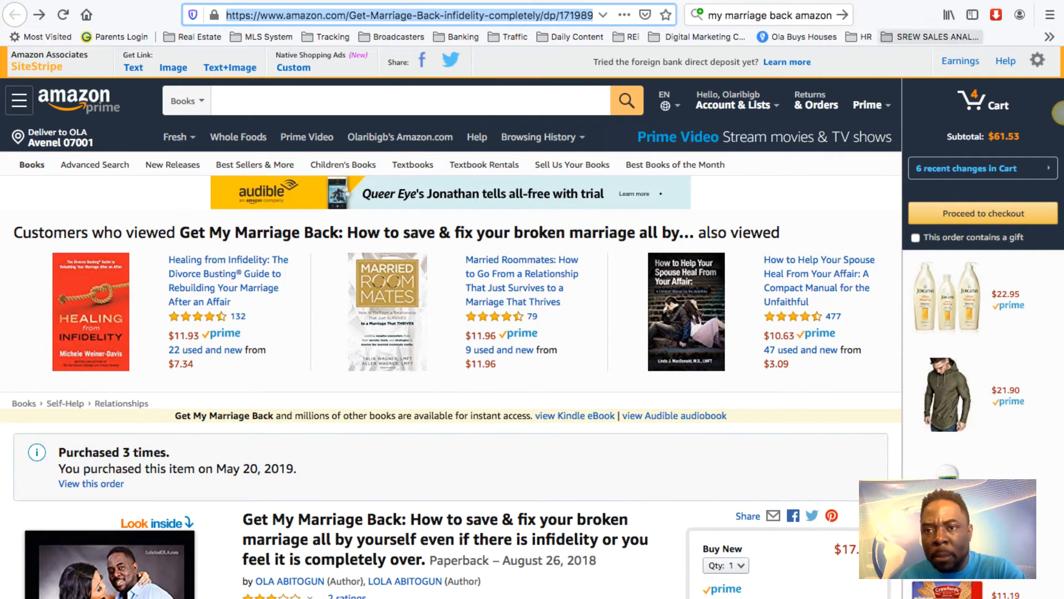
Return to the post editor and link "get it on Amazon" in the free book paragraph to the copied Amazon product address.
{"action": "left_click", "coordinate": [829, 2]}
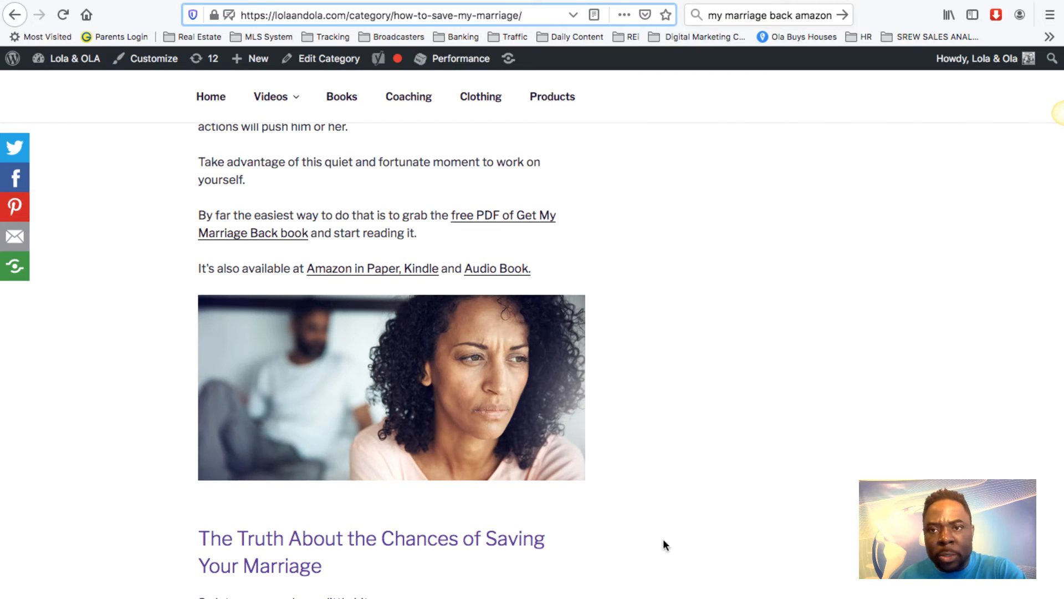
{"action": "left_click", "coordinate": [614, 598]}
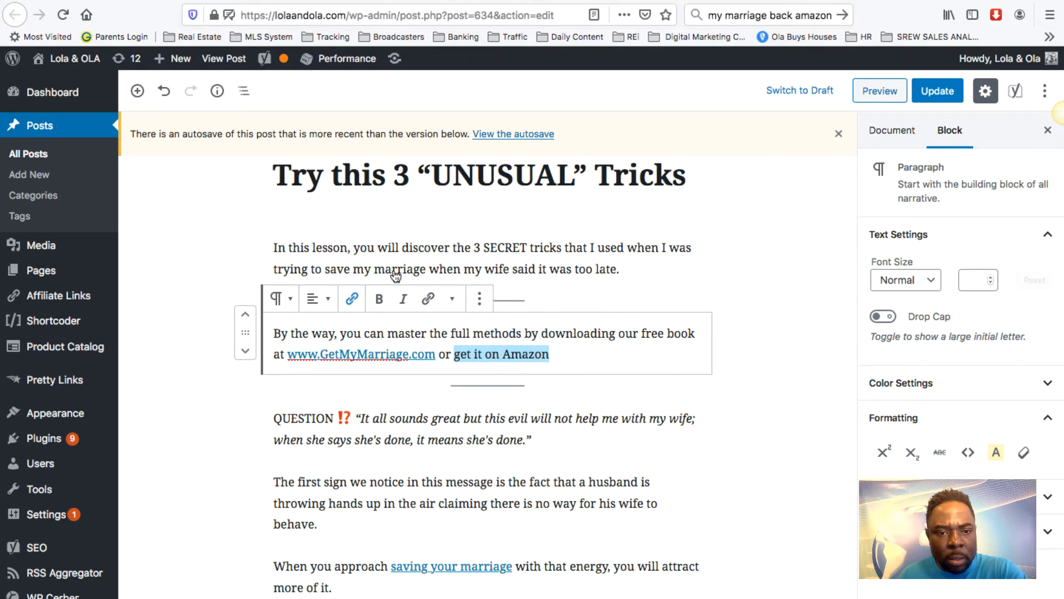
{"action": "left_click", "coordinate": [428, 298]}
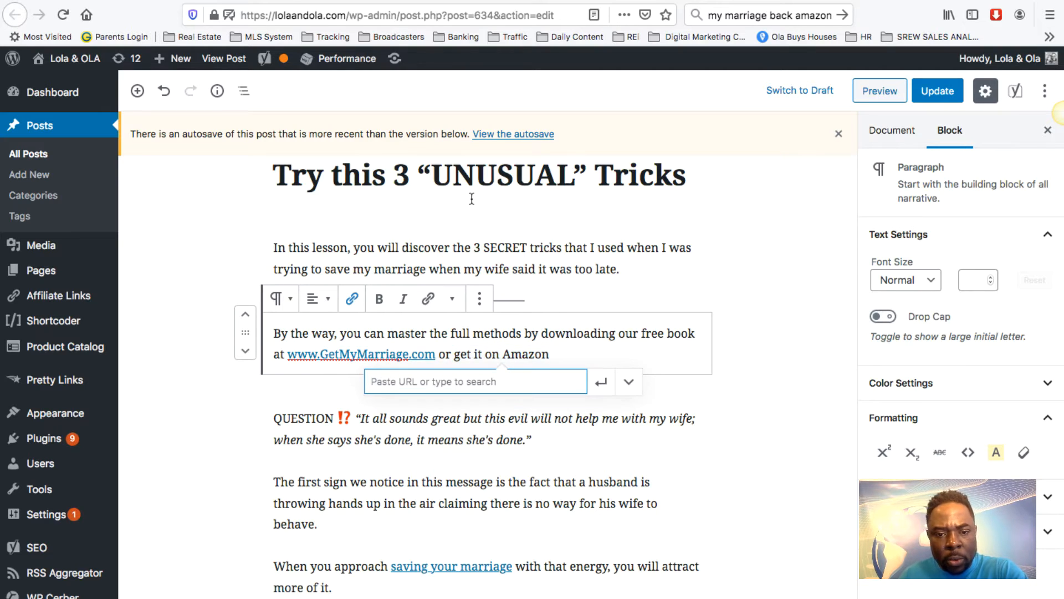
{"action": "key", "text": "ctrl+v"}
{"action": "key", "text": "Return"}
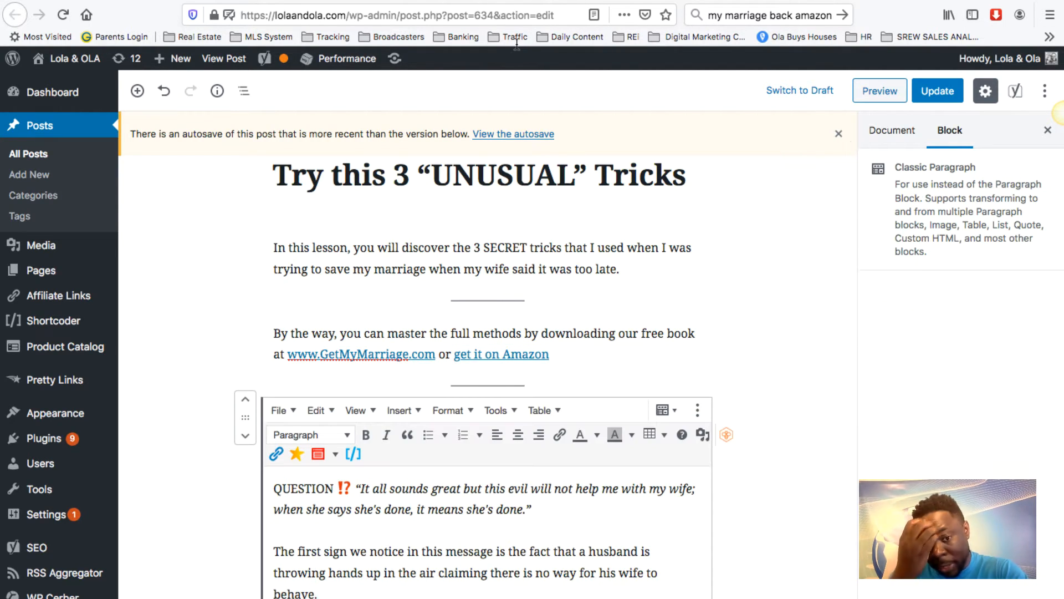
Review the post's text, links and video along with the problems and good results in the Yoast SEO analysis.
{"action": "scroll", "coordinate": [664, 246], "scroll_direction": "down", "scroll_amount": 10}
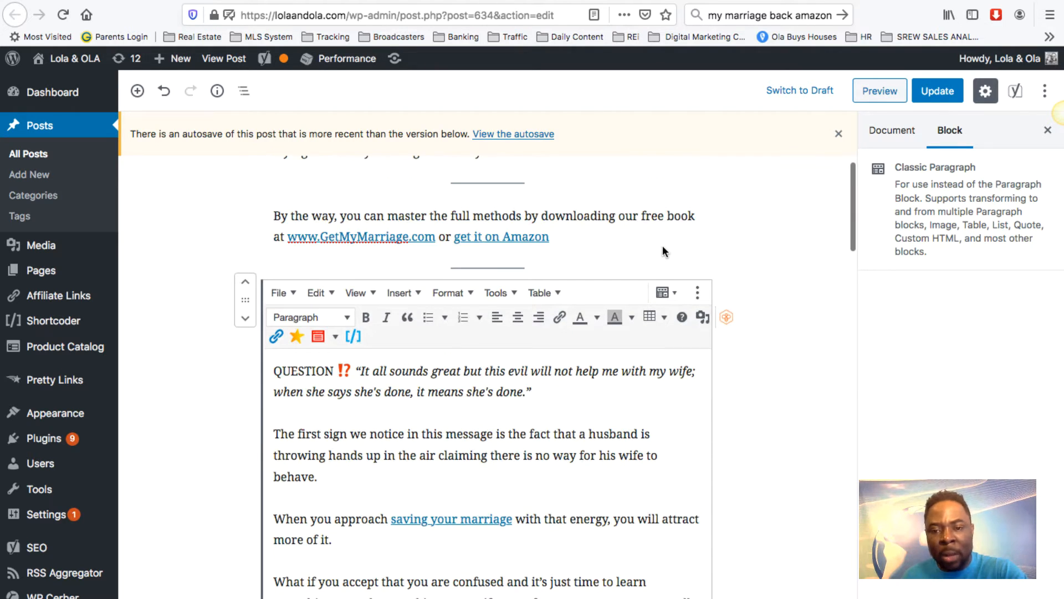
{"action": "scroll", "coordinate": [663, 245], "scroll_direction": "down", "scroll_amount": 3}
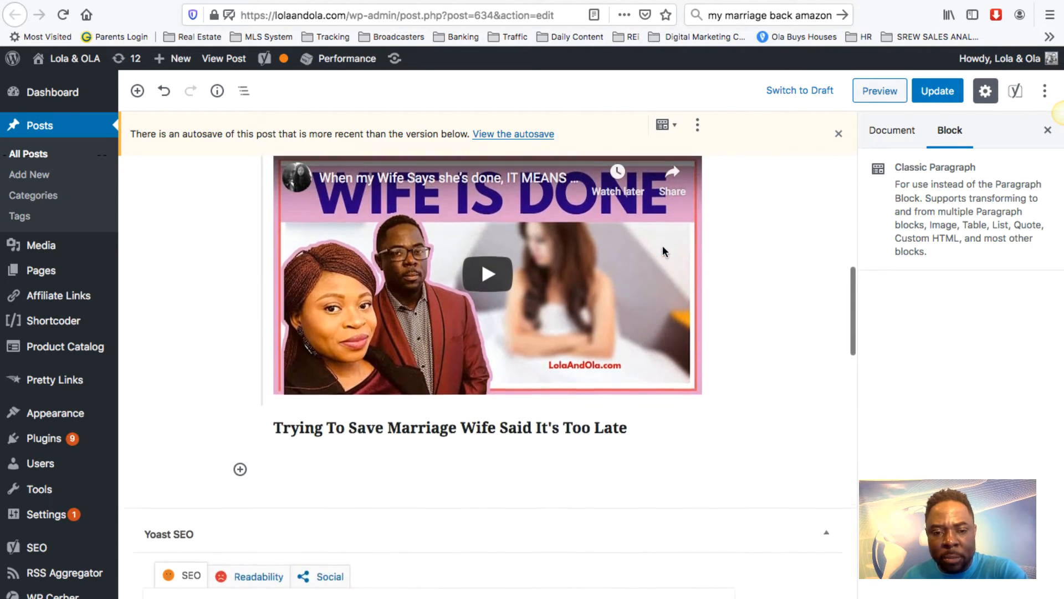
{"action": "scroll", "coordinate": [663, 245], "scroll_direction": "up", "scroll_amount": 4}
{"action": "scroll", "coordinate": [663, 245], "scroll_direction": "up", "scroll_amount": 10}
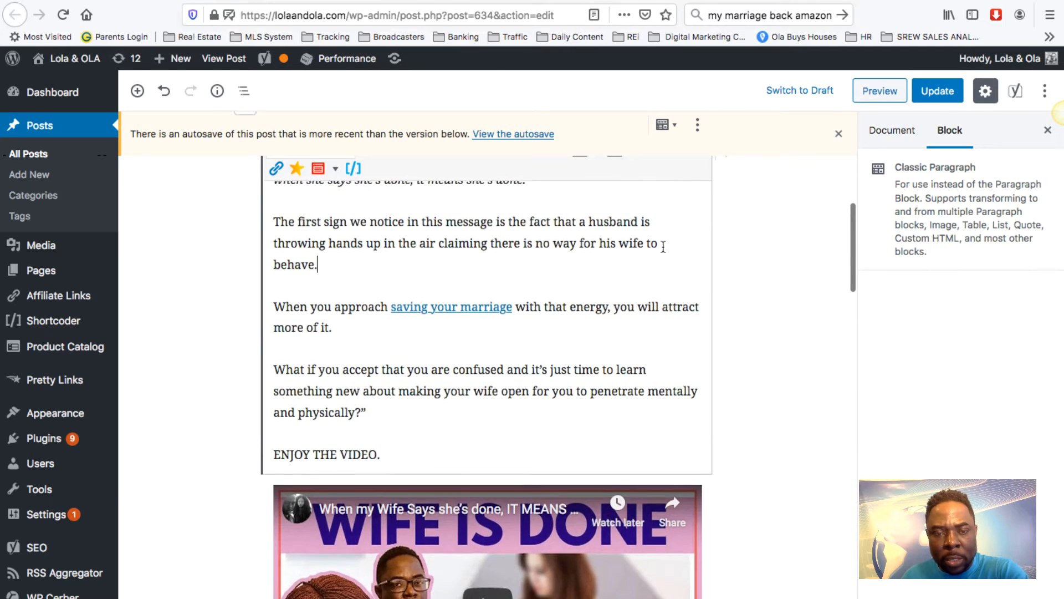
{"action": "scroll", "coordinate": [663, 246], "scroll_direction": "down", "scroll_amount": 5}
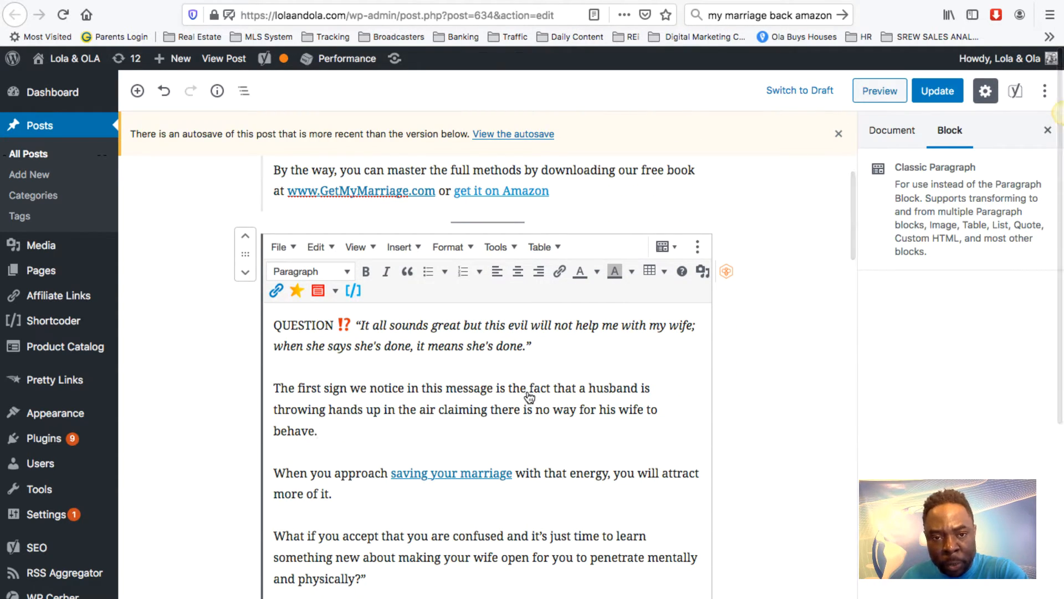
{"action": "scroll", "coordinate": [472, 225], "scroll_direction": "down", "scroll_amount": 2}
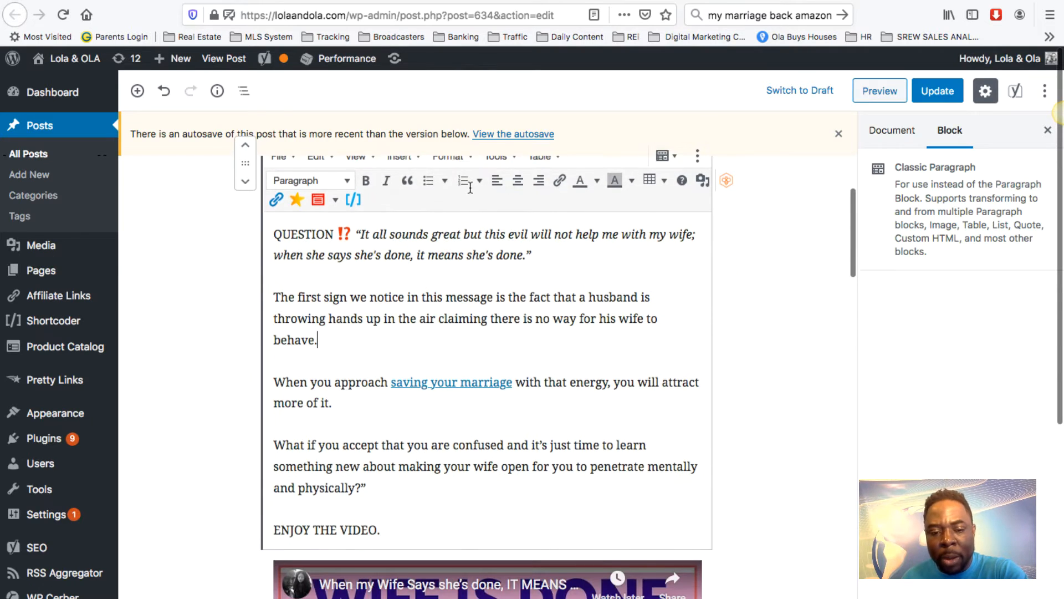
{"action": "scroll", "coordinate": [469, 210], "scroll_direction": "down", "scroll_amount": 10}
{"action": "scroll", "coordinate": [470, 185], "scroll_direction": "down", "scroll_amount": 15}
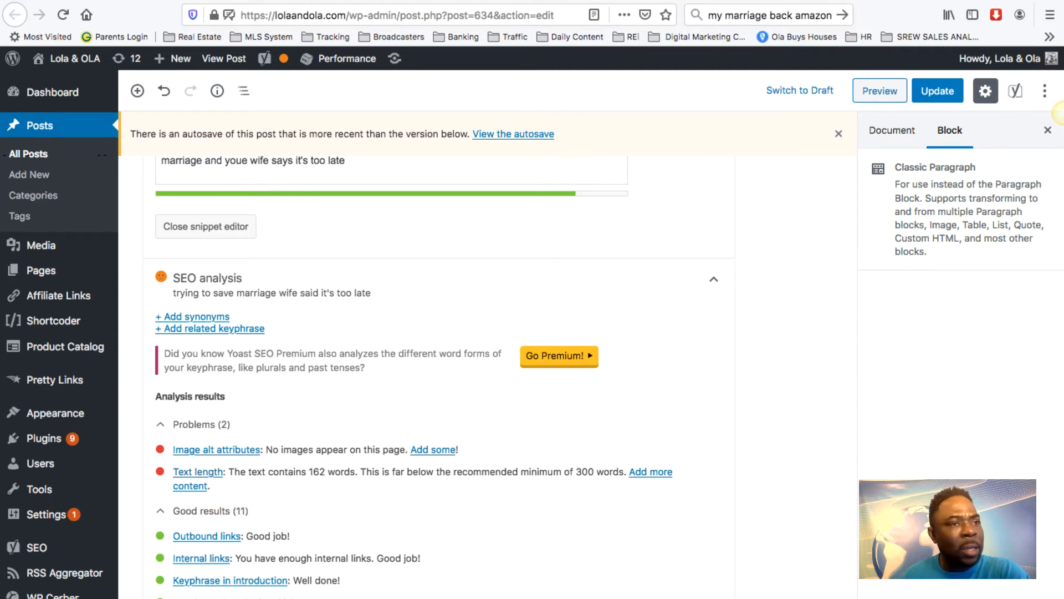
{"action": "scroll", "coordinate": [482, 218], "scroll_direction": "up", "scroll_amount": 15}
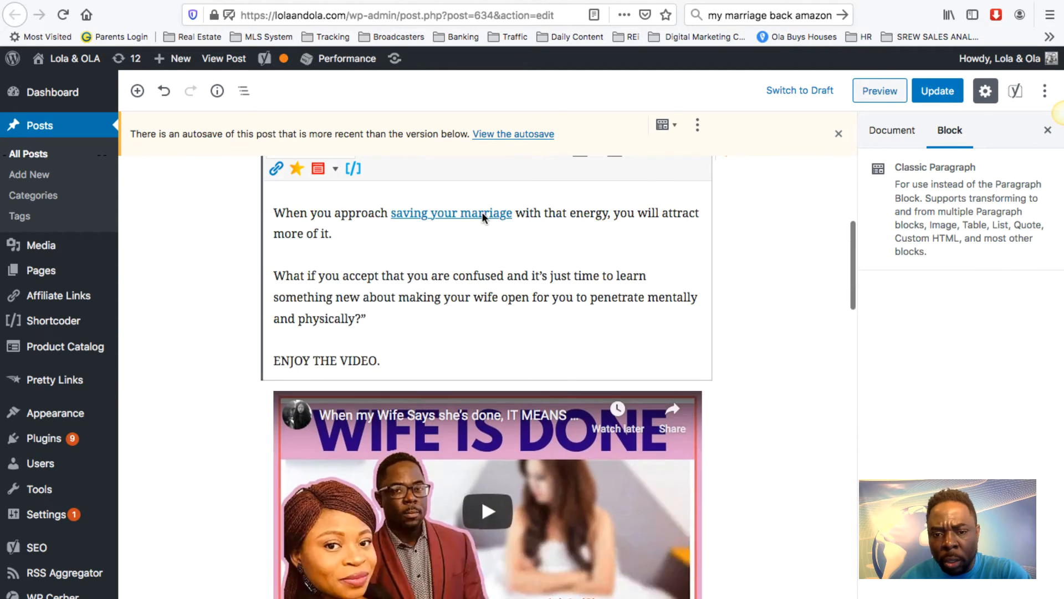
{"action": "scroll", "coordinate": [482, 214], "scroll_direction": "up", "scroll_amount": 5}
{"action": "scroll", "coordinate": [482, 213], "scroll_direction": "down", "scroll_amount": 15}
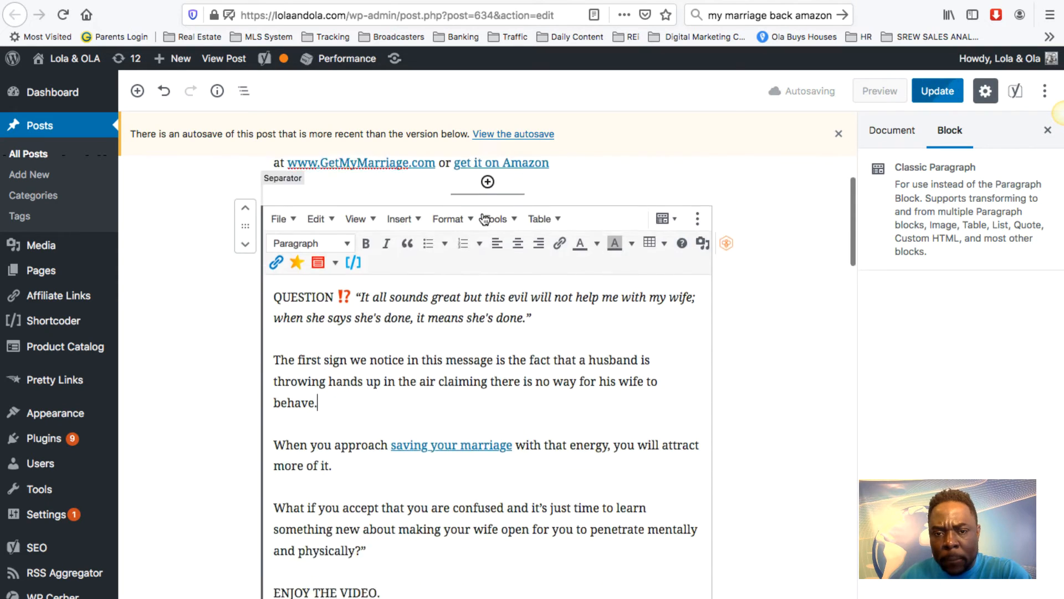
{"action": "scroll", "coordinate": [483, 214], "scroll_direction": "up", "scroll_amount": 15}
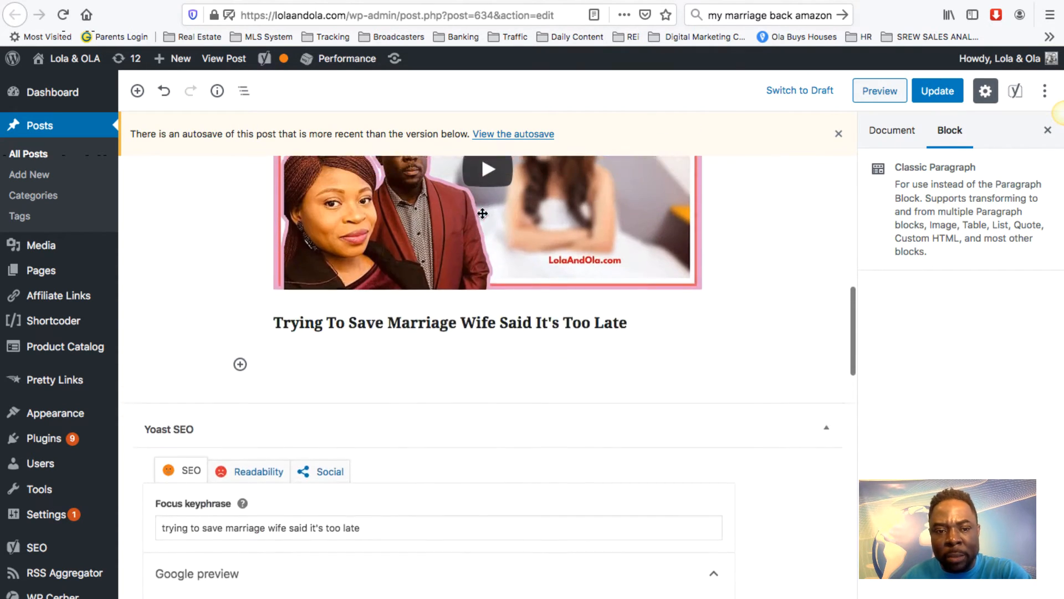
{"action": "scroll", "coordinate": [482, 217], "scroll_direction": "up", "scroll_amount": 10}
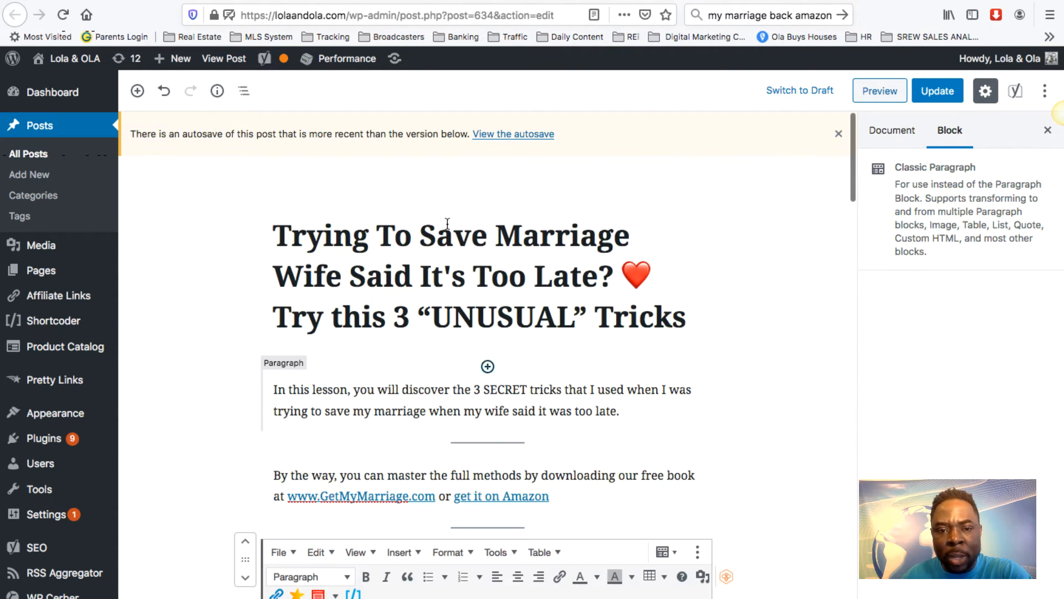
Copy the focus keyphrase "trying to save marriage wife said it's too late" from the post's Yoast SEO settings.
{"action": "scroll", "coordinate": [443, 211], "scroll_direction": "down", "scroll_amount": 15}
{"action": "scroll", "coordinate": [414, 207], "scroll_direction": "down", "scroll_amount": 8}
{"action": "scroll", "coordinate": [413, 214], "scroll_direction": "up", "scroll_amount": 3}
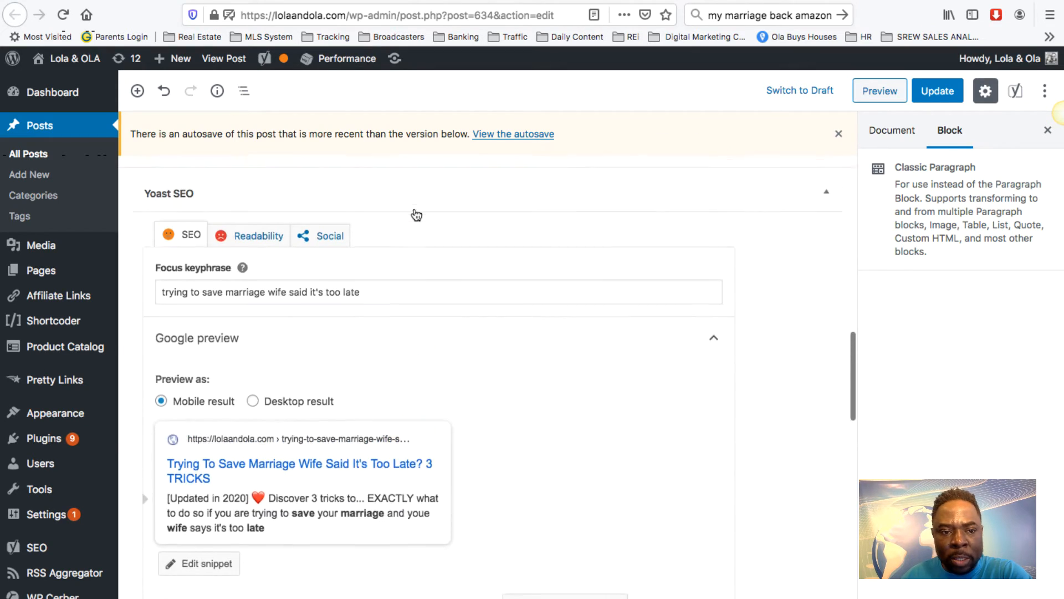
{"action": "left_click", "coordinate": [374, 286]}
{"action": "left_click_drag", "start_coordinate": [375, 286], "coordinate": [150, 287]}
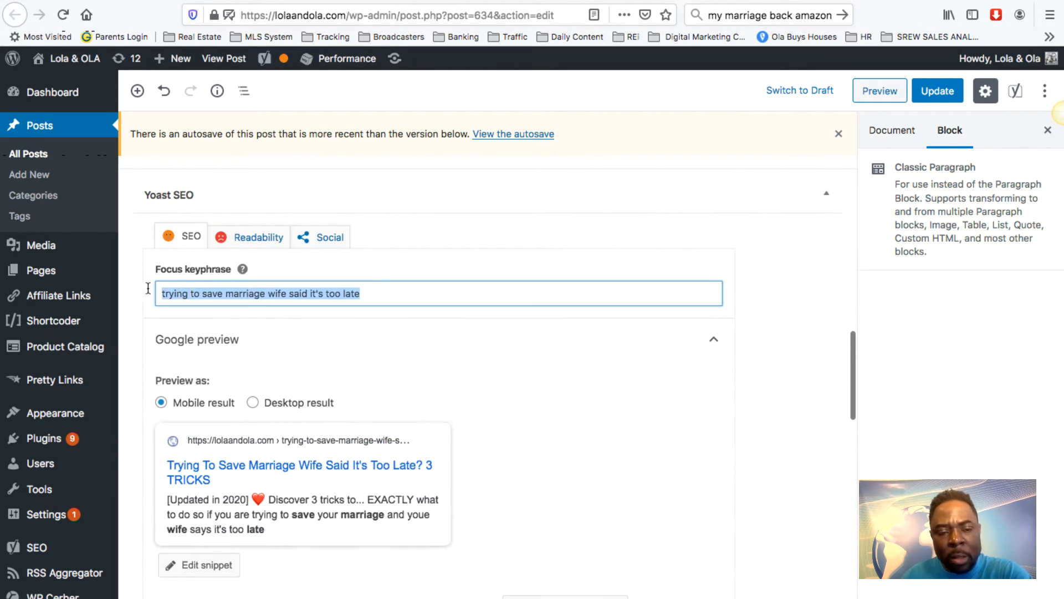
{"action": "right_click", "coordinate": [204, 286]}
{"action": "left_click", "coordinate": [239, 339]}
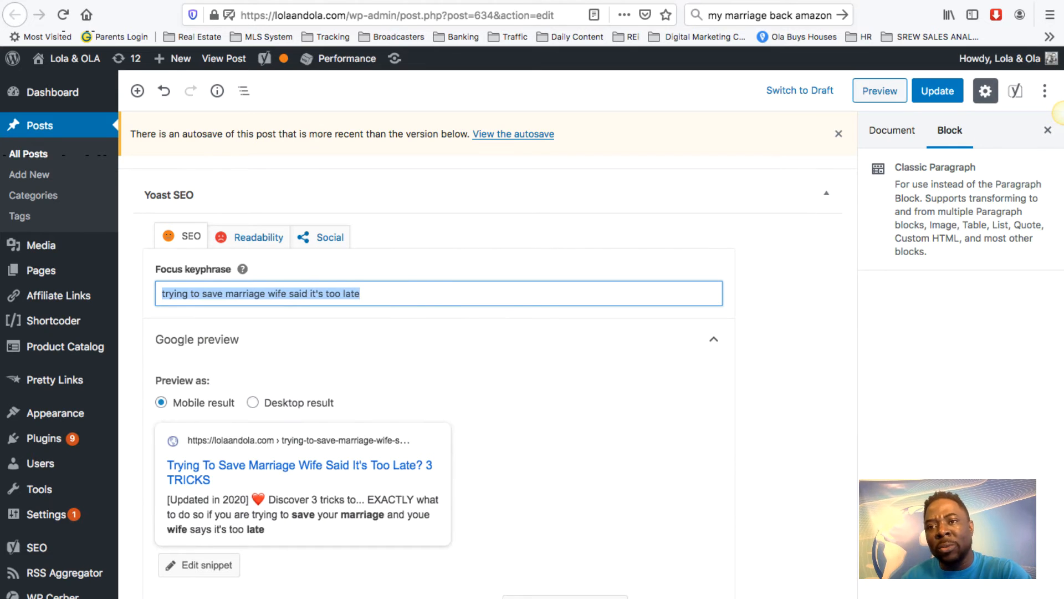
Search Google Images for "trying to save marriage wife said it's too late" and look through the pictures of couples.
{"action": "left_click", "coordinate": [892, 597]}
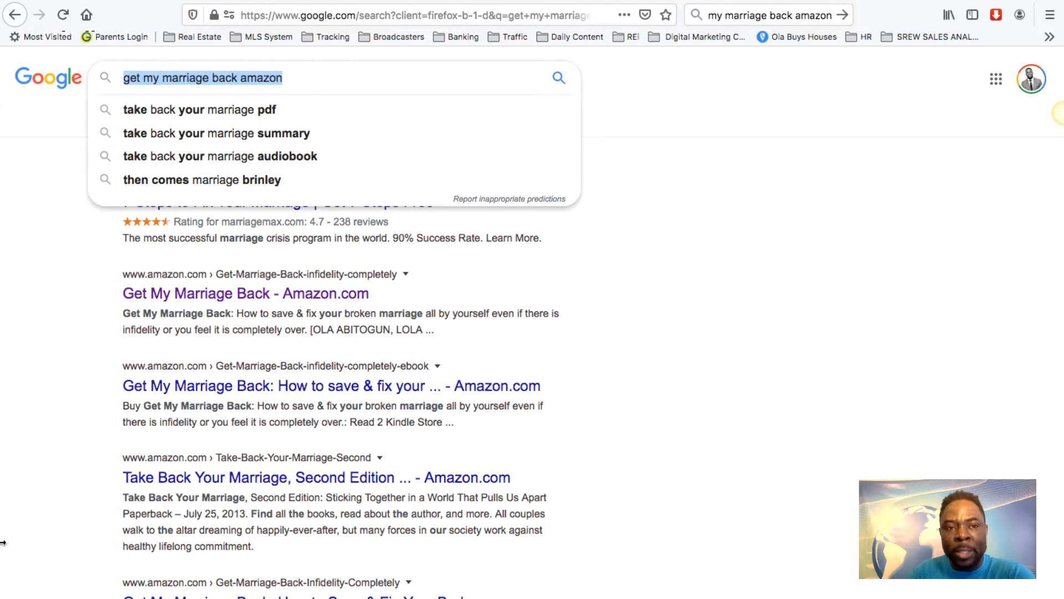
{"action": "key", "text": "ctrl+v"}
{"action": "key", "text": "Return"}
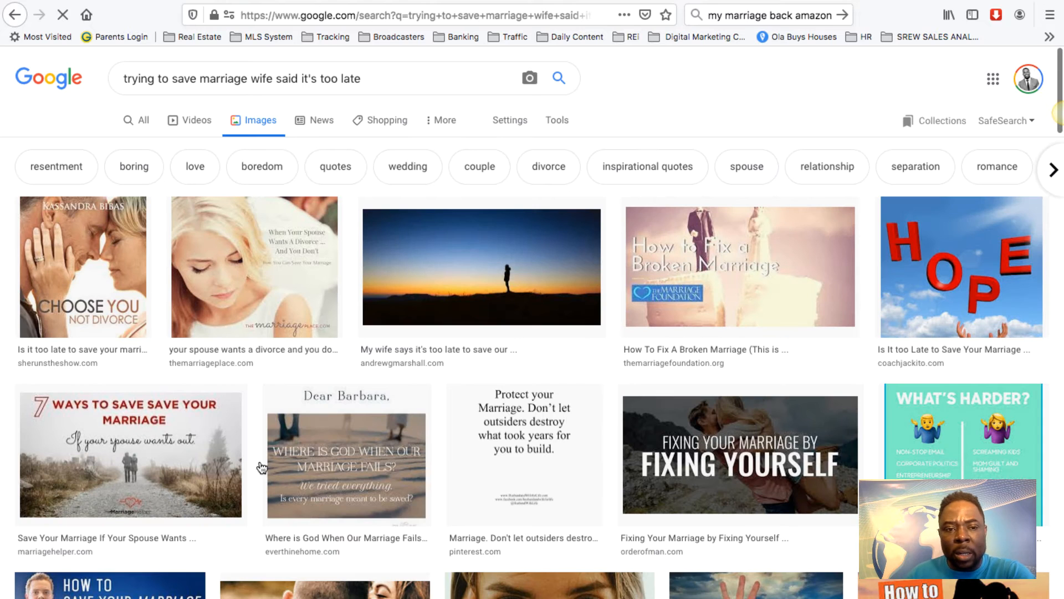
{"action": "scroll", "coordinate": [613, 111], "scroll_direction": "down", "scroll_amount": 5}
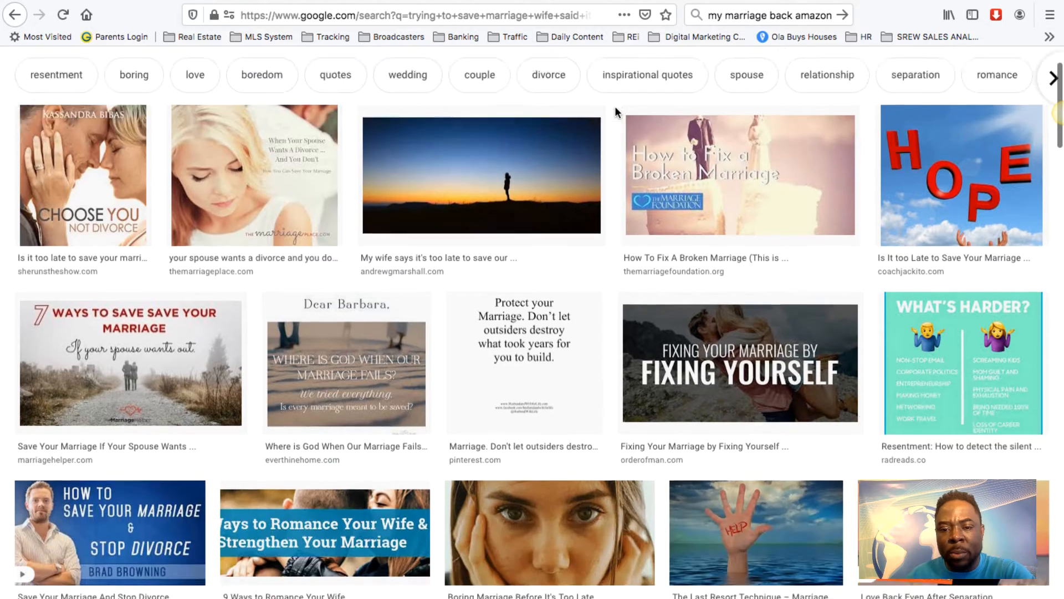
{"action": "scroll", "coordinate": [615, 112], "scroll_direction": "down", "scroll_amount": 2}
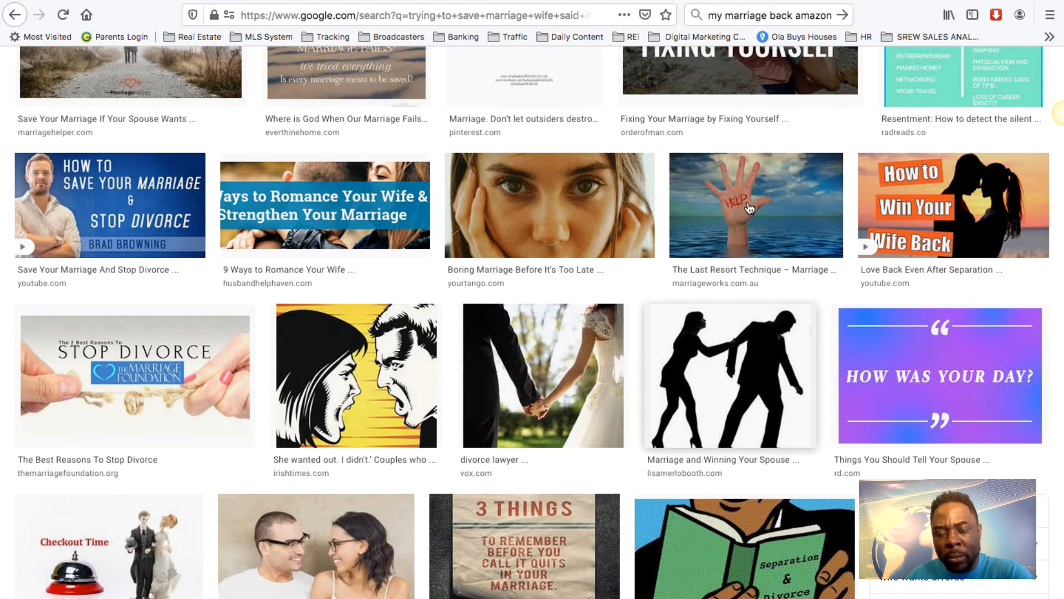
{"action": "scroll", "coordinate": [727, 100], "scroll_direction": "down", "scroll_amount": 3}
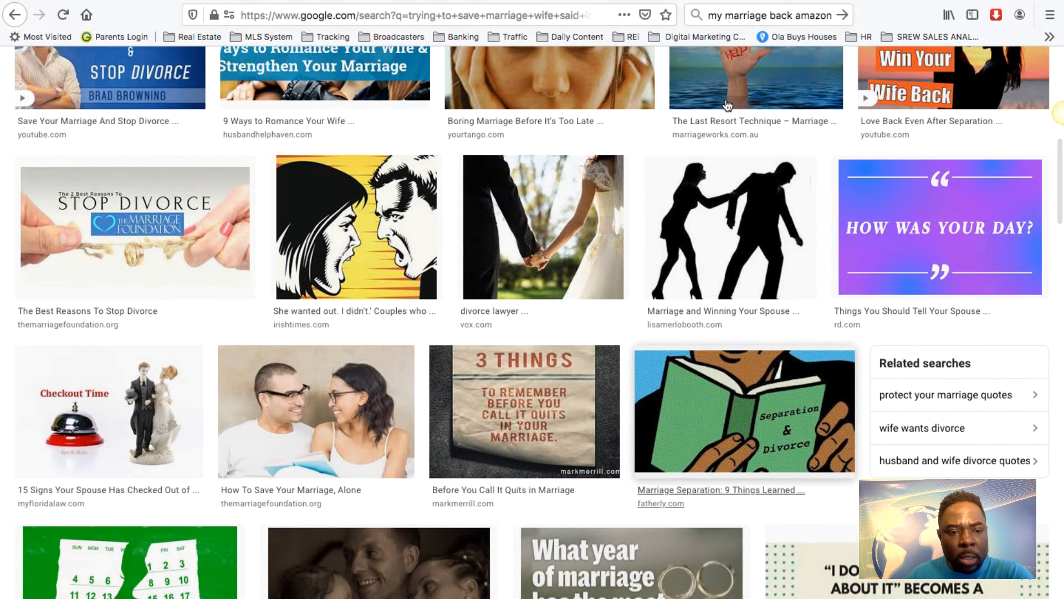
{"action": "scroll", "coordinate": [727, 105], "scroll_direction": "down", "scroll_amount": 2}
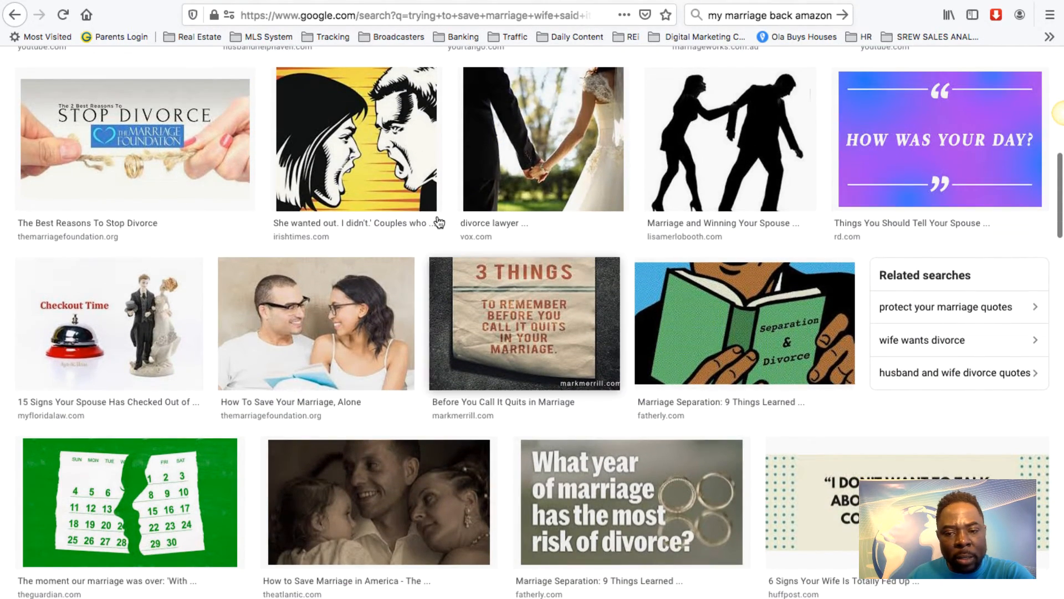
{"action": "scroll", "coordinate": [439, 222], "scroll_direction": "down", "scroll_amount": 8}
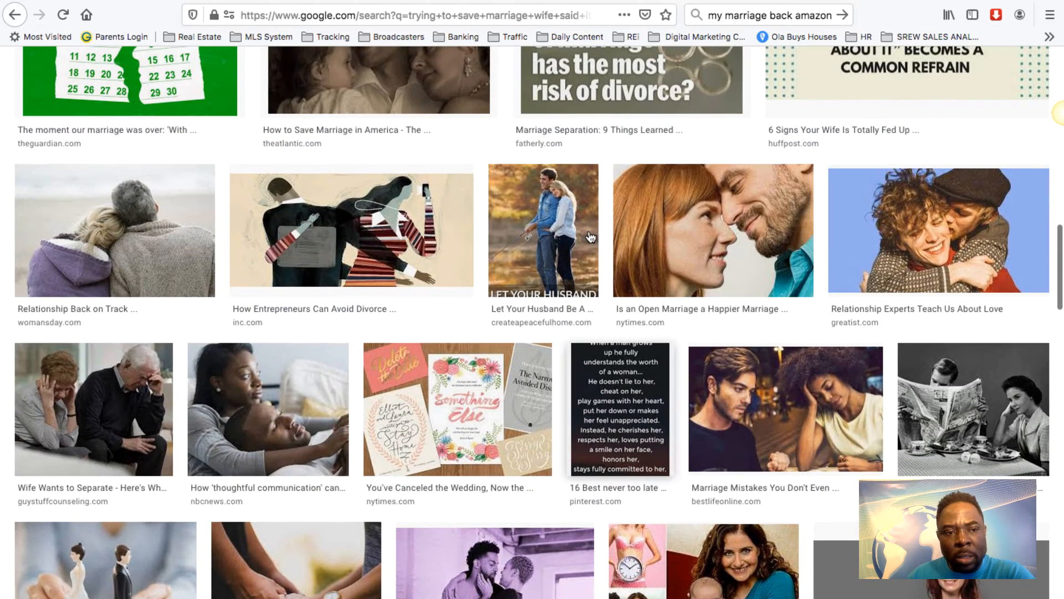
{"action": "scroll", "coordinate": [591, 238], "scroll_direction": "down", "scroll_amount": 2}
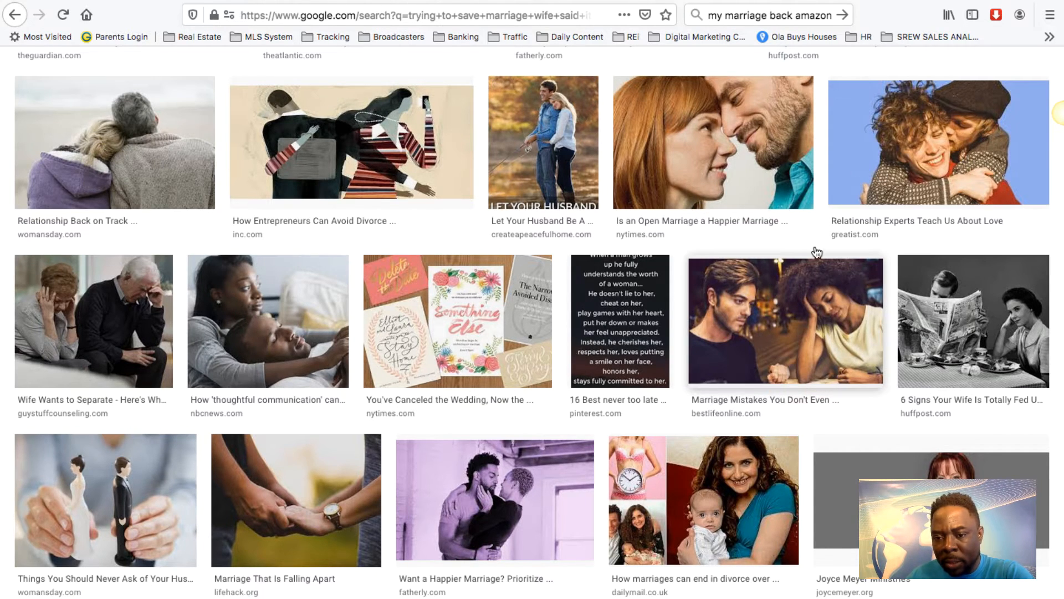
Save the Best Life photo of the arguing couple into the images folder as "trying to save marriage wife said it's too late".
{"action": "left_click", "coordinate": [777, 257]}
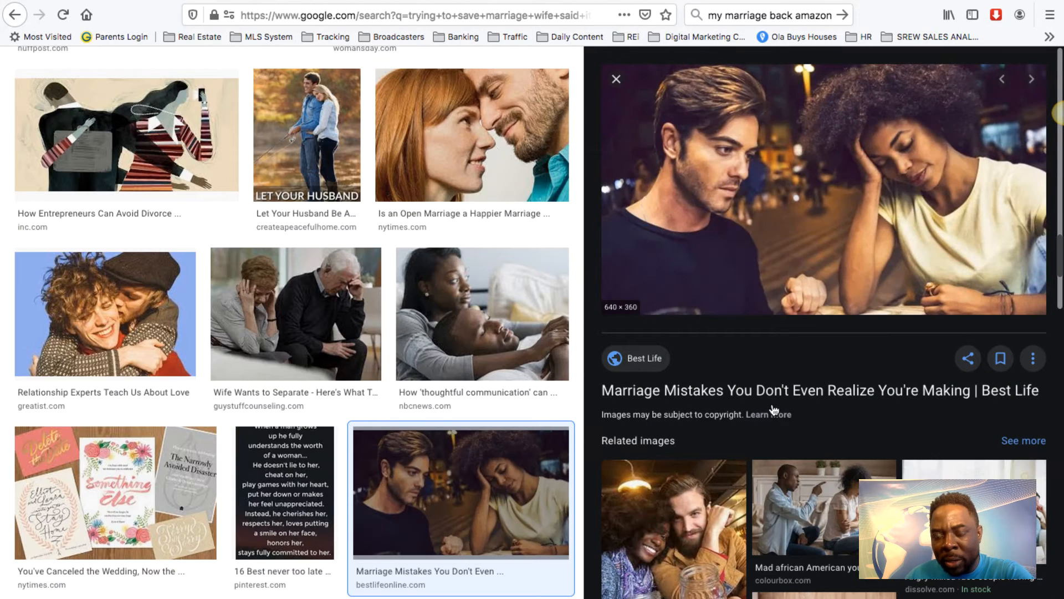
{"action": "right_click", "coordinate": [780, 168]}
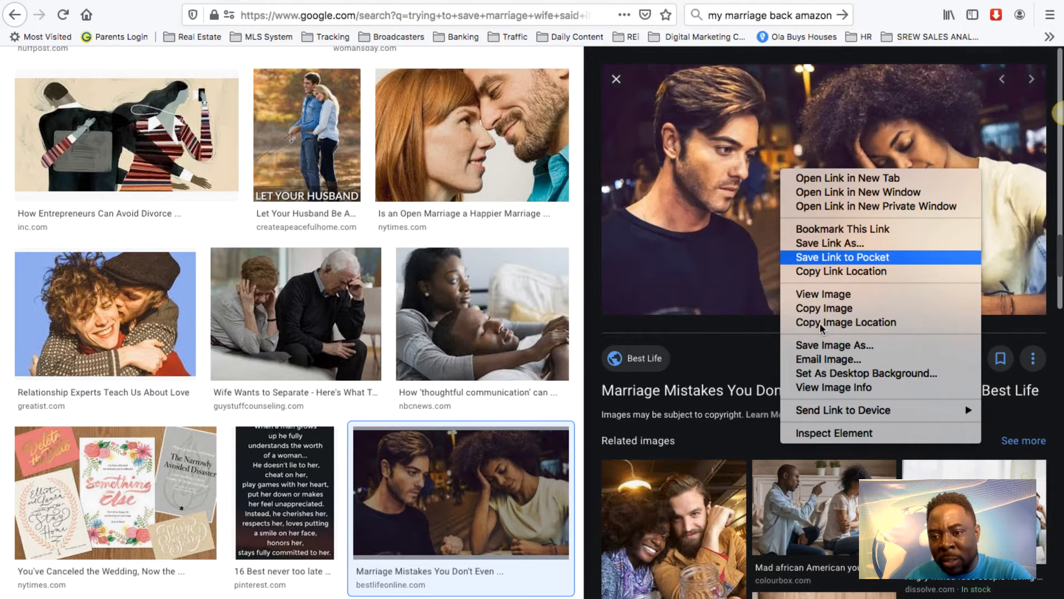
{"action": "key", "text": "Return"}
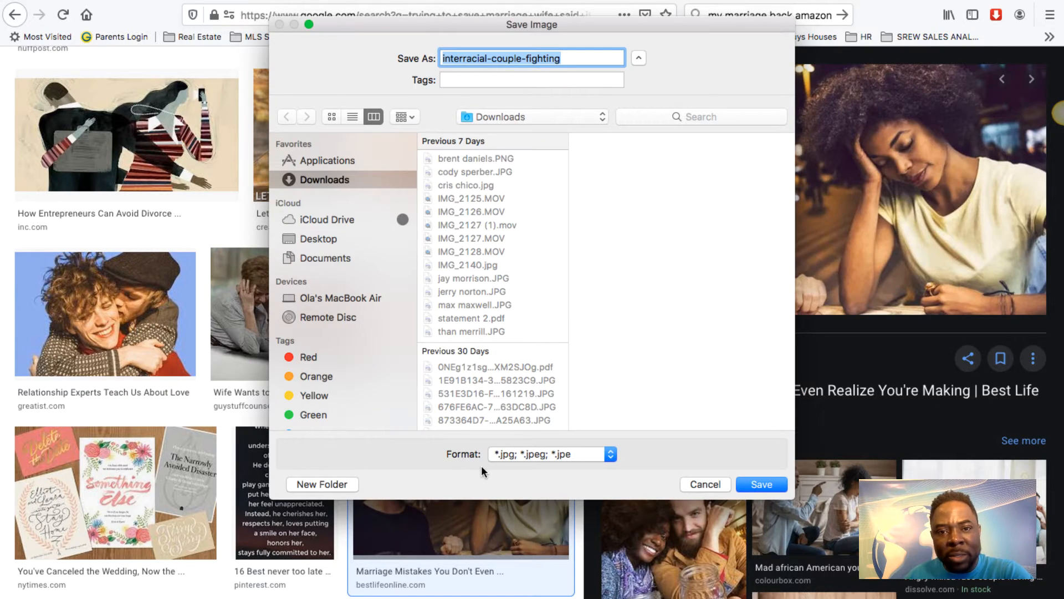
{"action": "left_click", "coordinate": [510, 117]}
{"action": "left_click", "coordinate": [492, 242]}
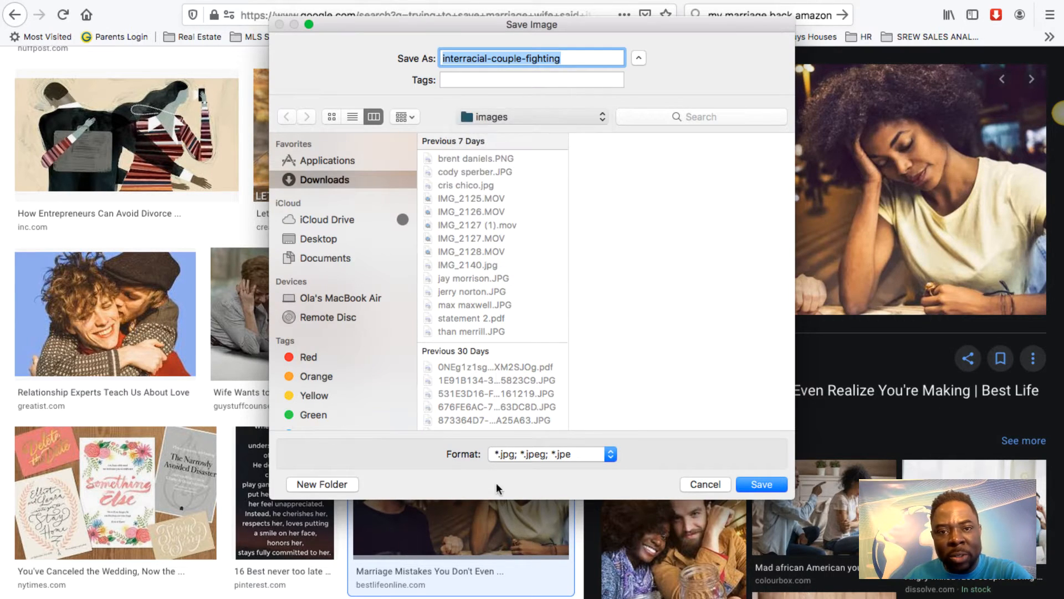
{"action": "key", "text": "super+v"}
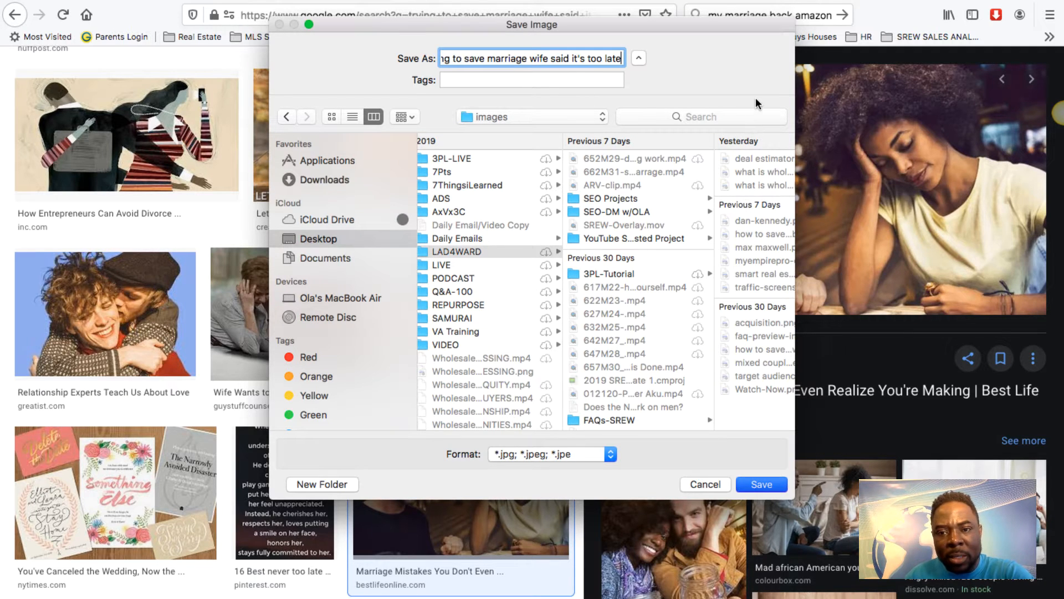
{"action": "key", "text": "Return"}
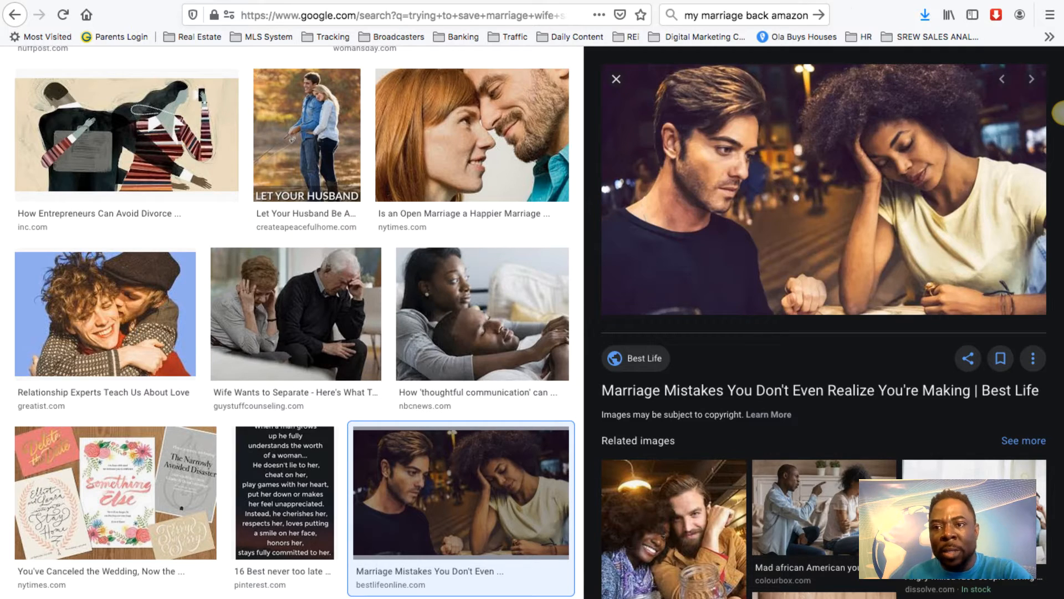
Switch to the WordPress post editor and review the post's Yoast SEO snippet, analysis problems and body content.
{"action": "left_click", "coordinate": [746, 2]}
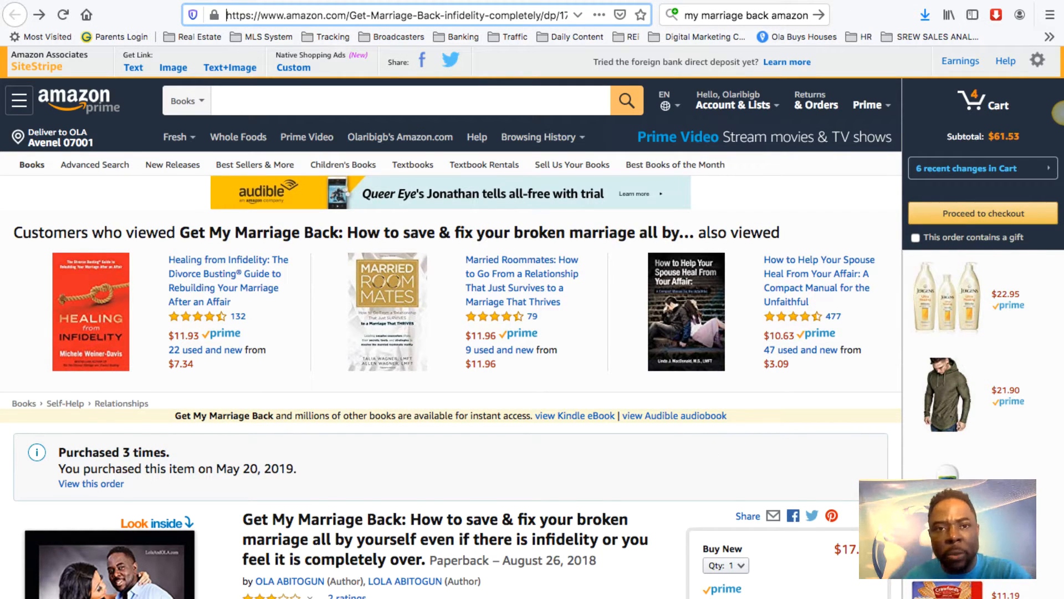
{"action": "key", "text": "ctrl+Tab"}
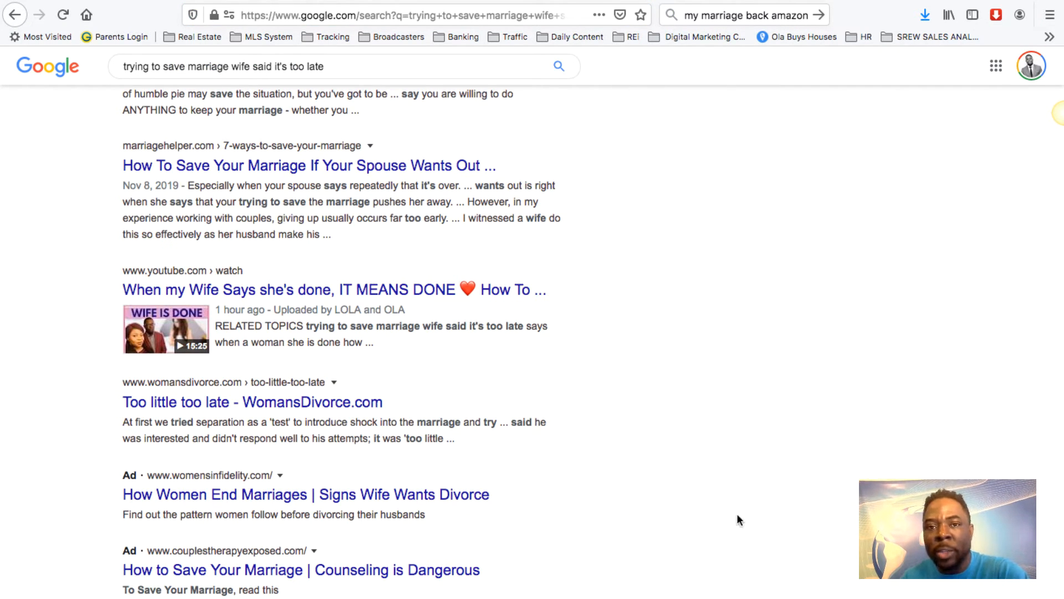
{"action": "key", "text": "ctrl+Tab"}
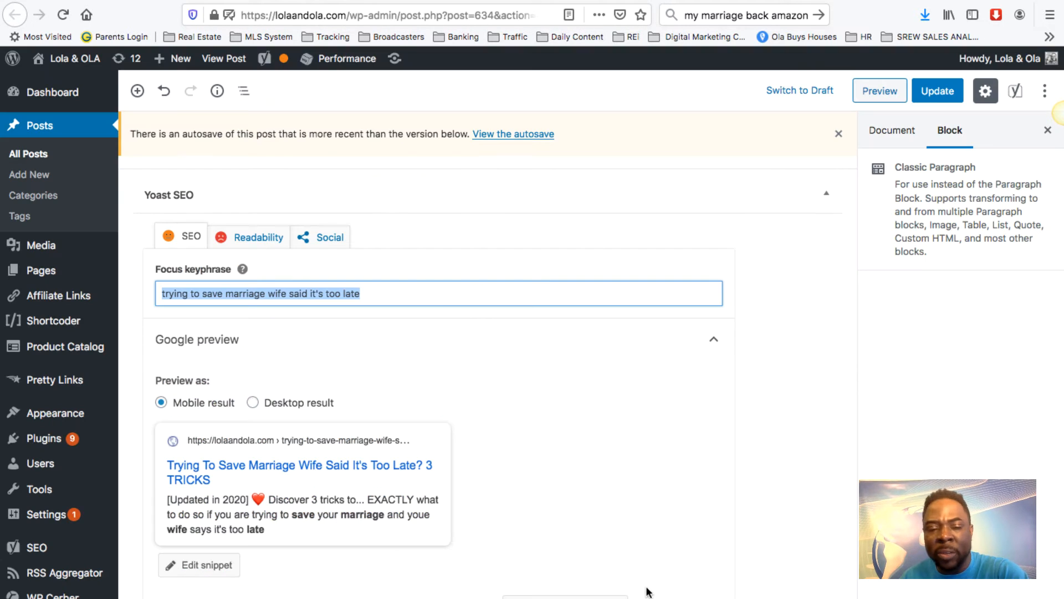
{"action": "scroll", "coordinate": [504, 177], "scroll_direction": "down", "scroll_amount": 10}
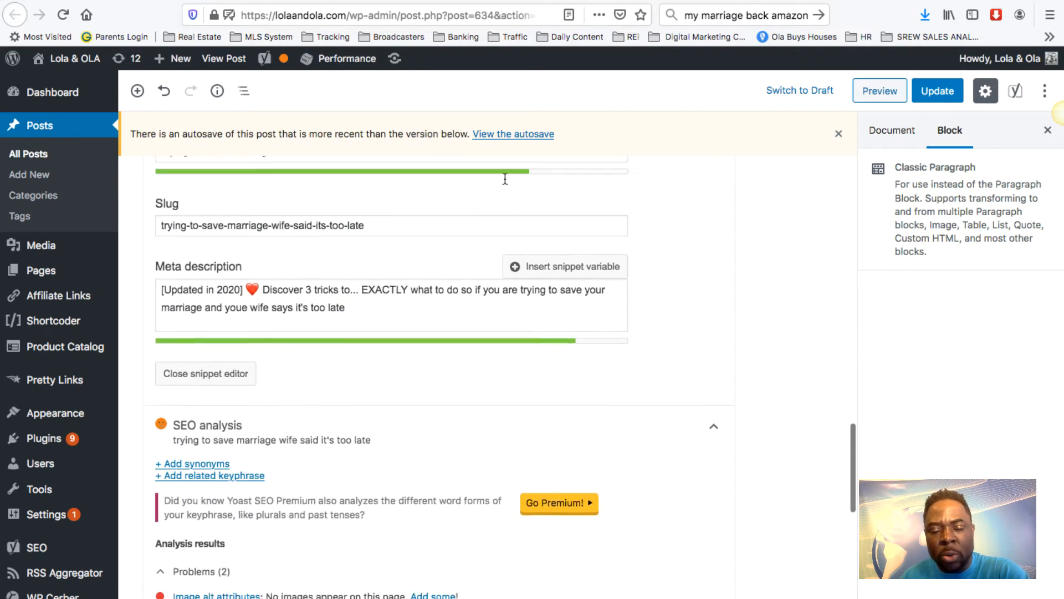
{"action": "scroll", "coordinate": [504, 177], "scroll_direction": "down", "scroll_amount": 2}
{"action": "scroll", "coordinate": [504, 177], "scroll_direction": "up", "scroll_amount": 2}
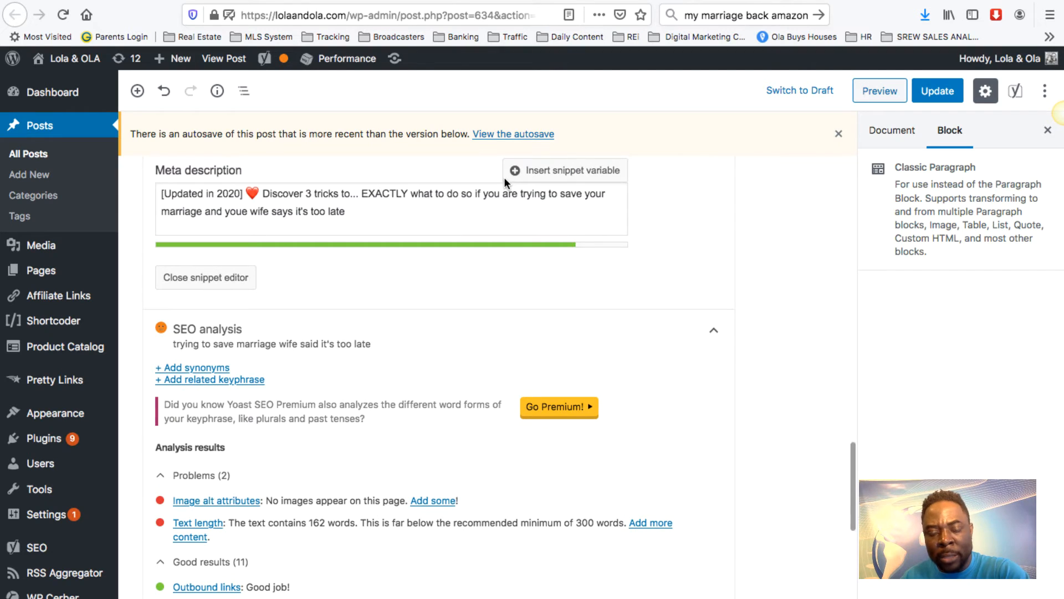
{"action": "scroll", "coordinate": [504, 177], "scroll_direction": "up", "scroll_amount": 10}
{"action": "scroll", "coordinate": [504, 178], "scroll_direction": "up", "scroll_amount": 15}
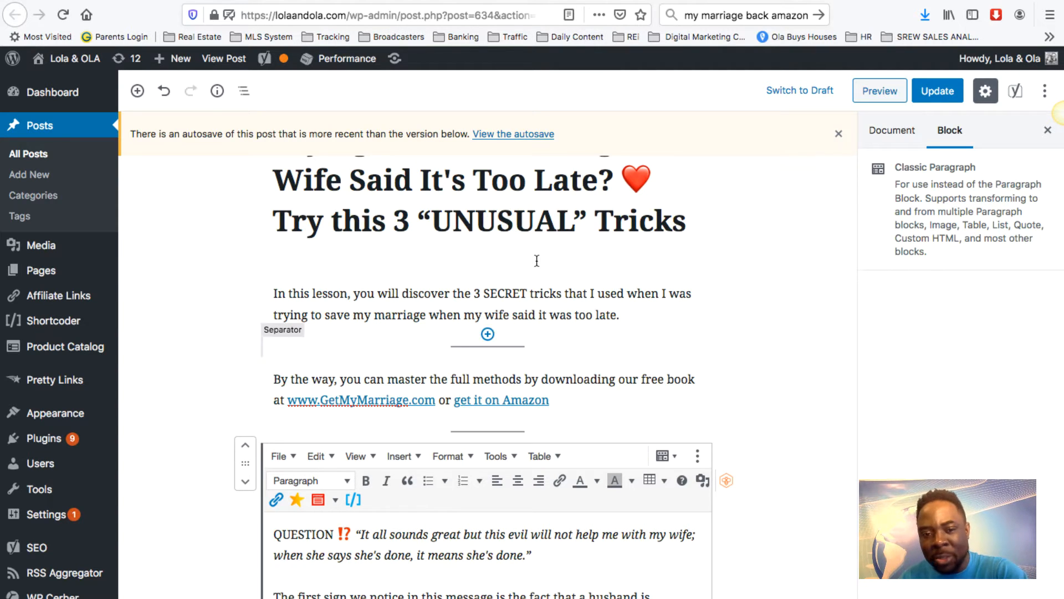
{"action": "scroll", "coordinate": [540, 268], "scroll_direction": "down", "scroll_amount": 3}
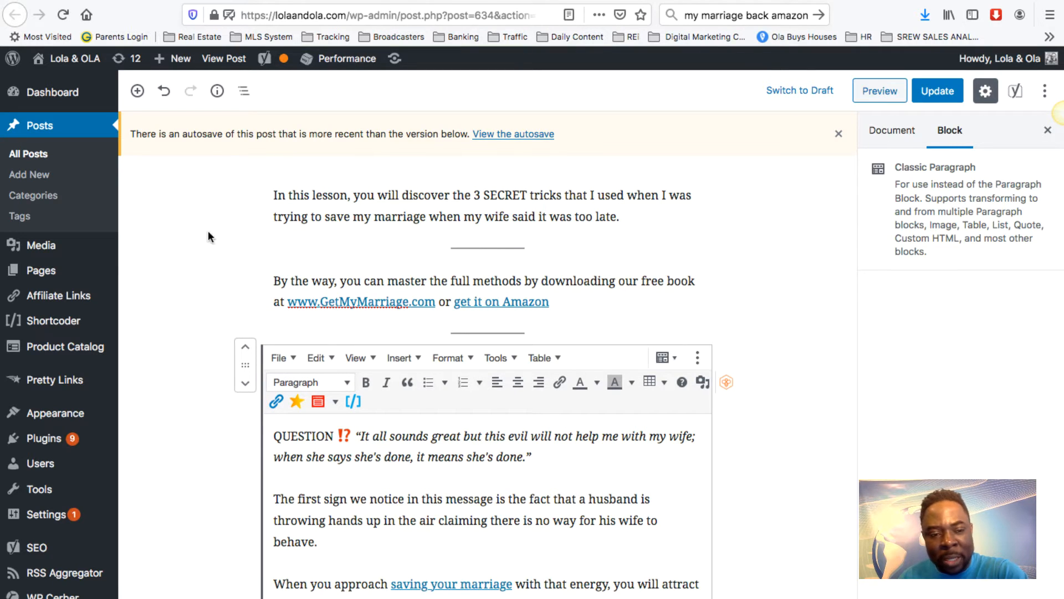
{"action": "left_click", "coordinate": [193, 205]}
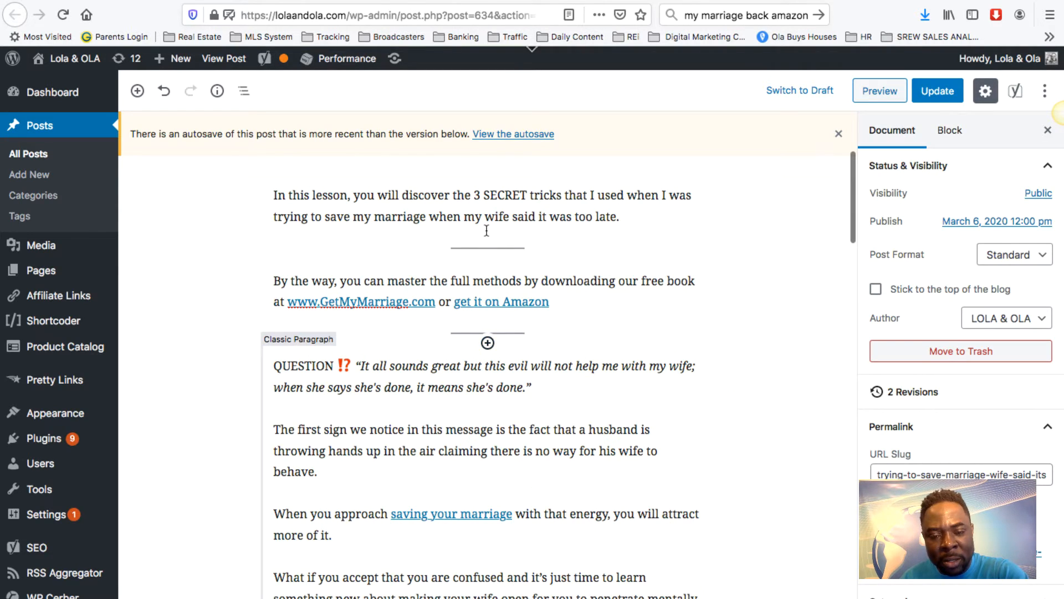
{"action": "scroll", "coordinate": [488, 230], "scroll_direction": "down", "scroll_amount": 2}
{"action": "scroll", "coordinate": [491, 230], "scroll_direction": "down", "scroll_amount": 2}
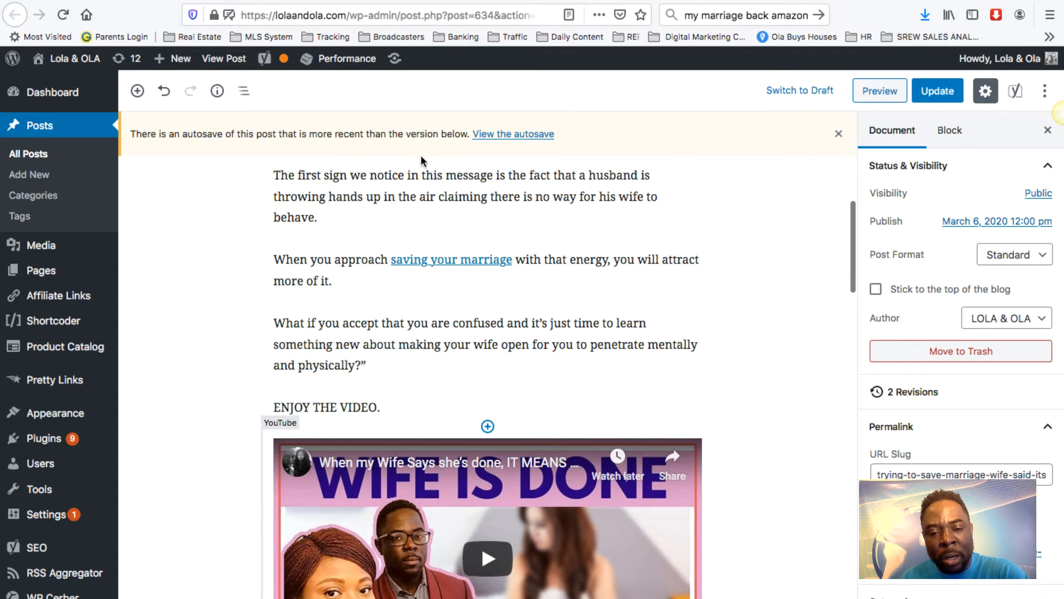
{"action": "scroll", "coordinate": [430, 163], "scroll_direction": "down", "scroll_amount": 7}
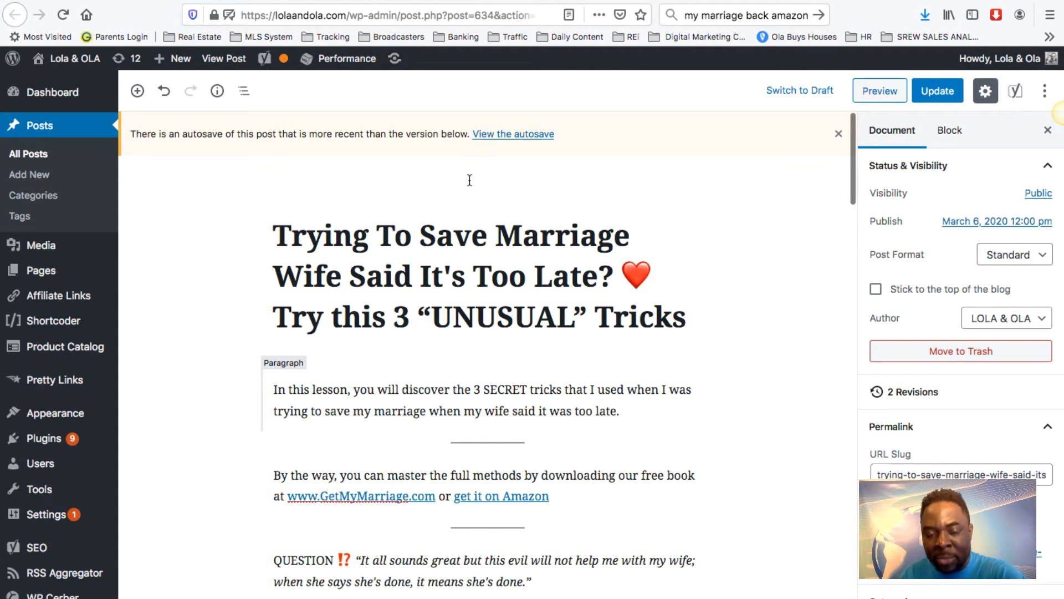
Make the phrase "3 SECRET tricks" in the post's introductory paragraph bold and italic.
{"action": "left_click_drag", "start_coordinate": [473, 390], "coordinate": [562, 389]}
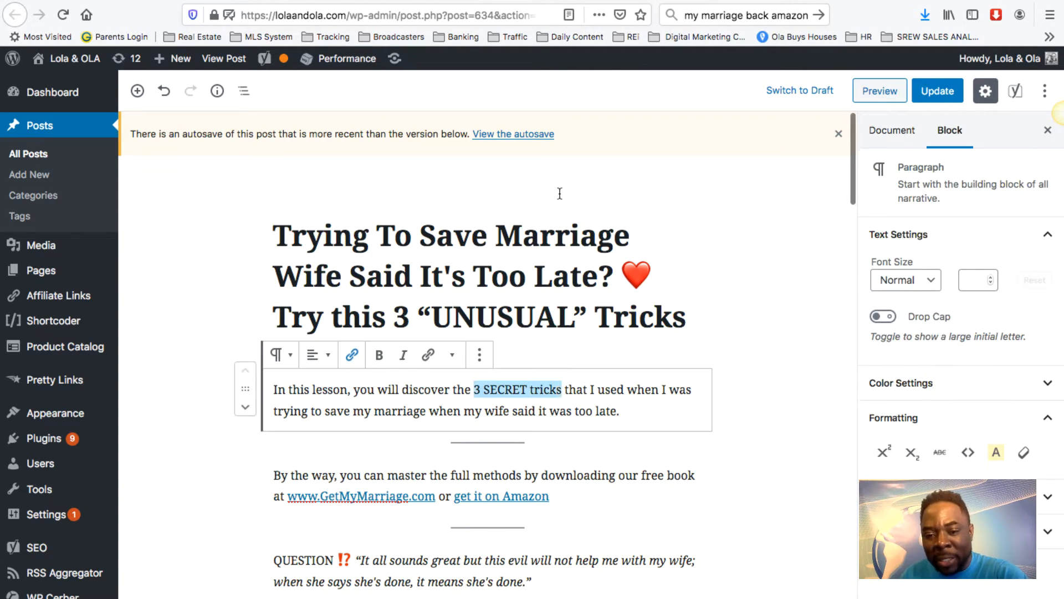
{"action": "key", "text": "super+i"}
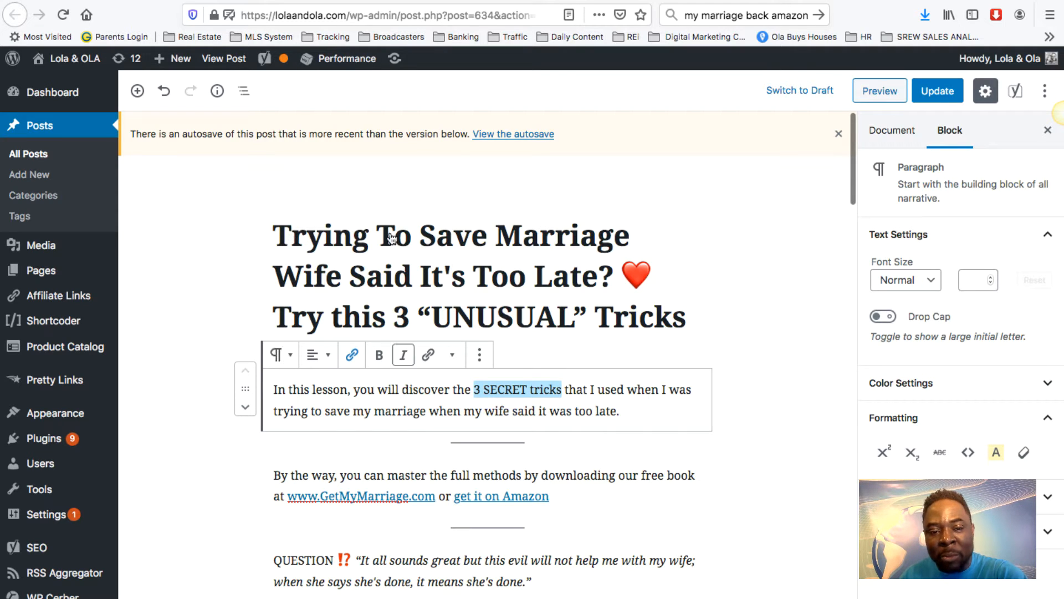
{"action": "key", "text": "super+b"}
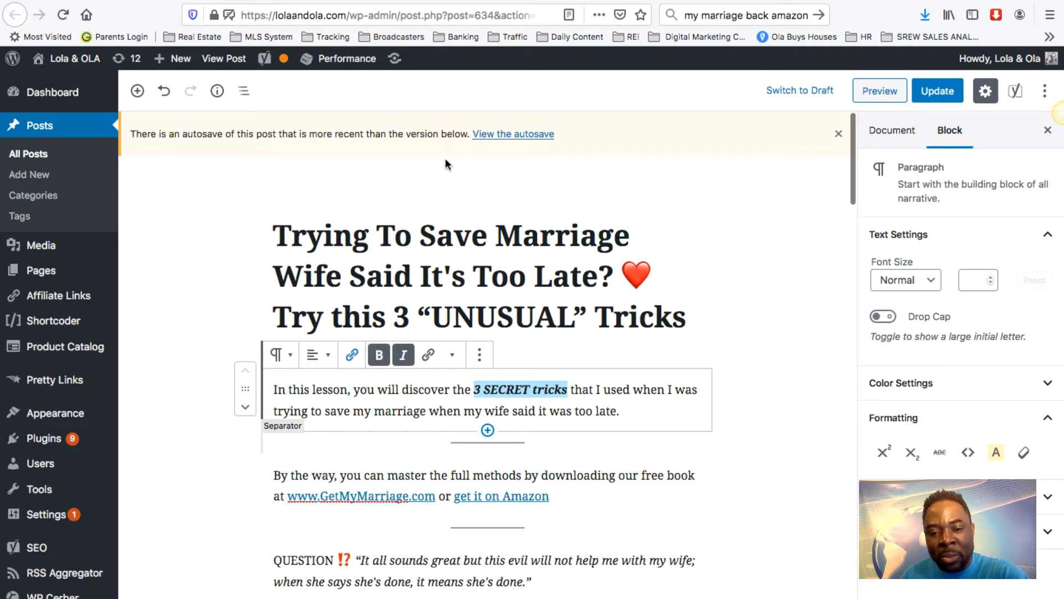
{"action": "left_click", "coordinate": [194, 141]}
Add an Image block below the post's closing heading and upload "trying to save marriage wife said it's too late.jpg" into it.
{"action": "scroll", "coordinate": [194, 141], "scroll_direction": "down", "scroll_amount": 10}
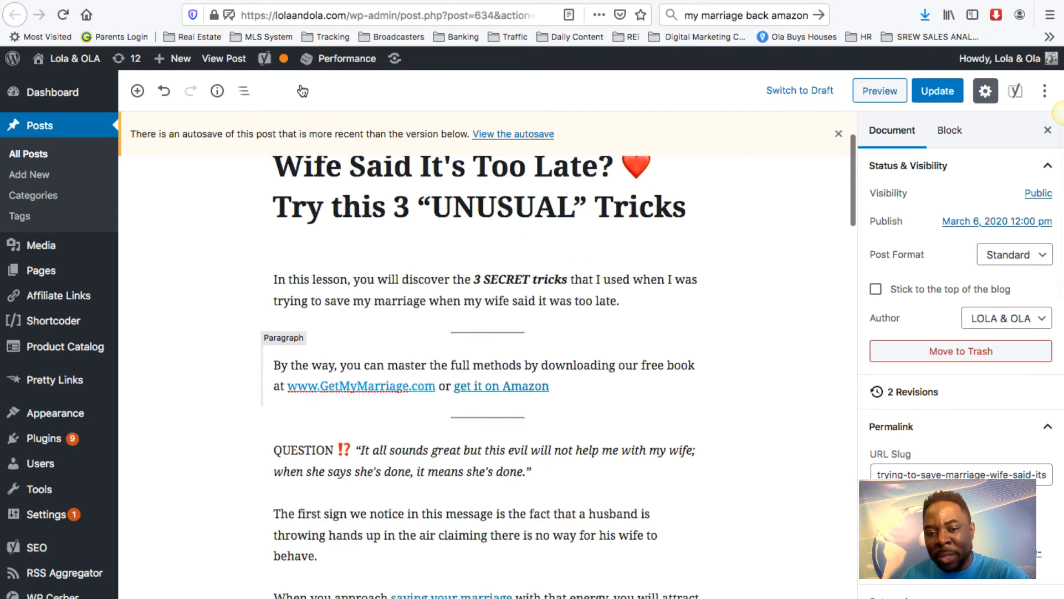
{"action": "scroll", "coordinate": [301, 85], "scroll_direction": "down", "scroll_amount": 10}
{"action": "scroll", "coordinate": [300, 85], "scroll_direction": "up", "scroll_amount": 6}
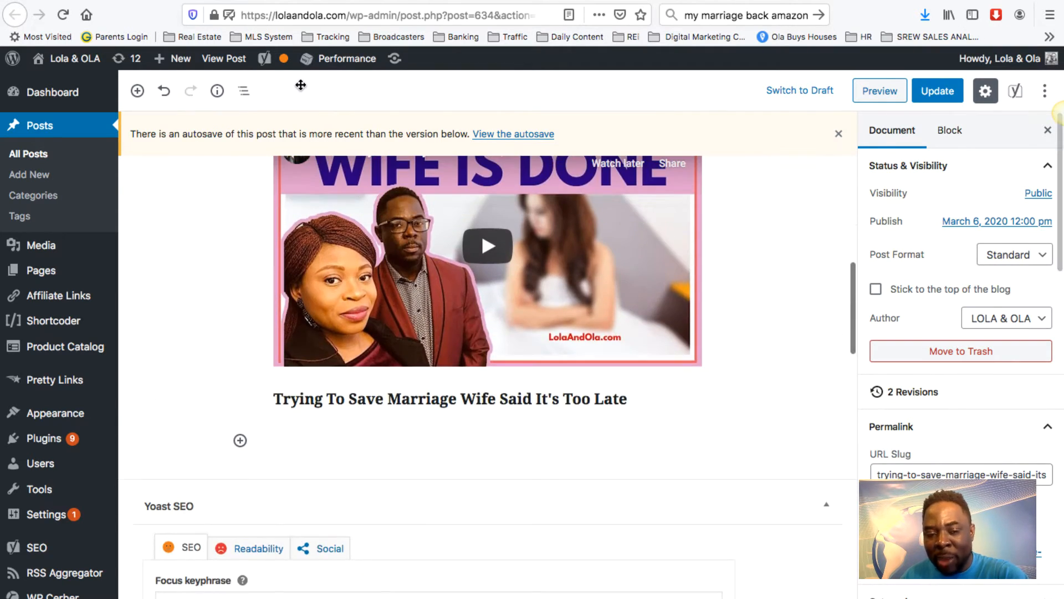
{"action": "scroll", "coordinate": [300, 85], "scroll_direction": "down", "scroll_amount": 1}
{"action": "scroll", "coordinate": [302, 89], "scroll_direction": "down", "scroll_amount": 3}
{"action": "scroll", "coordinate": [299, 100], "scroll_direction": "up", "scroll_amount": 1}
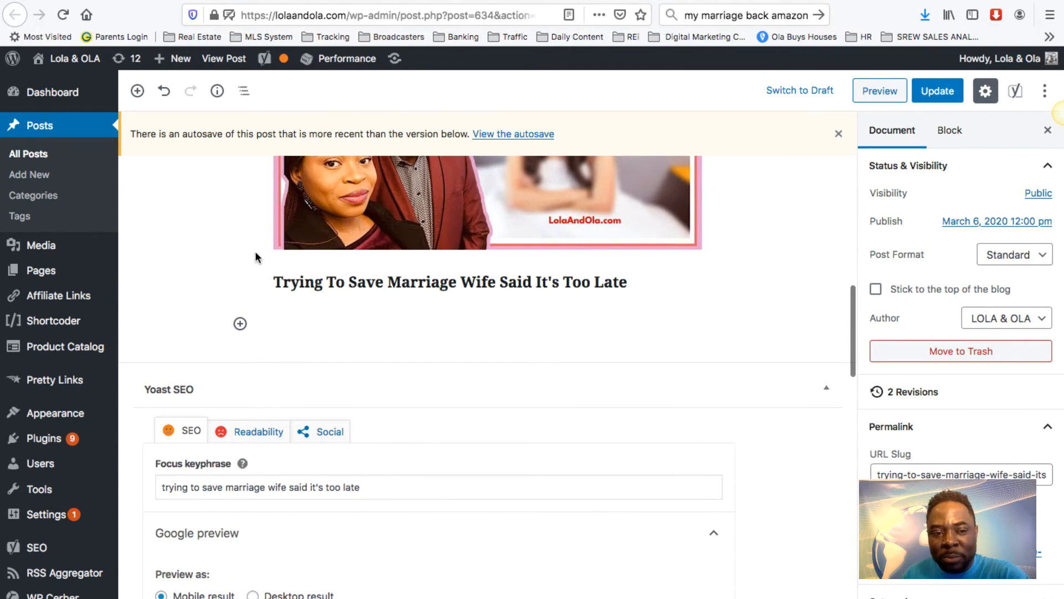
{"action": "left_click", "coordinate": [240, 323]}
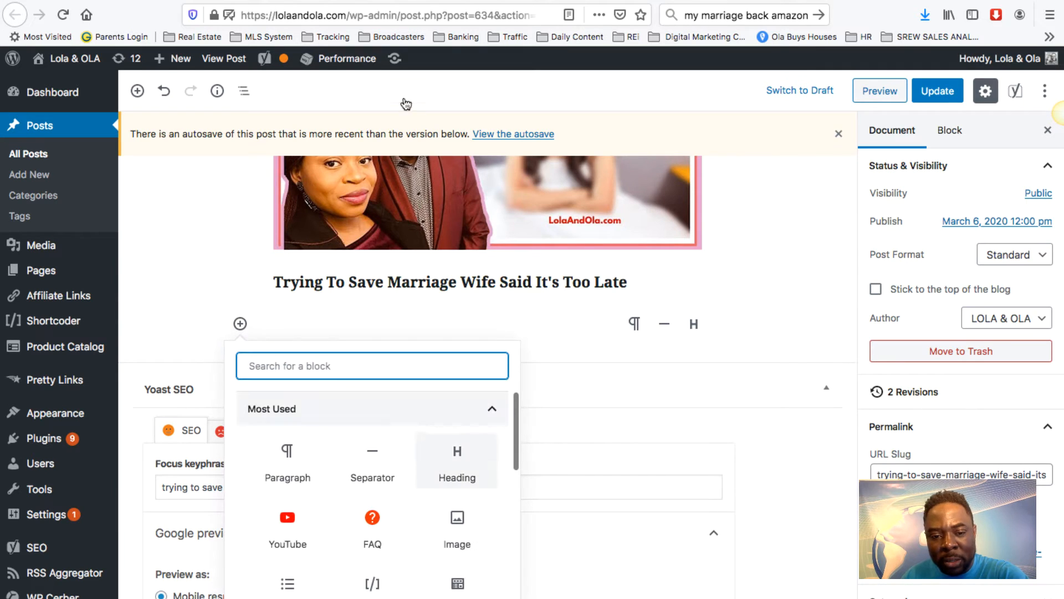
{"action": "scroll", "coordinate": [374, 506], "scroll_direction": "down", "scroll_amount": 1}
{"action": "left_click", "coordinate": [459, 484]}
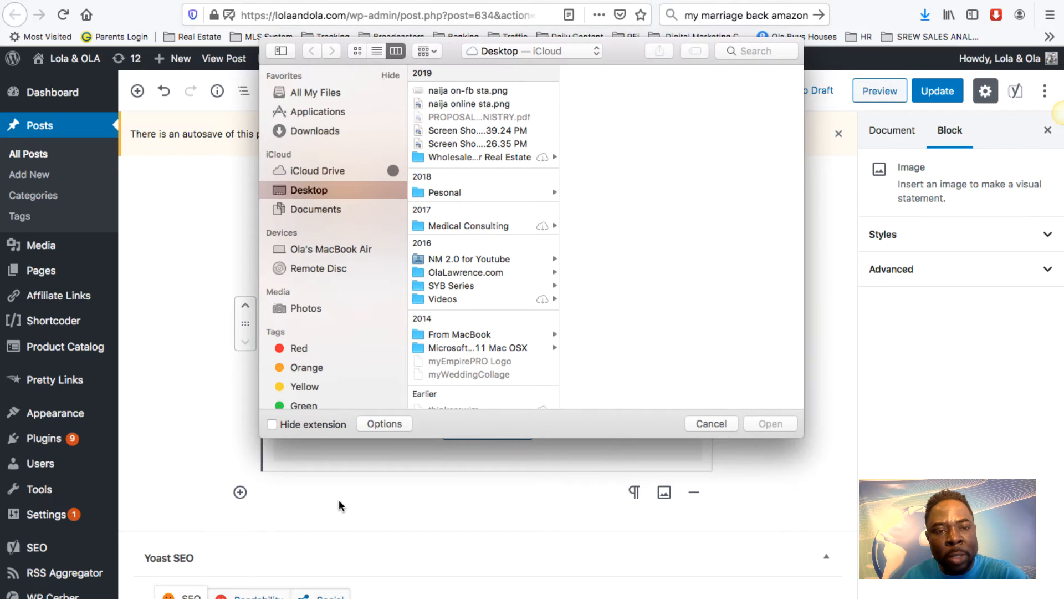
{"action": "left_click", "coordinate": [317, 93]}
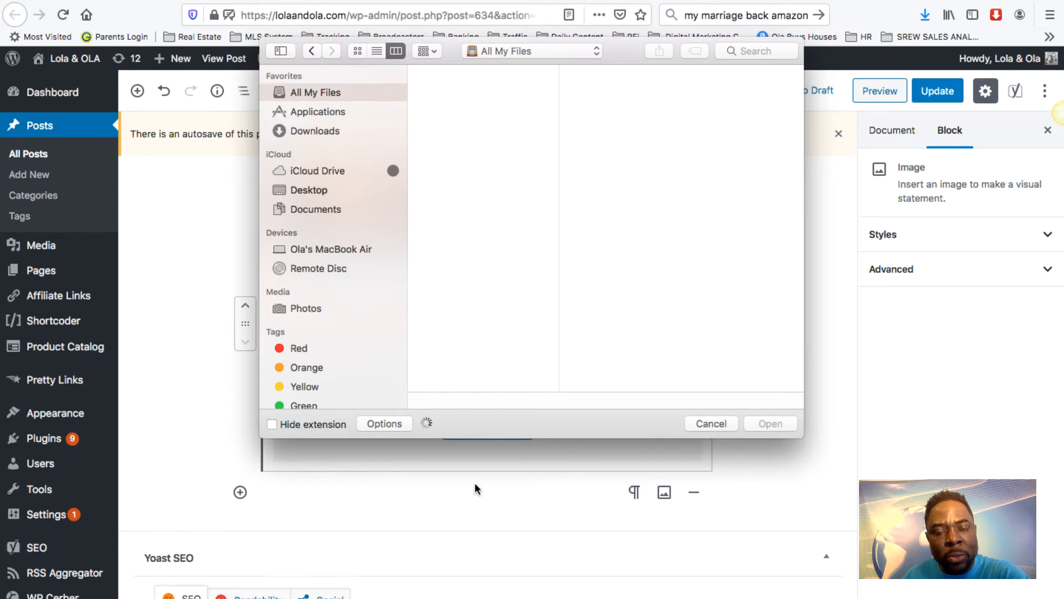
{"action": "left_click", "coordinate": [486, 91]}
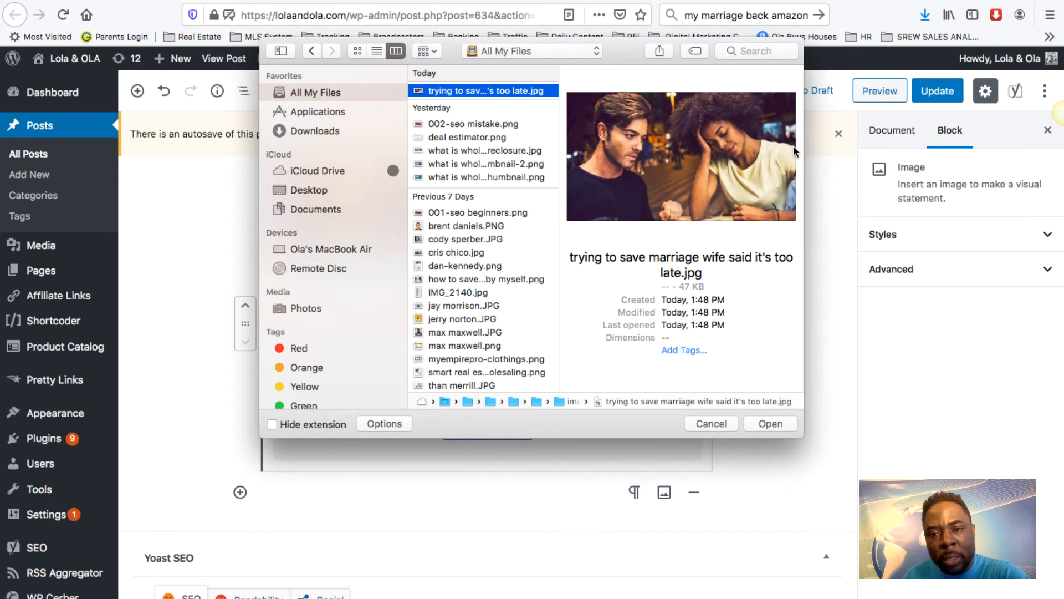
{"action": "key", "text": "Return"}
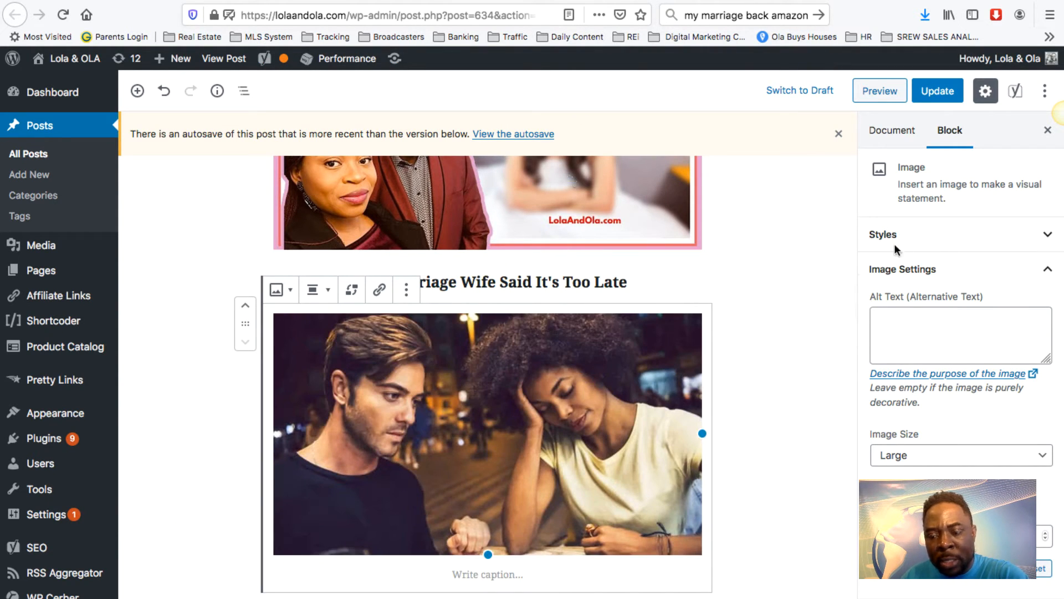
Set the couple image's alt text to "IMG - trying to save marriage, wife said it's too late".
{"action": "left_click", "coordinate": [901, 325]}
{"action": "type", "text": "trying to save marriage wife said it's too late"}
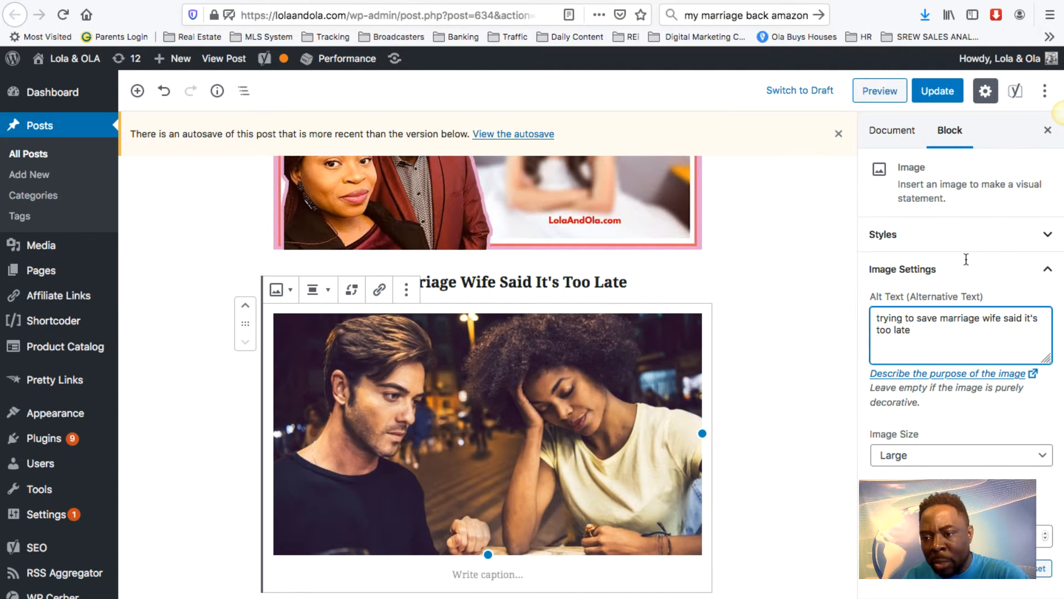
{"action": "type", "text": ","}
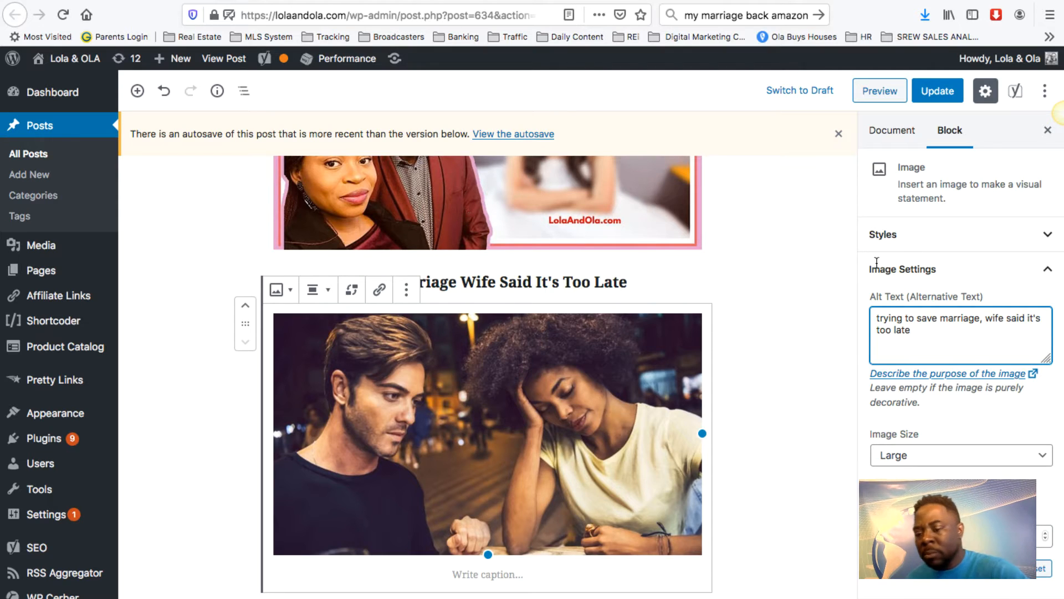
{"action": "left_click", "coordinate": [876, 318]}
{"action": "type", "text": "IMG "}
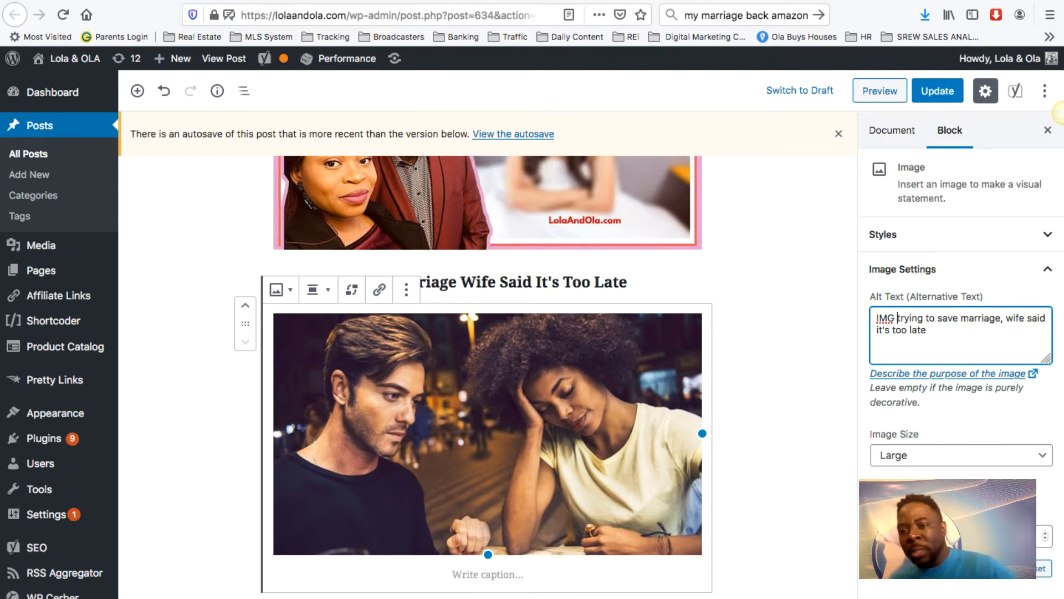
{"action": "type", "text": "-"}
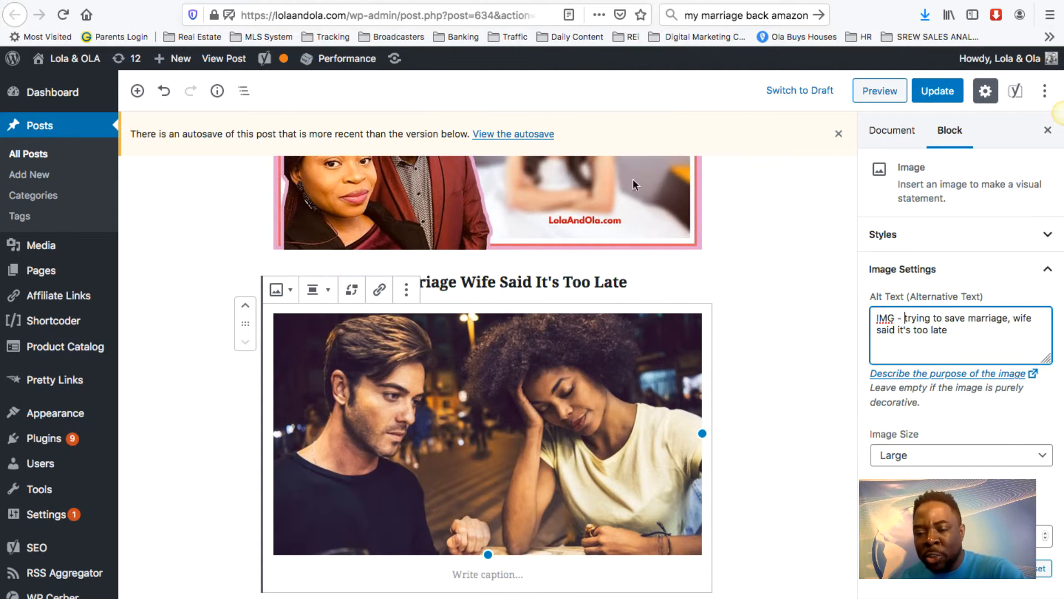
{"action": "left_click", "coordinate": [179, 148]}
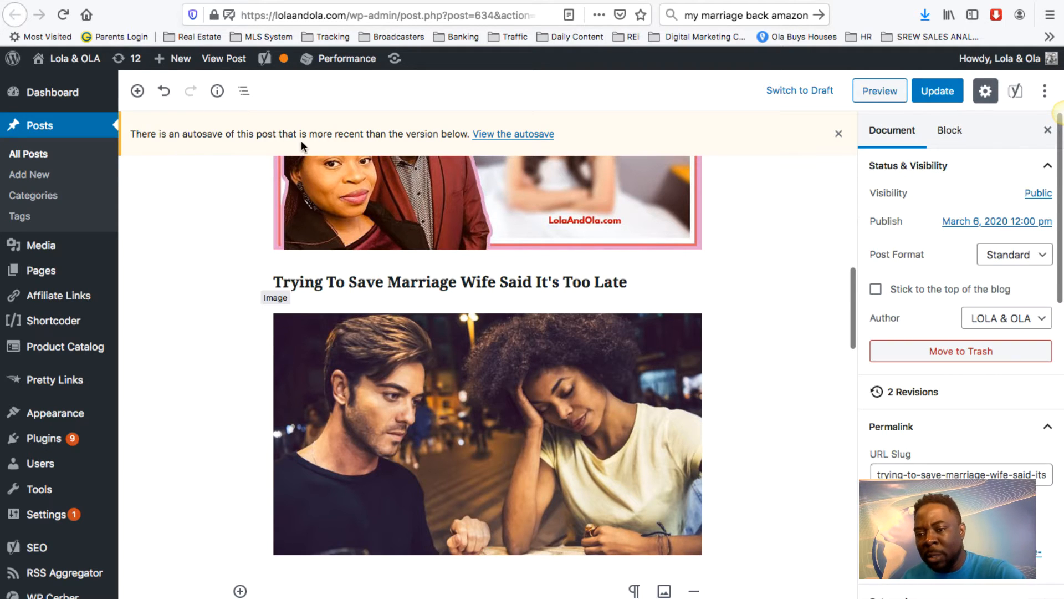
Examine the Google preview and the Yoast SEO analysis results for remaining problems.
{"action": "scroll", "coordinate": [599, 161], "scroll_direction": "down", "scroll_amount": 10}
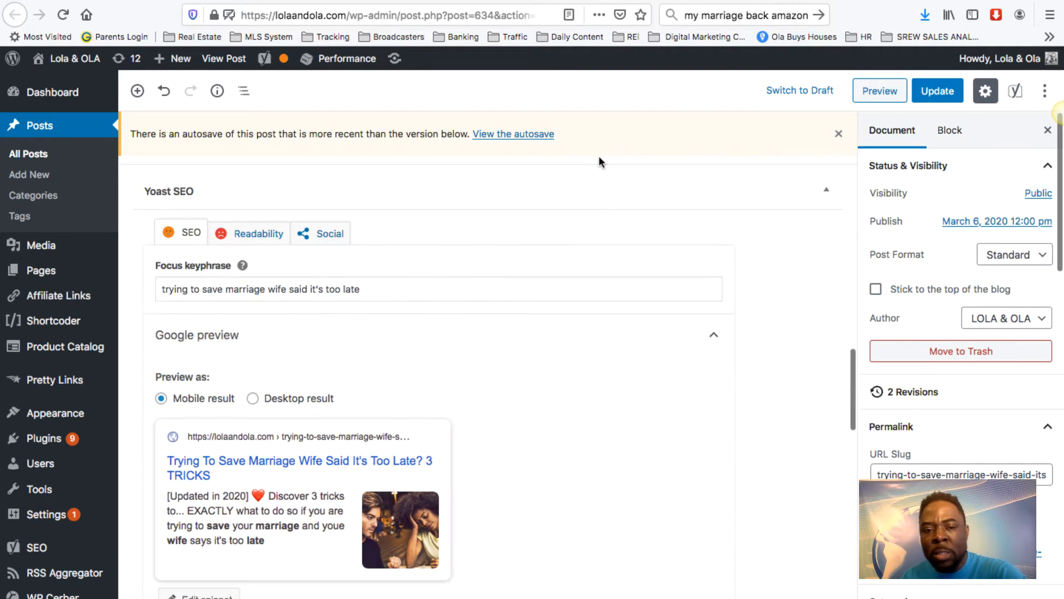
{"action": "scroll", "coordinate": [600, 161], "scroll_direction": "down", "scroll_amount": 13}
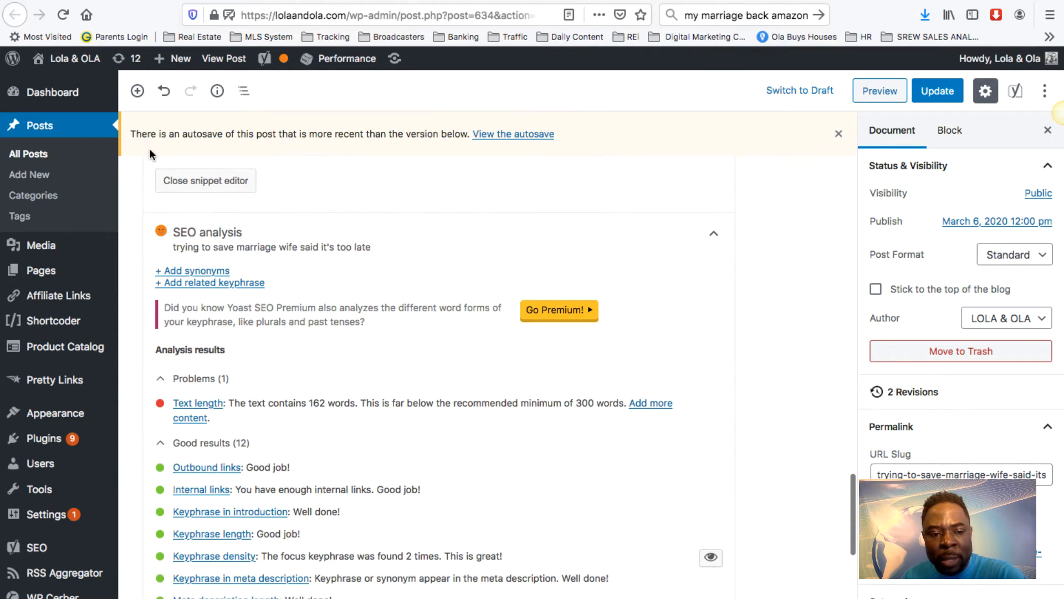
{"action": "scroll", "coordinate": [215, 81], "scroll_direction": "down", "scroll_amount": 2}
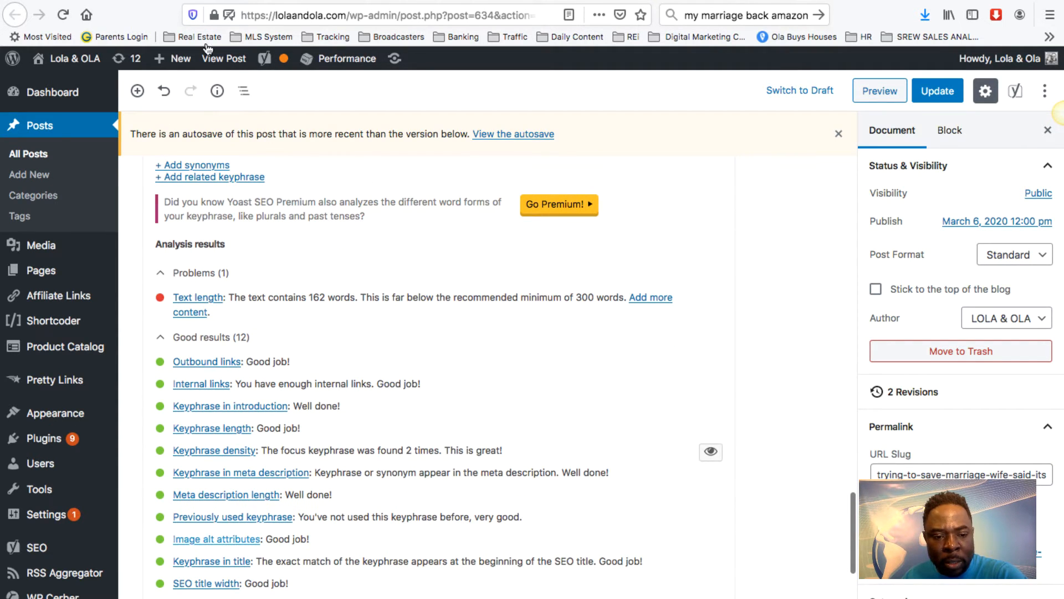
Search Google for the exact phrase "trying to save marriage wife said it's too late" in quotation marks and look through the results.
{"action": "scroll", "coordinate": [309, 48], "scroll_direction": "up", "scroll_amount": 7}
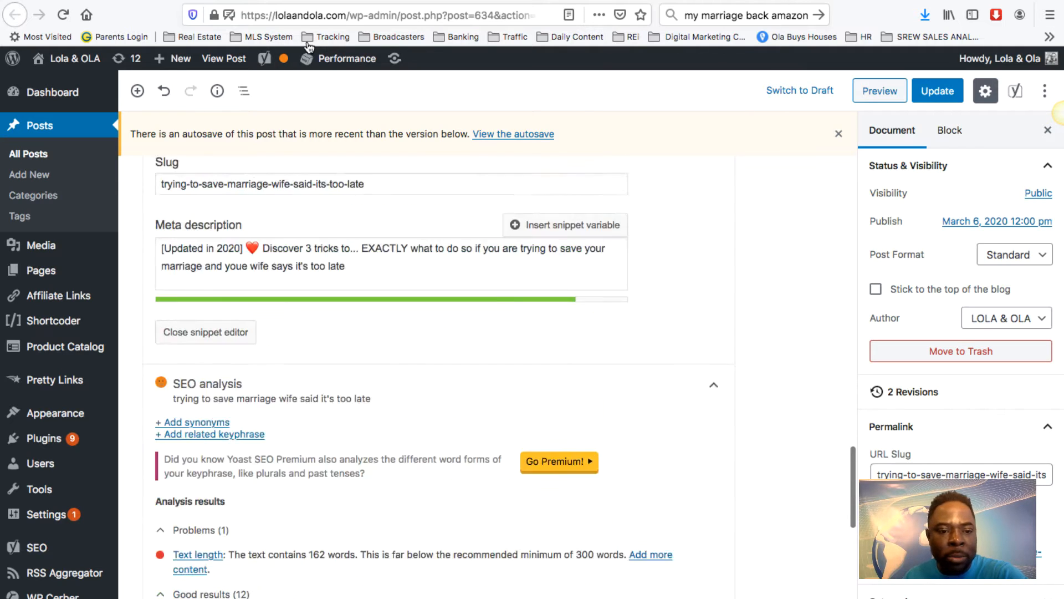
{"action": "scroll", "coordinate": [309, 47], "scroll_direction": "down", "scroll_amount": 3}
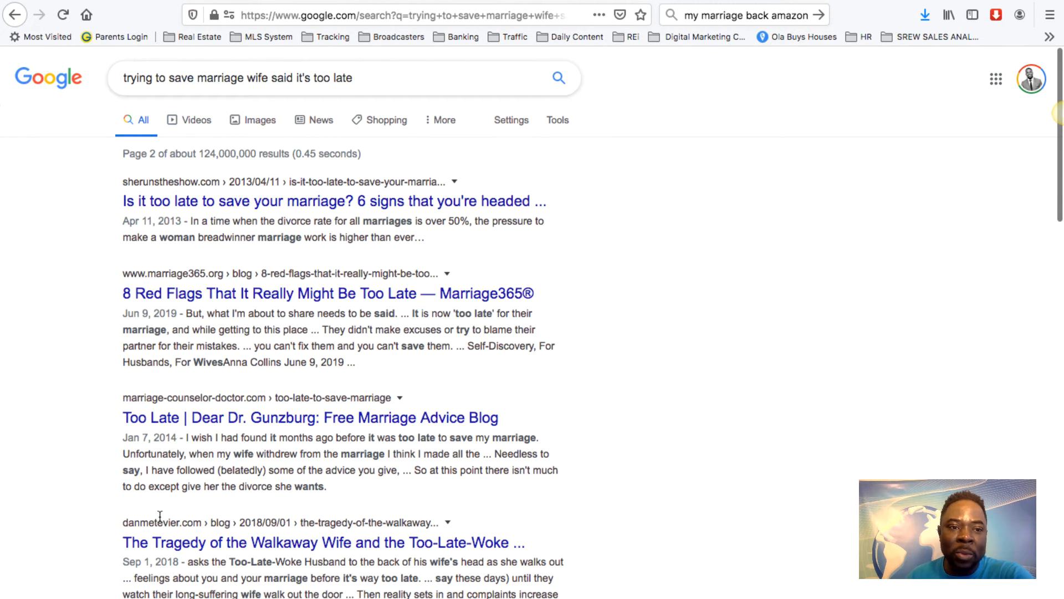
{"action": "left_click", "coordinate": [126, 78]}
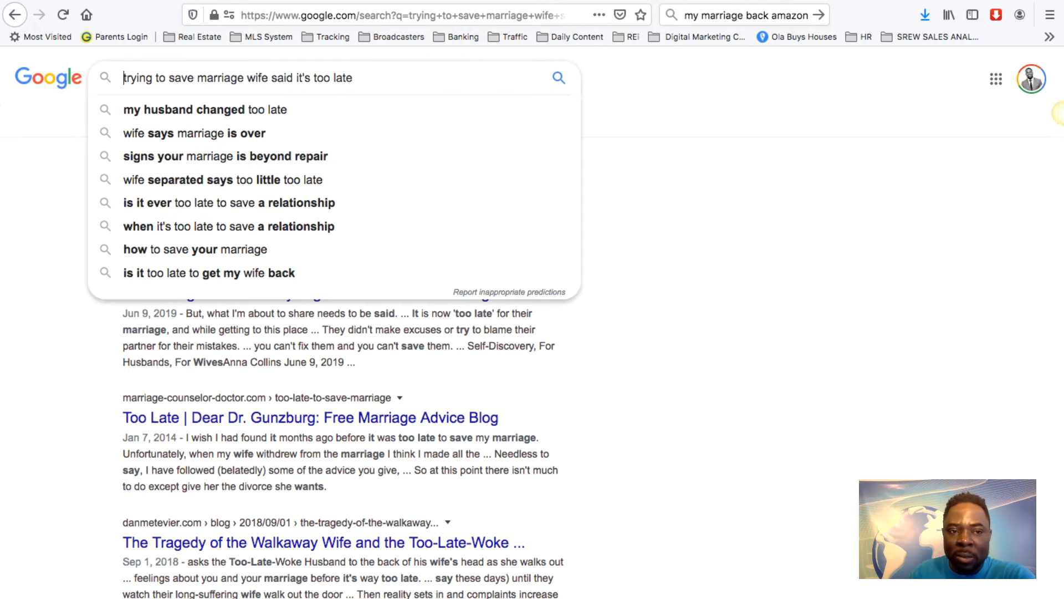
{"action": "type", "text": "\""}
{"action": "key", "text": "super+Right"}
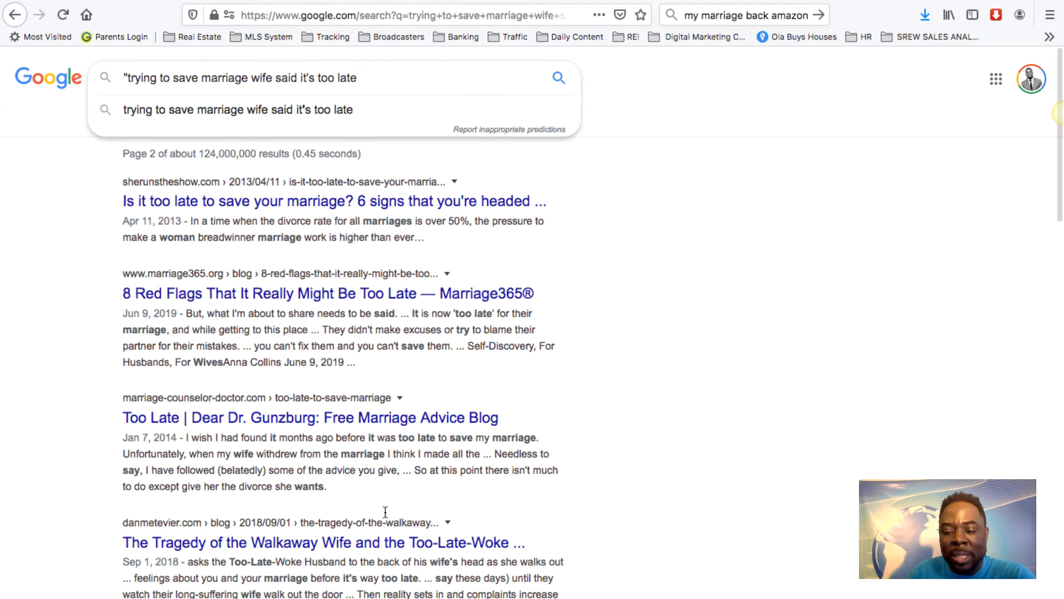
{"action": "type", "text": "\""}
{"action": "key", "text": "Return"}
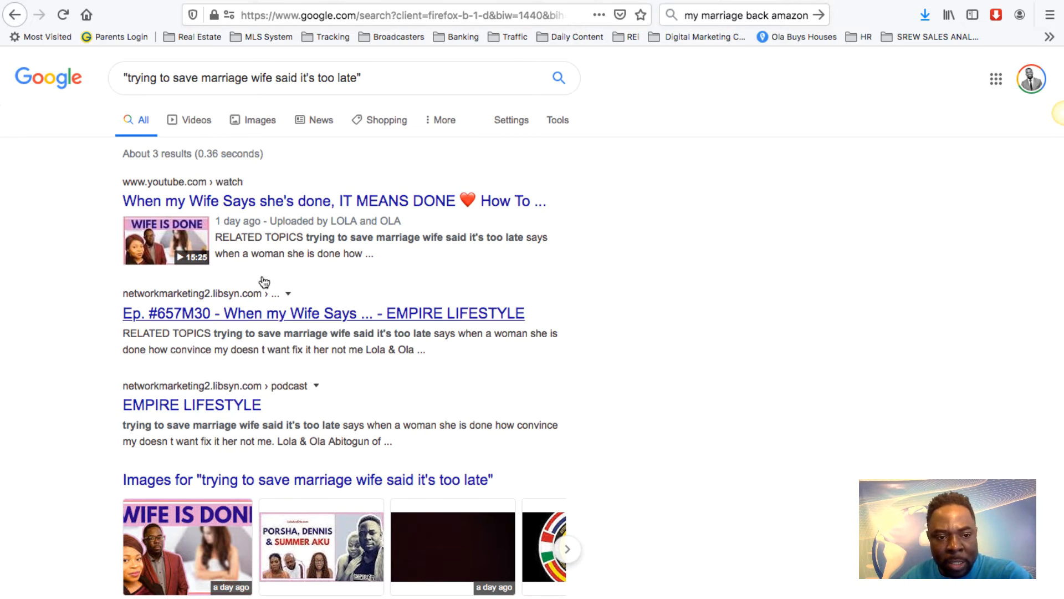
{"action": "scroll", "coordinate": [270, 280], "scroll_direction": "down", "scroll_amount": 5}
{"action": "scroll", "coordinate": [273, 281], "scroll_direction": "down", "scroll_amount": 2}
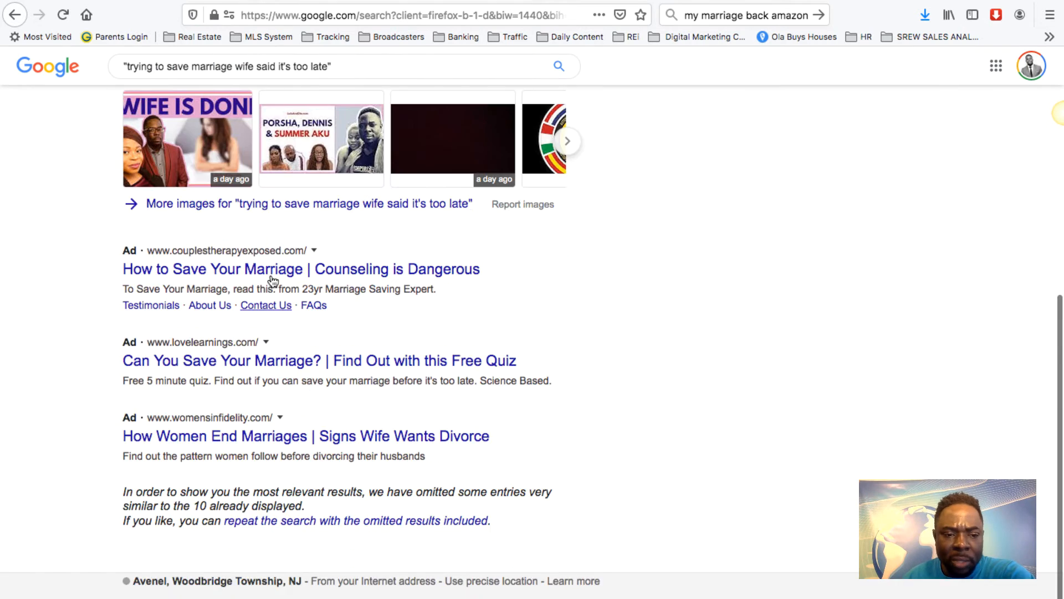
{"action": "scroll", "coordinate": [273, 281], "scroll_direction": "up", "scroll_amount": 7}
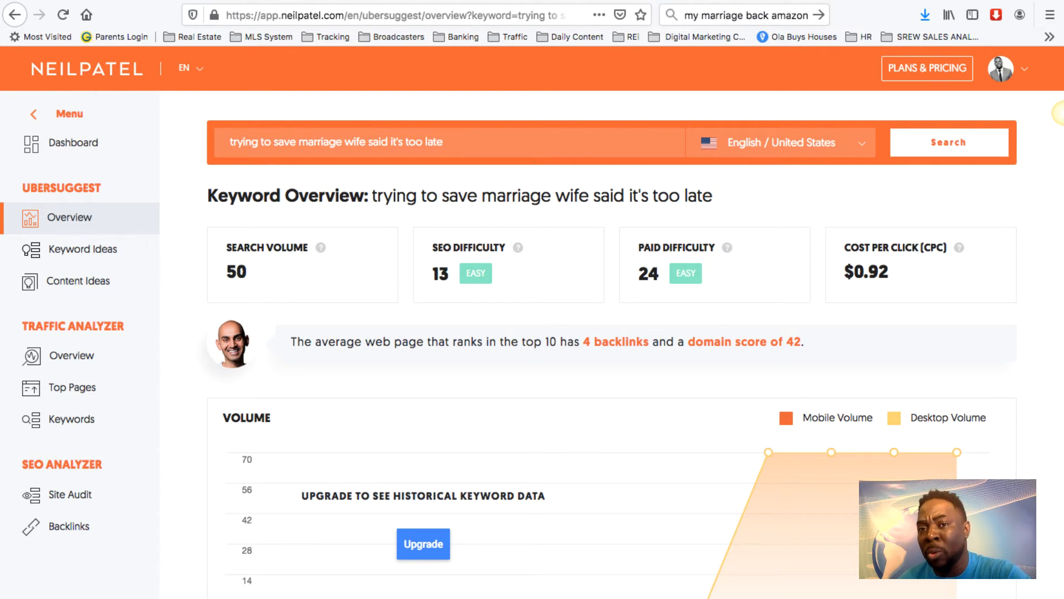
Return to the post editor and recheck the Yoast analysis results, including the text length problem.
{"action": "key", "text": "ctrl+Tab"}
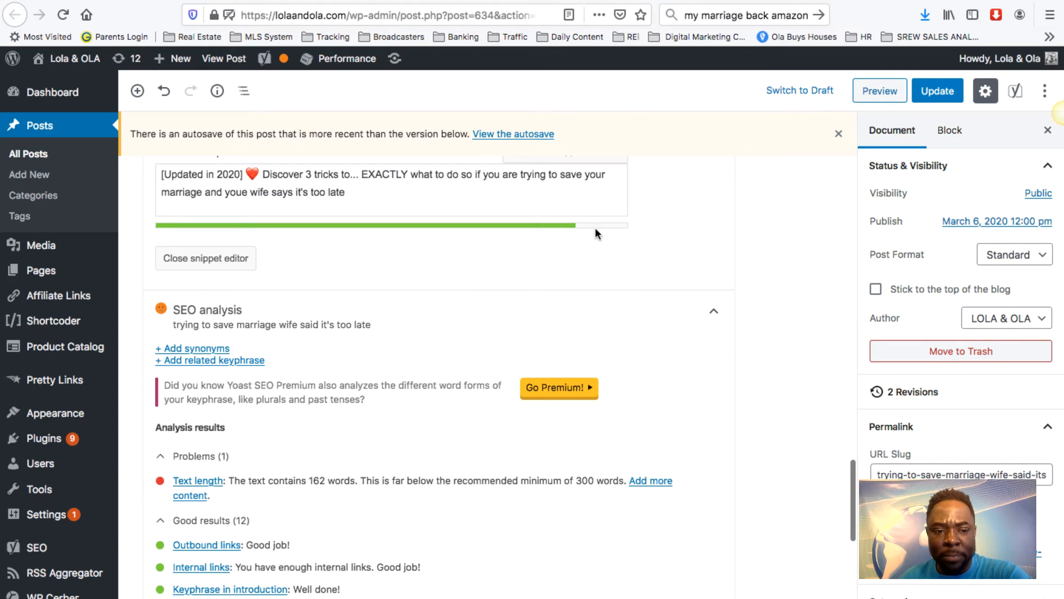
{"action": "scroll", "coordinate": [595, 228], "scroll_direction": "down", "scroll_amount": 6}
{"action": "scroll", "coordinate": [594, 227], "scroll_direction": "down", "scroll_amount": 3}
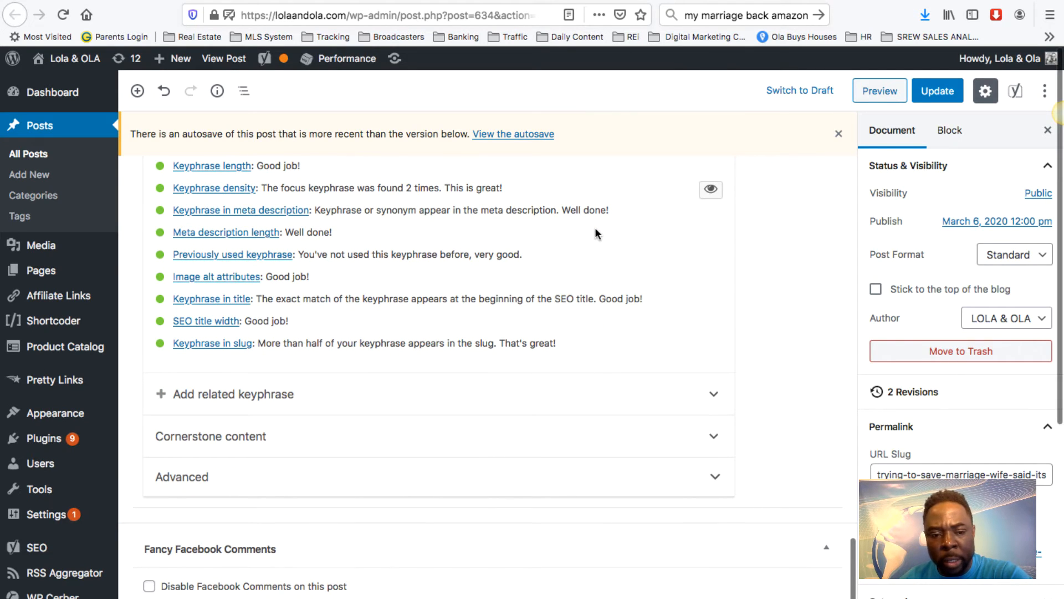
{"action": "scroll", "coordinate": [595, 228], "scroll_direction": "up", "scroll_amount": 10}
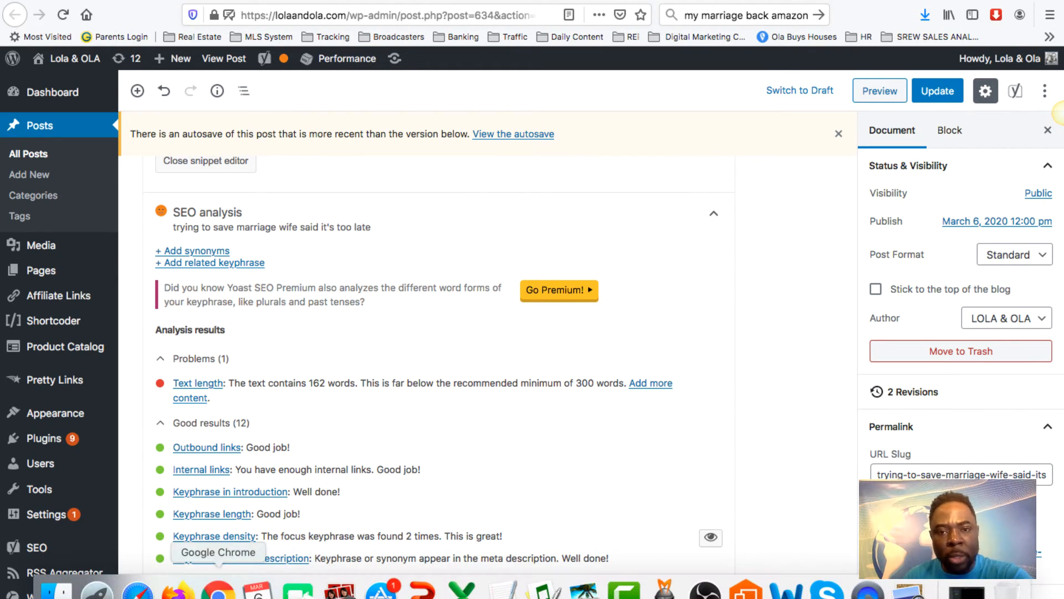
Switch to the remote desktop session in Chrome, open the "When my Wife Says she's done" YouTube video in a new tab and pause it.
{"action": "left_click", "coordinate": [218, 592]}
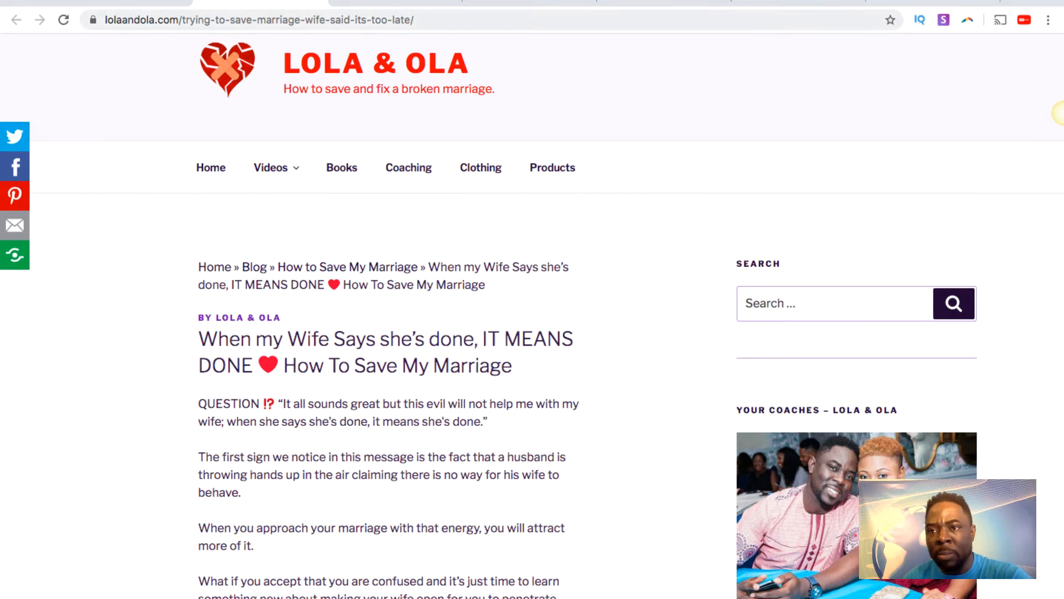
{"action": "left_click", "coordinate": [909, 3]}
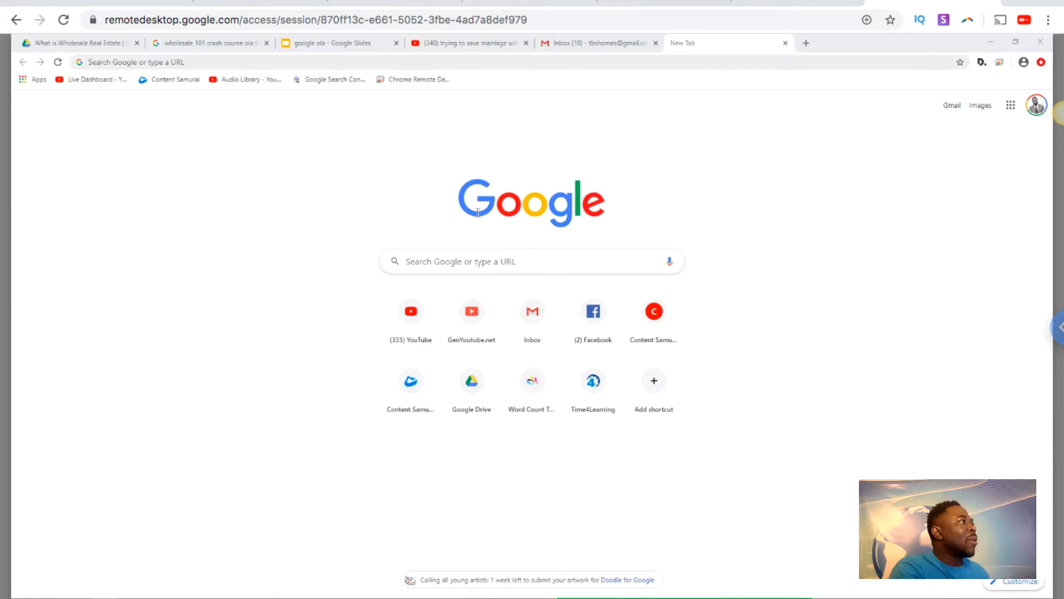
{"action": "left_click", "coordinate": [470, 43]}
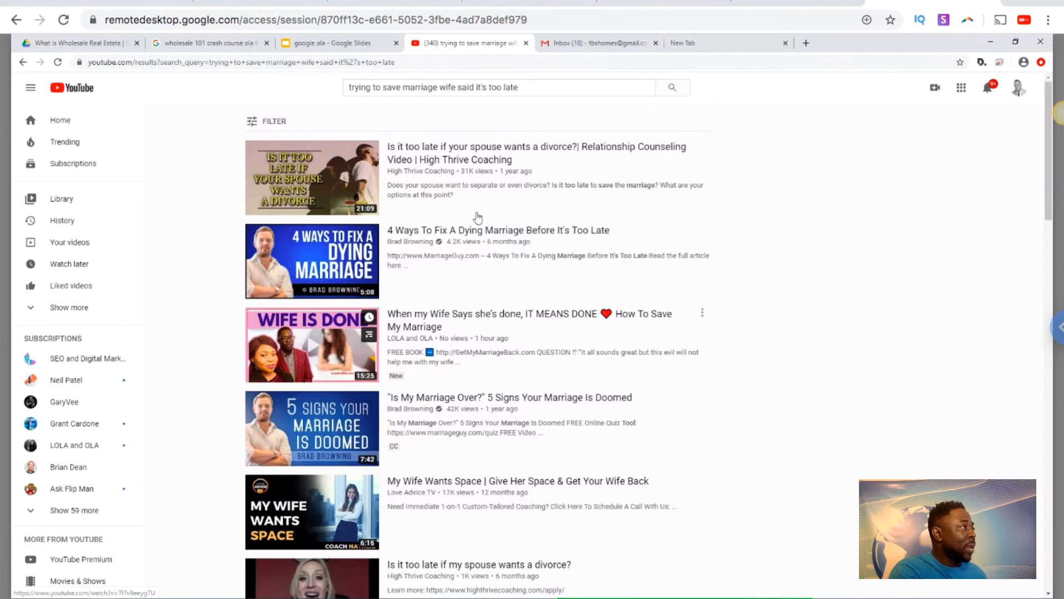
{"action": "right_click", "coordinate": [324, 339]}
{"action": "left_click", "coordinate": [347, 348]}
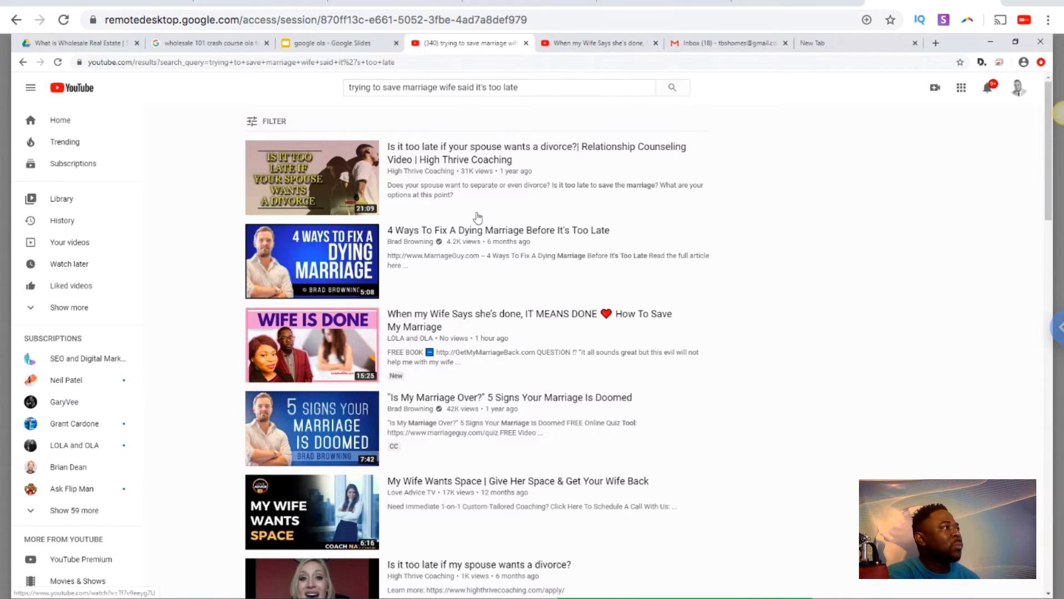
{"action": "key", "text": "ctrl+Tab"}
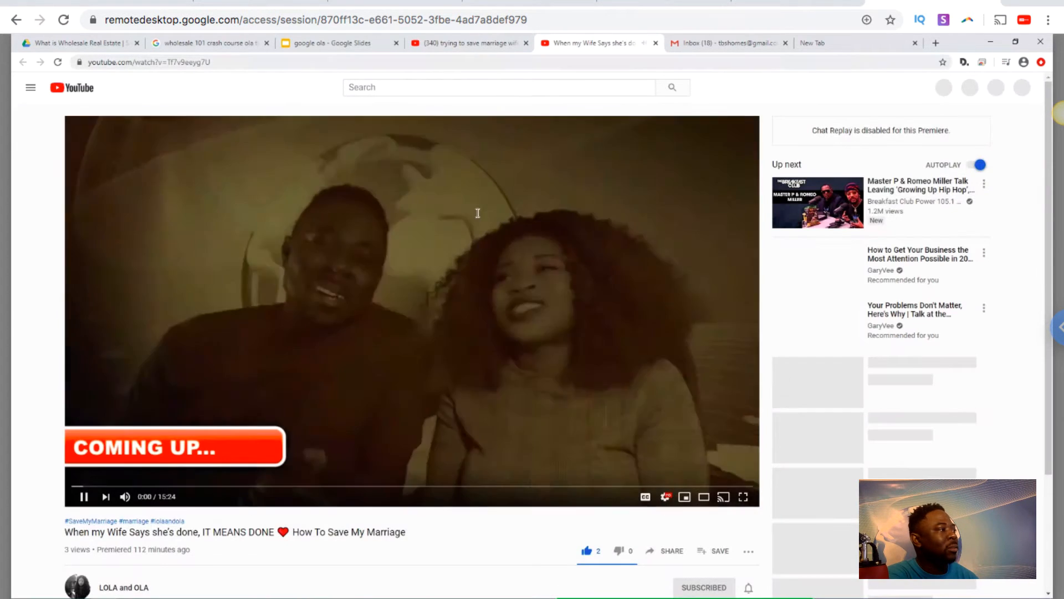
{"action": "left_click", "coordinate": [478, 216]}
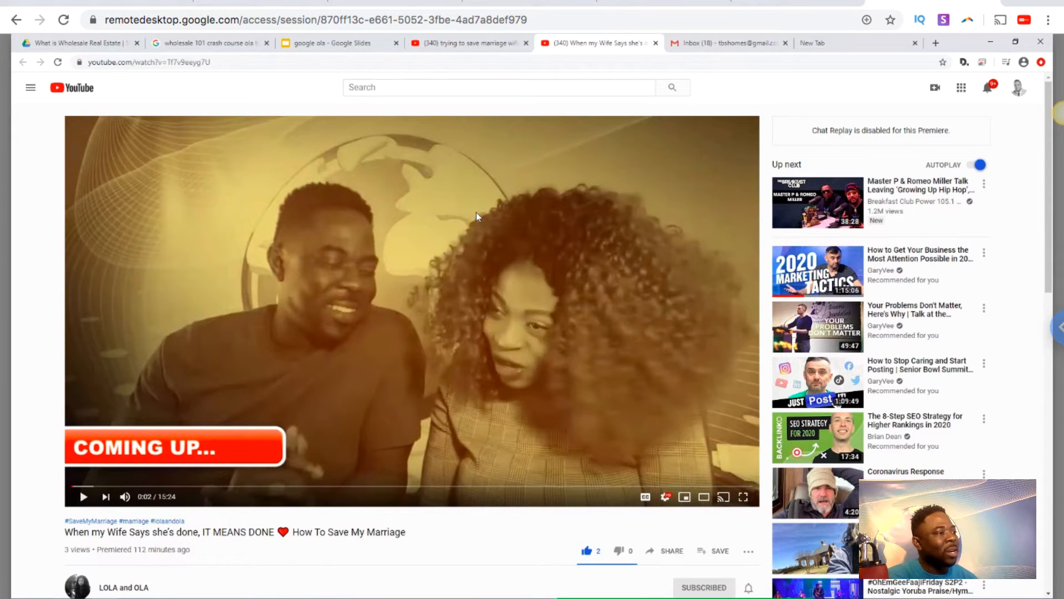
{"action": "scroll", "coordinate": [477, 212], "scroll_direction": "down", "scroll_amount": 1}
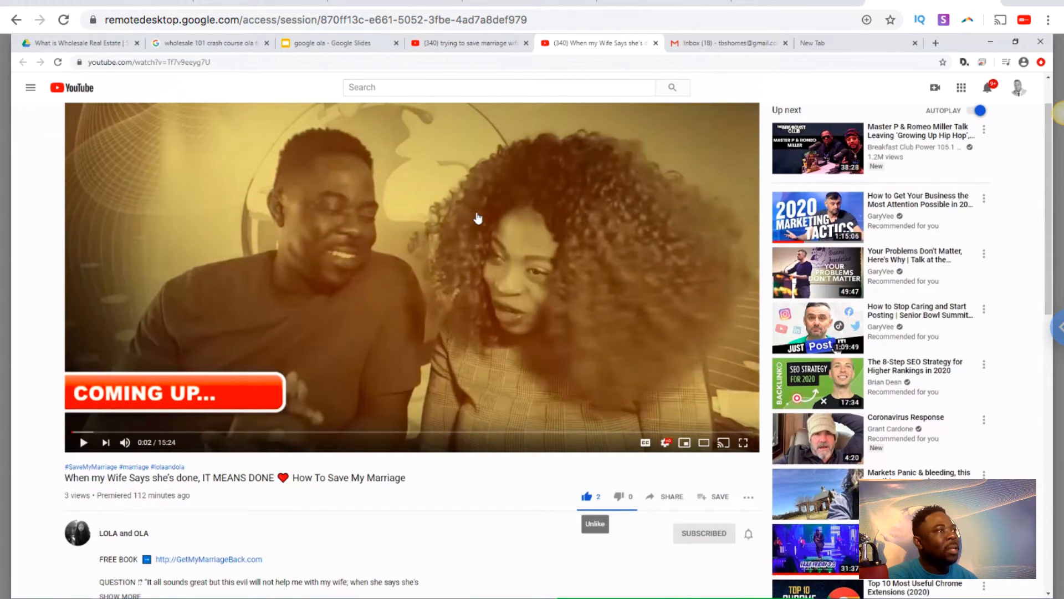
{"action": "scroll", "coordinate": [478, 217], "scroll_direction": "up", "scroll_amount": 1}
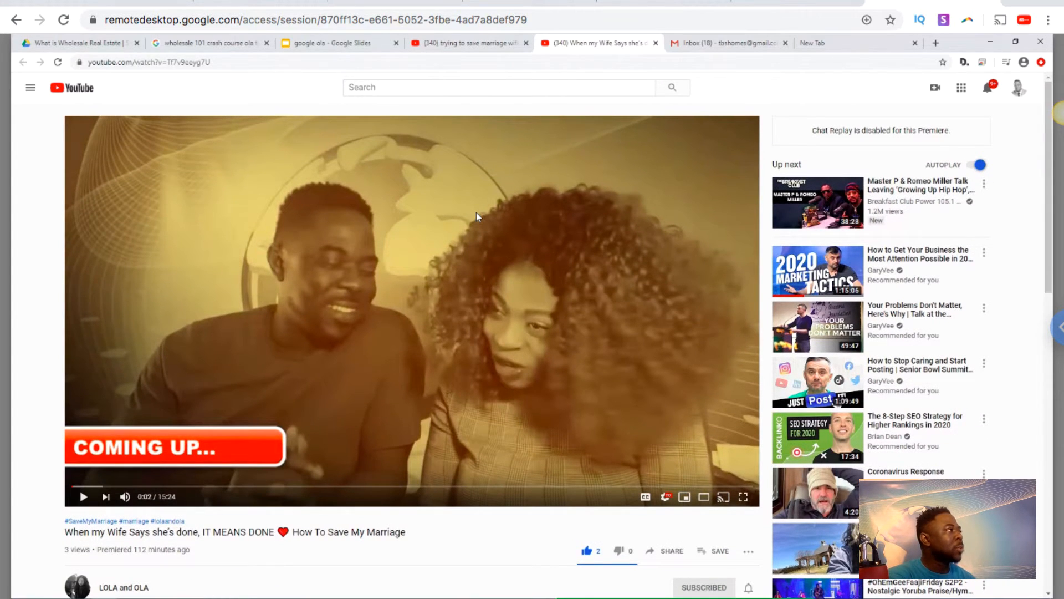
Copy the video's URL into the blank tab, insert "gen" before "youtube" and load the GenYouTube download page.
{"action": "key", "text": "ctrl+l"}
{"action": "right_click", "coordinate": [159, 62]}
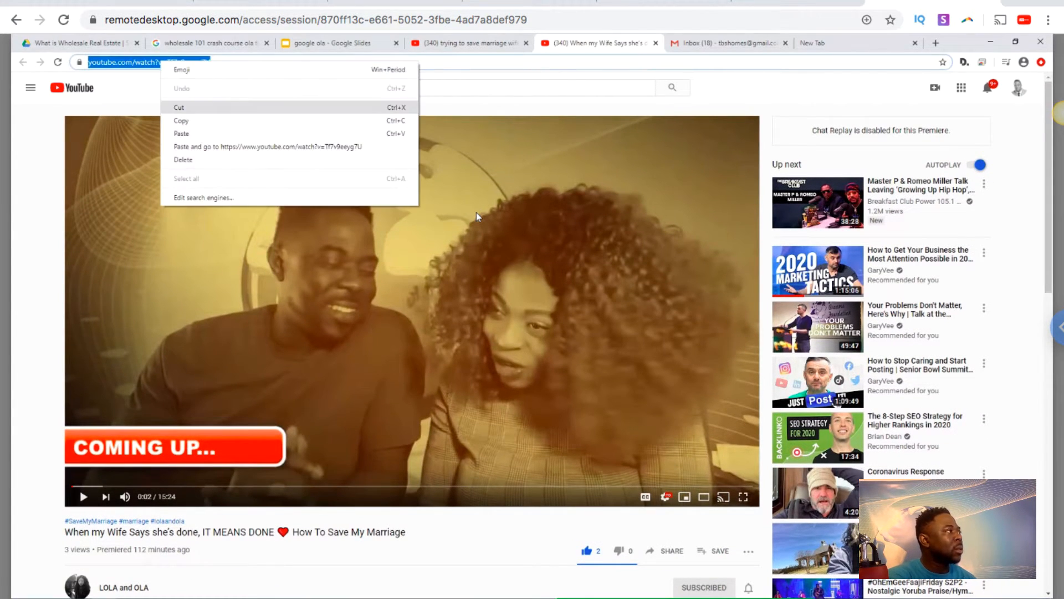
{"action": "left_click", "coordinate": [184, 120]}
{"action": "left_click", "coordinate": [843, 43]}
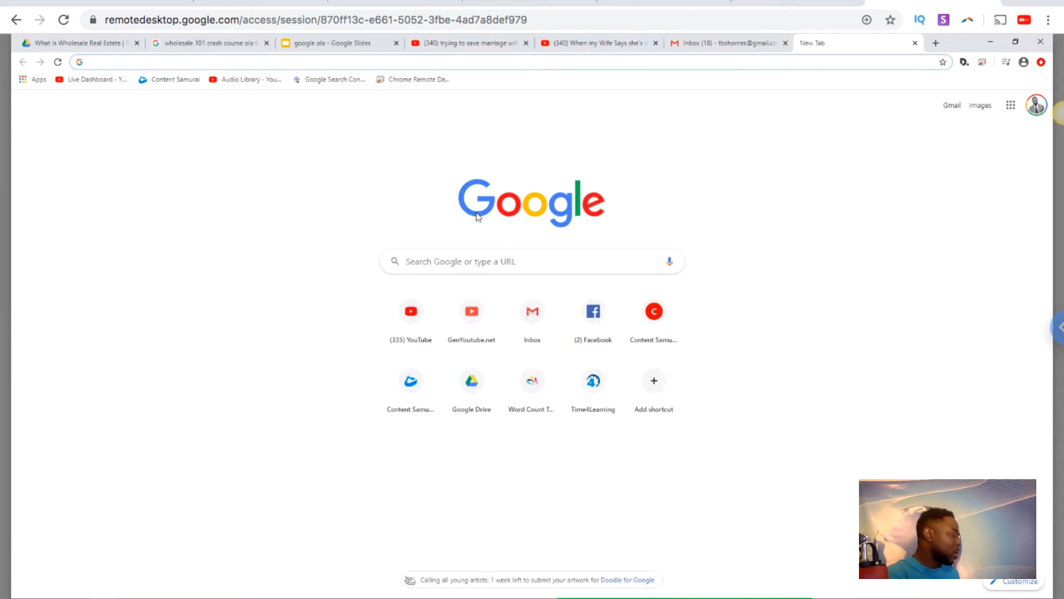
{"action": "key", "text": "ctrl+v"}
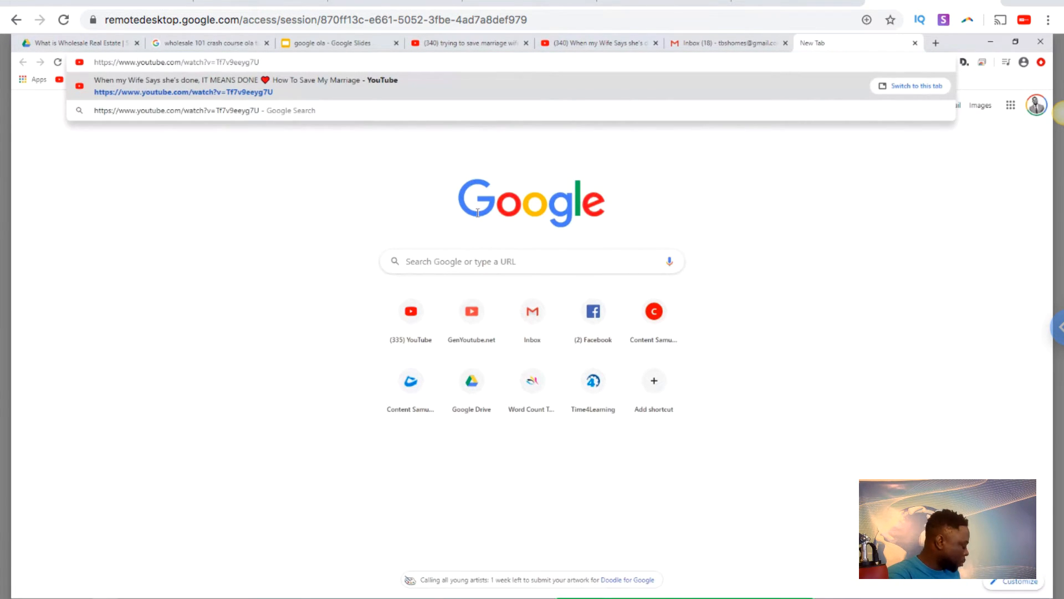
{"action": "type", "text": "gen"}
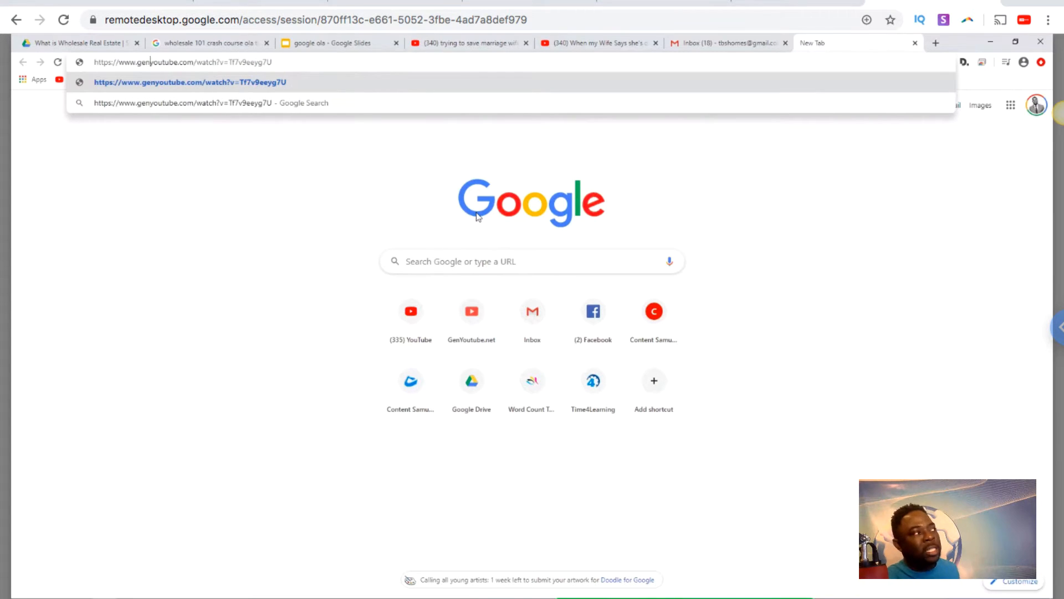
{"action": "key", "text": "Return"}
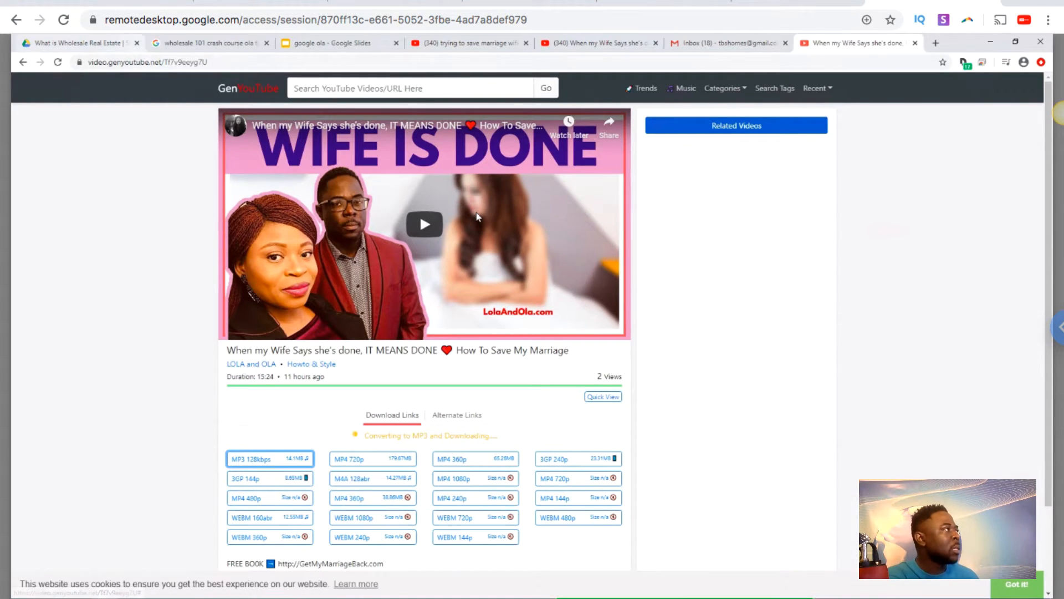
Look at the script and video upload page of the Content Samurai project "trying to save marriage wife said it's too late".
{"action": "left_click", "coordinate": [128, 597]}
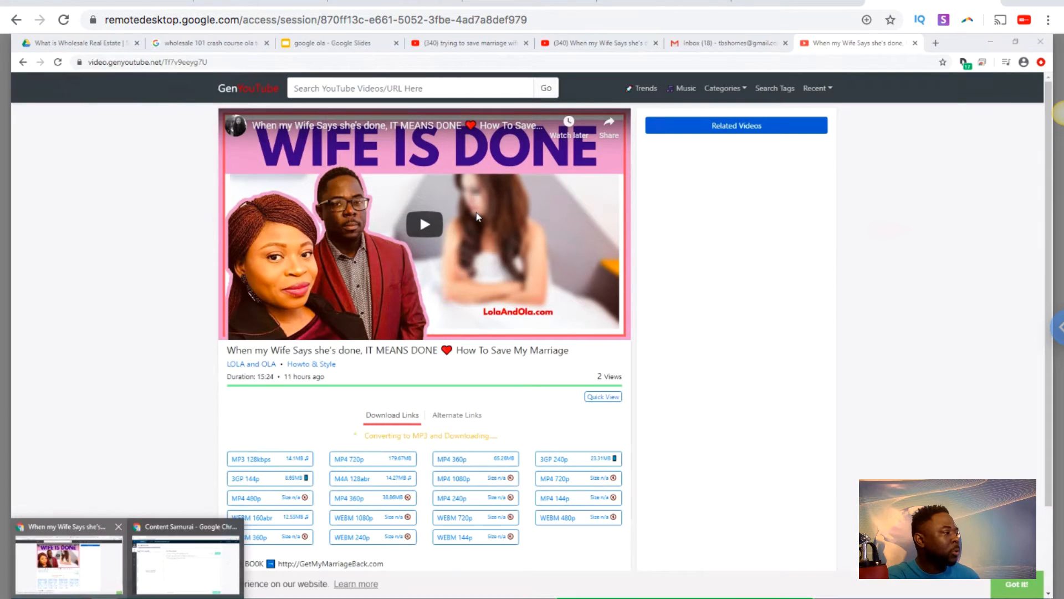
{"action": "left_click", "coordinate": [186, 557]}
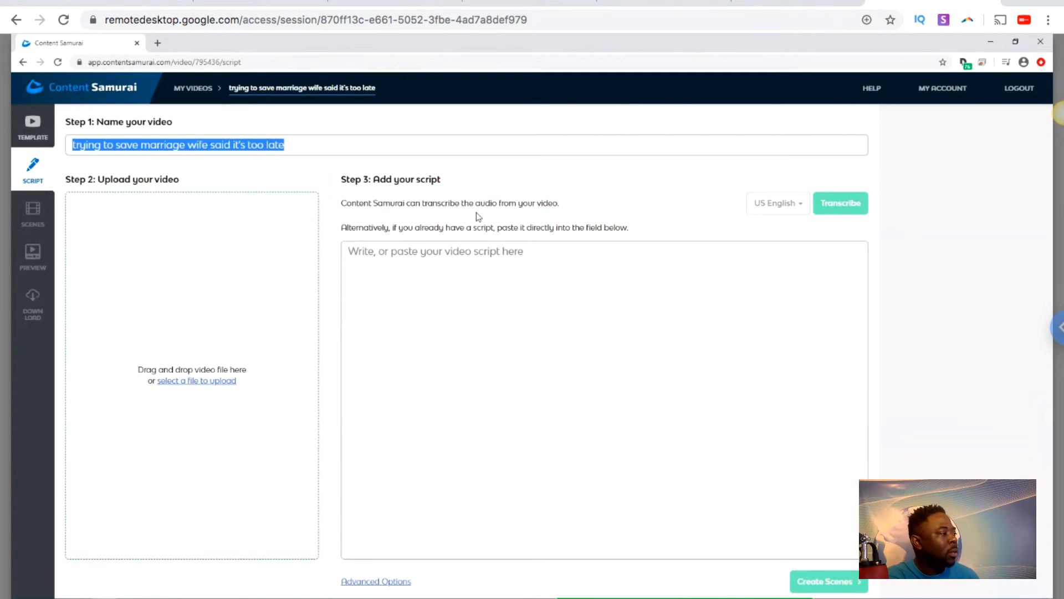
Return to the GenYouTube page, download the video as MP4 720p and dismiss the request to download multiple files.
{"action": "left_click", "coordinate": [129, 598]}
{"action": "mouse_move", "coordinate": [69, 565]}
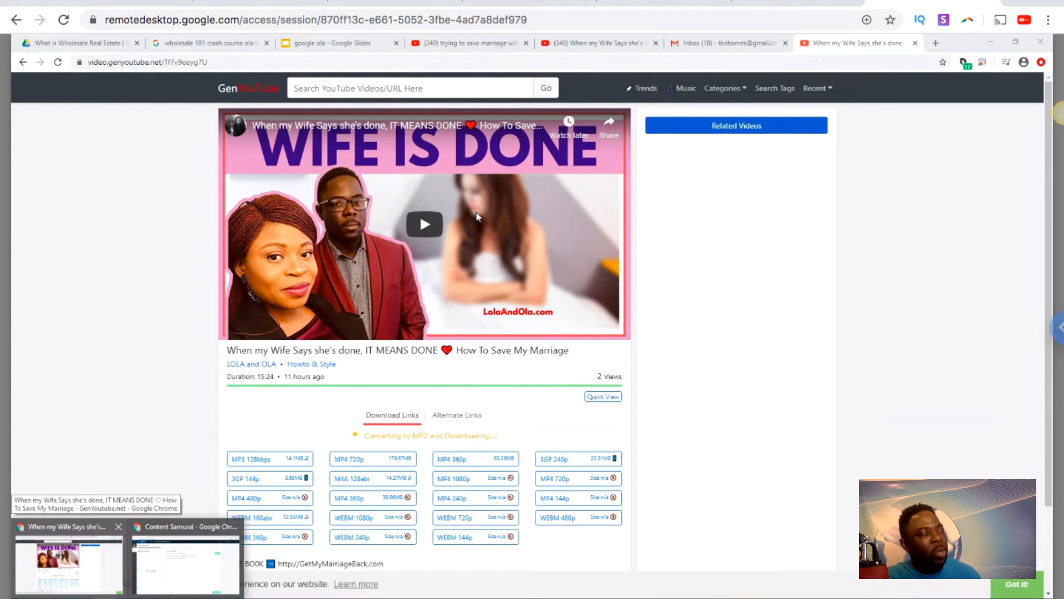
{"action": "left_click", "coordinate": [69, 564]}
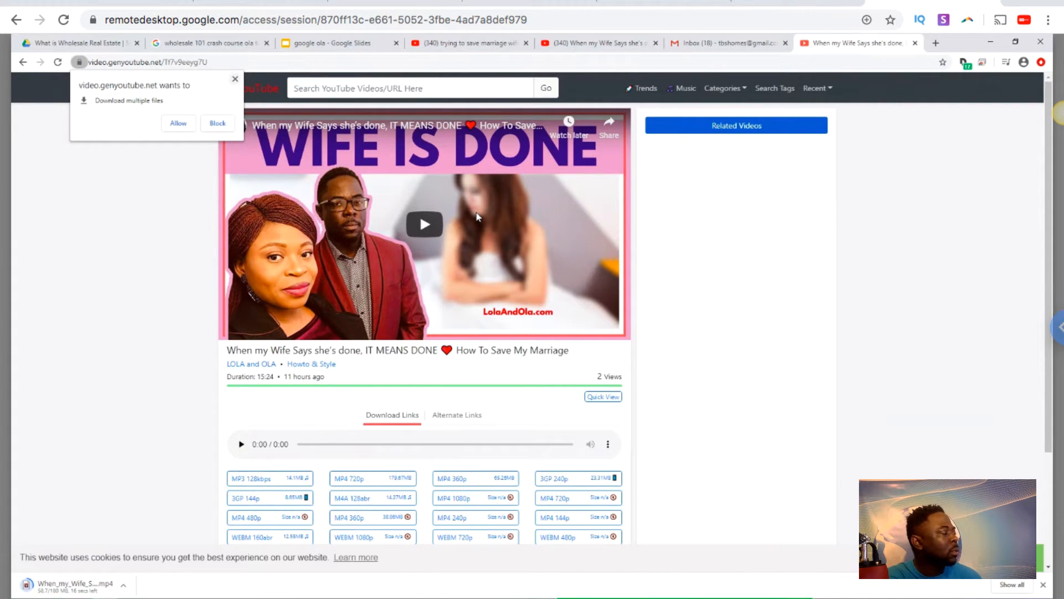
{"action": "left_click", "coordinate": [235, 79]}
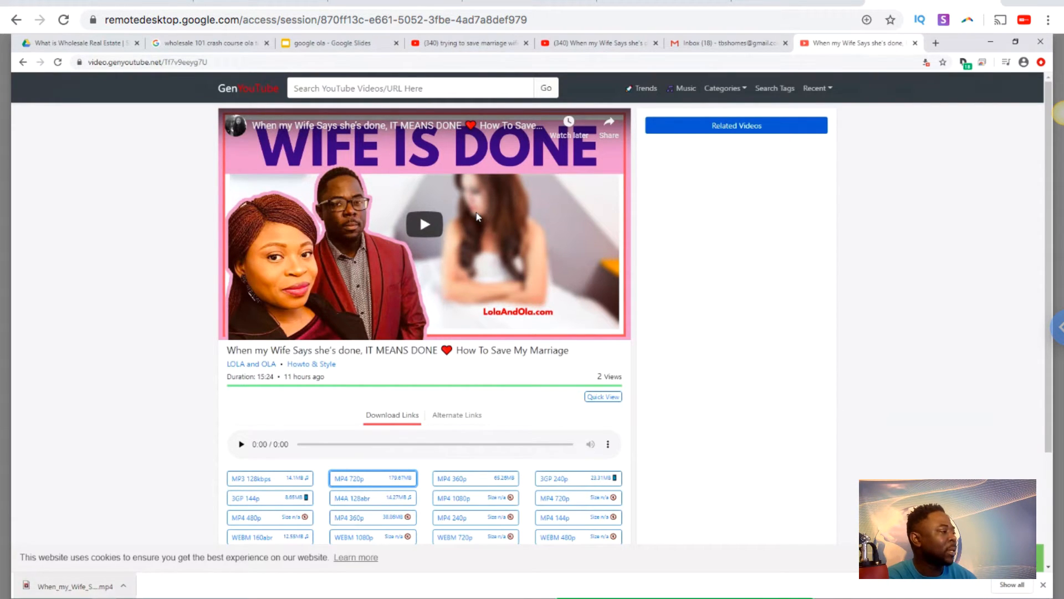
Upload the downloaded "When_my_Wife_Says_shes_done_IT_MEANS_DONE__How_To_Save_My_Marriage.mp4.mp4" from Downloads to the Content Samurai project.
{"action": "key", "text": "alt+Tab"}
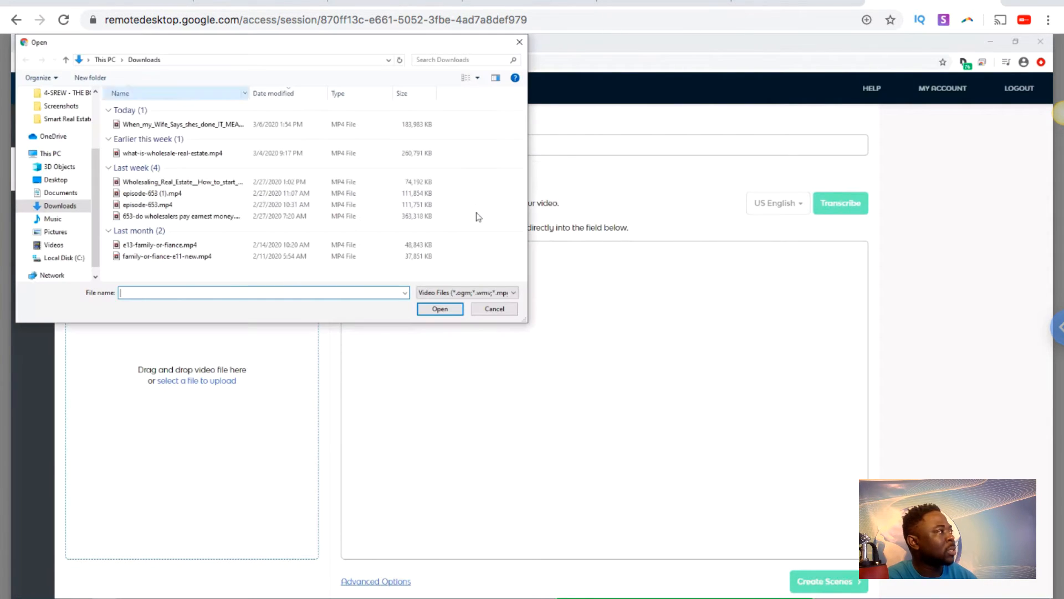
{"action": "left_click", "coordinate": [183, 125]}
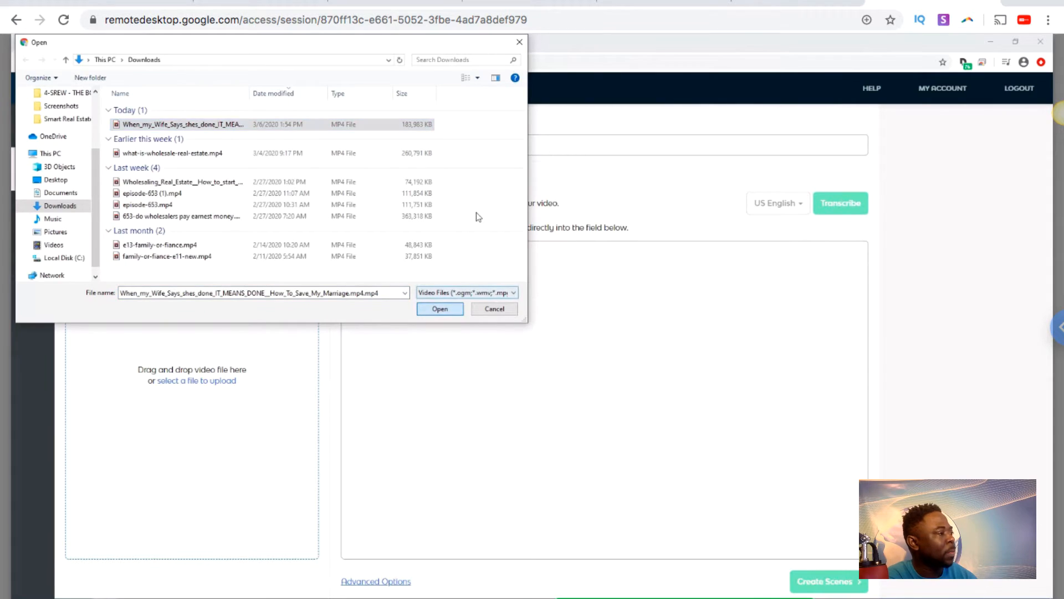
{"action": "left_click", "coordinate": [440, 308]}
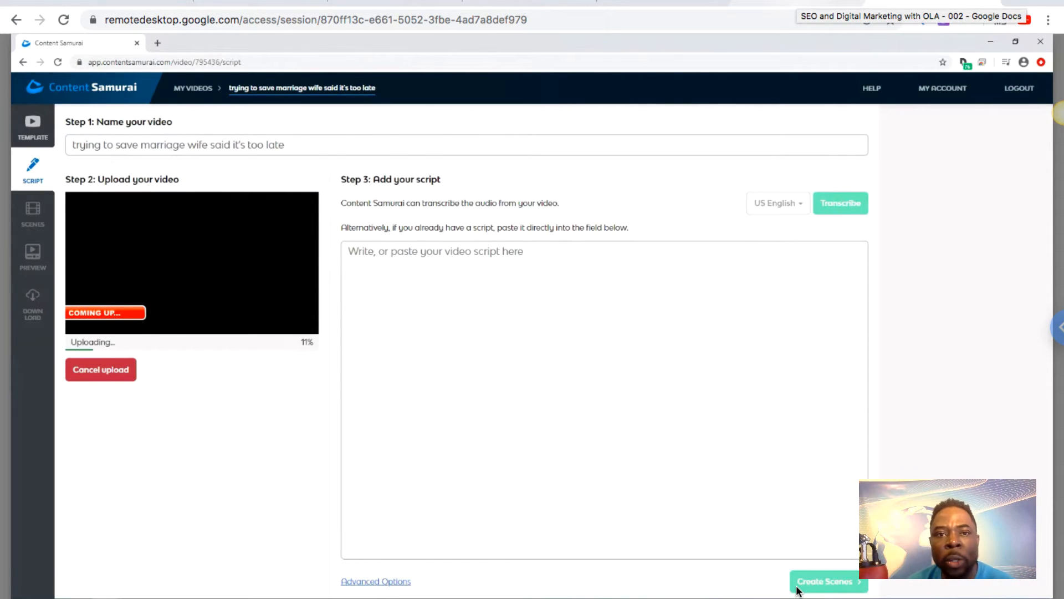
Go to the YouTube Studio dashboard and switch the account to the LOLA and OLA channel.
{"action": "key", "text": "ctrl+Tab"}
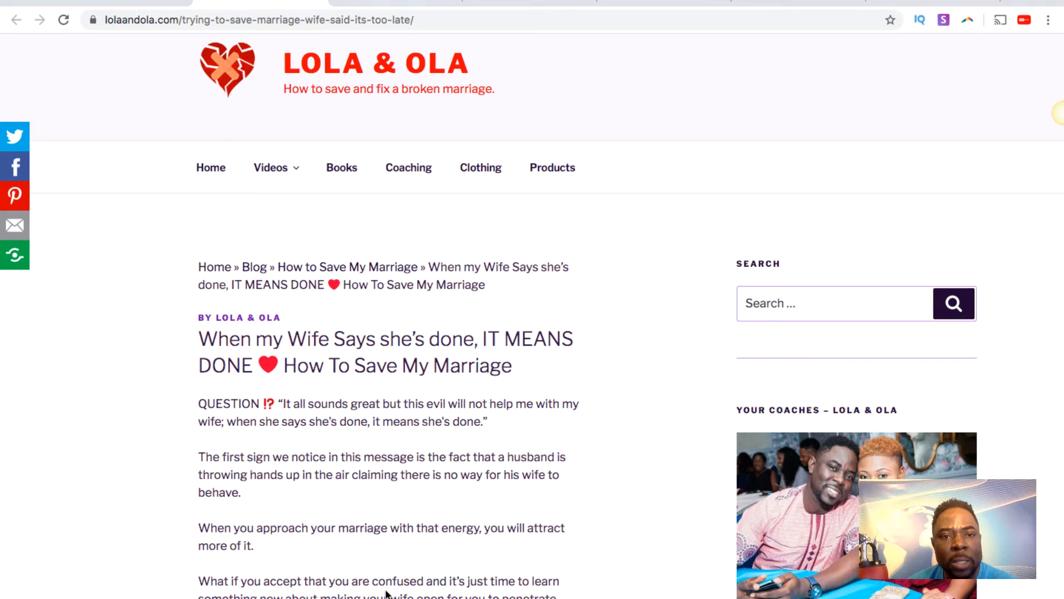
{"action": "key", "text": "ctrl+Tab"}
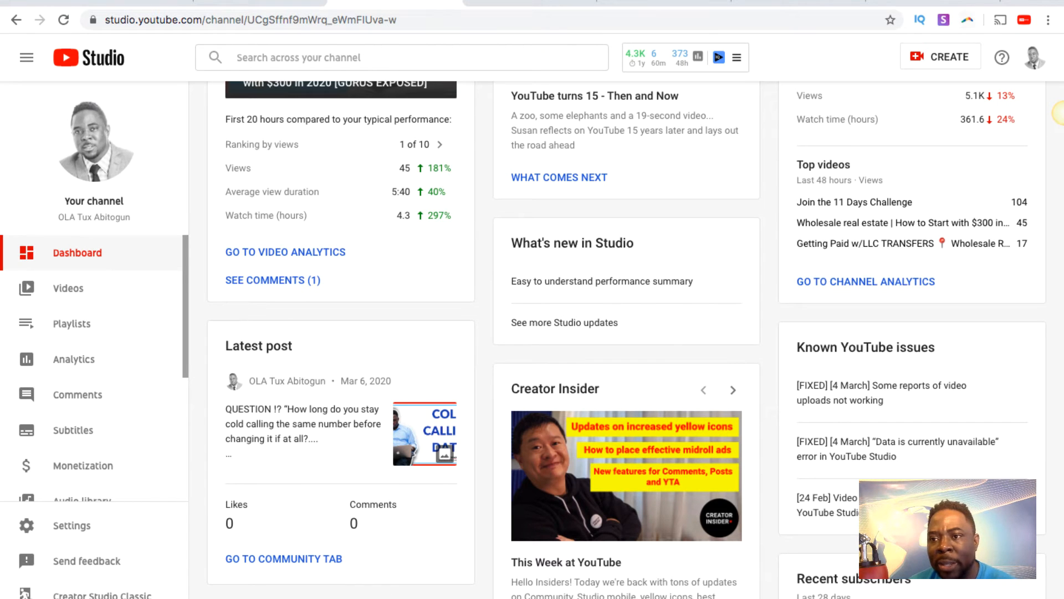
{"action": "left_click", "coordinate": [1036, 58]}
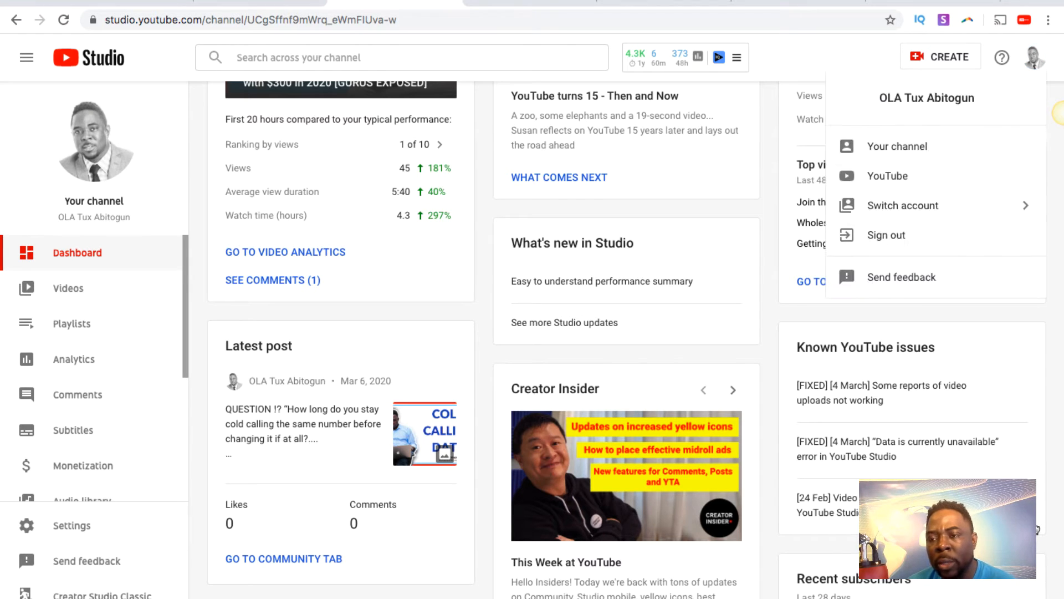
{"action": "left_click", "coordinate": [1035, 62]}
{"action": "left_click", "coordinate": [1035, 57]}
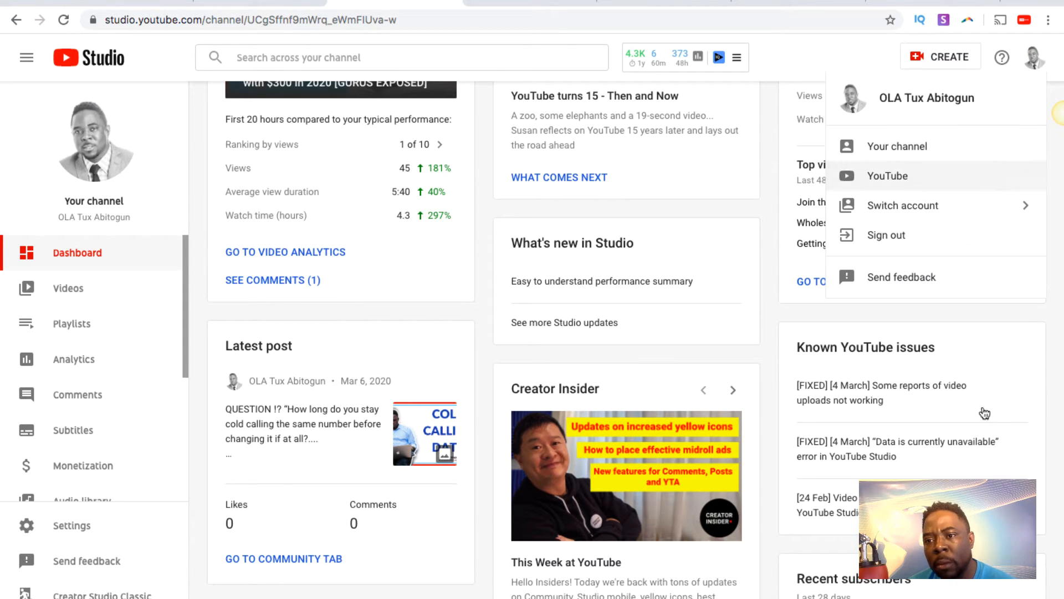
{"action": "left_click", "coordinate": [975, 206]}
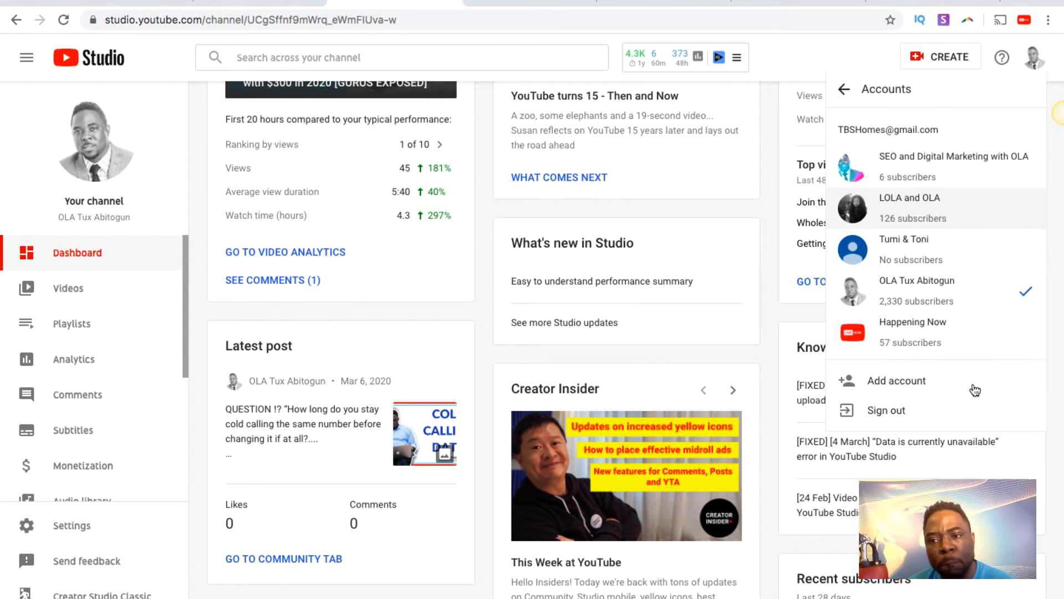
{"action": "left_click", "coordinate": [919, 206]}
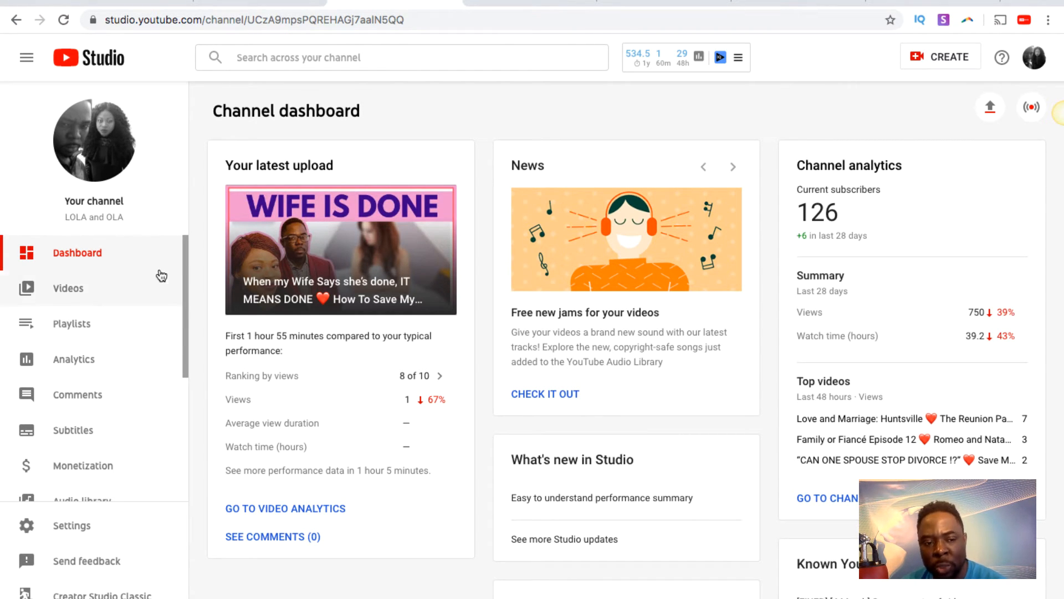
Open the details of the channel's video "When my Wife Says she's done, IT MEANS DONE" and review its description and tags.
{"action": "left_click", "coordinate": [95, 297]}
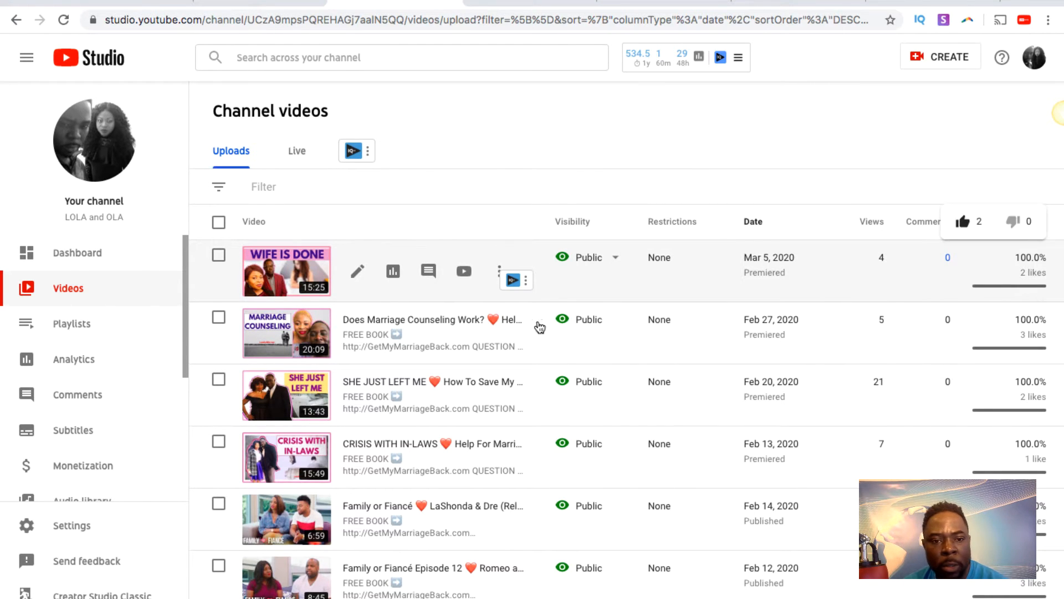
{"action": "left_click", "coordinate": [361, 318]}
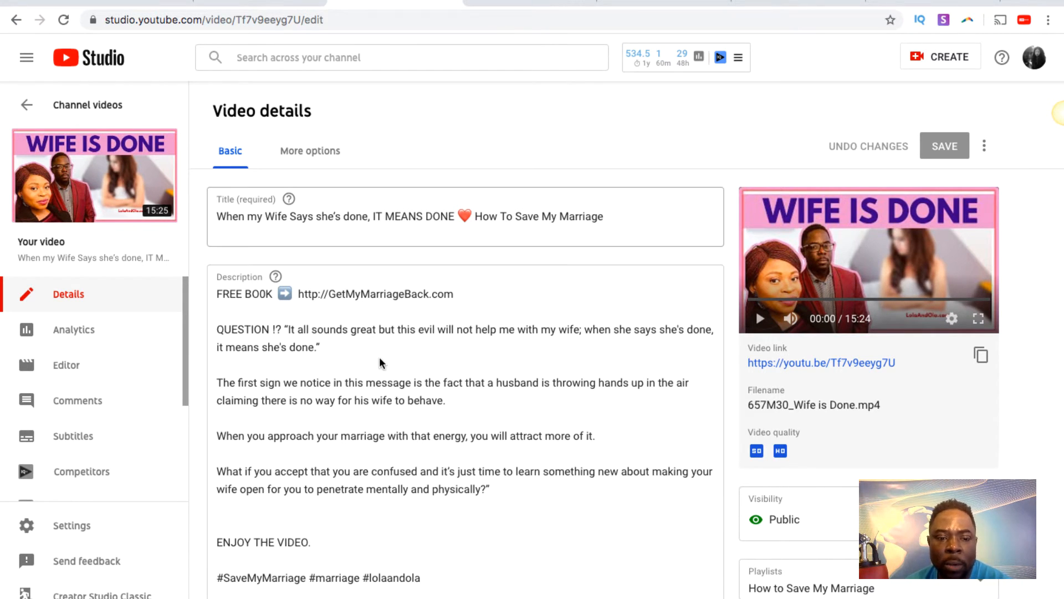
{"action": "scroll", "coordinate": [407, 240], "scroll_direction": "down", "scroll_amount": 10}
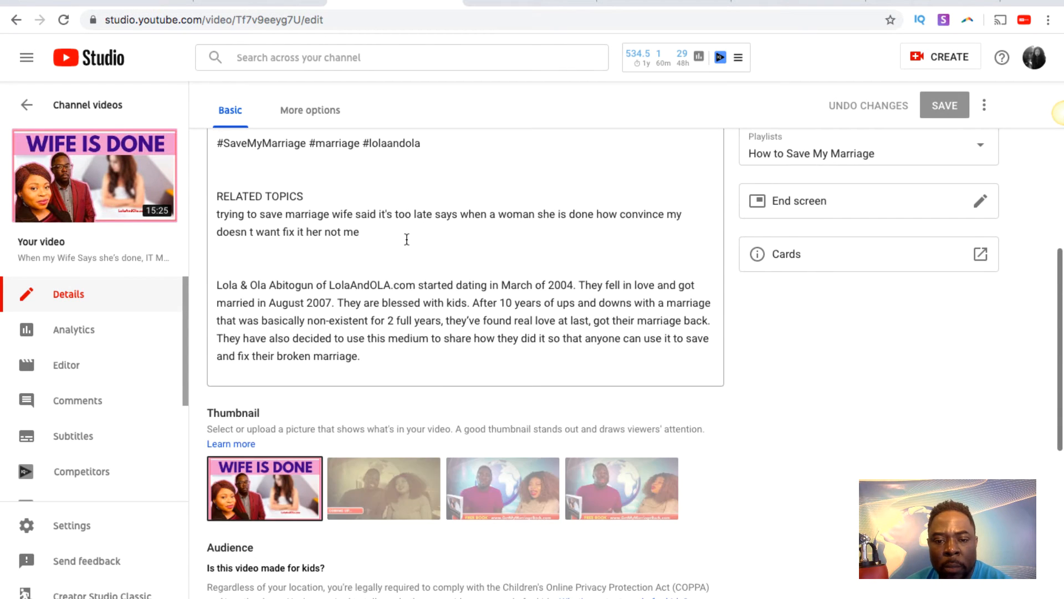
{"action": "scroll", "coordinate": [407, 239], "scroll_direction": "down", "scroll_amount": 2}
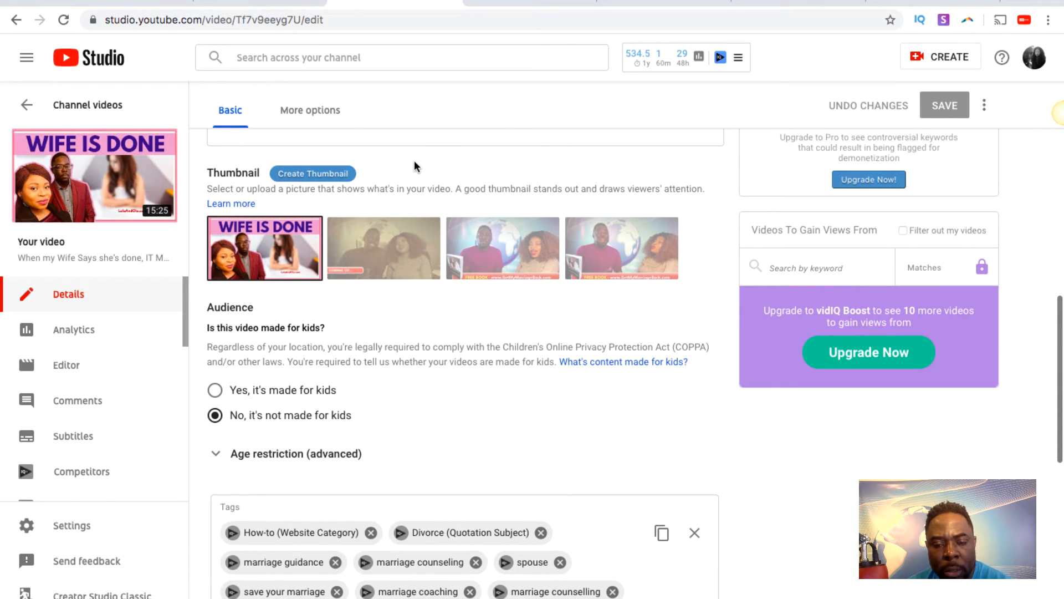
{"action": "scroll", "coordinate": [415, 161], "scroll_direction": "down", "scroll_amount": 3}
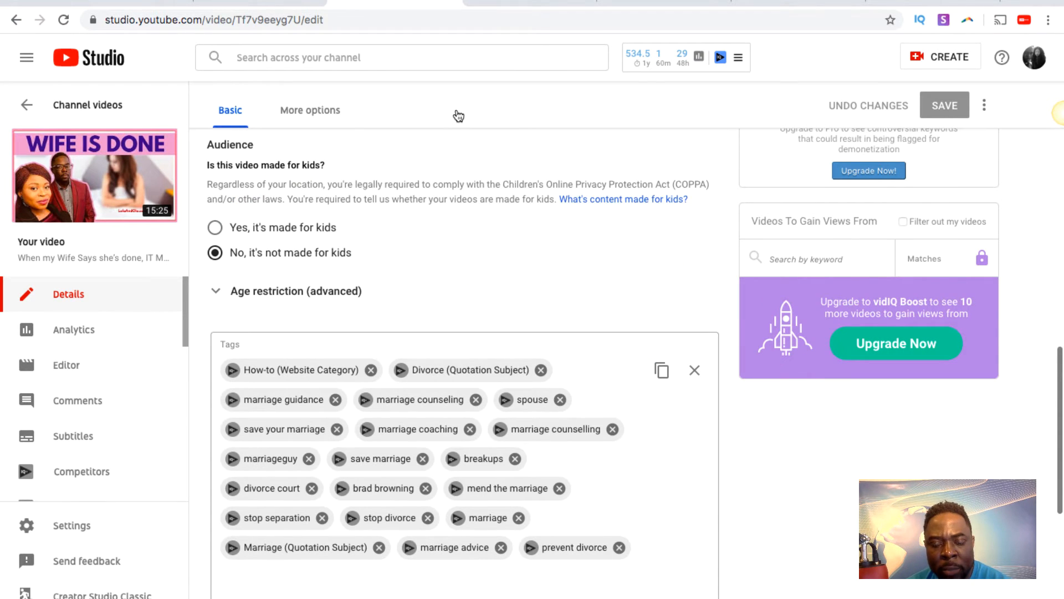
{"action": "scroll", "coordinate": [458, 111], "scroll_direction": "down", "scroll_amount": 2}
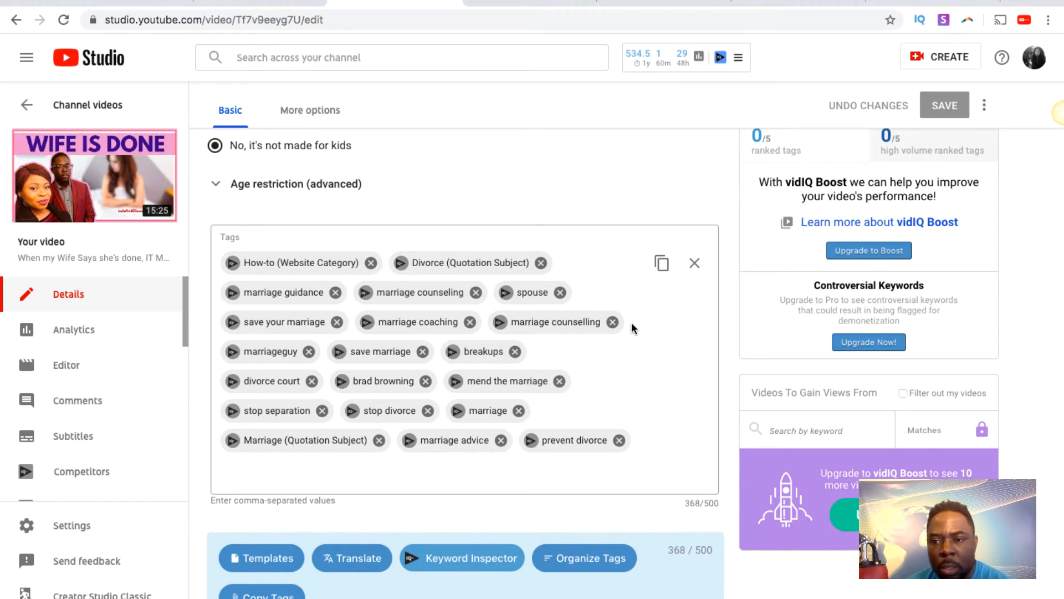
{"action": "scroll", "coordinate": [632, 328], "scroll_direction": "up", "scroll_amount": 1}
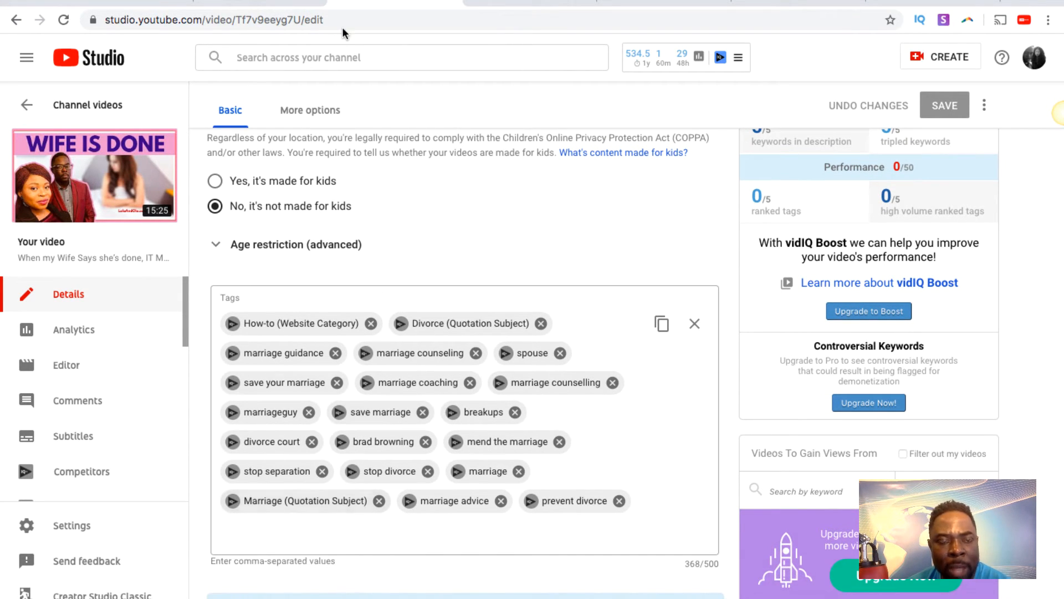
Switch to the WordPress post editor in Firefox and copy the Yoast focus keyphrase "trying to save marriage wife said it's too late".
{"action": "mouse_move", "coordinate": [218, 591]}
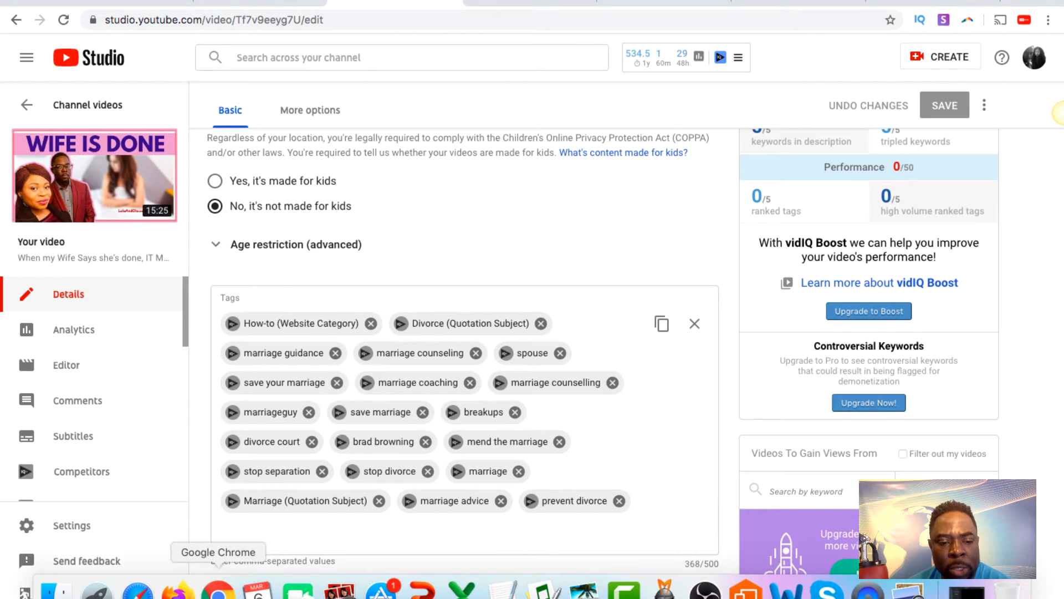
{"action": "left_click", "coordinate": [177, 590]}
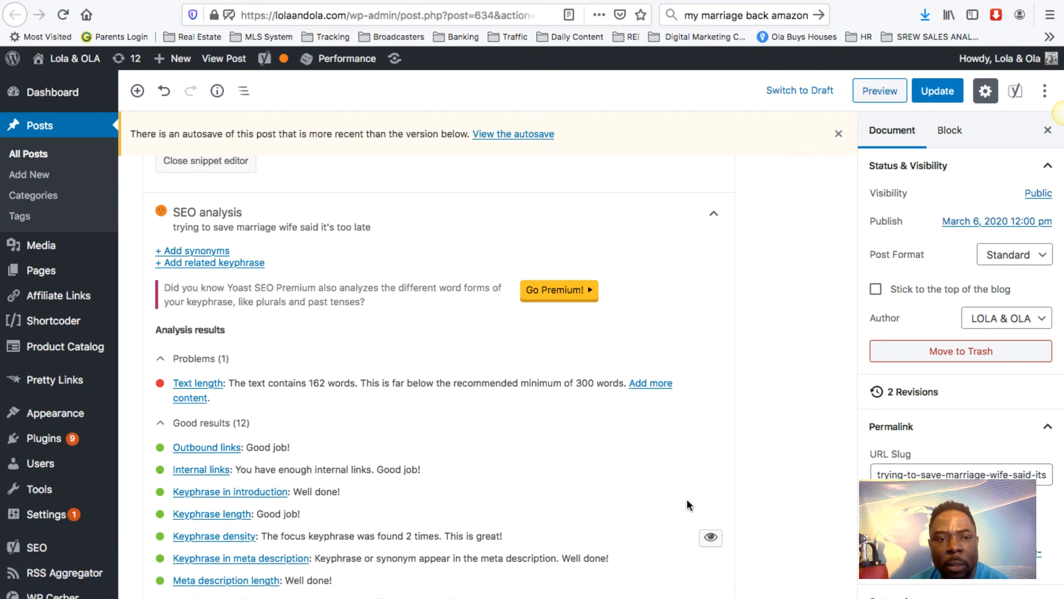
{"action": "scroll", "coordinate": [479, 284], "scroll_direction": "up", "scroll_amount": 10}
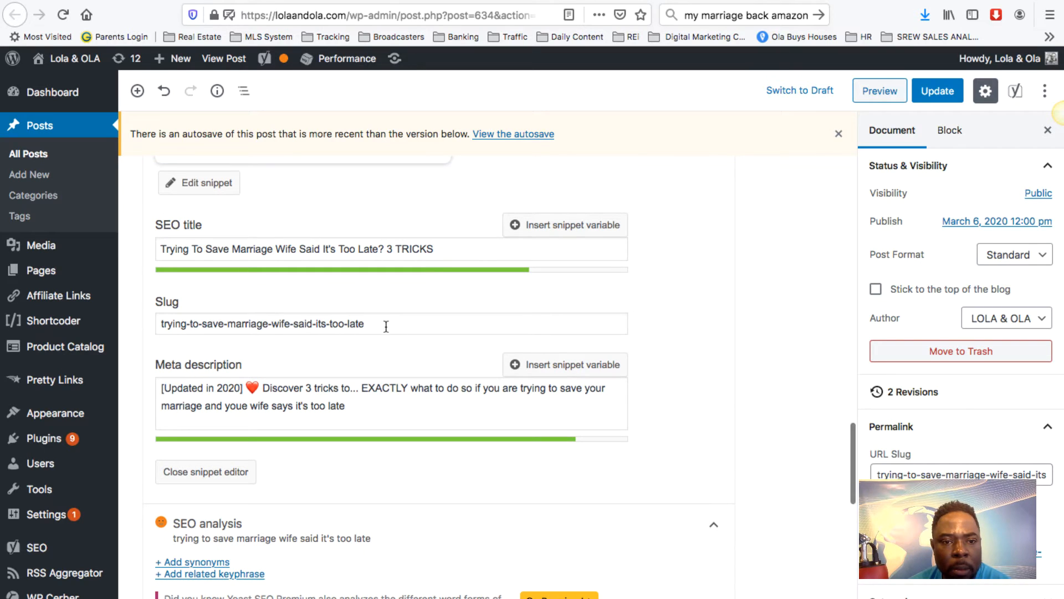
{"action": "scroll", "coordinate": [432, 336], "scroll_direction": "up", "scroll_amount": 10}
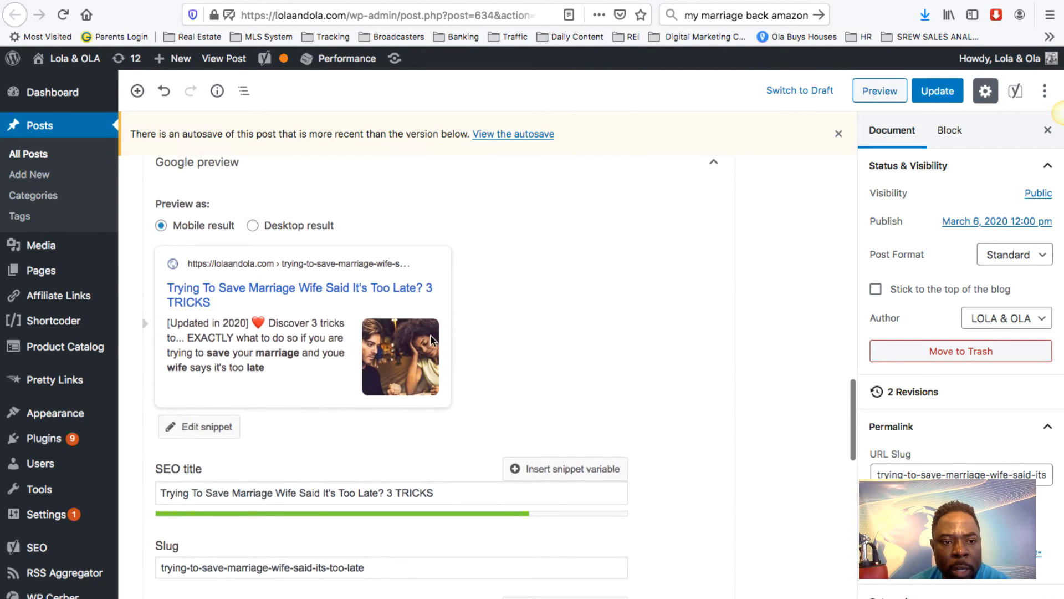
{"action": "left_click_drag", "start_coordinate": [363, 359], "coordinate": [181, 230]}
{"action": "right_click", "coordinate": [224, 357]}
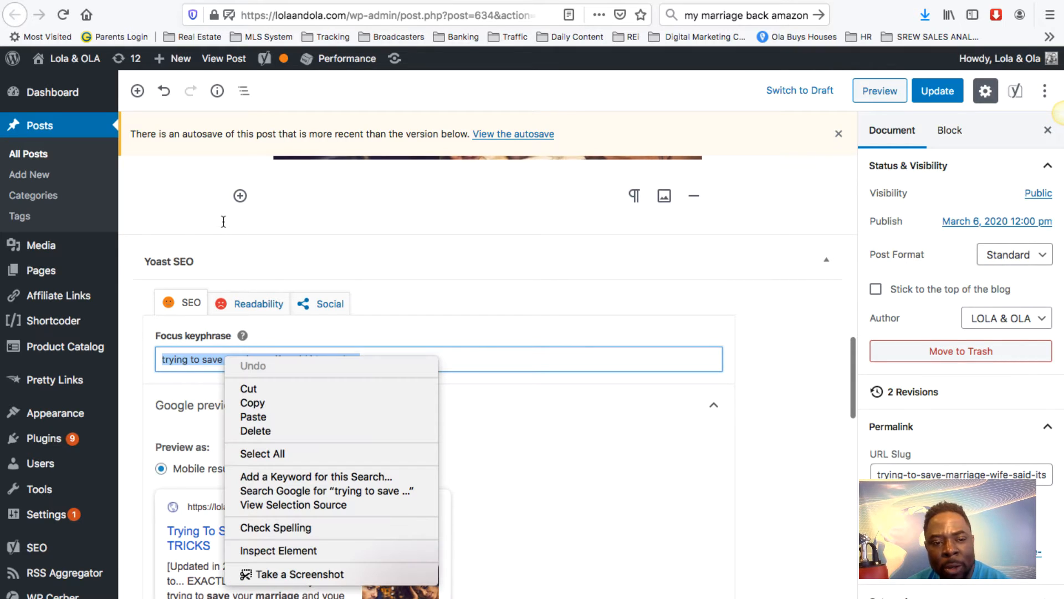
{"action": "left_click", "coordinate": [283, 403]}
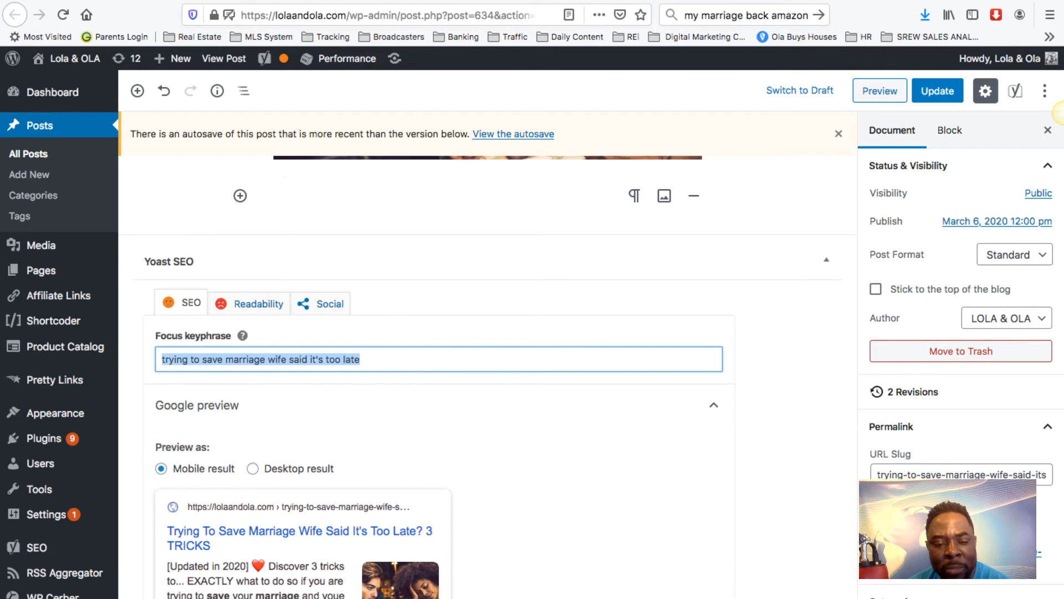
Switch to the incognito Chrome window and search YouTube for "trying to save marriage wife said it's too late".
{"action": "mouse_move", "coordinate": [137, 591]}
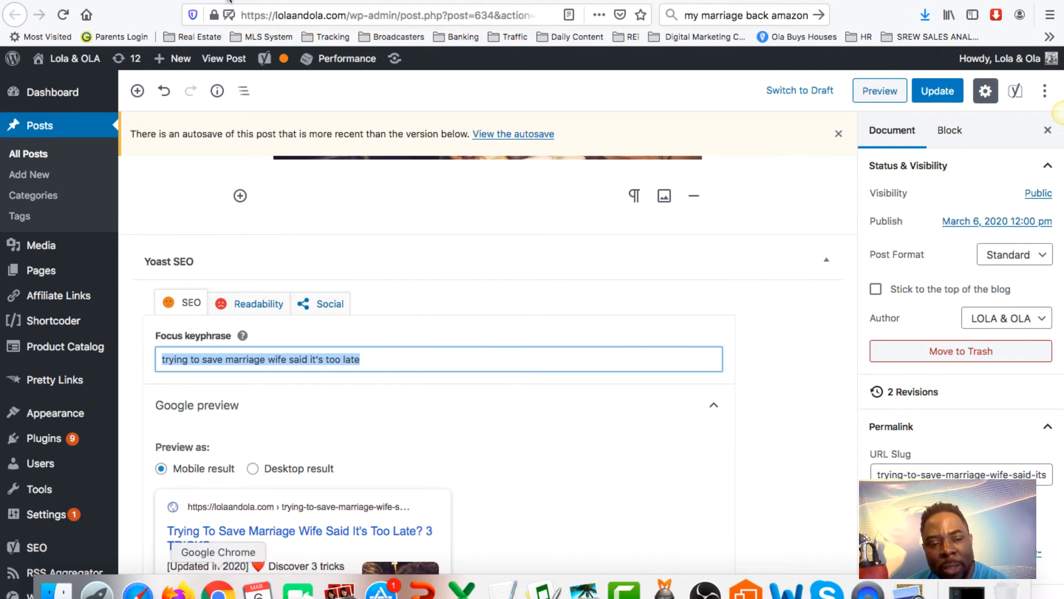
{"action": "left_click", "coordinate": [218, 590]}
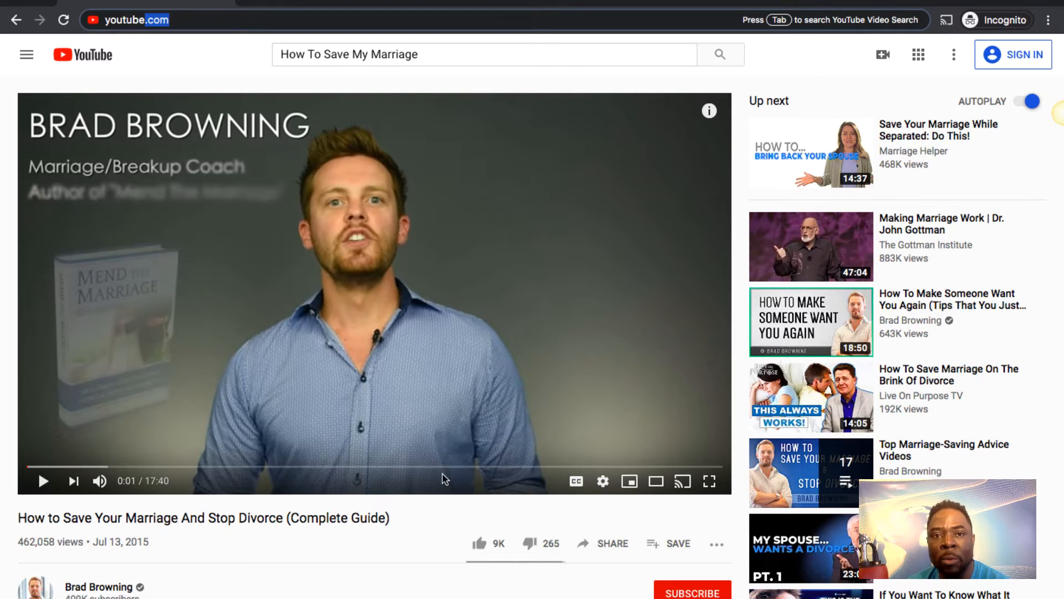
{"action": "left_click_drag", "start_coordinate": [466, 59], "coordinate": [444, 66]}
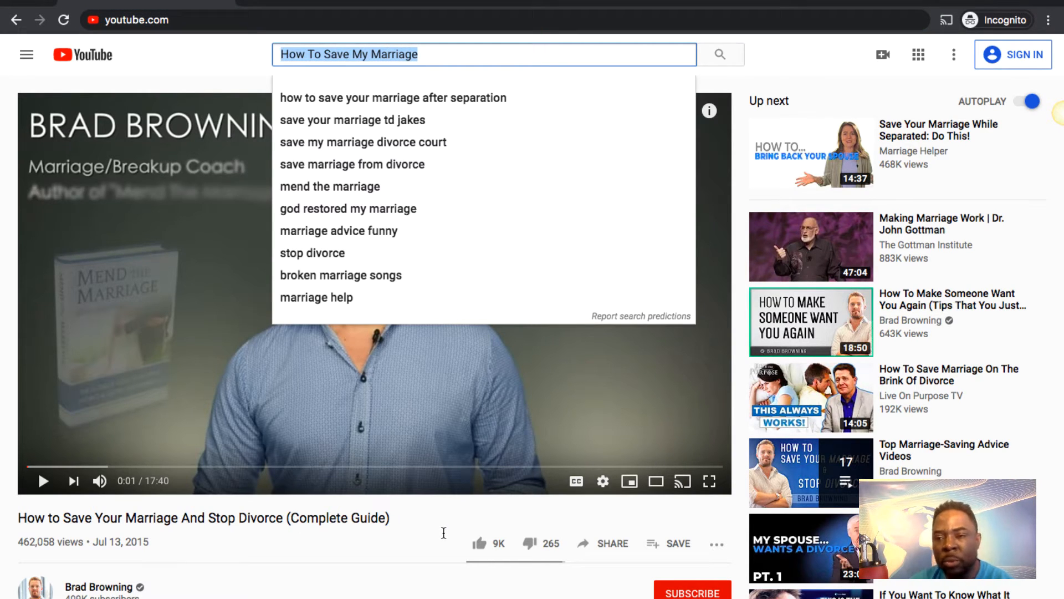
{"action": "key", "text": "ctrl+v"}
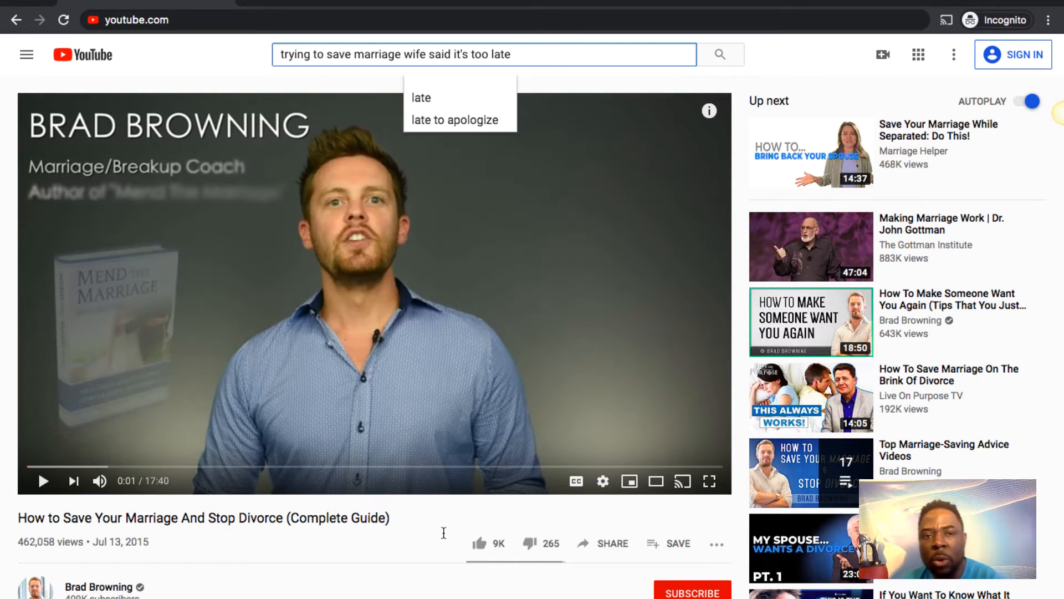
{"action": "key", "text": "Return"}
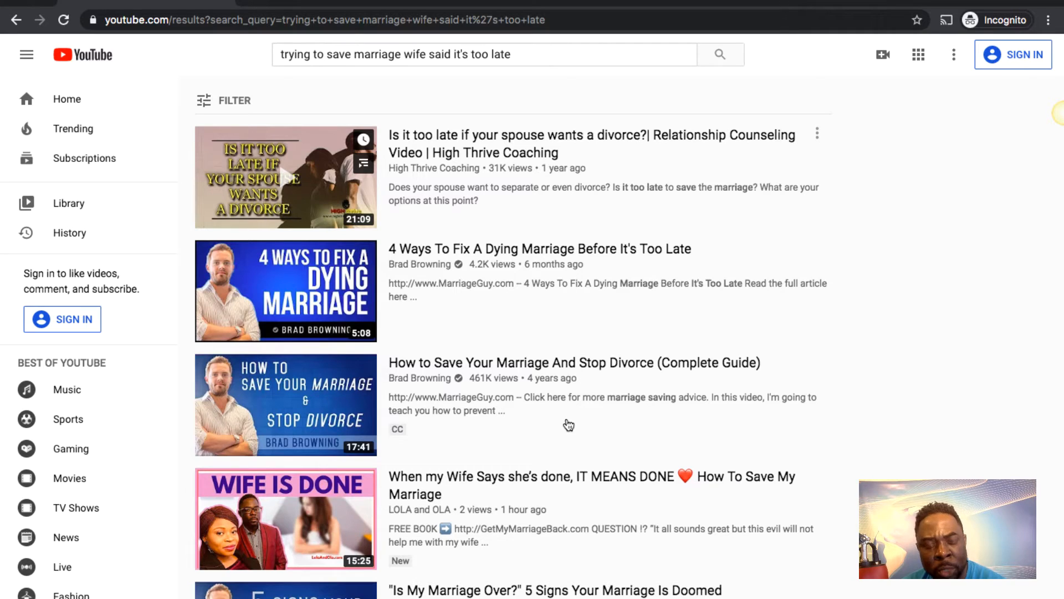
Copy the link of "How to Save Your Marriage And Stop Divorce (Complete Guide)" and open it in a new tab of the signed-in Chrome window.
{"action": "mouse_move", "coordinate": [506, 311]}
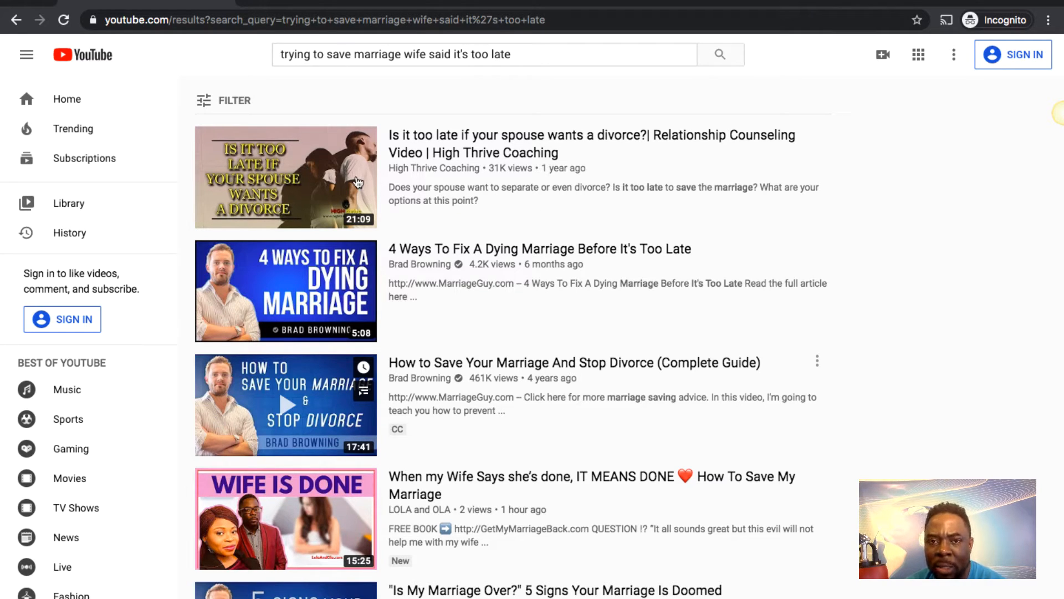
{"action": "right_click", "coordinate": [327, 347]}
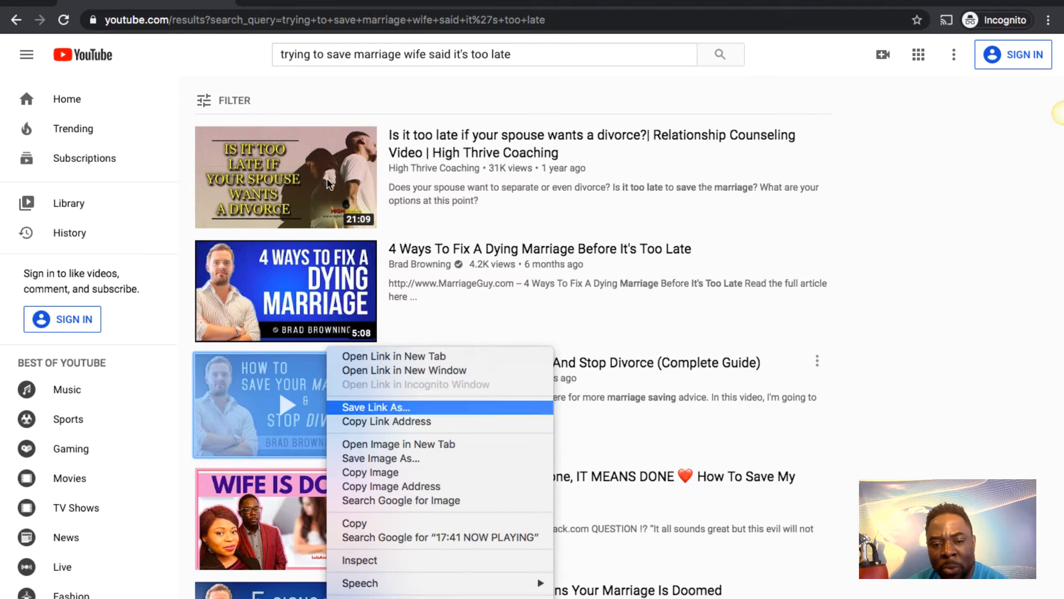
{"action": "left_click", "coordinate": [390, 165]}
{"action": "key", "text": "super+grave"}
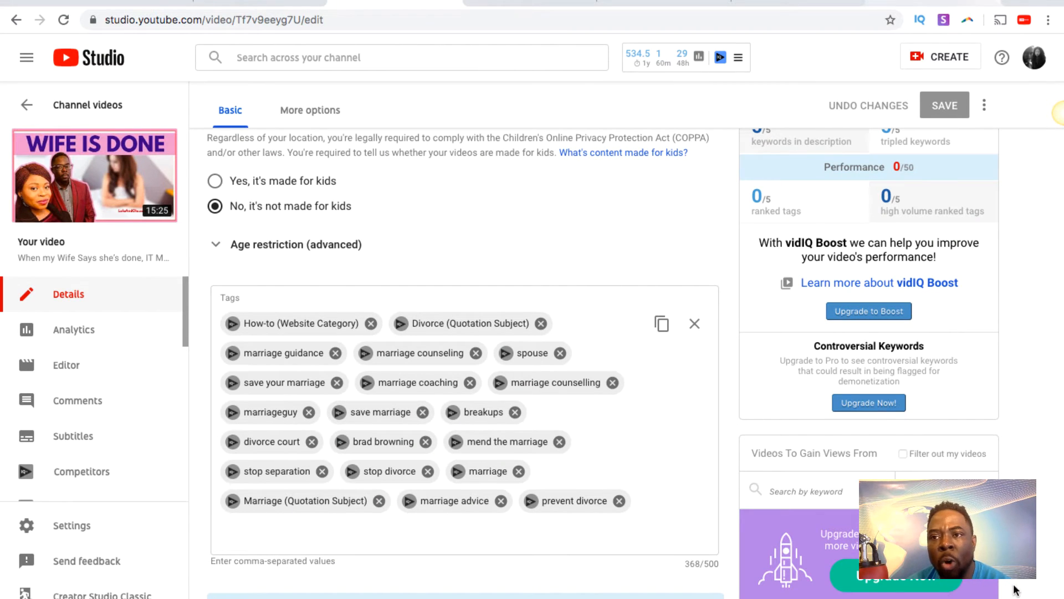
{"action": "key", "text": "super+t"}
{"action": "type", "text": "https://www.youtube.com/watch?v=P-6MMmmObcQ"}
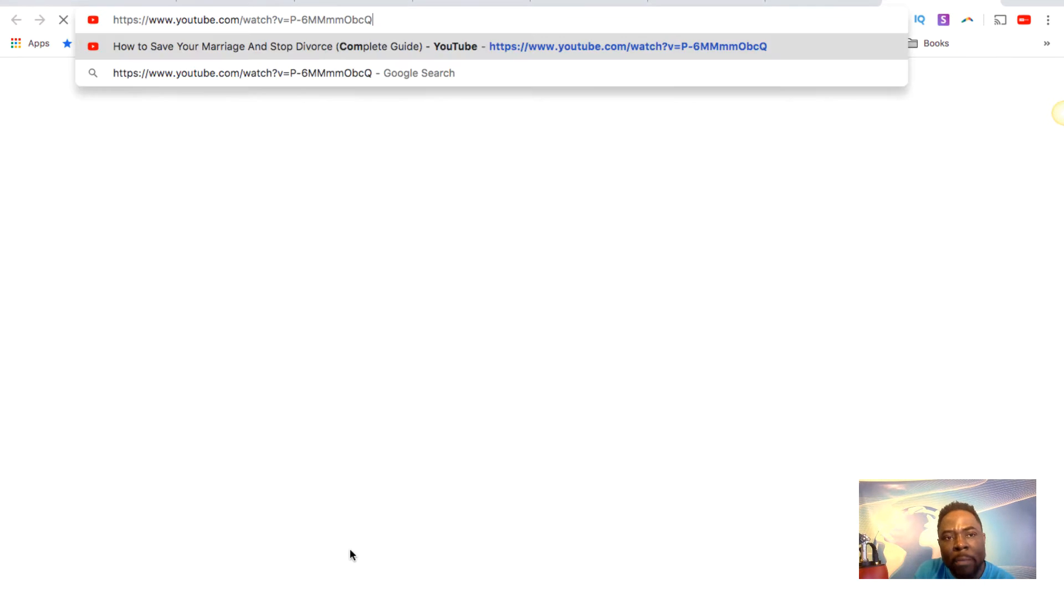
{"action": "key", "text": "Return"}
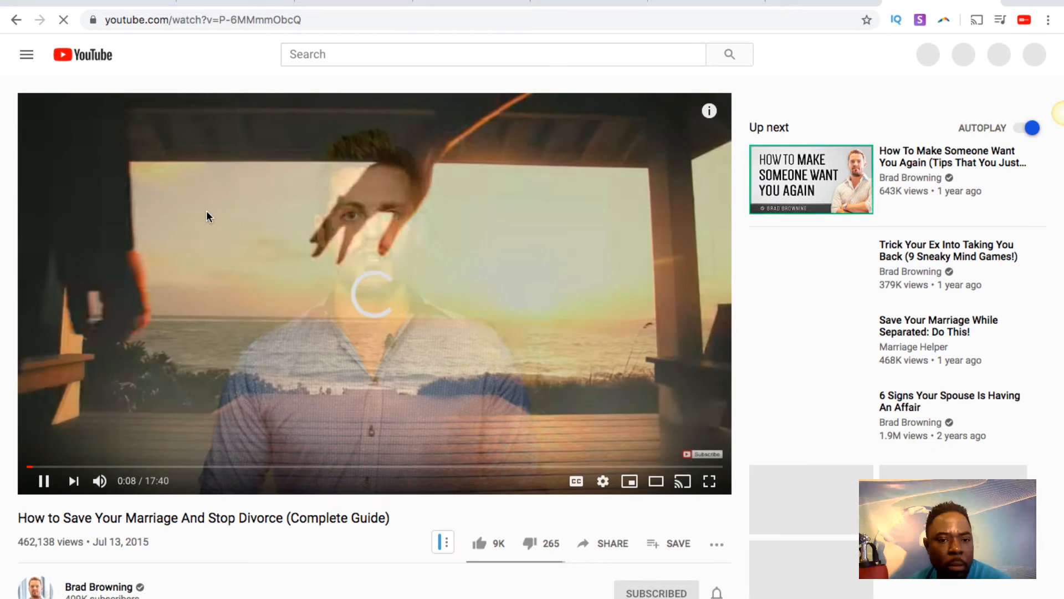
Pause the competing video and examine its vidIQ optimization checklist, channel statistics and ranked video tags.
{"action": "left_click", "coordinate": [292, 244]}
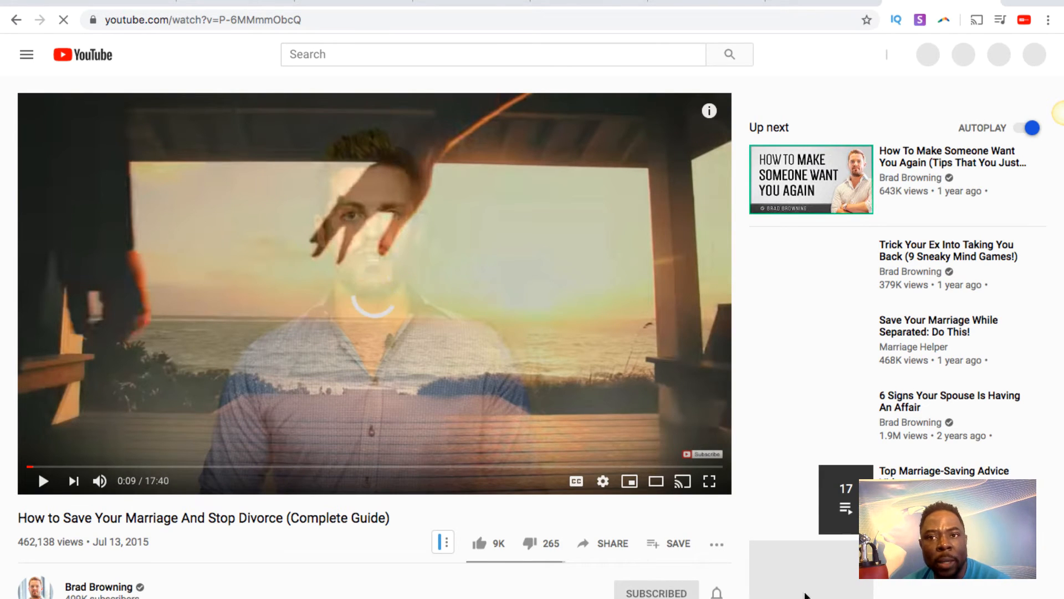
{"action": "left_click", "coordinate": [806, 2]}
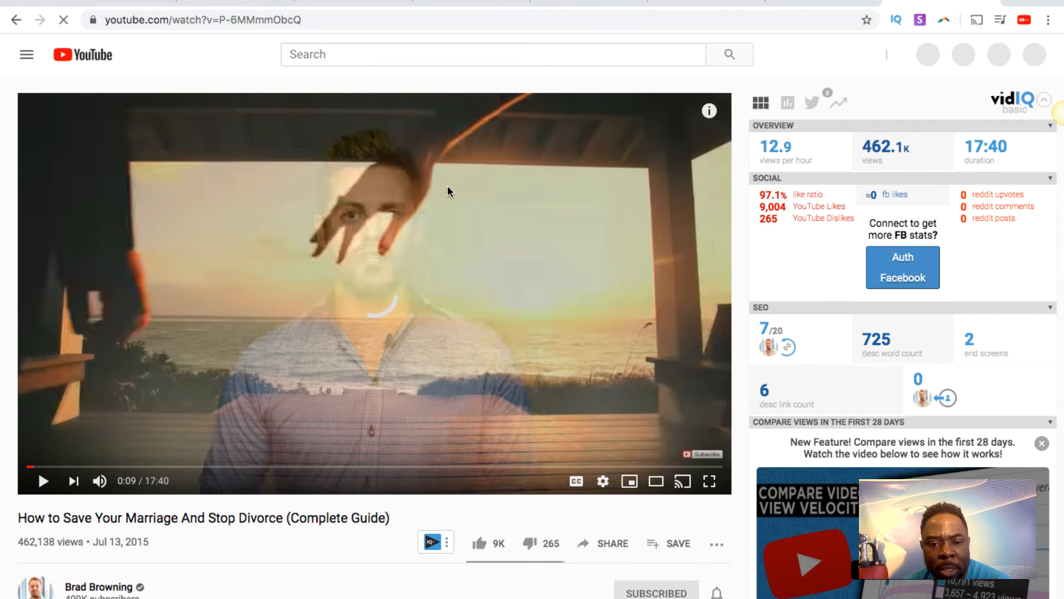
{"action": "scroll", "coordinate": [449, 191], "scroll_direction": "down", "scroll_amount": 6}
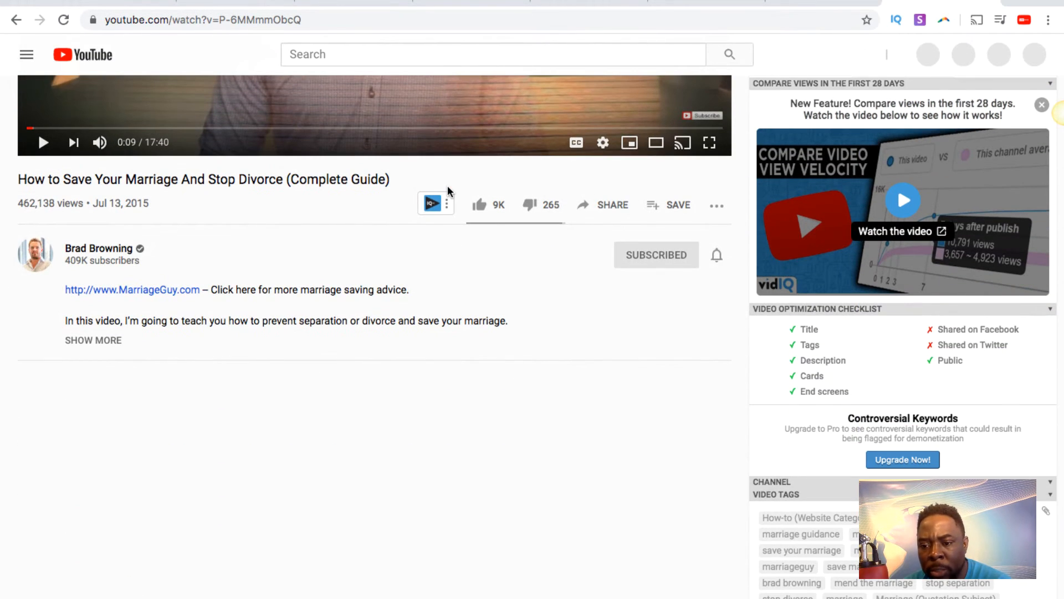
{"action": "scroll", "coordinate": [448, 191], "scroll_direction": "down", "scroll_amount": 4}
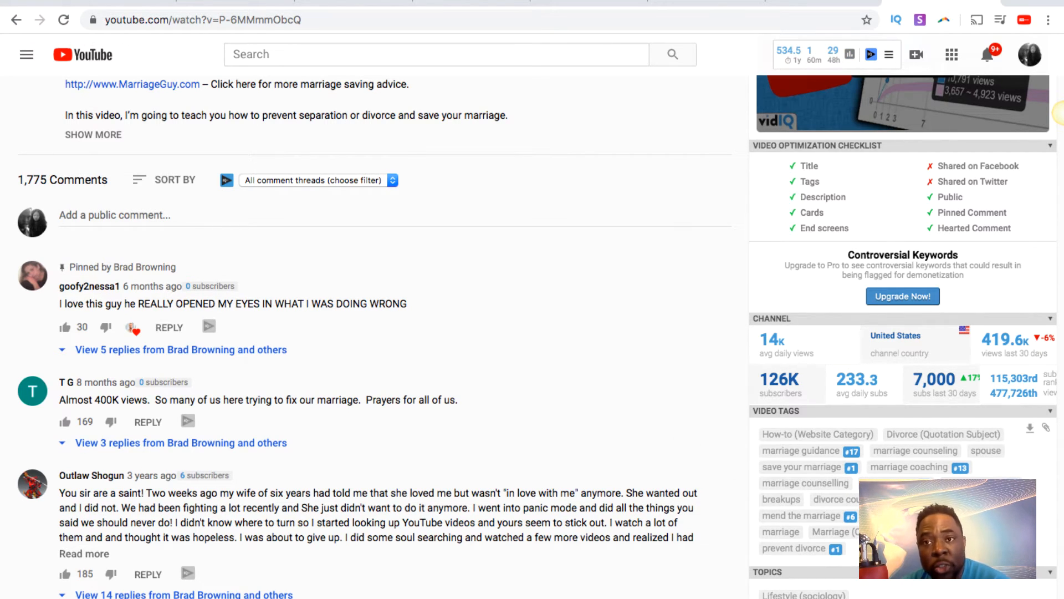
Return to the "WIFE IS DONE" video's details in YouTube Studio and delete all of its tags.
{"action": "key", "text": "ctrl+Tab"}
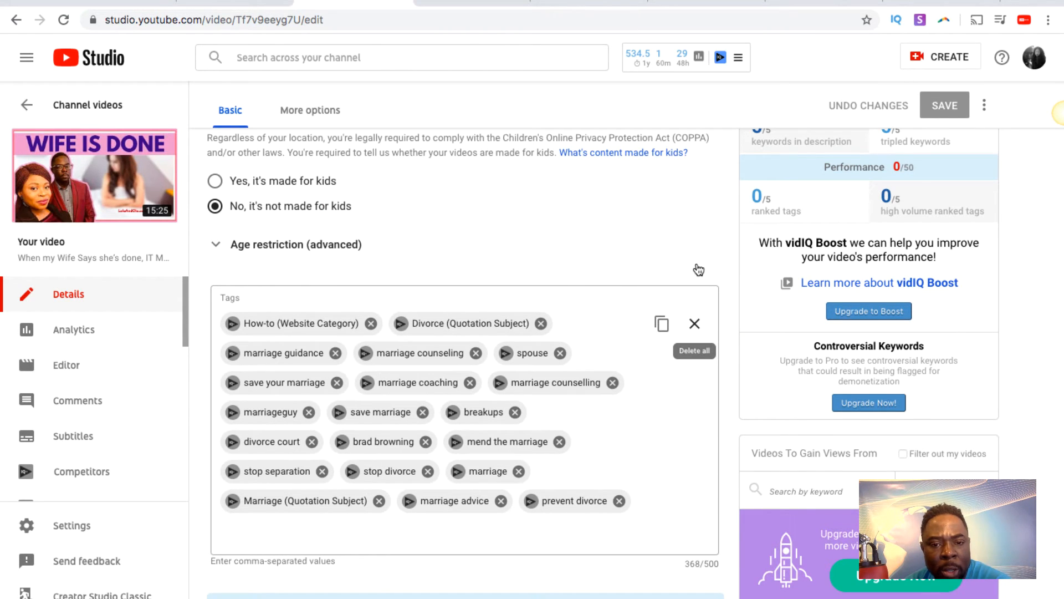
{"action": "left_click", "coordinate": [694, 324]}
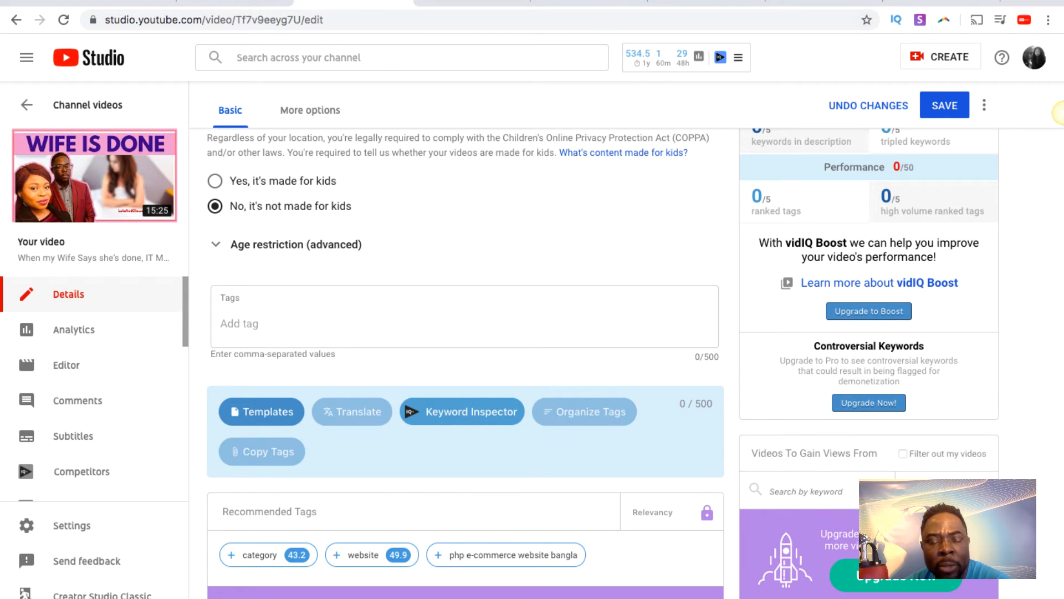
Copy the search phrase "trying to save marriage wife said it's too late" from the incognito YouTube window and add it as a tag of the "WIFE IS DONE" video.
{"action": "key", "text": "super+grave"}
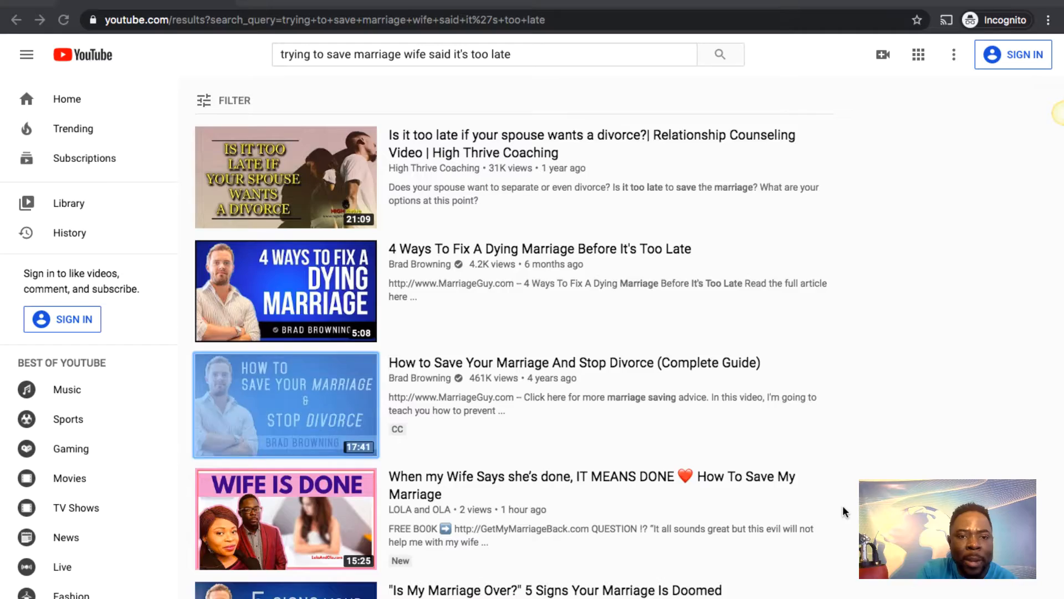
{"action": "left_click_drag", "start_coordinate": [527, 54], "coordinate": [281, 55]}
{"action": "right_click", "coordinate": [304, 54]}
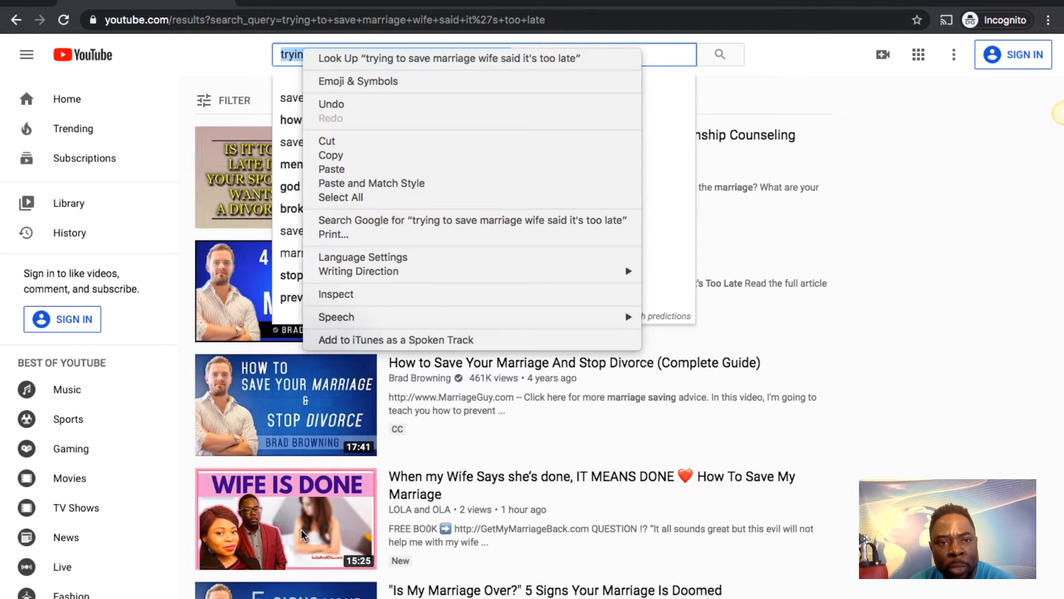
{"action": "left_click", "coordinate": [331, 155]}
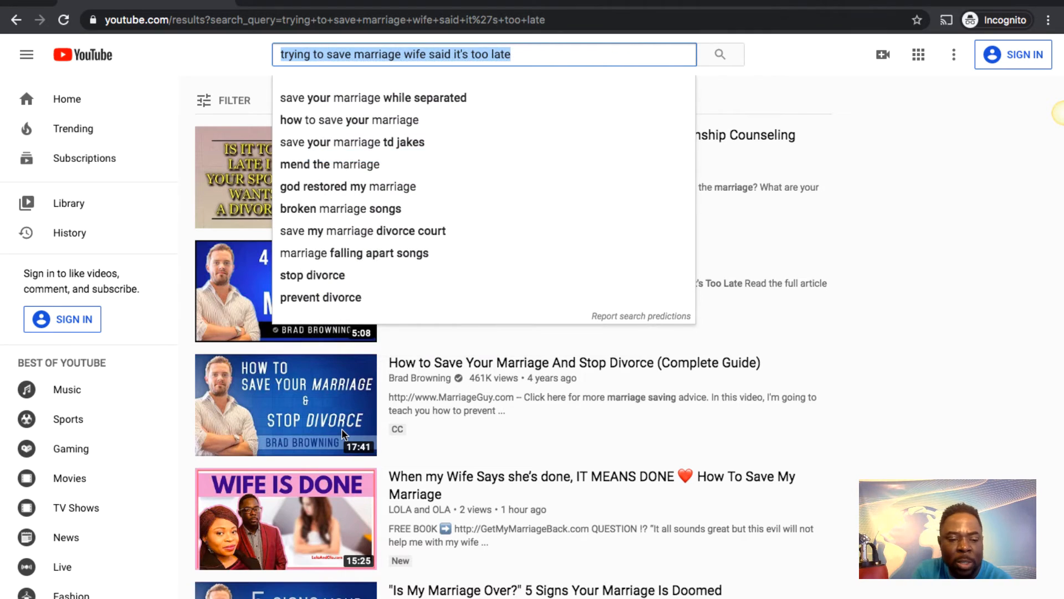
{"action": "key", "text": "super+Tab"}
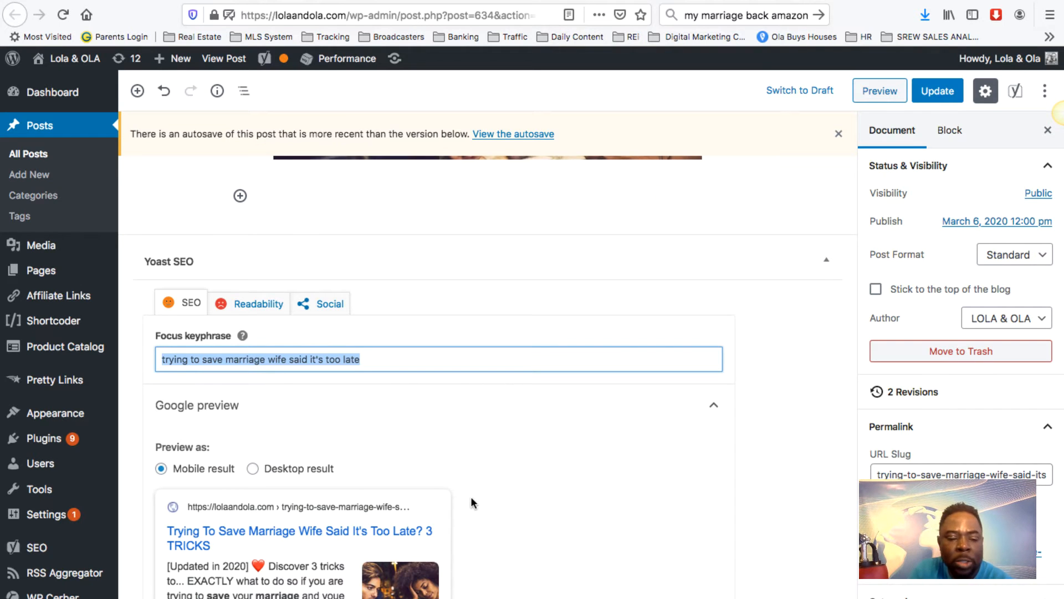
{"action": "key", "text": "super+Tab"}
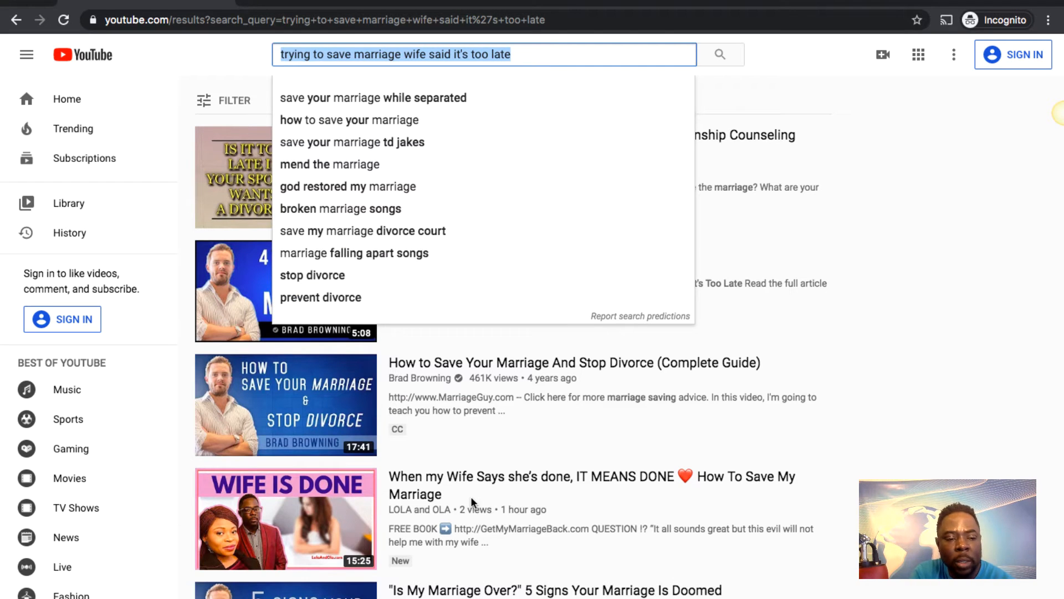
{"action": "key", "text": "super+Tab"}
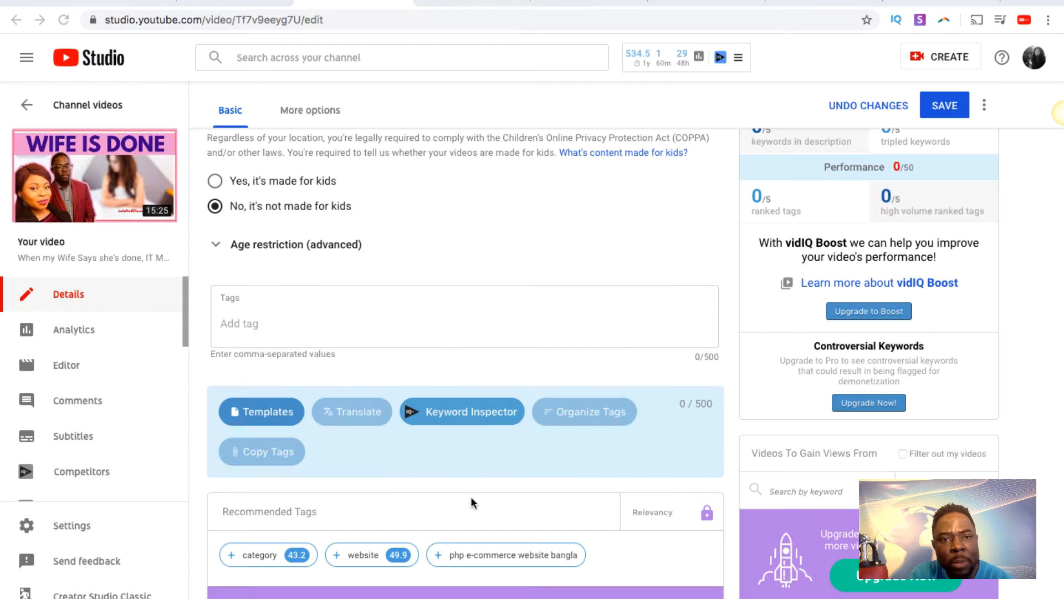
{"action": "left_click", "coordinate": [397, 292]}
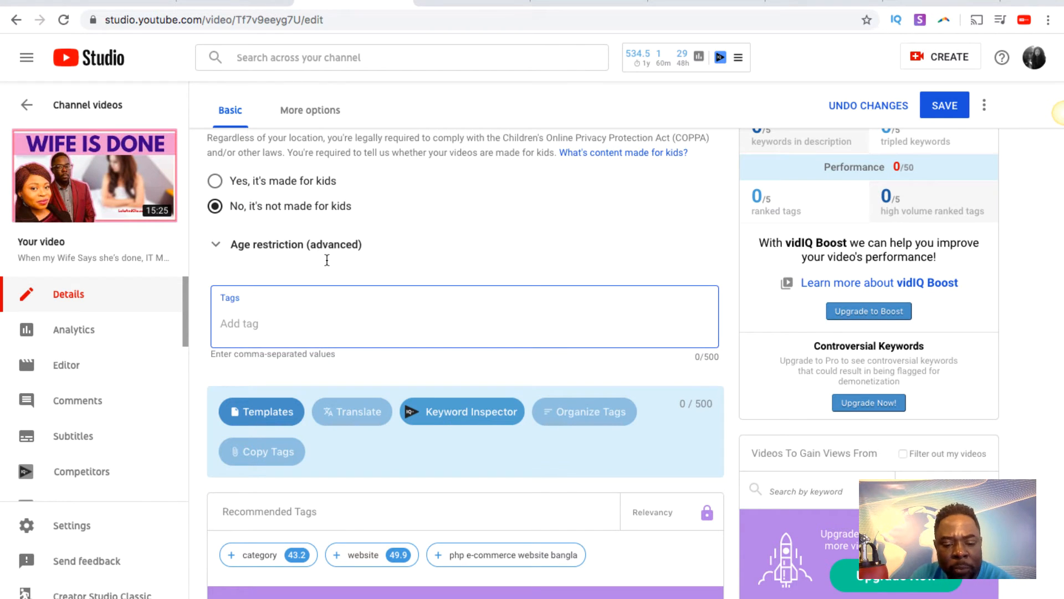
{"action": "key", "text": "super+v"}
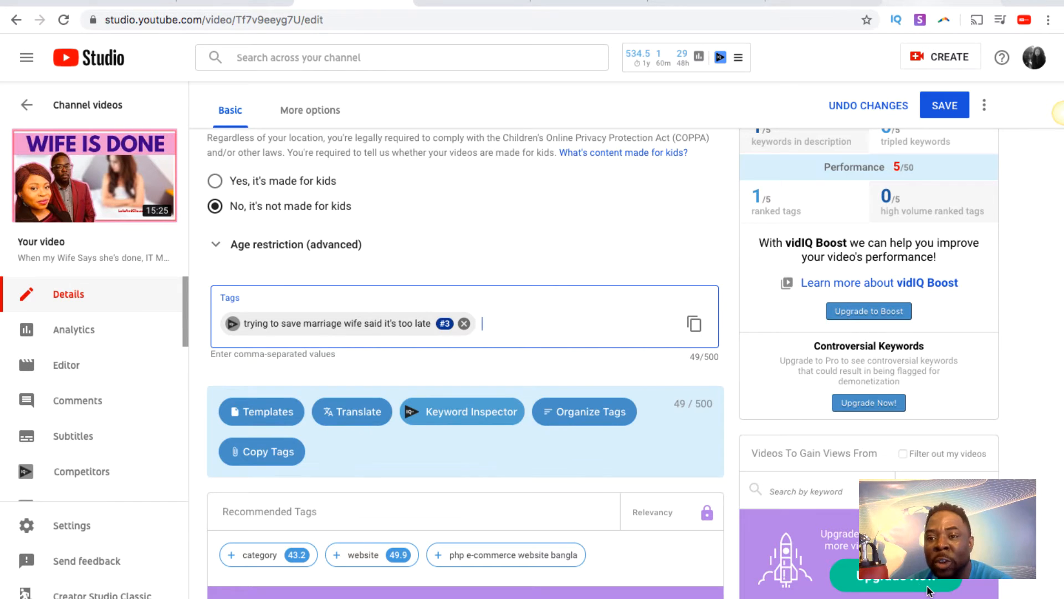
Examine the incognito YouTube results for "trying to save marriage wife said it's too late", comparing the competing videos with the "WIFE IS DONE" video's placement.
{"action": "left_click", "coordinate": [943, 5]}
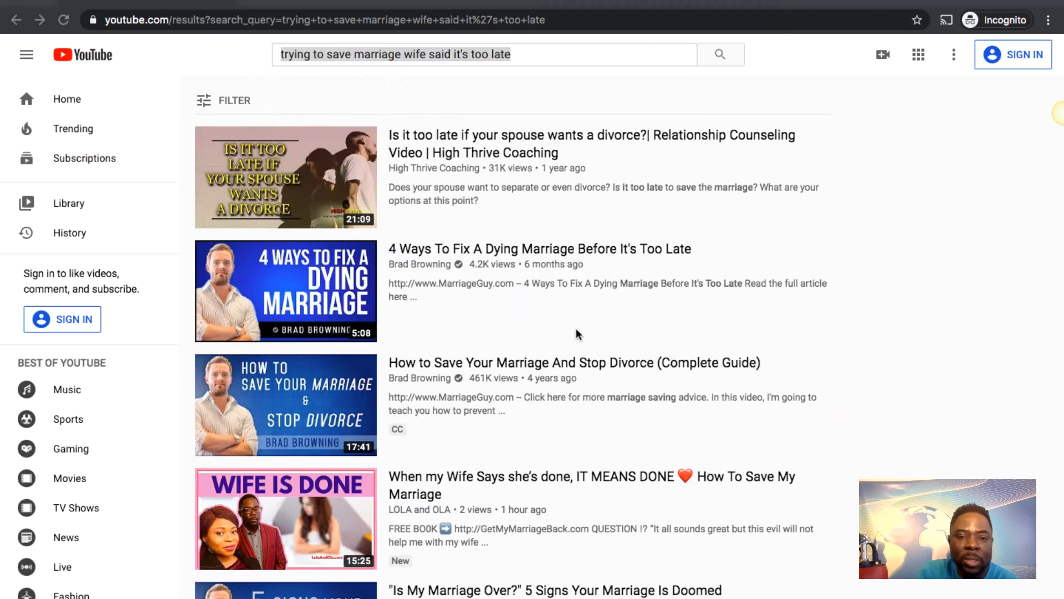
{"action": "triple_click", "coordinate": [396, 54]}
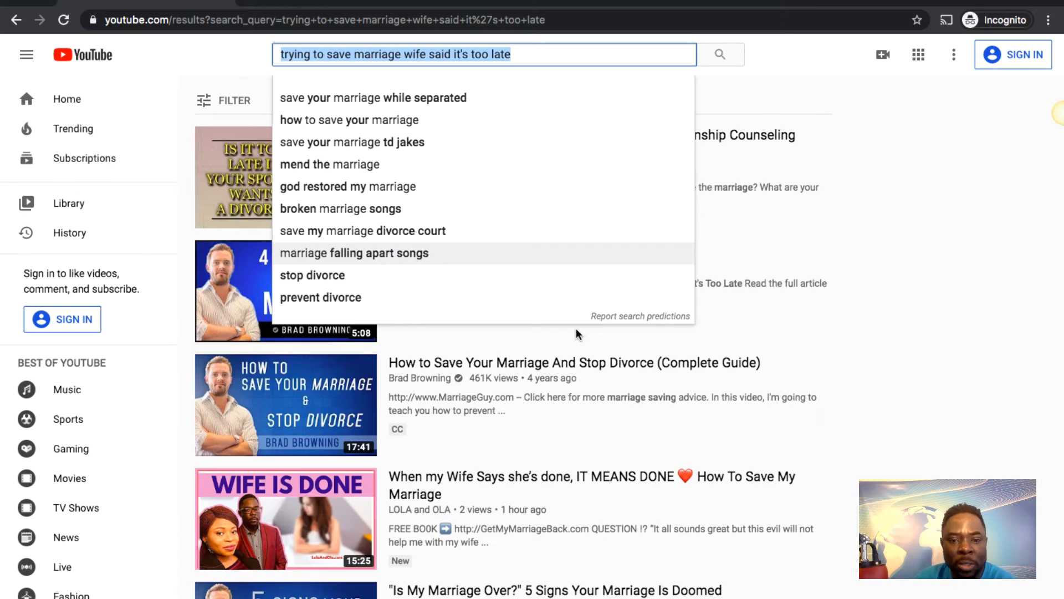
{"action": "left_click", "coordinate": [975, 160]}
{"action": "scroll", "coordinate": [972, 159], "scroll_direction": "down", "scroll_amount": 4}
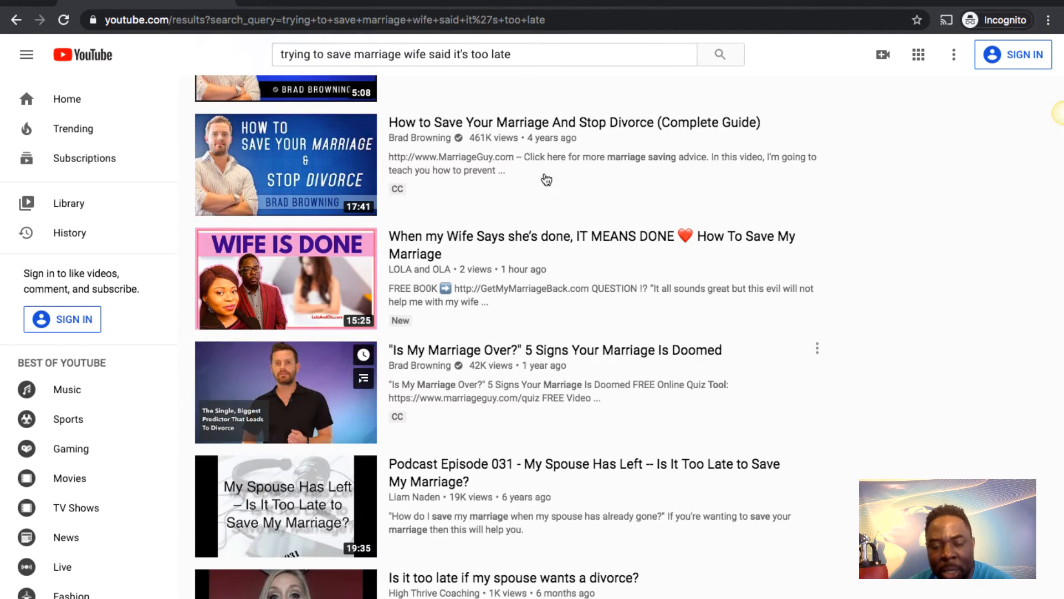
{"action": "scroll", "coordinate": [544, 176], "scroll_direction": "down", "scroll_amount": 5}
{"action": "scroll", "coordinate": [547, 179], "scroll_direction": "down", "scroll_amount": 4}
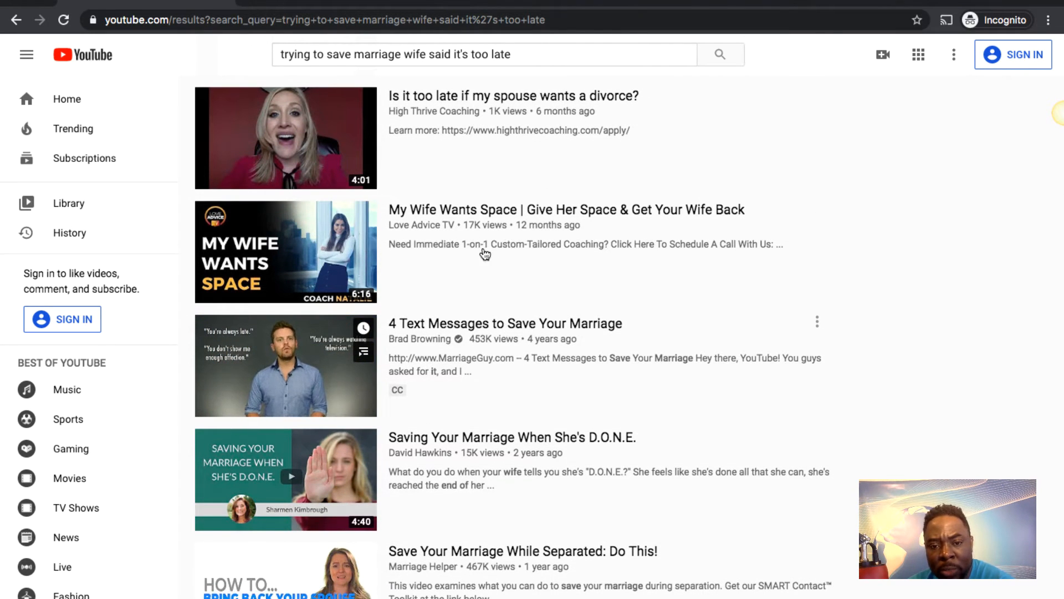
{"action": "scroll", "coordinate": [534, 210], "scroll_direction": "down", "scroll_amount": 1}
{"action": "scroll", "coordinate": [535, 216], "scroll_direction": "down", "scroll_amount": 5}
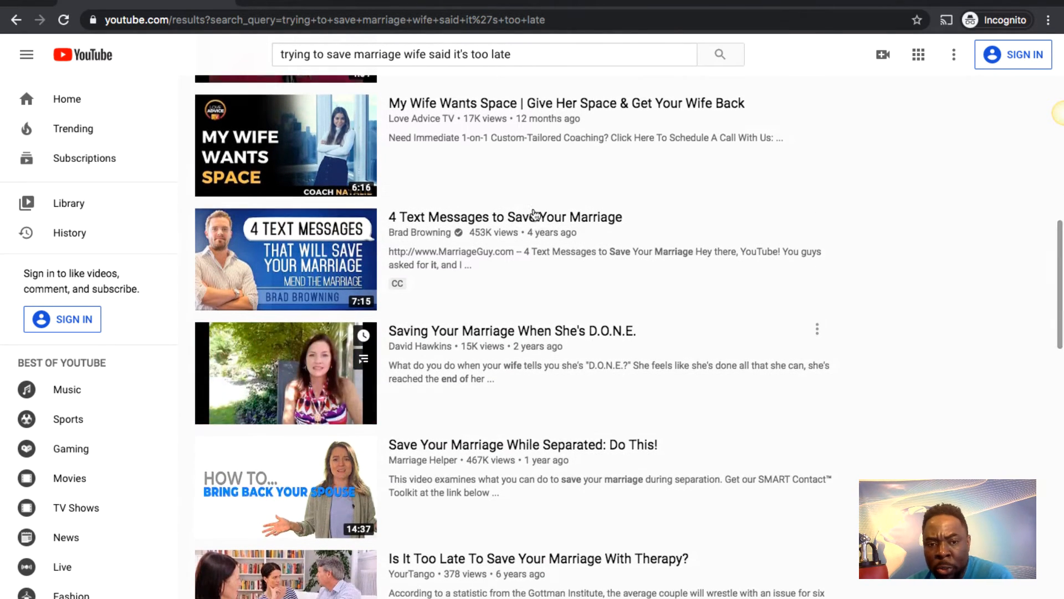
{"action": "scroll", "coordinate": [536, 215], "scroll_direction": "down", "scroll_amount": 4}
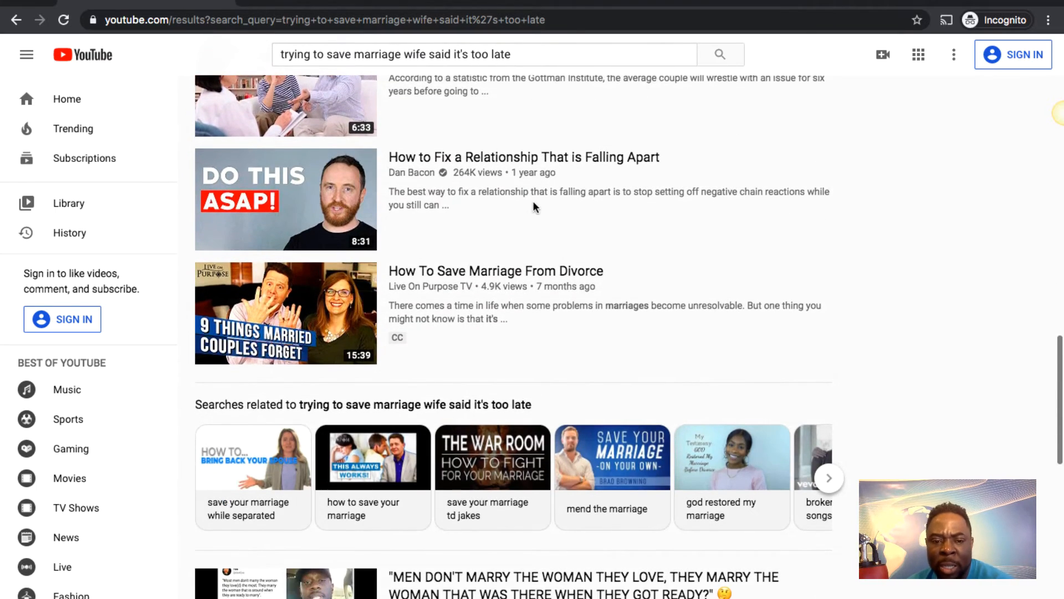
{"action": "scroll", "coordinate": [536, 211], "scroll_direction": "down", "scroll_amount": 5}
{"action": "scroll", "coordinate": [536, 207], "scroll_direction": "down", "scroll_amount": 8}
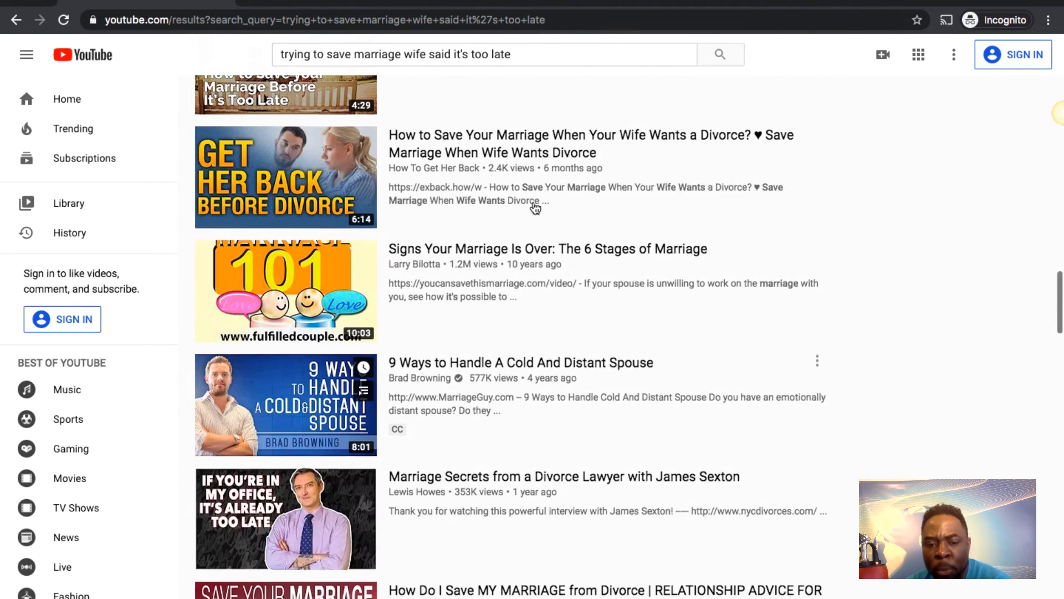
{"action": "scroll", "coordinate": [535, 208], "scroll_direction": "down", "scroll_amount": 2}
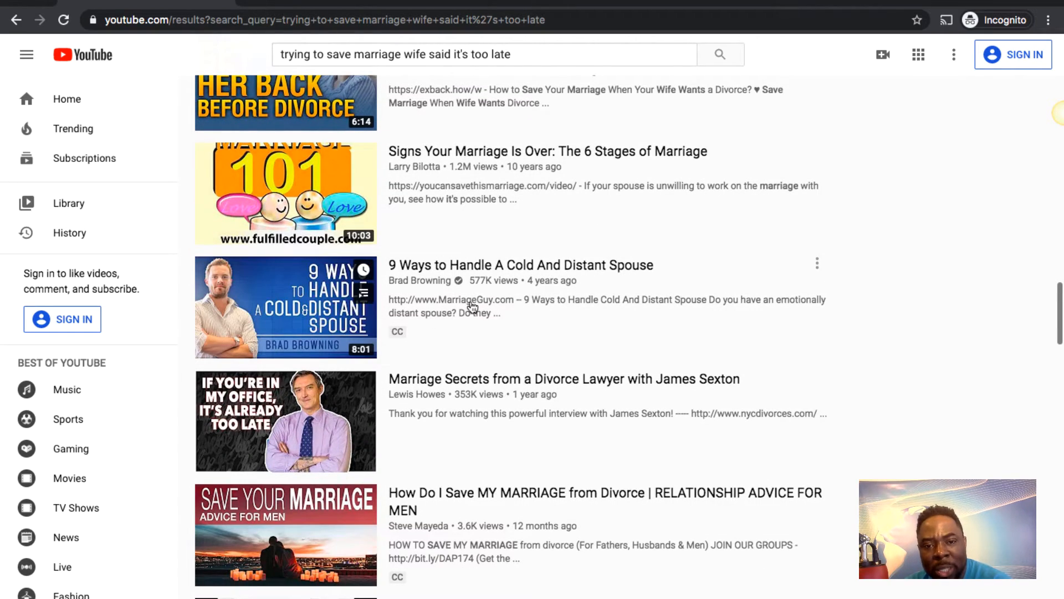
{"action": "scroll", "coordinate": [481, 301], "scroll_direction": "up", "scroll_amount": 20}
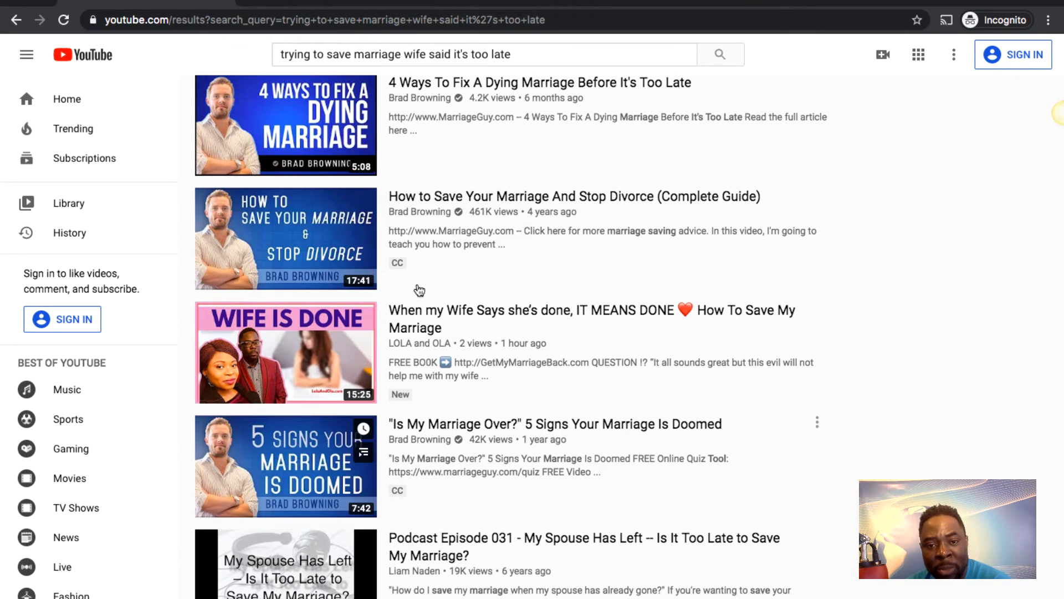
{"action": "scroll", "coordinate": [499, 361], "scroll_direction": "up", "scroll_amount": 1}
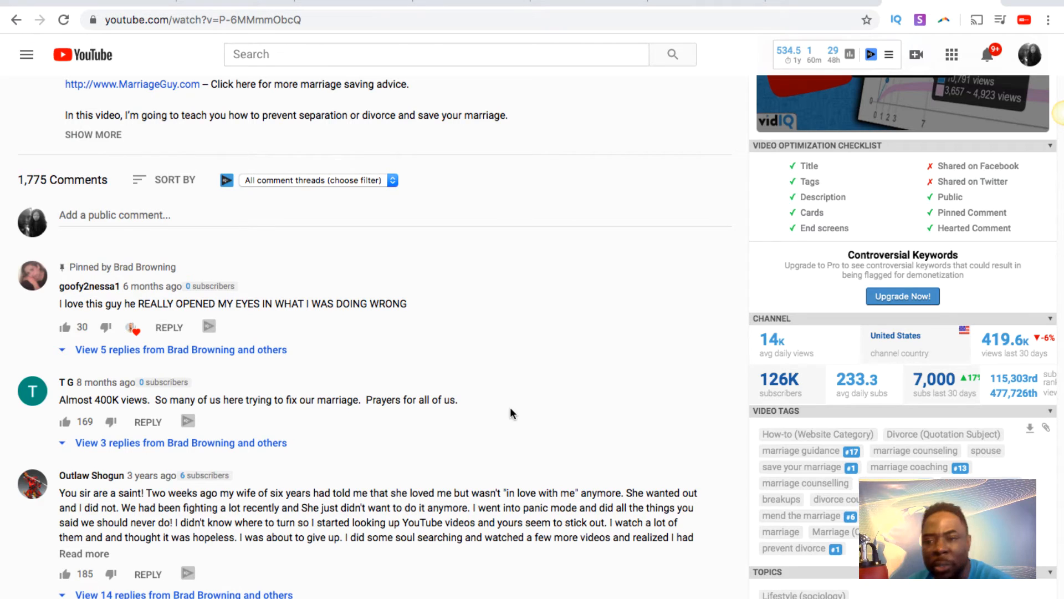
Copy all tags of "How to Save Your Marriage And Stop Divorce (Complete Guide)" and add them to the "WIFE IS DONE" video's tags in YouTube Studio.
{"action": "scroll", "coordinate": [520, 416], "scroll_direction": "up", "scroll_amount": 5}
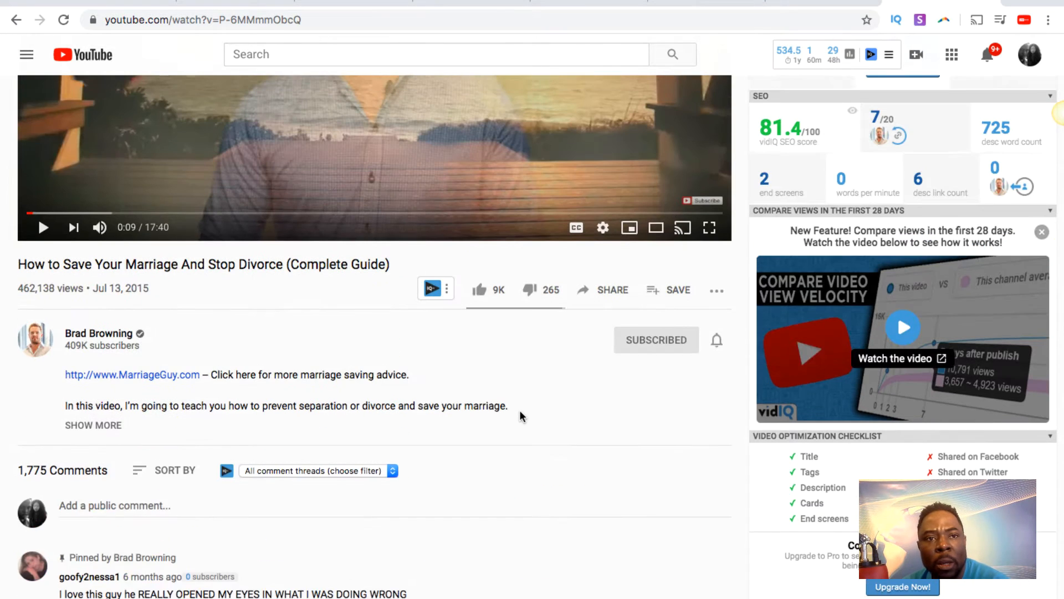
{"action": "scroll", "coordinate": [520, 416], "scroll_direction": "up", "scroll_amount": 1}
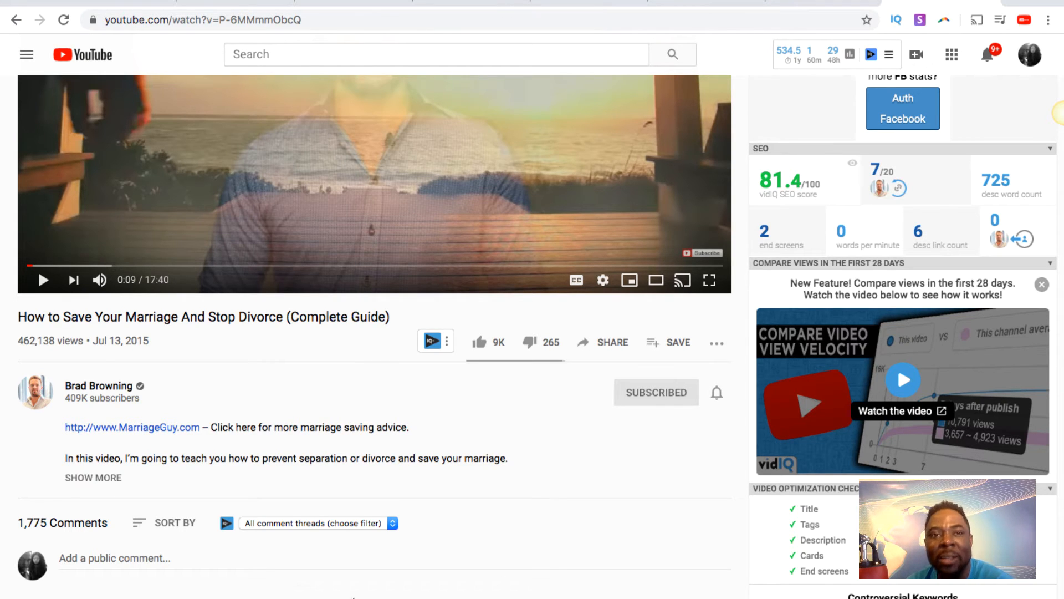
{"action": "left_click", "coordinate": [350, 2]}
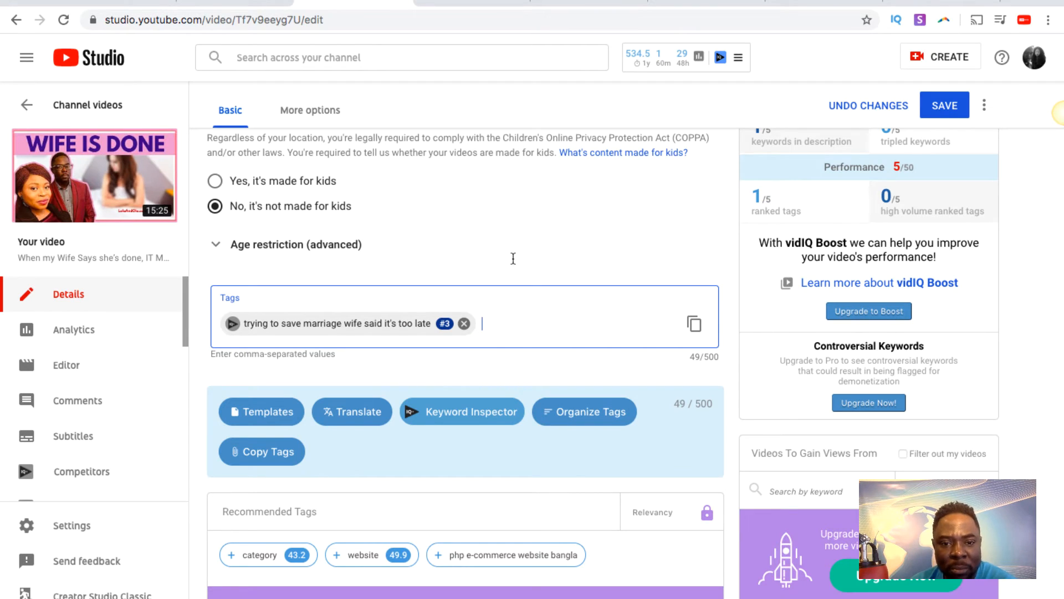
{"action": "type", "text": "How-to (Website Category), Divorce (Quotation Subject), marriage guidance, marriage counseling, spouse, save your marriage, marriage coaching, marriage counselling, marriageguy, save marriage, breakups, divorce court, brad browning, mend the marriage, stop separation, stop divorce, marriage, Marriage (Quotation Subject), marriage advice, prevent divorce"}
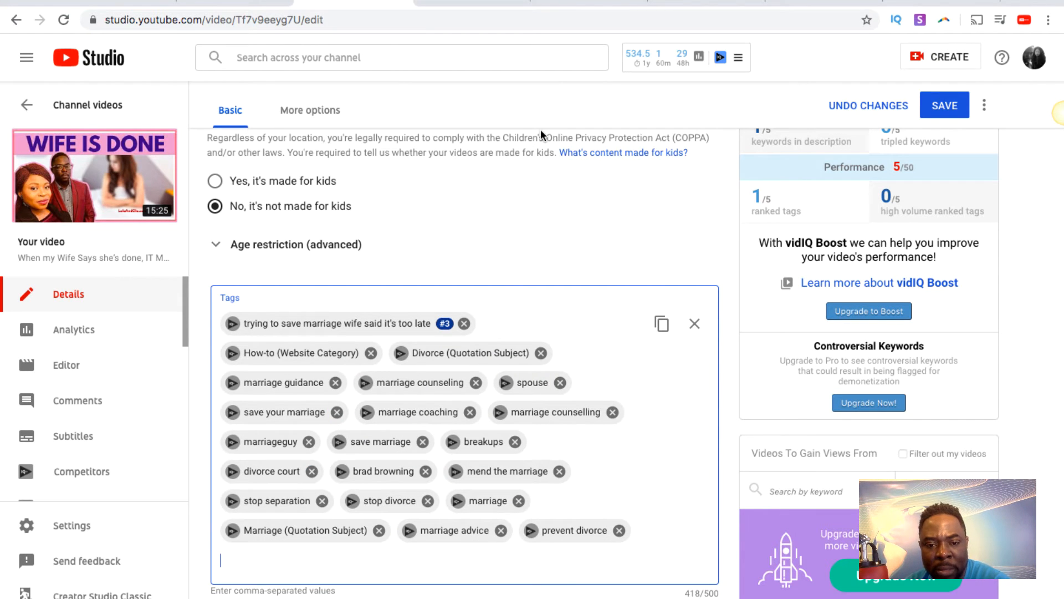
Copy the Yoast focus keyphrase "trying to save marriage wife said it's too late" from the WordPress post and insert it at the start of the video title.
{"action": "scroll", "coordinate": [597, 118], "scroll_direction": "up", "scroll_amount": 4}
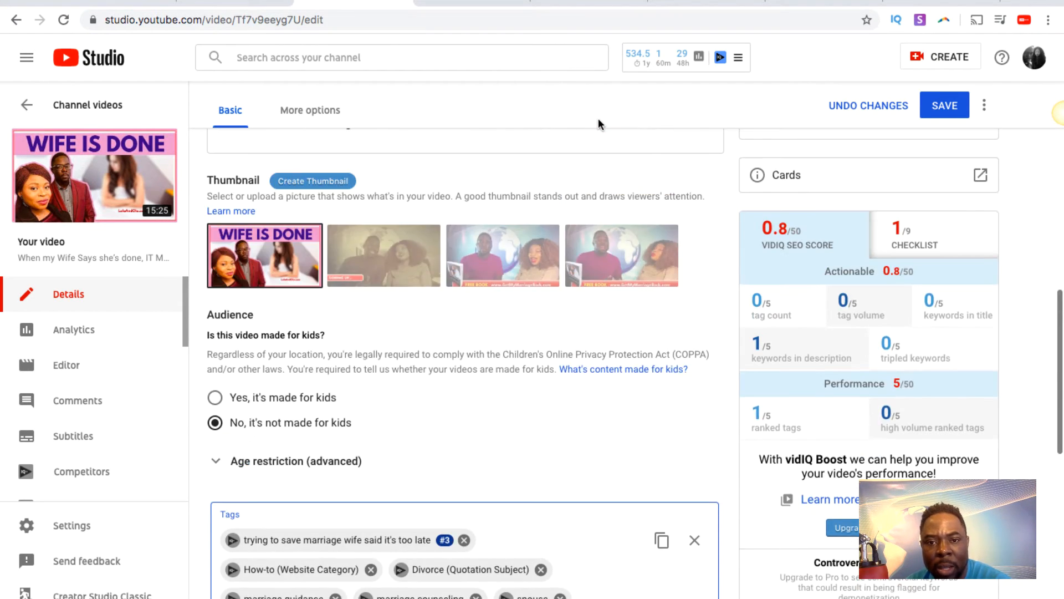
{"action": "scroll", "coordinate": [597, 124], "scroll_direction": "up", "scroll_amount": 1}
{"action": "scroll", "coordinate": [598, 118], "scroll_direction": "up", "scroll_amount": 10}
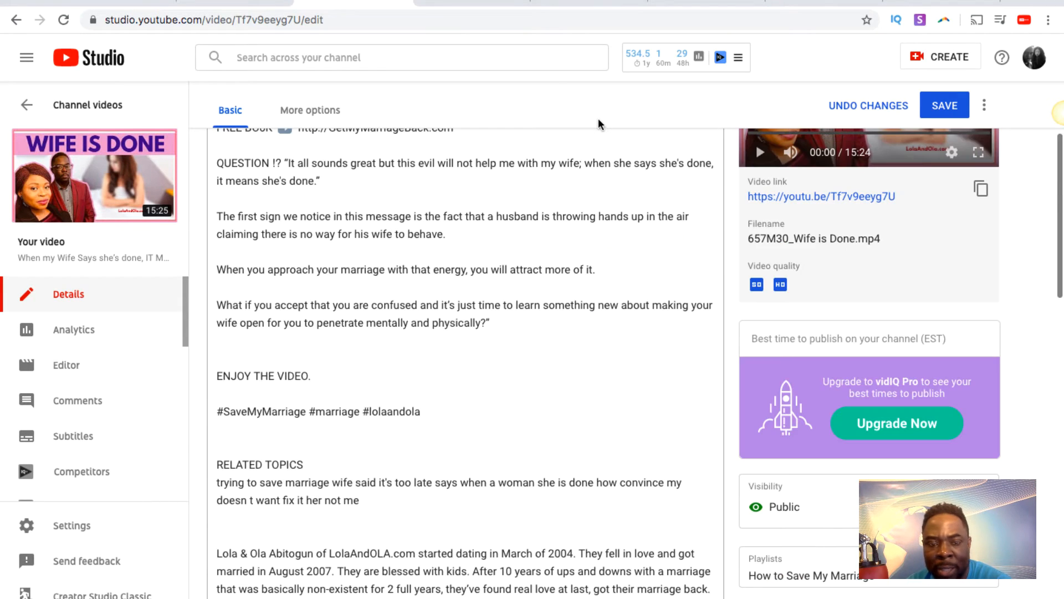
{"action": "scroll", "coordinate": [598, 120], "scroll_direction": "up", "scroll_amount": 1}
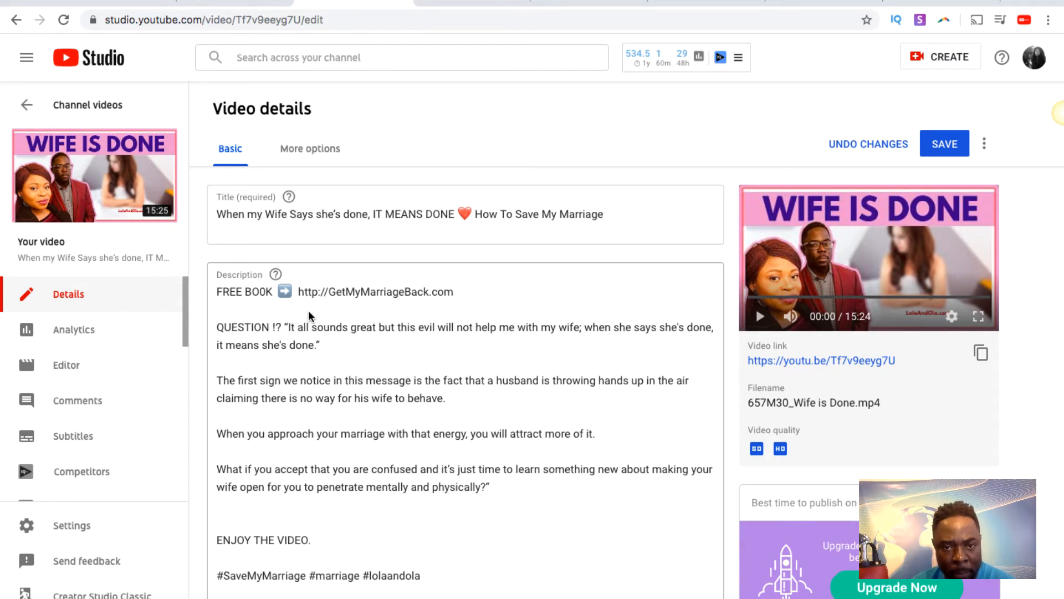
{"action": "left_click", "coordinate": [387, 214]}
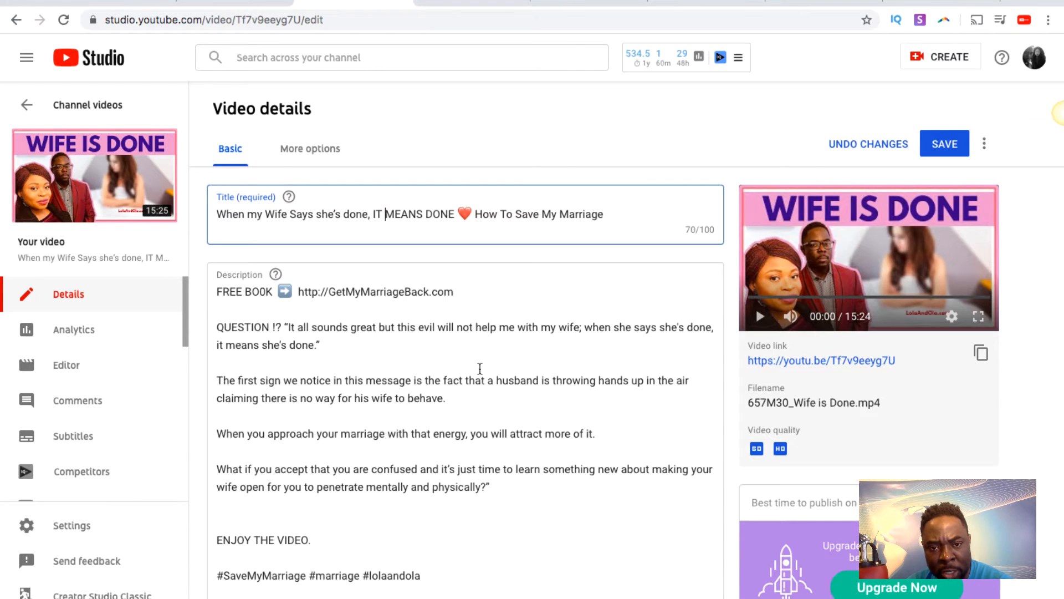
{"action": "scroll", "coordinate": [480, 369], "scroll_direction": "down", "scroll_amount": 4}
{"action": "scroll", "coordinate": [480, 368], "scroll_direction": "up", "scroll_amount": 3}
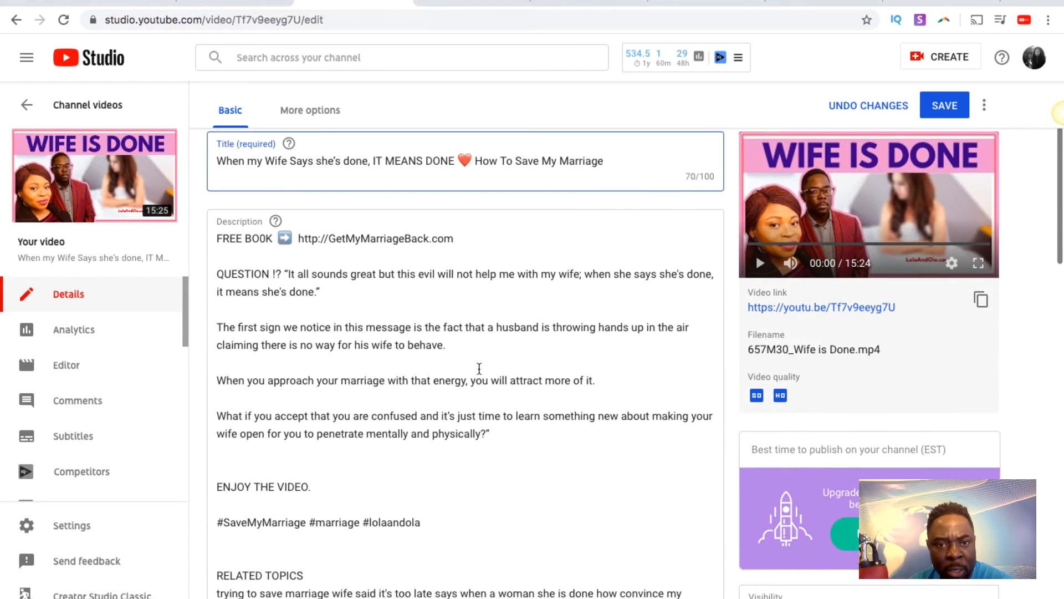
{"action": "key", "text": "super+Tab"}
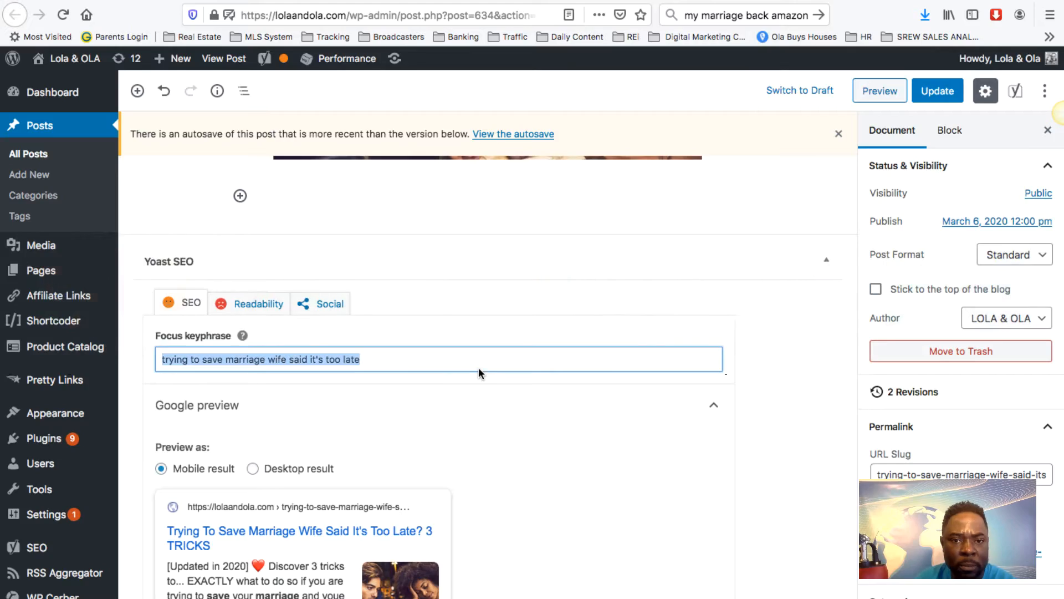
{"action": "right_click", "coordinate": [300, 358]}
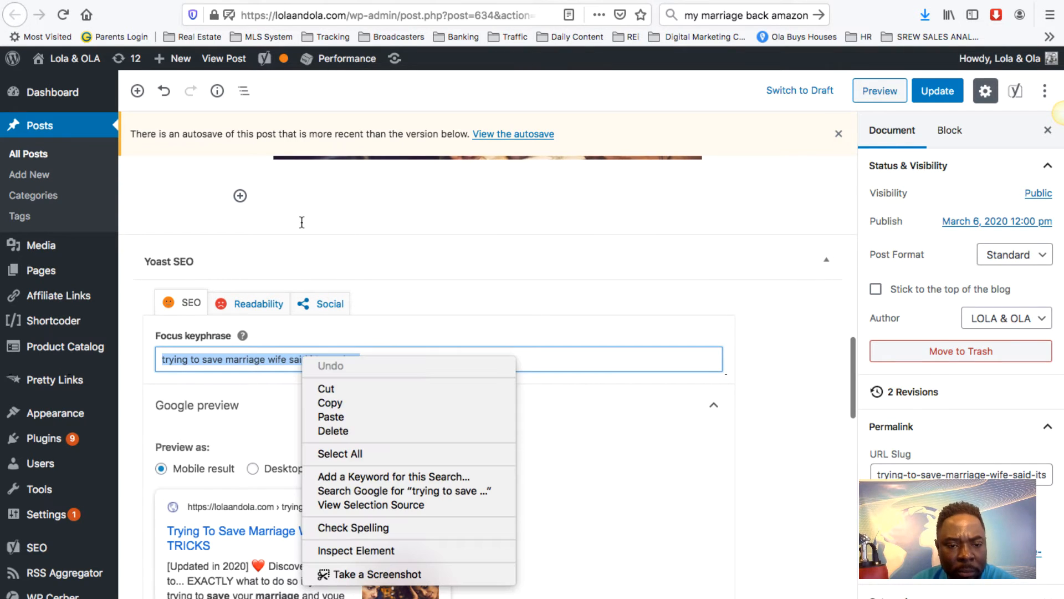
{"action": "left_click", "coordinate": [321, 404]}
{"action": "key", "text": "super+Tab"}
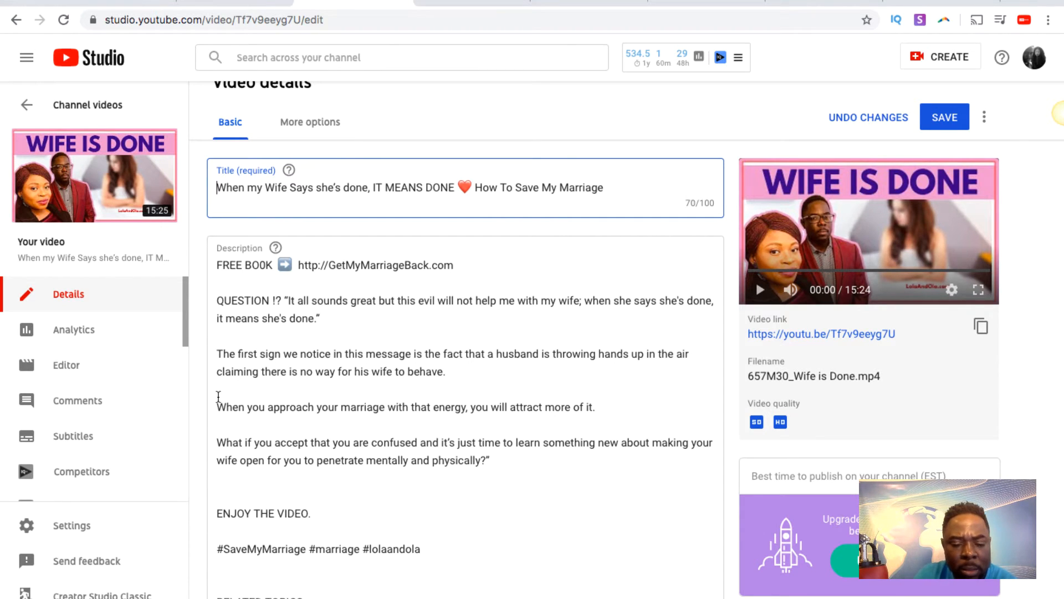
{"action": "key", "text": "super+v"}
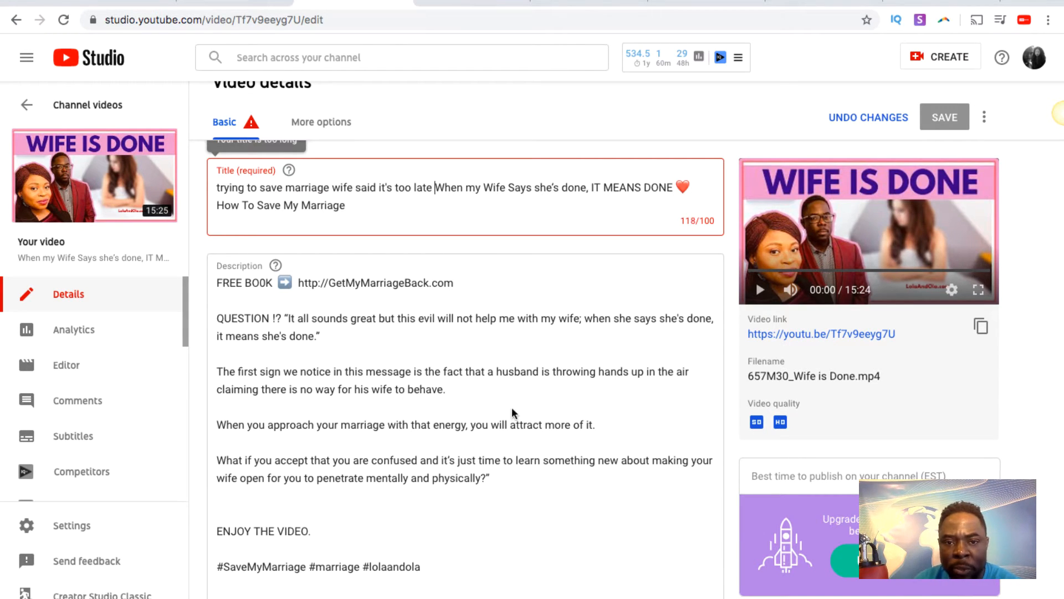
Move the heart emoji in the video title from after "IT MEANS DONE" to directly after "too late", removing the extra space before it.
{"action": "left_click_drag", "start_coordinate": [674, 188], "coordinate": [691, 188]}
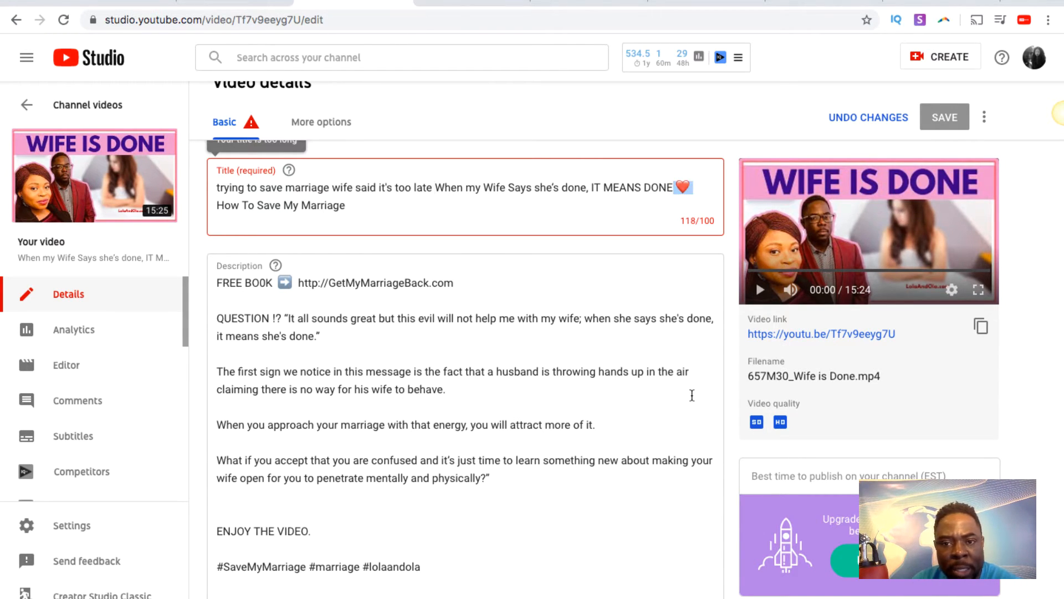
{"action": "key", "text": "BackSpace"}
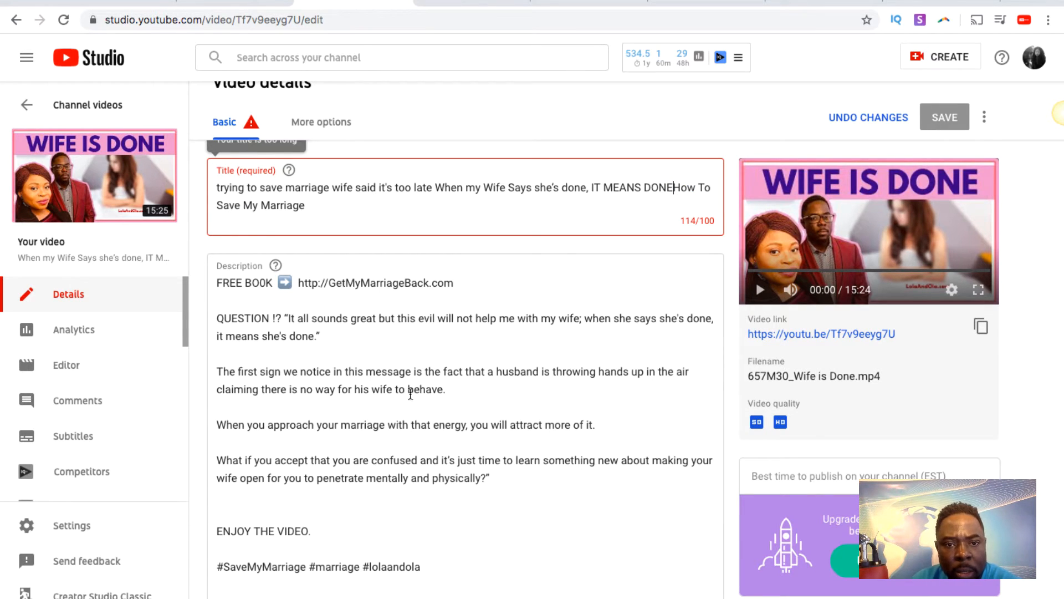
{"action": "left_click", "coordinate": [436, 187]}
{"action": "key", "text": "ctrl+v"}
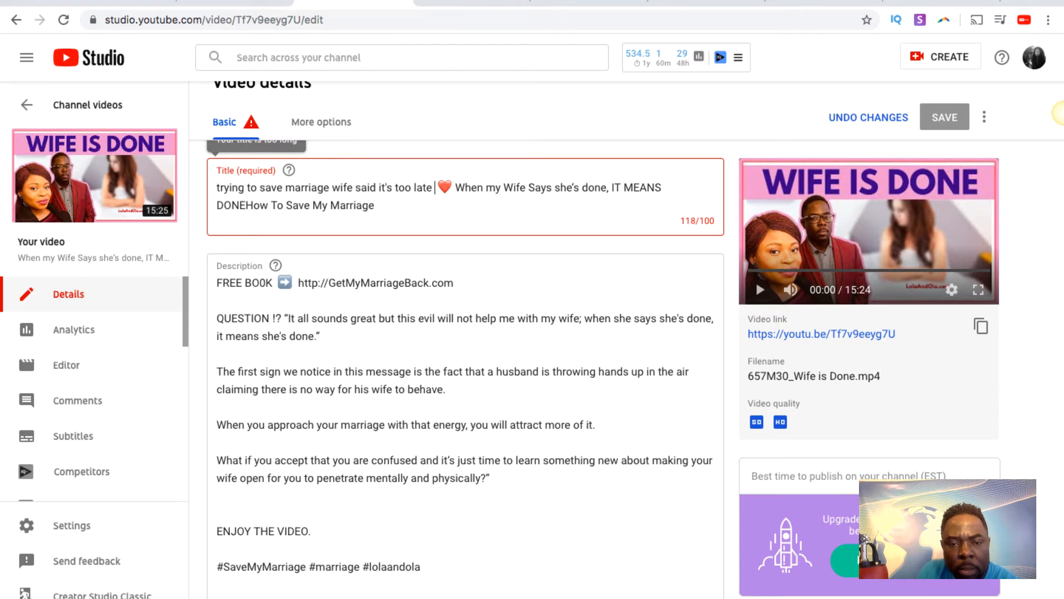
{"action": "key", "text": "BackSpace"}
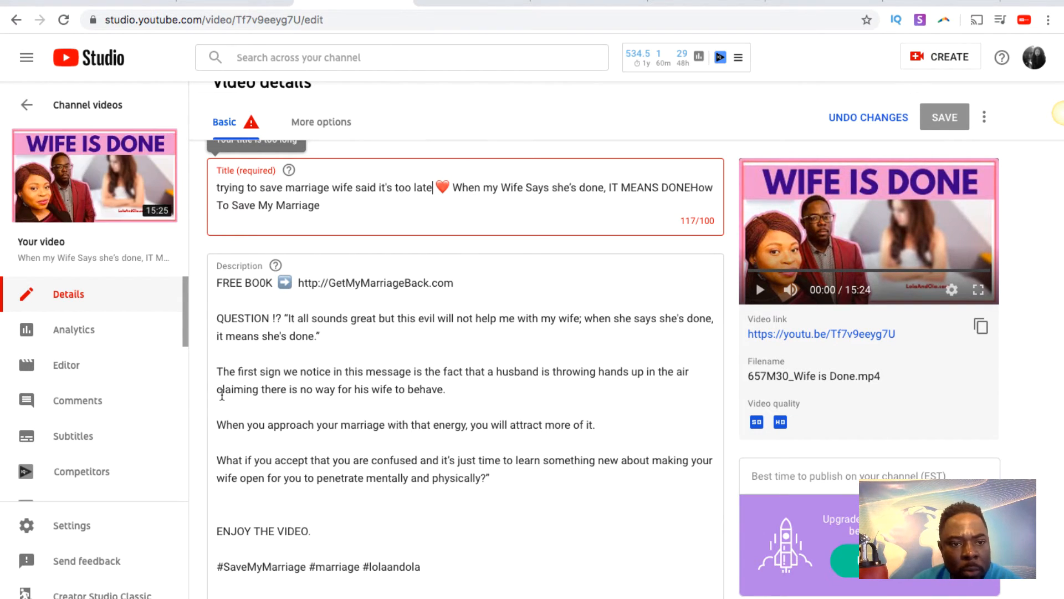
Capitalise the first word of the video title so it reads "Trying".
{"action": "left_click_drag", "start_coordinate": [224, 187], "coordinate": [216, 187]}
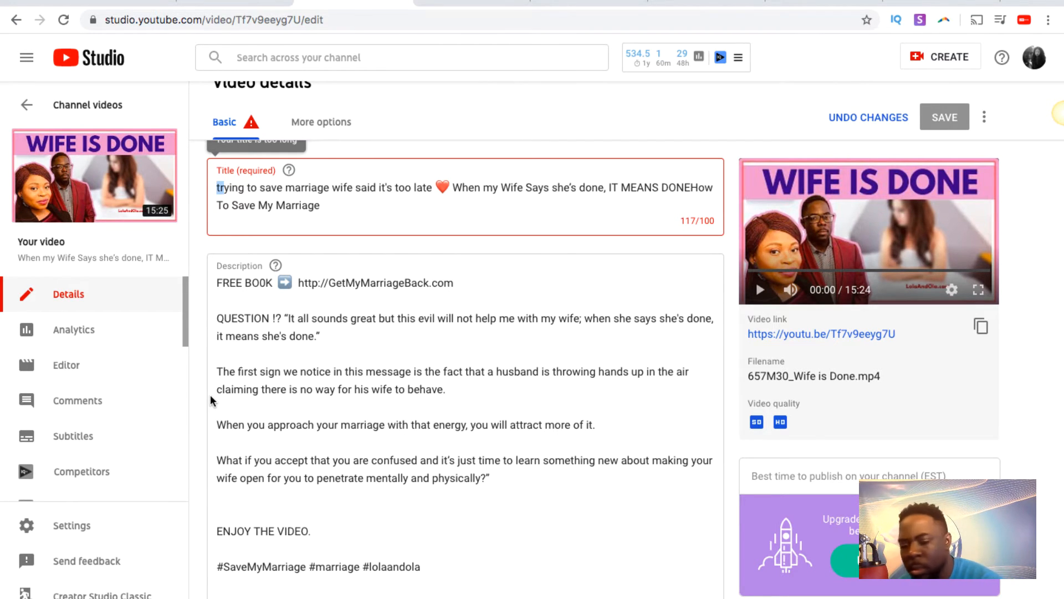
{"action": "type", "text": "T"}
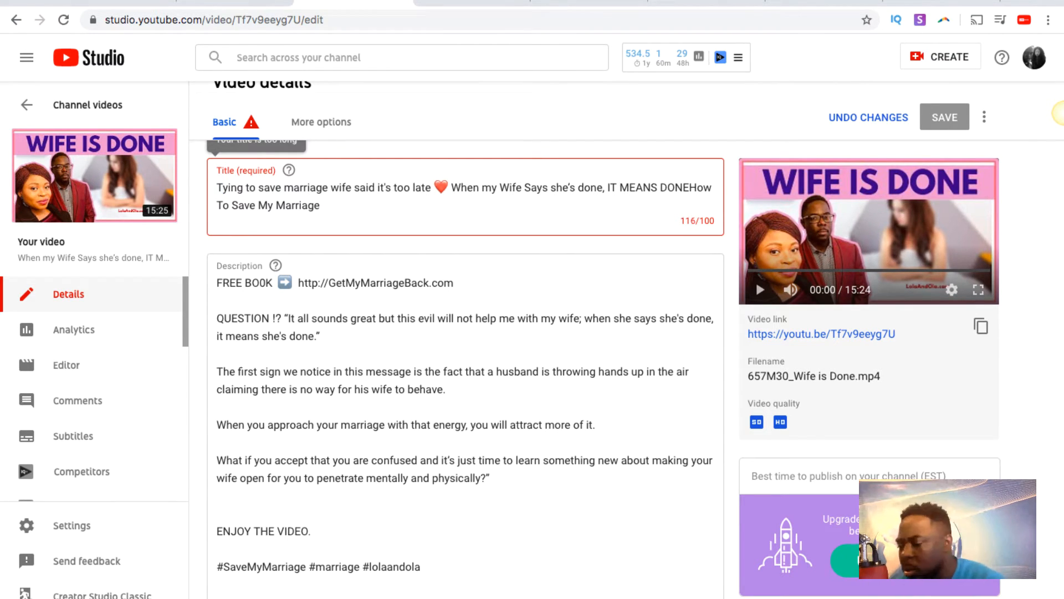
{"action": "type", "text": "r"}
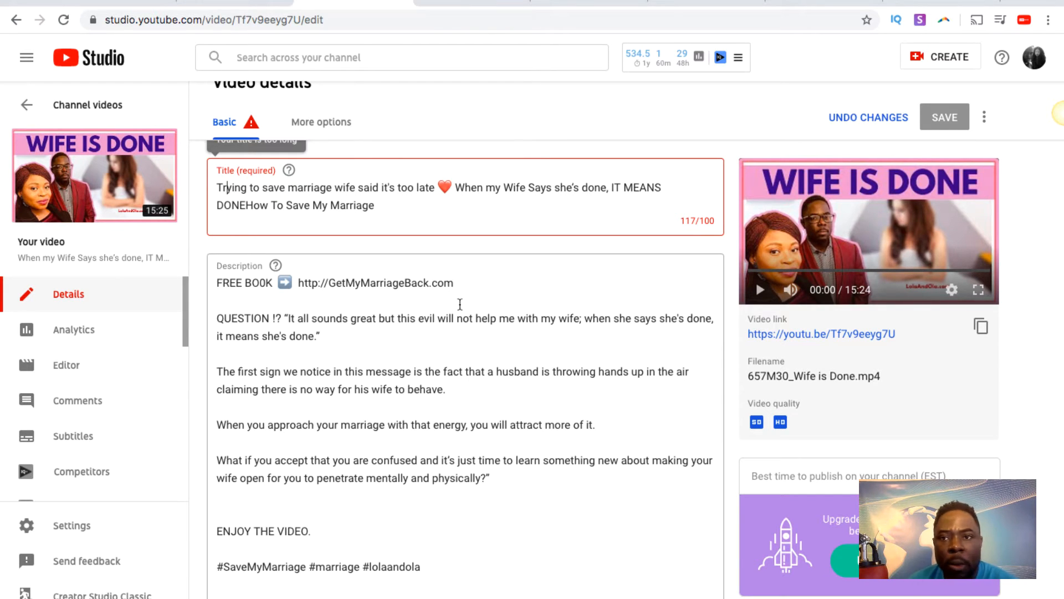
Check the transcription progress of the video in Content Samurai over remote desktop, and return to the video details in YouTube Studio.
{"action": "left_click", "coordinate": [818, 3]}
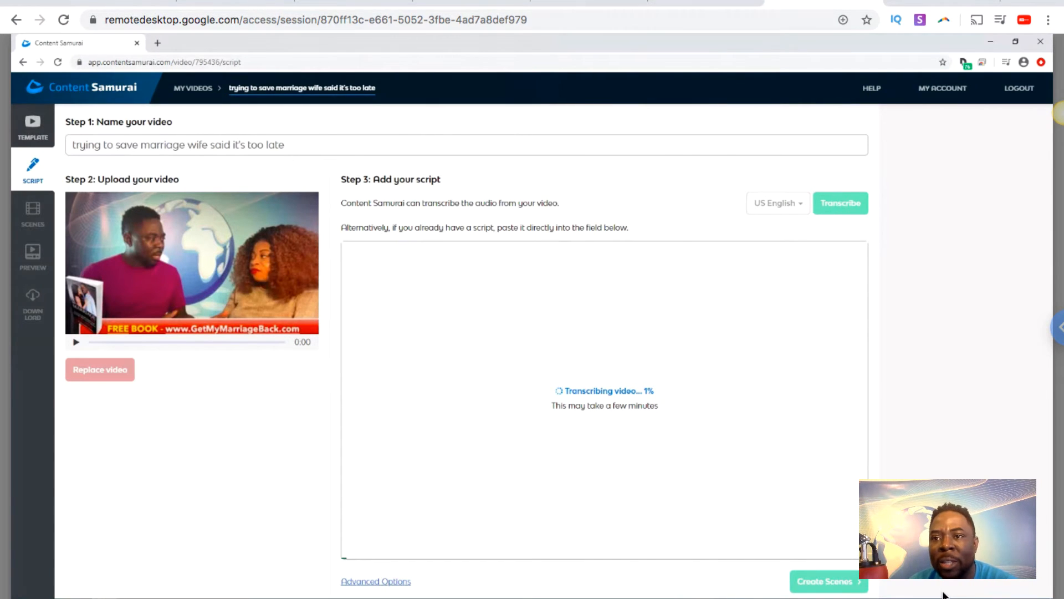
{"action": "key", "text": "ctrl+Tab"}
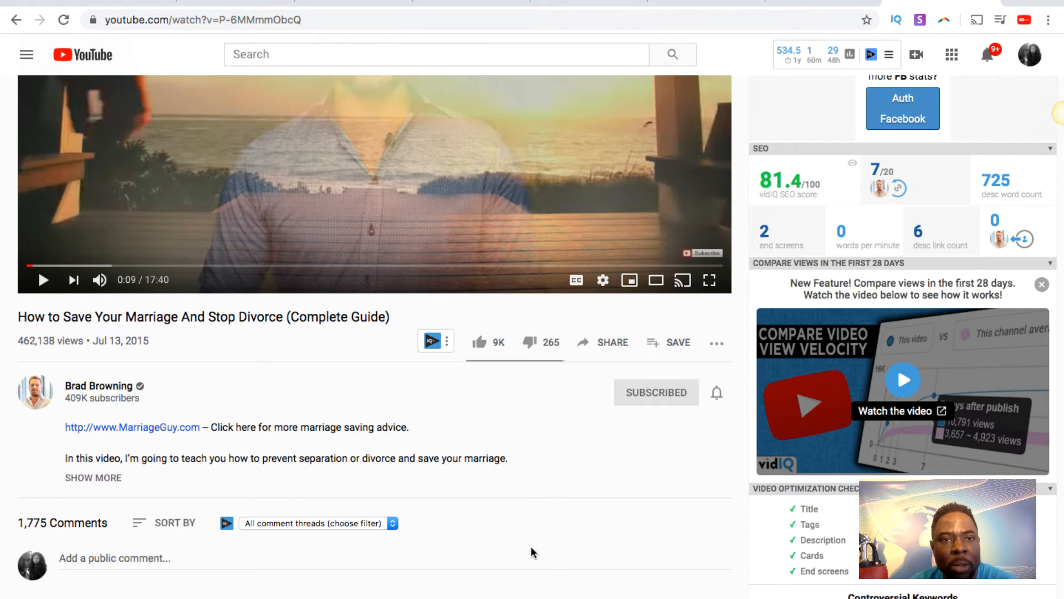
{"action": "key", "text": "ctrl+Tab"}
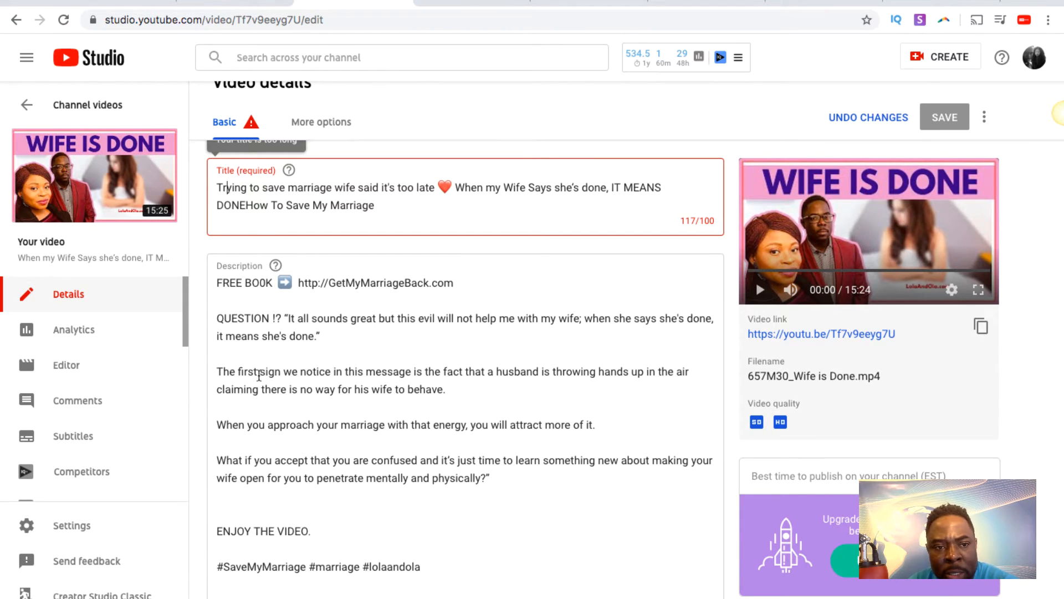
Delete "How To Save My Marriage" from the end of the video title and change "save marriage" to capitals, "SAVE MARRIAGE".
{"action": "left_click_drag", "start_coordinate": [249, 379], "coordinate": [382, 377]}
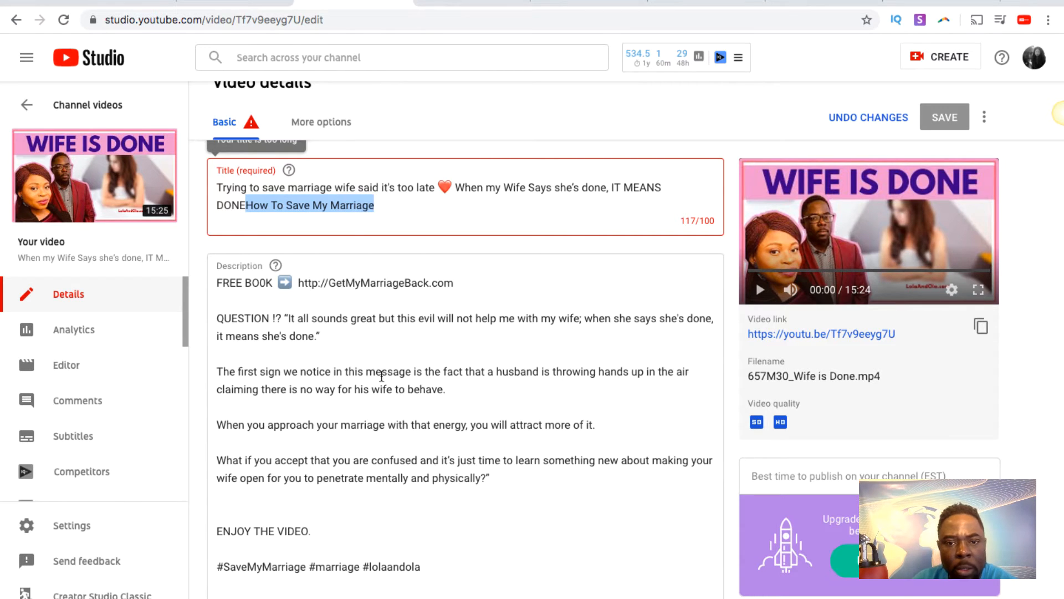
{"action": "key", "text": "BackSpace"}
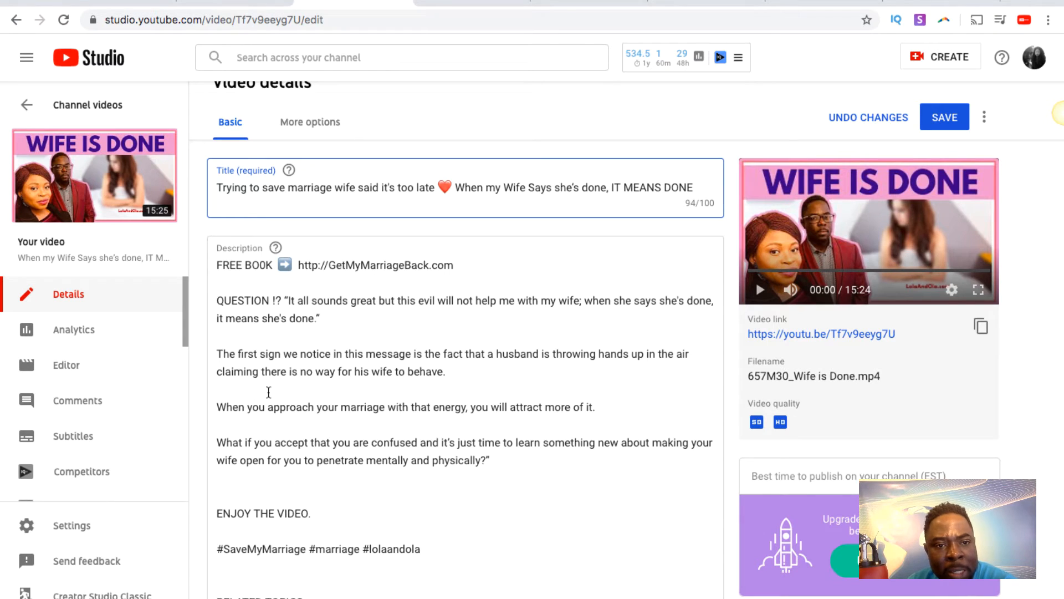
{"action": "left_click_drag", "start_coordinate": [262, 393], "coordinate": [332, 397]}
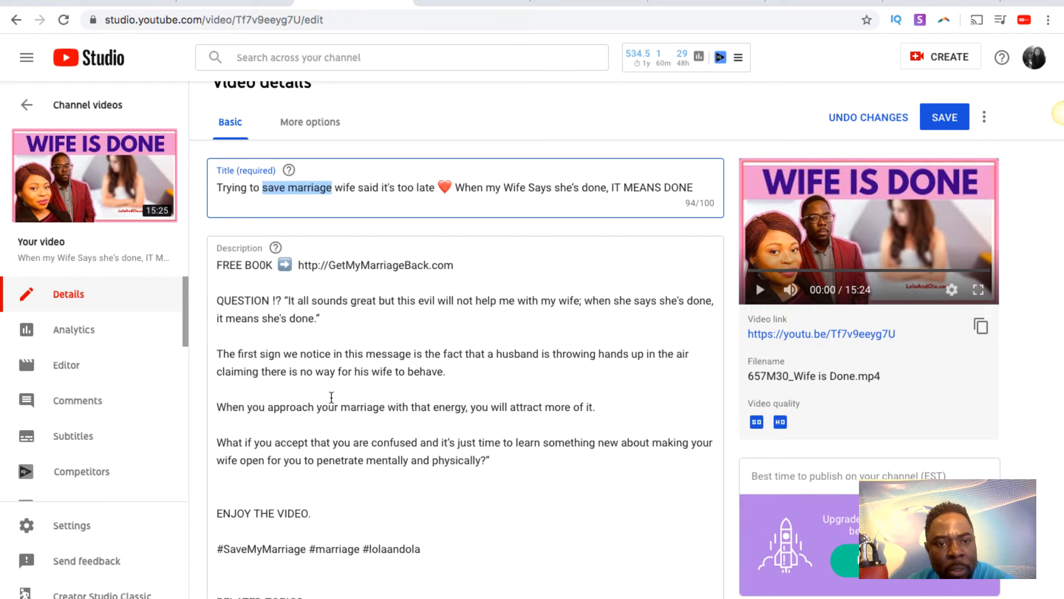
{"action": "type", "text": "SAVE NA"}
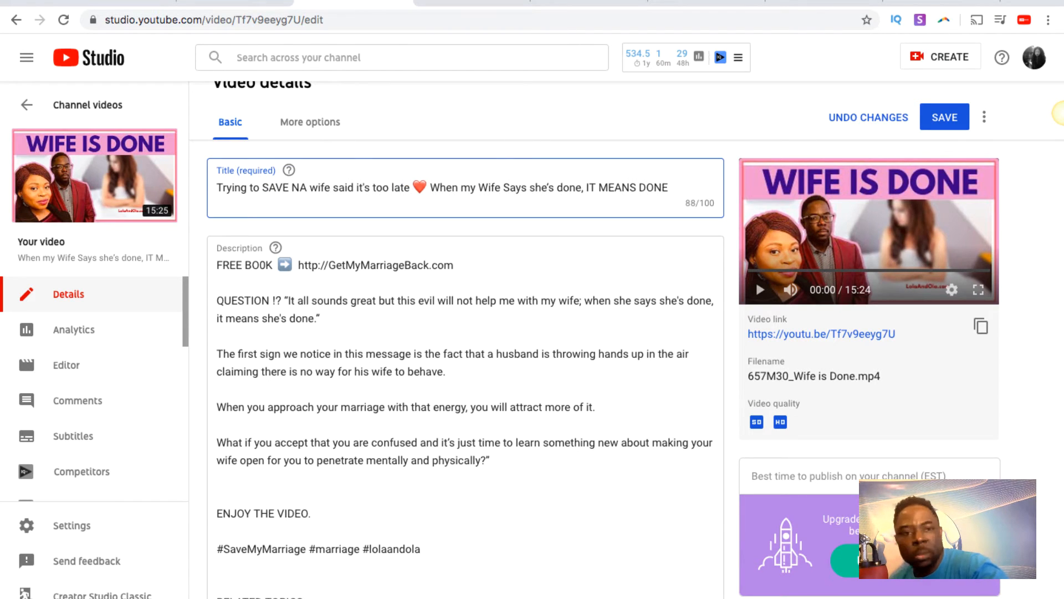
{"action": "key", "text": "BackSpace"}
{"action": "key", "text": "BackSpace"}
{"action": "type", "text": "MARRIAGE"}
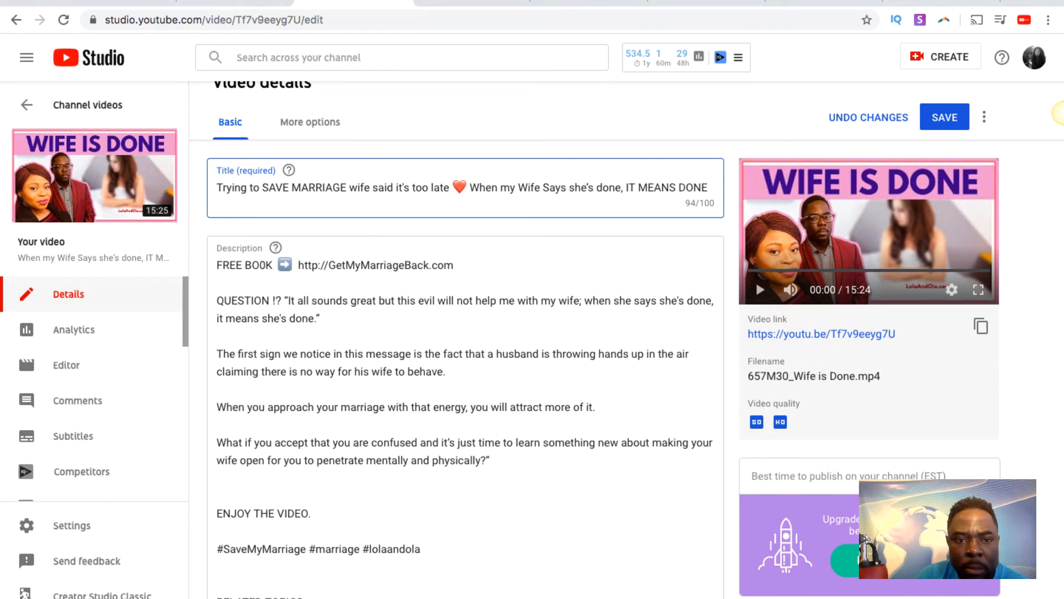
Insert "&" after "SAVE MARRIAGE" in the video title and capitalise the following word as "Wife".
{"action": "type", "text": ","}
{"action": "key", "text": "BackSpace"}
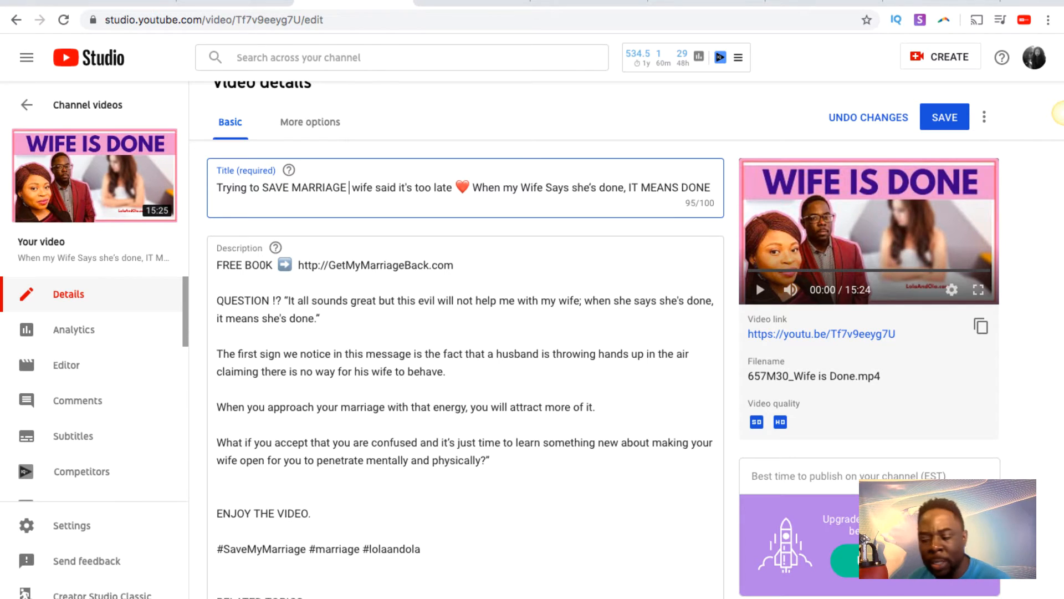
{"action": "type", "text": "&"}
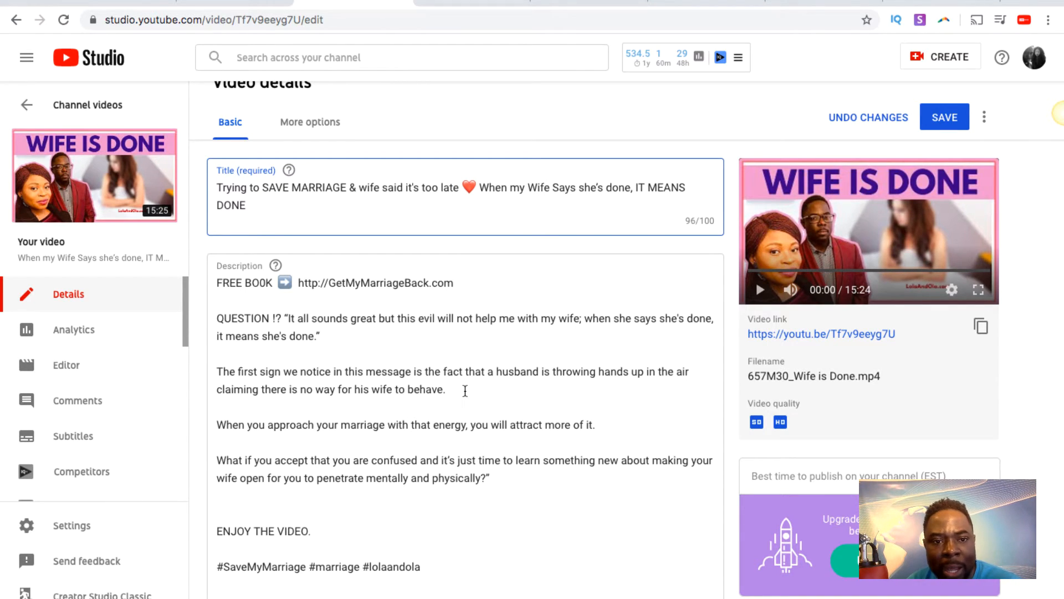
{"action": "key", "text": "BackSpace"}
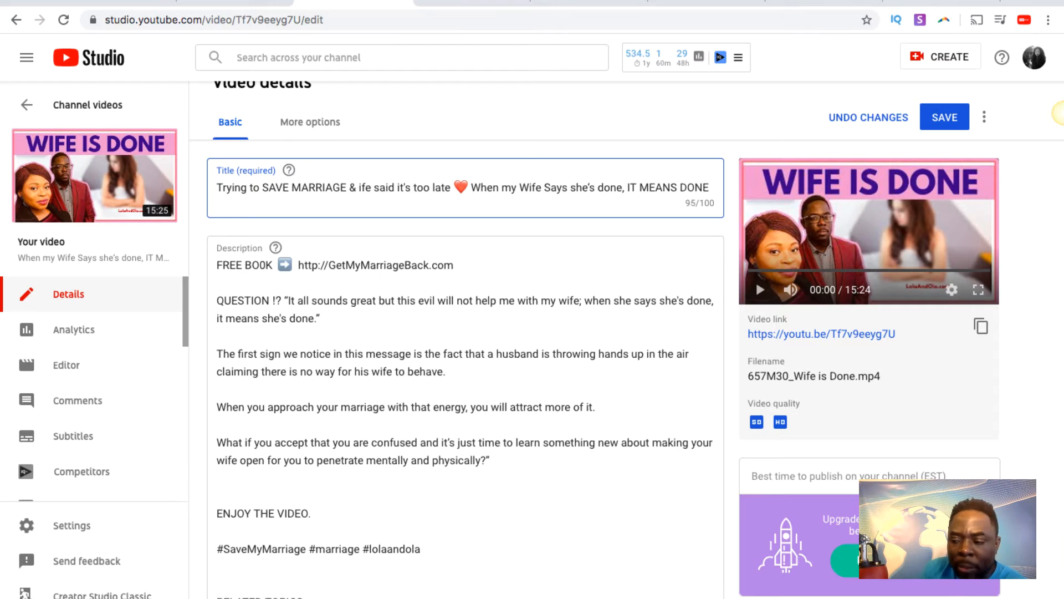
{"action": "type", "text": "W"}
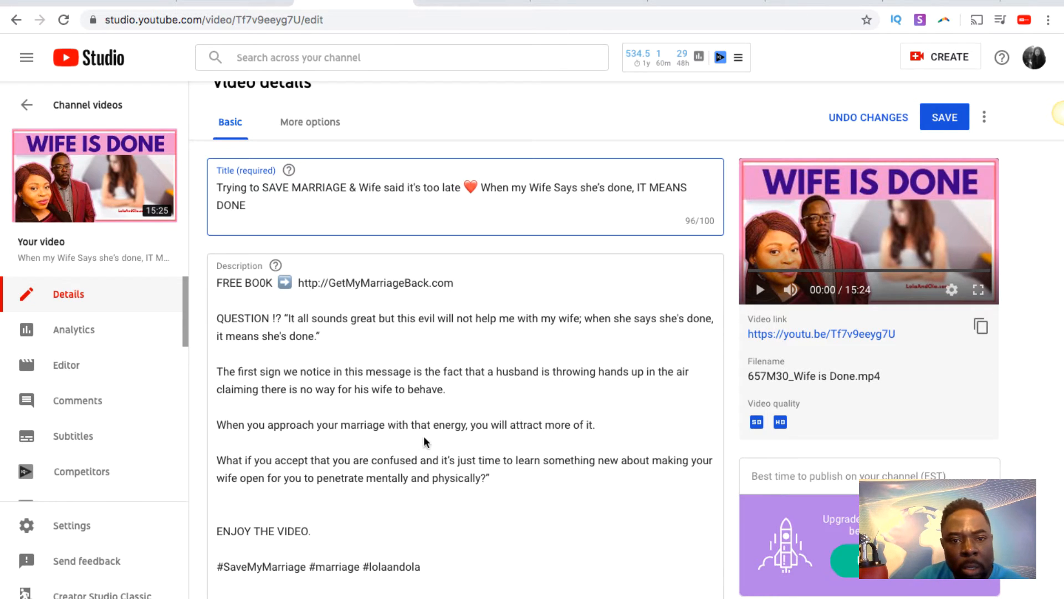
Add a question mark directly after "too late" in the video title, before the heart emoji.
{"action": "key", "text": "alt+Right"}
{"action": "key", "text": "alt+Right"}
{"action": "key", "text": "alt+Right"}
{"action": "key", "text": "alt+Right"}
{"action": "key", "text": "alt+Right"}
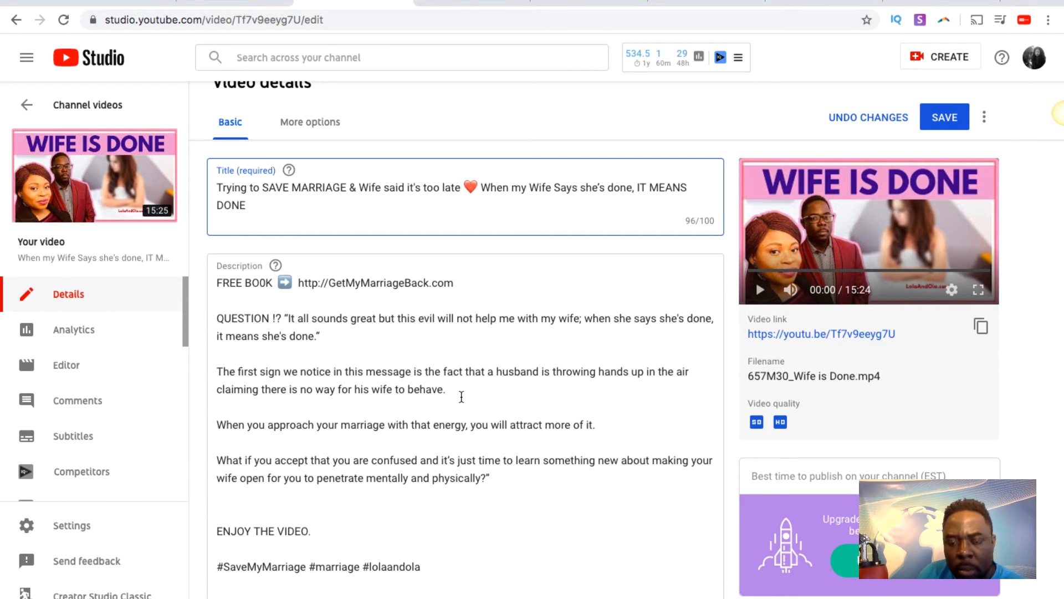
{"action": "type", "text": "?"}
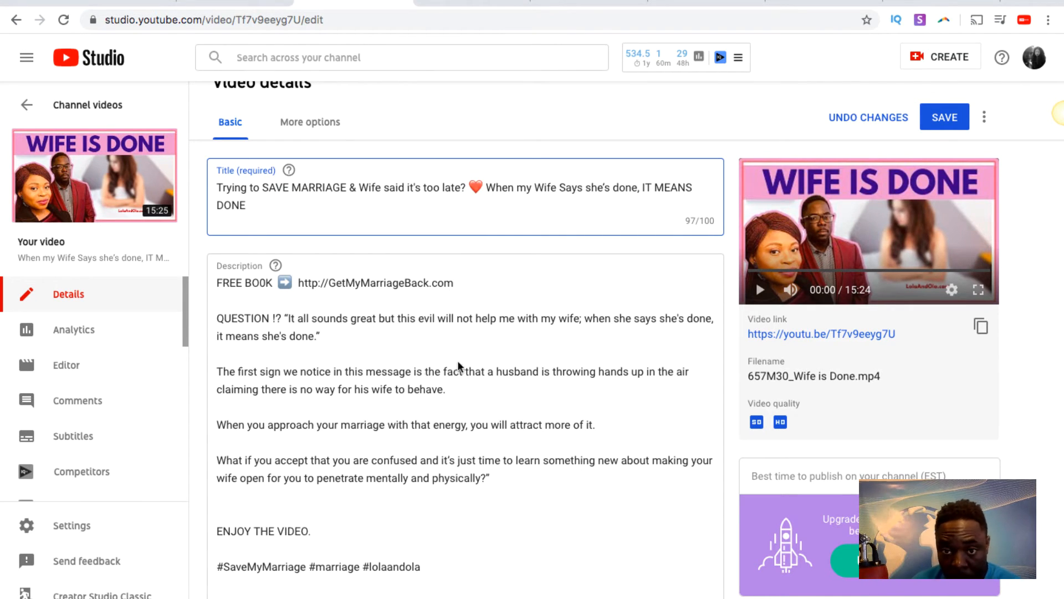
Reword the title part after the heart emoji from "When my Wife Says she's done, IT MEANS DONE" to "IS SHE REALLY DONE?".
{"action": "key", "text": "shift+alt+Right"}
{"action": "key", "text": "shift+alt+Right"}
{"action": "key", "text": "shift+alt+Right"}
{"action": "key", "text": "shift+alt+Right"}
{"action": "key", "text": "shift+alt+Right"}
{"action": "key", "text": "shift+alt+Right"}
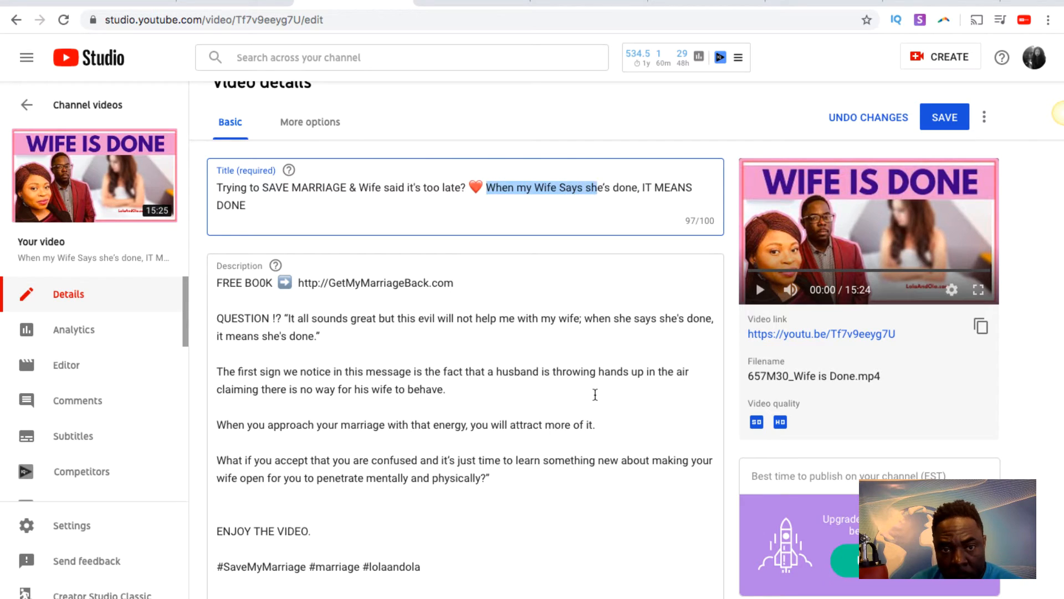
{"action": "key", "text": "shift+alt+Left"}
{"action": "key", "text": "shift+alt+Left"}
{"action": "key", "text": "shift+alt+Left"}
{"action": "key", "text": "shift+alt+Left"}
{"action": "key", "text": "shift+alt+Left"}
{"action": "key", "text": "shift+alt+Left"}
{"action": "key", "text": "shift+alt+Left"}
{"action": "key", "text": "shift+alt+Left"}
{"action": "key", "text": "shift+alt+Left"}
{"action": "key", "text": "shift+alt+Left"}
{"action": "key", "text": "shift+alt+Left"}
{"action": "key", "text": "shift+alt+Left"}
{"action": "key", "text": "shift+alt+Left"}
{"action": "key", "text": "shift+alt+Left"}
{"action": "key", "text": "shift+alt+Left"}
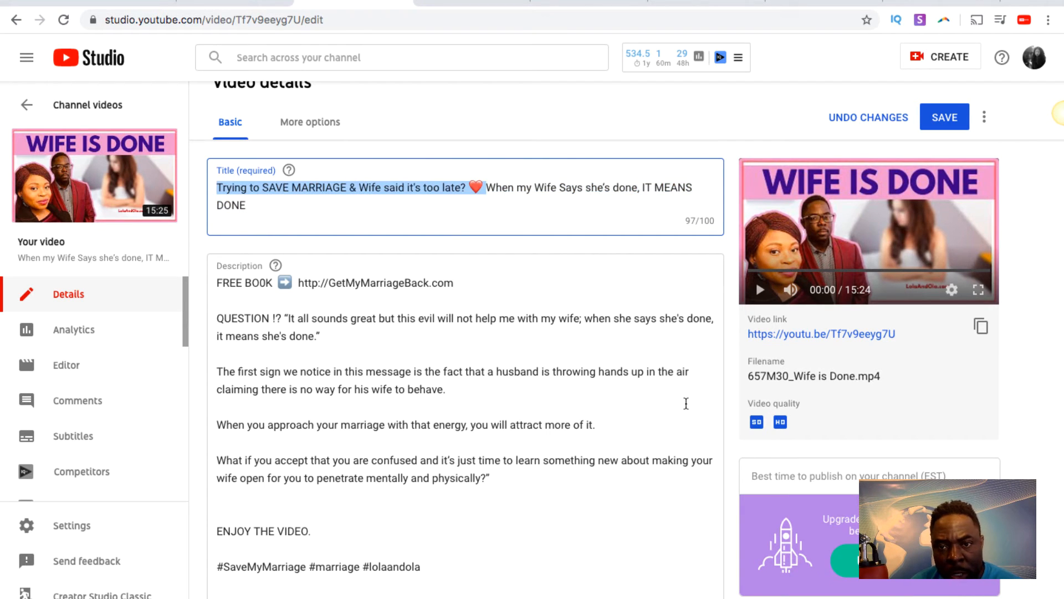
{"action": "key", "text": "shift+Down"}
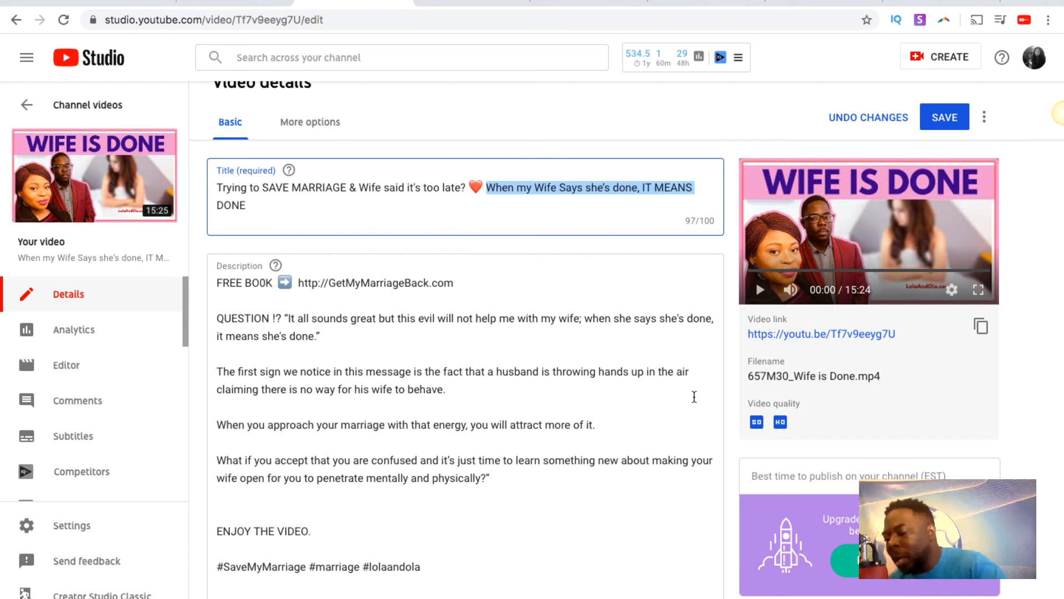
{"action": "type", "text": "IS "}
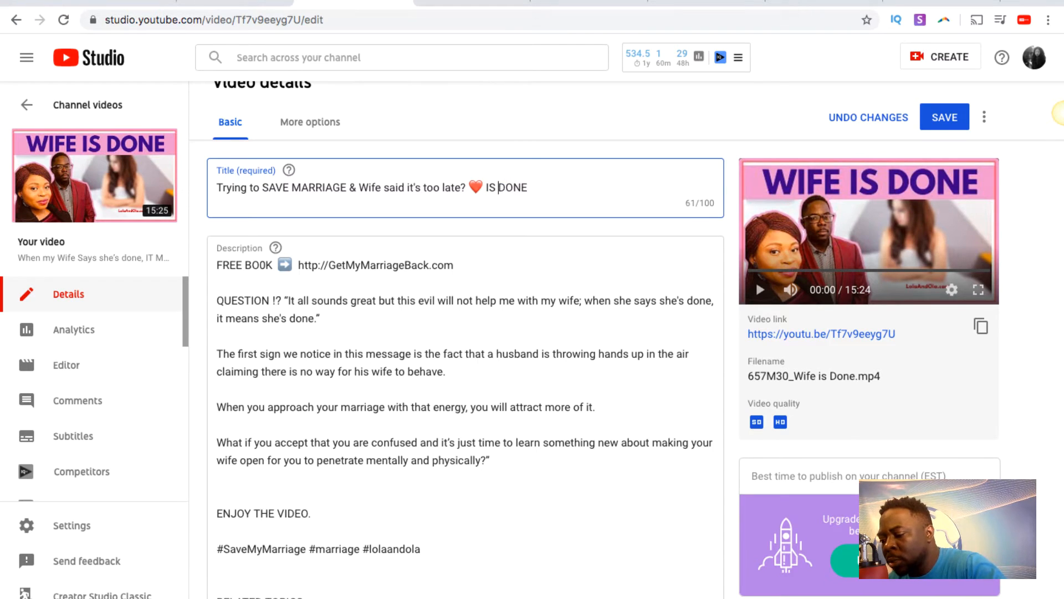
{"action": "type", "text": "SHE REALLY"}
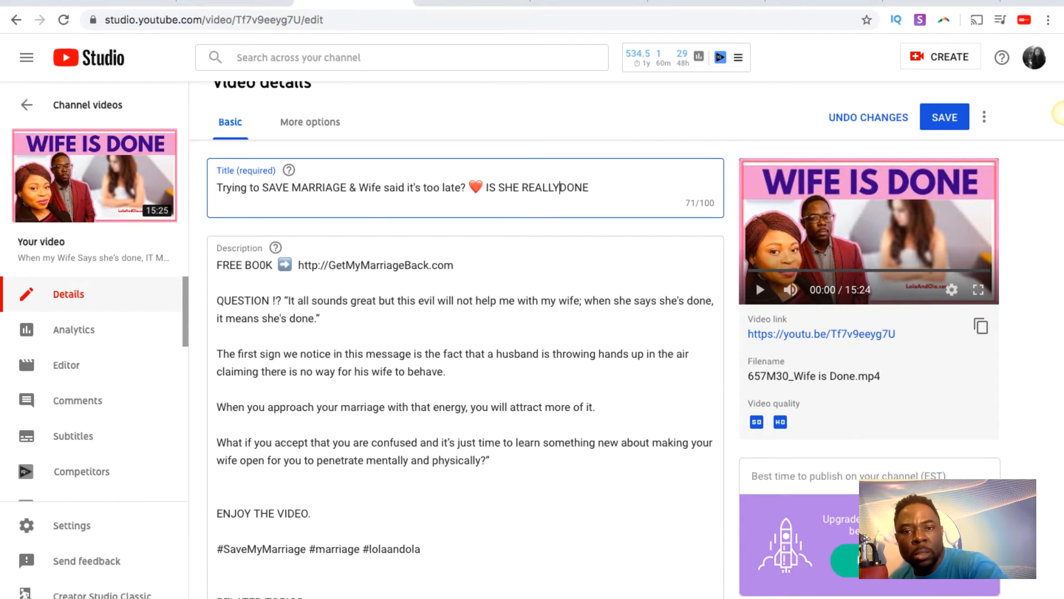
{"action": "key", "text": "Right"}
{"action": "key", "text": "Right"}
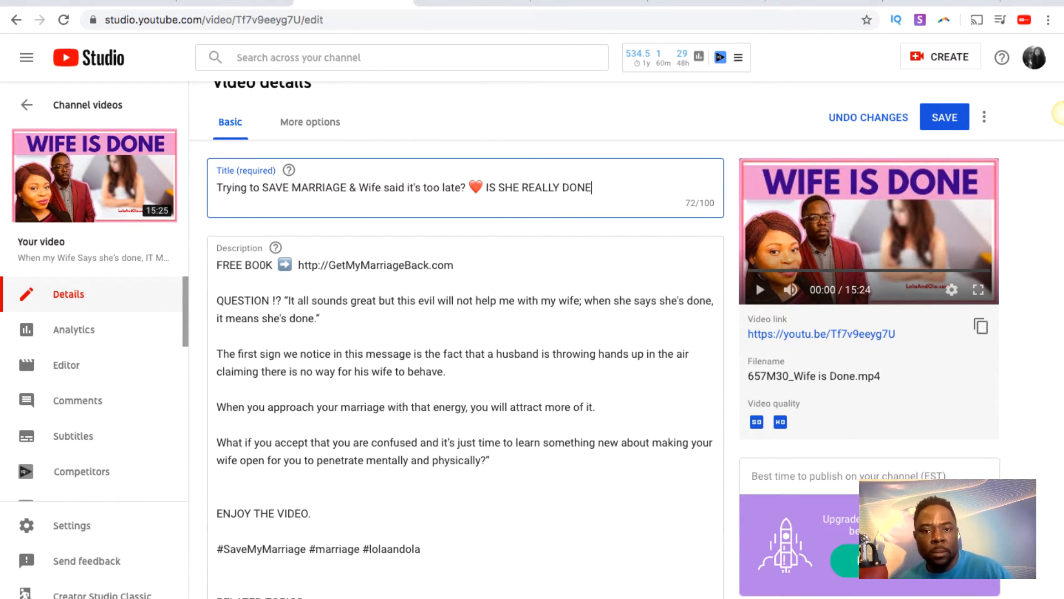
{"action": "type", "text": "?"}
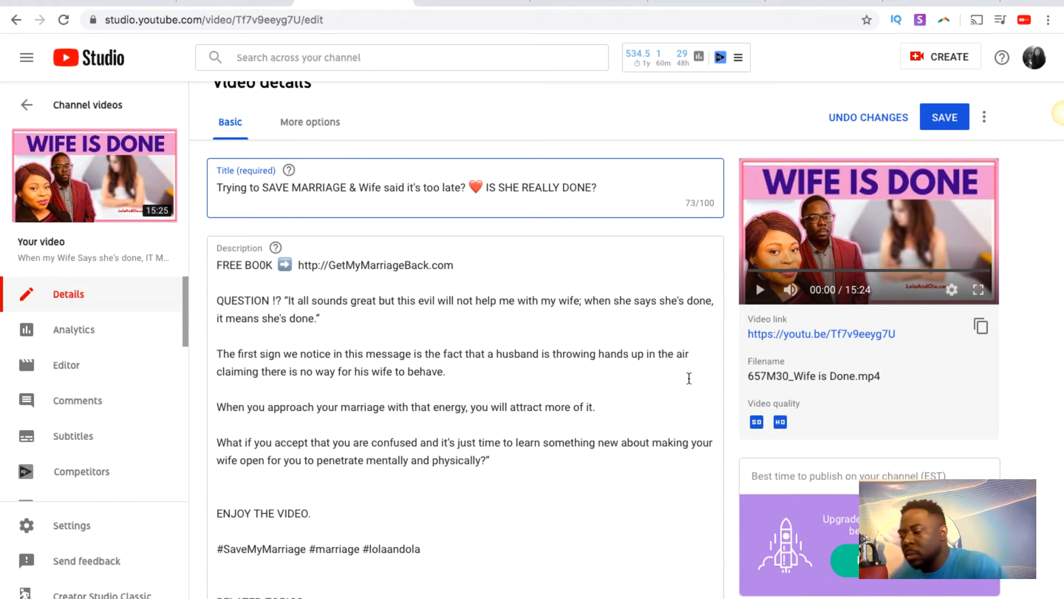
Append "USE this 3 CRAZY Tips." to the end of the video title.
{"action": "type", "text": " USE THIS"}
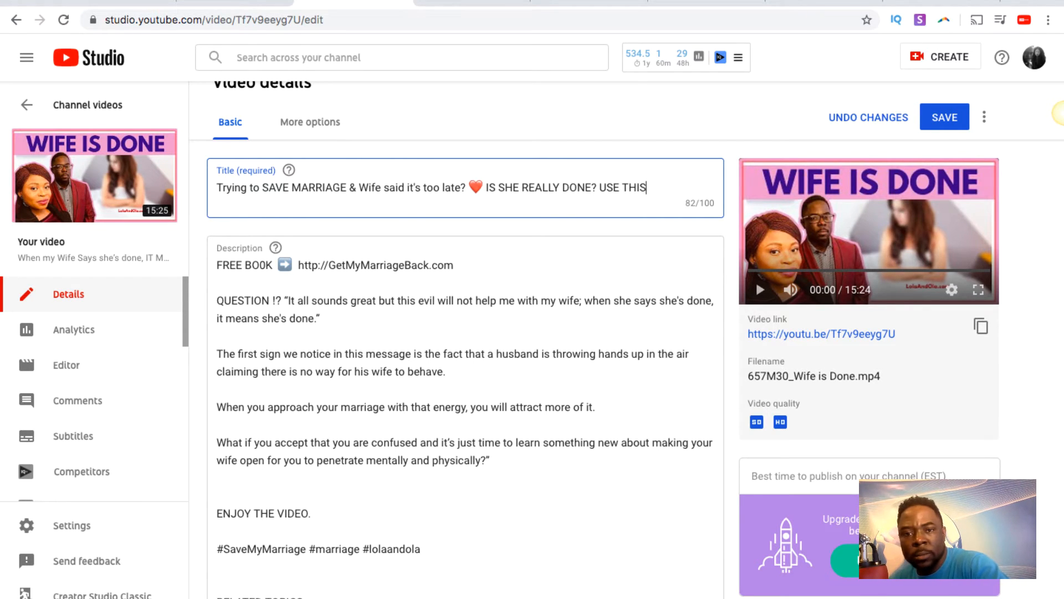
{"action": "key", "text": "BackSpace"}
{"action": "key", "text": "BackSpace"}
{"action": "key", "text": "BackSpace"}
{"action": "key", "text": "BackSpace"}
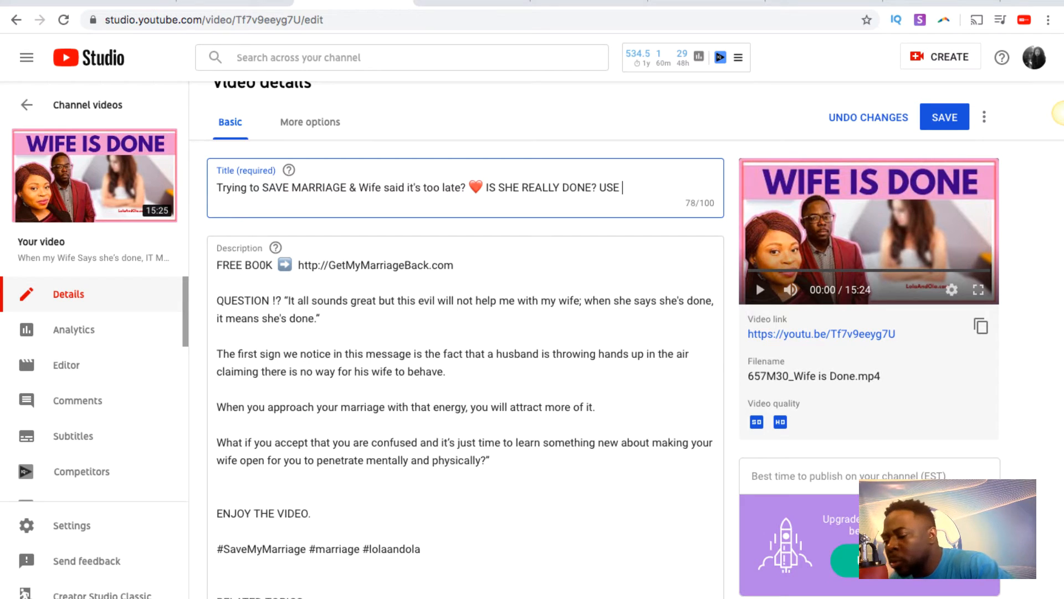
{"action": "type", "text": "ths"}
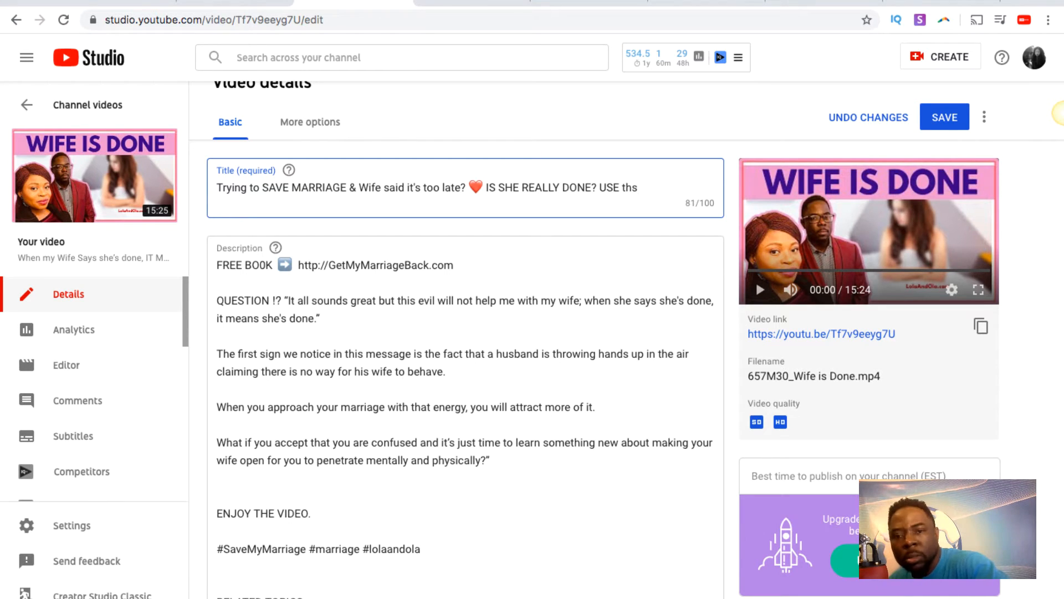
{"action": "key", "text": "BackSpace"}
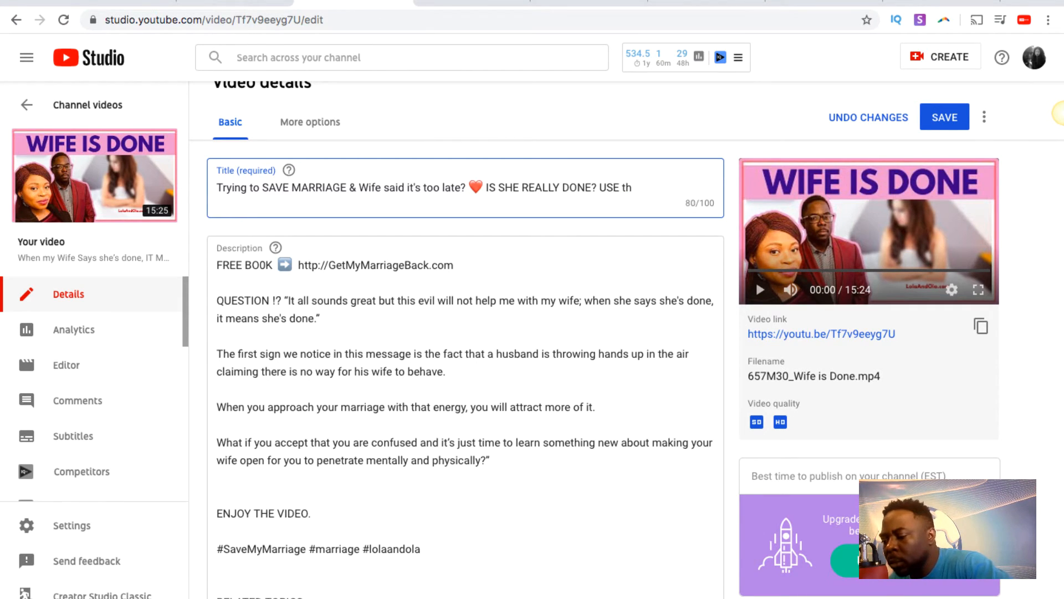
{"action": "type", "text": "is 3 "}
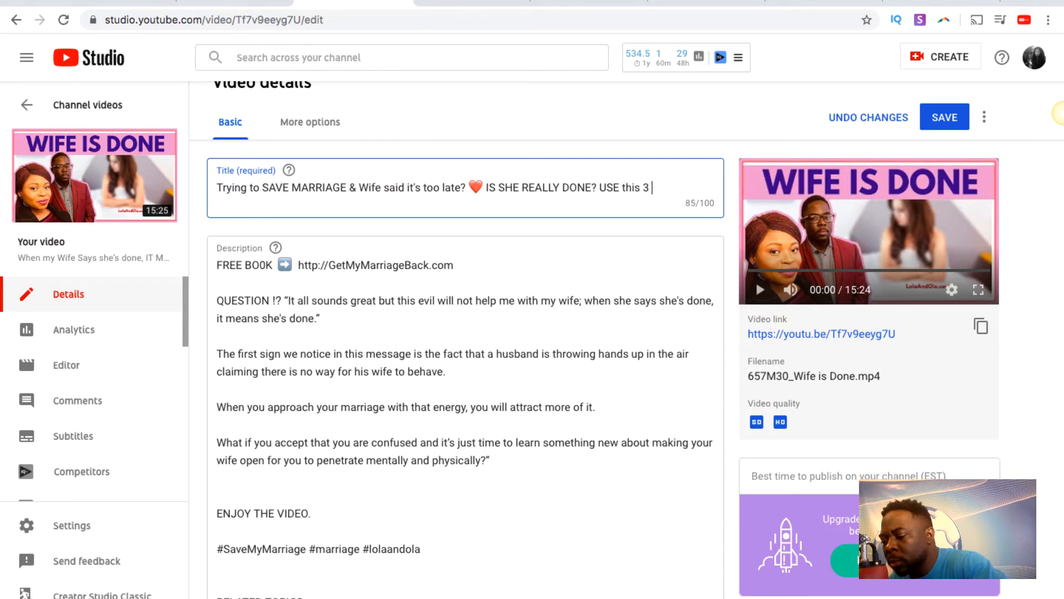
{"action": "type", "text": "CRAZY"}
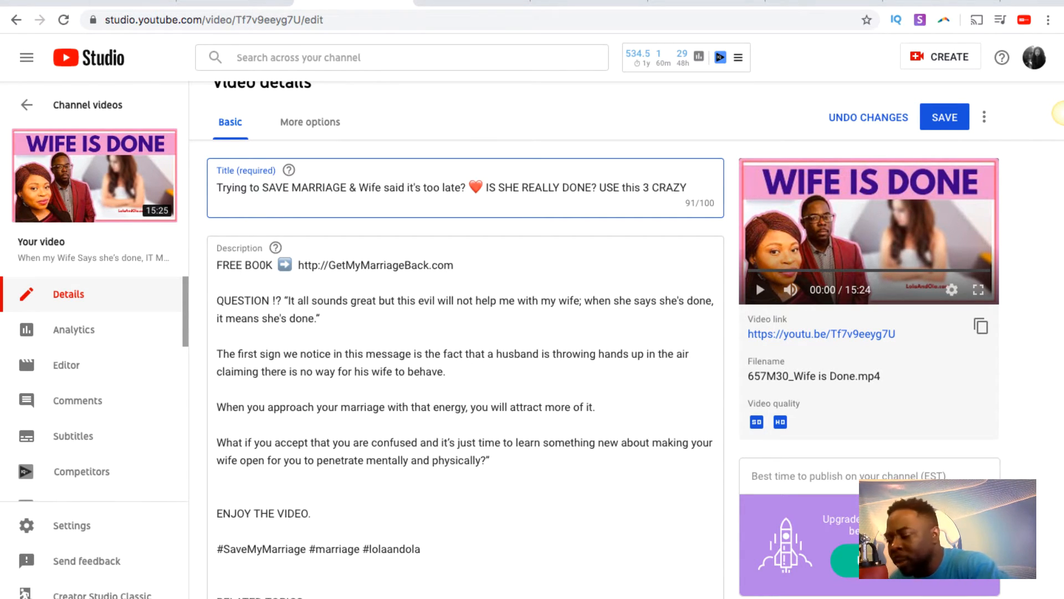
{"action": "type", "text": " Tis"}
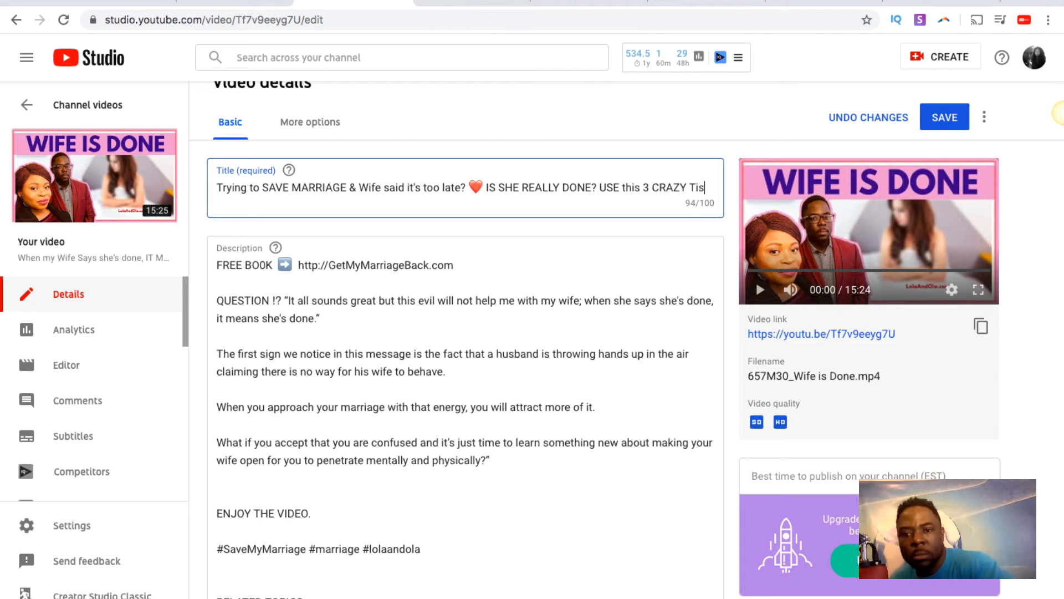
{"action": "key", "text": "BackSpace"}
{"action": "type", "text": "ps."}
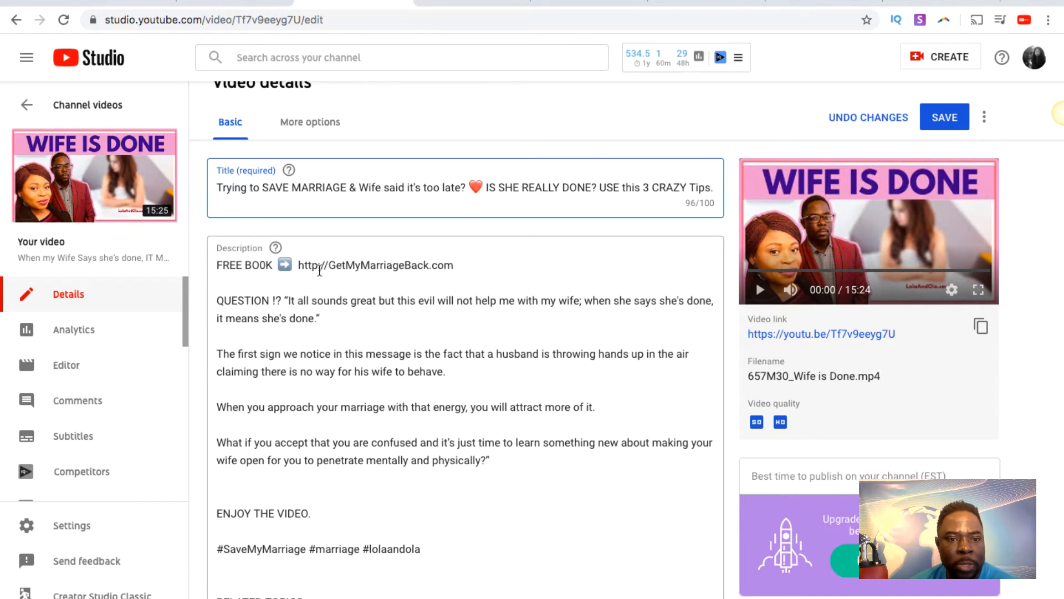
Start a new paragraph above the FREE BOOK line of the description with "In this video, you will discover 3 secrets".
{"action": "left_click", "coordinate": [217, 314]}
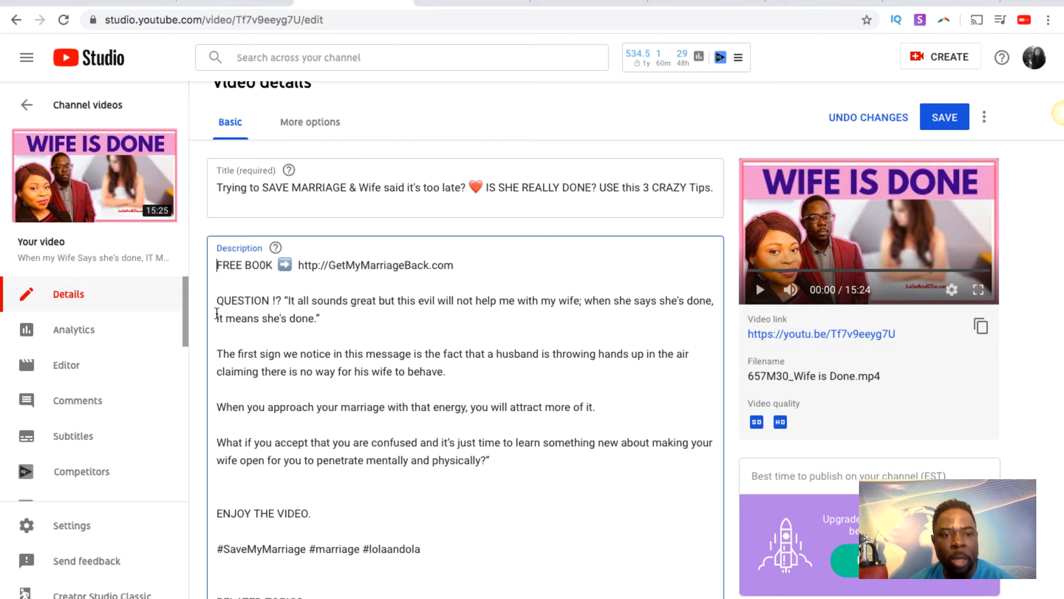
{"action": "left_click", "coordinate": [216, 265]}
{"action": "key", "text": "Return"}
{"action": "key", "text": "Return"}
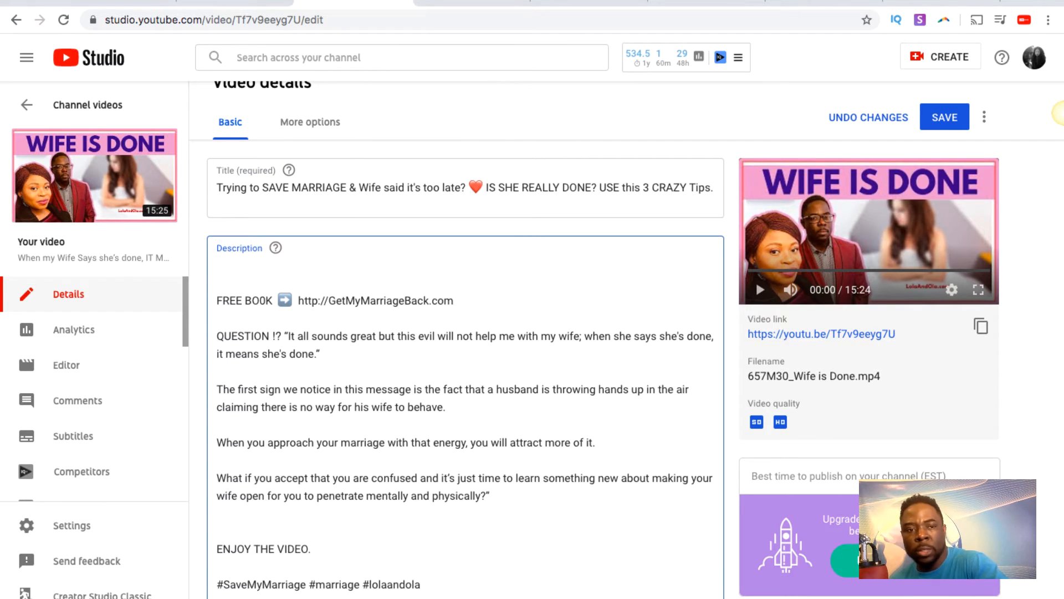
{"action": "type", "text": "In "}
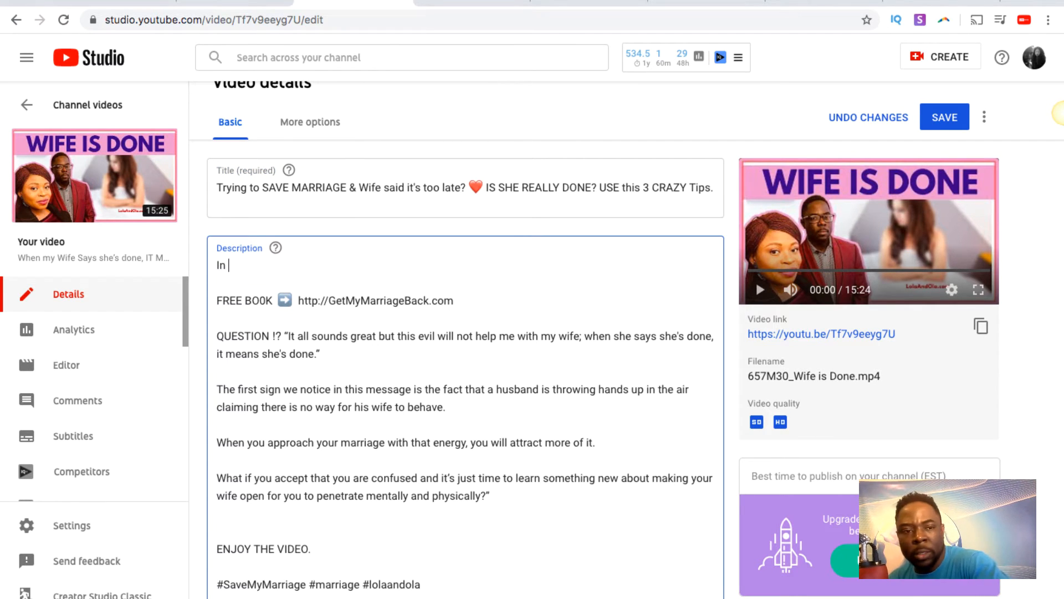
{"action": "type", "text": "this video"}
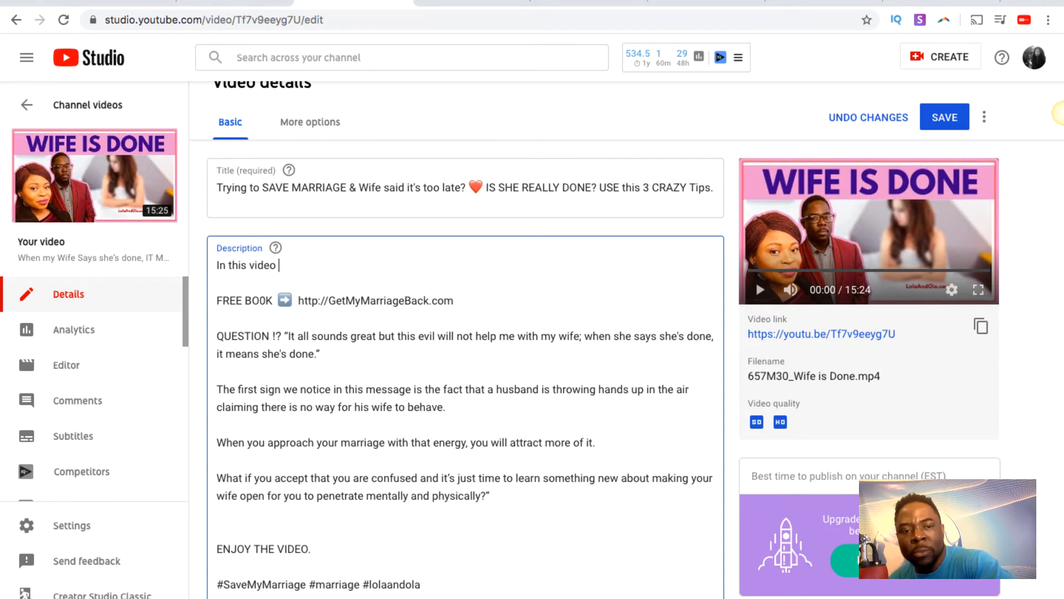
{"action": "key", "text": "BackSpace"}
{"action": "type", "text": ","}
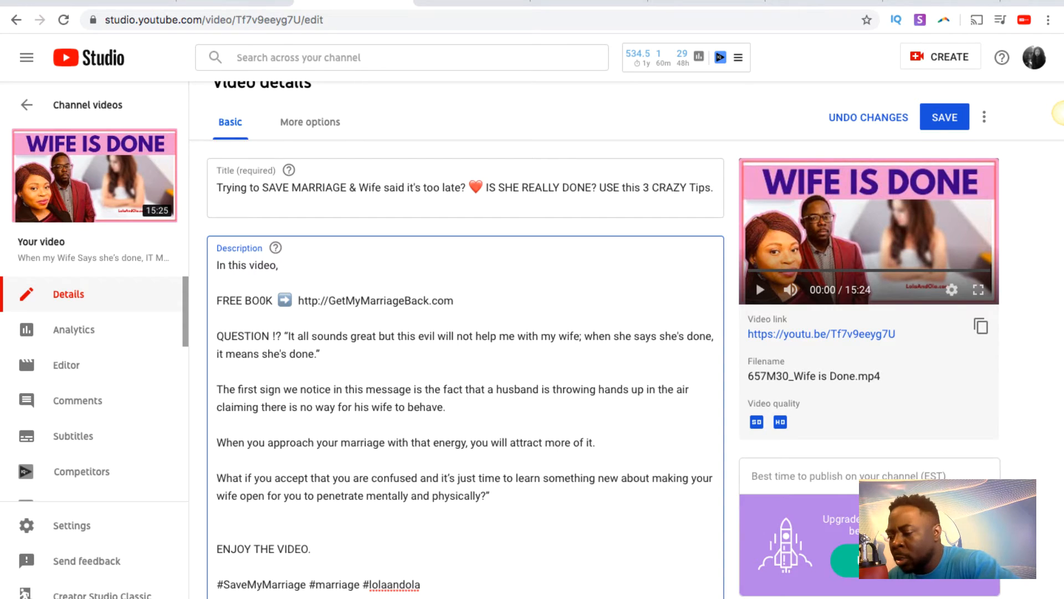
{"action": "type", "text": " youw"}
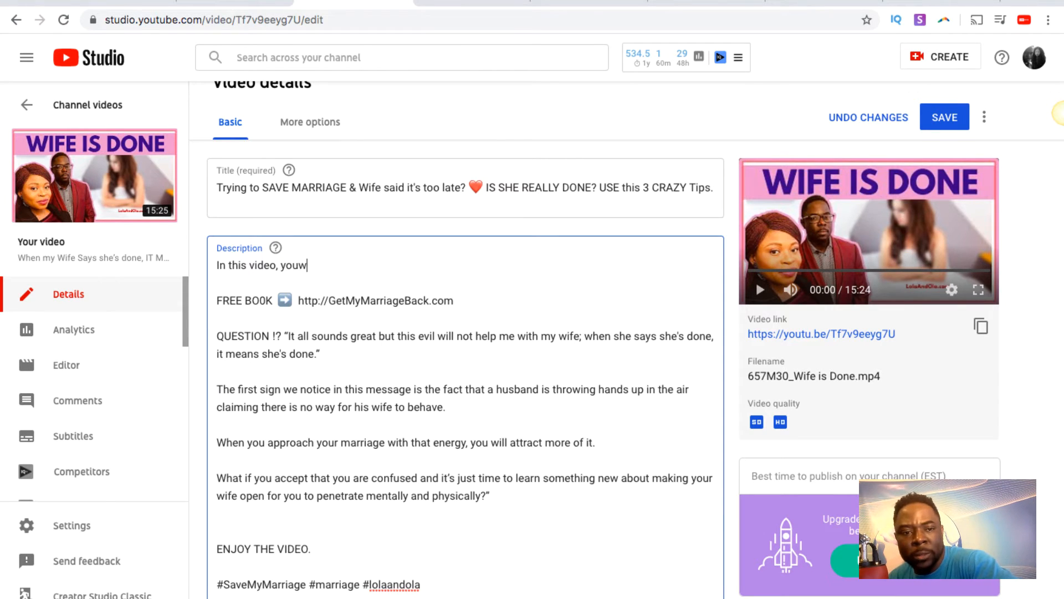
{"action": "key", "text": "BackSpace"}
{"action": "type", "text": "willl"}
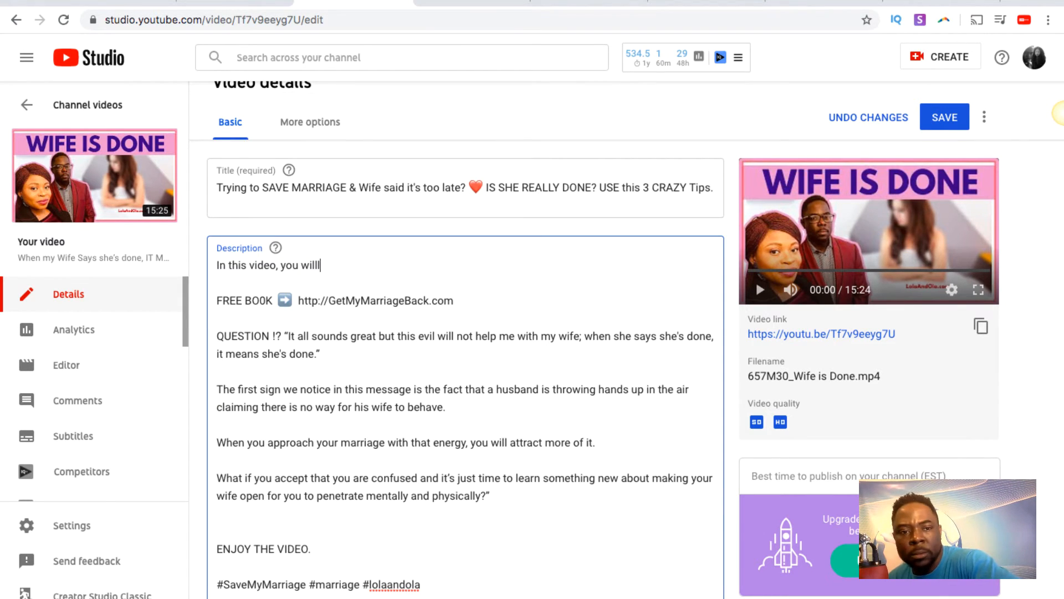
{"action": "type", "text": " d"}
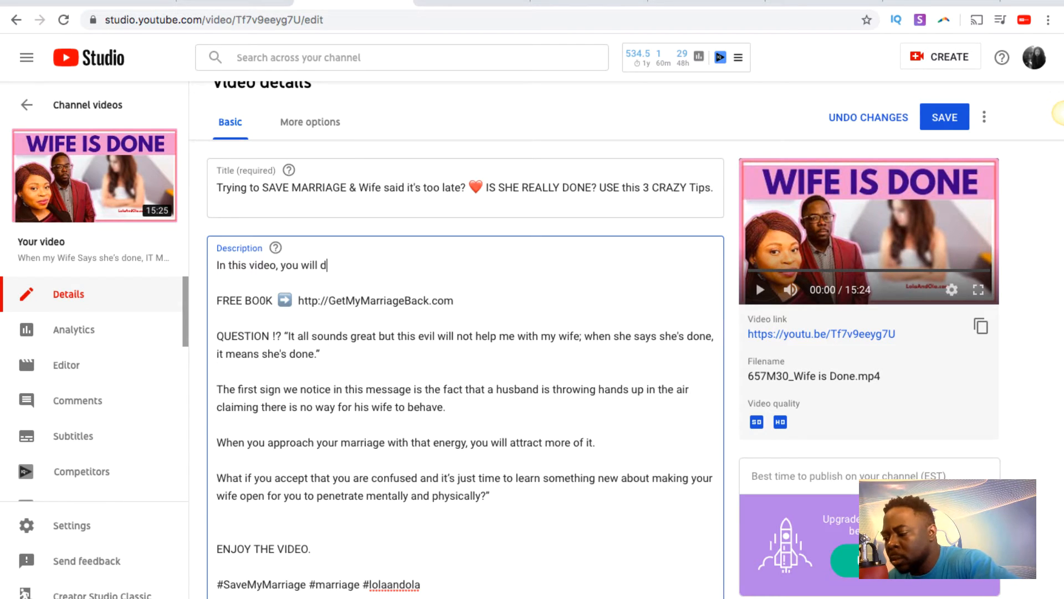
{"action": "type", "text": "iscover 3 "}
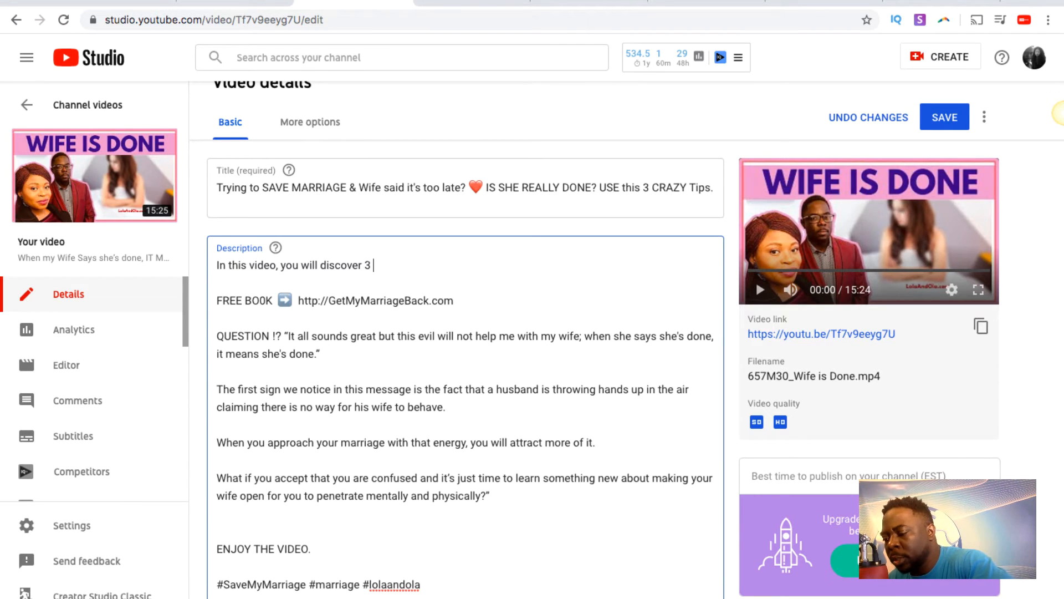
{"action": "type", "text": "secrets "}
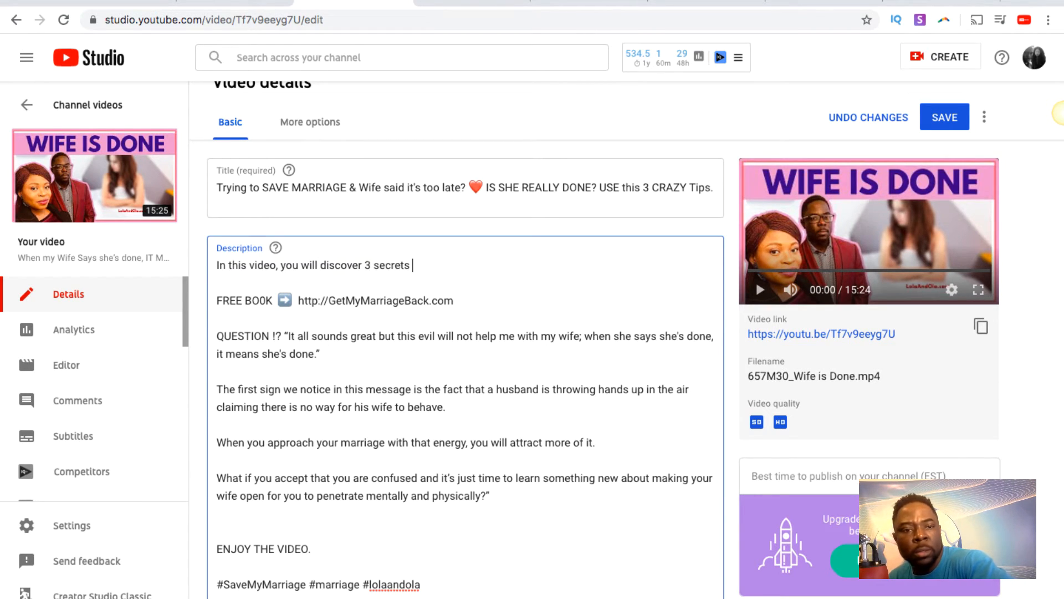
Complete the description's opening sentence with "to save your marriage even if your says it's too late.".
{"action": "type", "text": "to "}
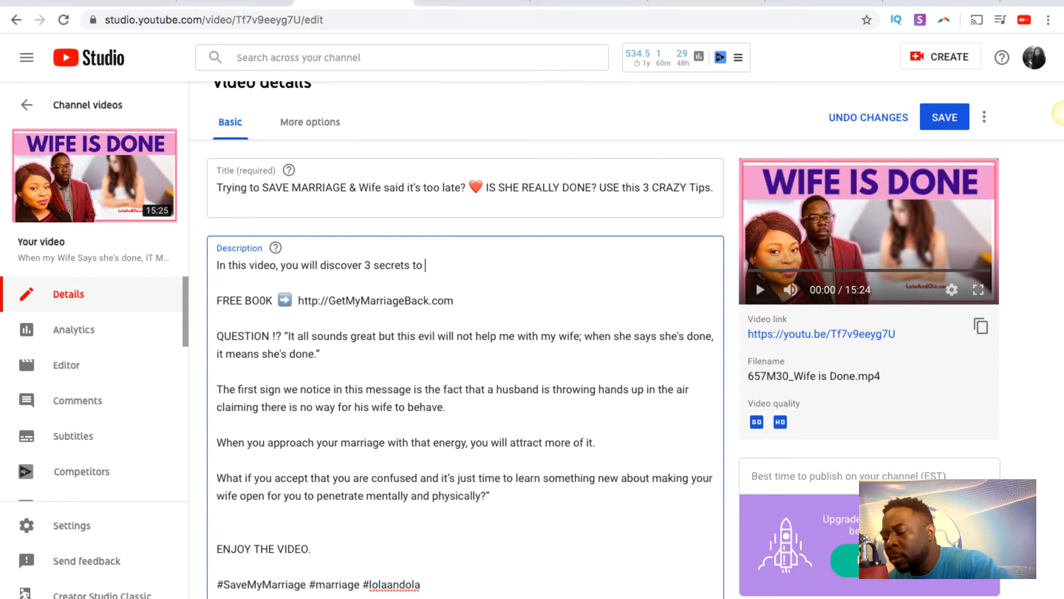
{"action": "type", "text": "save your "}
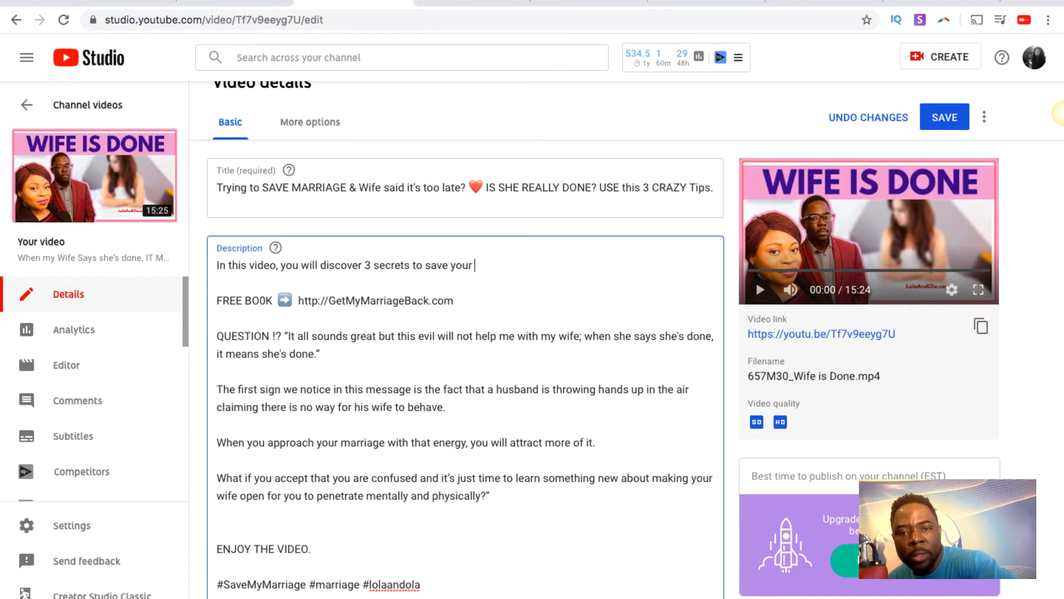
{"action": "type", "text": "mar"}
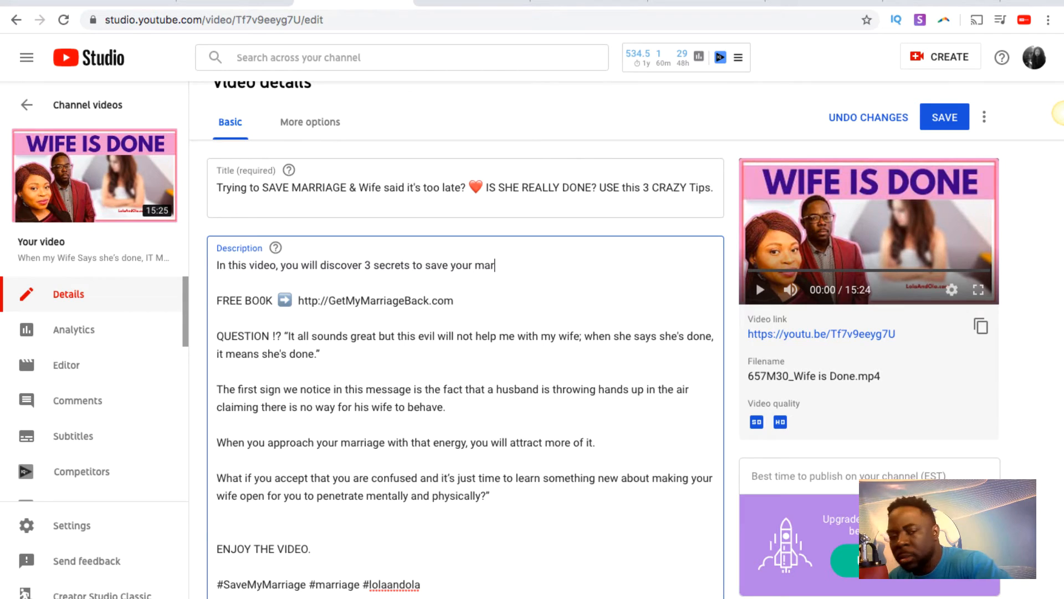
{"action": "type", "text": "riage "}
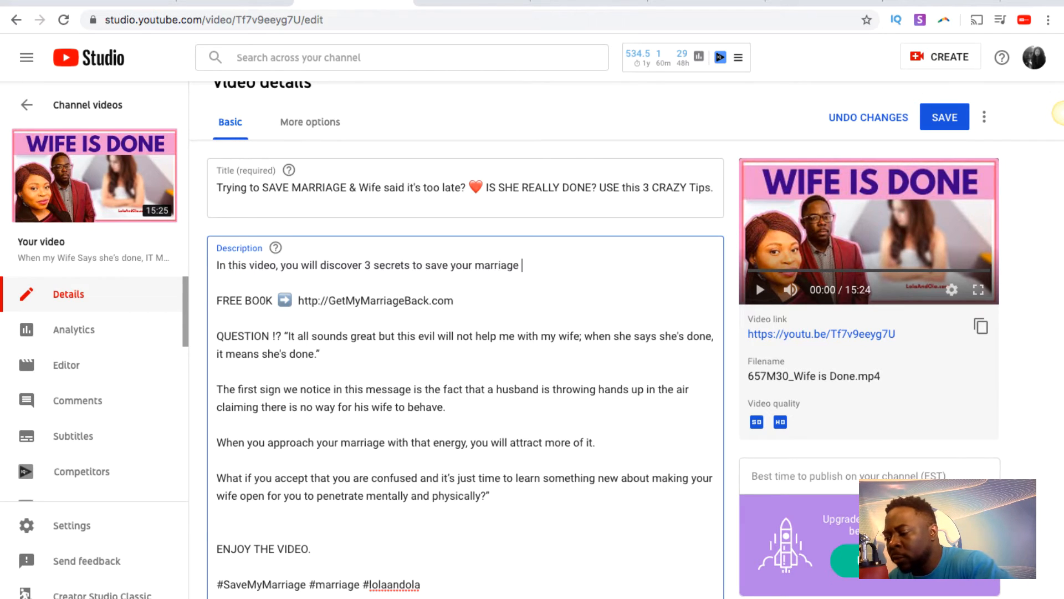
{"action": "type", "text": "even if your sa"}
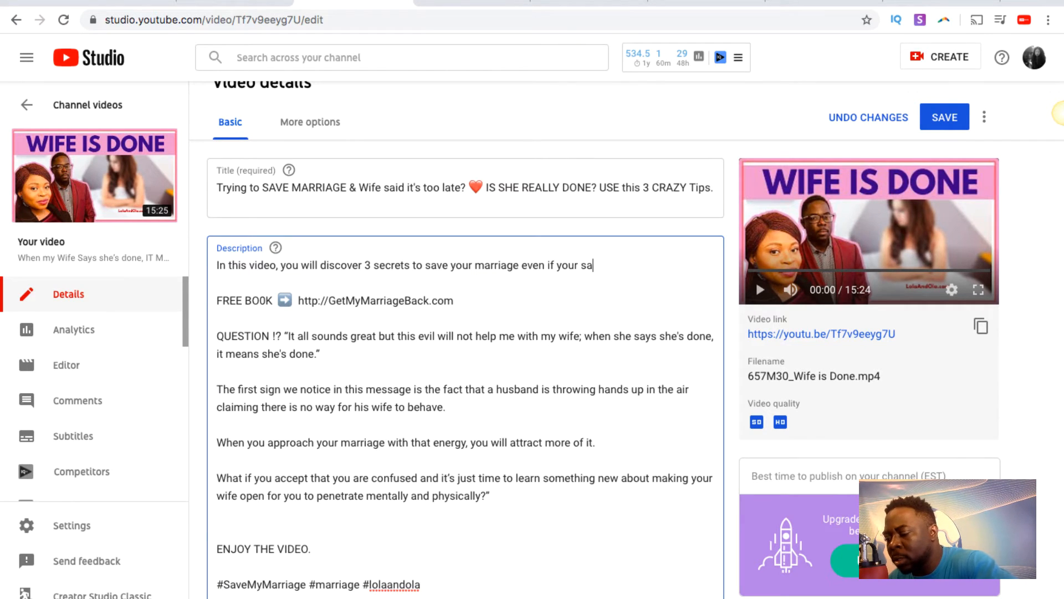
{"action": "type", "text": "ys it's too"}
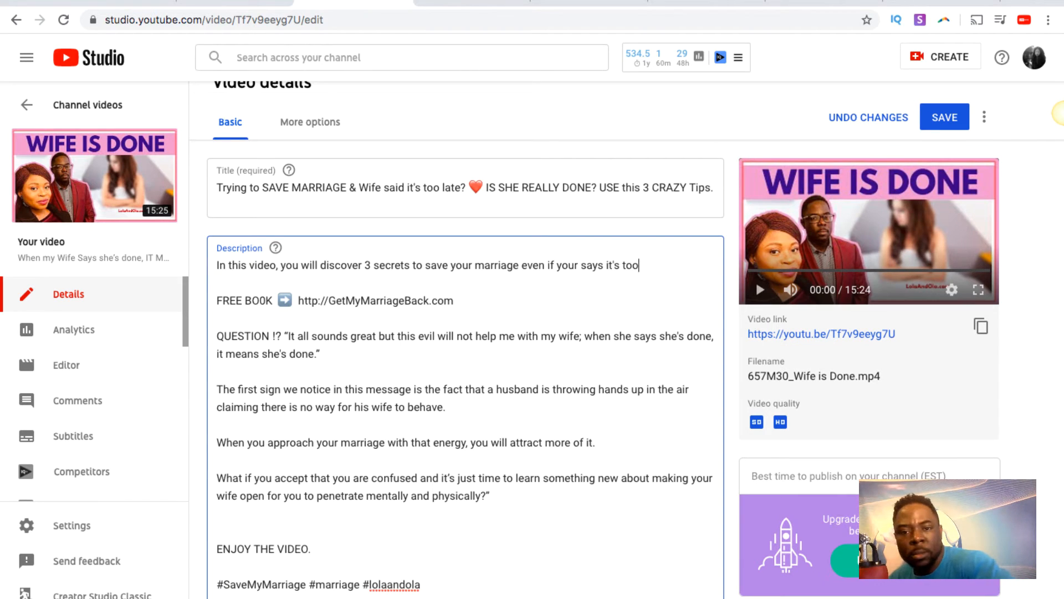
{"action": "type", "text": " late."}
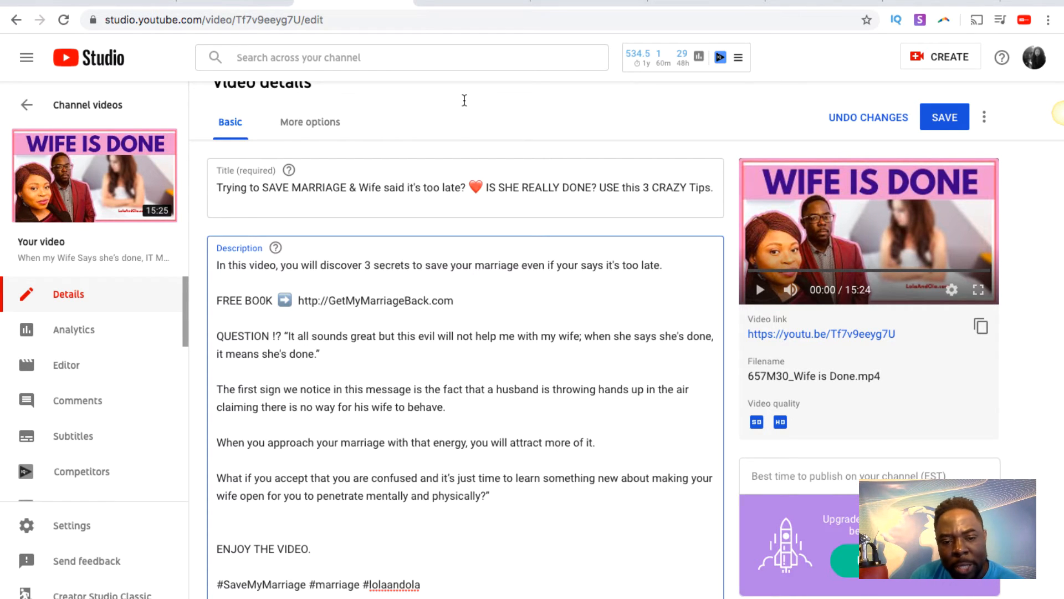
Remove the extra blank line above "ENJOY THE VIDEO." and add the heading "FULL bLOG POST" below it, separated by a blank line.
{"action": "key", "text": "BackSpace"}
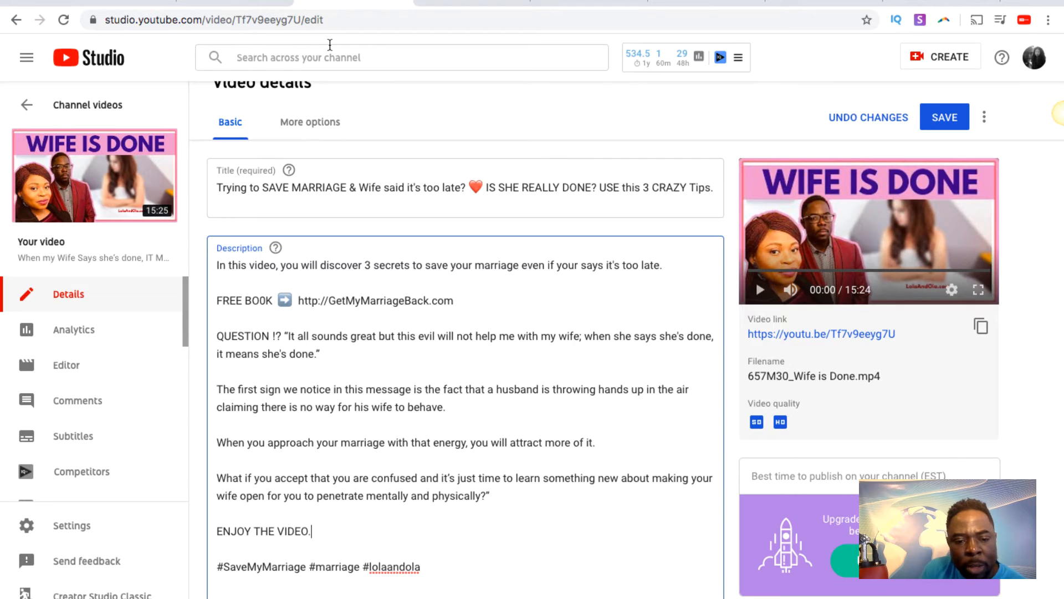
{"action": "key", "text": "Return"}
{"action": "scroll", "coordinate": [466, 360], "scroll_direction": "down", "scroll_amount": 5}
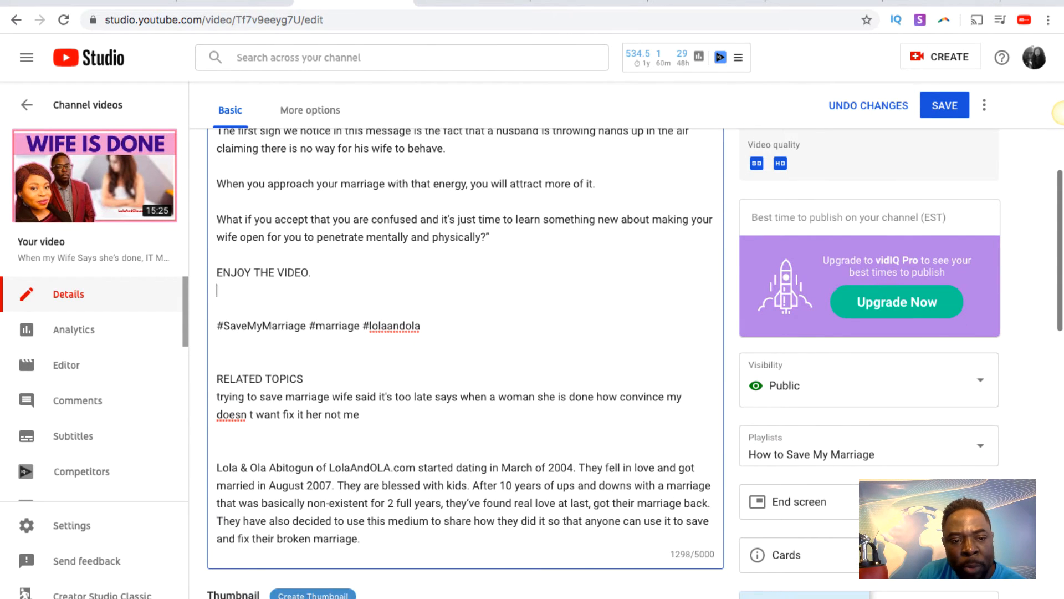
{"action": "key", "text": "Return"}
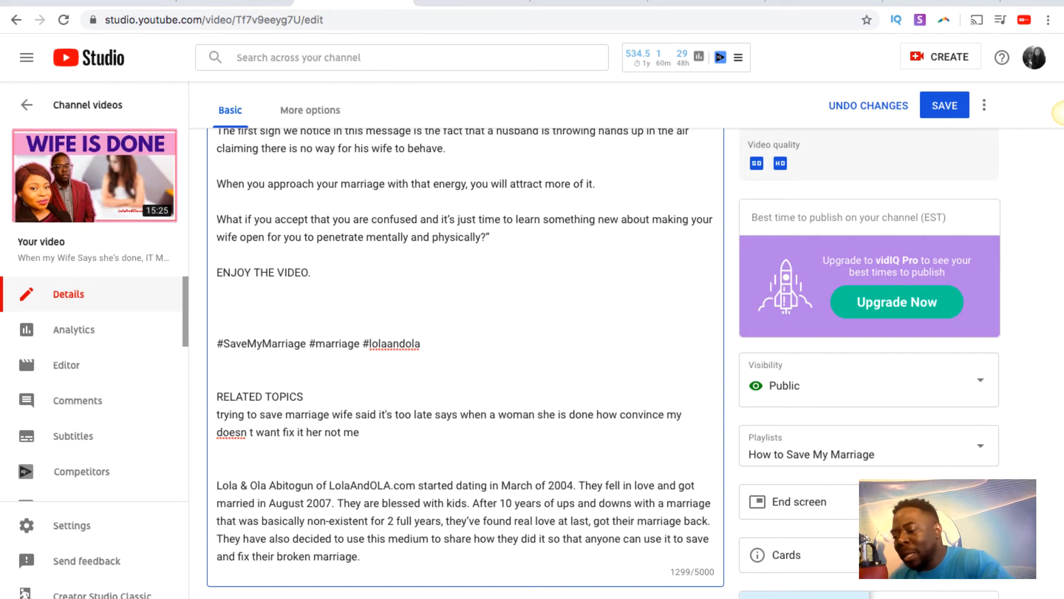
{"action": "type", "text": "FULL "}
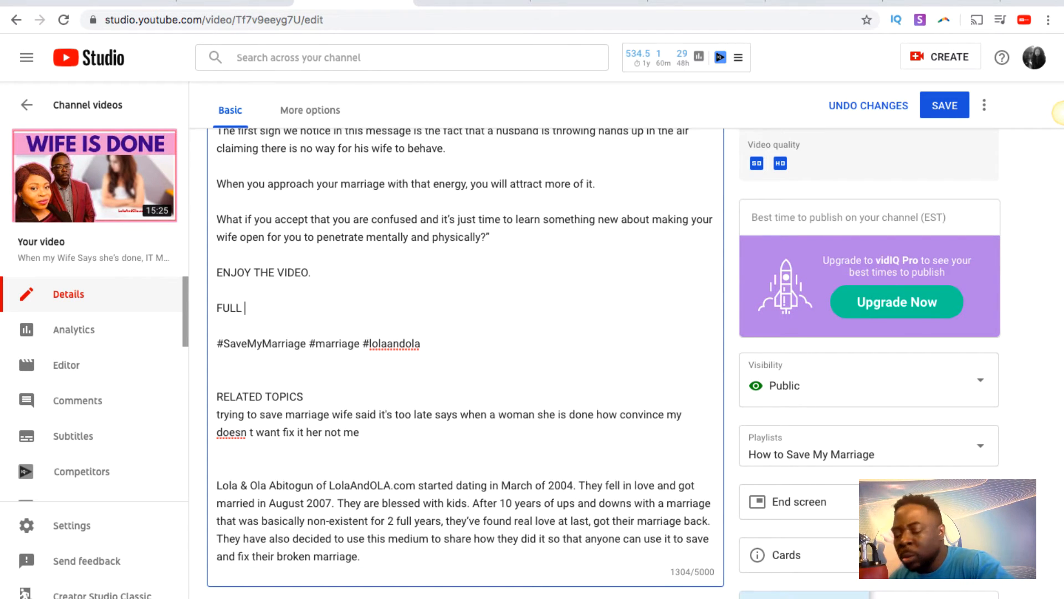
{"action": "type", "text": "V"}
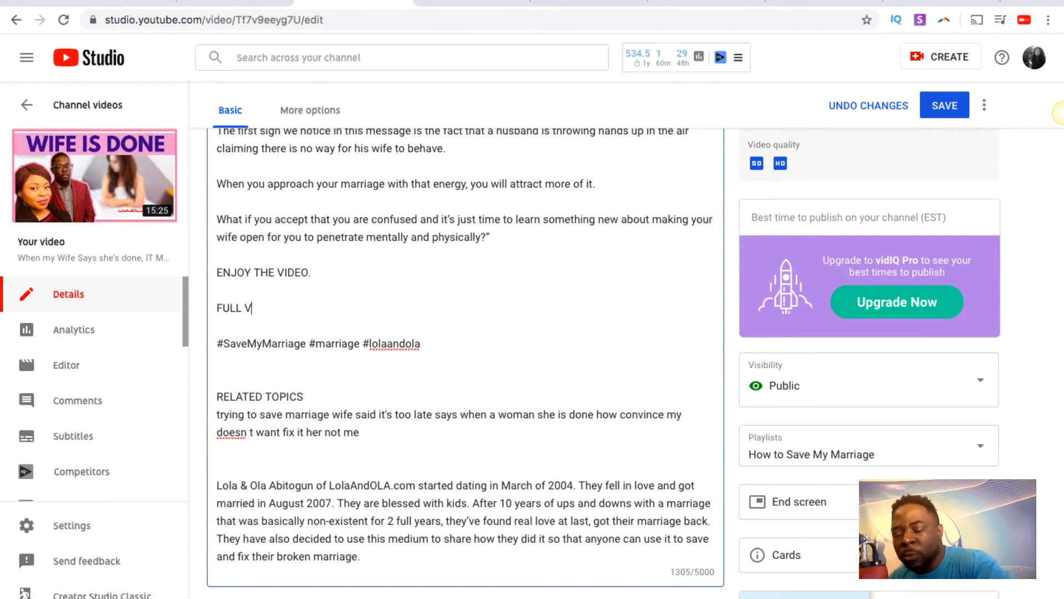
{"action": "key", "text": "BackSpace"}
{"action": "type", "text": "b"}
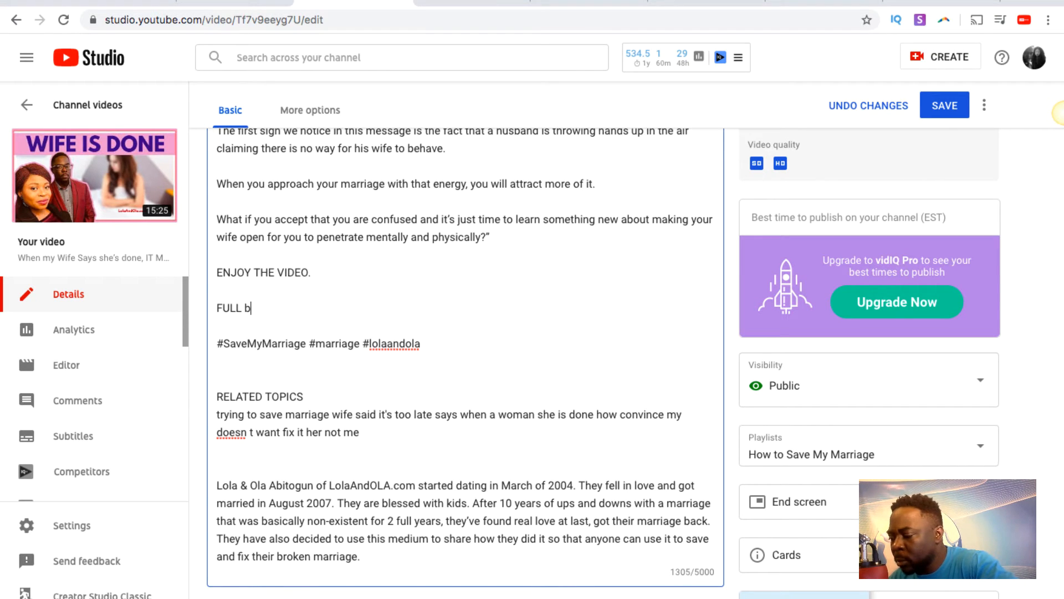
{"action": "type", "text": "LOG POST"}
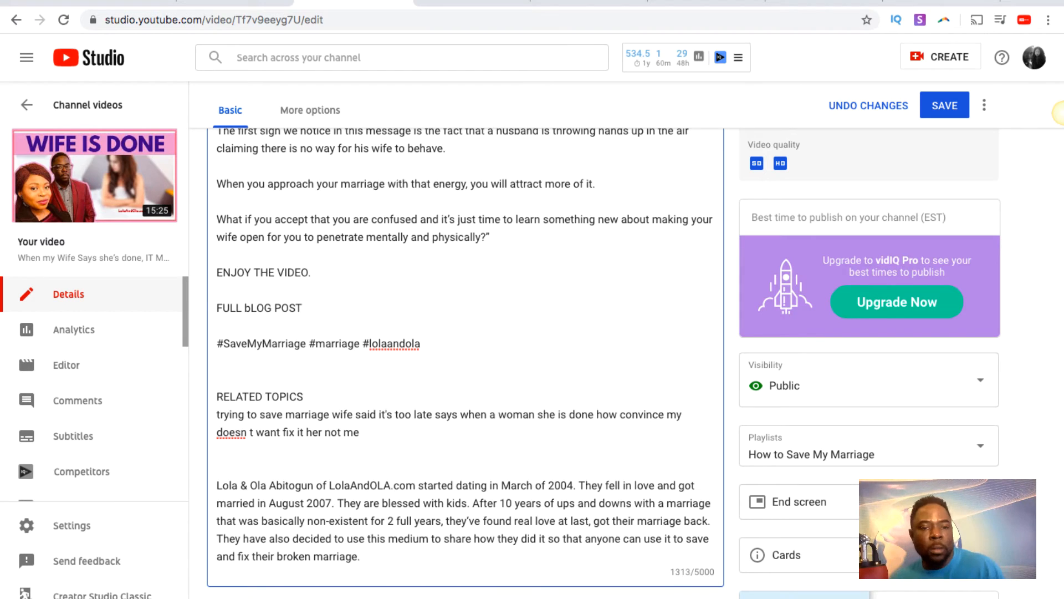
Capitalise the lowercase "b" in the new heading so it reads "FULL BLOG POST".
{"action": "key", "text": "Left"}
{"action": "key", "text": "Left"}
{"action": "key", "text": "Left"}
{"action": "key", "text": "Left"}
{"action": "key", "text": "Left"}
{"action": "key", "text": "Left"}
{"action": "key", "text": "Left"}
{"action": "key", "text": "Left"}
{"action": "key", "text": "BackSpace"}
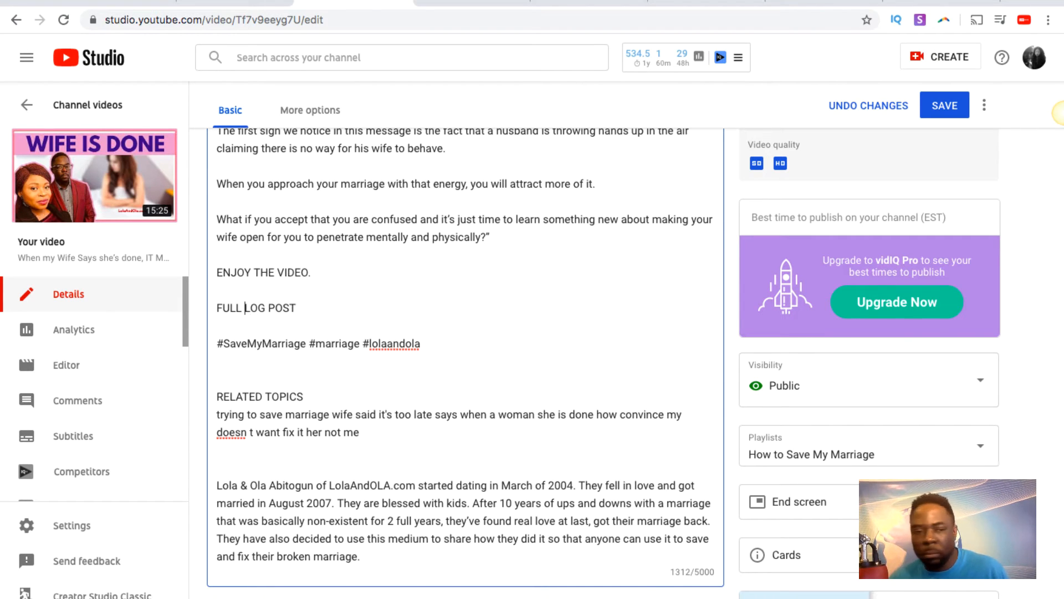
{"action": "type", "text": "B"}
{"action": "key", "text": "Right"}
{"action": "key", "text": "Right"}
{"action": "key", "text": "Right"}
{"action": "key", "text": "Right"}
{"action": "key", "text": "Right"}
{"action": "key", "text": "Right"}
{"action": "key", "text": "Right"}
{"action": "key", "text": "Right"}
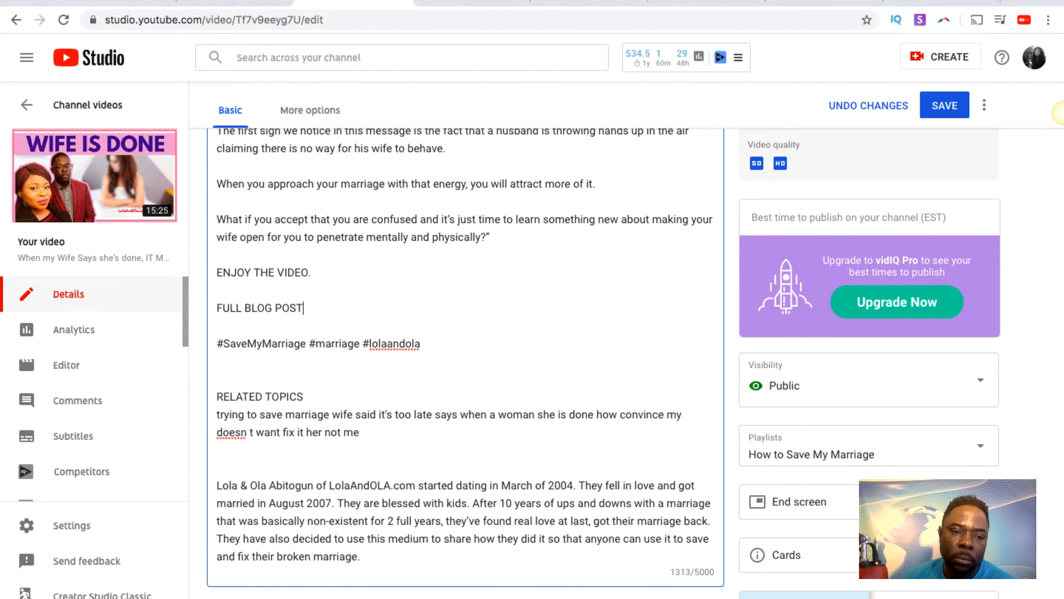
{"action": "key", "text": "Return"}
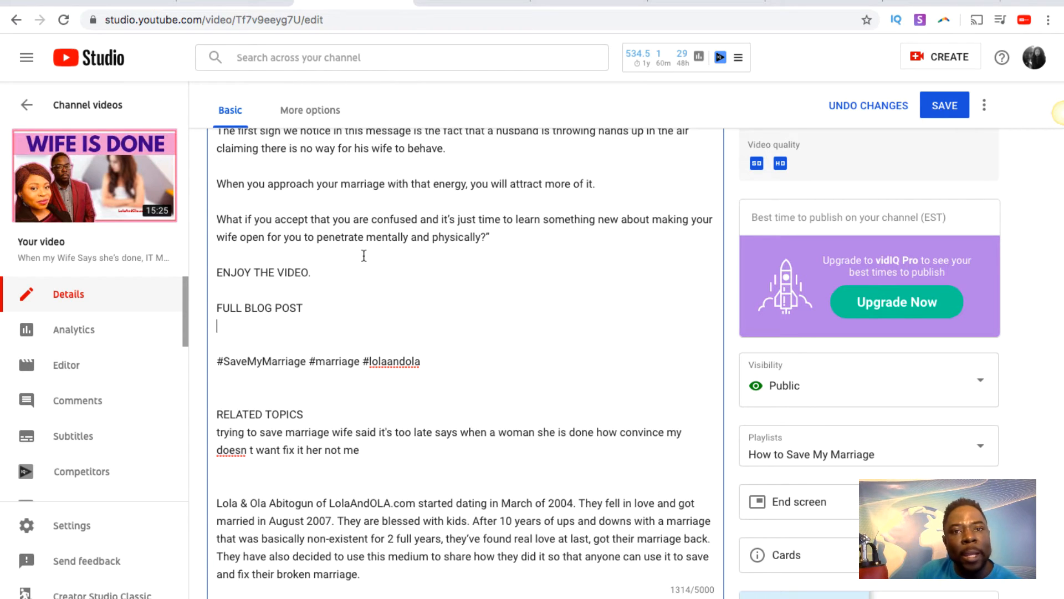
{"action": "key", "text": "super+Tab"}
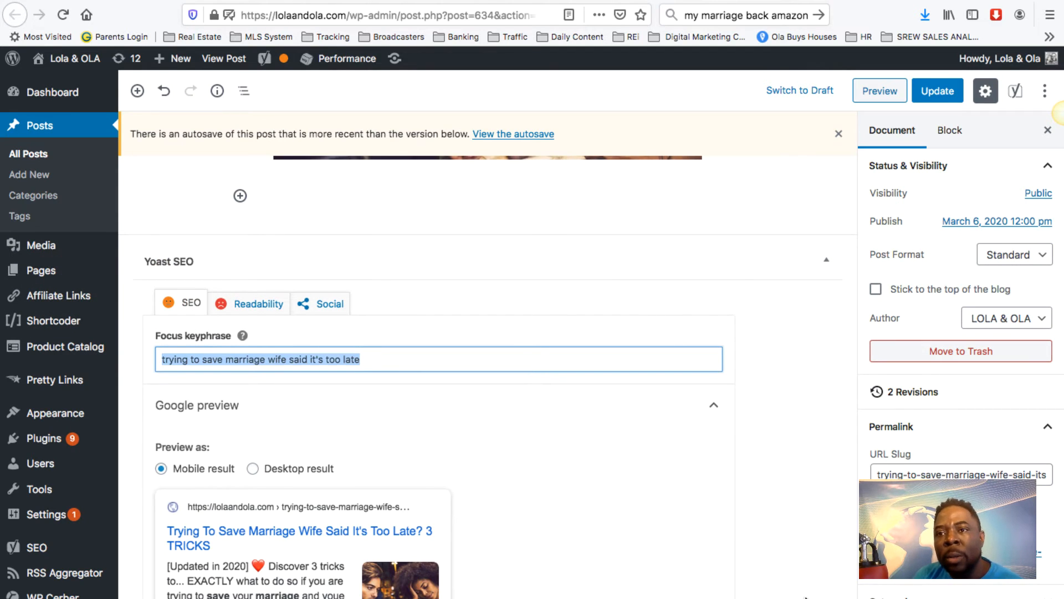
{"action": "key", "text": "ctrl+Tab"}
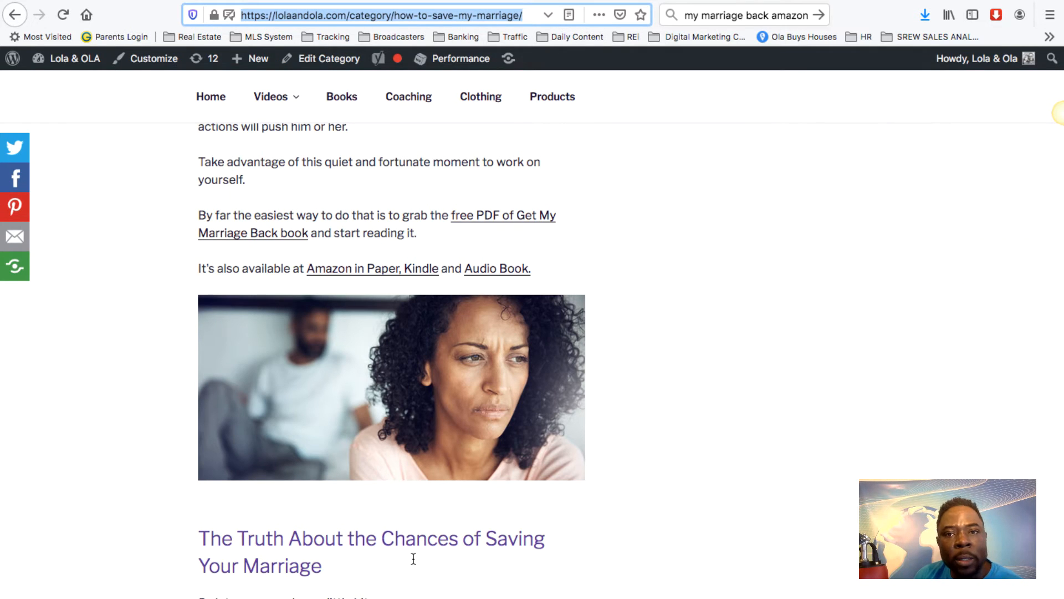
{"action": "key", "text": "ctrl+Tab"}
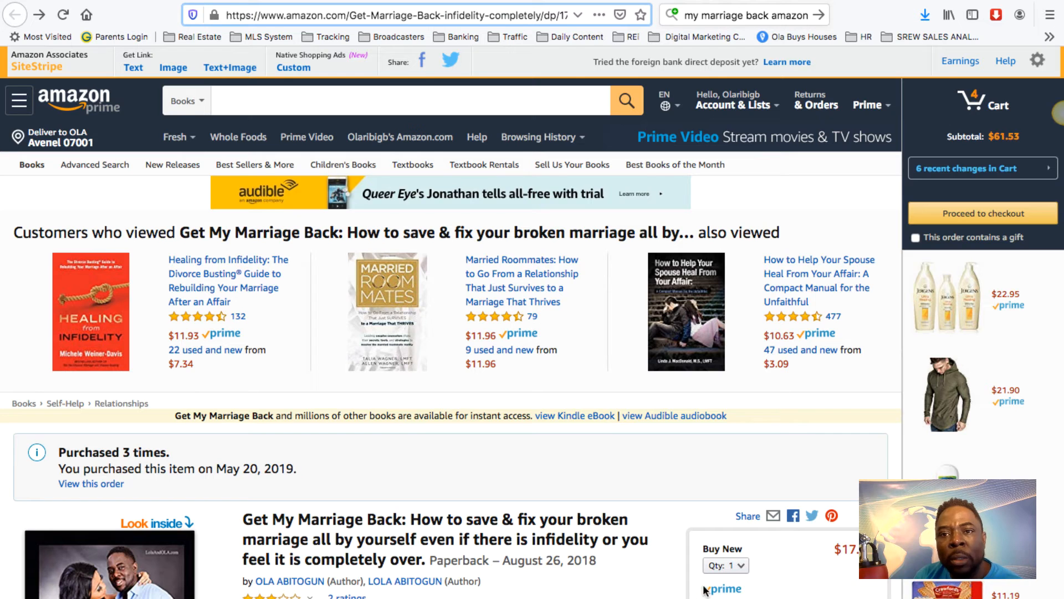
{"action": "key", "text": "ctrl+Tab"}
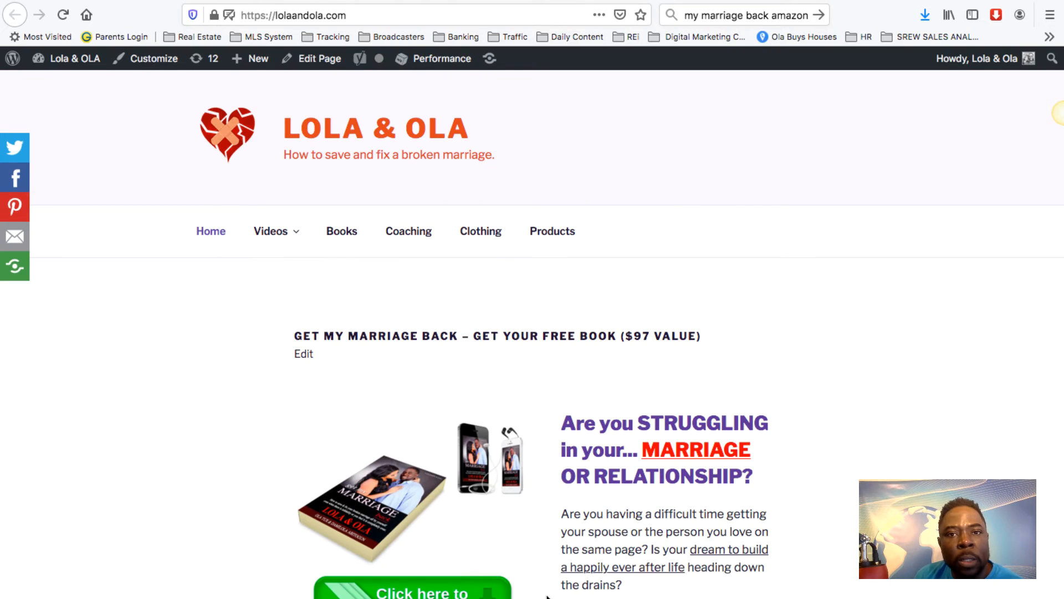
{"action": "key", "text": "ctrl+Tab"}
{"action": "left_click", "coordinate": [441, 15]}
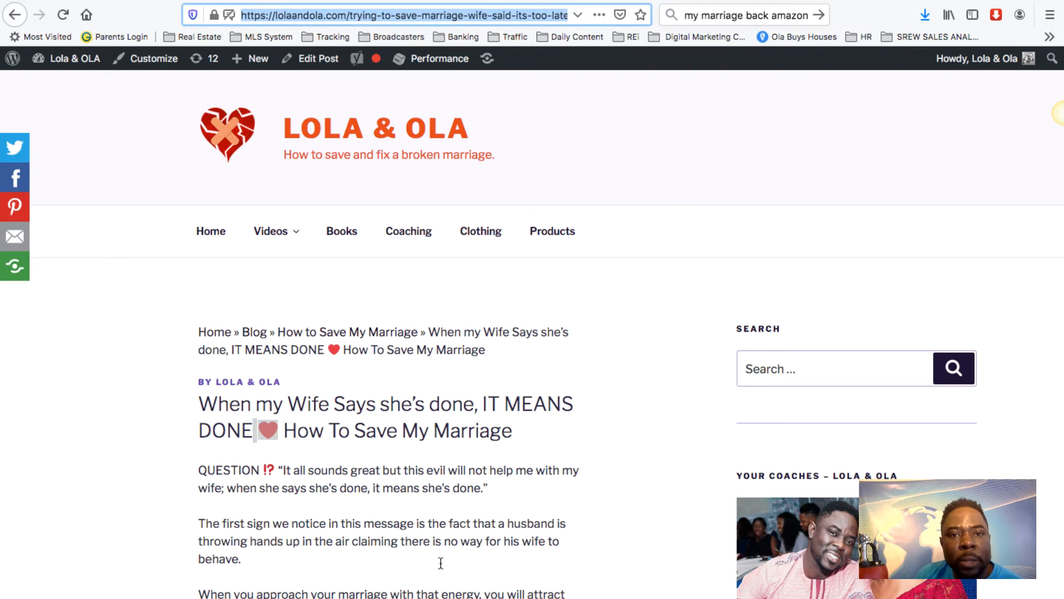
{"action": "right_click", "coordinate": [441, 15]}
{"action": "left_click", "coordinate": [471, 61]}
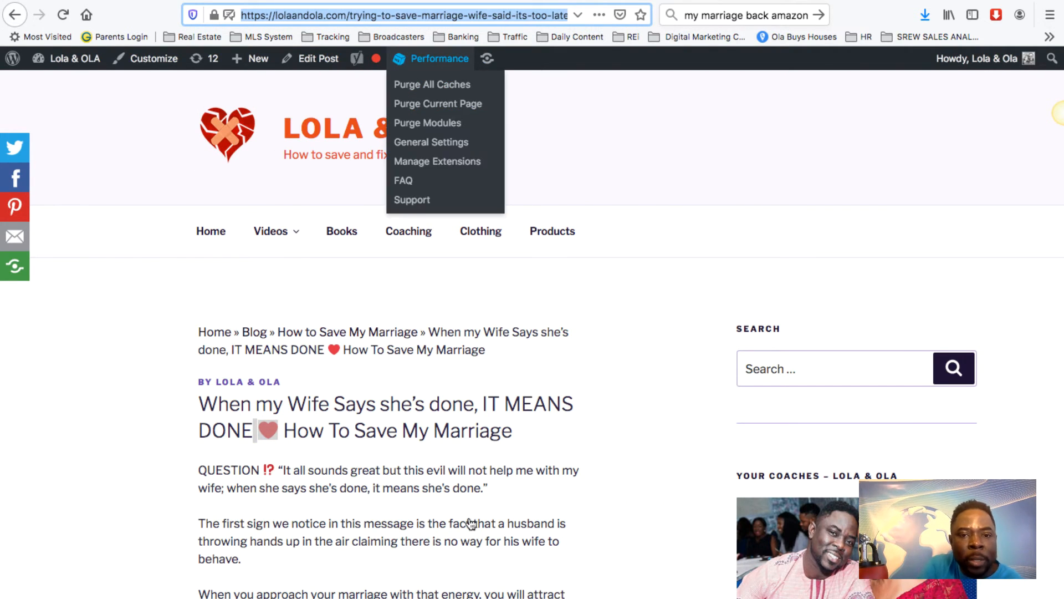
{"action": "key", "text": "super+Tab"}
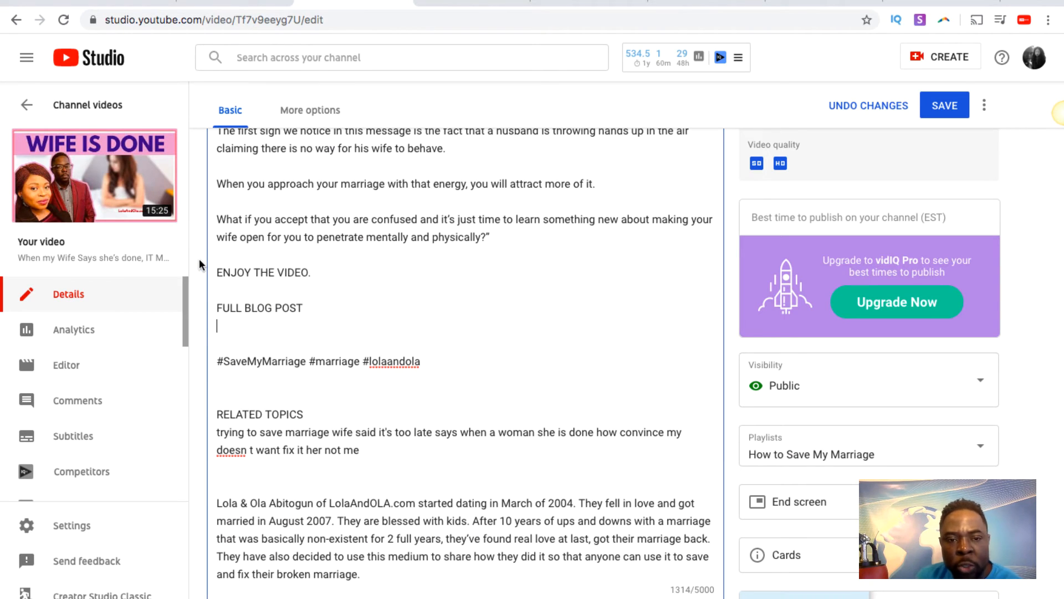
{"action": "key", "text": "super+v"}
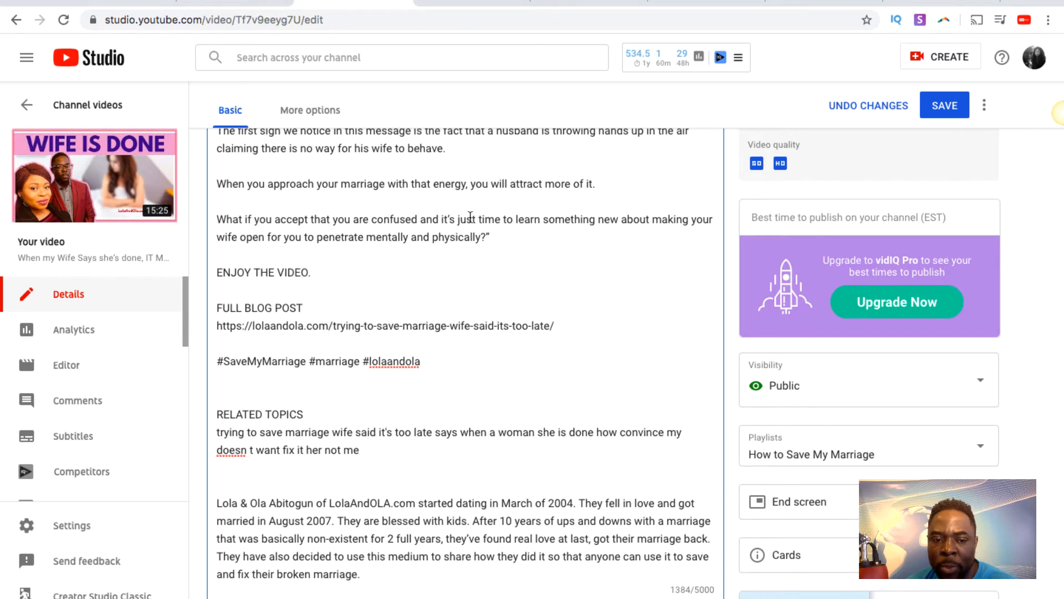
Review the video's title, description, tags and SEO score, and save the edited details.
{"action": "scroll", "coordinate": [470, 217], "scroll_direction": "down", "scroll_amount": 2}
{"action": "scroll", "coordinate": [470, 216], "scroll_direction": "up", "scroll_amount": 6}
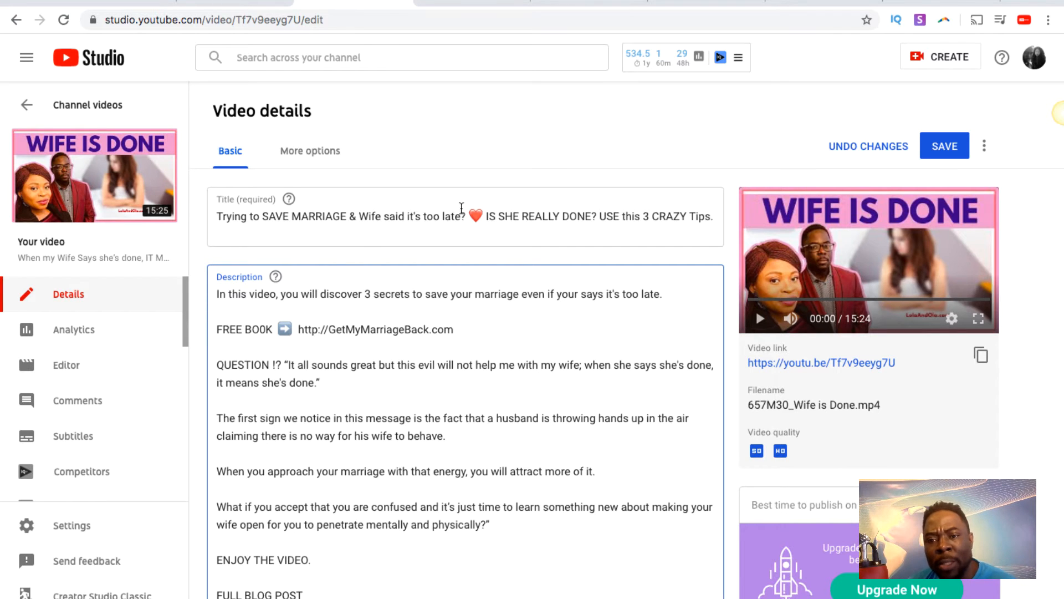
{"action": "scroll", "coordinate": [650, 206], "scroll_direction": "down", "scroll_amount": 8}
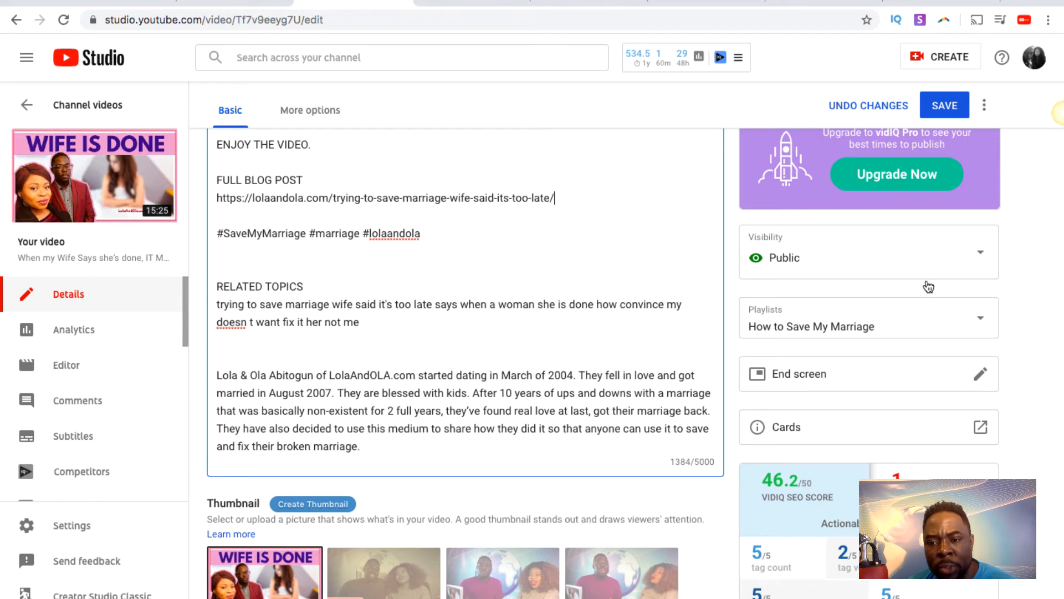
{"action": "scroll", "coordinate": [859, 250], "scroll_direction": "down", "scroll_amount": 8}
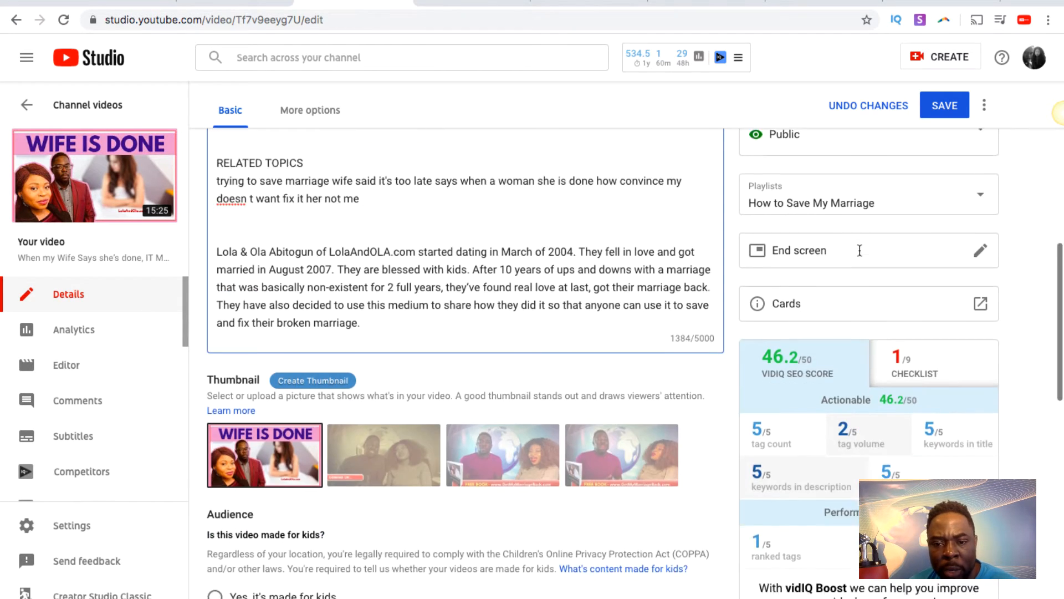
{"action": "scroll", "coordinate": [860, 256], "scroll_direction": "down", "scroll_amount": 1}
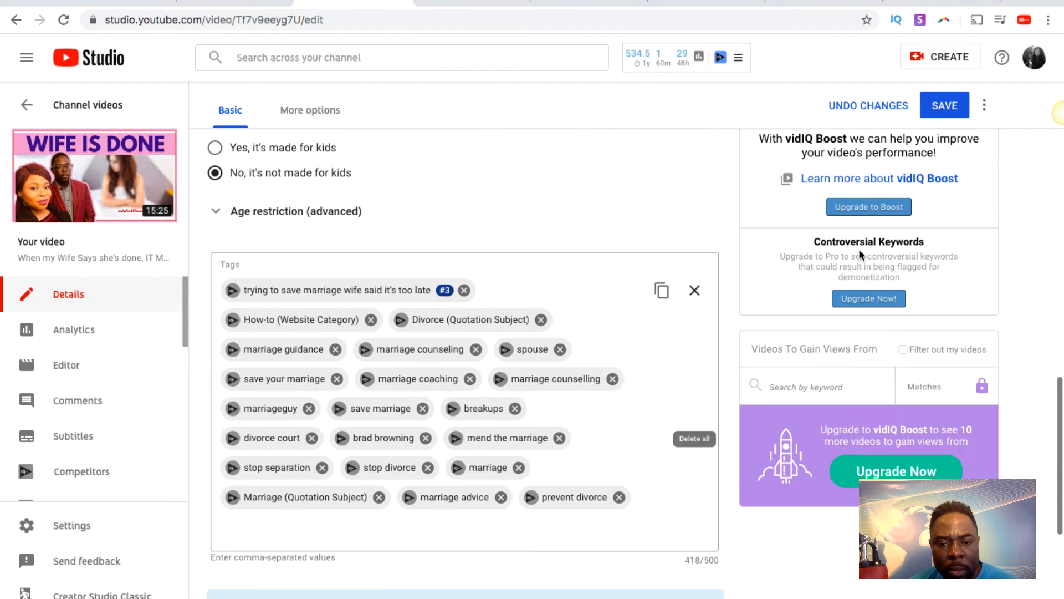
{"action": "scroll", "coordinate": [860, 256], "scroll_direction": "down", "scroll_amount": 3}
{"action": "scroll", "coordinate": [861, 256], "scroll_direction": "up", "scroll_amount": 4}
{"action": "scroll", "coordinate": [860, 253], "scroll_direction": "up", "scroll_amount": 3}
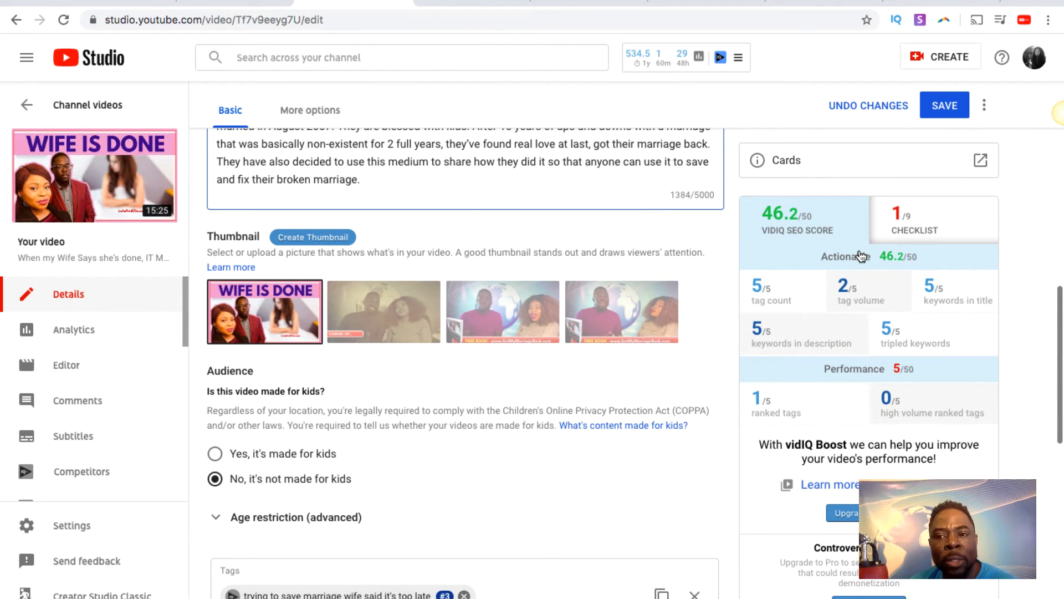
{"action": "key", "text": "super+s"}
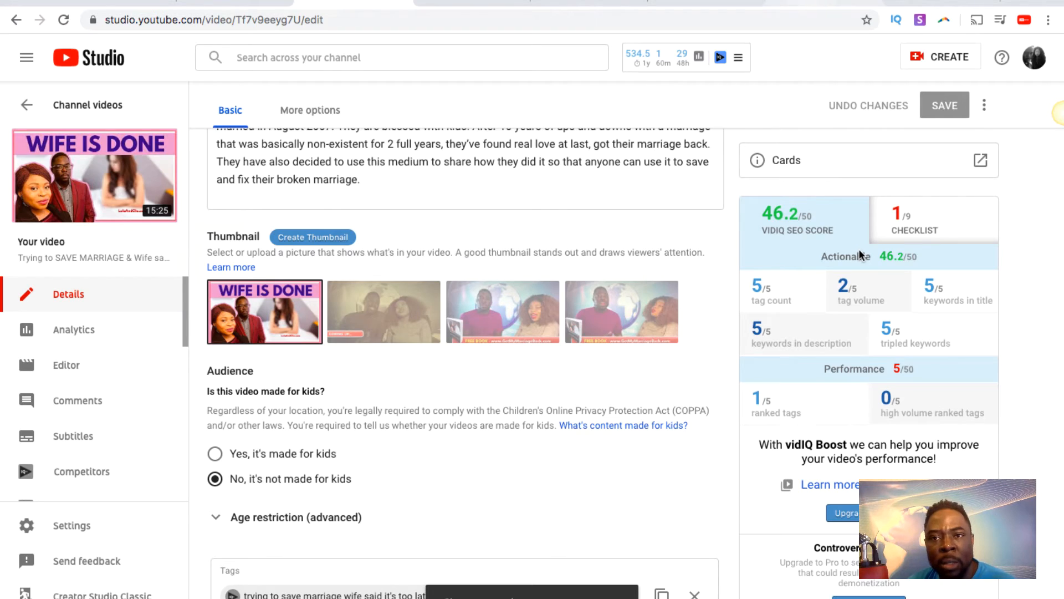
Switch to Content Samurai in the remote desktop session and copy the entire transcribed script.
{"action": "left_click", "coordinate": [810, 3]}
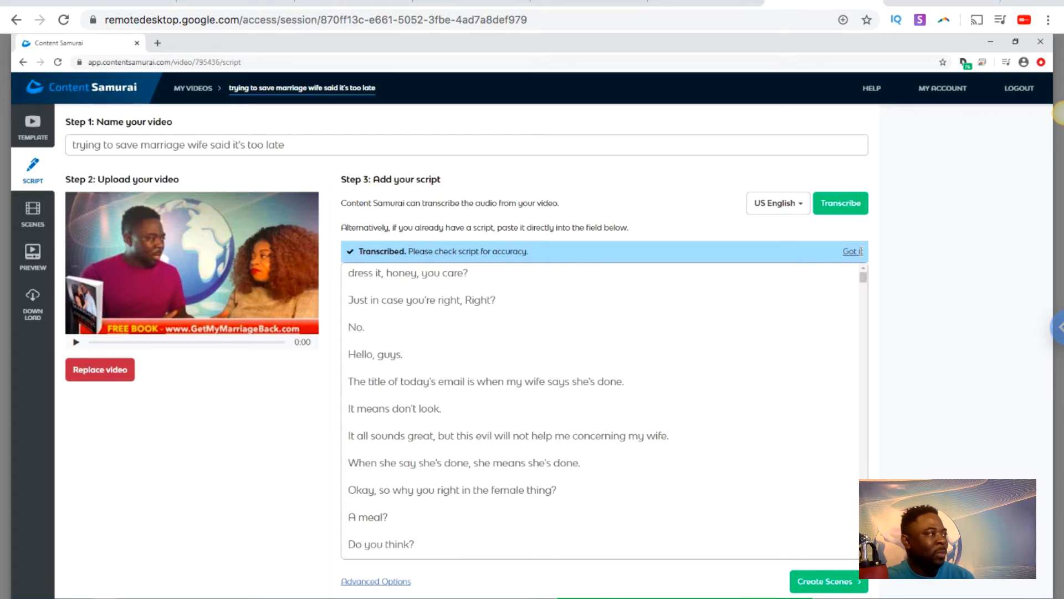
{"action": "scroll", "coordinate": [861, 251], "scroll_direction": "down", "scroll_amount": 15}
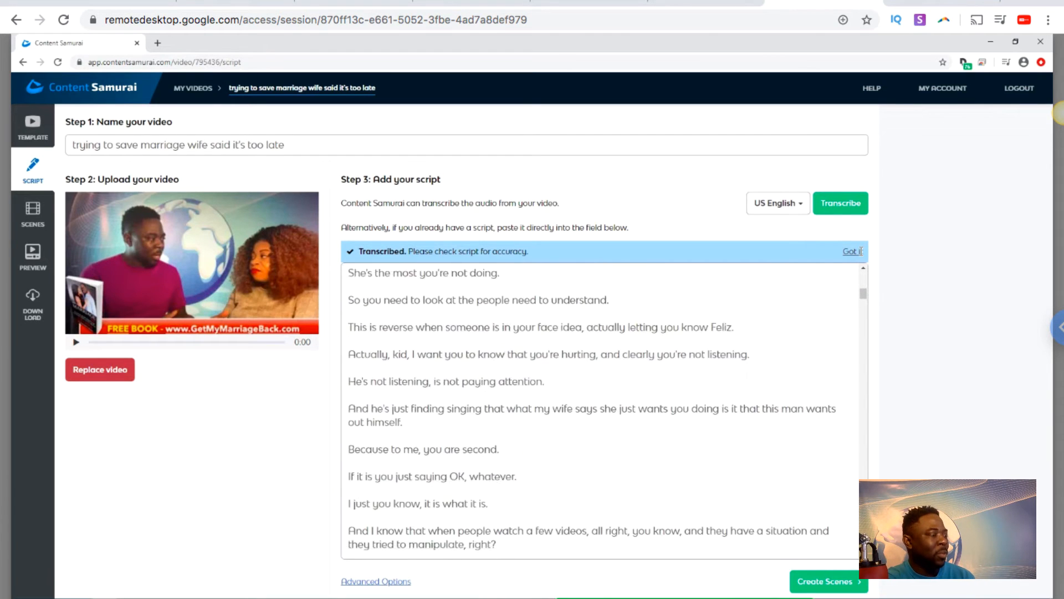
{"action": "scroll", "coordinate": [861, 252], "scroll_direction": "down", "scroll_amount": 9}
{"action": "scroll", "coordinate": [861, 251], "scroll_direction": "up", "scroll_amount": 8}
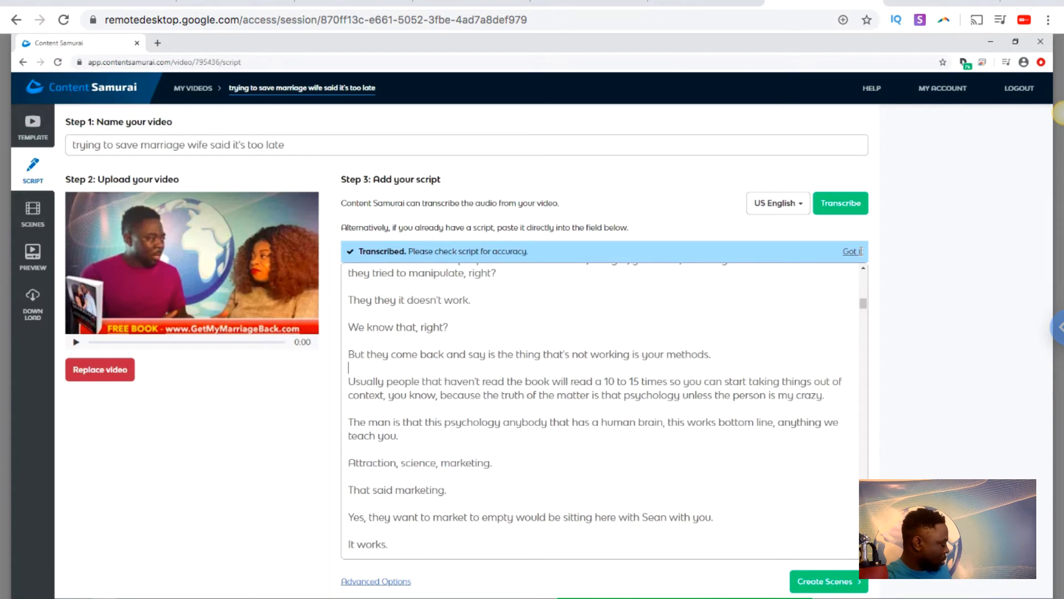
{"action": "key", "text": "ctrl+a"}
{"action": "right_click", "coordinate": [477, 394]}
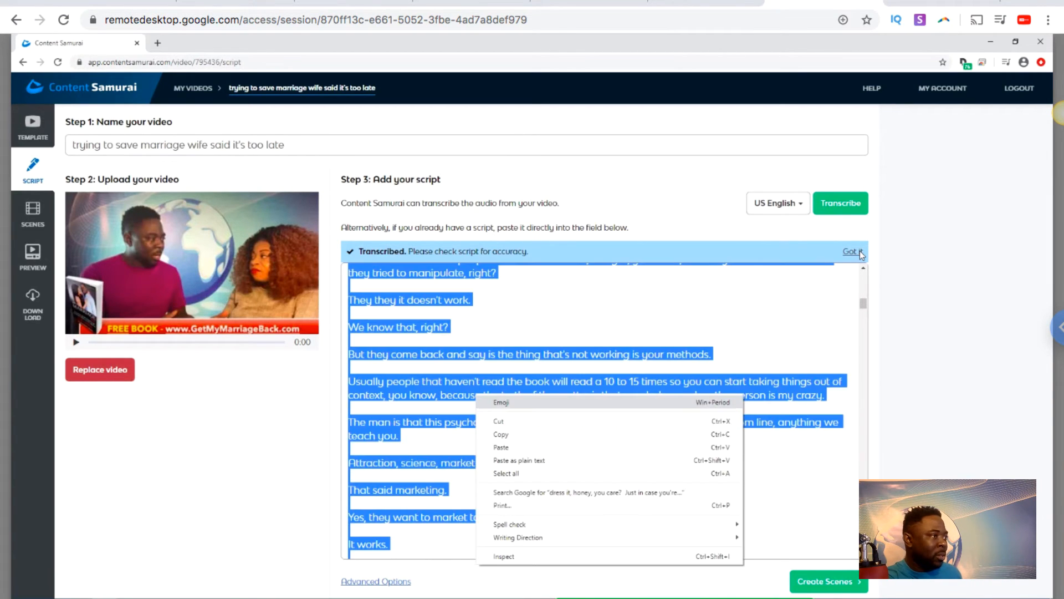
{"action": "left_click", "coordinate": [501, 434]}
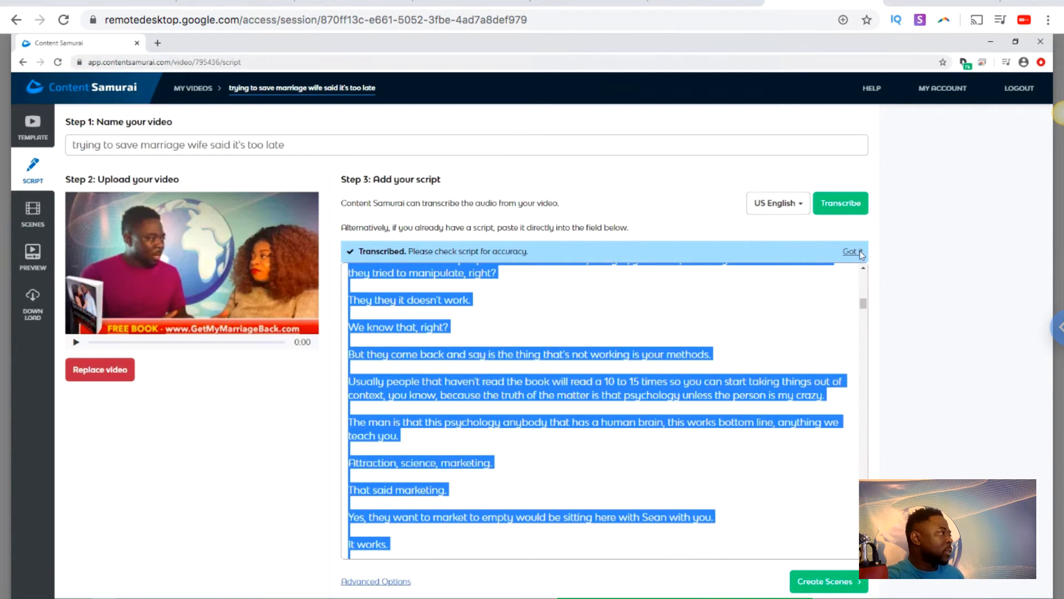
Switch to the other remote browser window and open wordcounttools.com in the GenYouTube page's place.
{"action": "key", "text": "alt+Tab"}
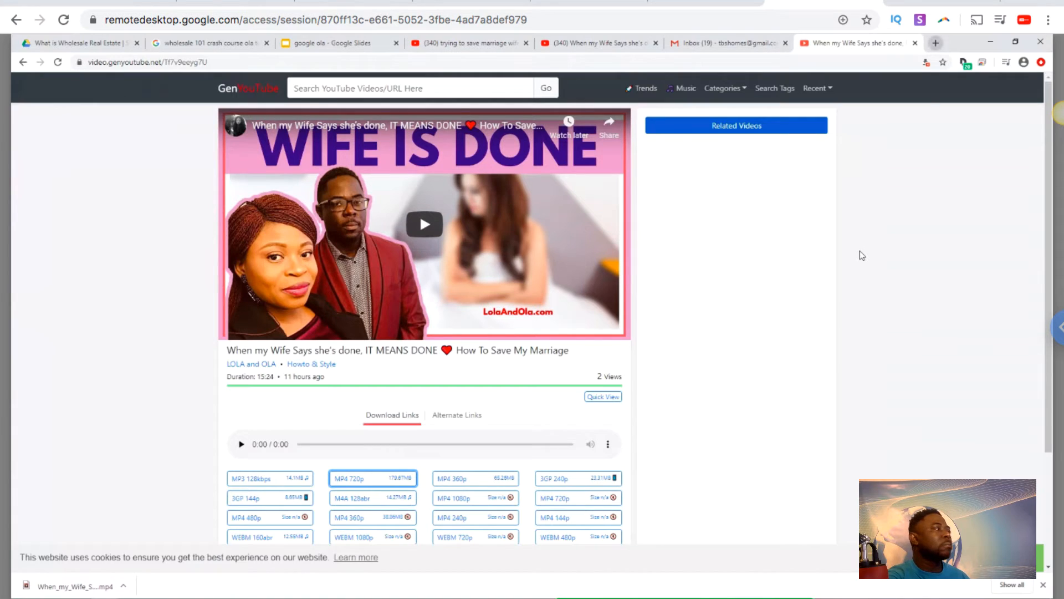
{"action": "key", "text": "ctrl+l"}
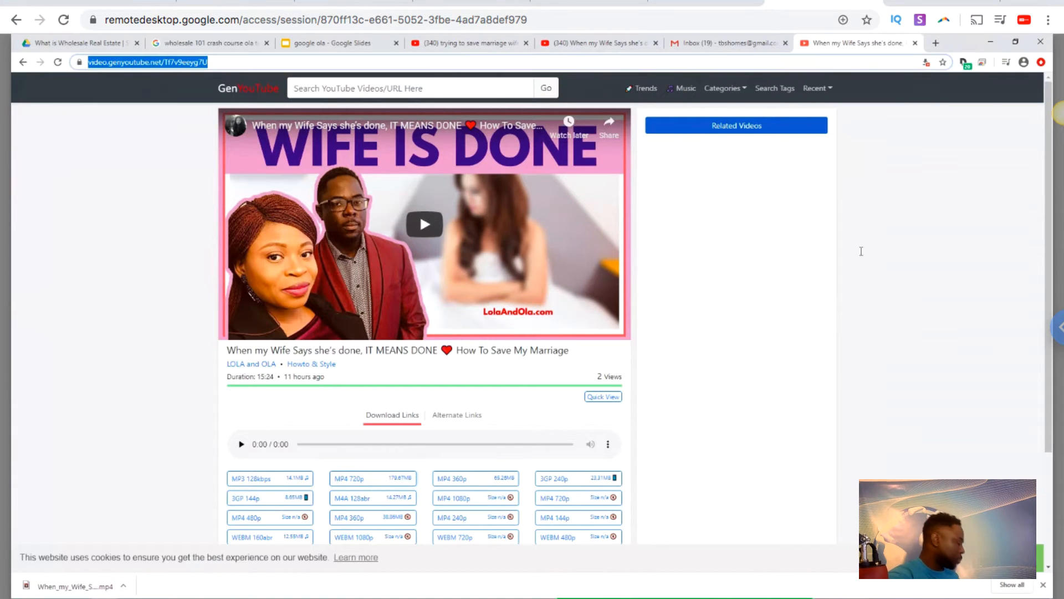
{"action": "type", "text": "wordcounttools.com"}
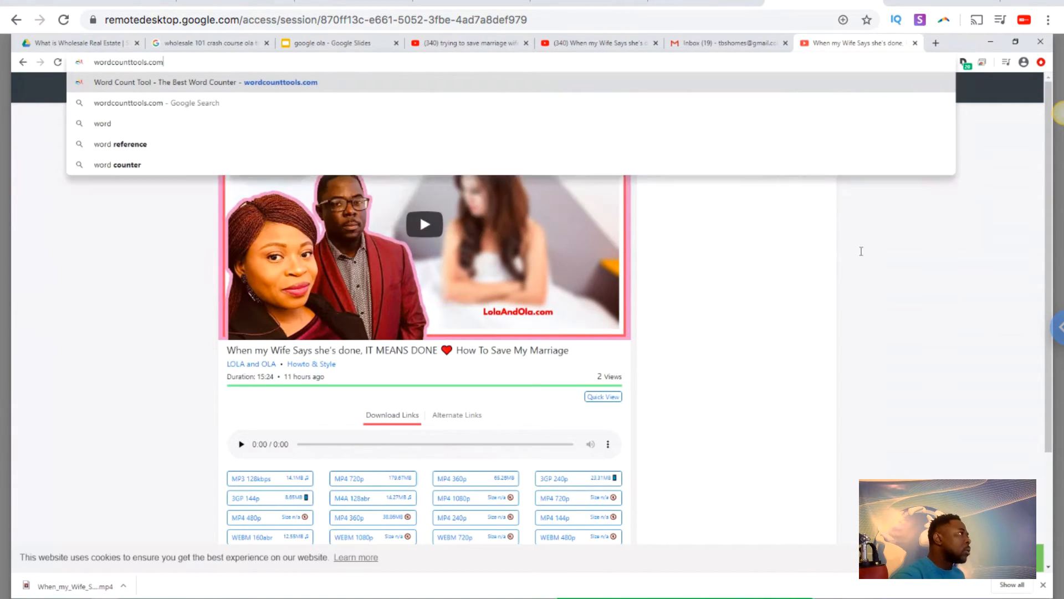
{"action": "key", "text": "Return"}
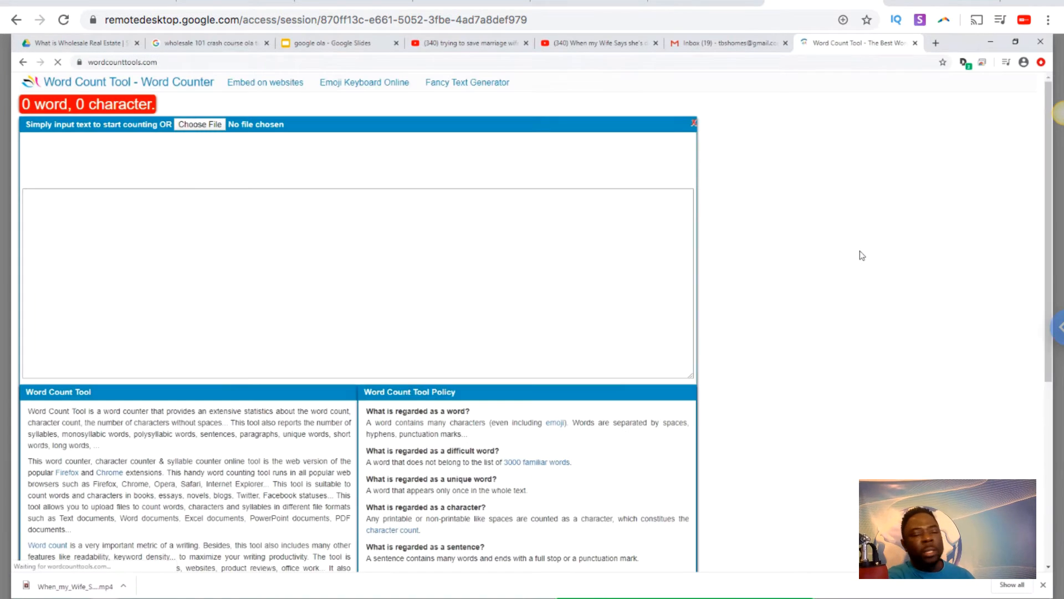
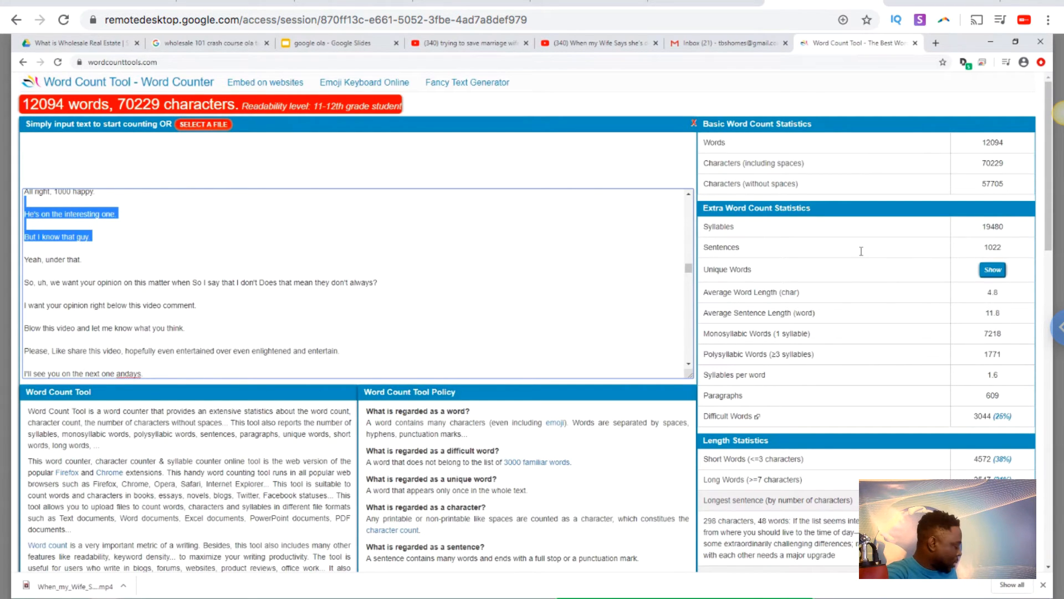
Clear all existing text from the word counter and paste in only the copied video transcript.
{"action": "key", "text": "ctrl+a"}
{"action": "key", "text": "ctrl+c"}
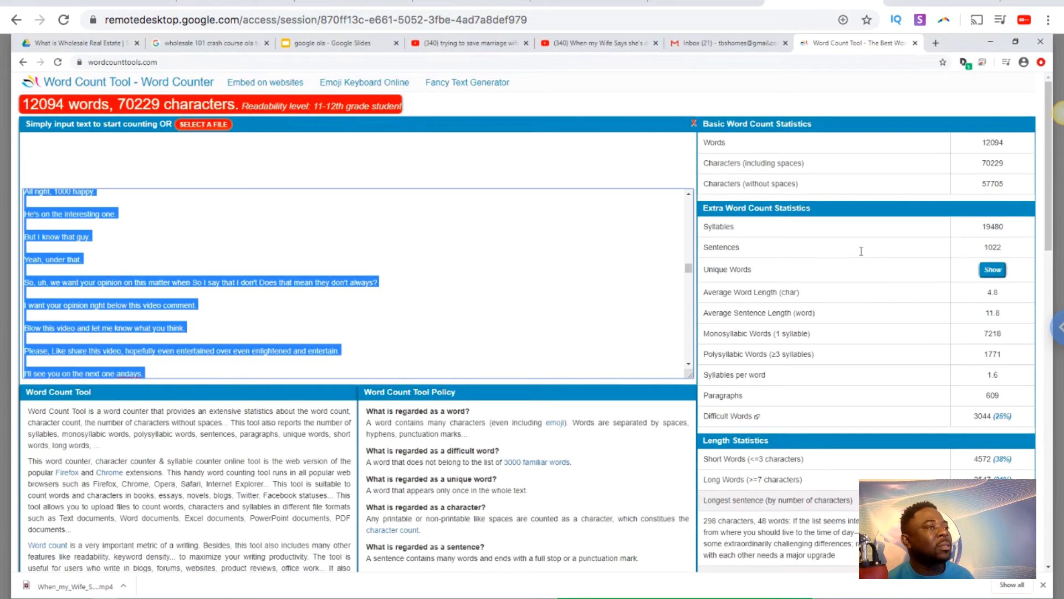
{"action": "key", "text": "BackSpace"}
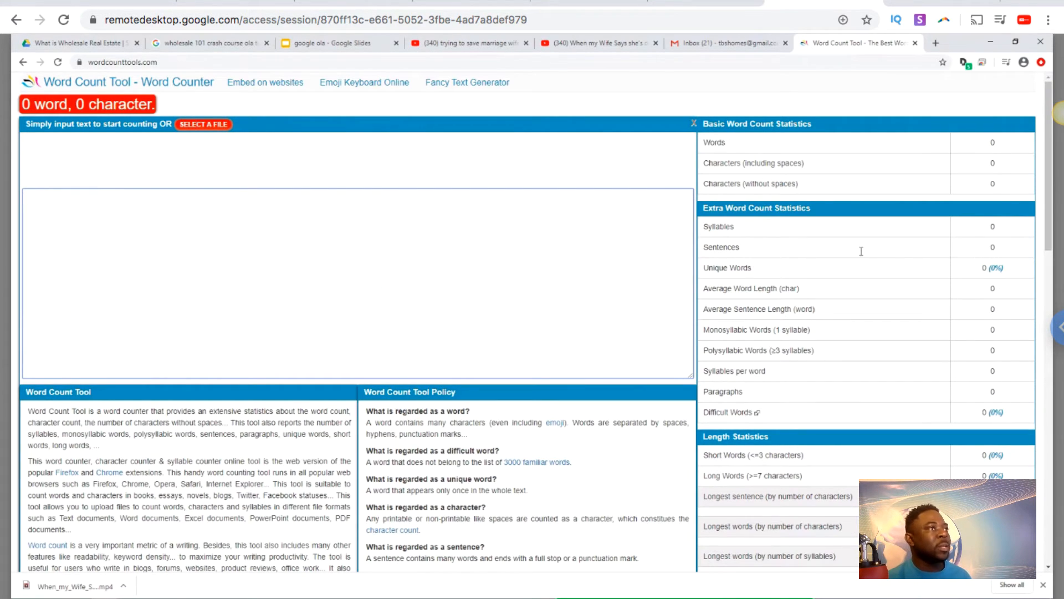
{"action": "key", "text": "ctrl+v"}
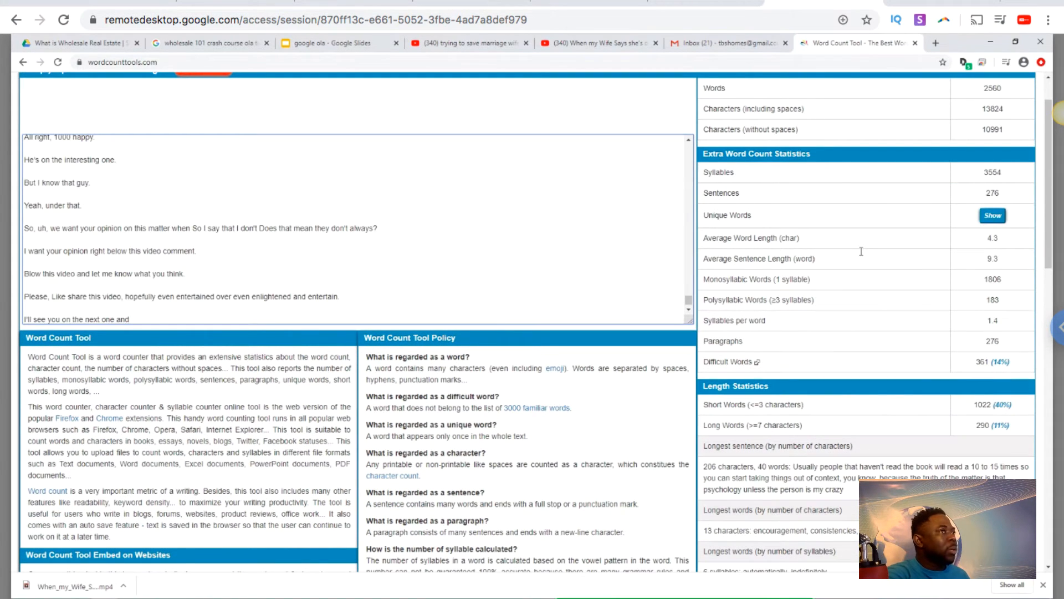
Examine the pasted transcript from its end back to the opening lines, checking how accurately the speech was transcribed.
{"action": "scroll", "coordinate": [862, 252], "scroll_direction": "up", "scroll_amount": 20}
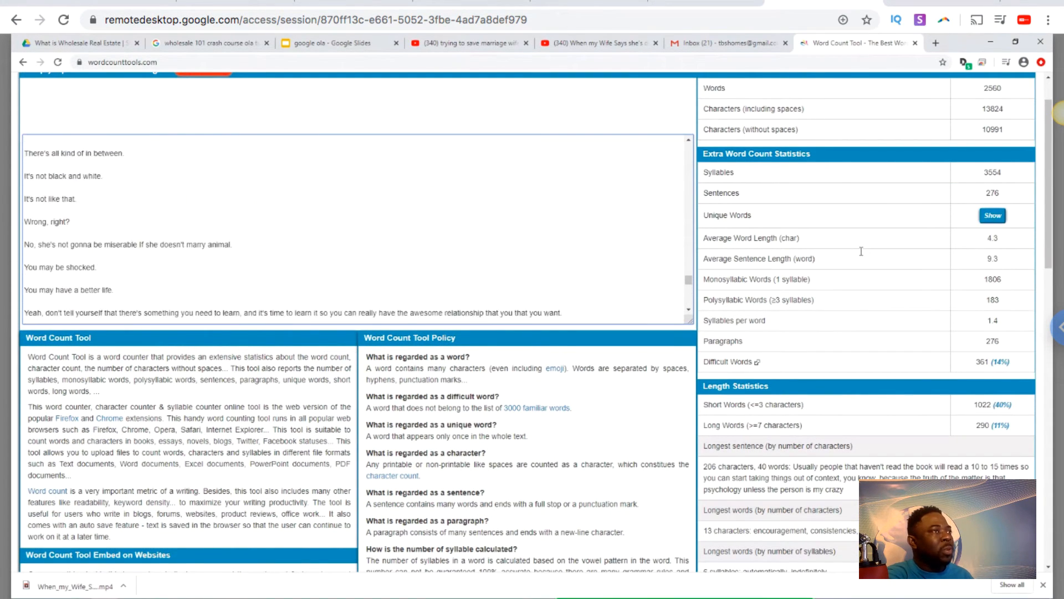
{"action": "scroll", "coordinate": [861, 251], "scroll_direction": "up", "scroll_amount": 20}
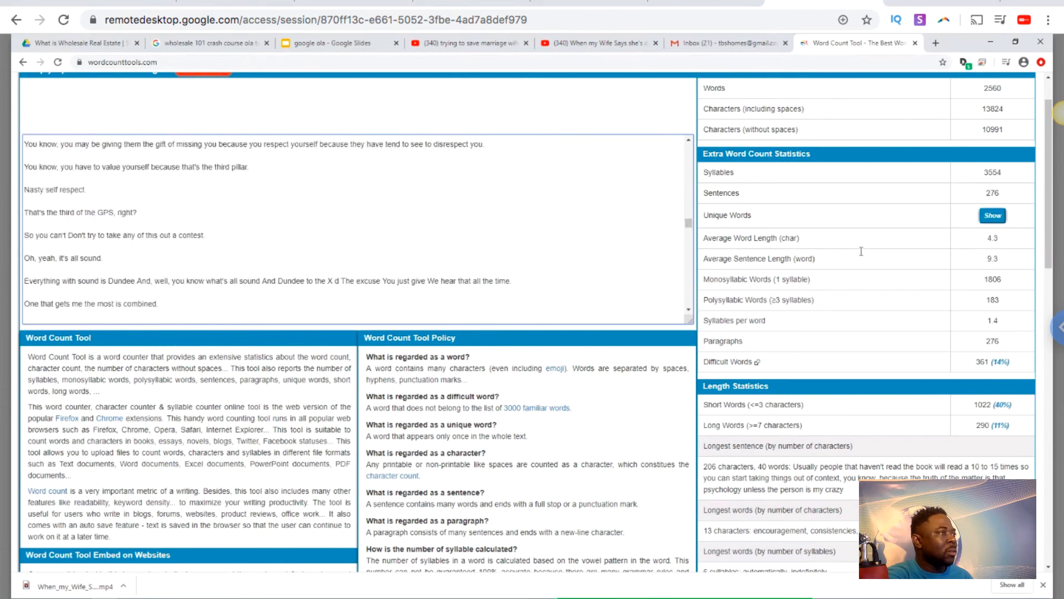
{"action": "scroll", "coordinate": [861, 251], "scroll_direction": "up", "scroll_amount": 20}
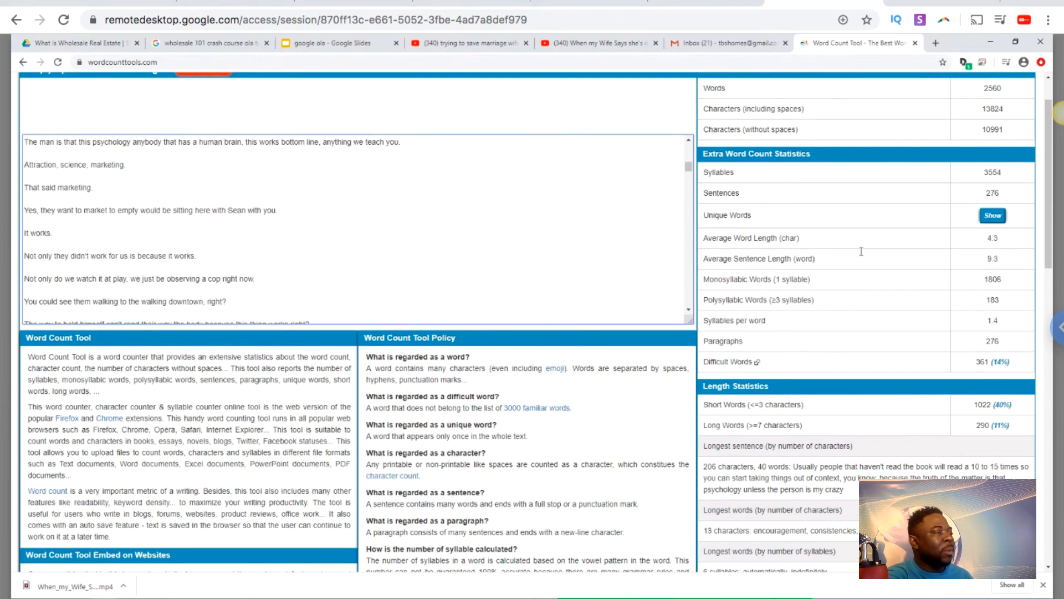
{"action": "scroll", "coordinate": [862, 251], "scroll_direction": "up", "scroll_amount": 6}
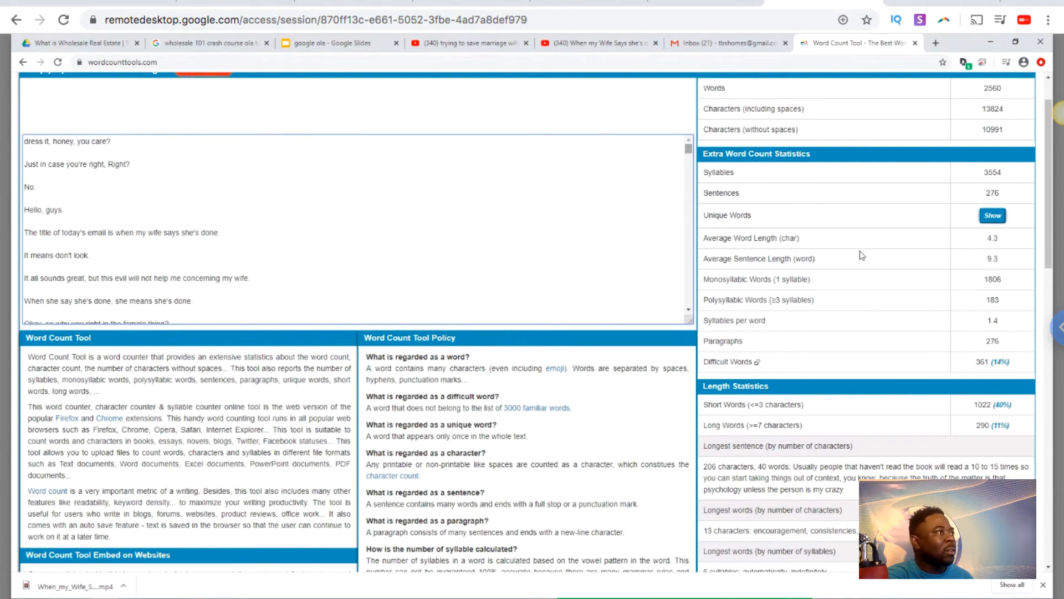
{"action": "mouse_move", "coordinate": [689, 149]}
{"action": "left_mouse_down"}
{"action": "mouse_move", "coordinate": [689, 176]}
{"action": "mouse_move", "coordinate": [689, 148]}
{"action": "left_mouse_up"}
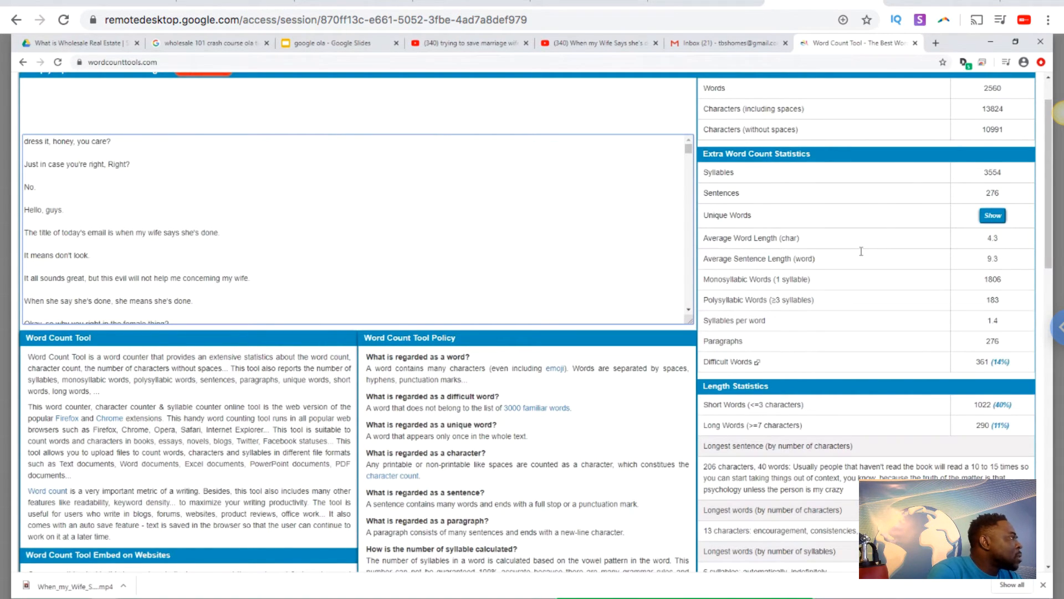
{"action": "mouse_move", "coordinate": [221, 233]}
{"action": "left_mouse_down"}
{"action": "mouse_move", "coordinate": [69, 216]}
{"action": "mouse_move", "coordinate": [24, 164]}
{"action": "left_mouse_up"}
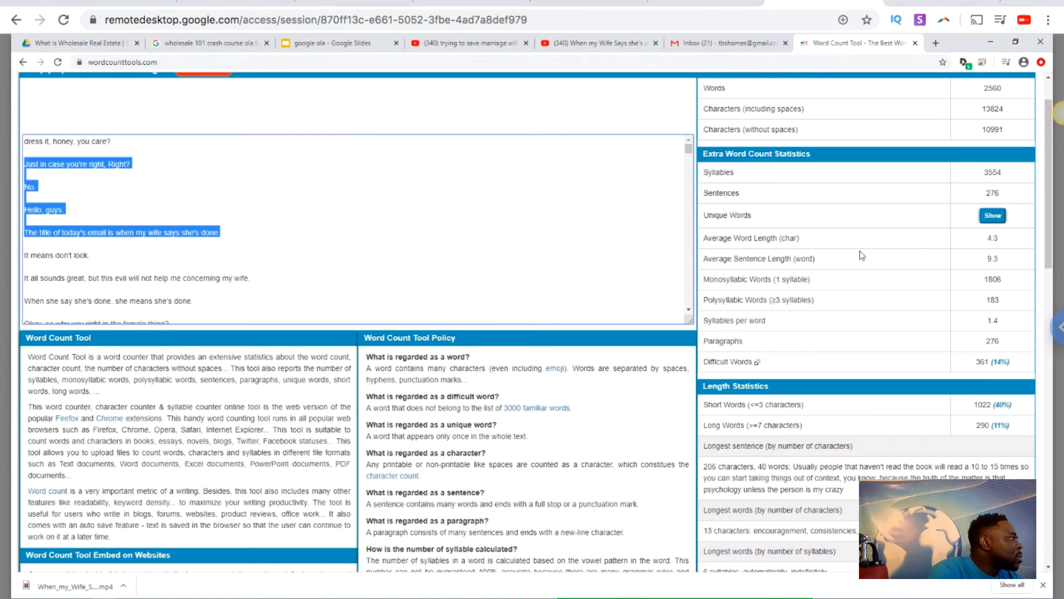
{"action": "left_click", "coordinate": [33, 165]}
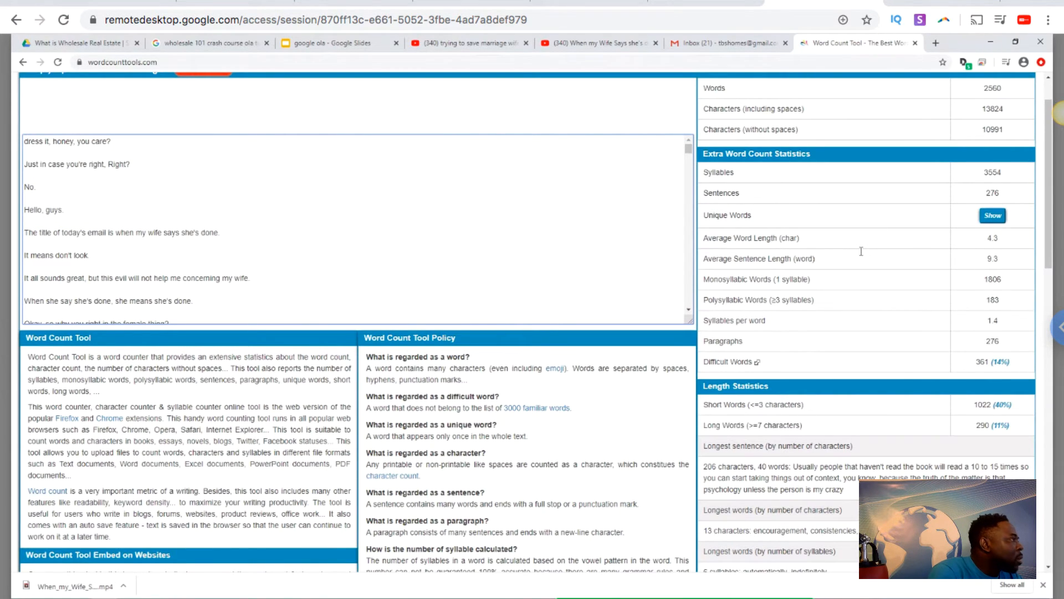
{"action": "scroll", "coordinate": [355, 228], "scroll_direction": "down", "scroll_amount": 3}
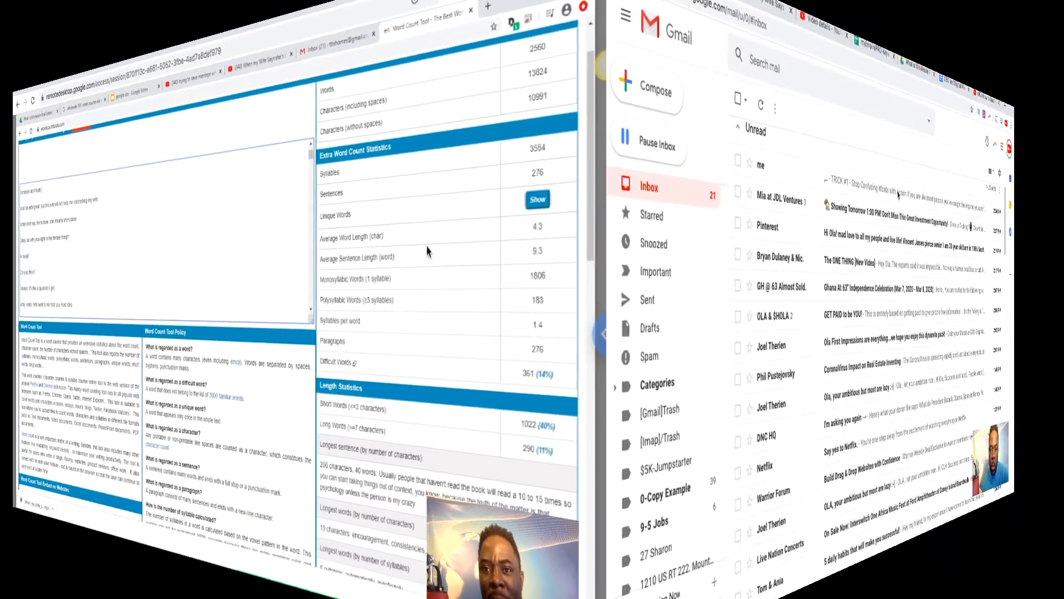
Open the self-sent Gmail message beginning "TRICK #1 - Stop Confusing Words with Action" and read through its tricks.
{"action": "left_click", "coordinate": [811, 182]}
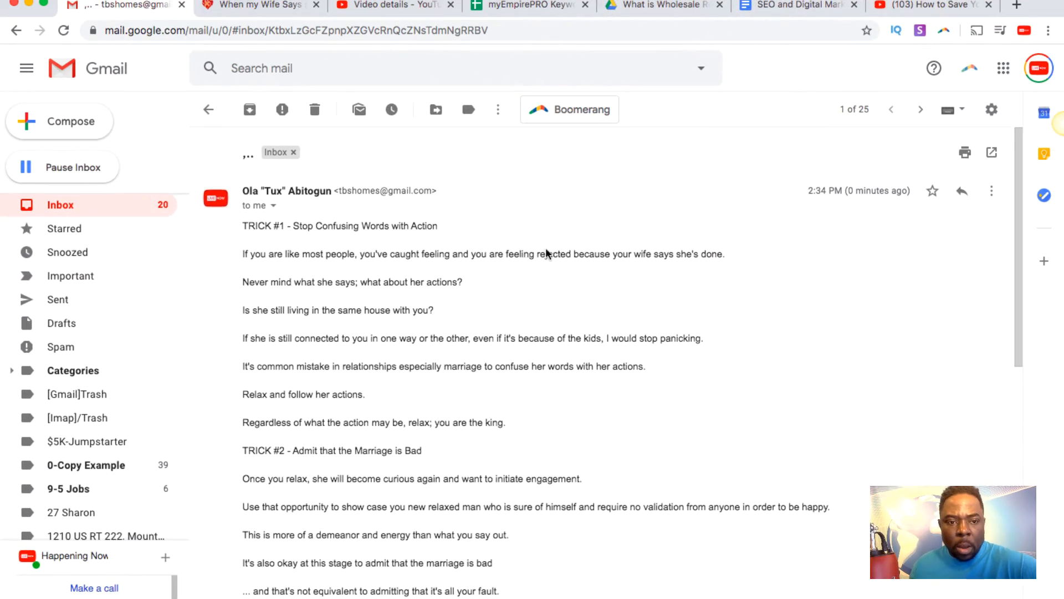
{"action": "scroll", "coordinate": [457, 261], "scroll_direction": "down", "scroll_amount": 3}
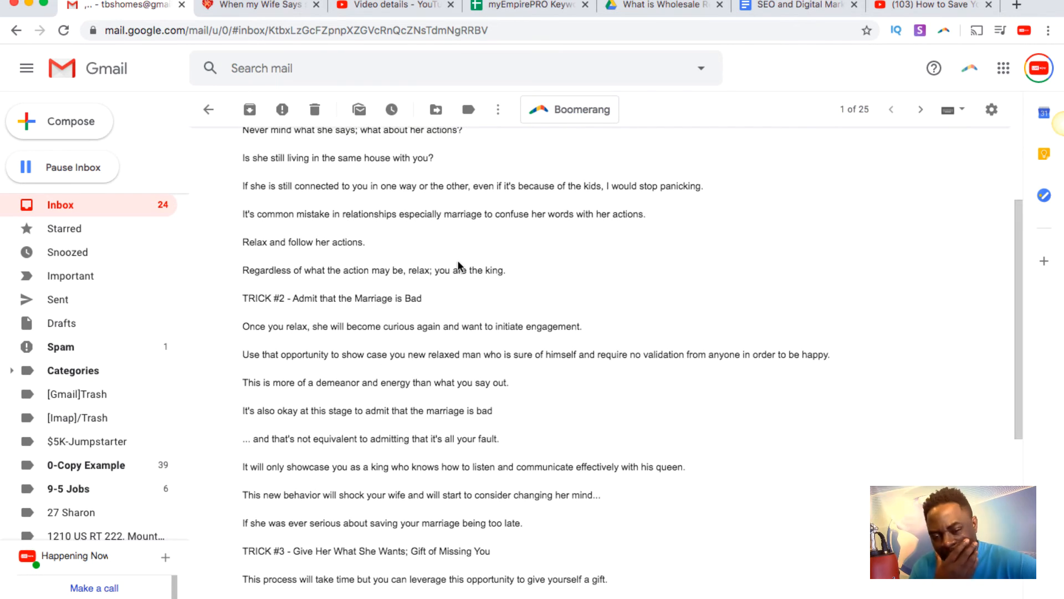
{"action": "scroll", "coordinate": [479, 348], "scroll_direction": "down", "scroll_amount": 1}
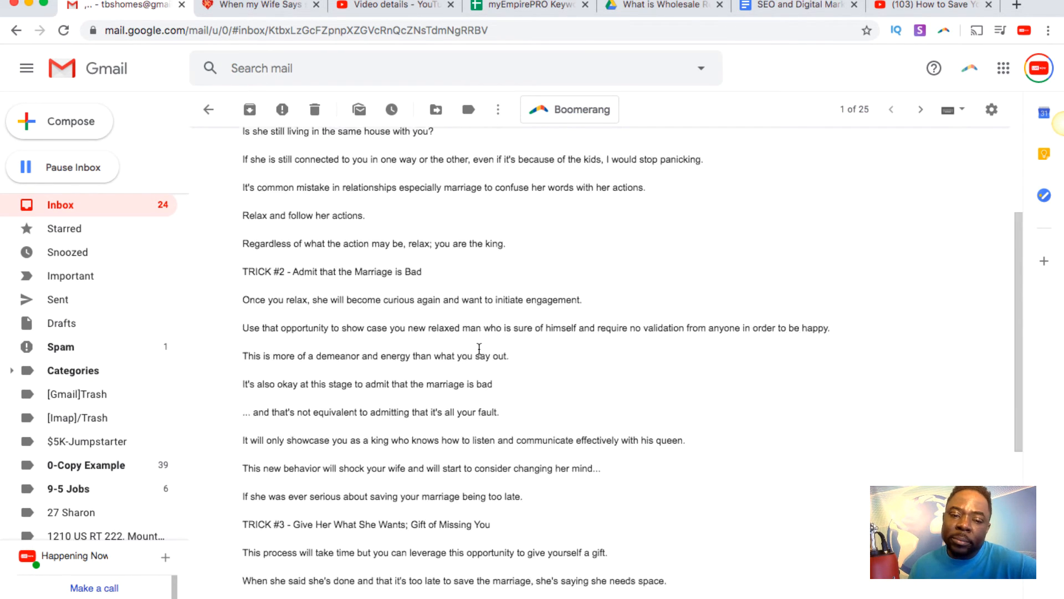
{"action": "scroll", "coordinate": [480, 348], "scroll_direction": "down", "scroll_amount": 7}
{"action": "scroll", "coordinate": [478, 347], "scroll_direction": "up", "scroll_amount": 10}
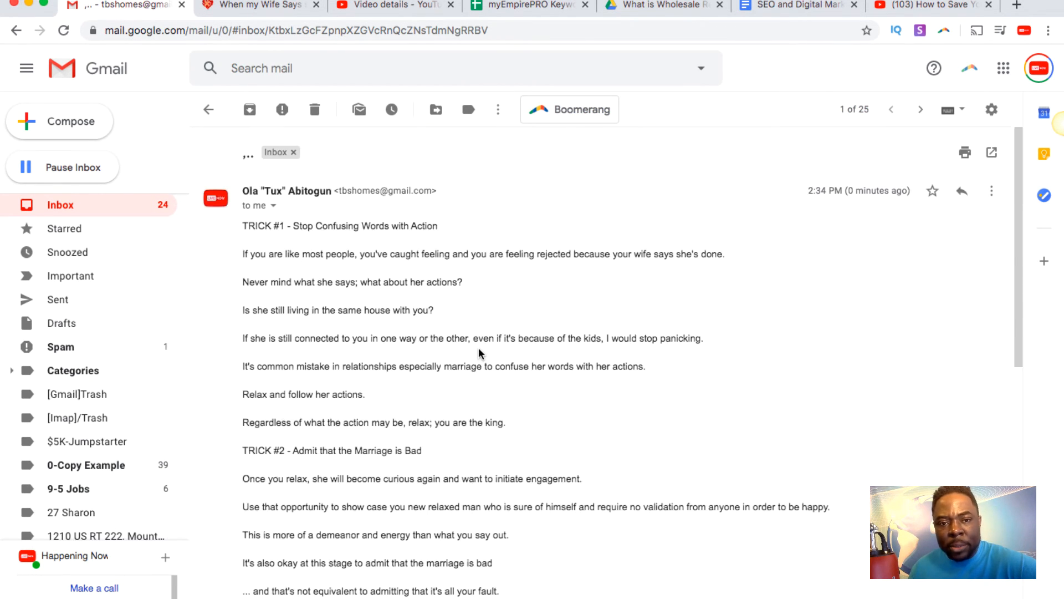
Copy the email's whole body, from the "TRICK #1" heading through the last line of the "BONUS TRICK" section.
{"action": "left_click_drag", "start_coordinate": [240, 227], "coordinate": [364, 321]}
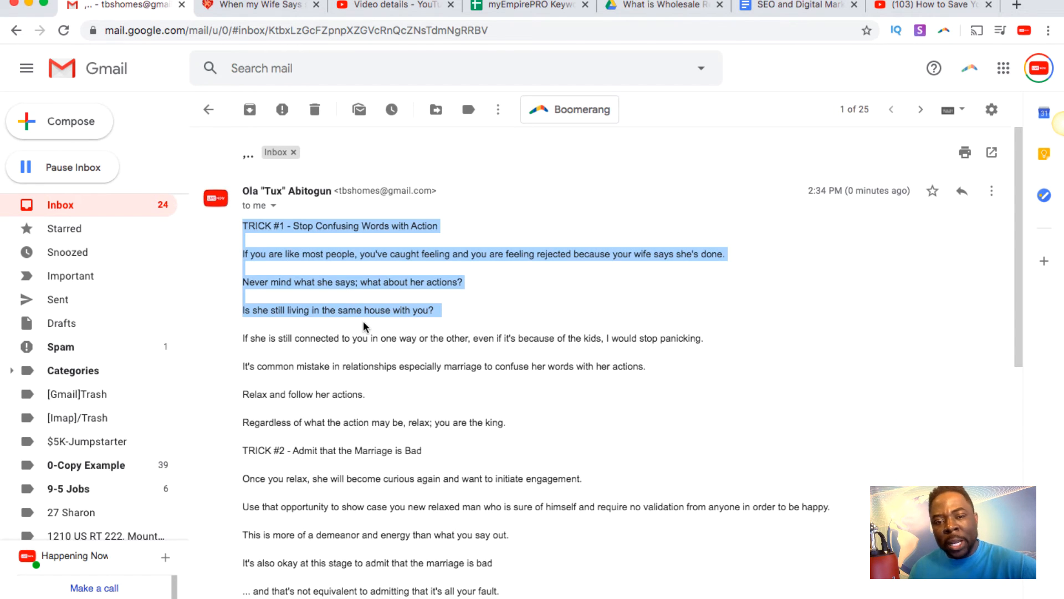
{"action": "scroll", "coordinate": [364, 320], "scroll_direction": "down", "scroll_amount": 7}
{"action": "left_click", "coordinate": [709, 487], "text": "shift"}
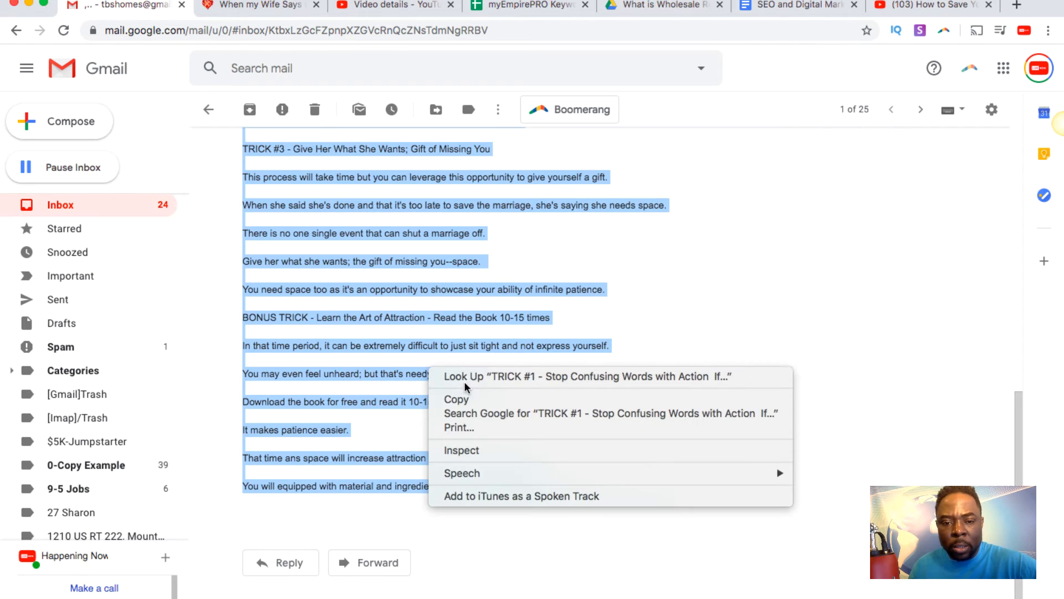
{"action": "right_click", "coordinate": [428, 367]}
{"action": "left_click", "coordinate": [474, 400]}
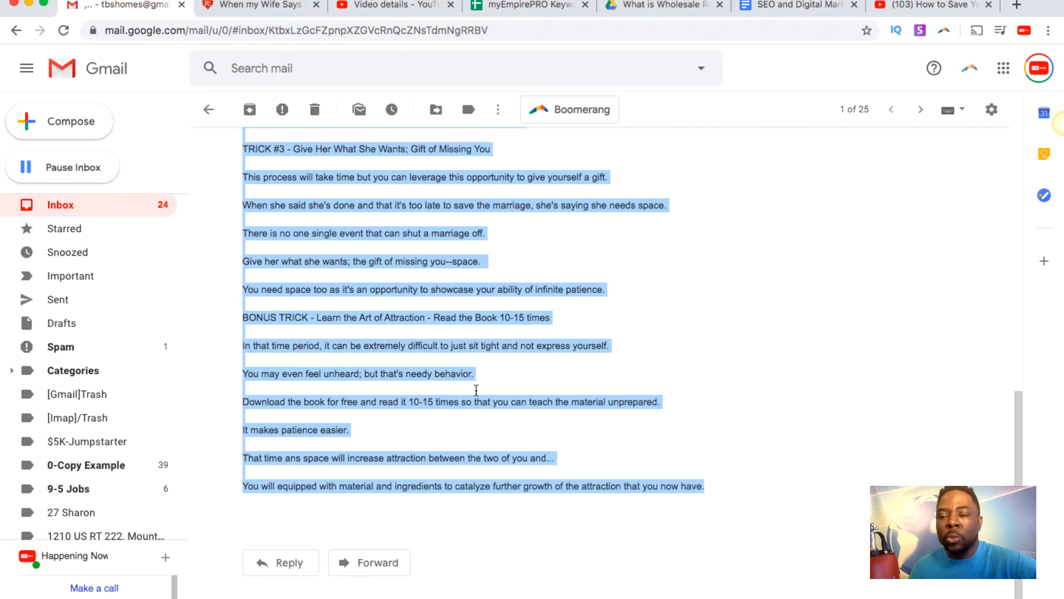
{"action": "right_click", "coordinate": [376, 295]}
{"action": "left_click", "coordinate": [403, 322]}
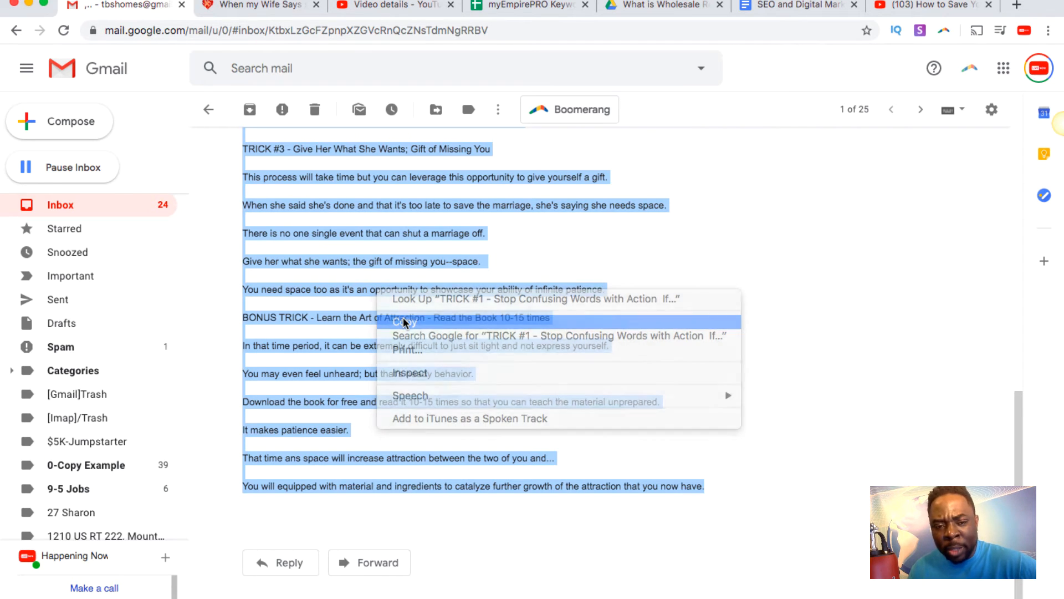
Switch to the WordPress post editor in Firefox and paste the copied tricks into a new paragraph block below the couple photo.
{"action": "key", "text": "super+Tab"}
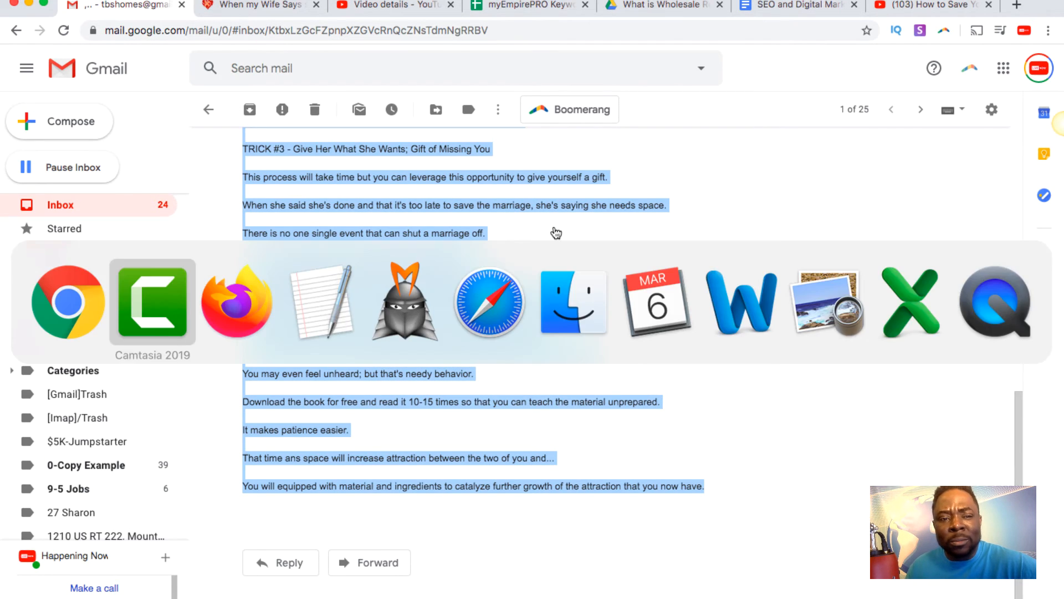
{"action": "key", "text": "super+Tab"}
{"action": "key", "text": "super+Tab"}
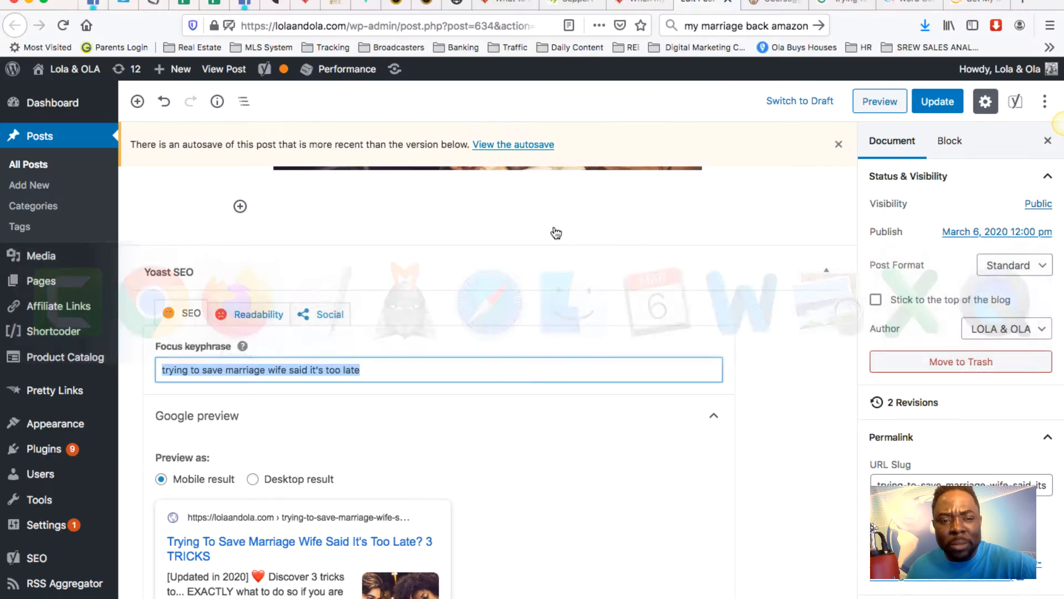
{"action": "scroll", "coordinate": [541, 376], "scroll_direction": "up", "scroll_amount": 8}
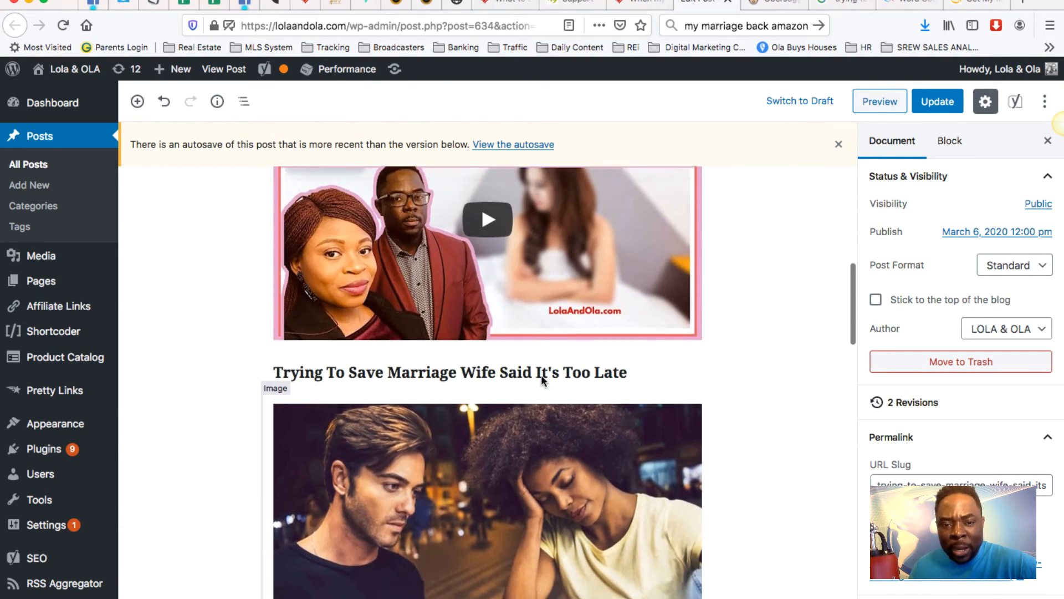
{"action": "scroll", "coordinate": [541, 375], "scroll_direction": "down", "scroll_amount": 5}
{"action": "scroll", "coordinate": [541, 380], "scroll_direction": "up", "scroll_amount": 4}
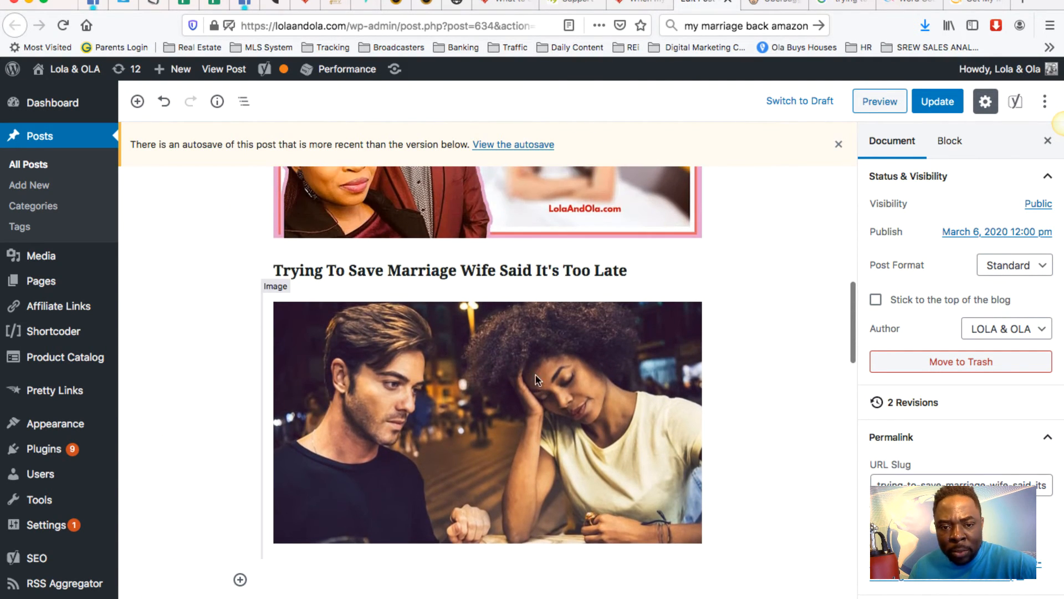
{"action": "left_click", "coordinate": [502, 270]}
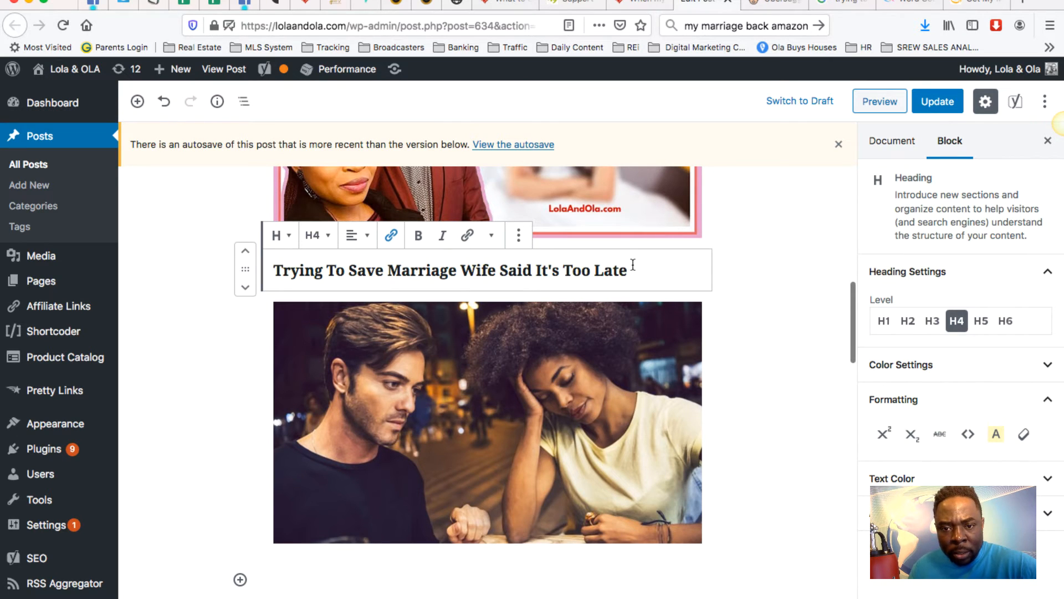
{"action": "scroll", "coordinate": [552, 411], "scroll_direction": "down", "scroll_amount": 3}
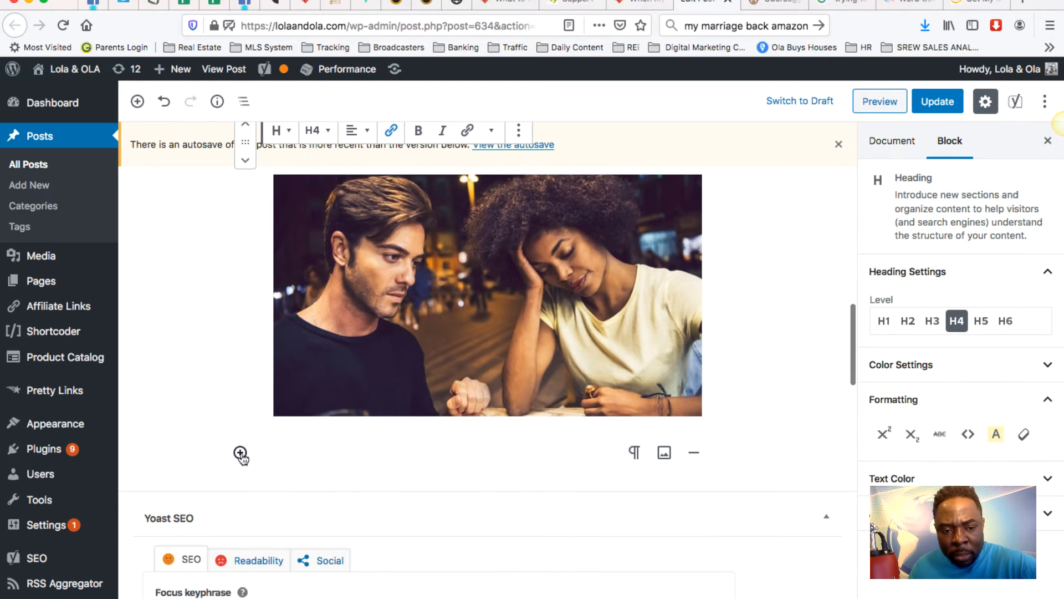
{"action": "left_click", "coordinate": [240, 453]}
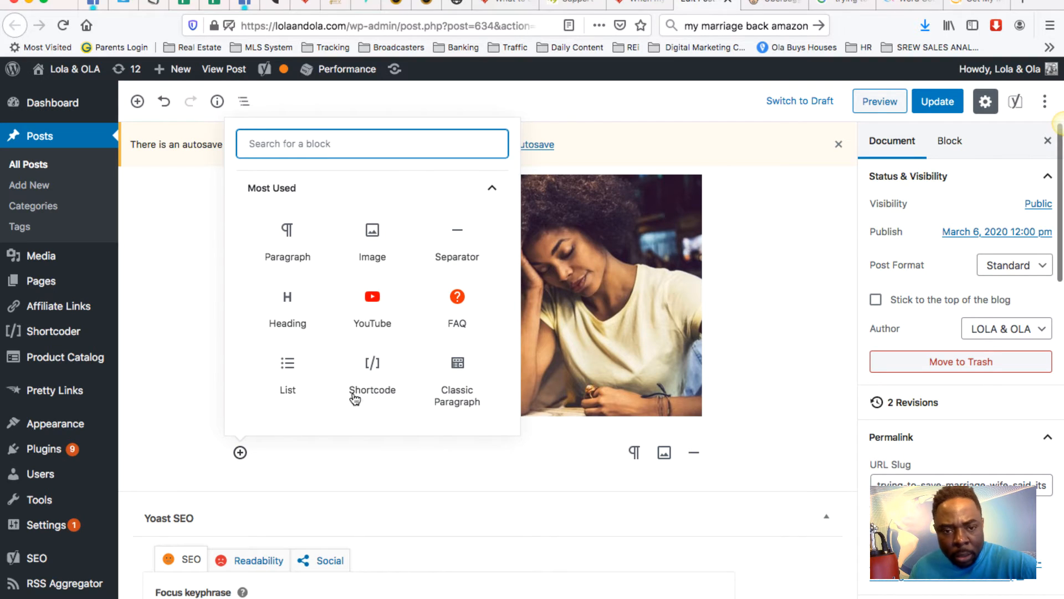
{"action": "left_click", "coordinate": [297, 264]}
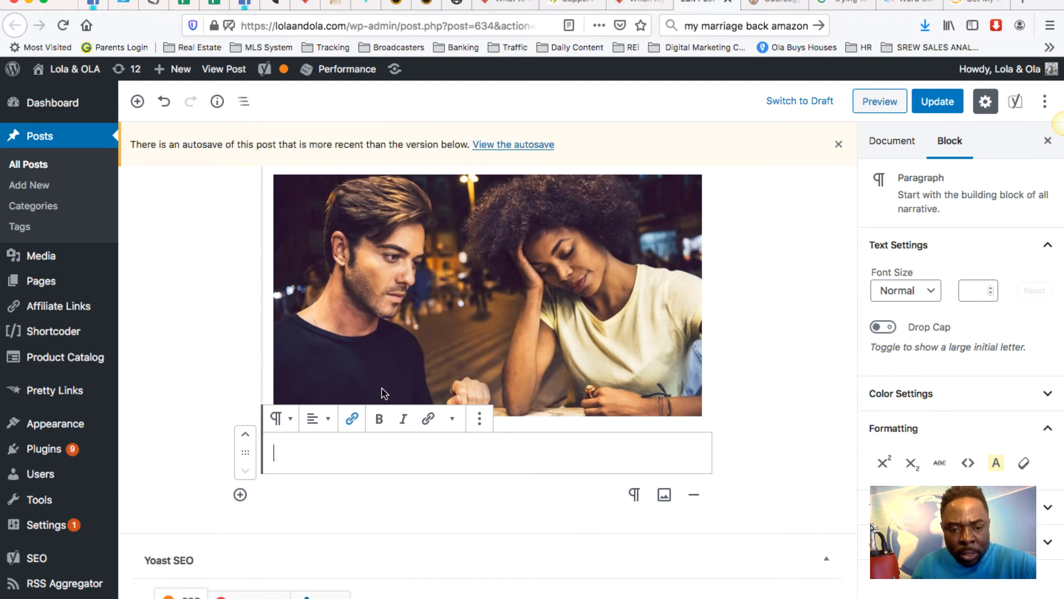
{"action": "key", "text": "super+v"}
Review the pasted text in the post from its closing lines back up to the TRICK #1 line.
{"action": "scroll", "coordinate": [405, 481], "scroll_direction": "down", "scroll_amount": 1}
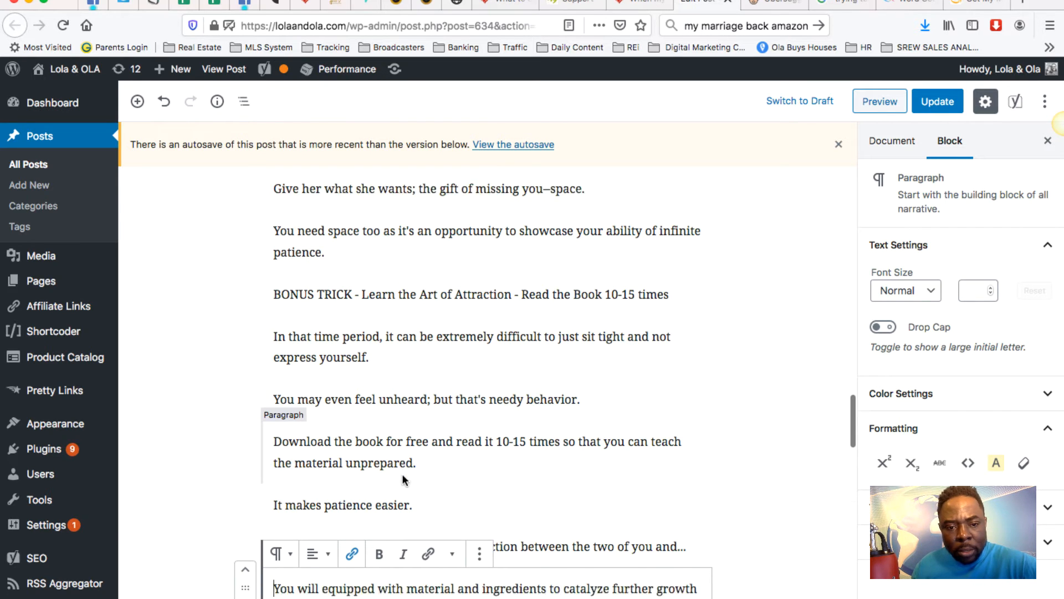
{"action": "scroll", "coordinate": [404, 477], "scroll_direction": "down", "scroll_amount": 5}
{"action": "scroll", "coordinate": [399, 473], "scroll_direction": "up", "scroll_amount": 10}
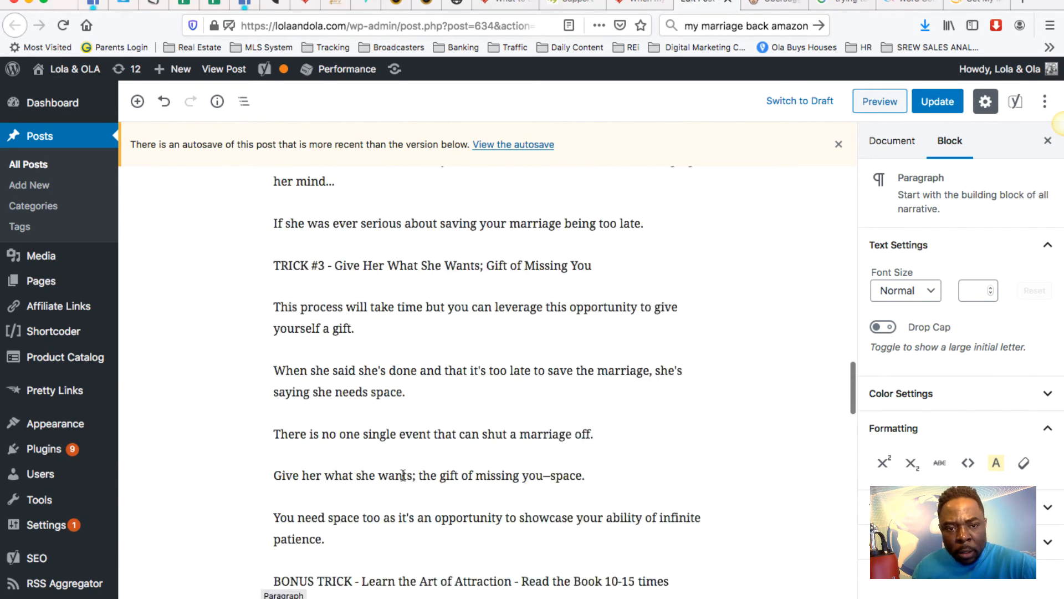
{"action": "scroll", "coordinate": [403, 475], "scroll_direction": "up", "scroll_amount": 14}
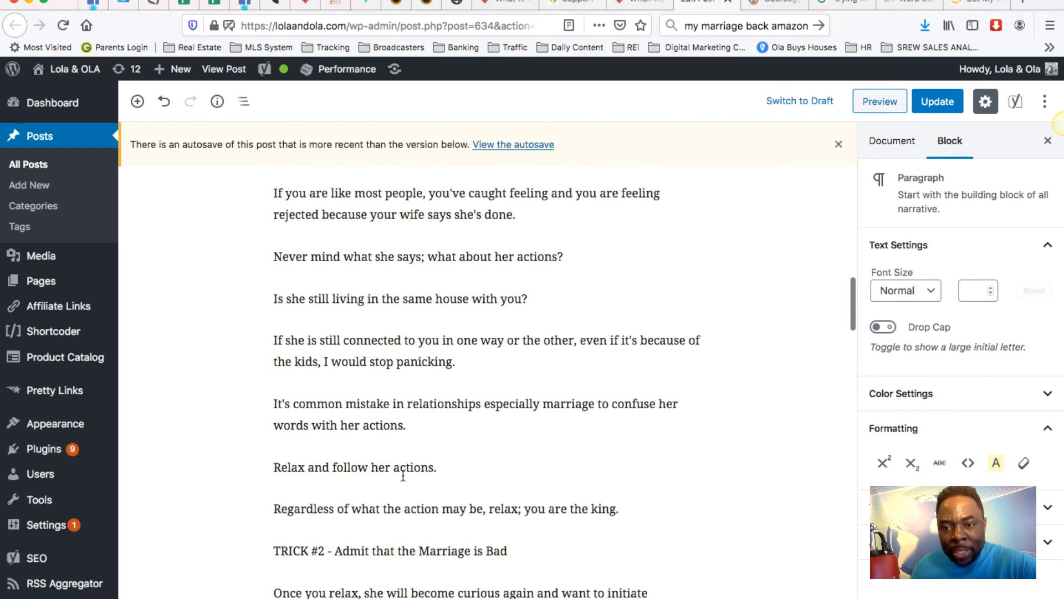
{"action": "scroll", "coordinate": [403, 476], "scroll_direction": "up", "scroll_amount": 4}
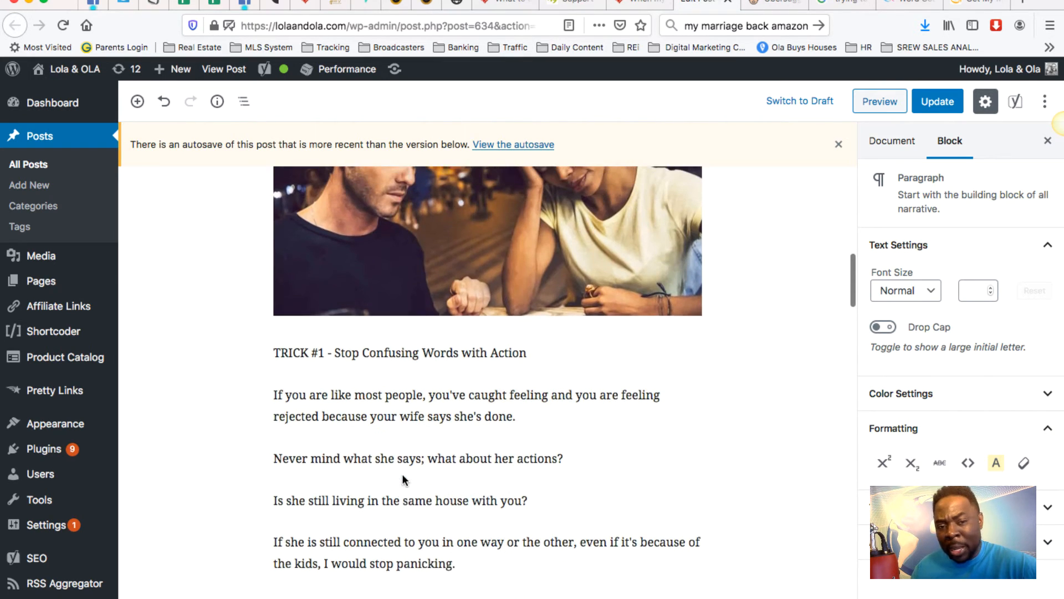
{"action": "scroll", "coordinate": [403, 481], "scroll_direction": "up", "scroll_amount": 1}
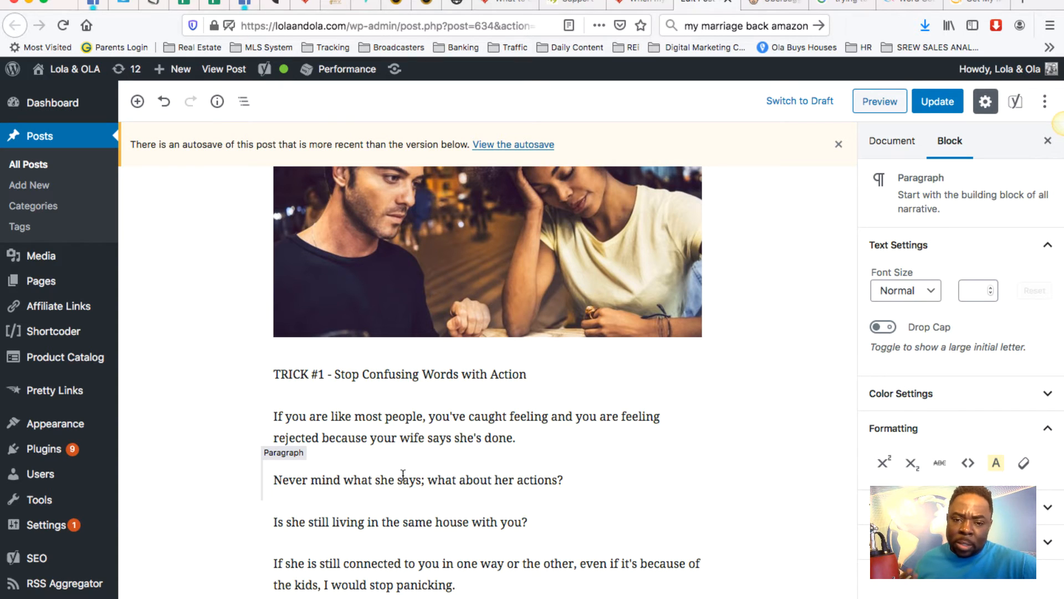
Examine the Yoast SEO analysis of the post, including the snippet fields, keyphrase density and text length results.
{"action": "scroll", "coordinate": [530, 525], "scroll_direction": "down", "scroll_amount": 2}
{"action": "scroll", "coordinate": [530, 523], "scroll_direction": "down", "scroll_amount": 20}
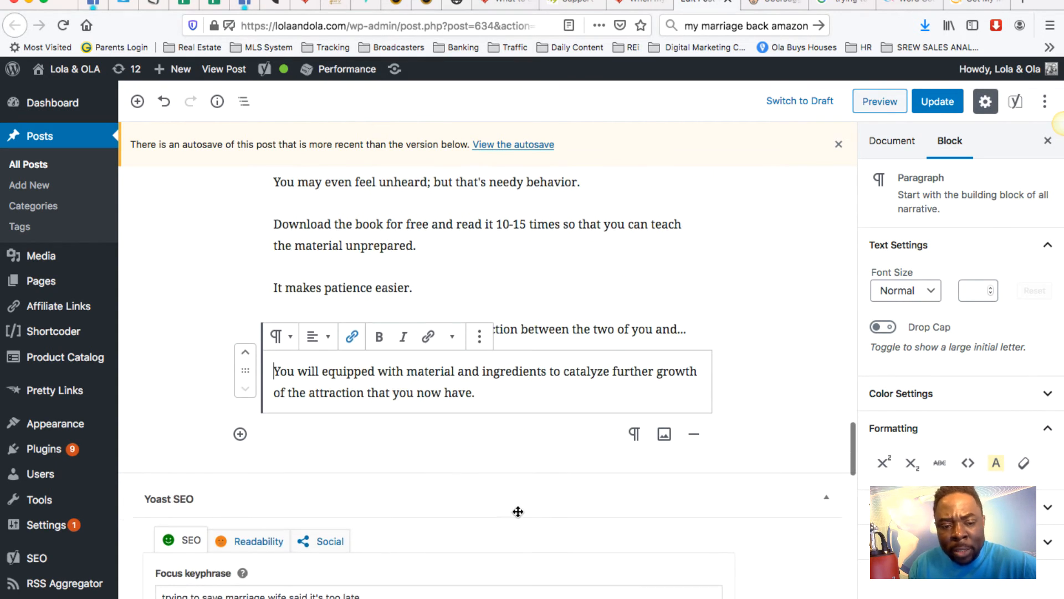
{"action": "scroll", "coordinate": [470, 467], "scroll_direction": "down", "scroll_amount": 5}
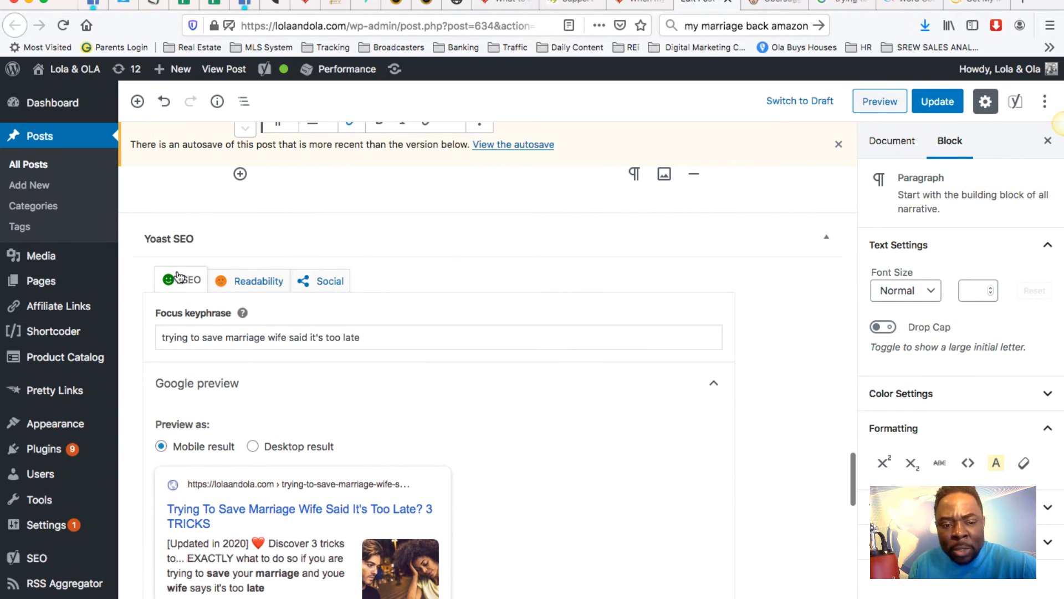
{"action": "scroll", "coordinate": [271, 353], "scroll_direction": "down", "scroll_amount": 15}
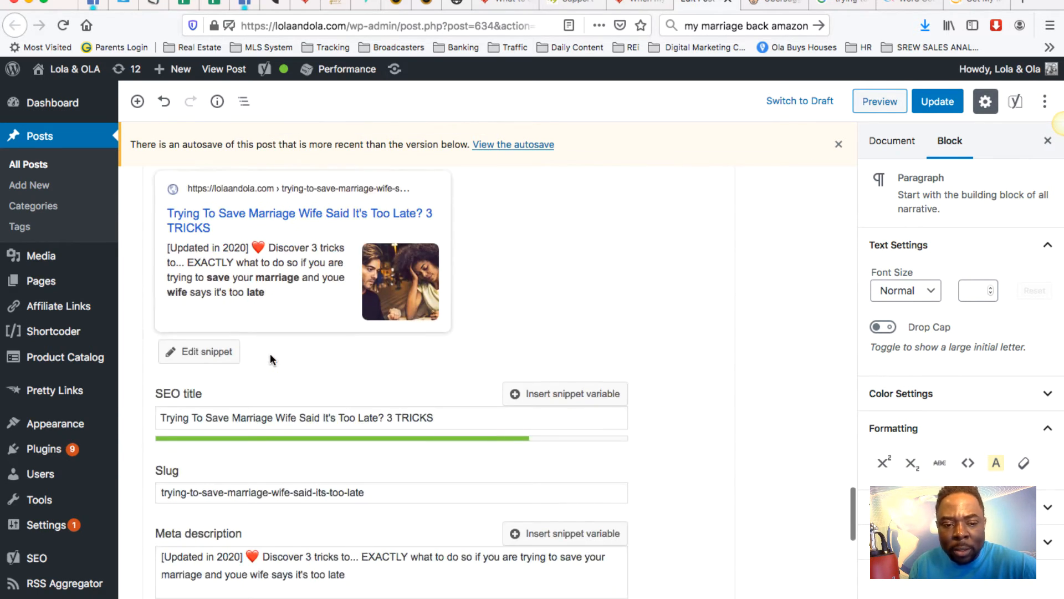
{"action": "scroll", "coordinate": [273, 398], "scroll_direction": "down", "scroll_amount": 3}
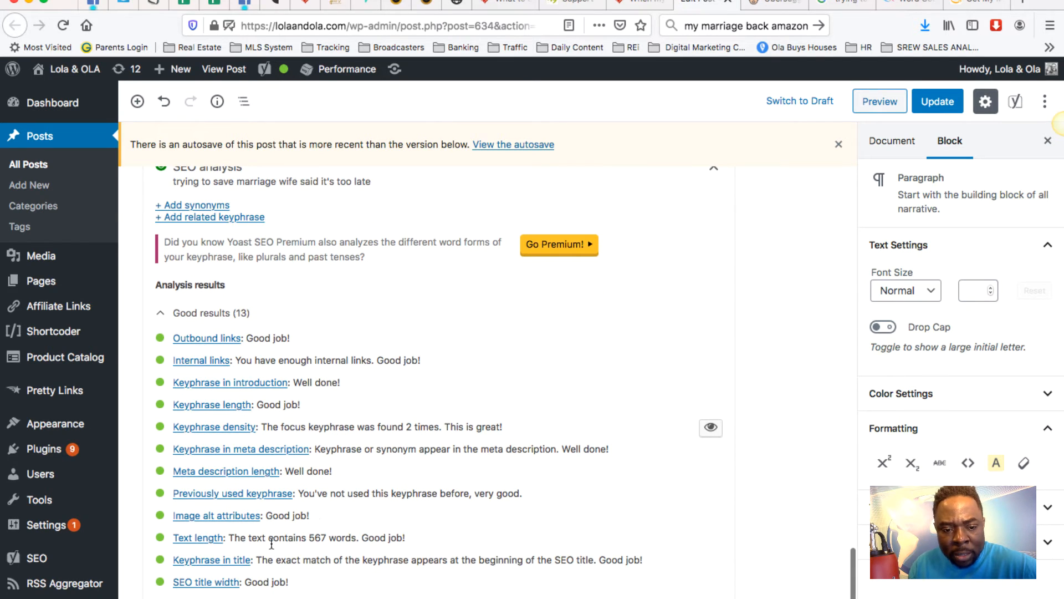
{"action": "scroll", "coordinate": [332, 542], "scroll_direction": "up", "scroll_amount": 15}
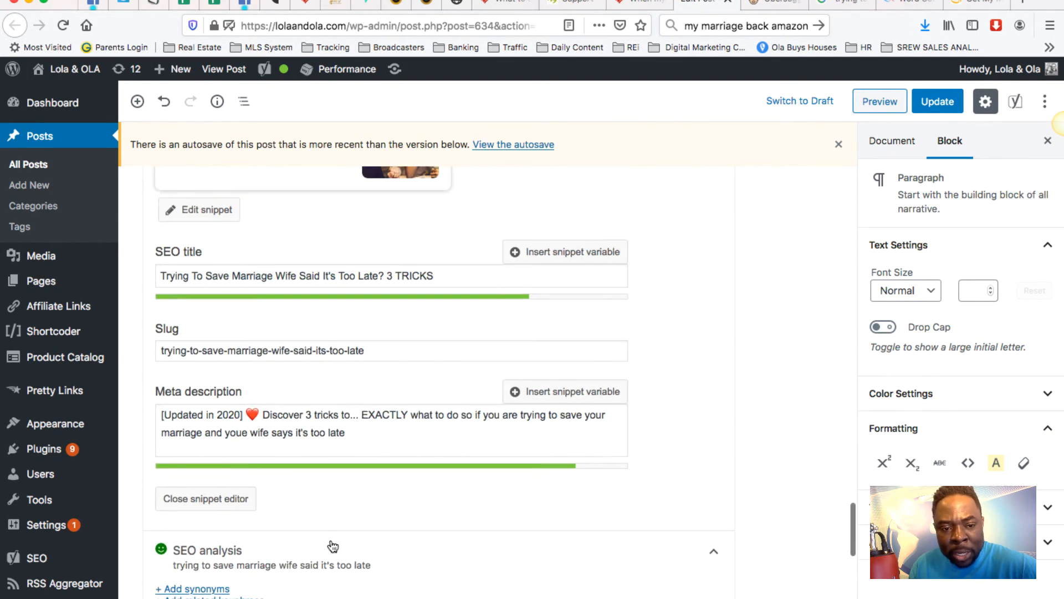
Open the Yoast readability analysis and read its problems and suggested improvements.
{"action": "scroll", "coordinate": [333, 547], "scroll_direction": "up", "scroll_amount": 6}
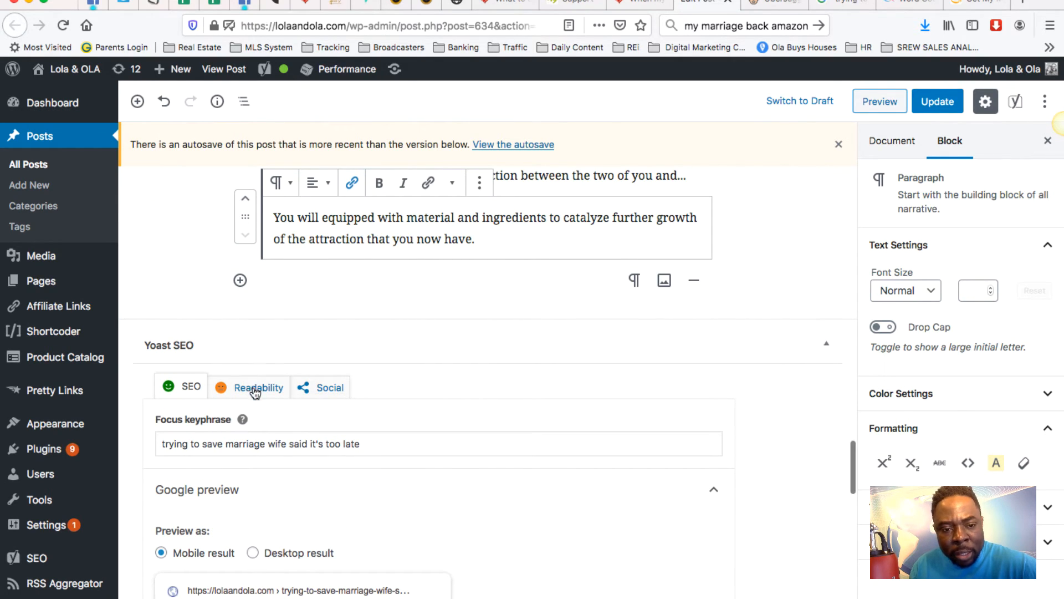
{"action": "mouse_move", "coordinate": [285, 73]}
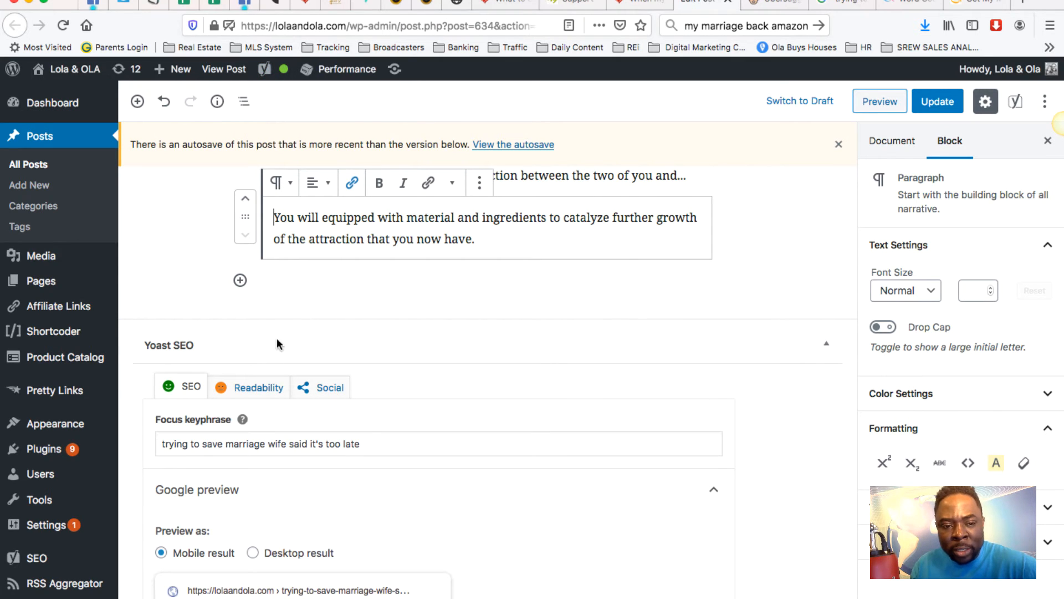
{"action": "left_click", "coordinate": [257, 388]}
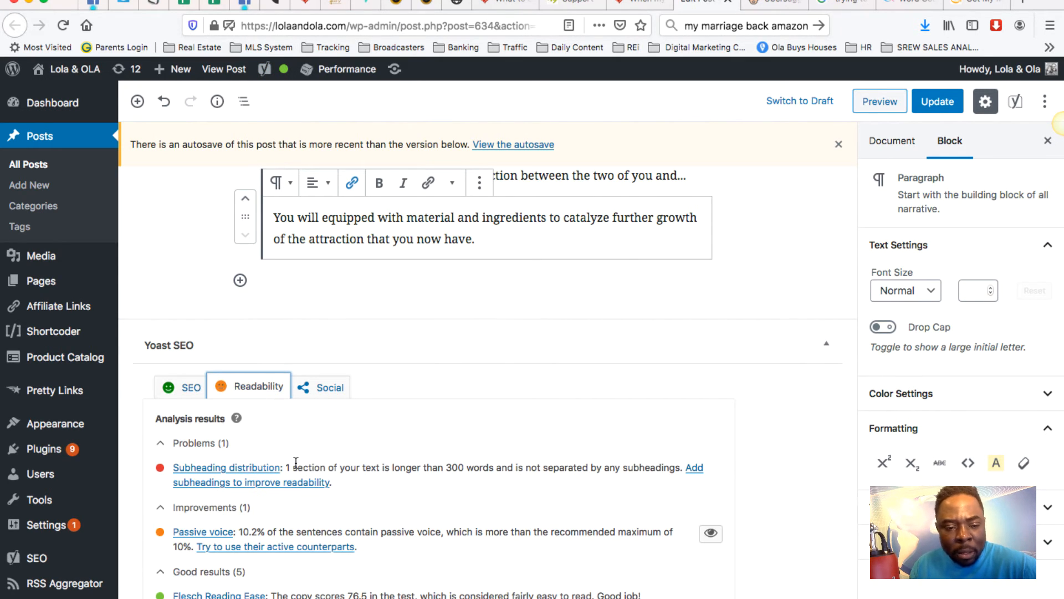
{"action": "scroll", "coordinate": [295, 466], "scroll_direction": "down", "scroll_amount": 3}
{"action": "scroll", "coordinate": [295, 467], "scroll_direction": "up", "scroll_amount": 1}
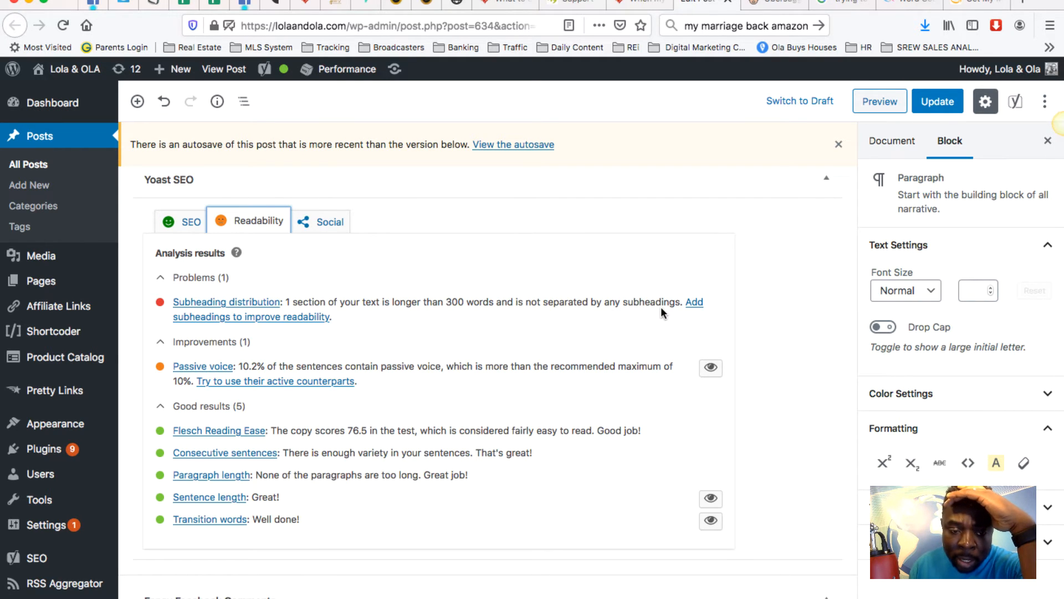
Transform the "TRICK #1 - Stop Confusing Words with Action" paragraph into an H2 heading.
{"action": "scroll", "coordinate": [524, 328], "scroll_direction": "up", "scroll_amount": 10}
{"action": "scroll", "coordinate": [524, 332], "scroll_direction": "up", "scroll_amount": 10}
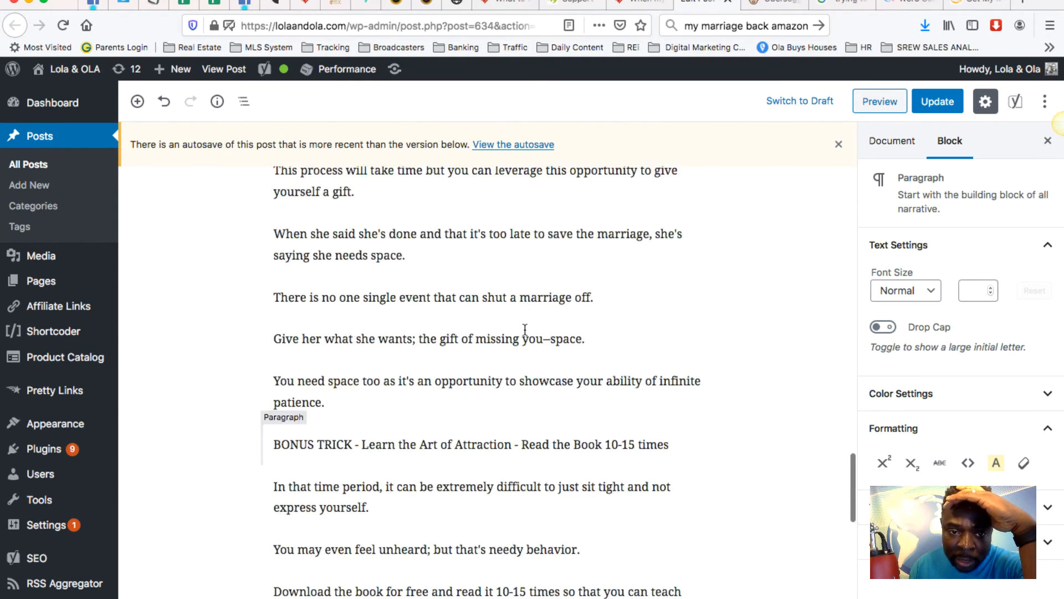
{"action": "scroll", "coordinate": [525, 330], "scroll_direction": "up", "scroll_amount": 10}
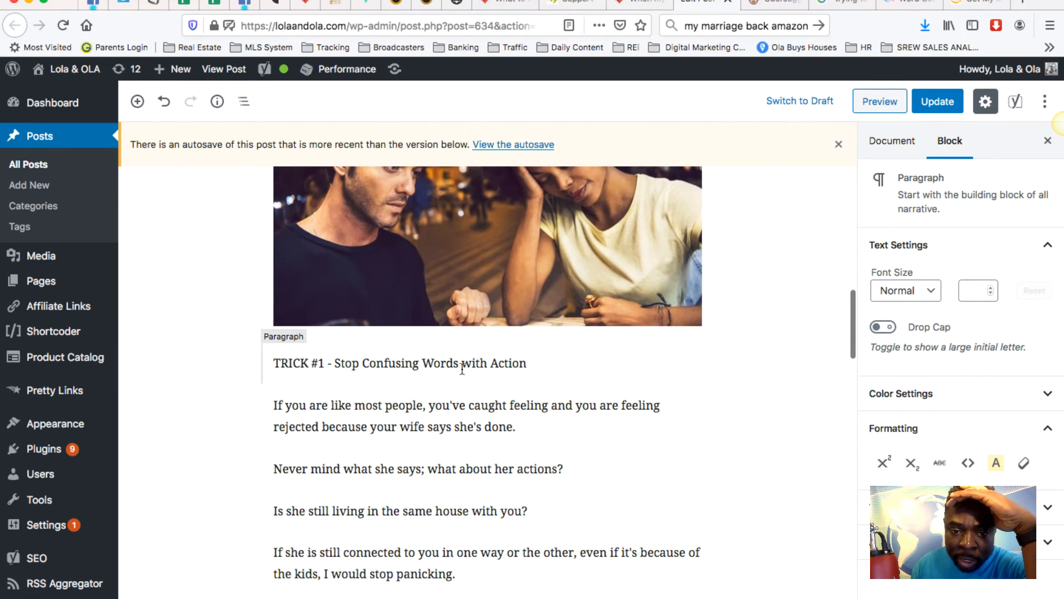
{"action": "left_click", "coordinate": [520, 363]}
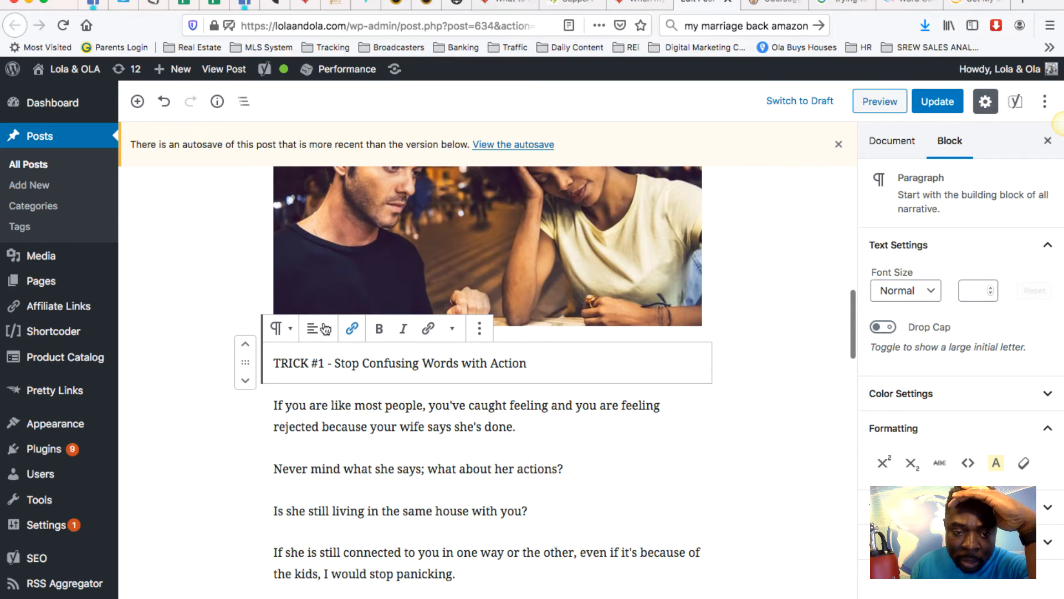
{"action": "left_click", "coordinate": [282, 329]}
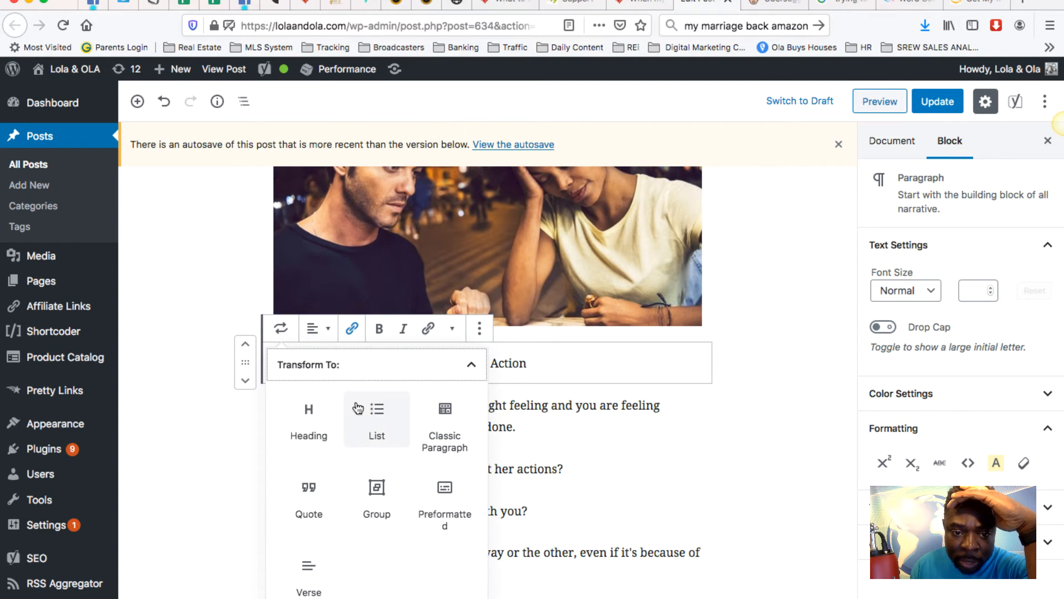
{"action": "left_click", "coordinate": [308, 419]}
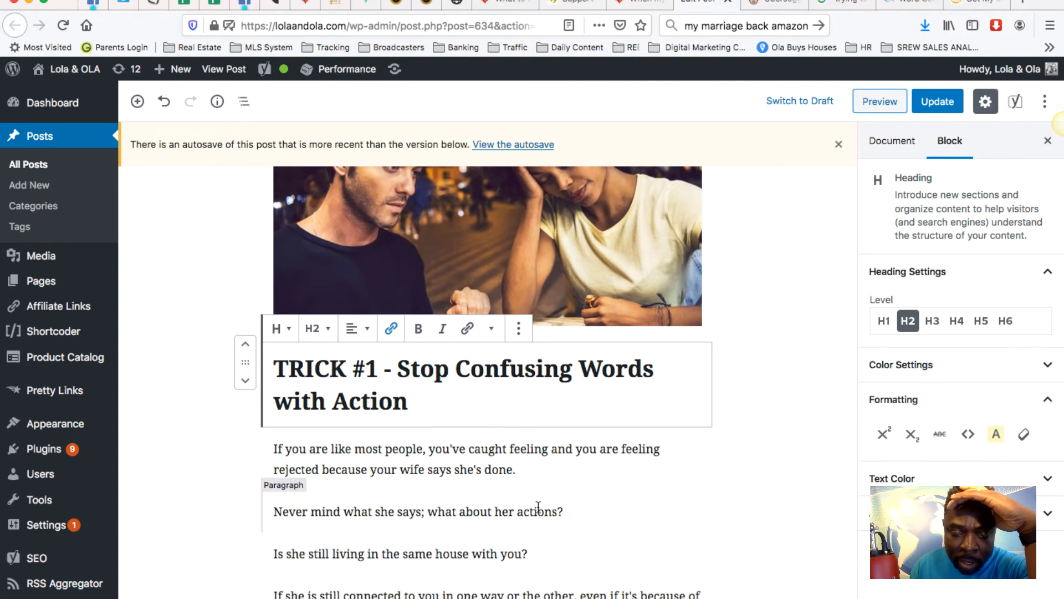
Transform the "TRICK #2 - Admit that the Marriage is Bad" paragraph into an H2 heading.
{"action": "scroll", "coordinate": [538, 507], "scroll_direction": "down", "scroll_amount": 5}
{"action": "scroll", "coordinate": [537, 507], "scroll_direction": "down", "scroll_amount": 2}
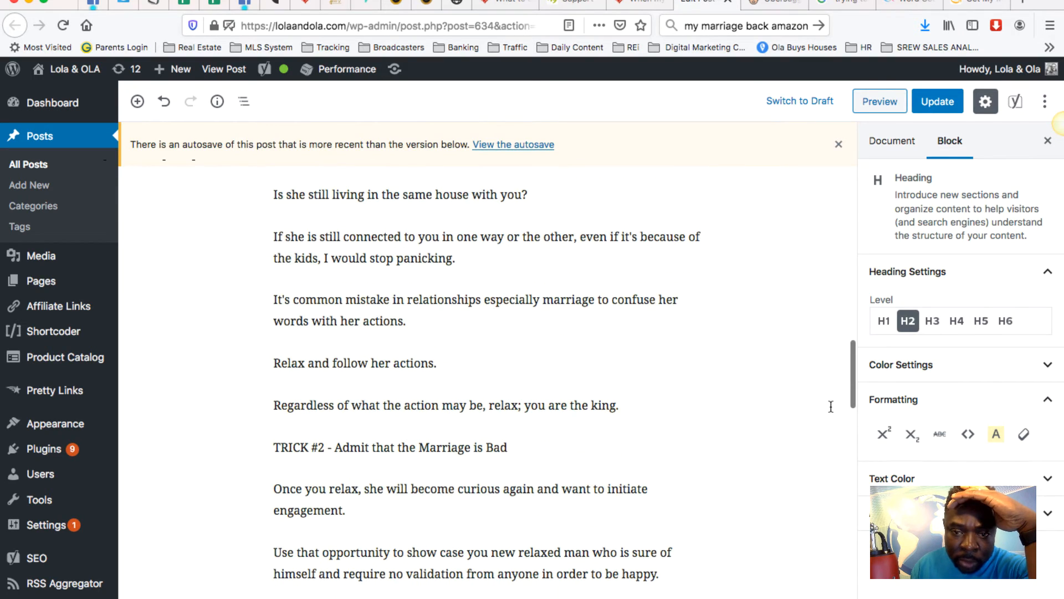
{"action": "left_click", "coordinate": [410, 453]}
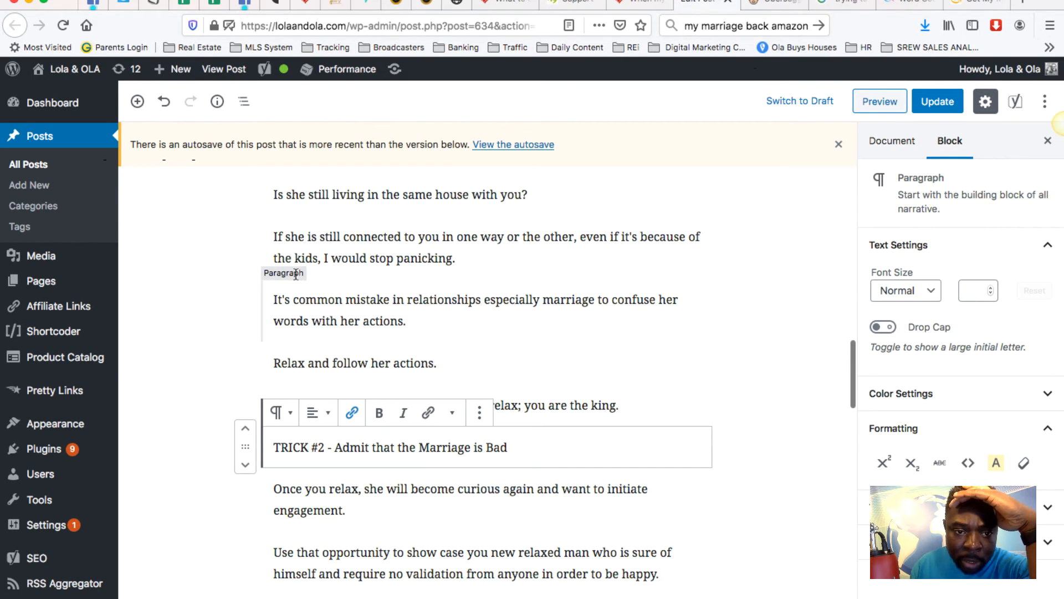
{"action": "left_click", "coordinate": [283, 415]}
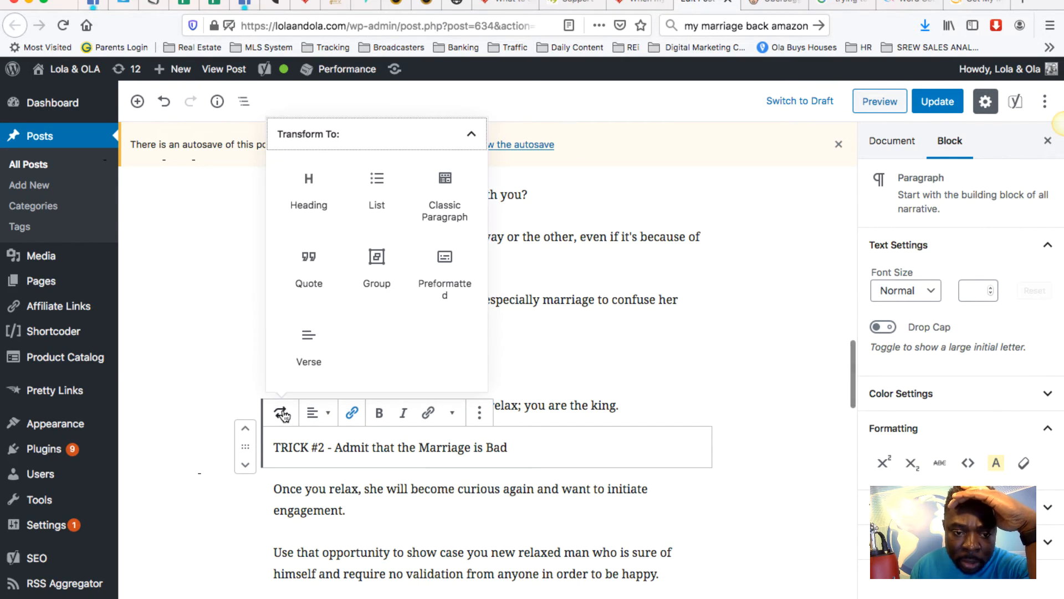
{"action": "left_click", "coordinate": [311, 205]}
Transform the "TRICK #3 - Give Her What She Wants; Gift of Missing You" paragraph into an H2 heading.
{"action": "scroll", "coordinate": [387, 347], "scroll_direction": "down", "scroll_amount": 10}
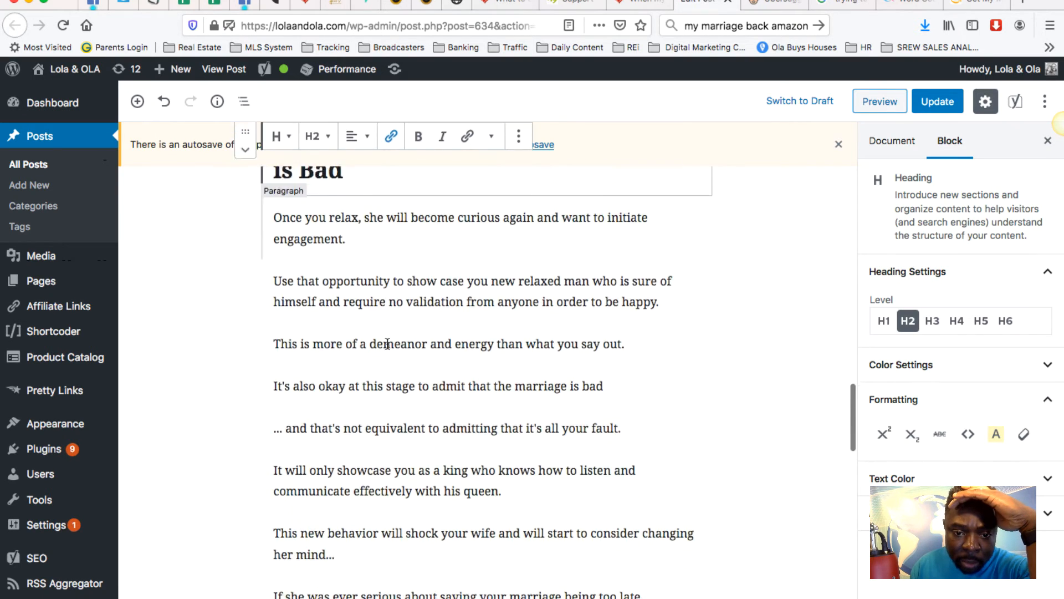
{"action": "left_click", "coordinate": [356, 438]}
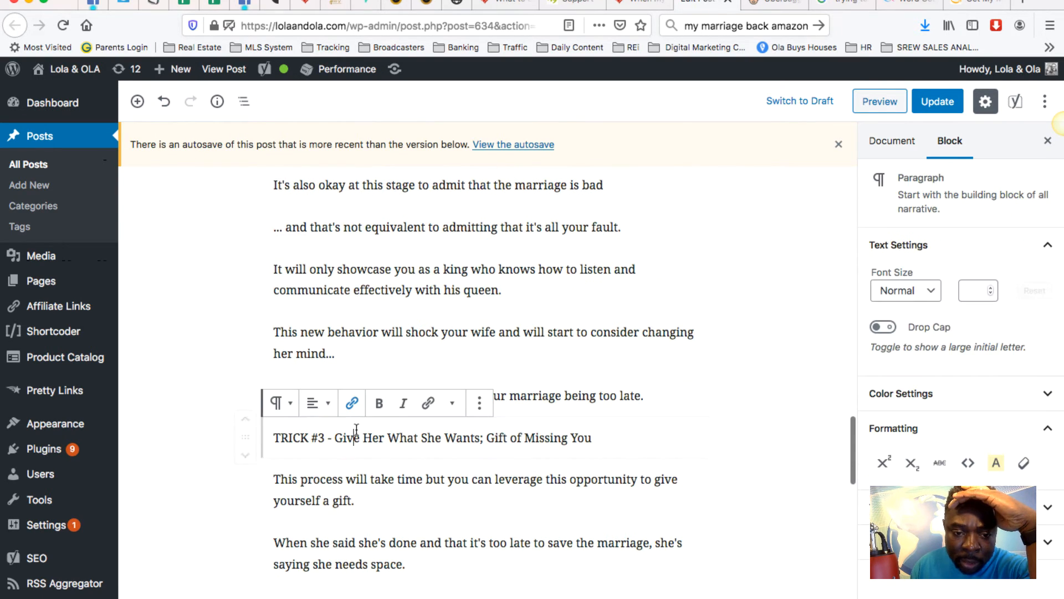
{"action": "left_click", "coordinate": [281, 403]}
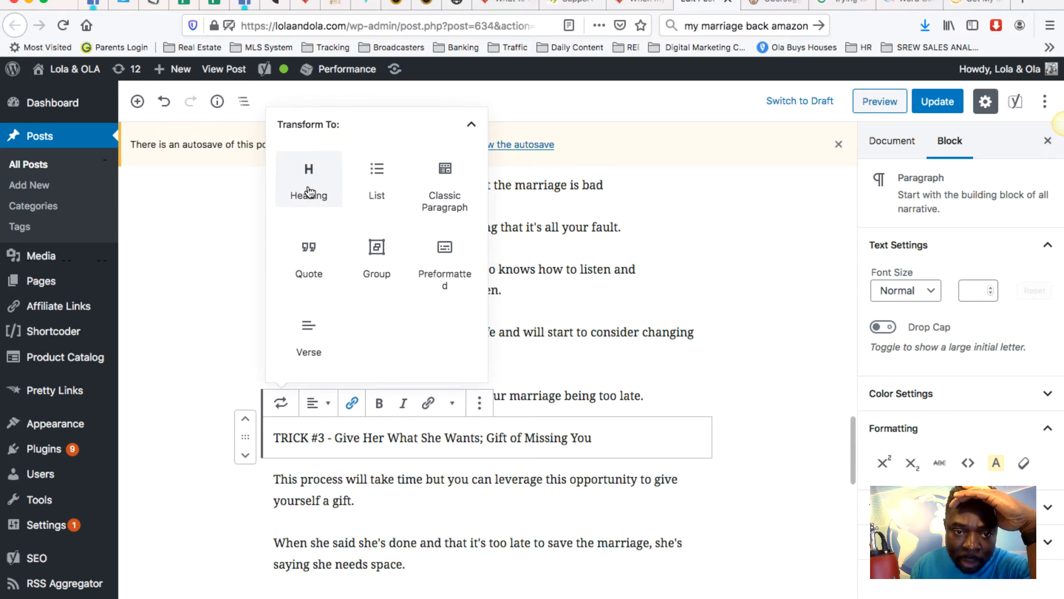
{"action": "left_click", "coordinate": [308, 167]}
Recheck the Yoast readability results for subheading distribution and passive voice.
{"action": "scroll", "coordinate": [381, 323], "scroll_direction": "down", "scroll_amount": 1}
{"action": "scroll", "coordinate": [380, 323], "scroll_direction": "down", "scroll_amount": 15}
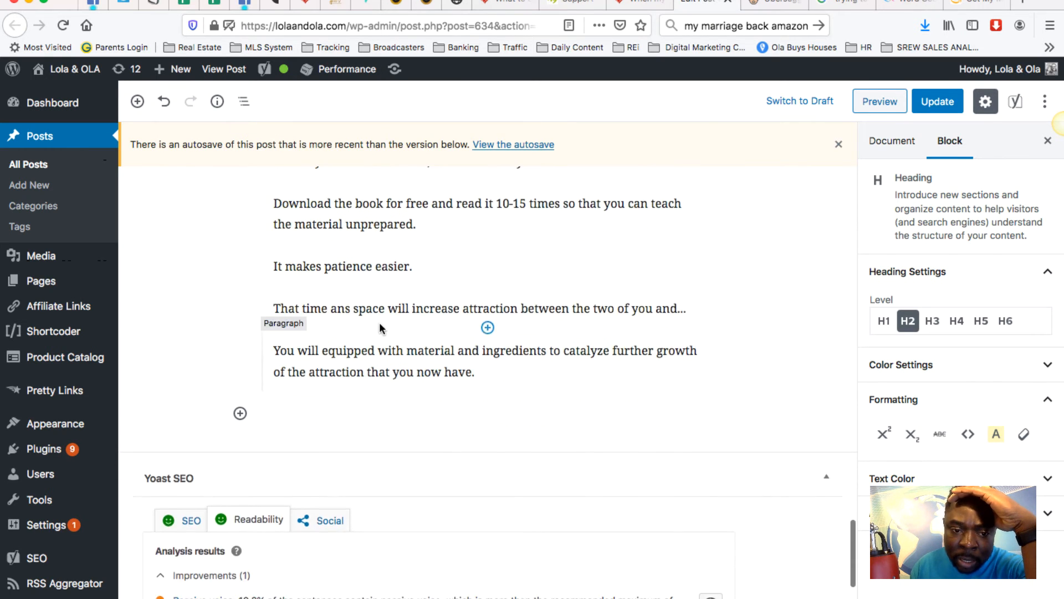
{"action": "scroll", "coordinate": [256, 436], "scroll_direction": "down", "scroll_amount": 2}
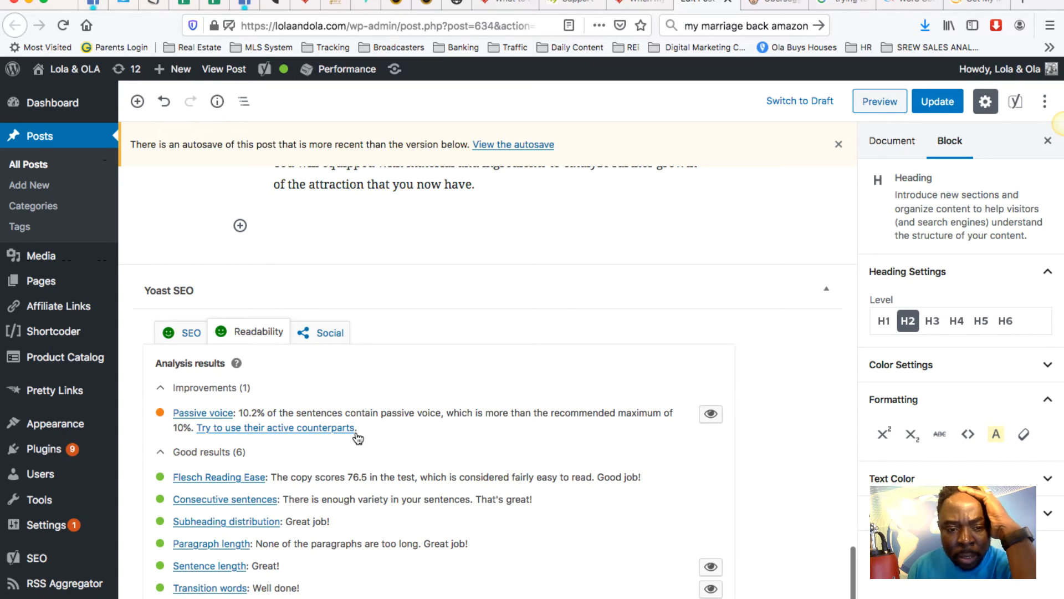
Highlight the passive-voice sentences flagged by Yoast and select the "When she said she's done" paragraph under TRICK #3.
{"action": "left_click", "coordinate": [711, 414]}
{"action": "scroll", "coordinate": [564, 373], "scroll_direction": "up", "scroll_amount": 6}
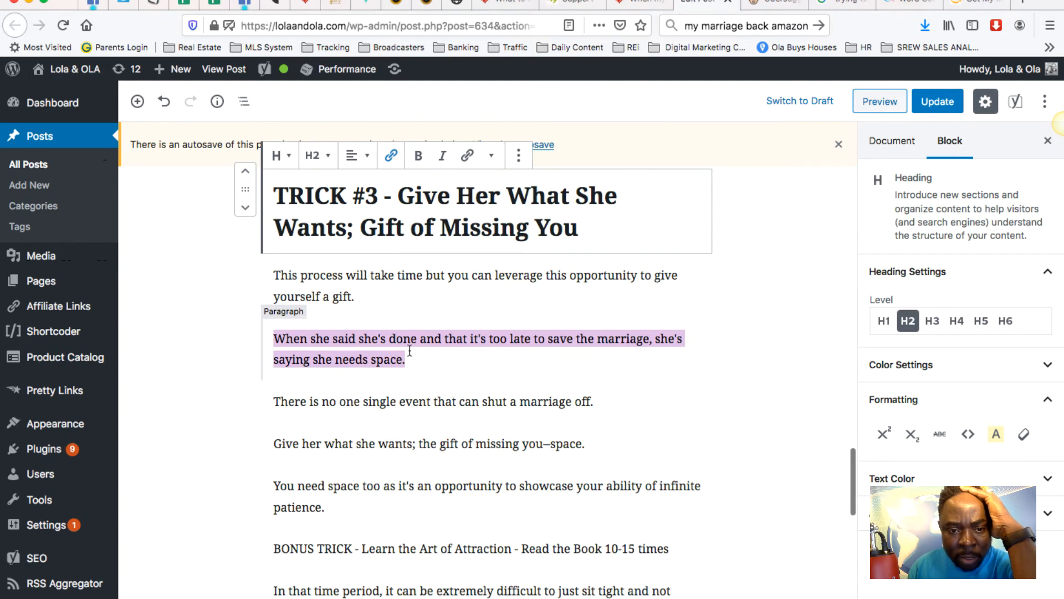
{"action": "left_click", "coordinate": [410, 351]}
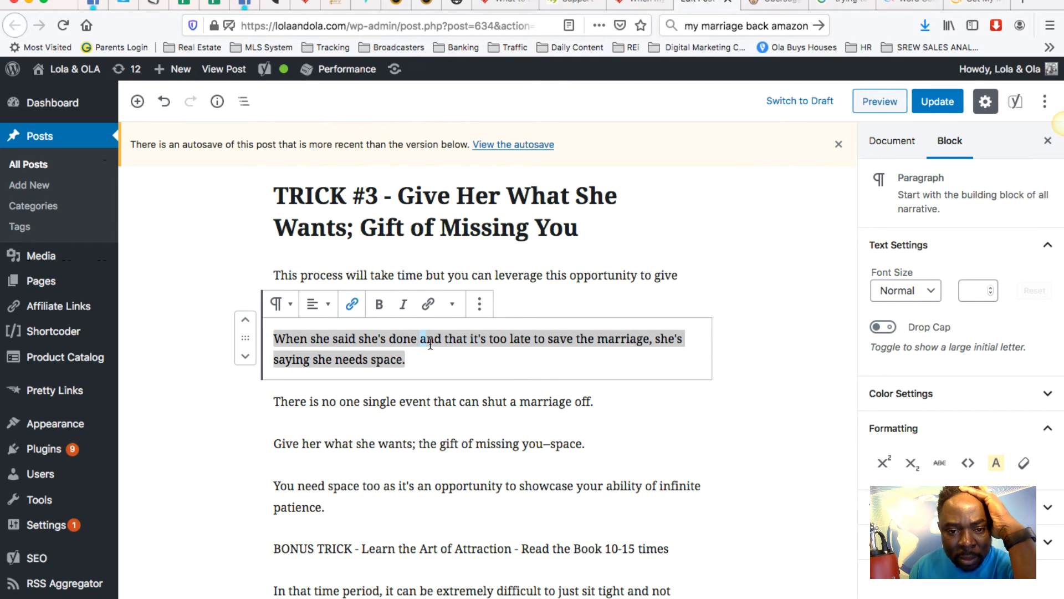
{"action": "left_click_drag", "start_coordinate": [430, 345], "coordinate": [422, 355]}
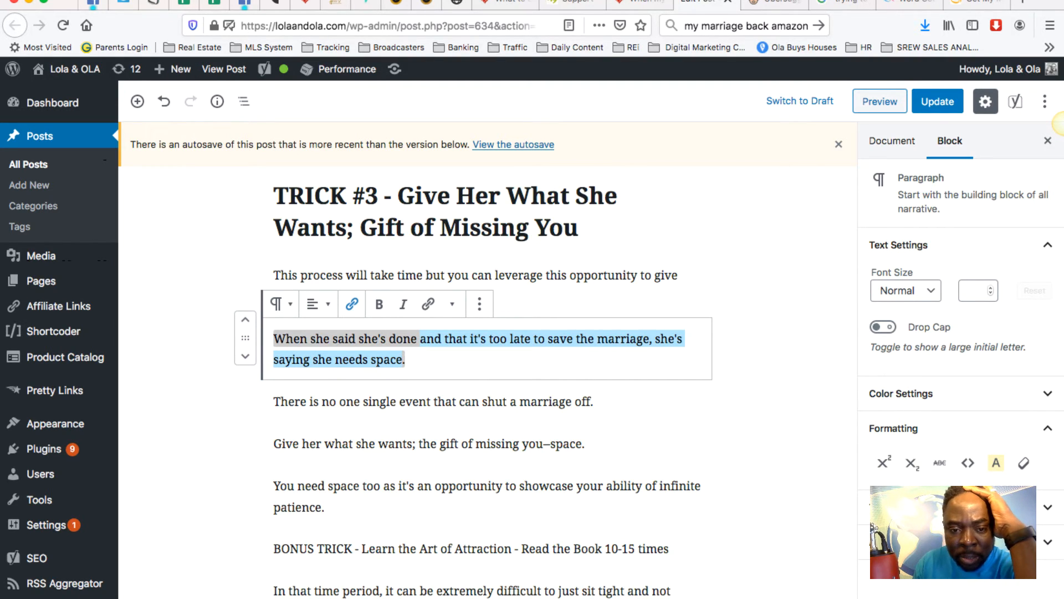
{"action": "type", "text": "...."}
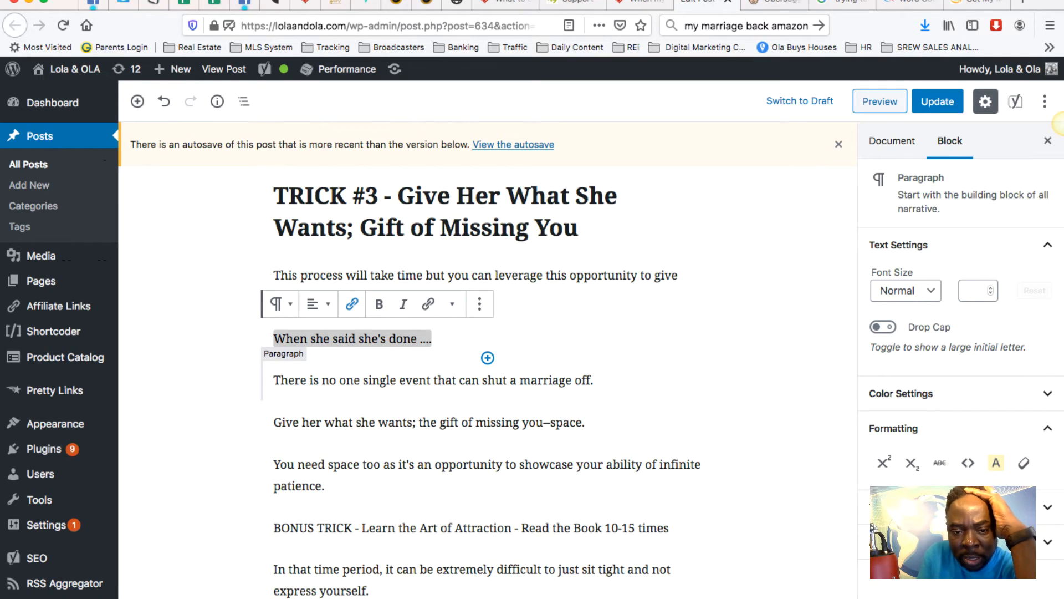
{"action": "left_click_drag", "start_coordinate": [429, 339], "coordinate": [274, 339]}
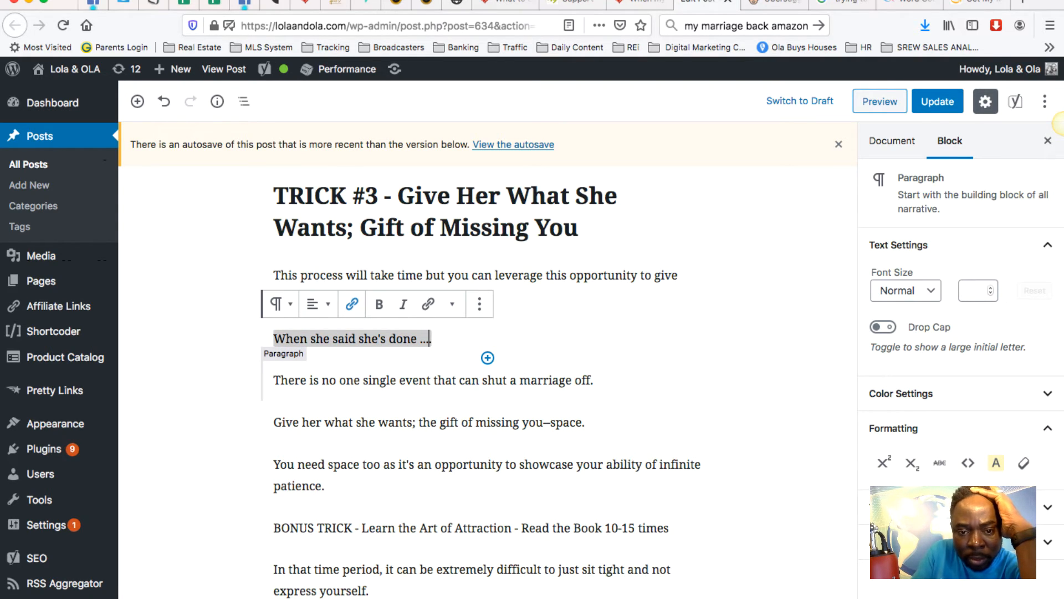
{"action": "key", "text": "super+z"}
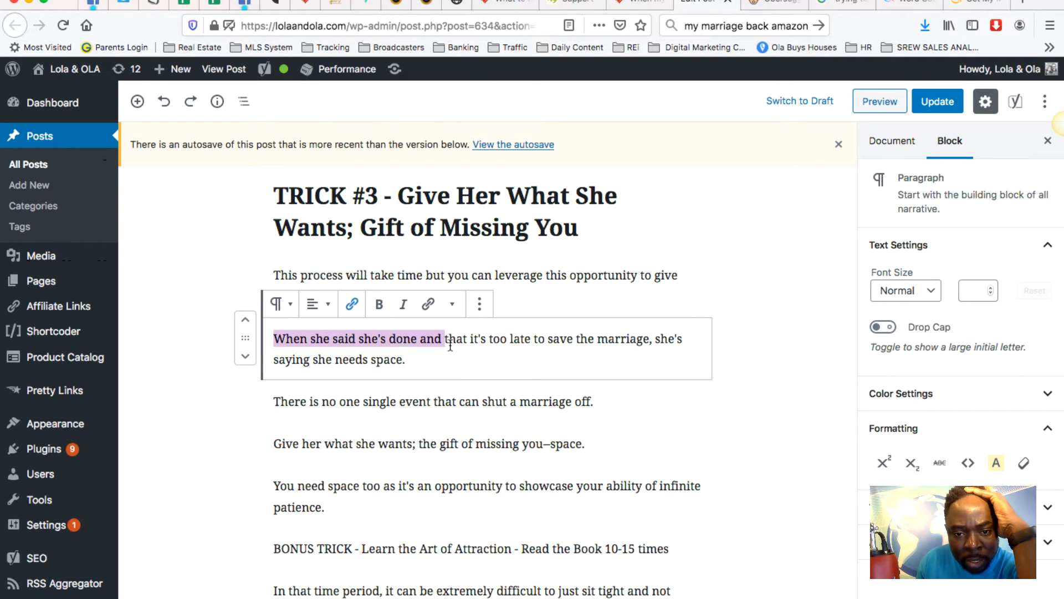
Reword the highlighted sentence to "When she insinuated that it's too late to save the marriage, she's was saying she needed space.".
{"action": "left_click_drag", "start_coordinate": [446, 340], "coordinate": [335, 340]}
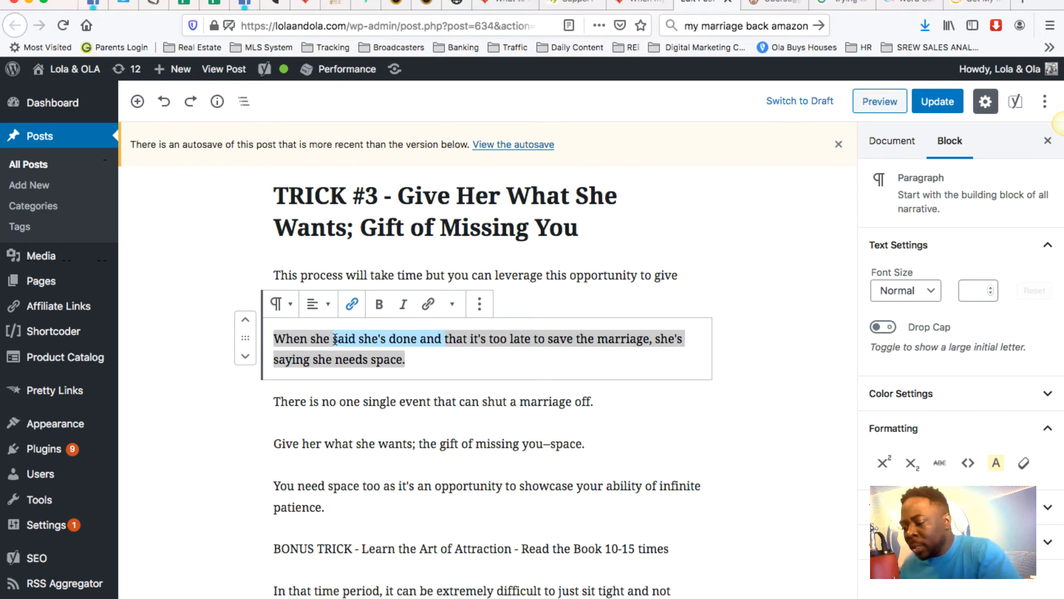
{"action": "type", "text": "insinua"}
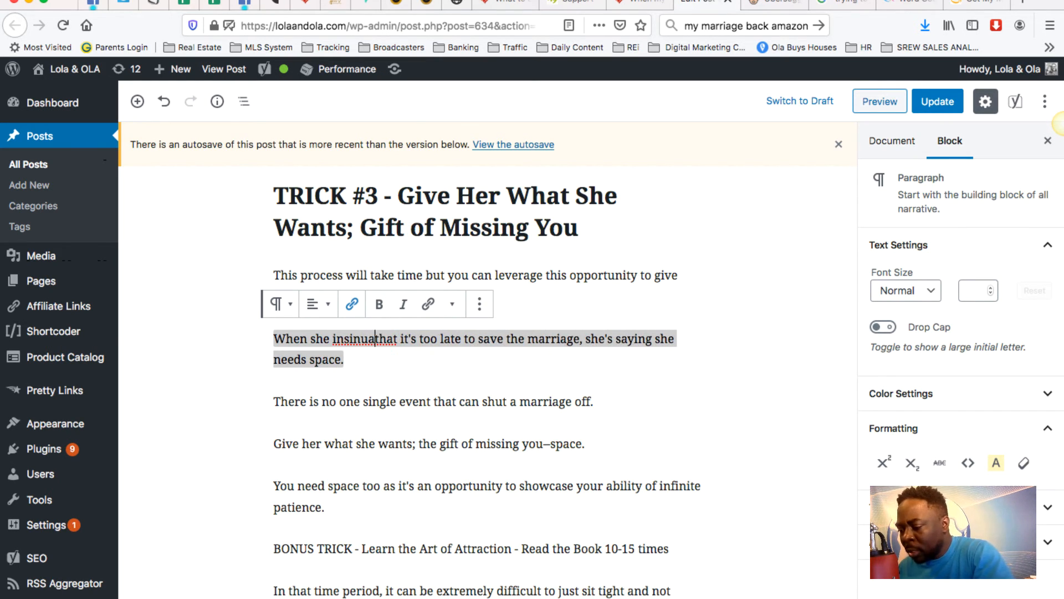
{"action": "type", "text": "ted"}
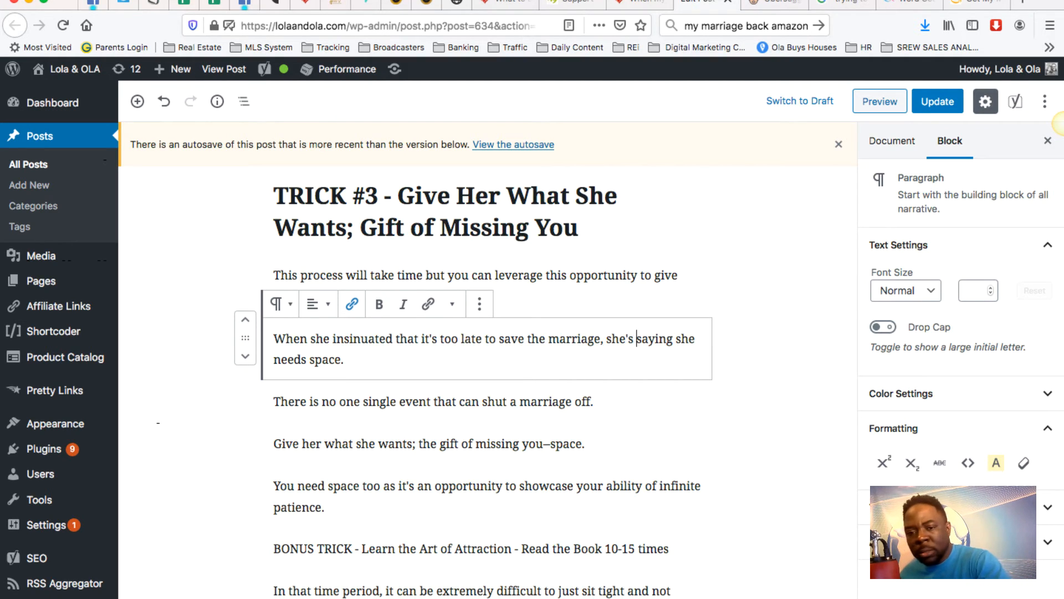
{"action": "type", "text": "was"}
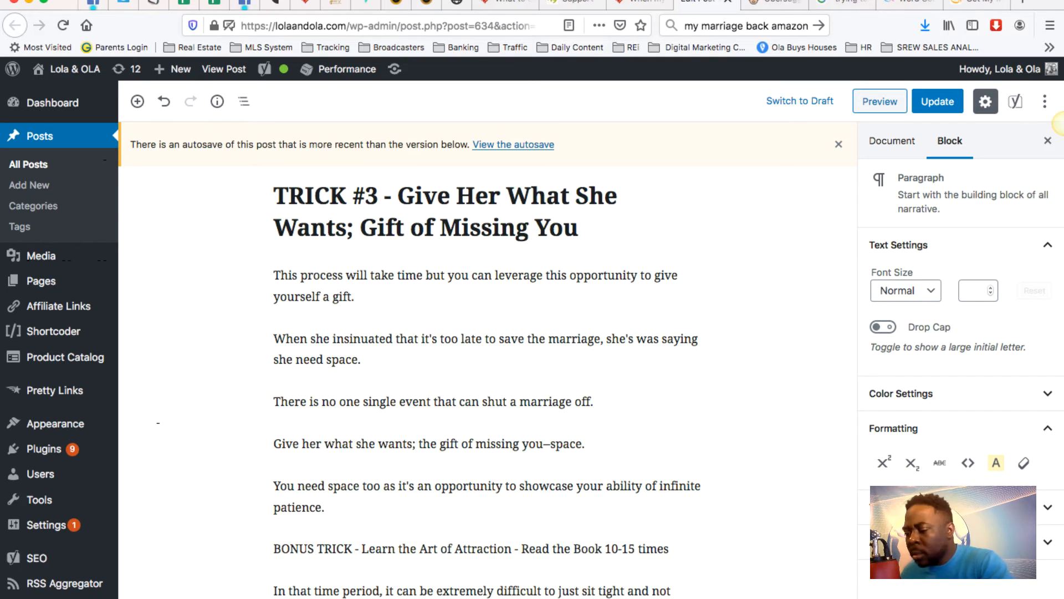
{"action": "key", "text": "BackSpace"}
{"action": "type", "text": "ed"}
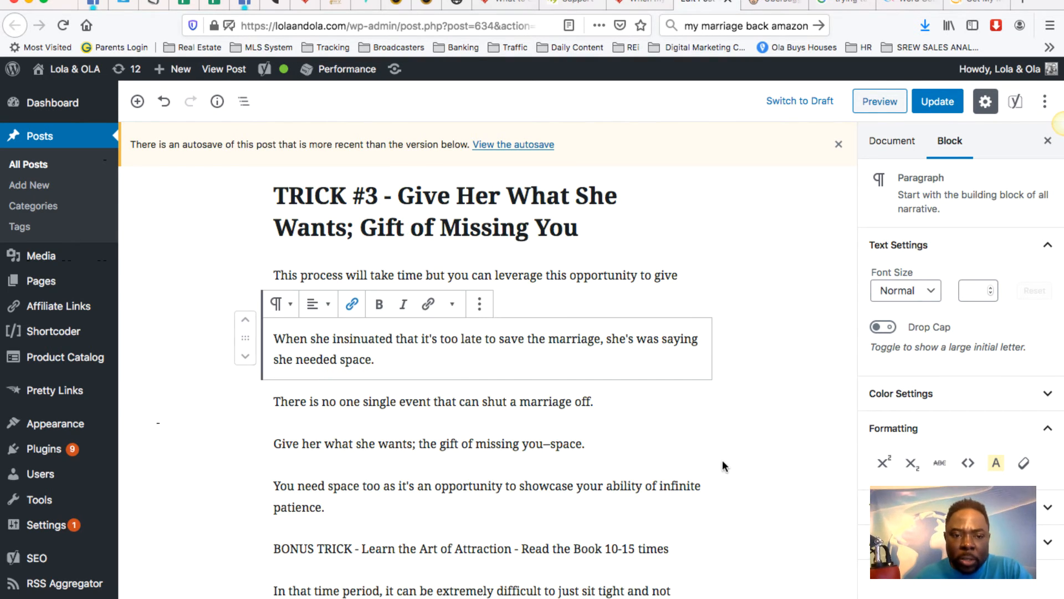
Check the Yoast readability results for passive voice and the SEO analysis for remaining keyphrase problems.
{"action": "scroll", "coordinate": [732, 460], "scroll_direction": "down", "scroll_amount": 20}
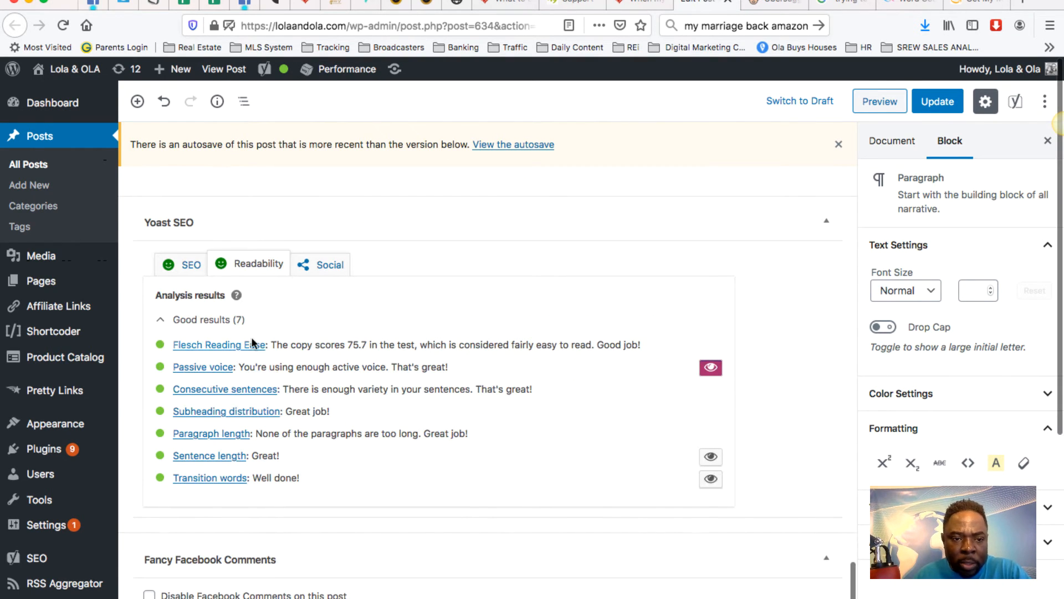
{"action": "left_click", "coordinate": [189, 268]}
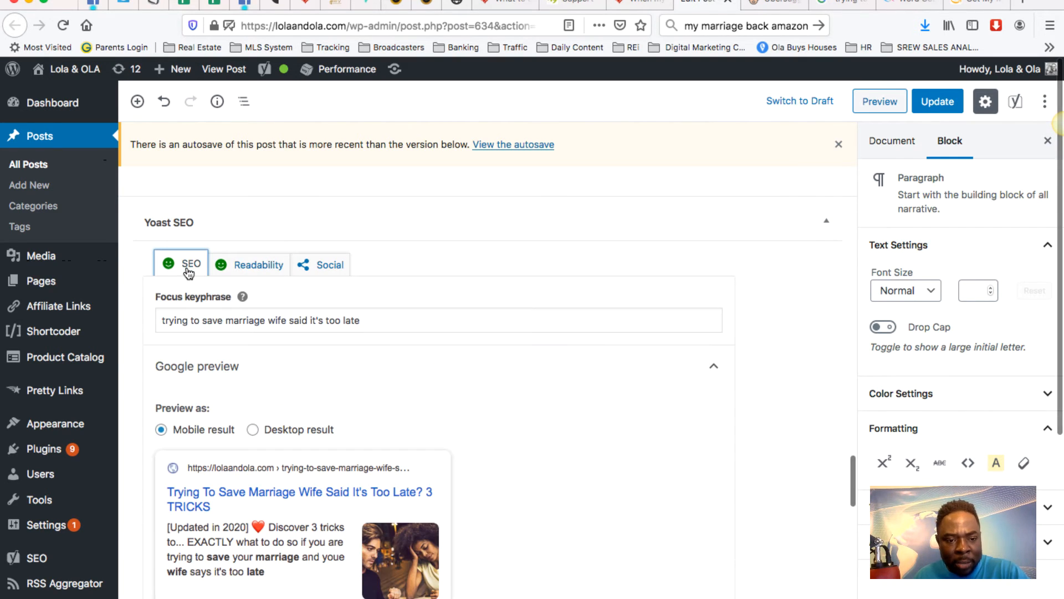
{"action": "scroll", "coordinate": [280, 468], "scroll_direction": "down", "scroll_amount": 10}
{"action": "scroll", "coordinate": [280, 468], "scroll_direction": "down", "scroll_amount": 5}
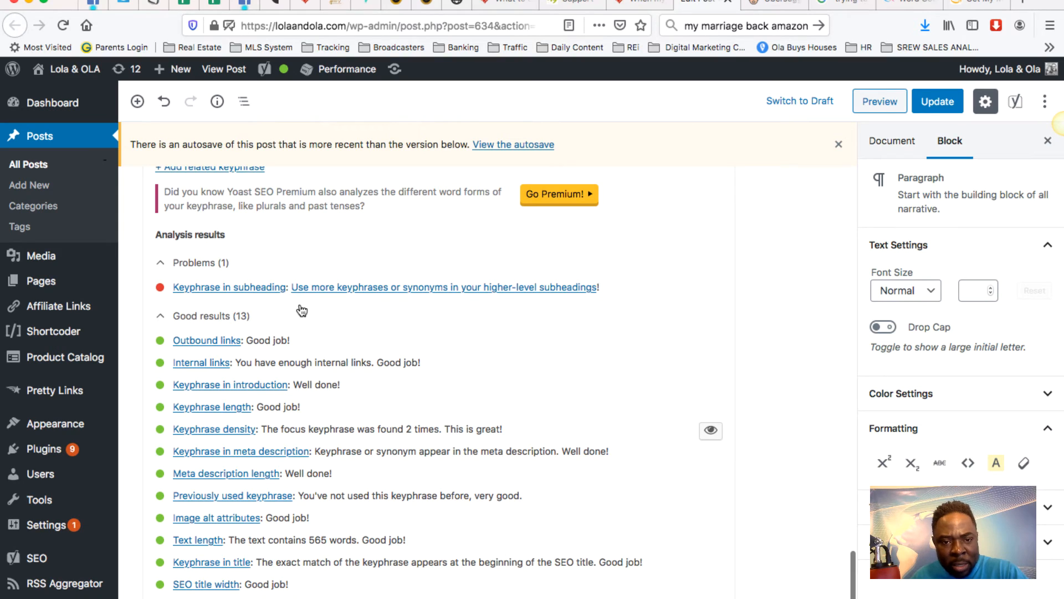
Change "is Bad" in the TRICK #2 heading to "May Be Too Late to Save".
{"action": "scroll", "coordinate": [345, 290], "scroll_direction": "up", "scroll_amount": 10}
{"action": "scroll", "coordinate": [346, 290], "scroll_direction": "up", "scroll_amount": 15}
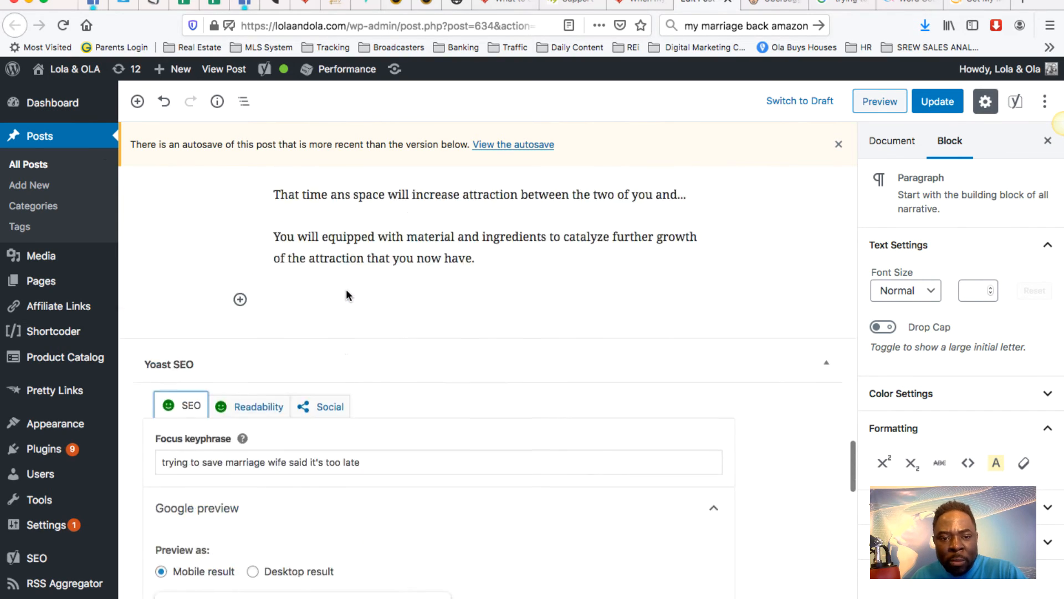
{"action": "scroll", "coordinate": [347, 290], "scroll_direction": "up", "scroll_amount": 8}
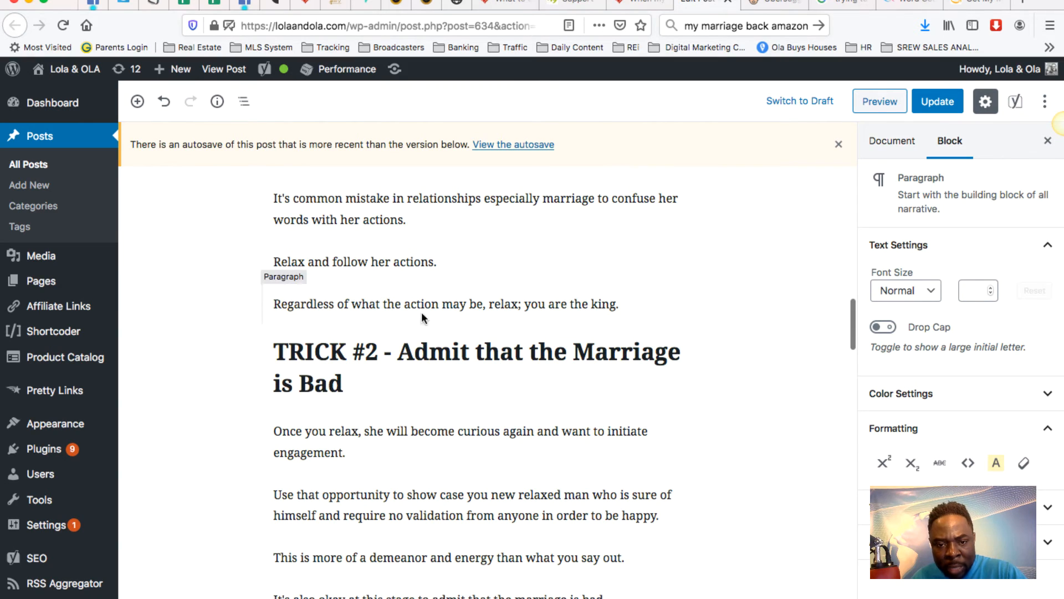
{"action": "left_click_drag", "start_coordinate": [339, 384], "coordinate": [277, 379]}
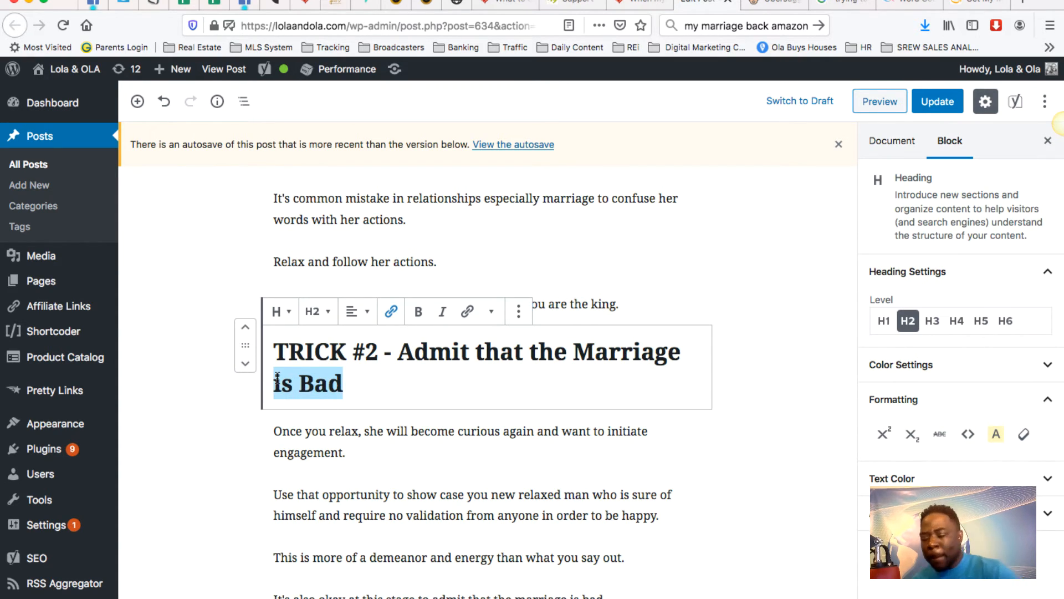
{"action": "type", "text": "May"}
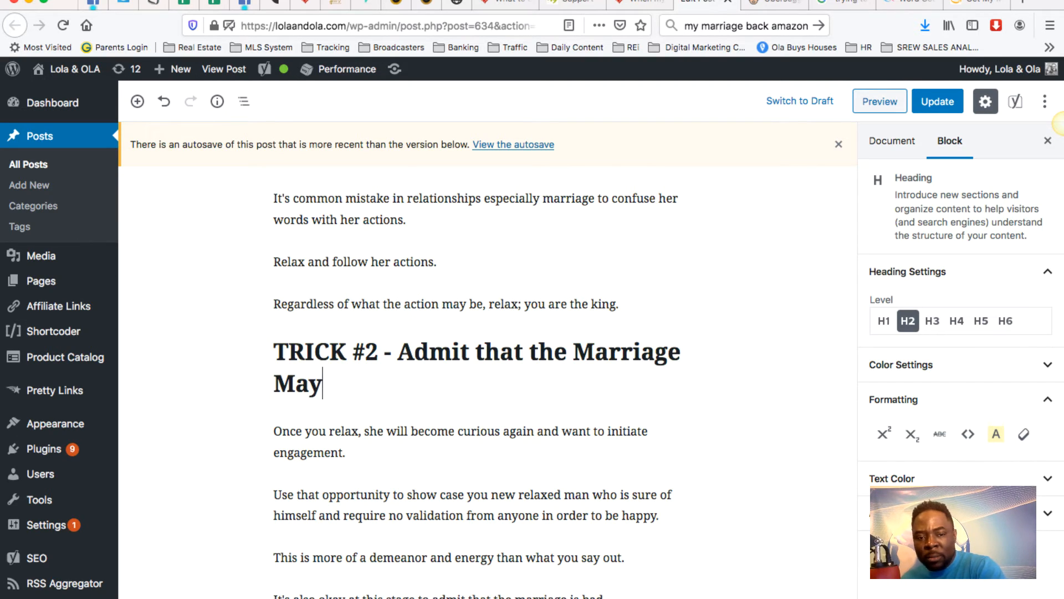
{"action": "type", "text": " Be"}
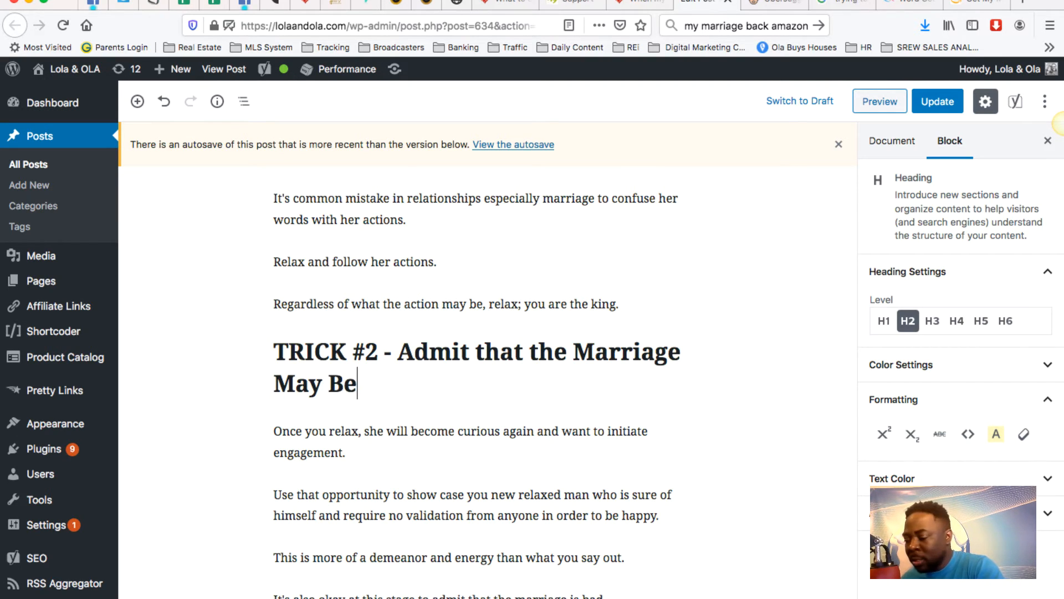
{"action": "type", "text": " Too L"}
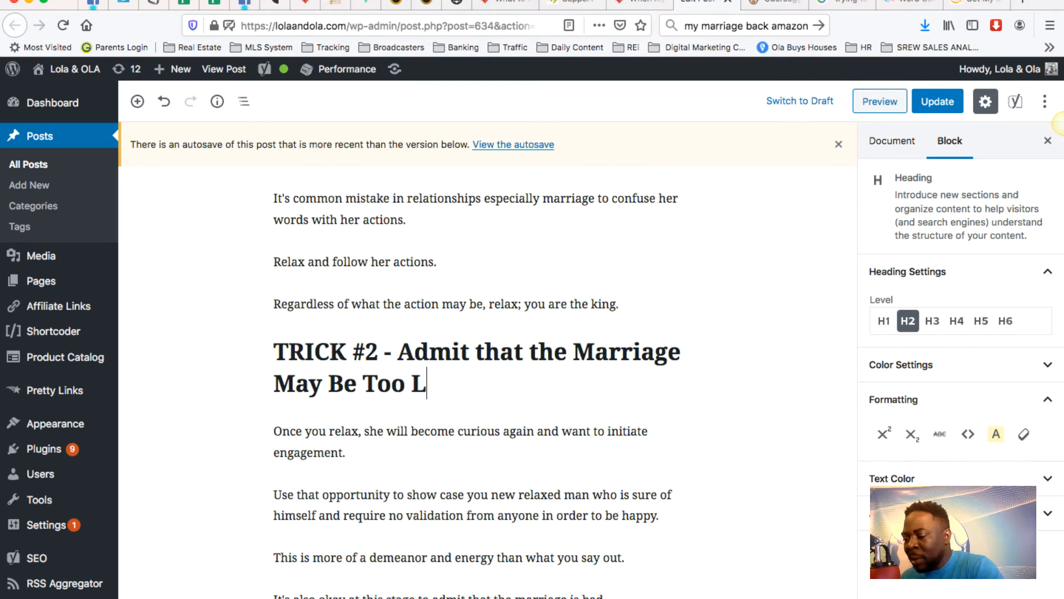
{"action": "type", "text": "ate to Save"}
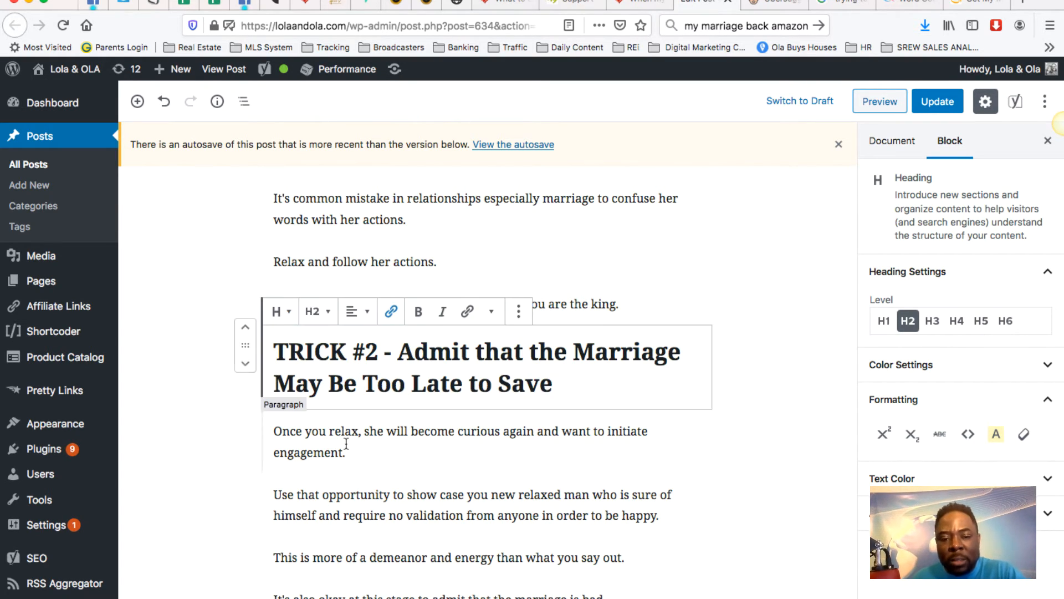
Recheck the Yoast SEO analysis, including keyphrase in subheading, and review the readability results.
{"action": "scroll", "coordinate": [345, 442], "scroll_direction": "down", "scroll_amount": 5}
{"action": "scroll", "coordinate": [345, 441], "scroll_direction": "down", "scroll_amount": 20}
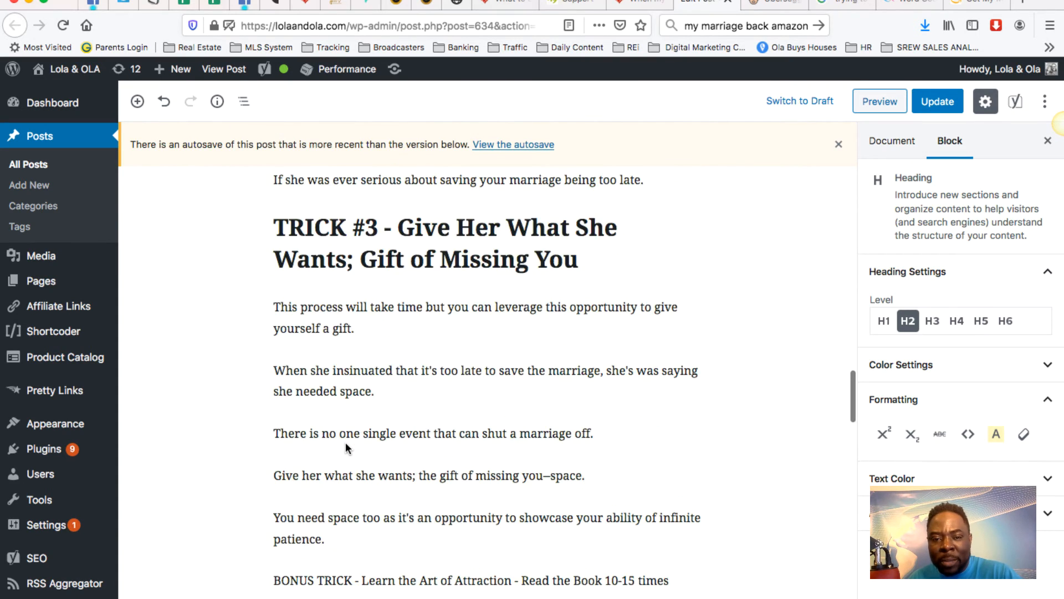
{"action": "scroll", "coordinate": [346, 447], "scroll_direction": "down", "scroll_amount": 12}
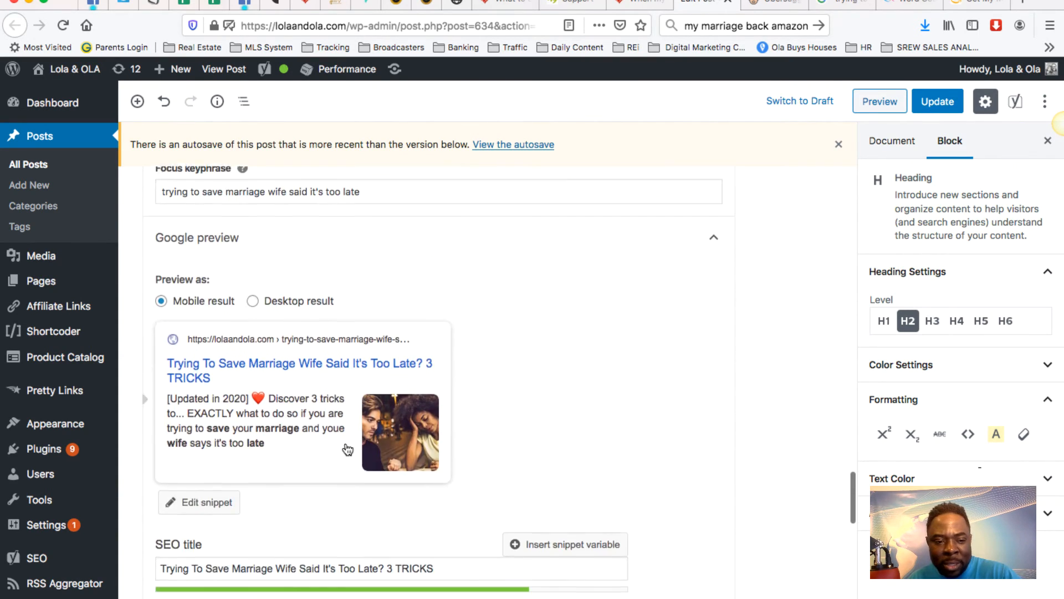
{"action": "scroll", "coordinate": [346, 448], "scroll_direction": "down", "scroll_amount": 5}
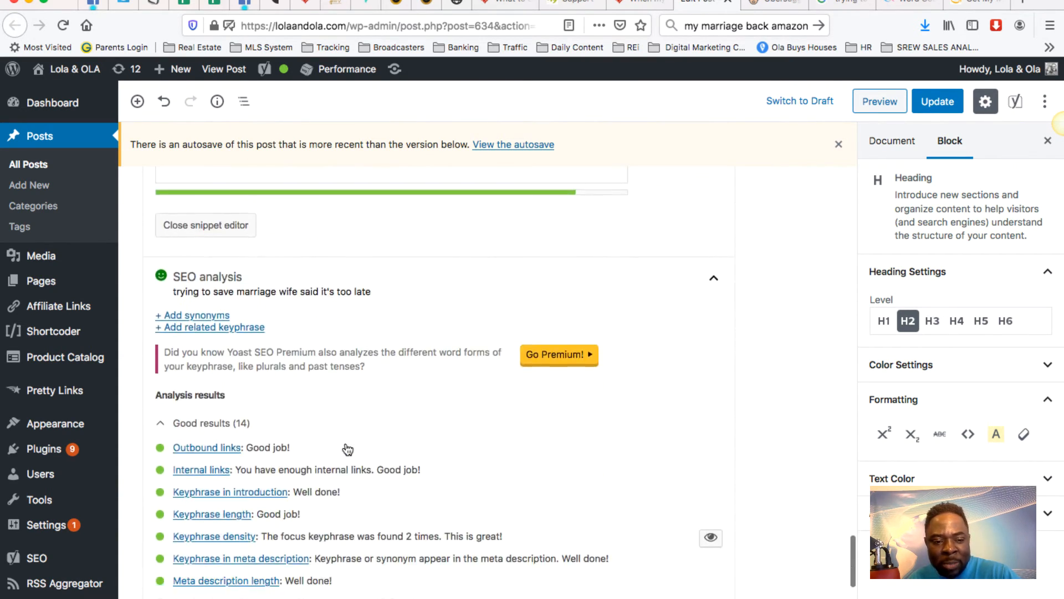
{"action": "scroll", "coordinate": [345, 447], "scroll_direction": "up", "scroll_amount": 9}
{"action": "scroll", "coordinate": [344, 443], "scroll_direction": "up", "scroll_amount": 9}
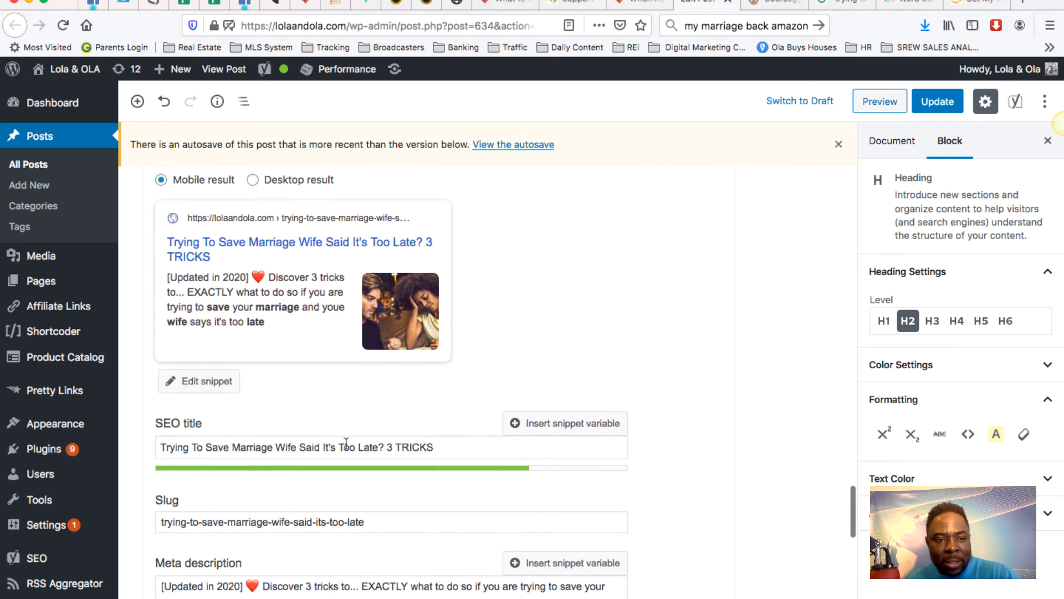
{"action": "left_click", "coordinate": [238, 435]}
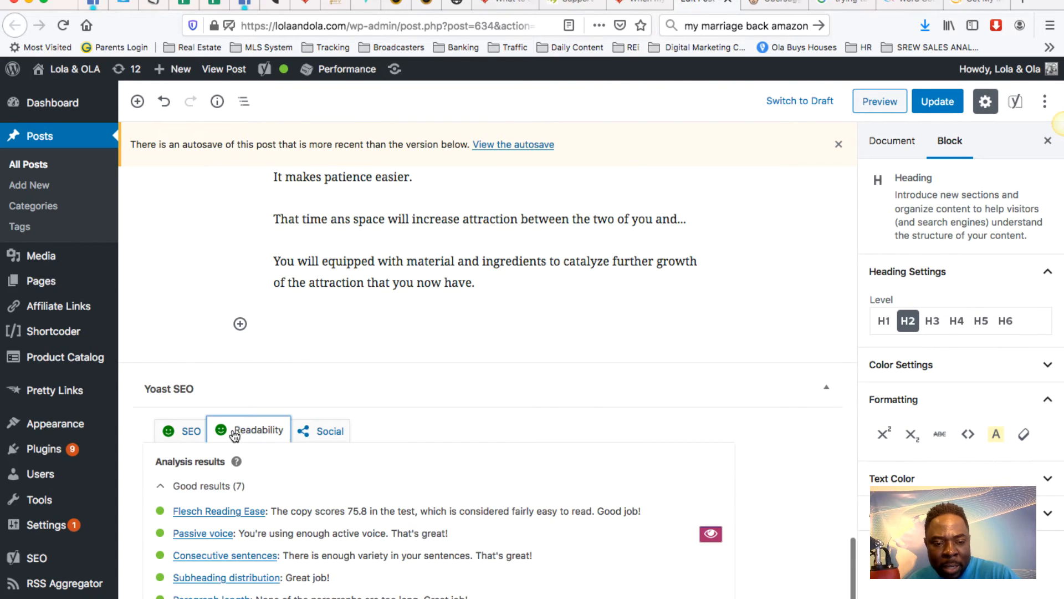
{"action": "scroll", "coordinate": [299, 454], "scroll_direction": "down", "scroll_amount": 3}
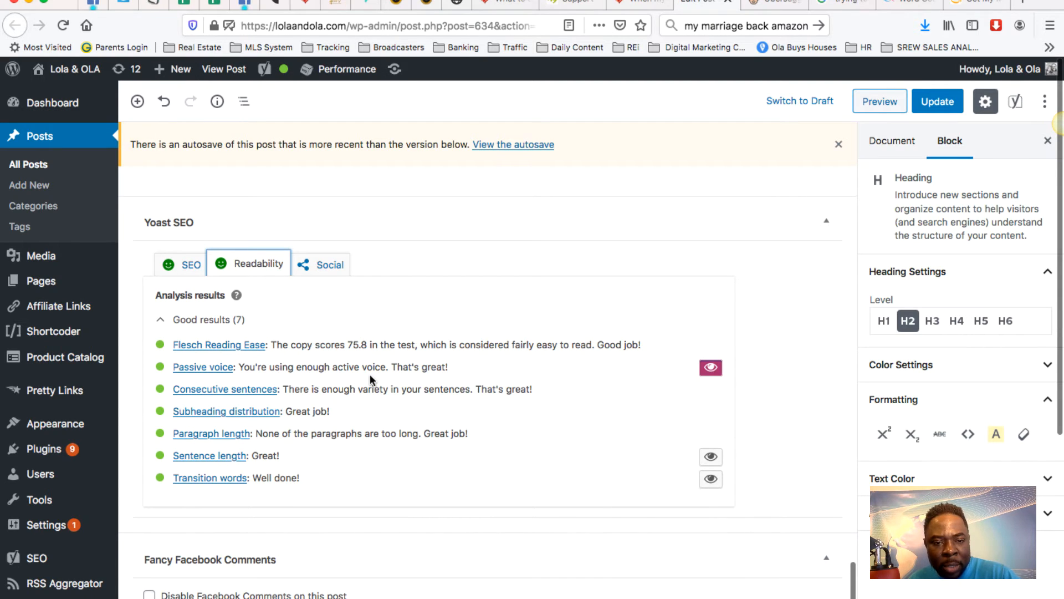
{"action": "left_click", "coordinate": [181, 264]}
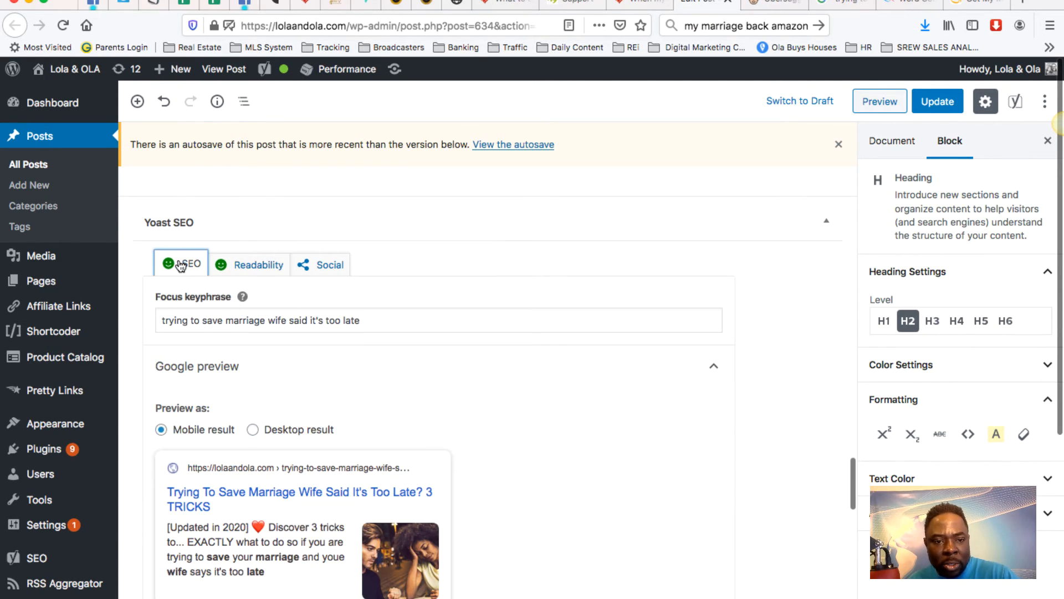
{"action": "scroll", "coordinate": [275, 450], "scroll_direction": "down", "scroll_amount": 15}
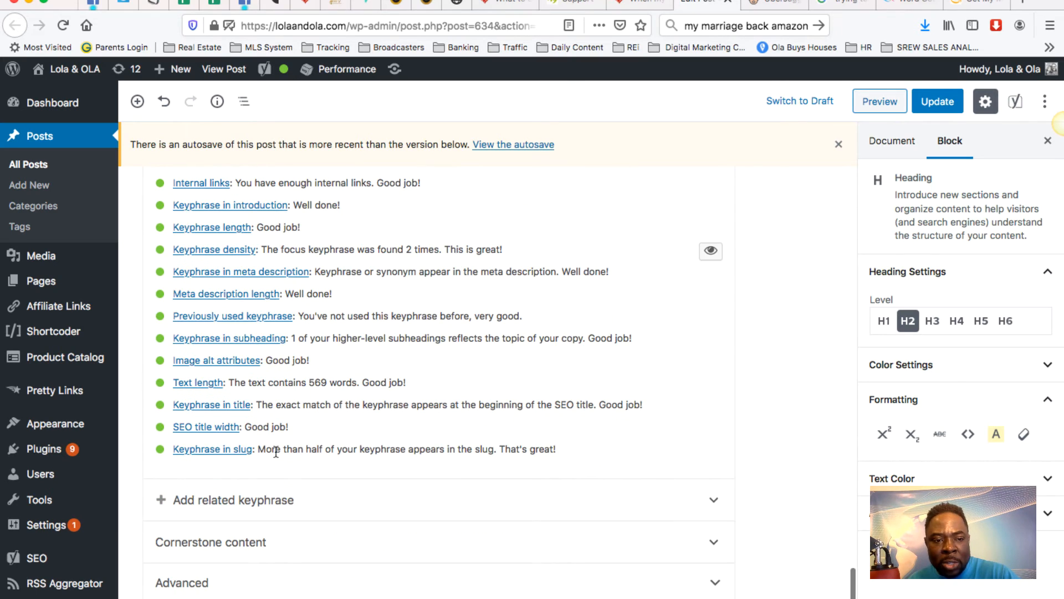
Transform the "BONUS TRICK - Learn the Art of Attraction - Read the Book 10-15 times" paragraph into an H2 heading.
{"action": "scroll", "coordinate": [275, 450], "scroll_direction": "up", "scroll_amount": 12}
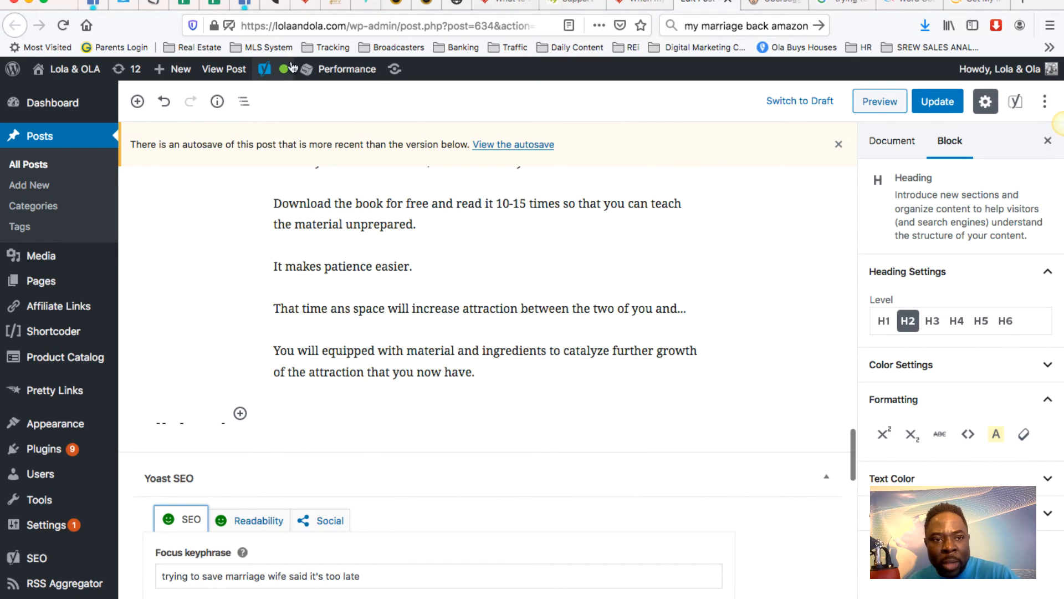
{"action": "scroll", "coordinate": [347, 280], "scroll_direction": "up", "scroll_amount": 5}
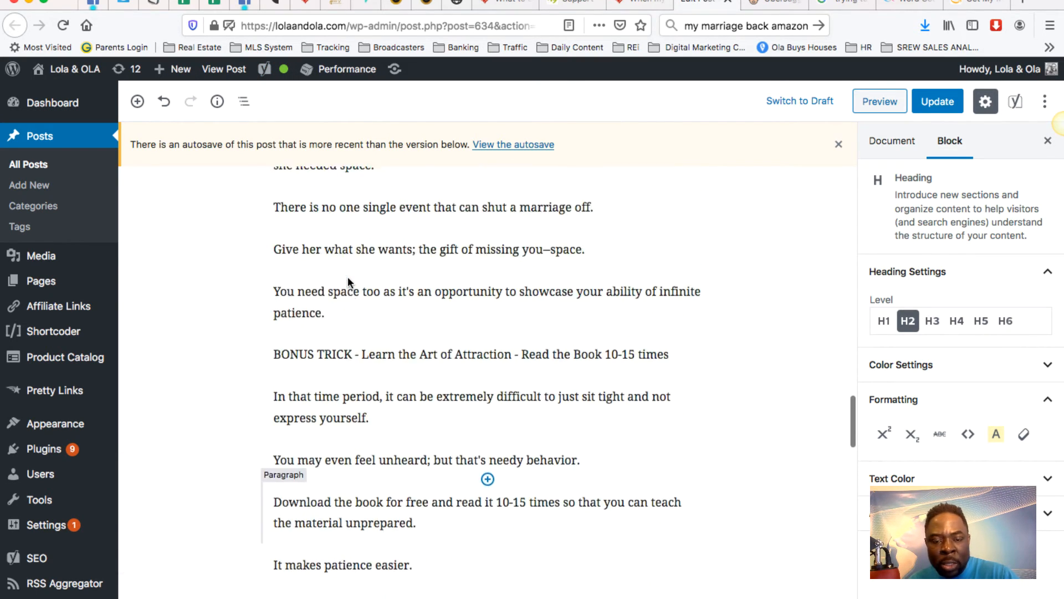
{"action": "scroll", "coordinate": [348, 280], "scroll_direction": "up", "scroll_amount": 2}
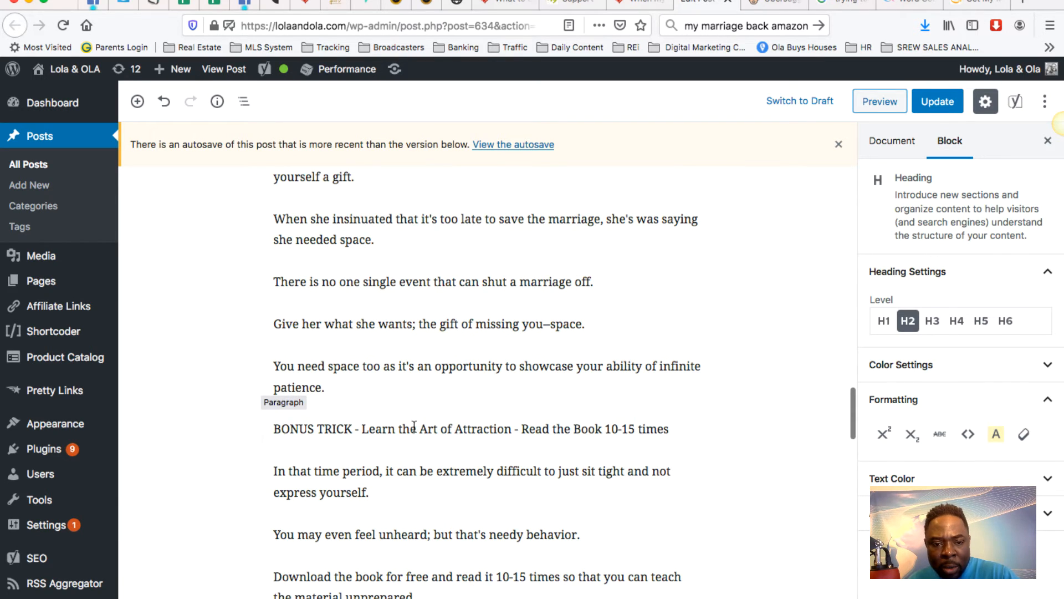
{"action": "left_click", "coordinate": [414, 426]}
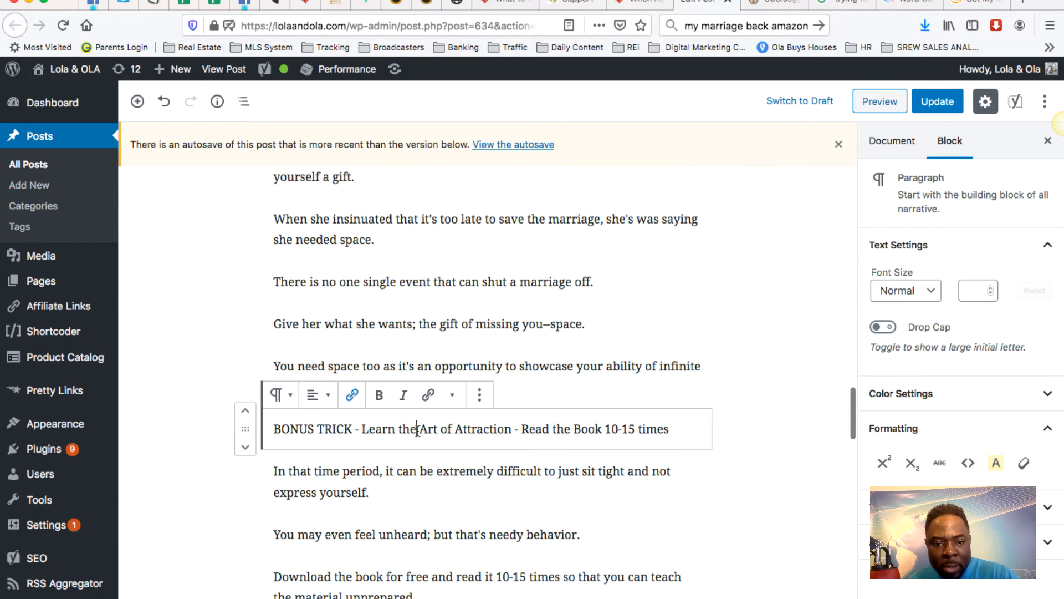
{"action": "left_click", "coordinate": [284, 395]}
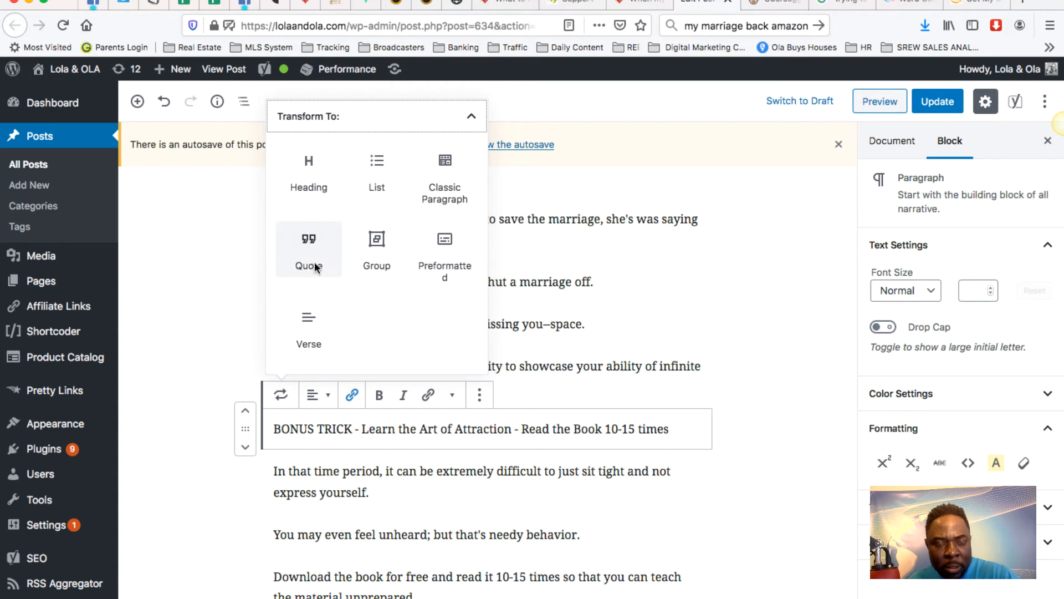
{"action": "left_click", "coordinate": [309, 178]}
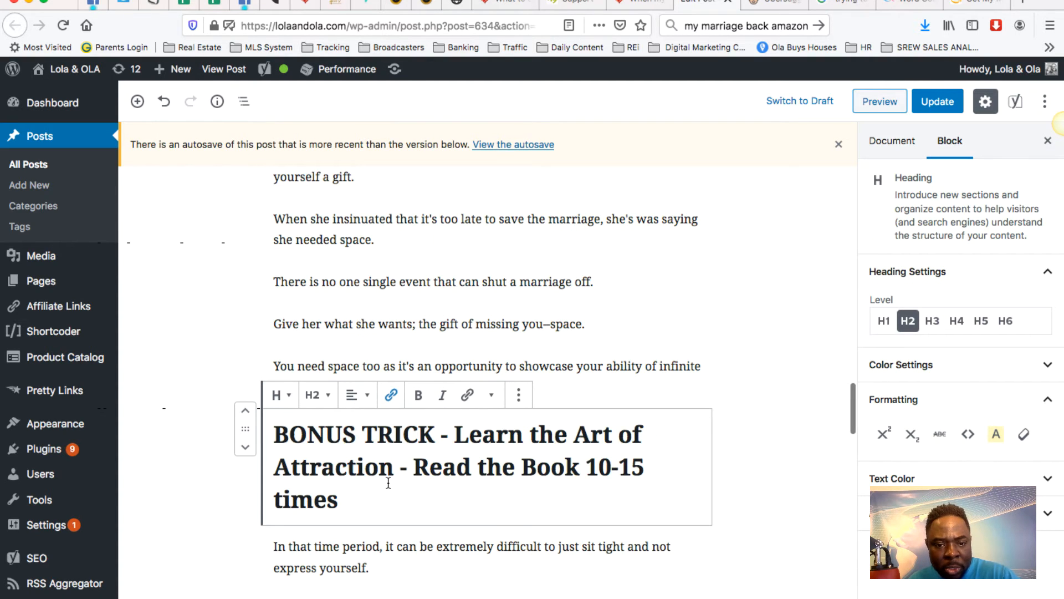
Change the level of the "BONUS TRICK" heading to H3.
{"action": "scroll", "coordinate": [455, 454], "scroll_direction": "down", "scroll_amount": 2}
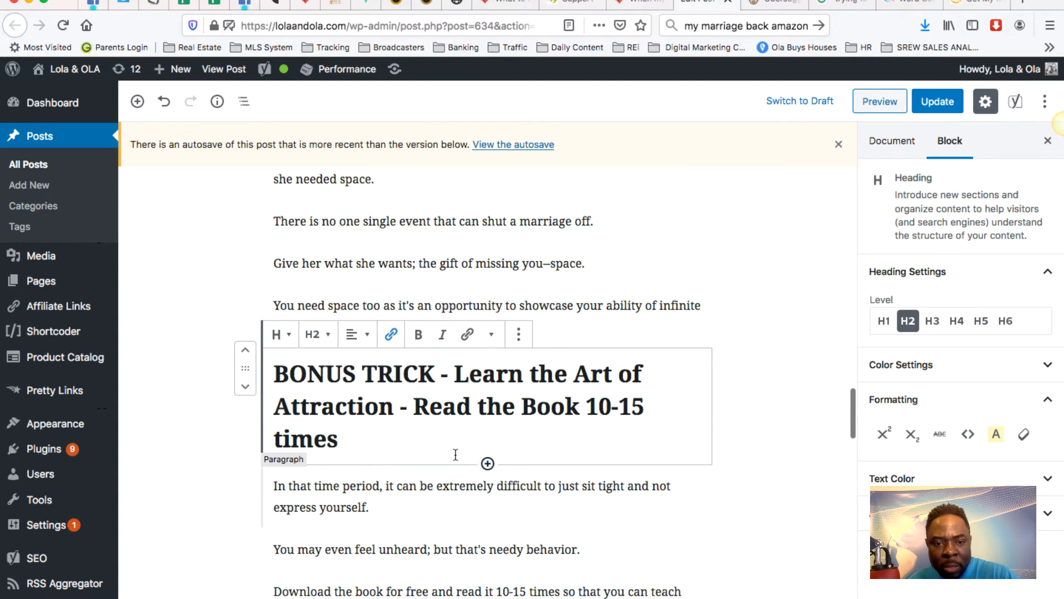
{"action": "left_click", "coordinate": [315, 334]}
{"action": "left_click", "coordinate": [302, 269]}
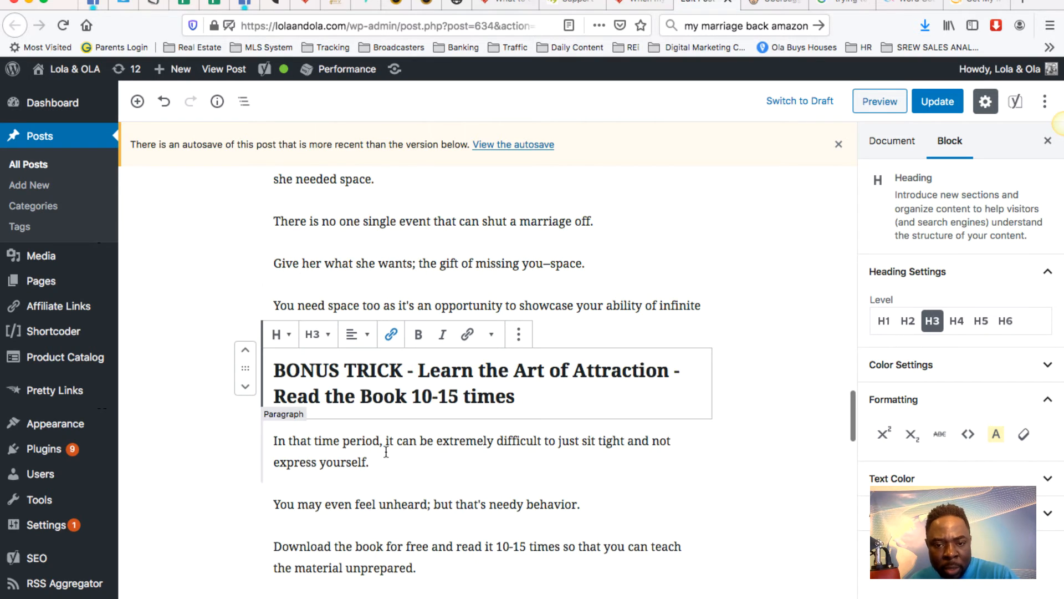
{"action": "scroll", "coordinate": [387, 451], "scroll_direction": "down", "scroll_amount": 4}
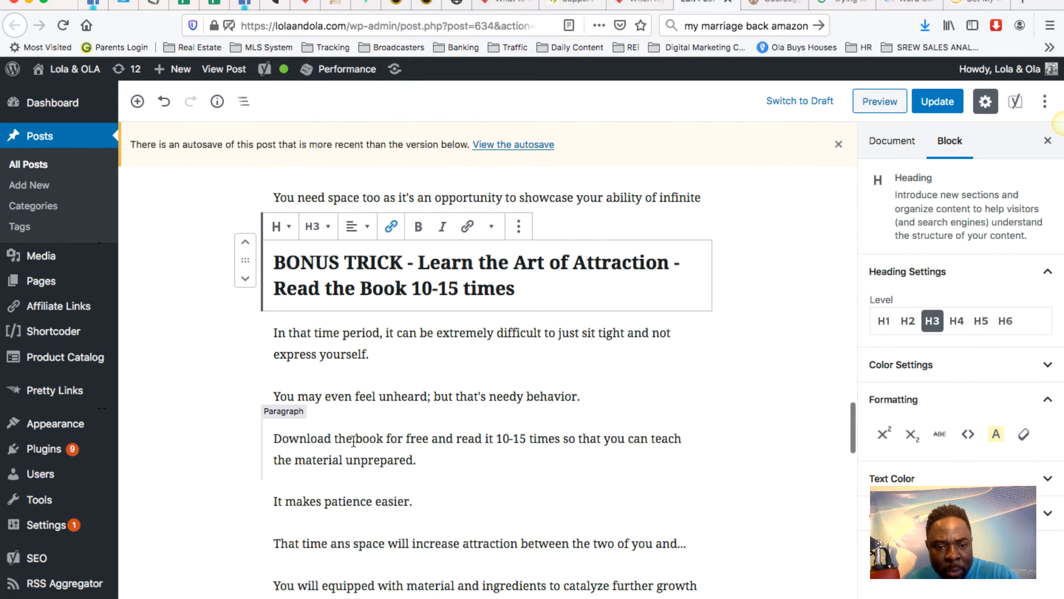
{"action": "left_click_drag", "start_coordinate": [334, 438], "coordinate": [283, 444]}
{"action": "left_click", "coordinate": [425, 433]}
{"action": "left_click", "coordinate": [428, 403]}
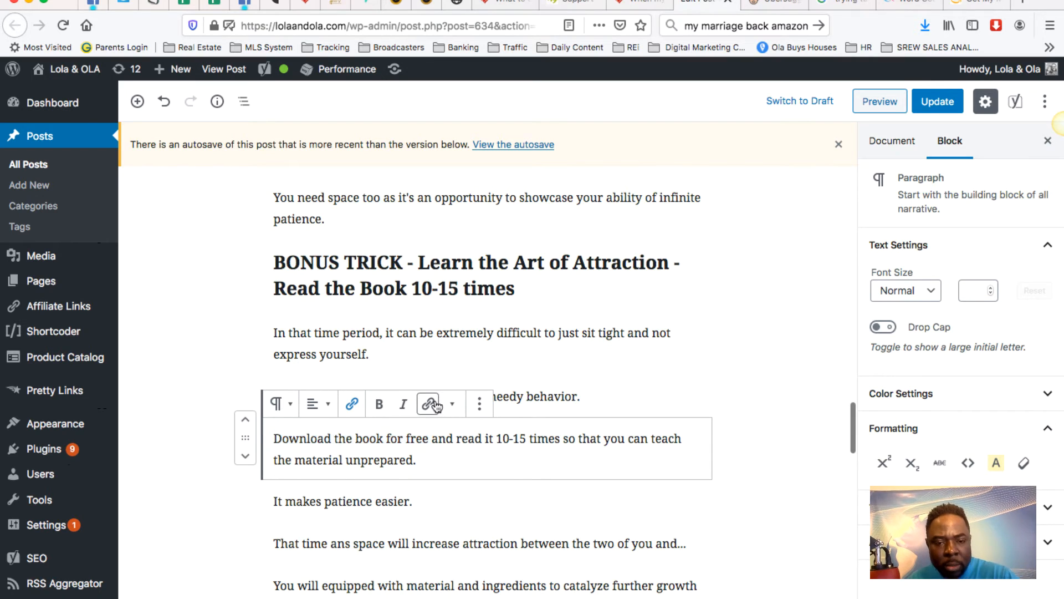
{"action": "type", "text": "ht"}
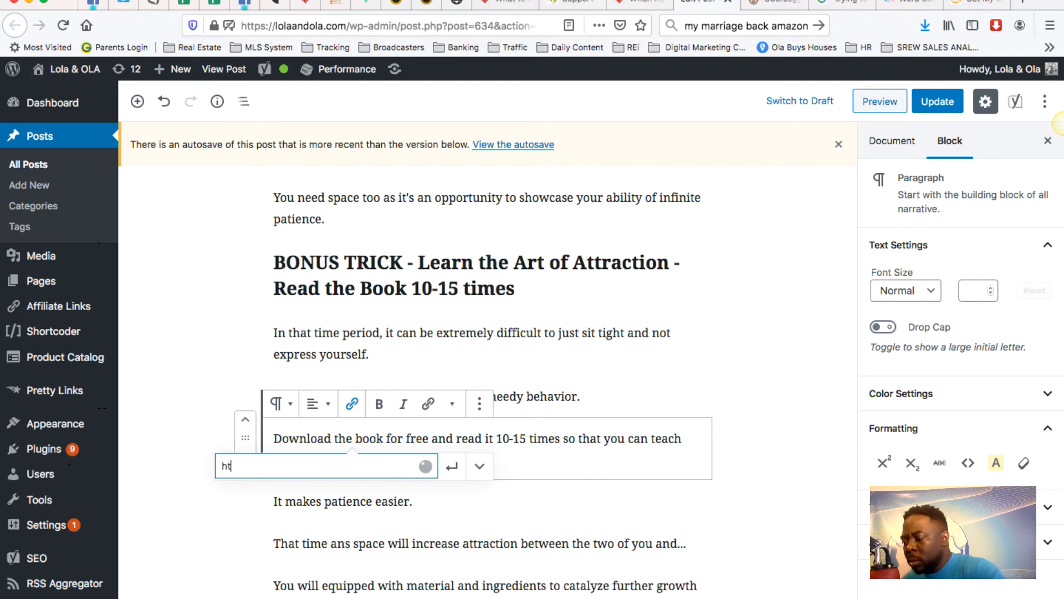
{"action": "type", "text": "tps://lolaandola.com"}
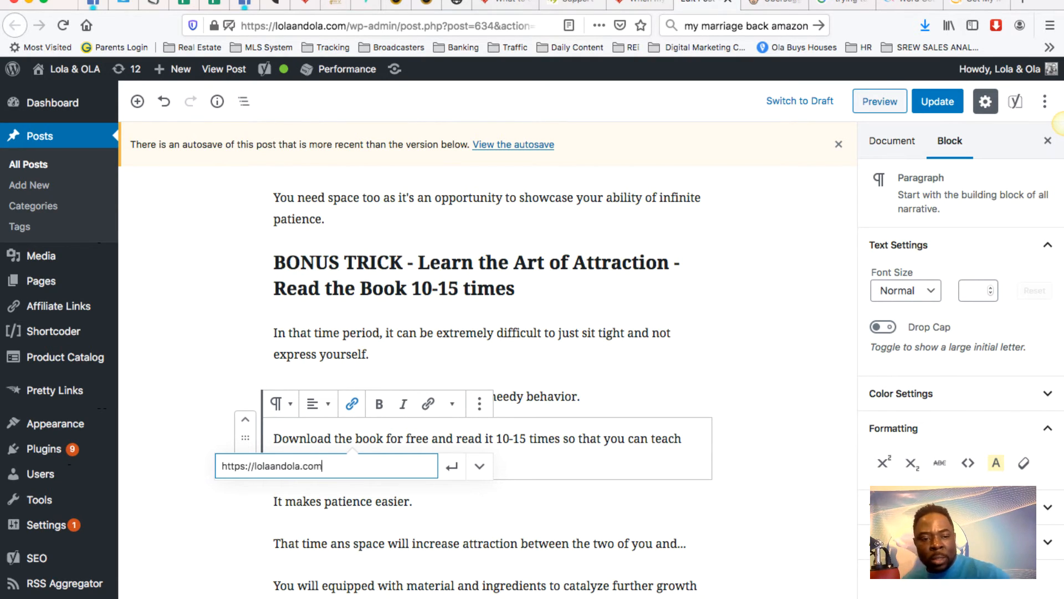
{"action": "left_click", "coordinate": [452, 466]}
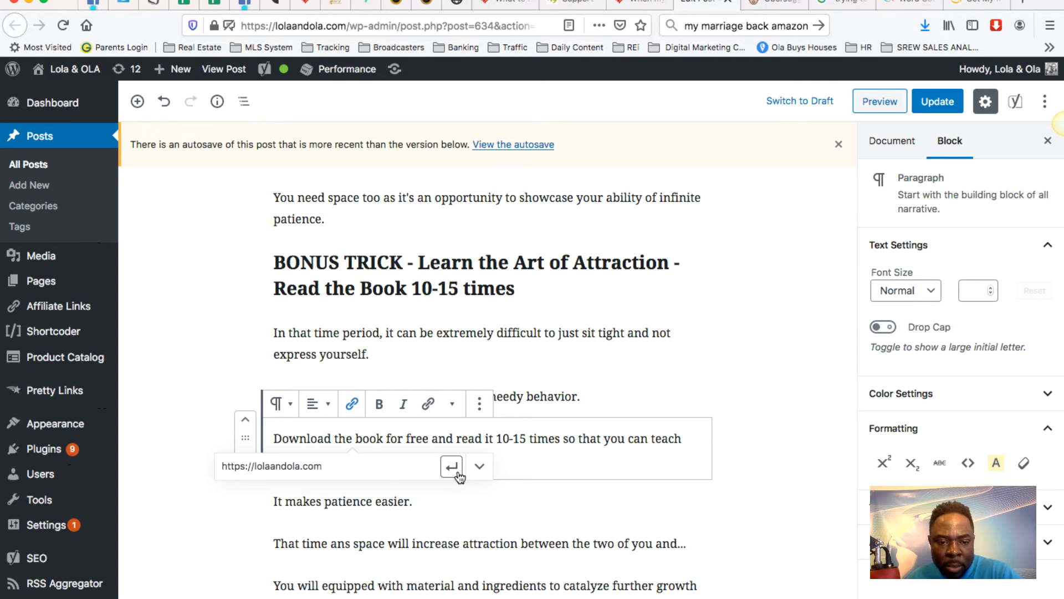
{"action": "left_click", "coordinate": [450, 543]}
Recheck the Yoast SEO problems, then turn the "BONUS TRICK" heading back into a paragraph with all its text bold.
{"action": "scroll", "coordinate": [450, 545], "scroll_direction": "down", "scroll_amount": 10}
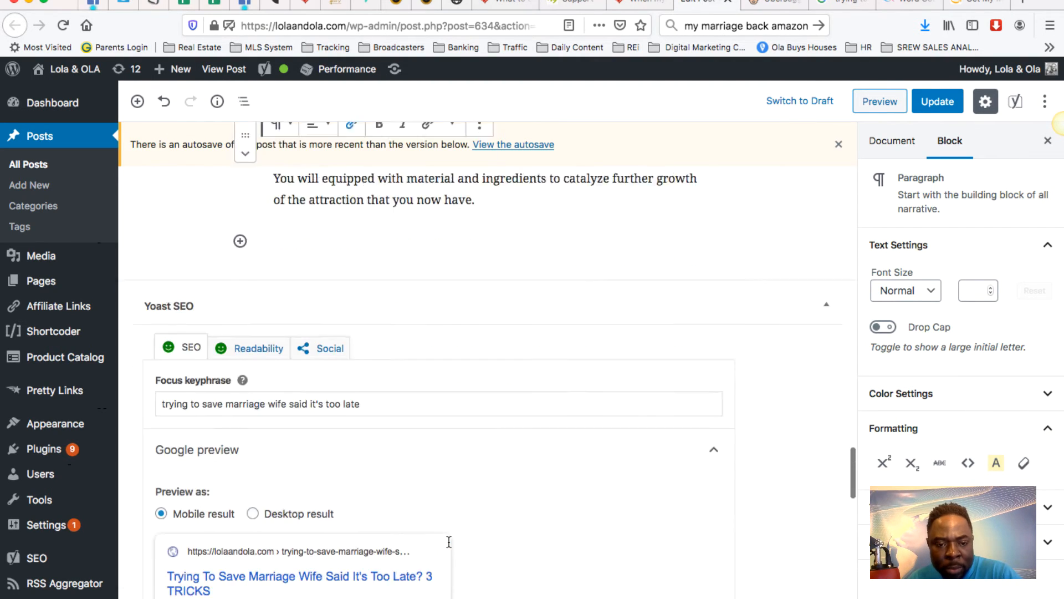
{"action": "scroll", "coordinate": [450, 546], "scroll_direction": "down", "scroll_amount": 15}
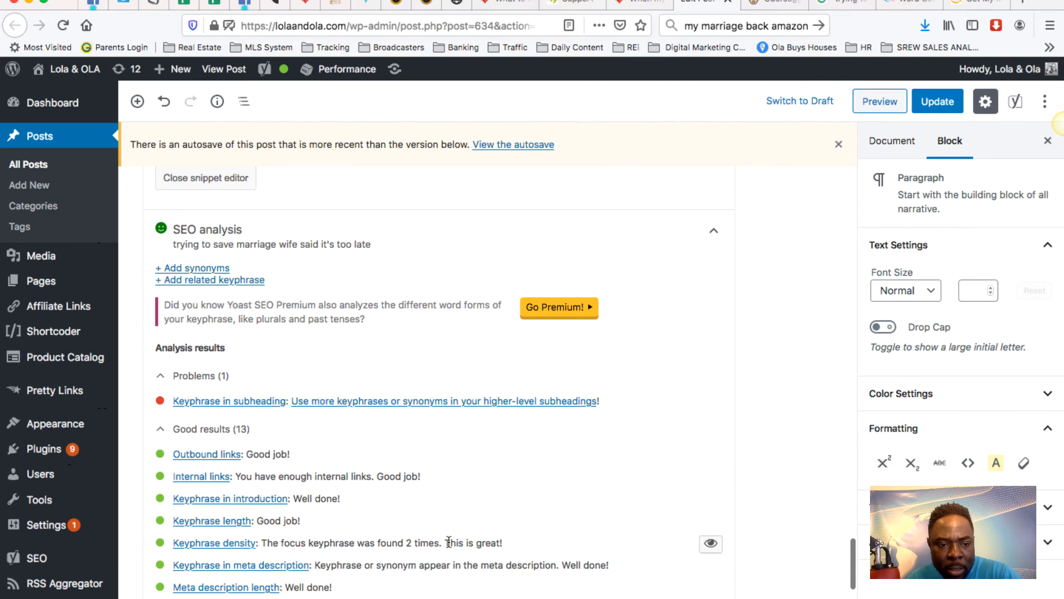
{"action": "scroll", "coordinate": [449, 542], "scroll_direction": "up", "scroll_amount": 20}
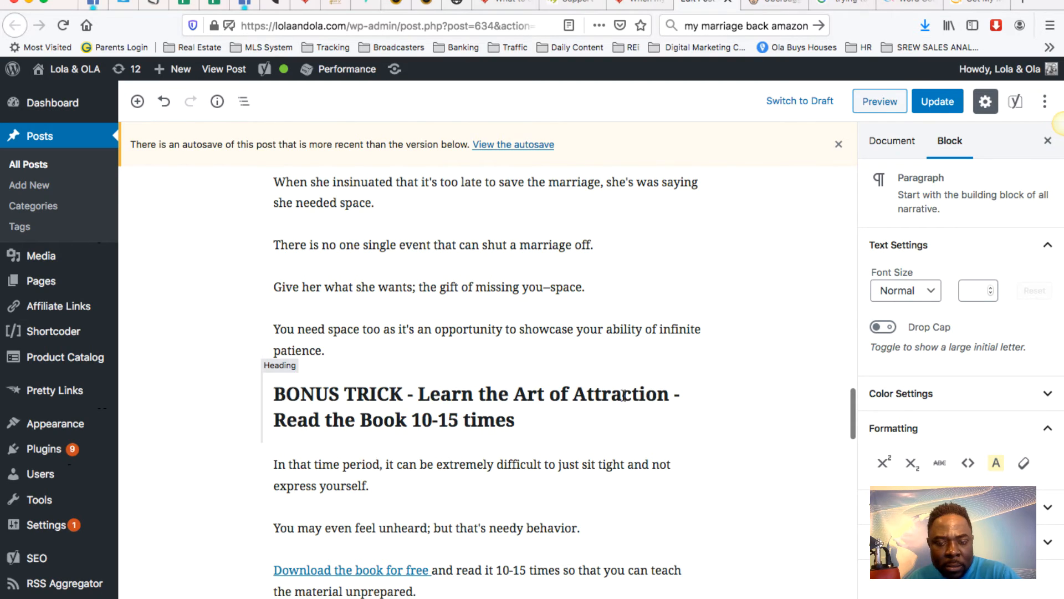
{"action": "left_click", "coordinate": [487, 427]}
{"action": "left_click", "coordinate": [283, 359]}
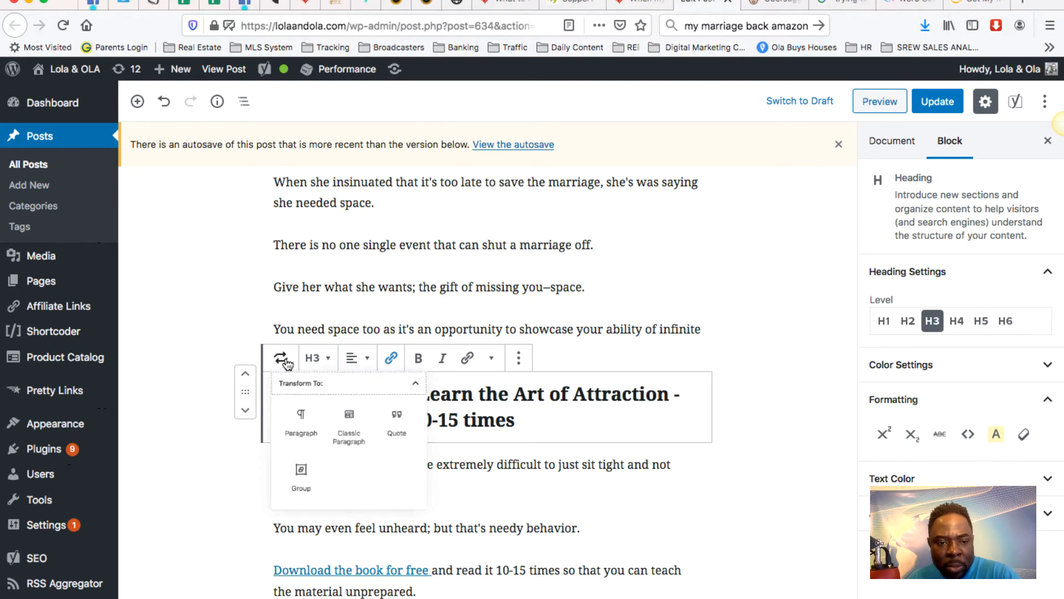
{"action": "left_click", "coordinate": [301, 422]}
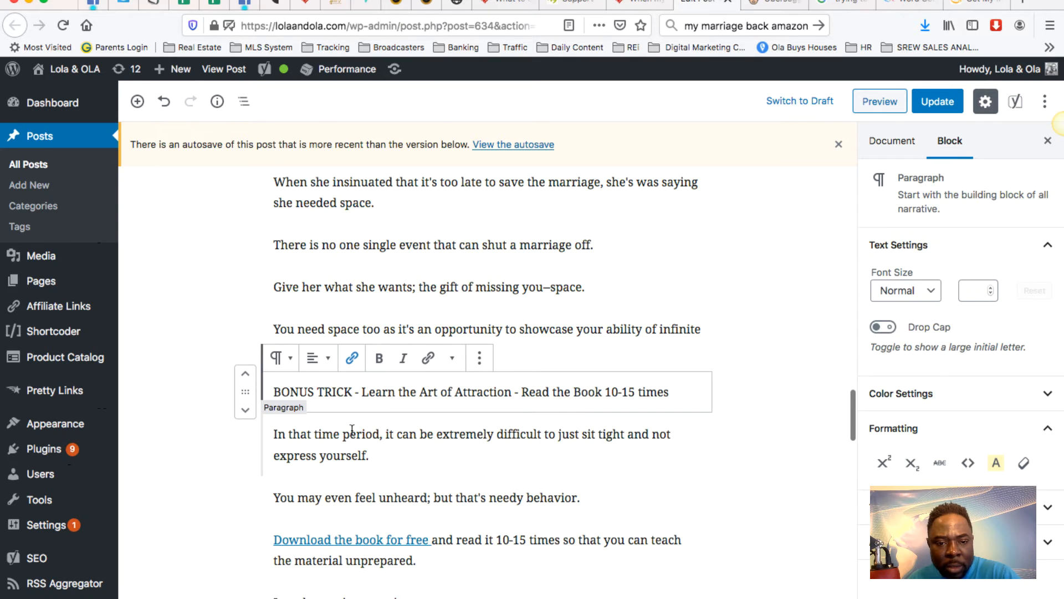
{"action": "triple_click", "coordinate": [441, 391]}
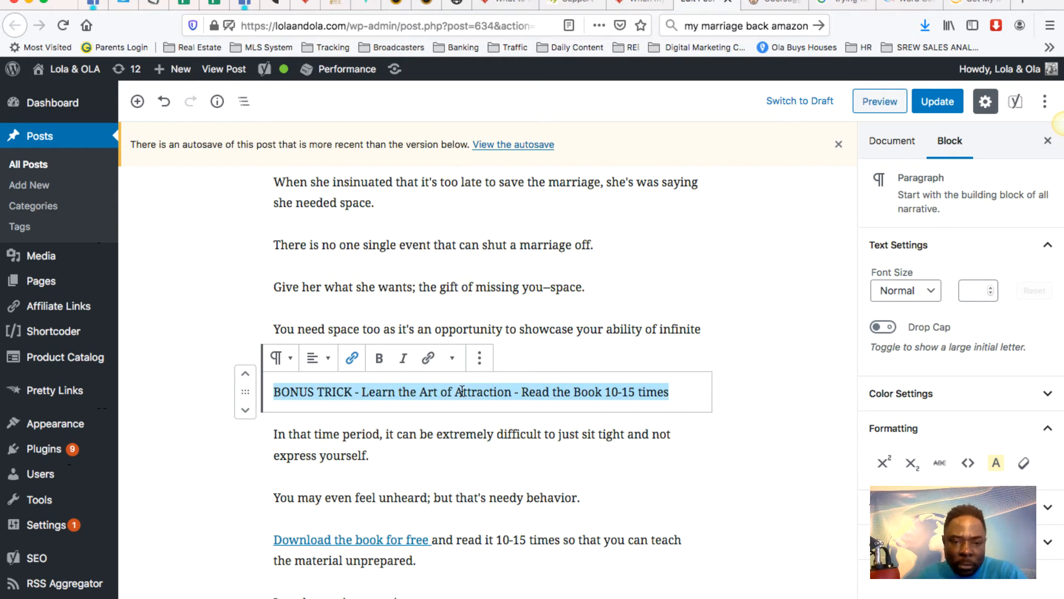
{"action": "left_click", "coordinate": [379, 357]}
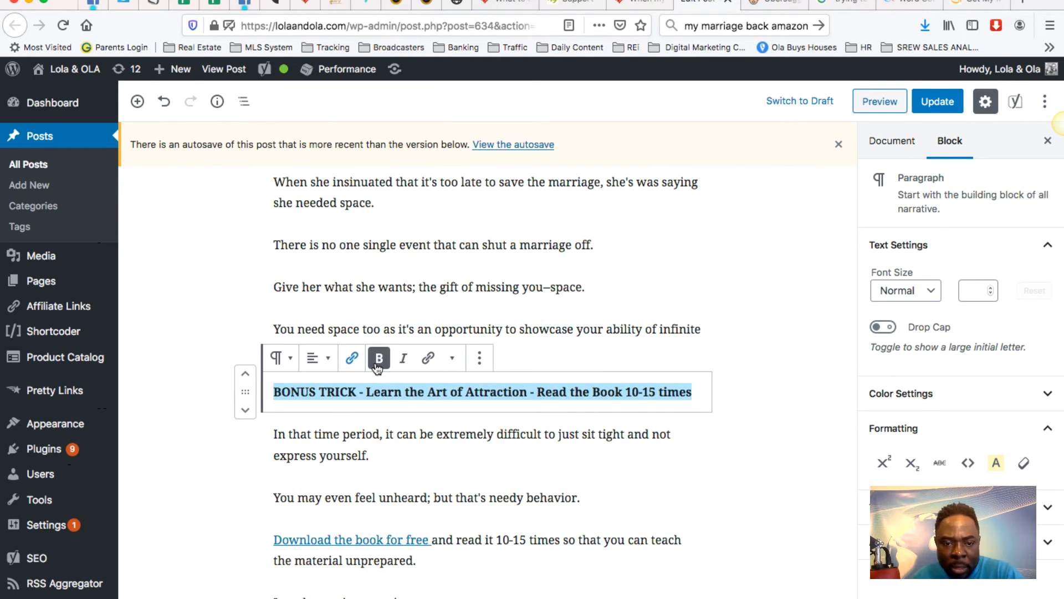
{"action": "left_click", "coordinate": [445, 310]}
{"action": "left_click", "coordinate": [519, 329]}
Check the Yoast SEO analysis results again and update the published post.
{"action": "scroll", "coordinate": [427, 459], "scroll_direction": "down", "scroll_amount": 15}
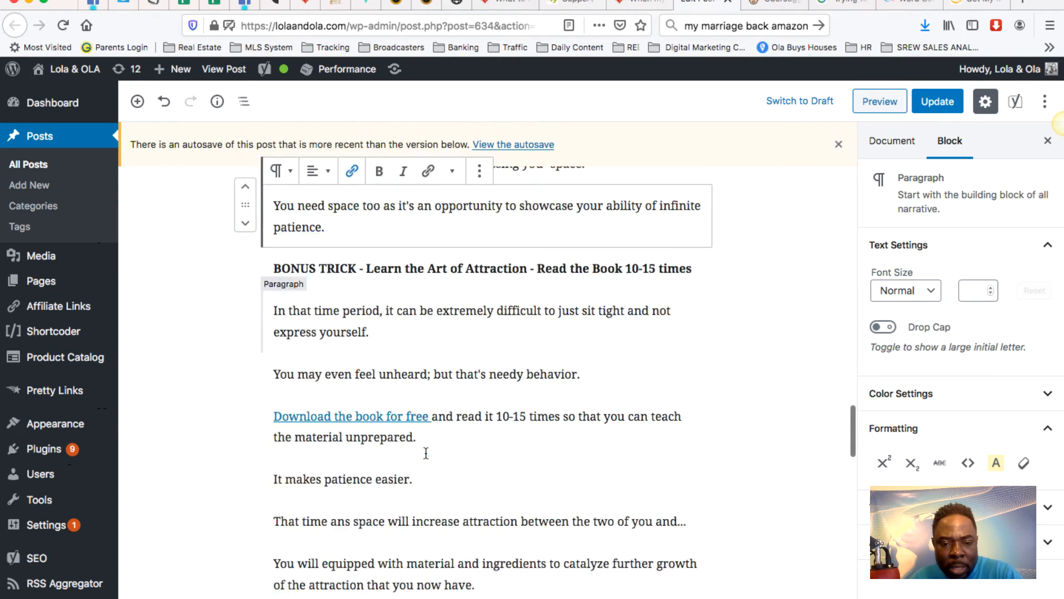
{"action": "scroll", "coordinate": [427, 460], "scroll_direction": "down", "scroll_amount": 10}
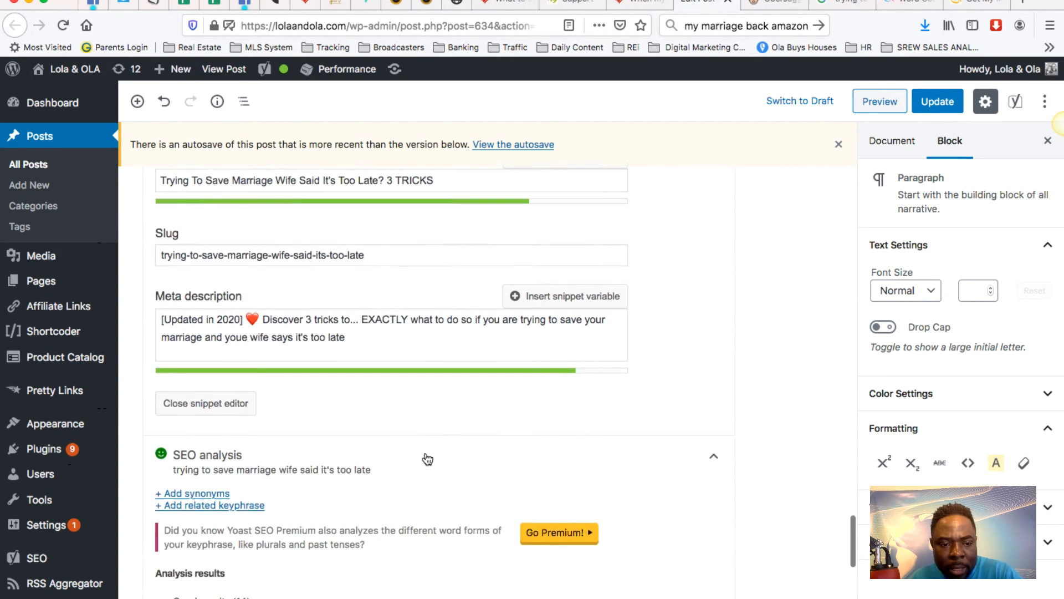
{"action": "scroll", "coordinate": [425, 451], "scroll_direction": "down", "scroll_amount": 5}
{"action": "scroll", "coordinate": [424, 451], "scroll_direction": "up", "scroll_amount": 20}
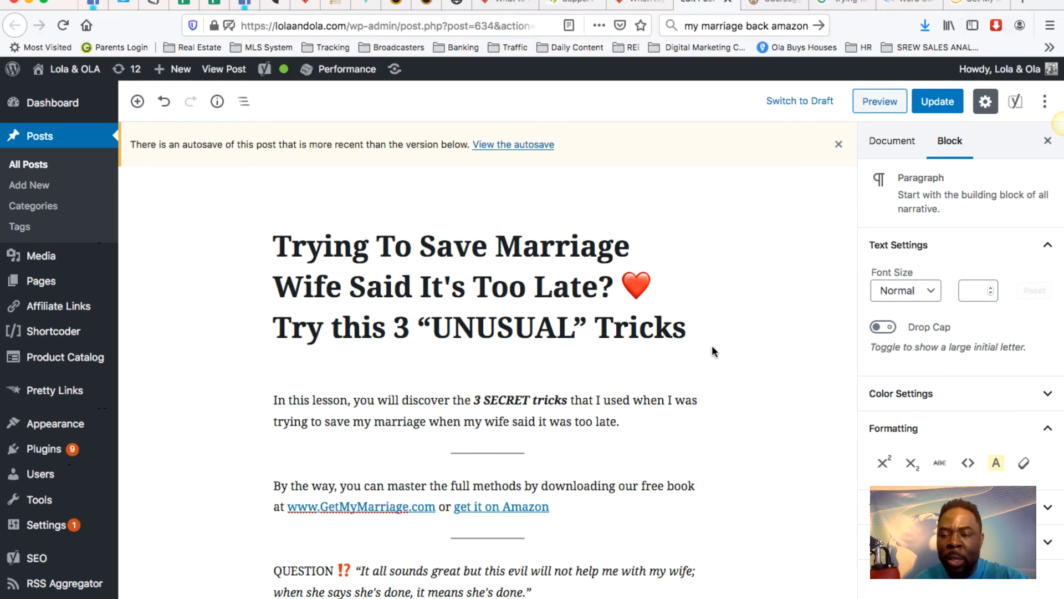
{"action": "left_click", "coordinate": [936, 104]}
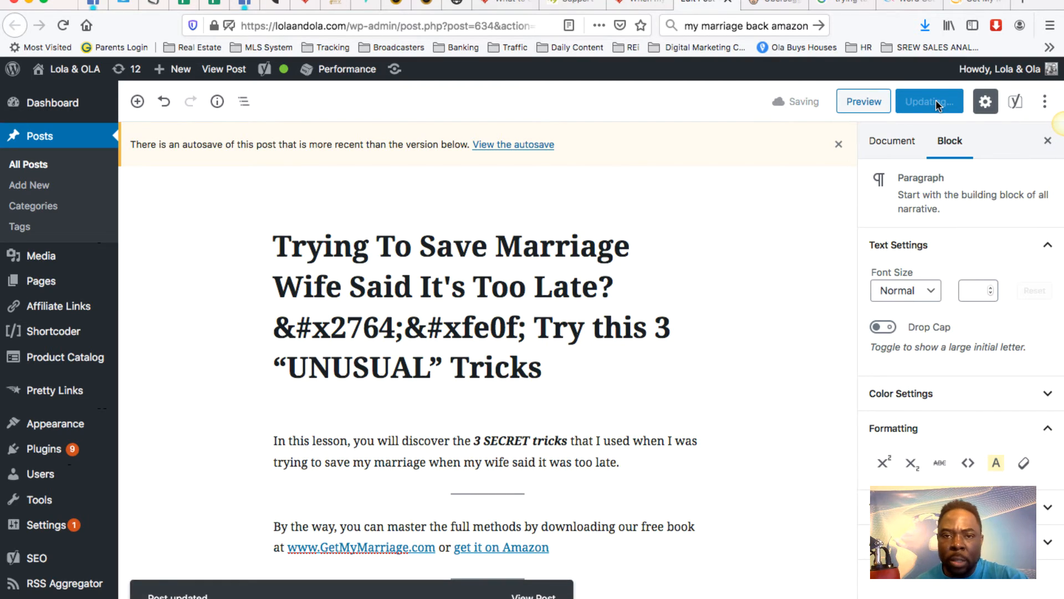
Reload the live post page and review its title, video, images, trick headings and tags.
{"action": "left_click", "coordinate": [631, 3]}
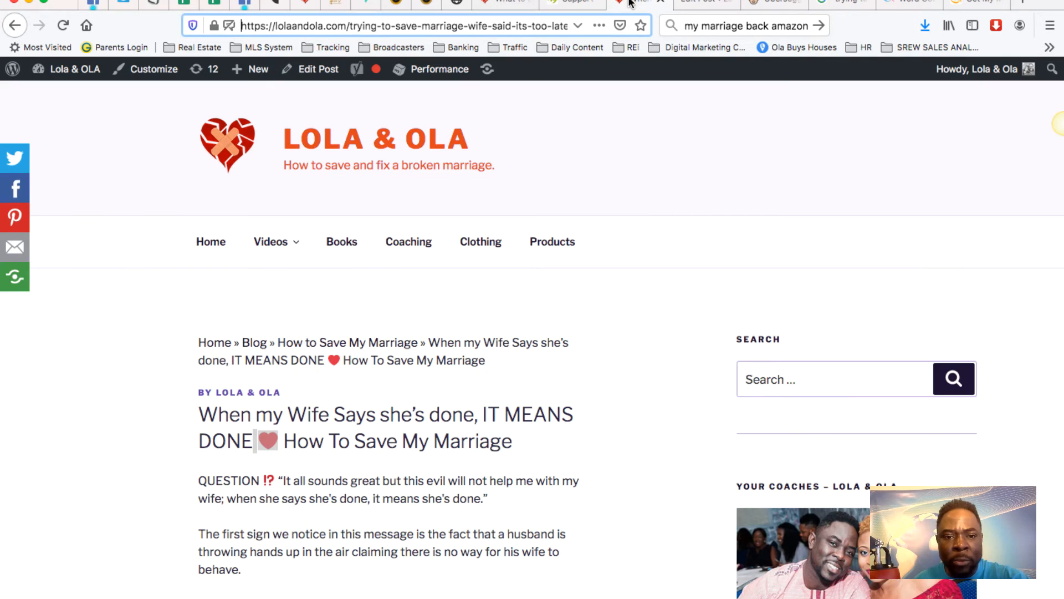
{"action": "left_click", "coordinate": [62, 25]}
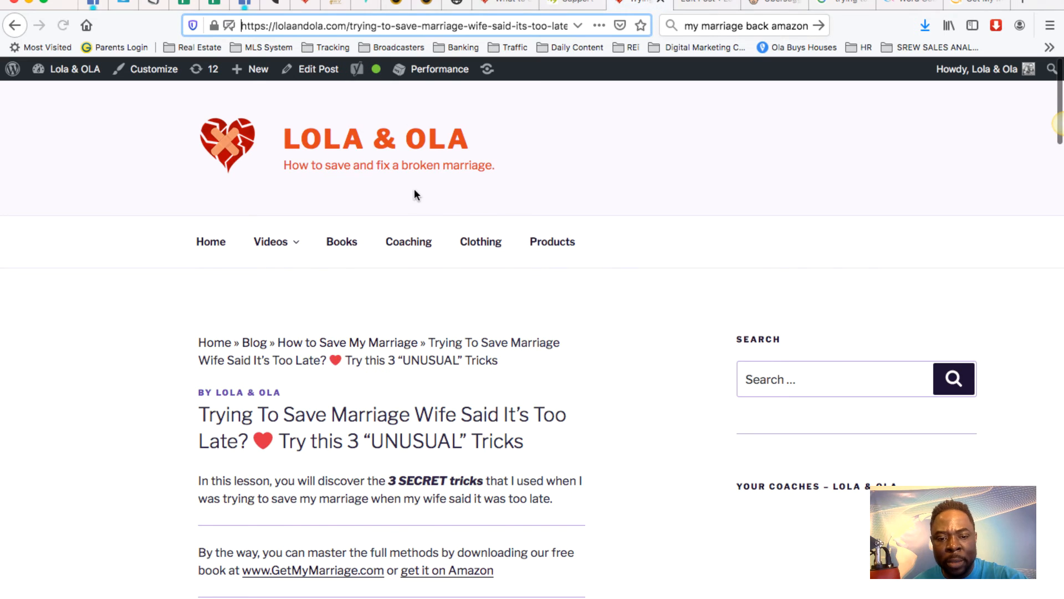
{"action": "scroll", "coordinate": [416, 195], "scroll_direction": "down", "scroll_amount": 3}
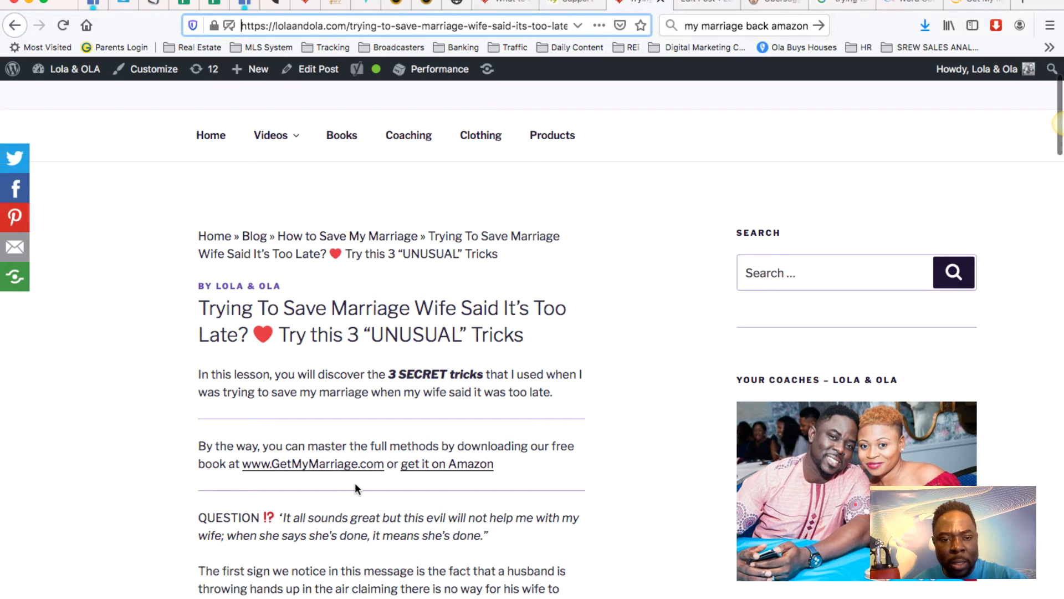
{"action": "scroll", "coordinate": [355, 482], "scroll_direction": "down", "scroll_amount": 6}
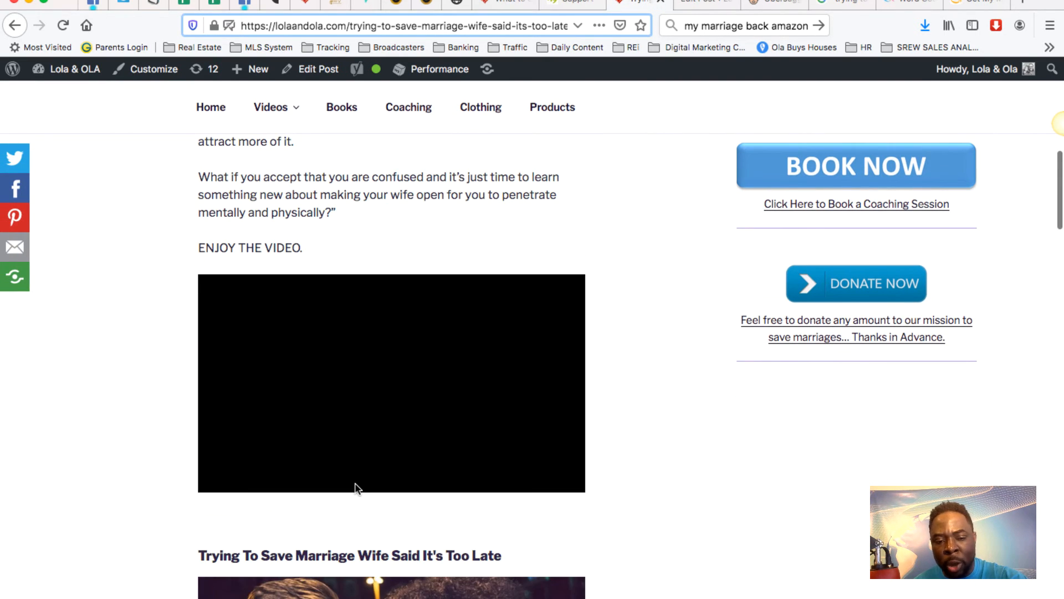
{"action": "scroll", "coordinate": [355, 482], "scroll_direction": "down", "scroll_amount": 5}
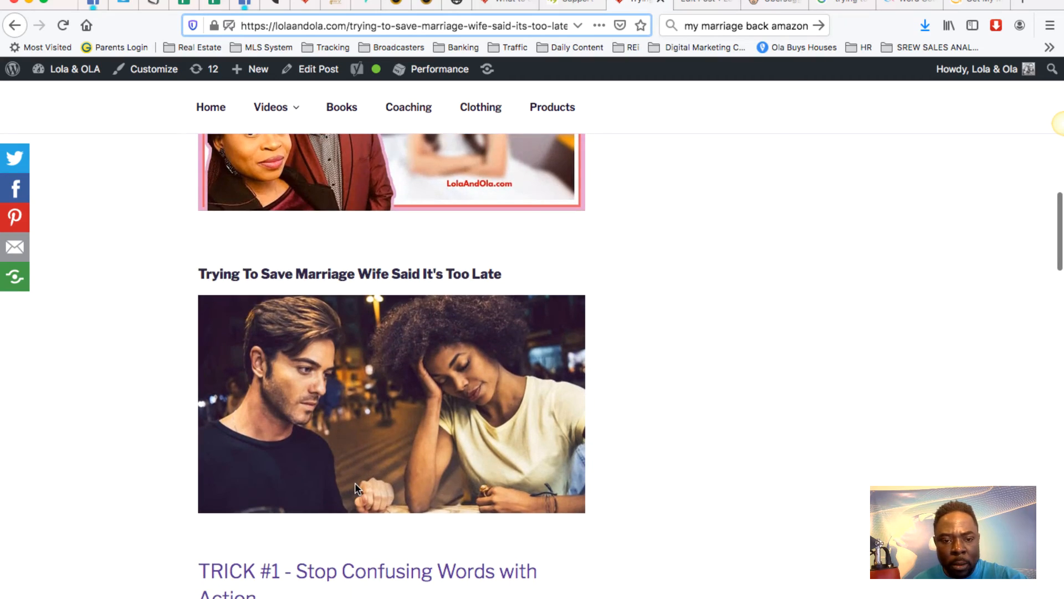
{"action": "scroll", "coordinate": [355, 484], "scroll_direction": "down", "scroll_amount": 10}
{"action": "scroll", "coordinate": [355, 482], "scroll_direction": "down", "scroll_amount": 20}
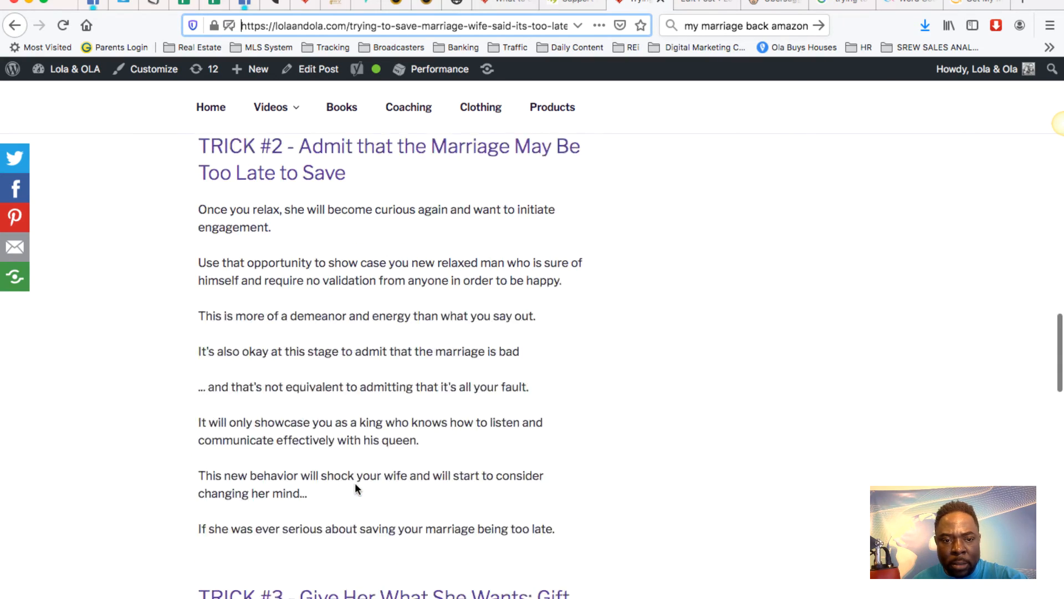
{"action": "scroll", "coordinate": [357, 486], "scroll_direction": "down", "scroll_amount": 13}
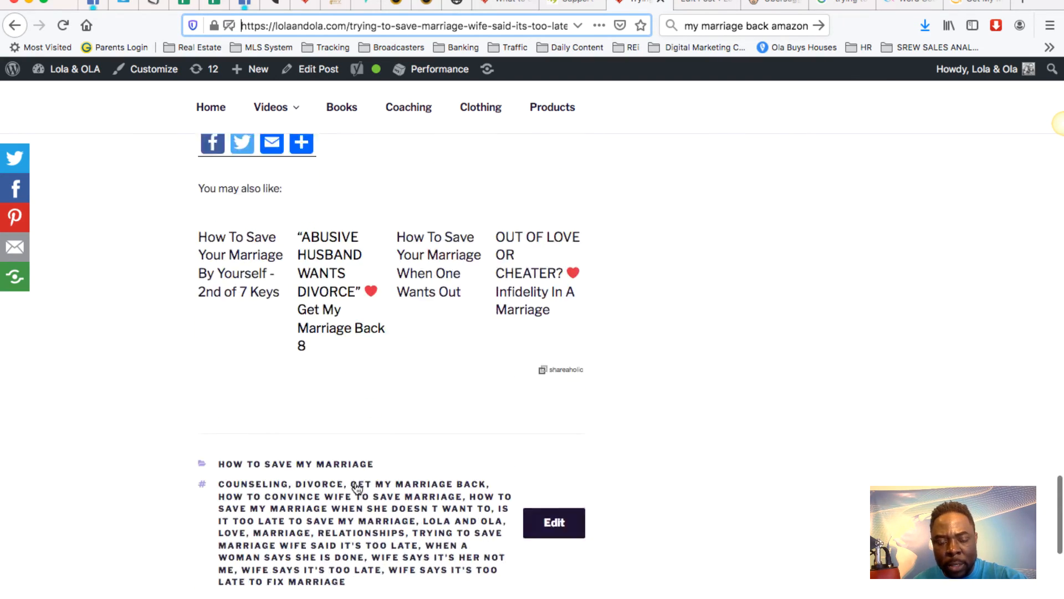
{"action": "scroll", "coordinate": [354, 487], "scroll_direction": "up", "scroll_amount": 20}
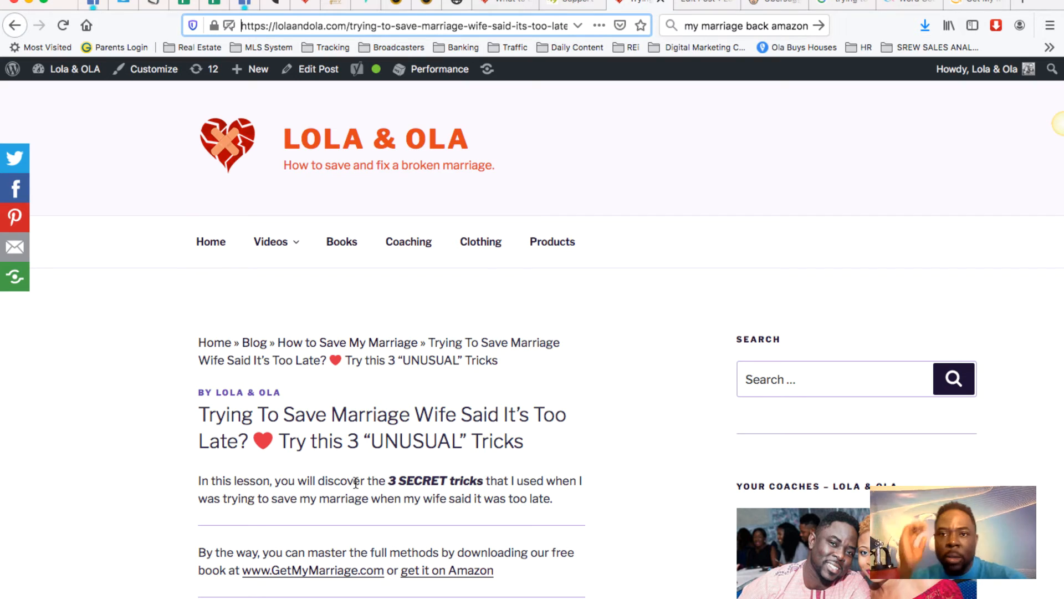
Return to the post editor and copy the focus keyphrase from the Yoast SEO settings.
{"action": "left_click", "coordinate": [705, 3]}
{"action": "scroll", "coordinate": [470, 478], "scroll_direction": "down", "scroll_amount": 20}
{"action": "scroll", "coordinate": [470, 476], "scroll_direction": "down", "scroll_amount": 20}
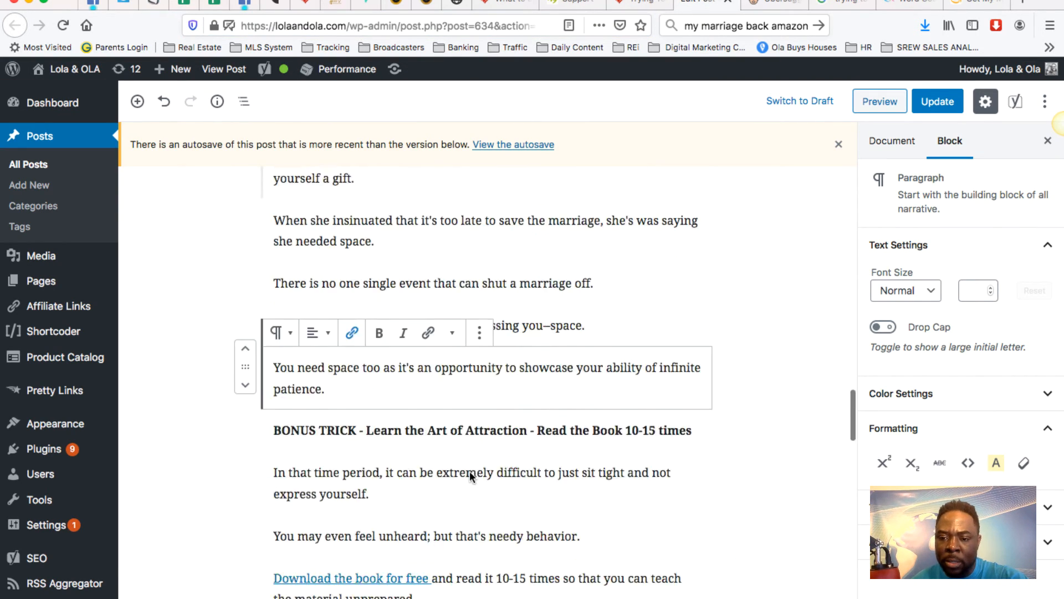
{"action": "scroll", "coordinate": [470, 478], "scroll_direction": "up", "scroll_amount": 3}
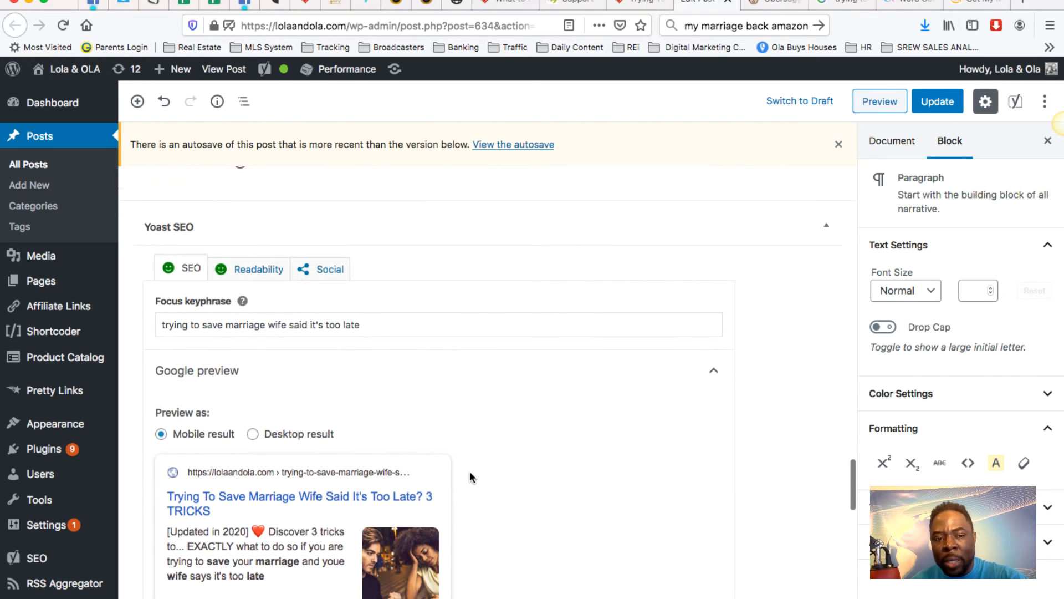
{"action": "left_click_drag", "start_coordinate": [369, 342], "coordinate": [166, 331]}
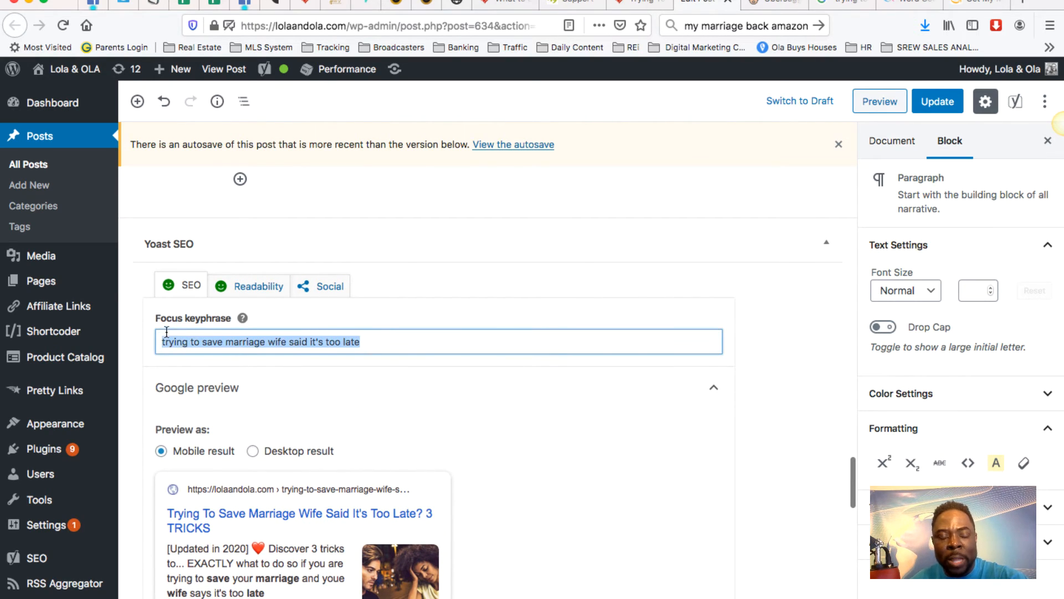
{"action": "right_click", "coordinate": [221, 339]}
{"action": "left_click", "coordinate": [252, 383]}
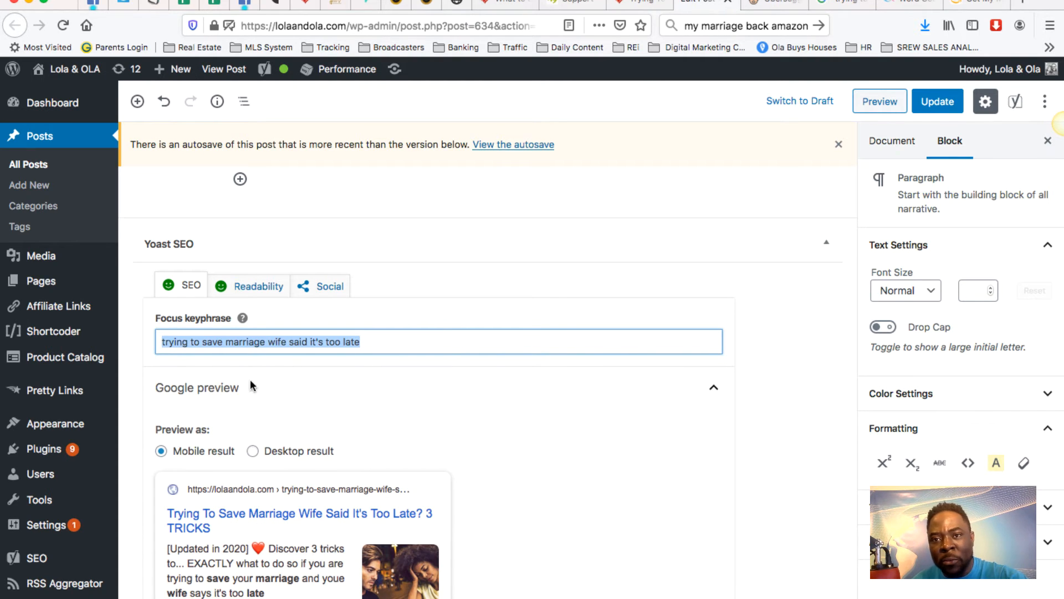
Close the word counter page and the page next to it to get back to the Google results.
{"action": "left_click", "coordinate": [917, 2]}
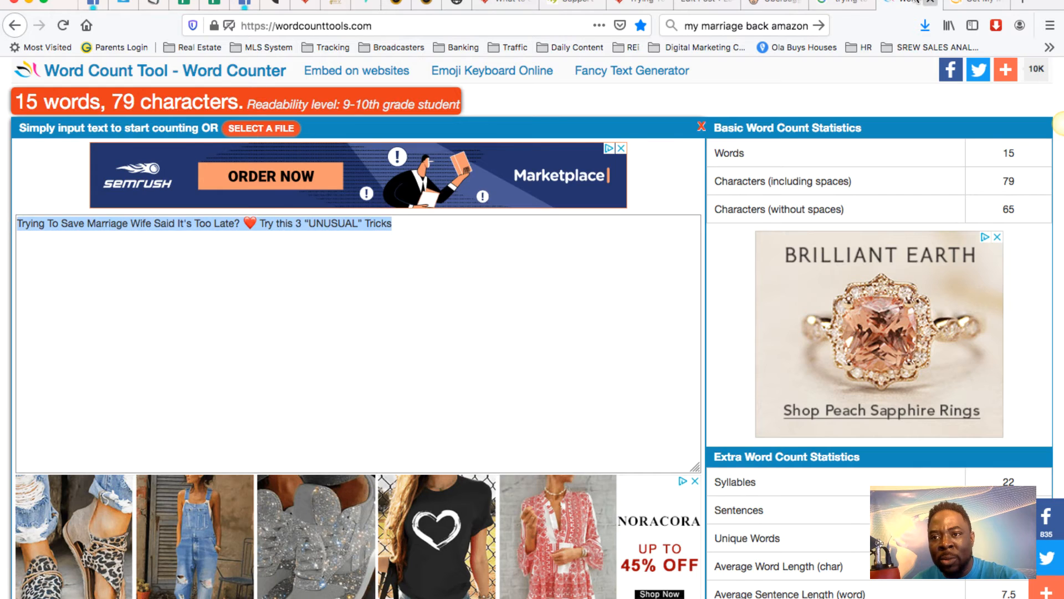
{"action": "left_click", "coordinate": [931, 2]}
{"action": "left_click", "coordinate": [931, 2]}
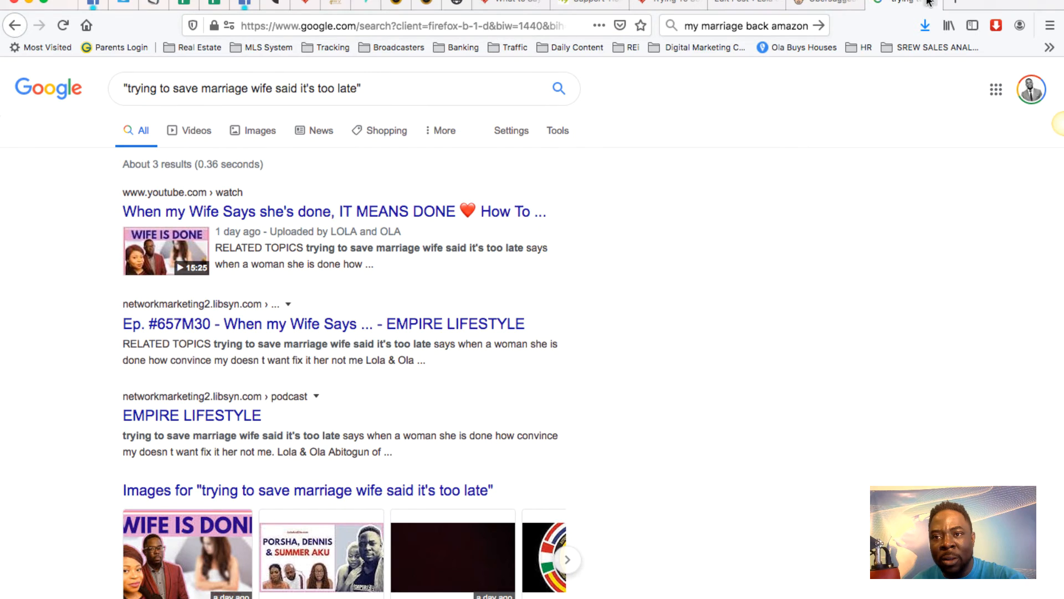
Search Google for trying to save marriage wife said it's too late without quotation marks and look through the results.
{"action": "left_click_drag", "start_coordinate": [392, 91], "coordinate": [102, 68]}
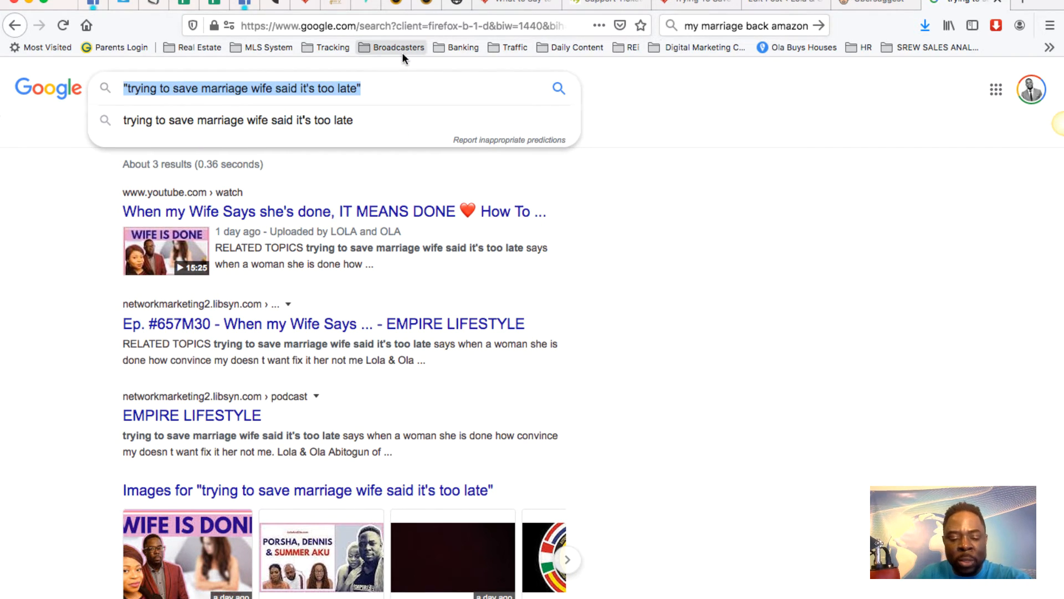
{"action": "key", "text": "Down"}
{"action": "key", "text": "Return"}
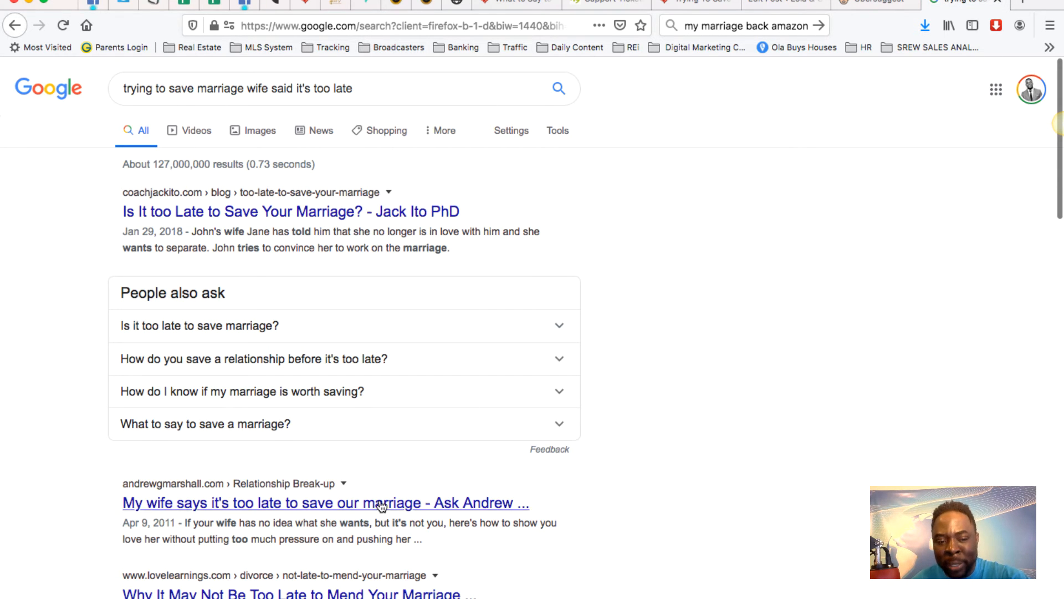
{"action": "scroll", "coordinate": [424, 383], "scroll_direction": "down", "scroll_amount": 5}
{"action": "scroll", "coordinate": [423, 380], "scroll_direction": "down", "scroll_amount": 2}
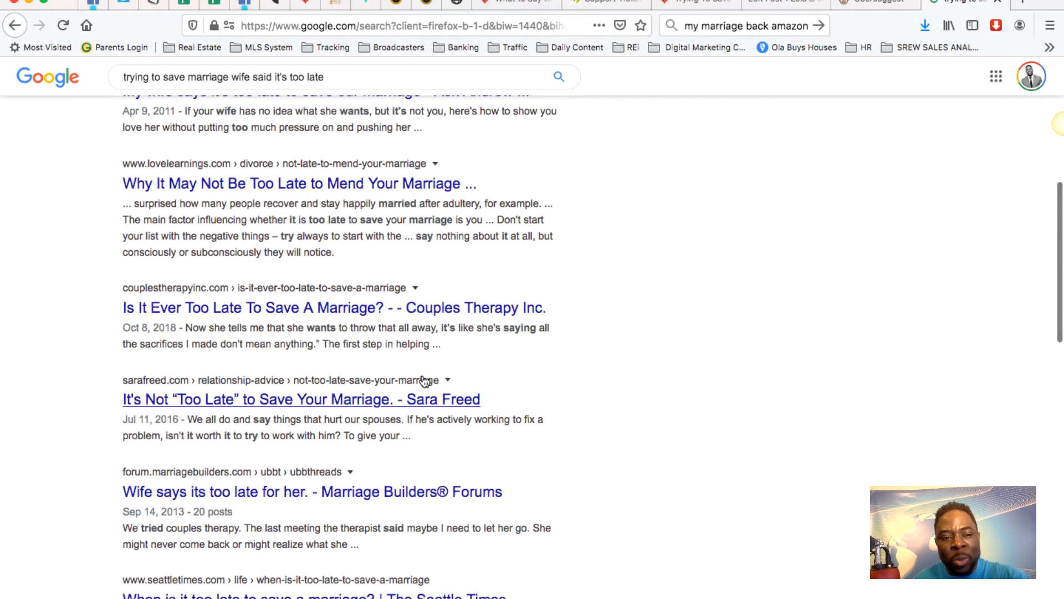
Copy the four "People also ask" questions from the Google results for trying to save marriage wife said it's too late.
{"action": "scroll", "coordinate": [423, 380], "scroll_direction": "up", "scroll_amount": 7}
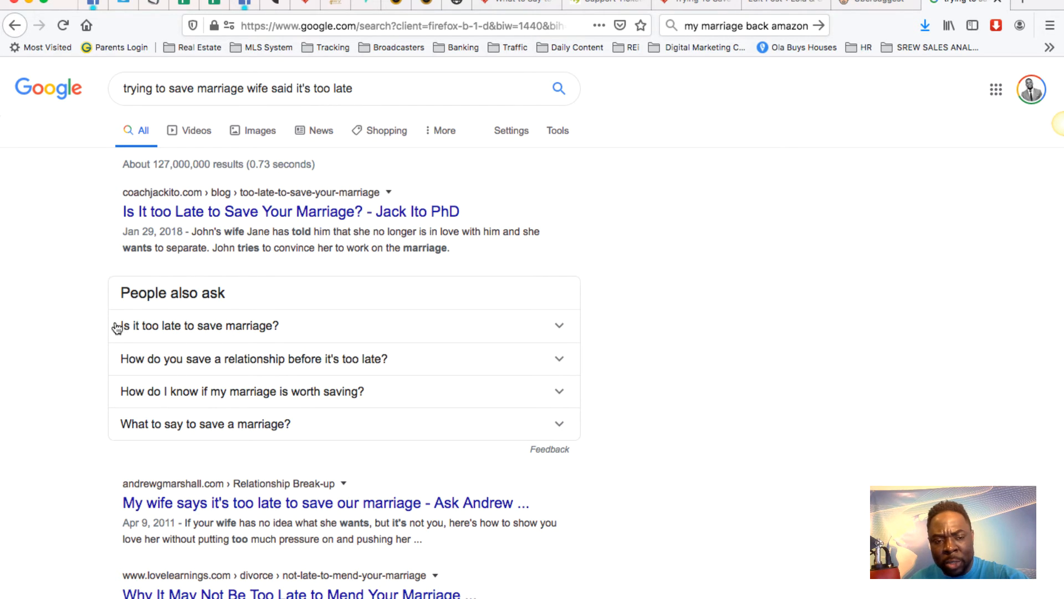
{"action": "left_click_drag", "start_coordinate": [115, 325], "coordinate": [323, 437]}
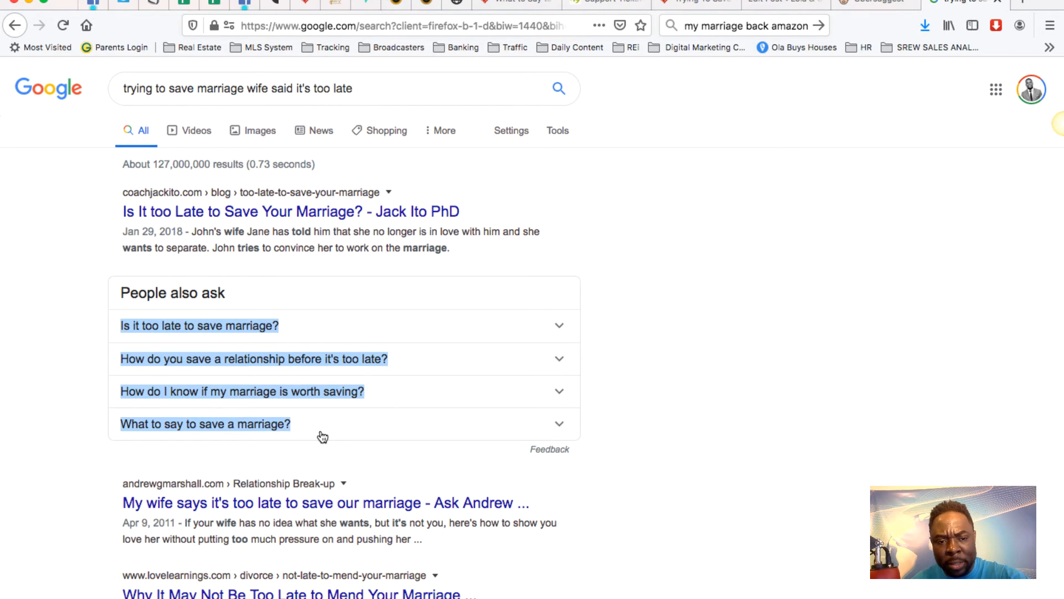
{"action": "right_click", "coordinate": [236, 396]}
{"action": "left_click", "coordinate": [261, 397]}
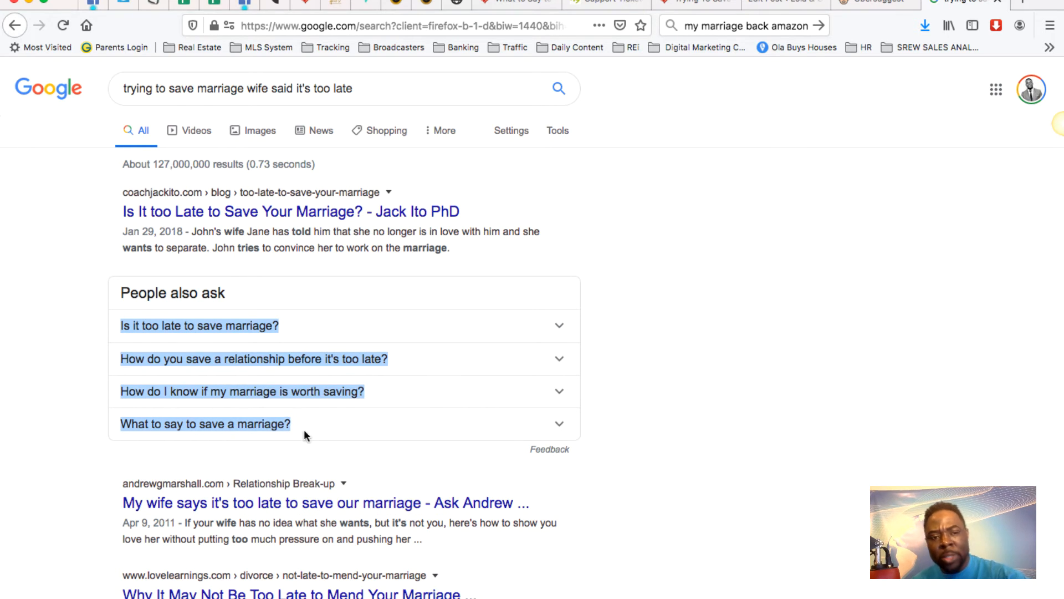
Switch to the TextEdit keyword notes, add a FAQ heading below the title and paste the copied questions under it.
{"action": "key", "text": "super+Tab"}
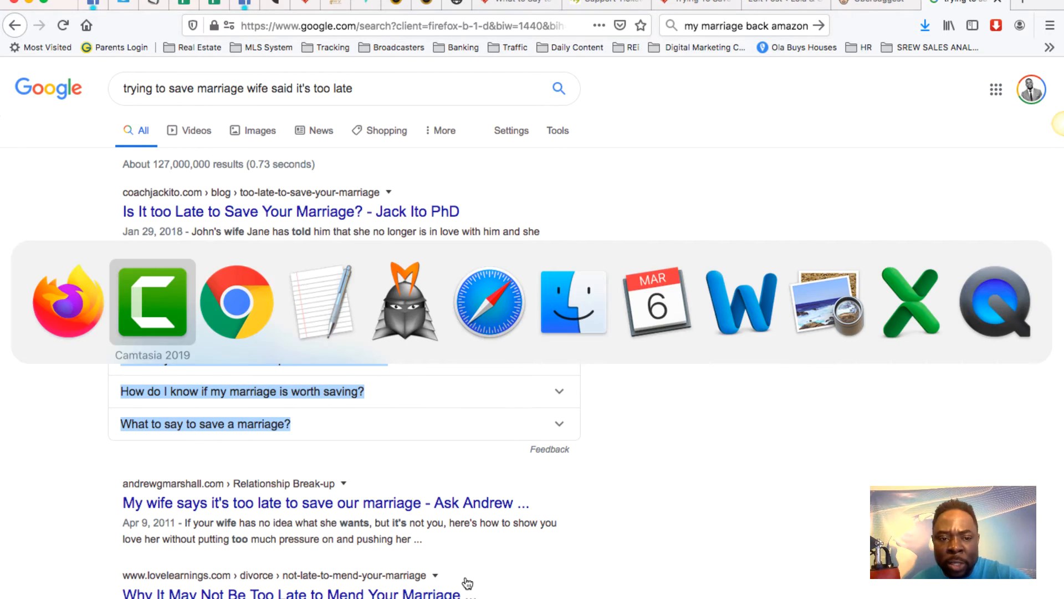
{"action": "key", "text": "super+Tab"}
{"action": "left_click", "coordinate": [445, 399]}
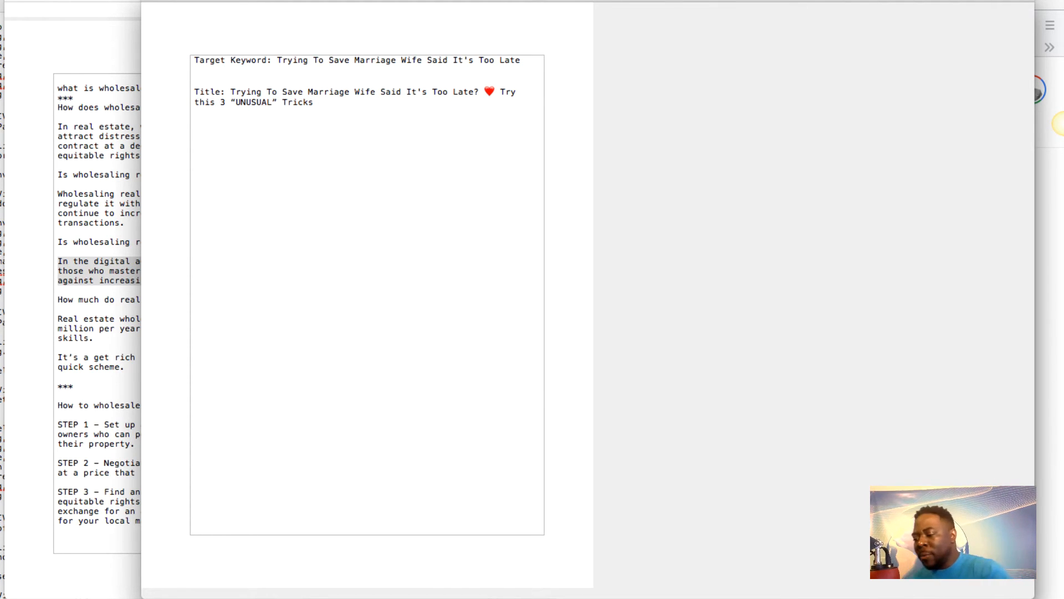
{"action": "type", "text": "FAQ"}
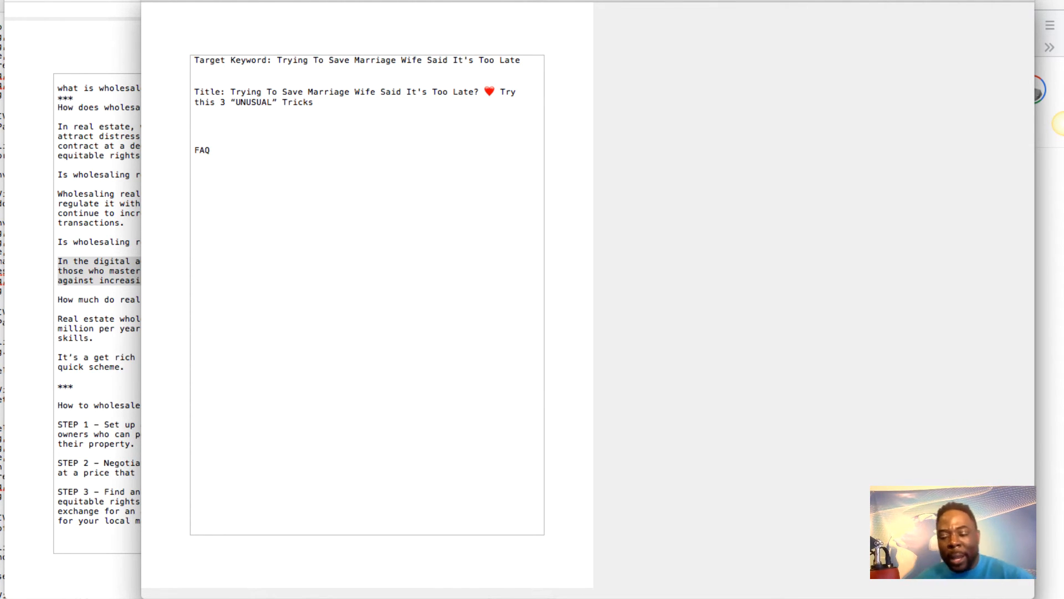
{"action": "key", "text": "Return"}
{"action": "key", "text": "super+v"}
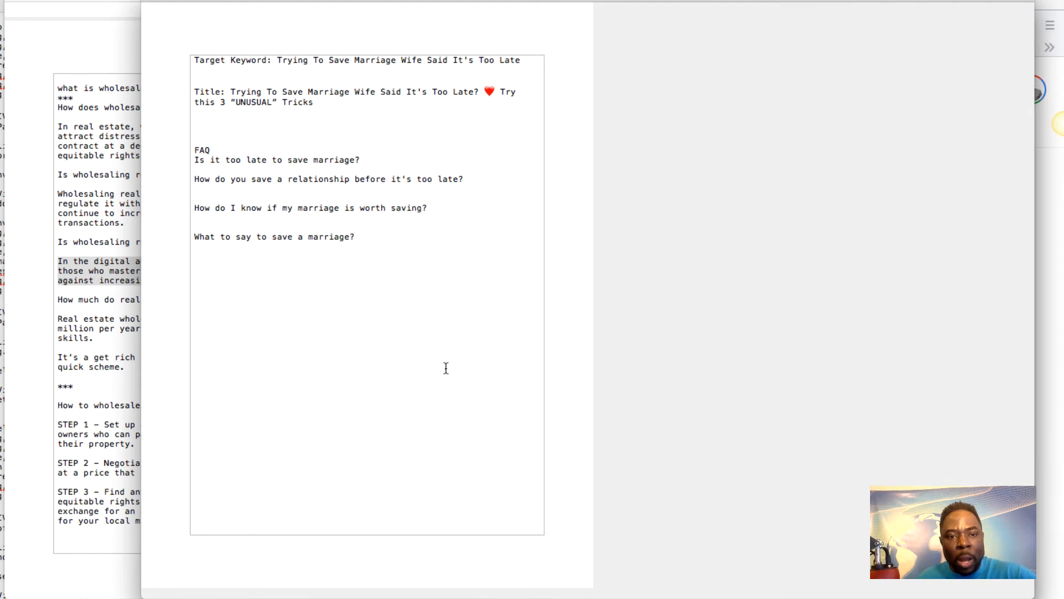
Paste a second copy of the questions below the FAQ list and join its first two, replacing the question mark with a comma.
{"action": "left_click", "coordinate": [237, 166]}
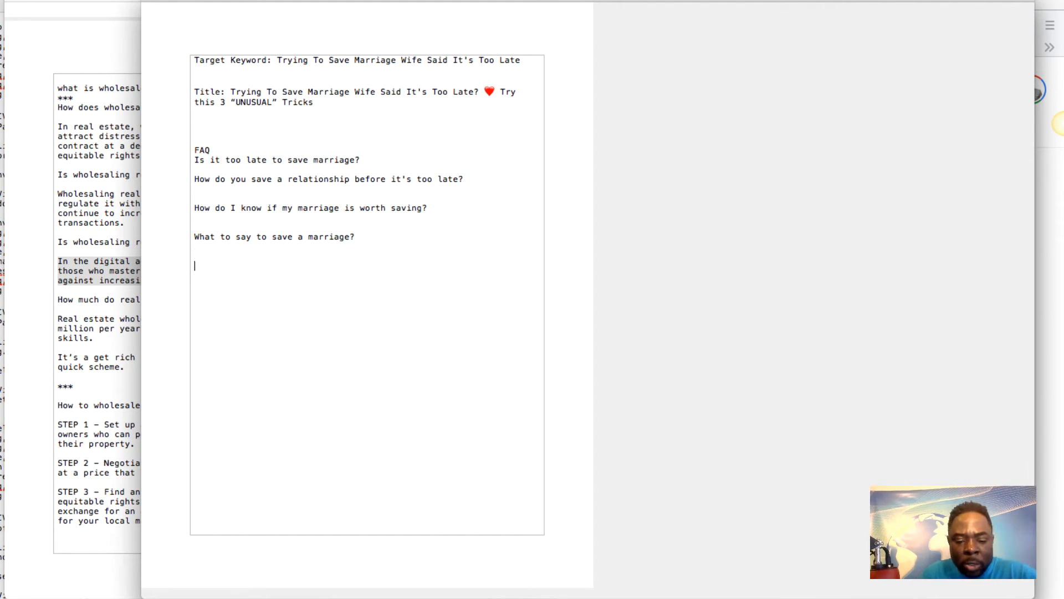
{"action": "type", "text": "Is it too late to save marriage?  How do you save a relationship before it's too late?   How do I know if my marriage is worth saving?   What to say to save a marriage?"}
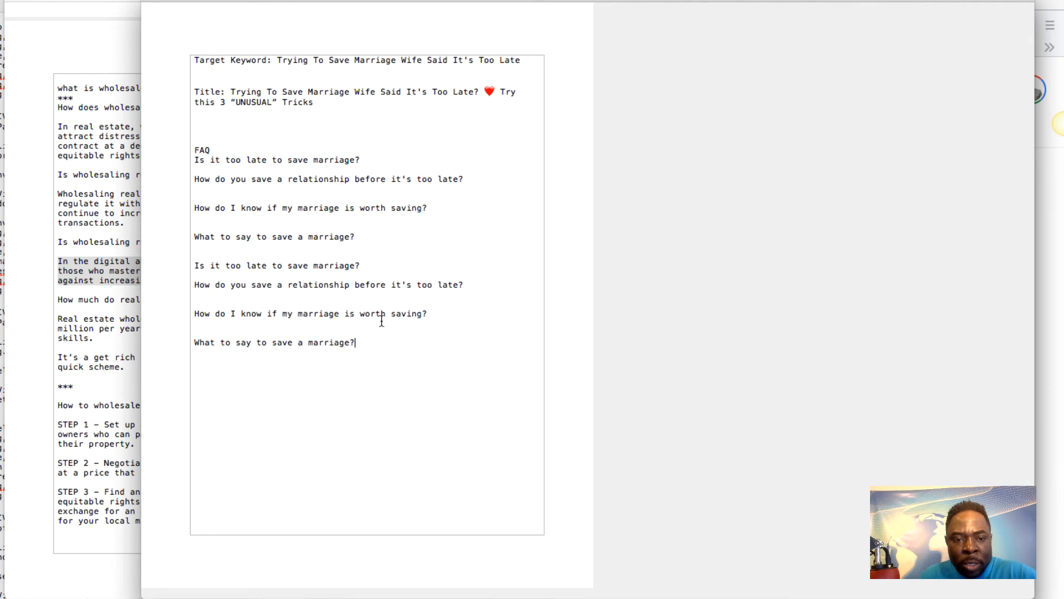
{"action": "left_click", "coordinate": [195, 284]}
{"action": "key", "text": "BackSpace"}
{"action": "key", "text": "BackSpace"}
{"action": "key", "text": "BackSpace"}
{"action": "type", "text": ","}
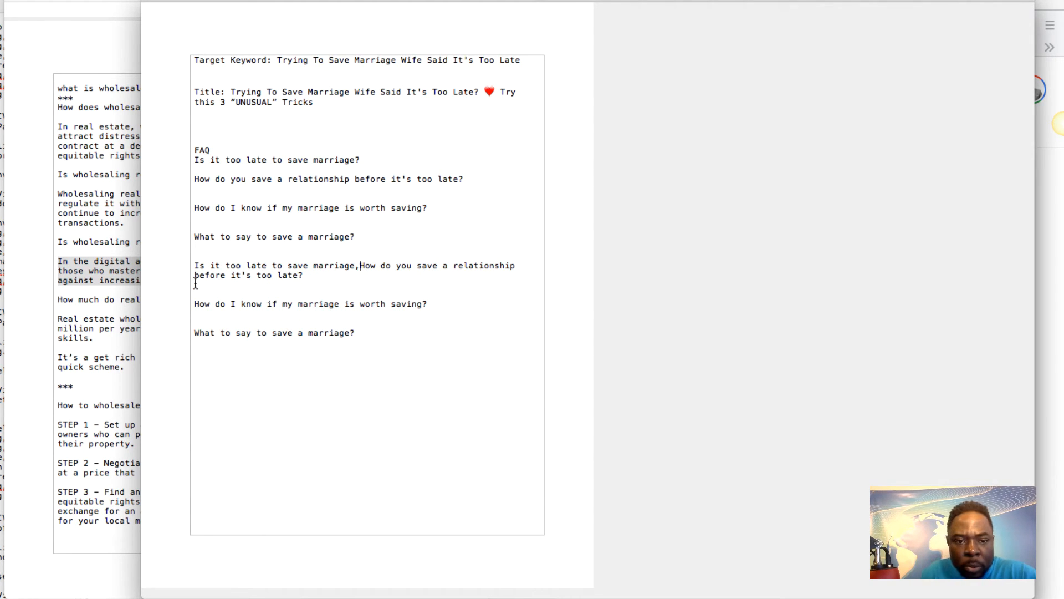
Join "How do I know if my marriage is worth saving?" to the preceding question in the second list, separated by a comma.
{"action": "left_click", "coordinate": [195, 305]}
{"action": "key", "text": "BackSpace"}
{"action": "key", "text": "BackSpace"}
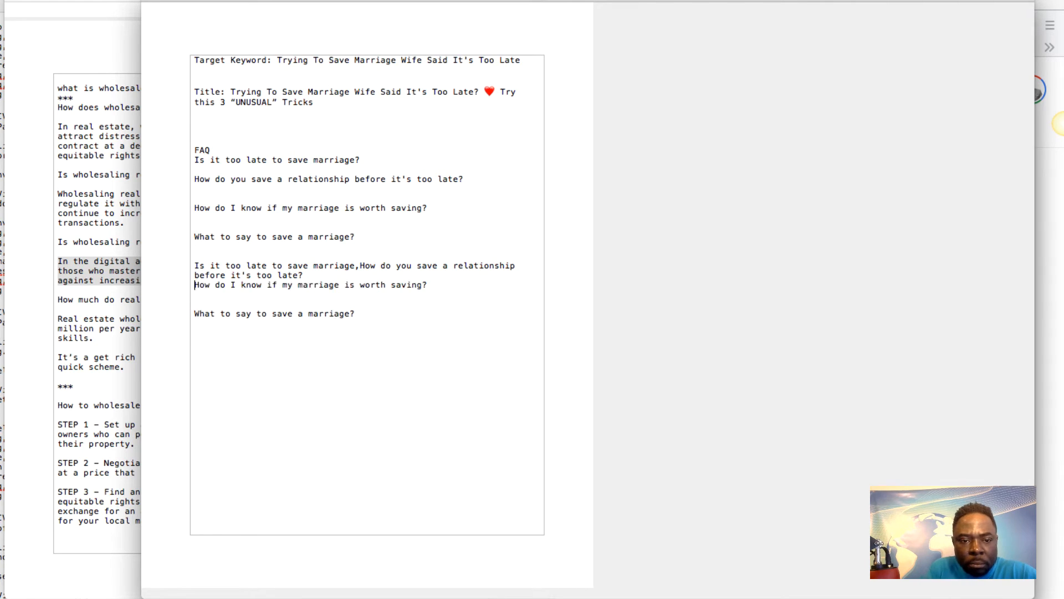
{"action": "key", "text": "BackSpace"}
{"action": "key", "text": "BackSpace"}
{"action": "type", "text": ","}
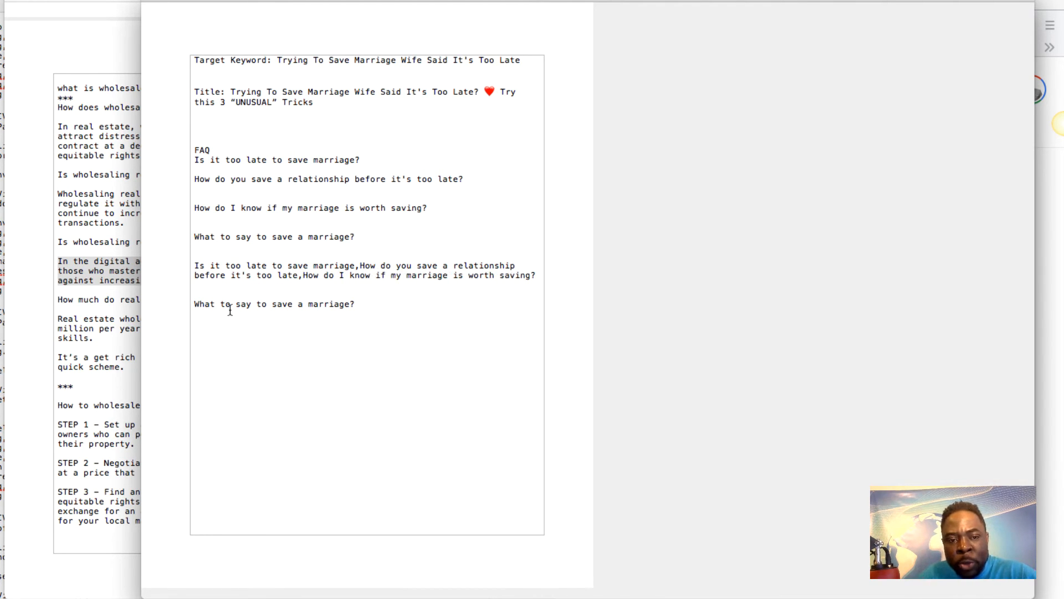
Remove the line breaks before "What to say to save a marriage?" in the second list to join it to the preceding questions.
{"action": "left_click", "coordinate": [195, 303]}
{"action": "key", "text": "BackSpace"}
{"action": "key", "text": "BackSpace"}
{"action": "key", "text": "BackSpace"}
{"action": "key", "text": "BackSpace"}
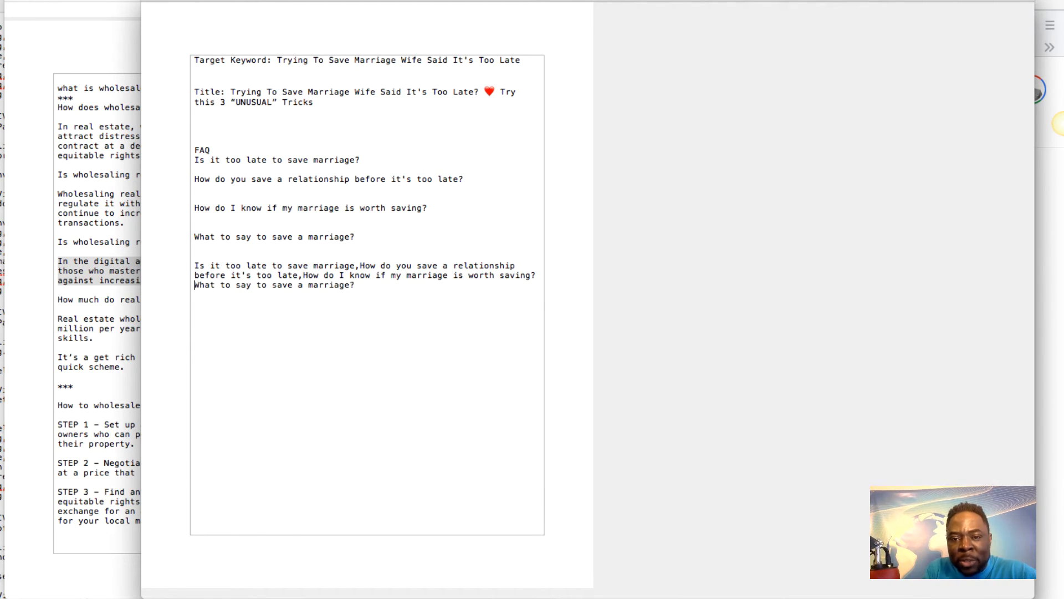
Join "What to say to save a marriage" to the comma-separated question list and remove its closing question mark.
{"action": "type", "text": ","}
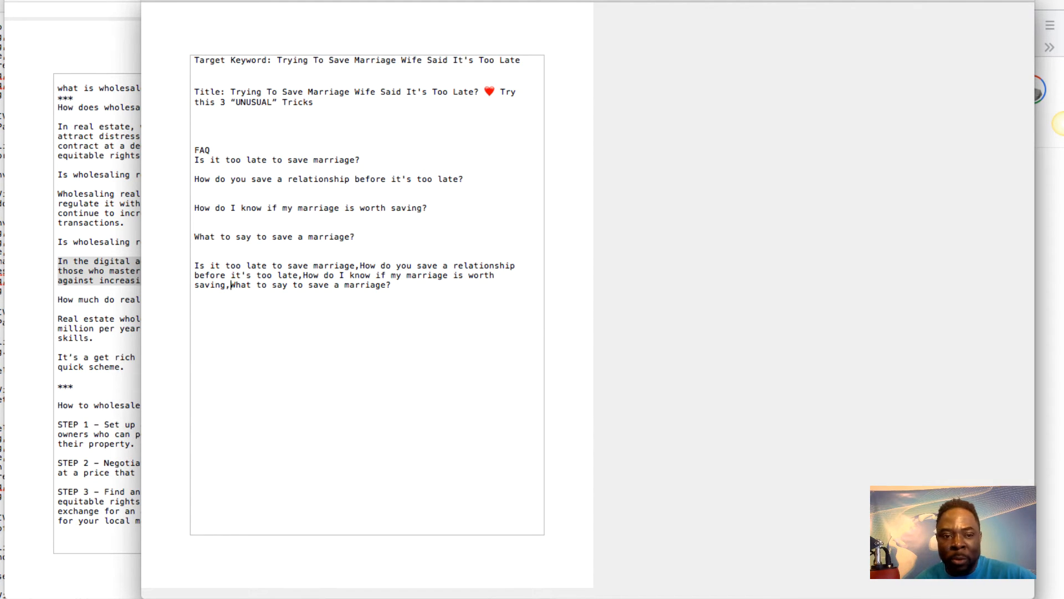
{"action": "left_click", "coordinate": [417, 284]}
{"action": "key", "text": "BackSpace"}
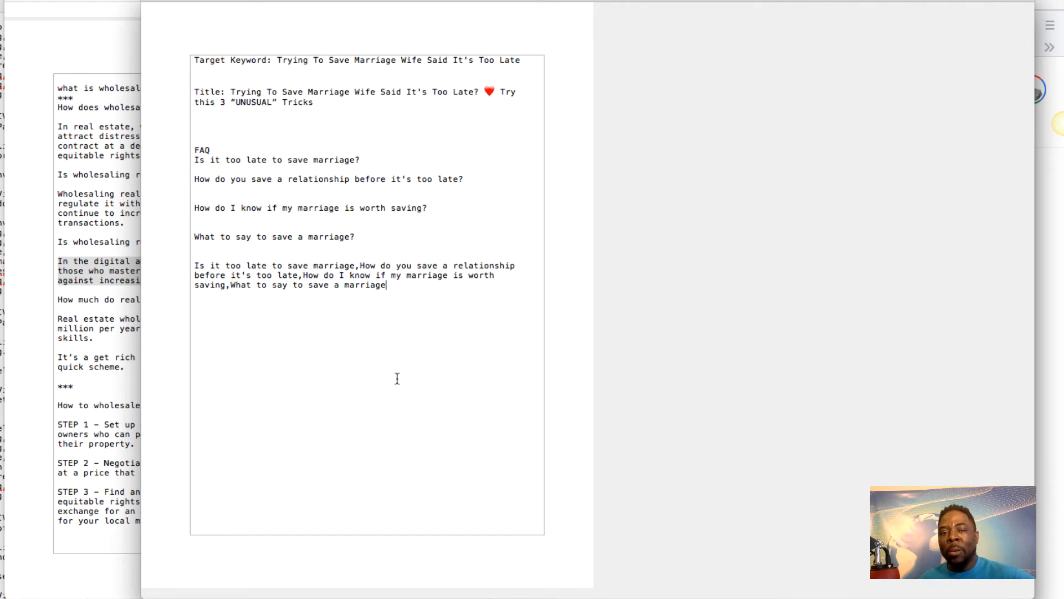
Copy all the related searches from the bottom of the Google results page and paste them at the end of the document's comma-separated list.
{"action": "key", "text": "super+Tab"}
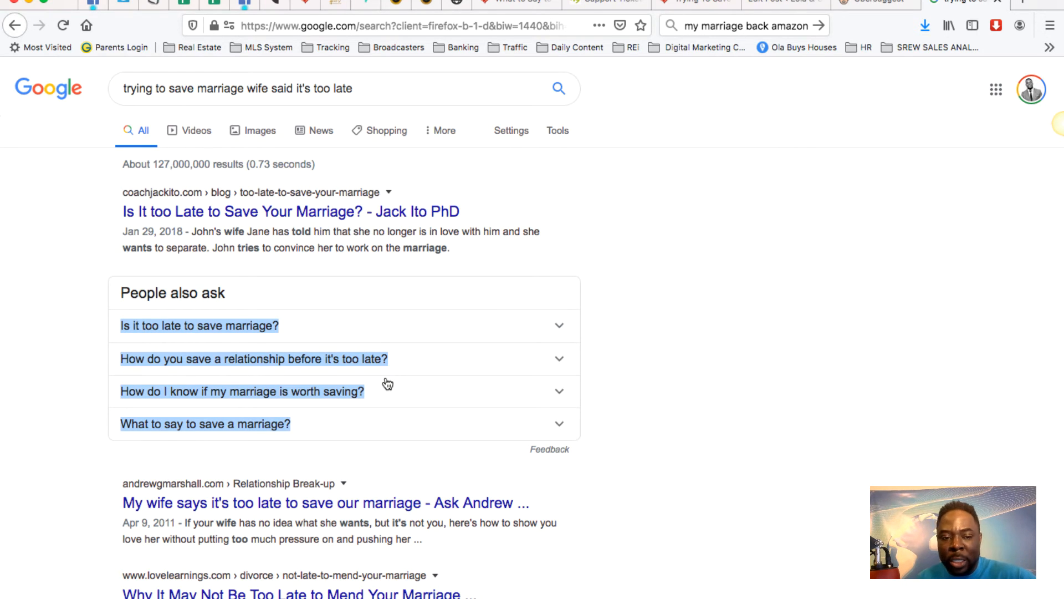
{"action": "scroll", "coordinate": [383, 382], "scroll_direction": "down", "scroll_amount": 5}
{"action": "scroll", "coordinate": [419, 563], "scroll_direction": "down", "scroll_amount": 20}
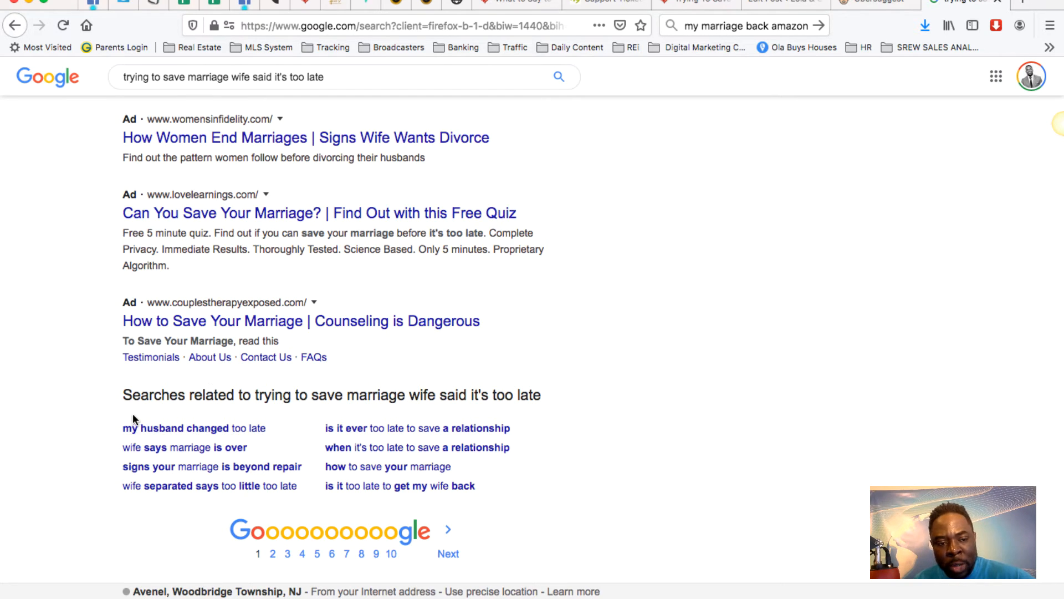
{"action": "left_click_drag", "start_coordinate": [132, 414], "coordinate": [492, 488]}
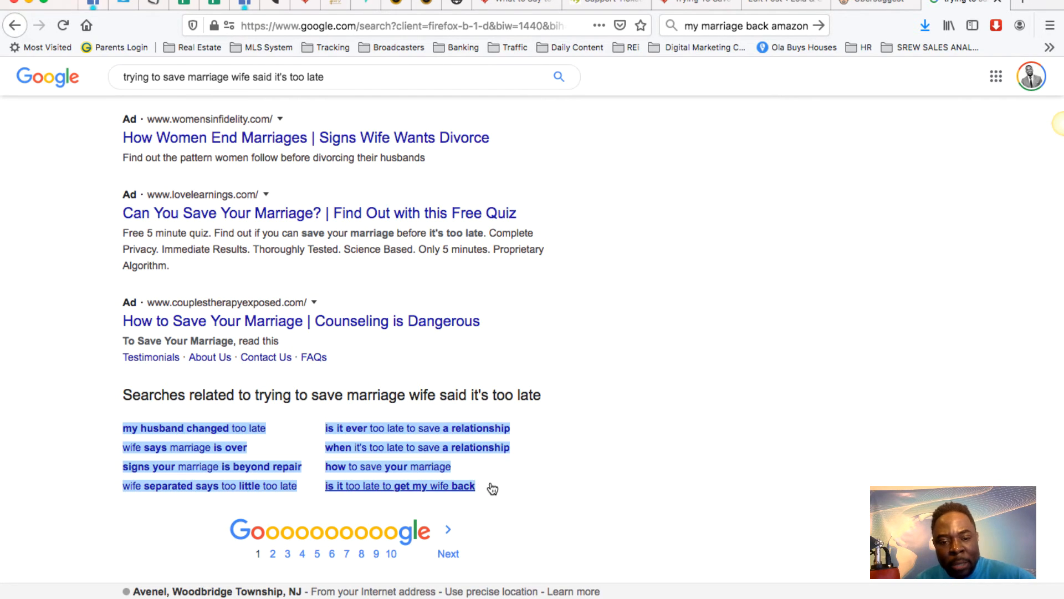
{"action": "right_click", "coordinate": [429, 448]}
{"action": "left_click", "coordinate": [466, 514]}
{"action": "key", "text": "super+Tab"}
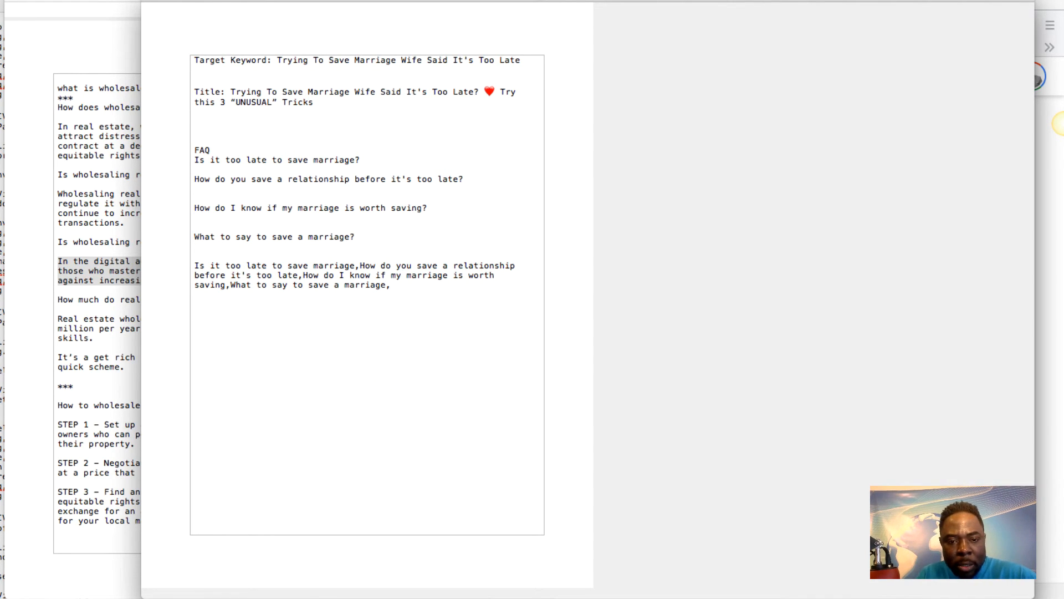
{"action": "key", "text": "super+v"}
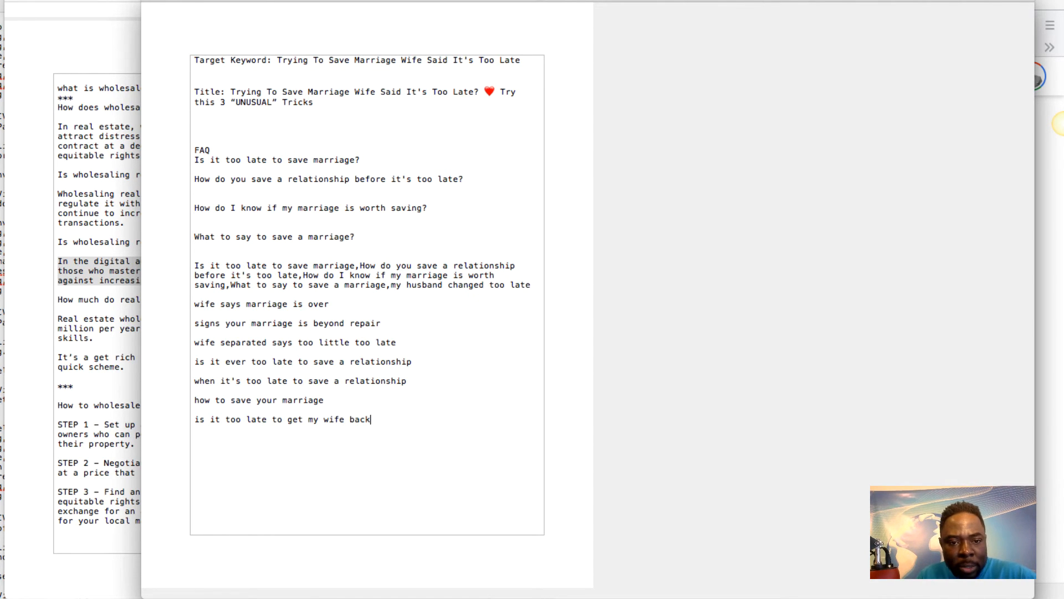
Insert a comma before each pasted phrase, from "wife says marriage is over" through "is it too late to get my wife back".
{"action": "left_click", "coordinate": [195, 304]}
{"action": "type", "text": ","}
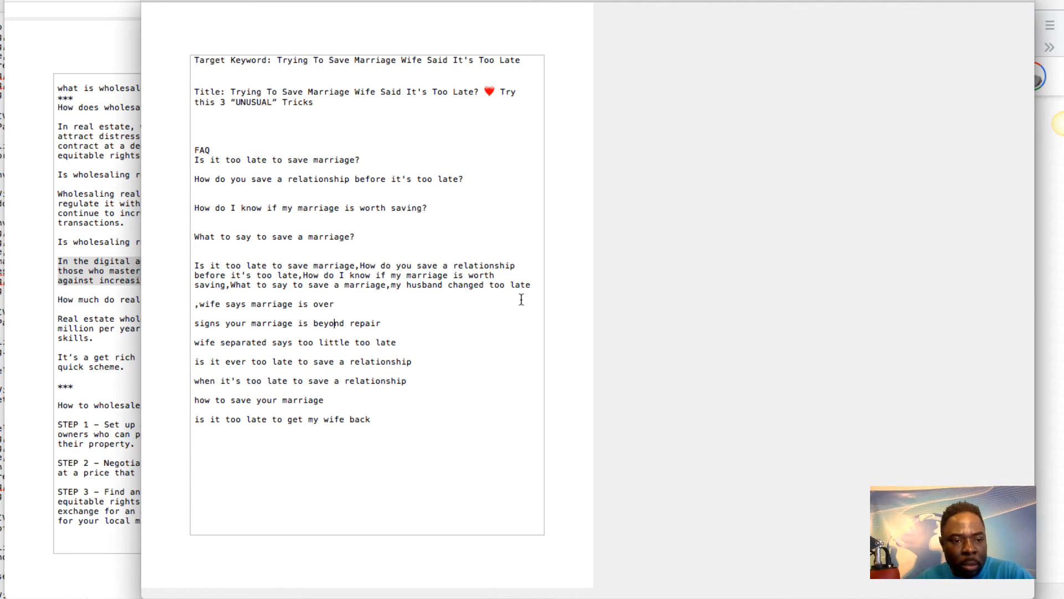
{"action": "left_click", "coordinate": [194, 323]}
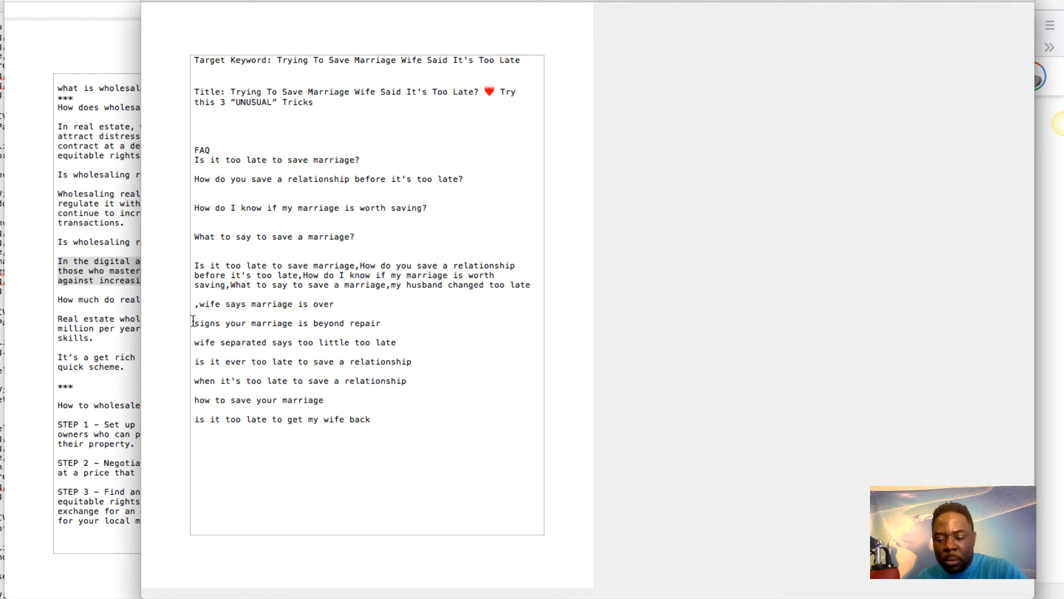
{"action": "type", "text": ","}
{"action": "left_click", "coordinate": [195, 342]}
{"action": "type", "text": ","}
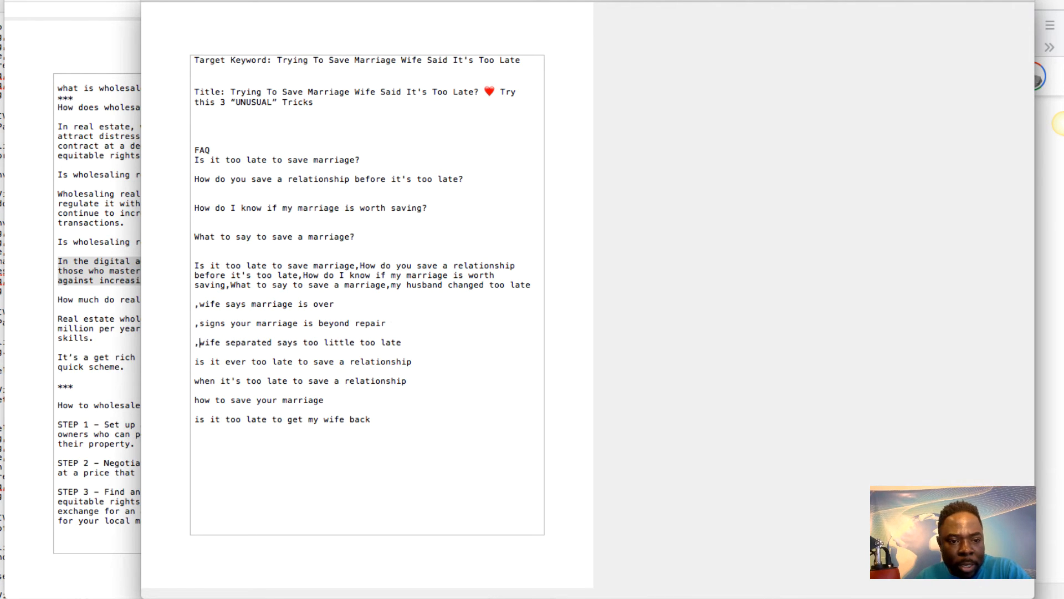
{"action": "left_click", "coordinate": [194, 361]}
{"action": "type", "text": ","}
{"action": "left_click", "coordinate": [193, 381]}
{"action": "type", "text": ","}
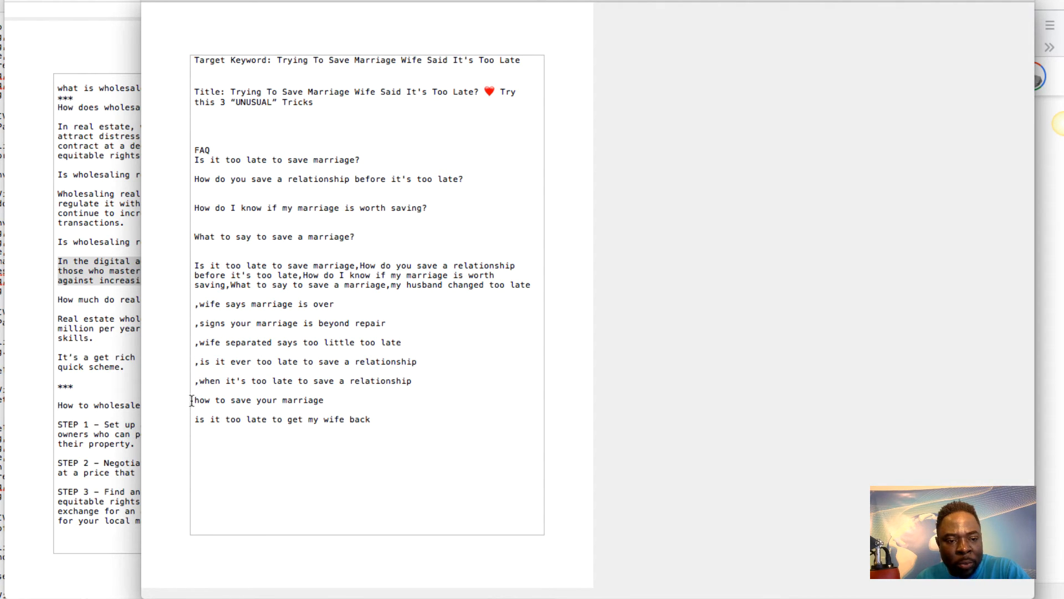
{"action": "left_click", "coordinate": [194, 400]}
{"action": "type", "text": ","}
{"action": "left_click", "coordinate": [194, 419]}
{"action": "type", "text": ","}
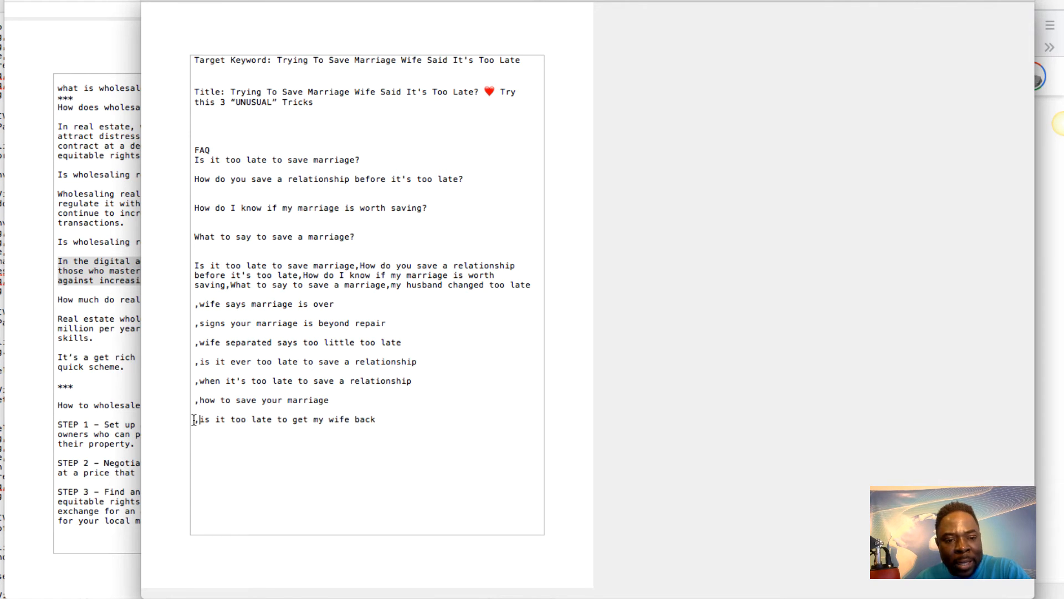
Remove the line breaks between the pasted phrases so they all run on in the single comma-separated keyword paragraph.
{"action": "left_click", "coordinate": [193, 304]}
{"action": "key", "text": "BackSpace"}
{"action": "key", "text": "BackSpace"}
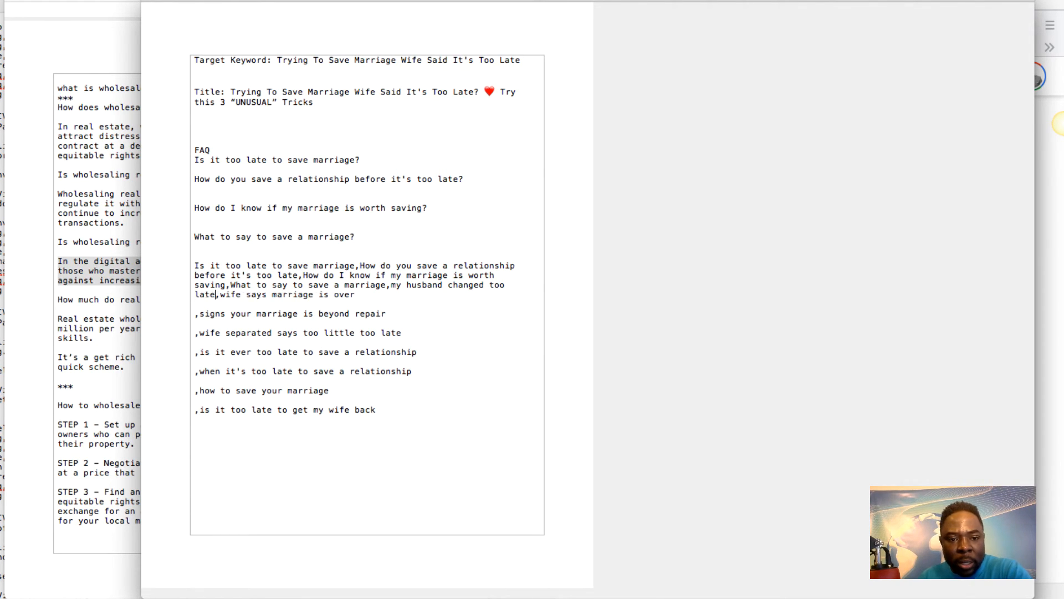
{"action": "left_click", "coordinate": [194, 314]}
{"action": "key", "text": "BackSpace"}
{"action": "key", "text": "BackSpace"}
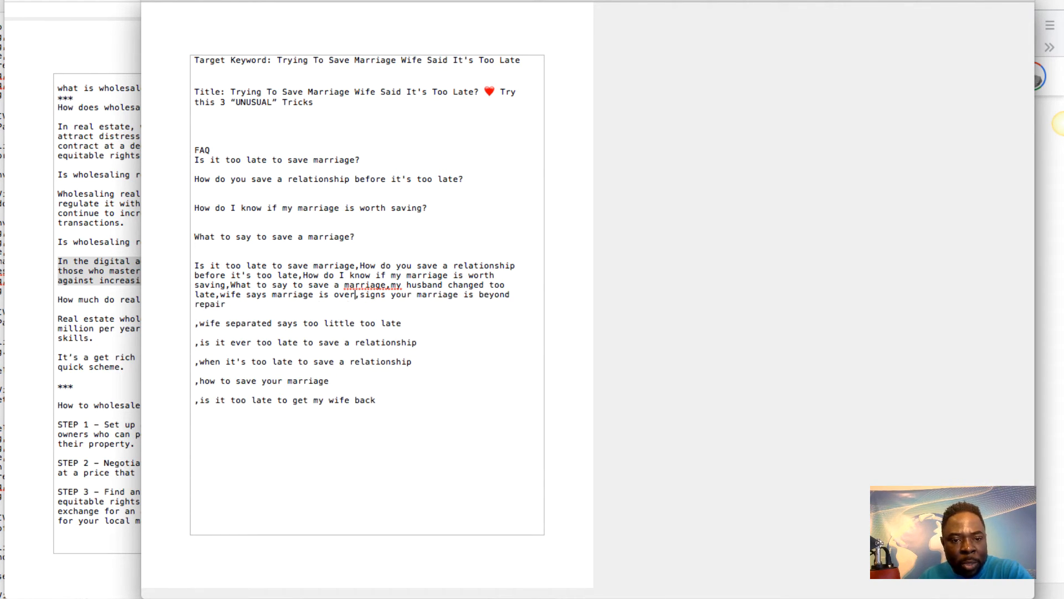
{"action": "left_click", "coordinate": [193, 323]}
{"action": "key", "text": "BackSpace"}
{"action": "key", "text": "BackSpace"}
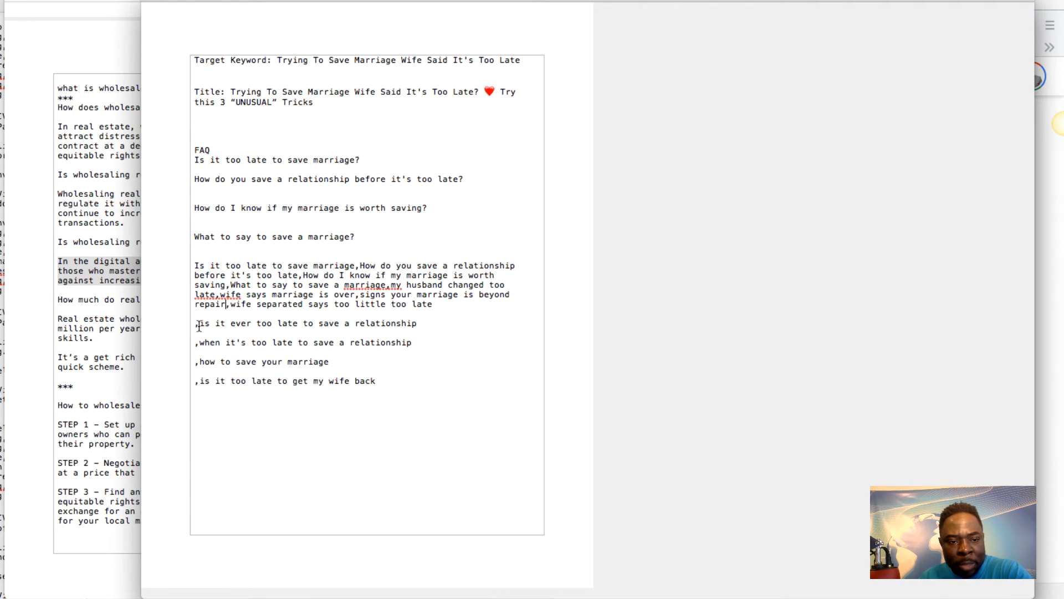
{"action": "key", "text": "BackSpace"}
{"action": "key", "text": "BackSpace"}
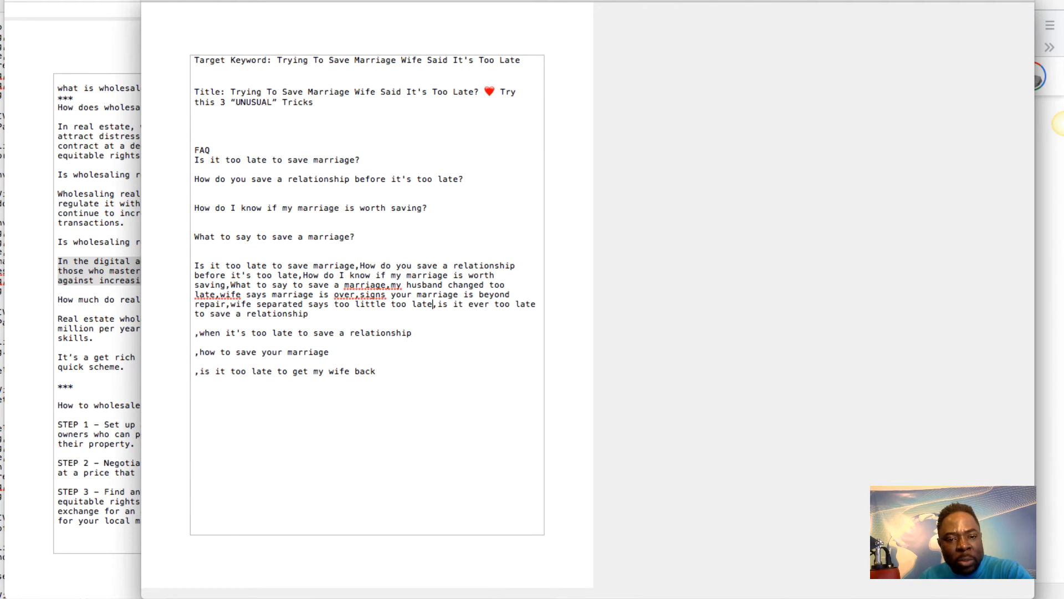
{"action": "key", "text": "BackSpace"}
{"action": "key", "text": "BackSpace"}
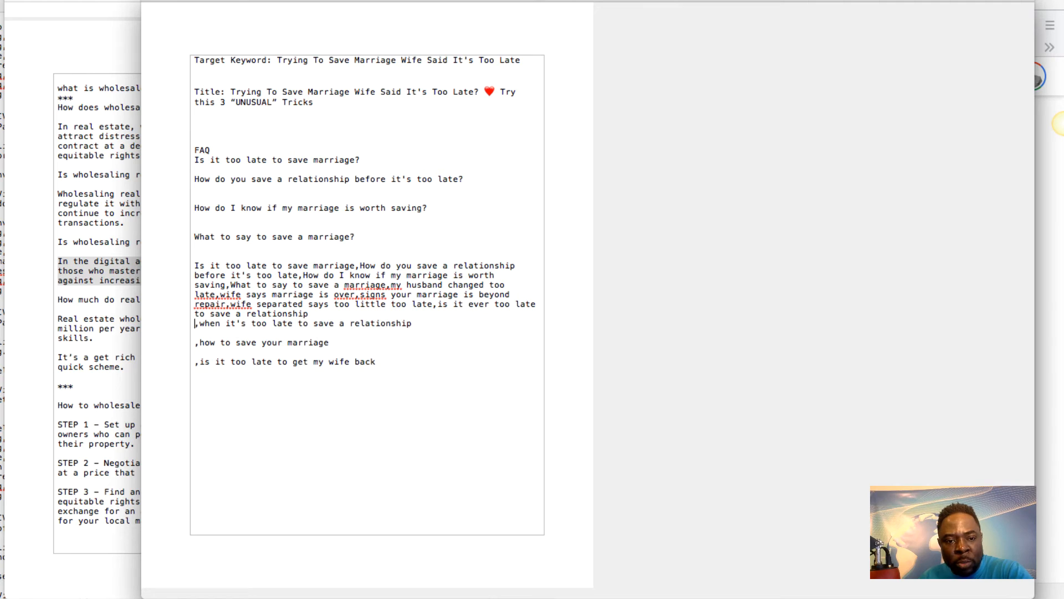
{"action": "left_click", "coordinate": [195, 334]}
{"action": "key", "text": "BackSpace"}
{"action": "key", "text": "BackSpace"}
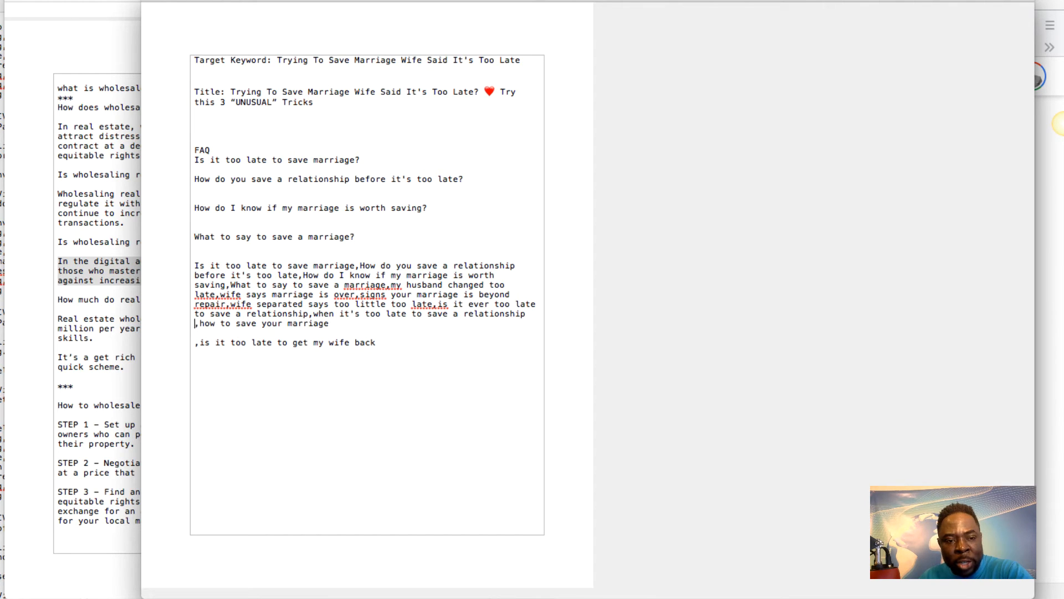
{"action": "type", "text": ","}
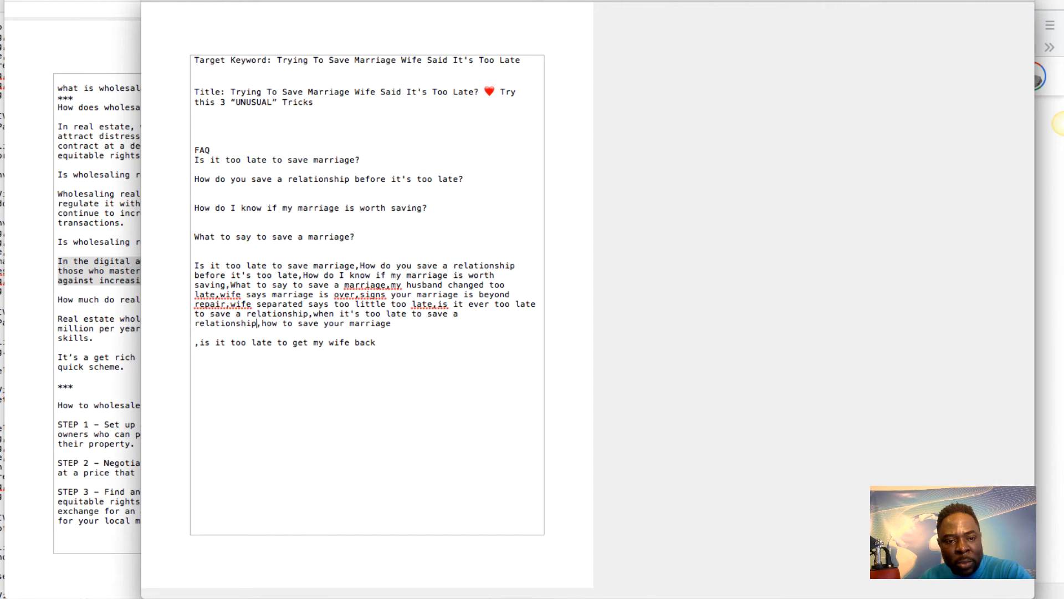
{"action": "left_click", "coordinate": [195, 343]}
{"action": "key", "text": "BackSpace"}
{"action": "key", "text": "BackSpace"}
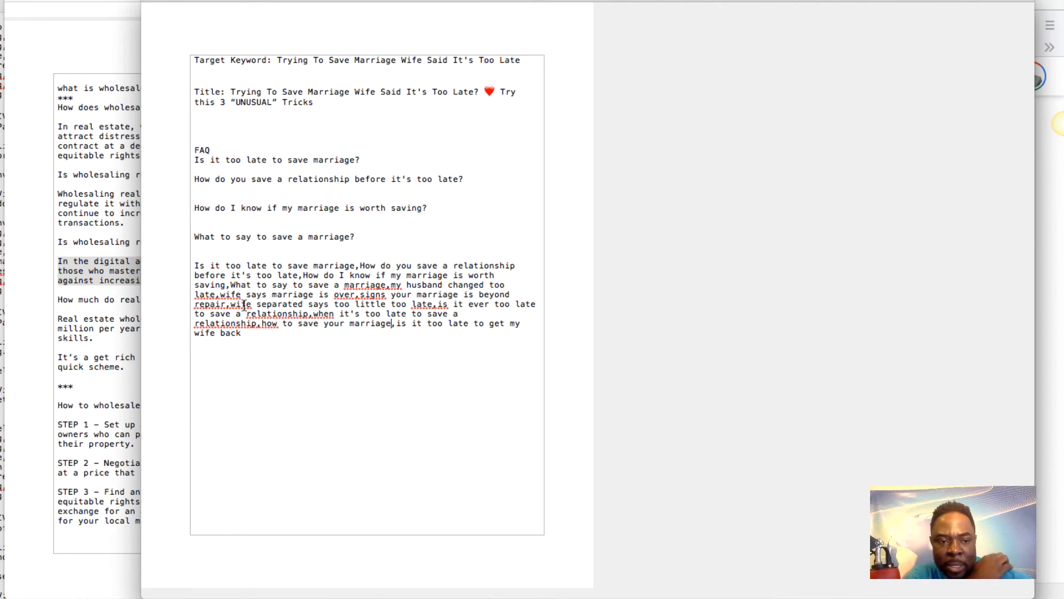
{"action": "key", "text": "super+Tab"}
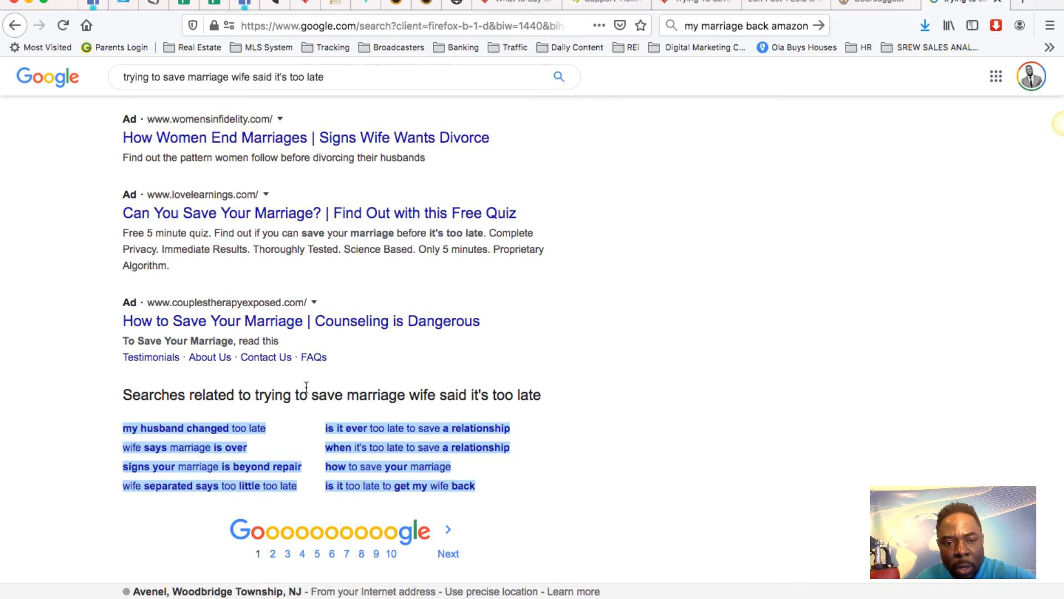
{"action": "left_click", "coordinate": [348, 81]}
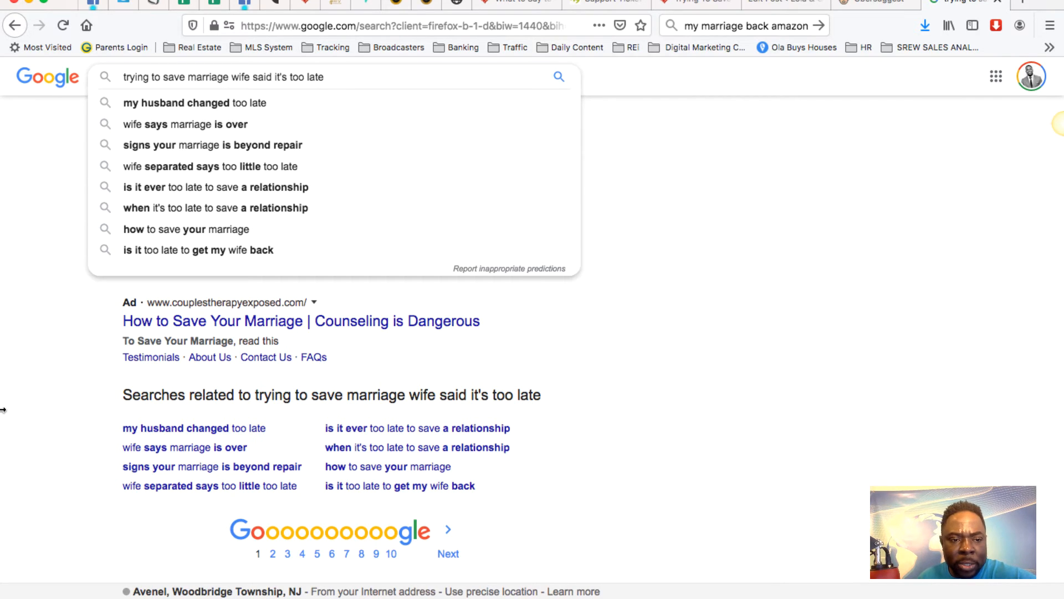
{"action": "left_click", "coordinate": [45, 405]}
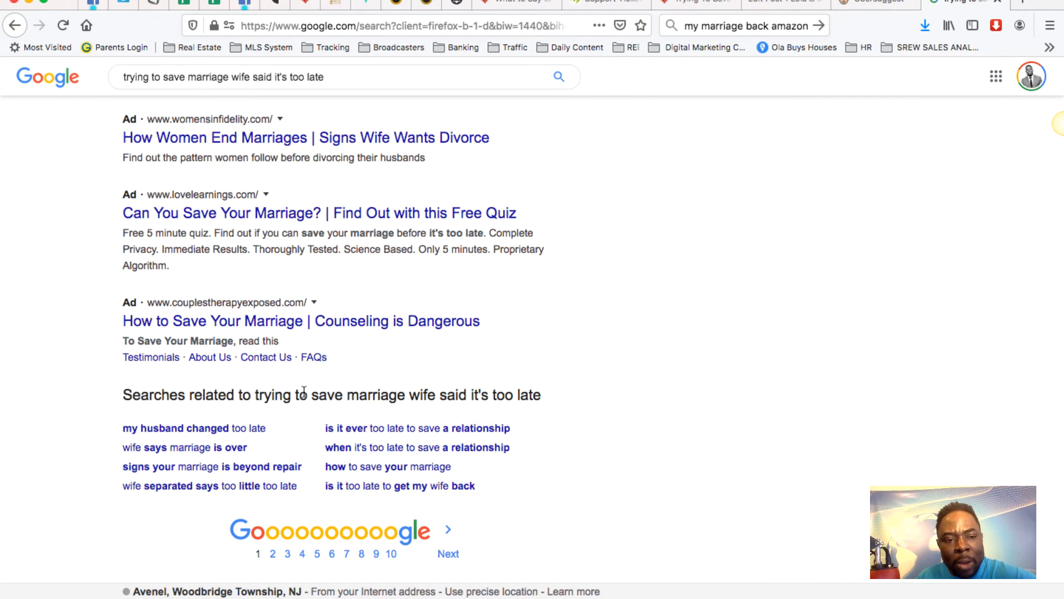
Switch to the text document and begin the answer under "Is it too late to save marriage?" with "It's never too late but it depends on".
{"action": "key", "text": "super+Tab"}
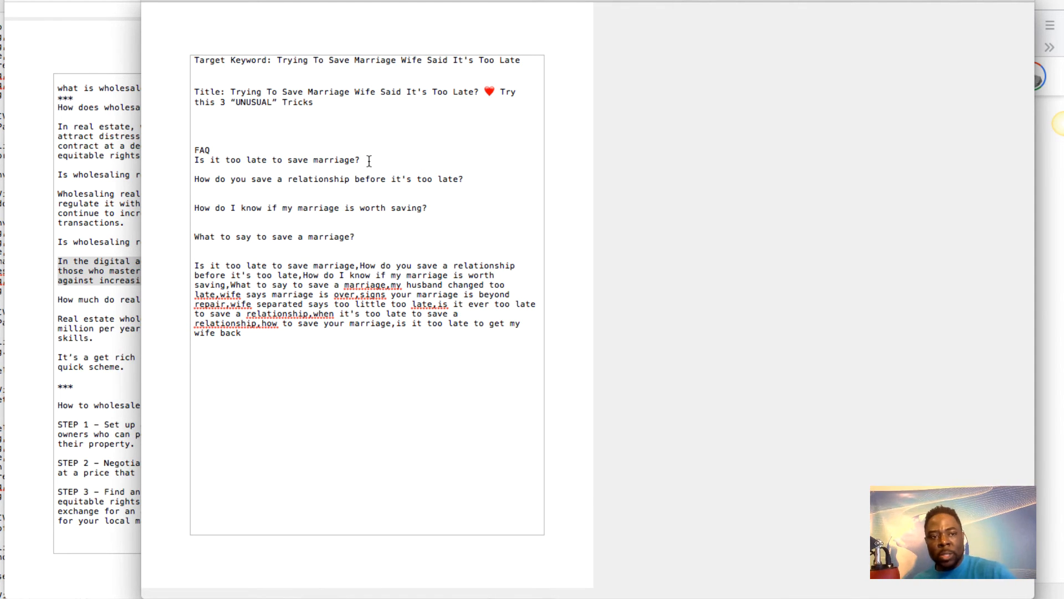
{"action": "key", "text": "Return"}
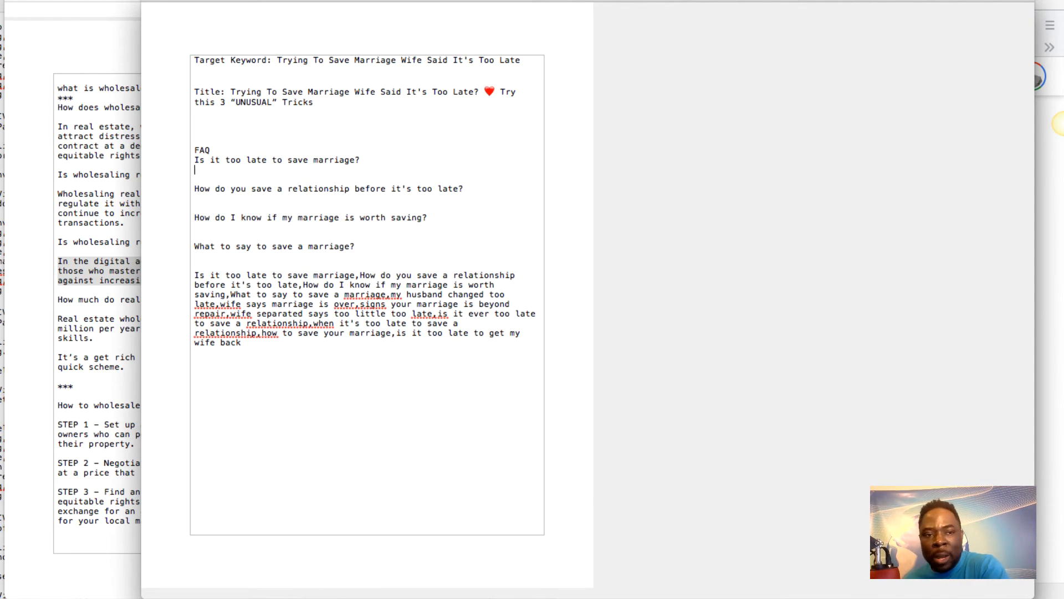
{"action": "type", "text": "It's "}
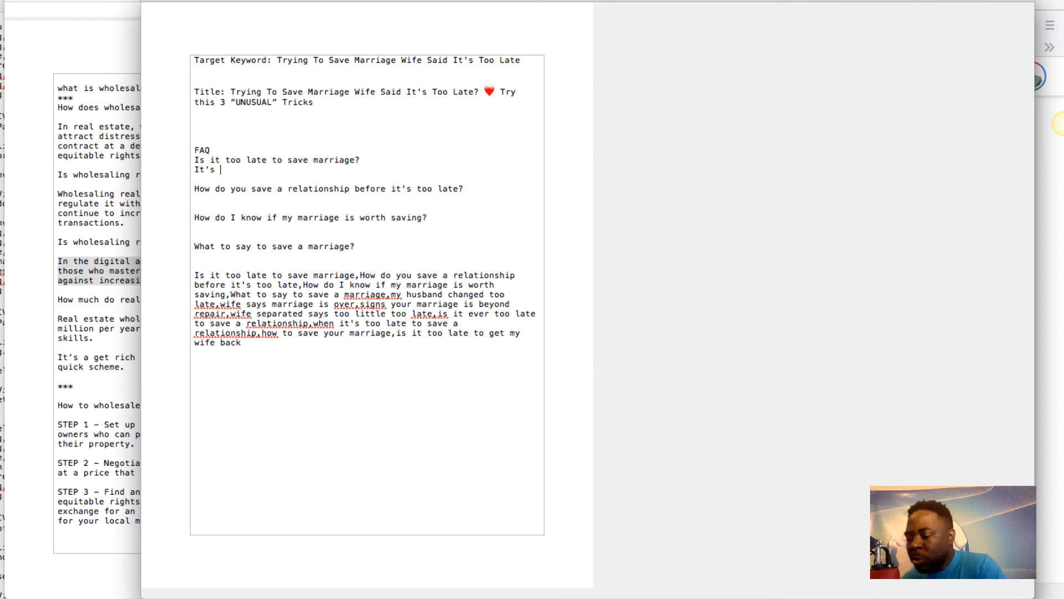
{"action": "type", "text": "never t"}
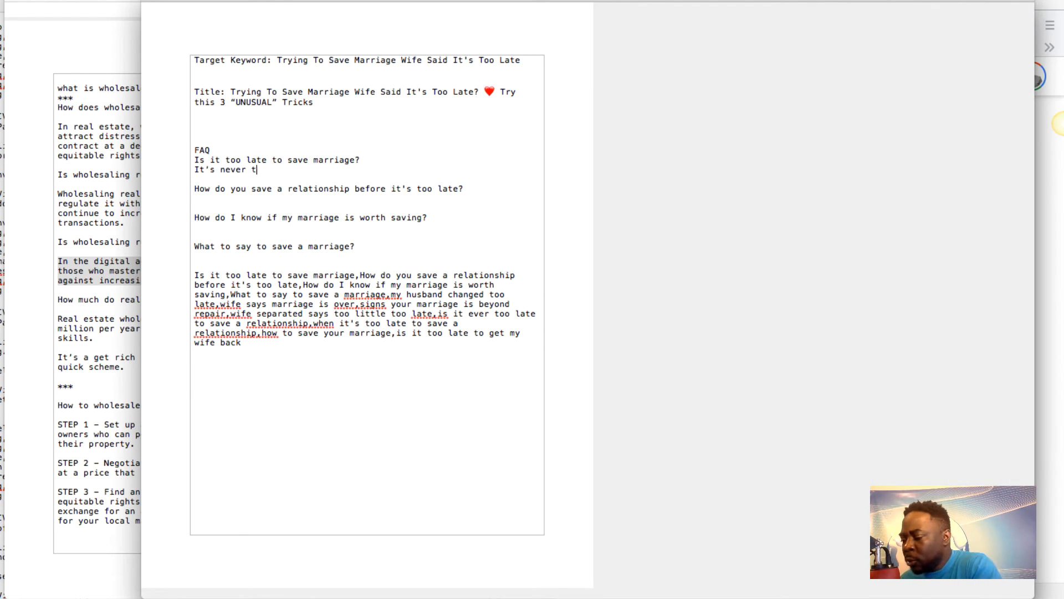
{"action": "type", "text": "oo la"}
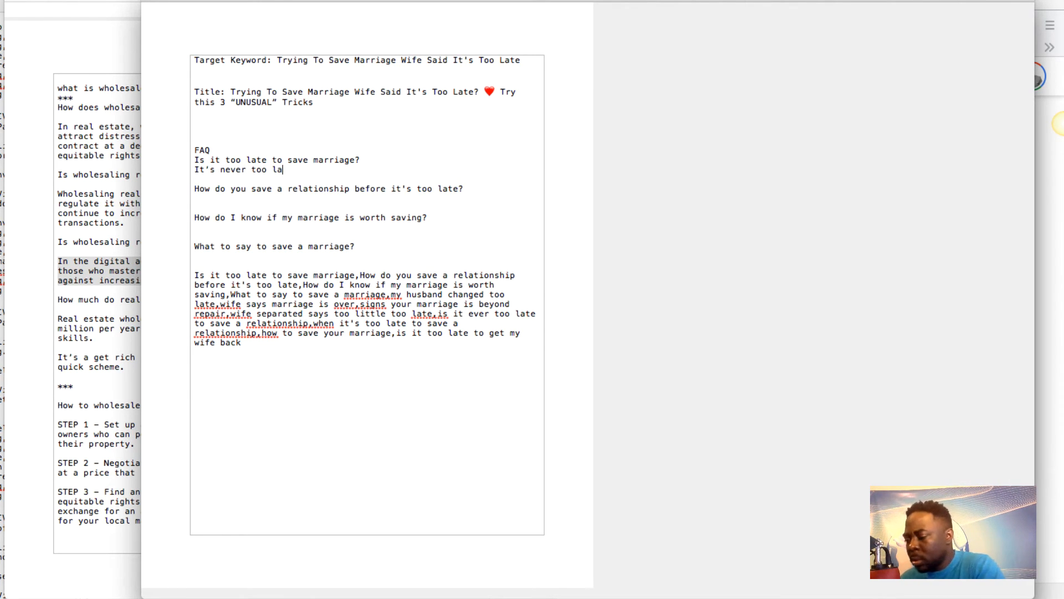
{"action": "type", "text": "te but t"}
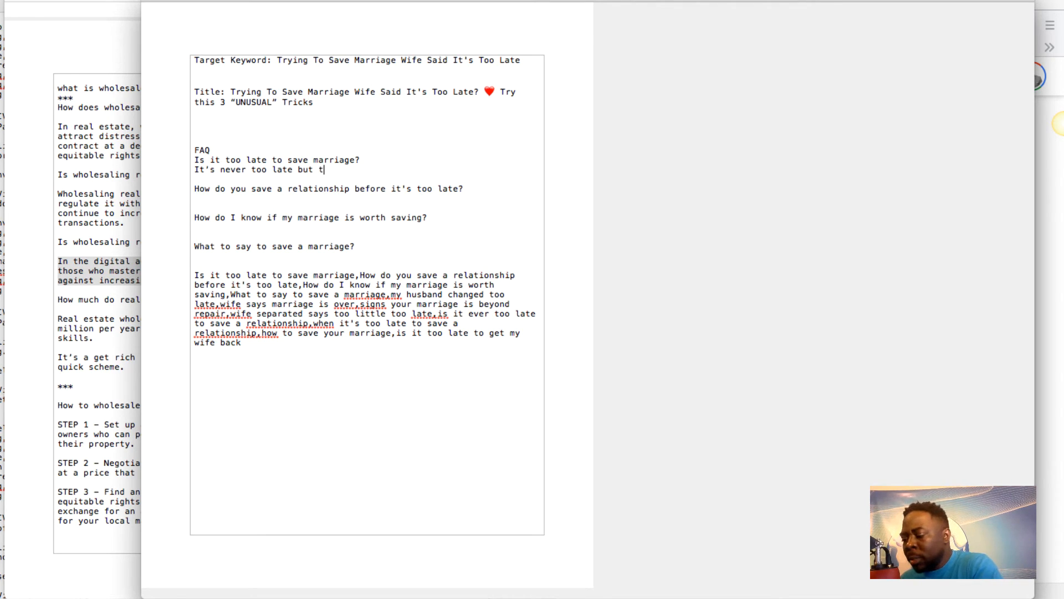
{"action": "key", "text": "BackSpace"}
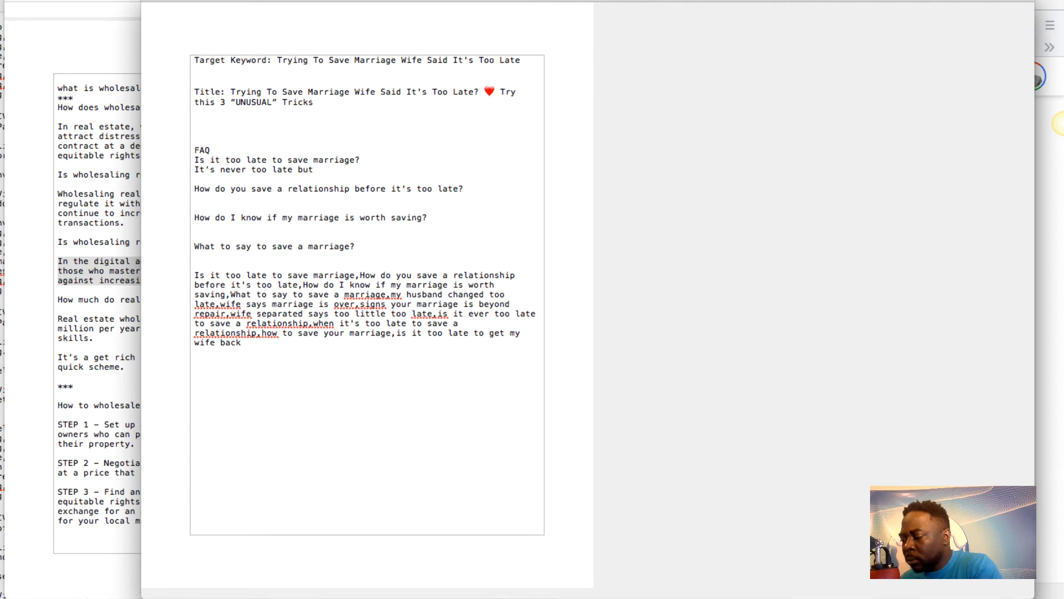
{"action": "type", "text": "it "}
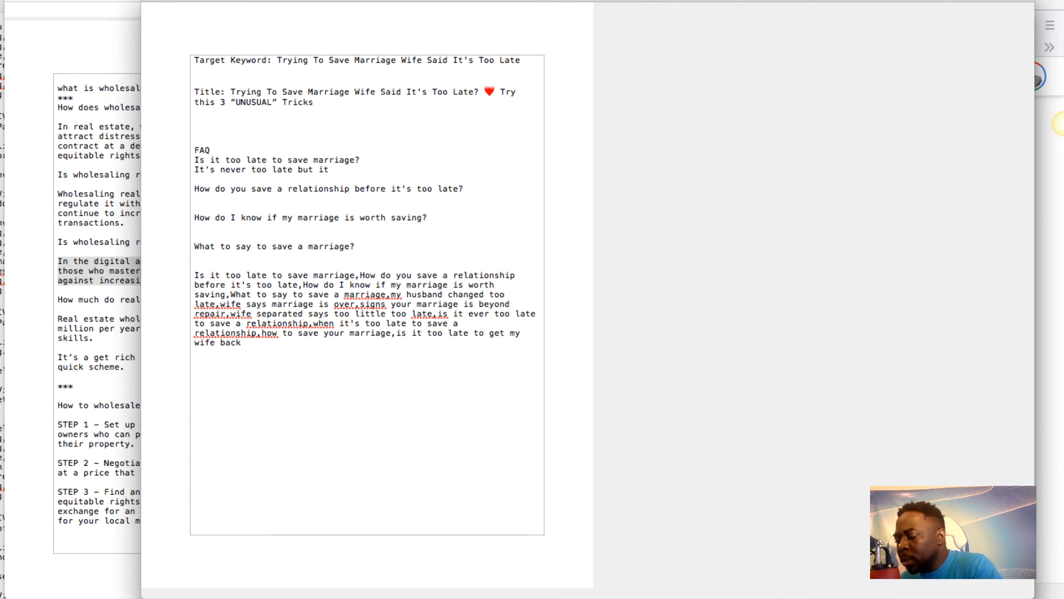
{"action": "type", "text": "depe"}
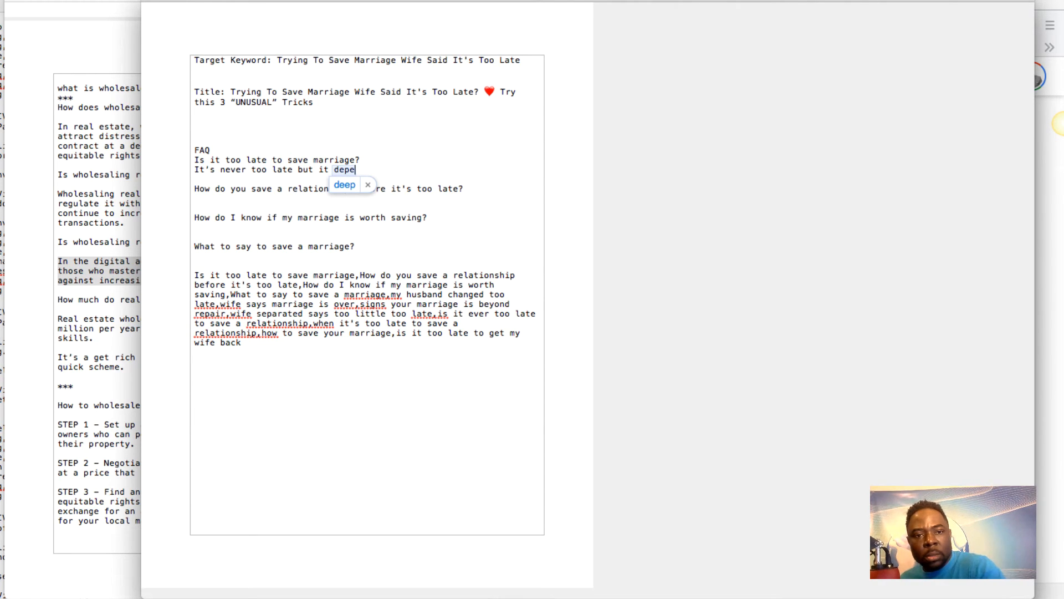
{"action": "type", "text": "nd"}
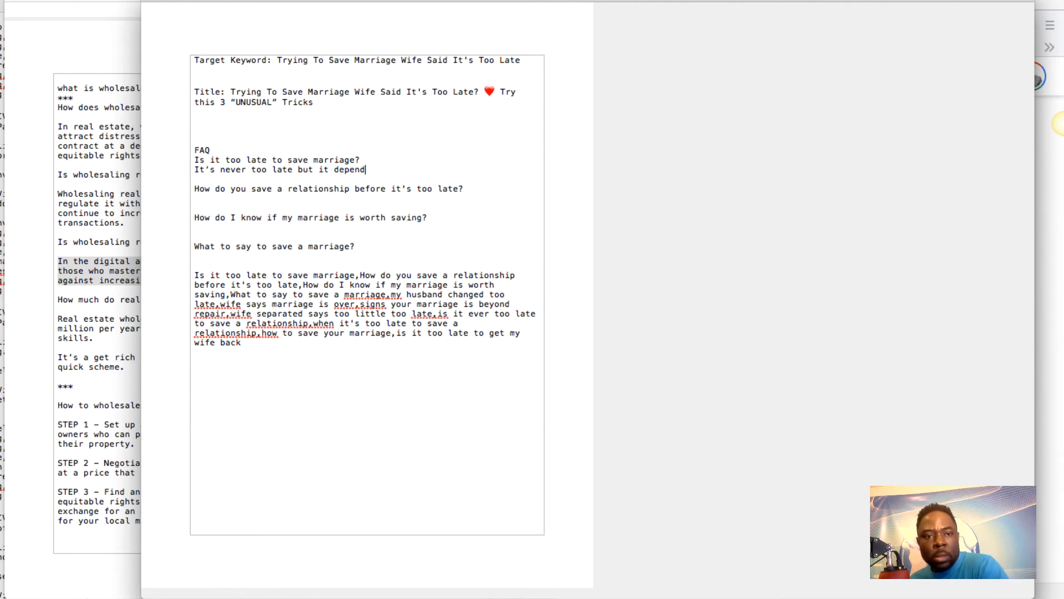
{"action": "type", "text": "s on"}
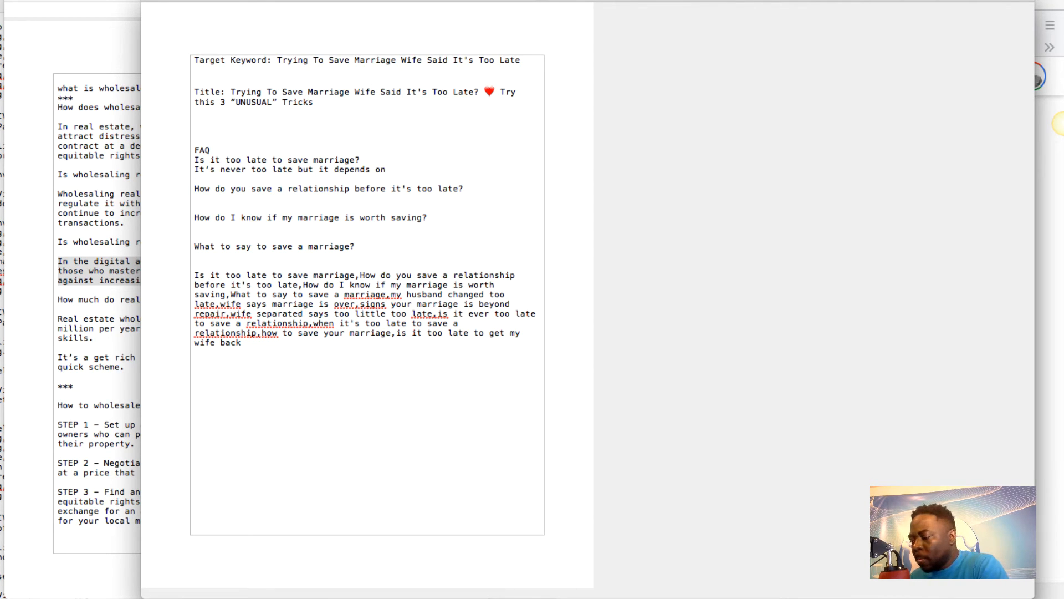
Continue the first FAQ answer with "how much damages lack of emotional intelligence may have created".
{"action": "type", "text": " how much "}
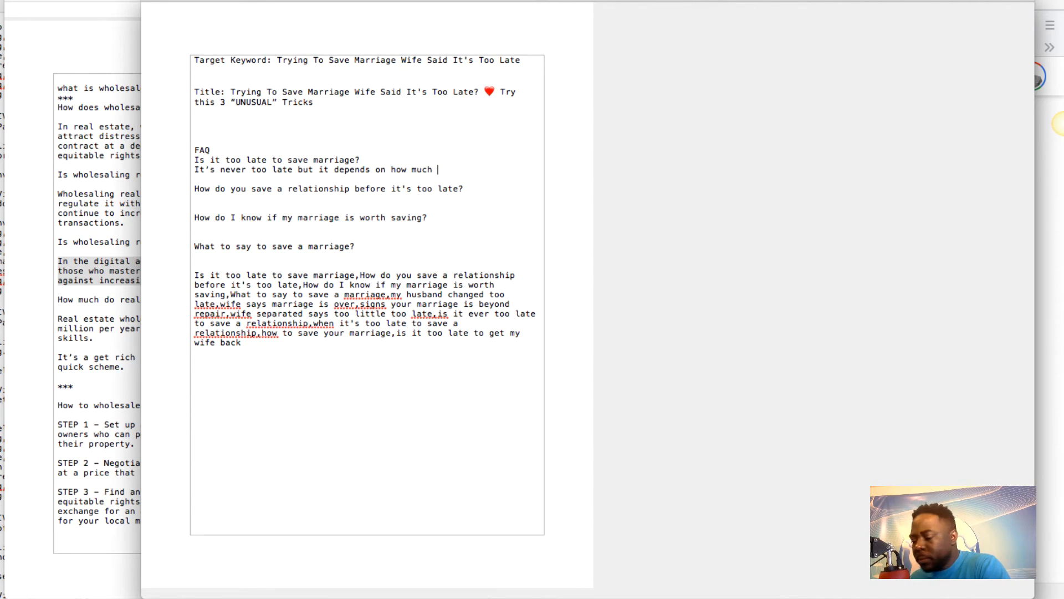
{"action": "type", "text": "dag"}
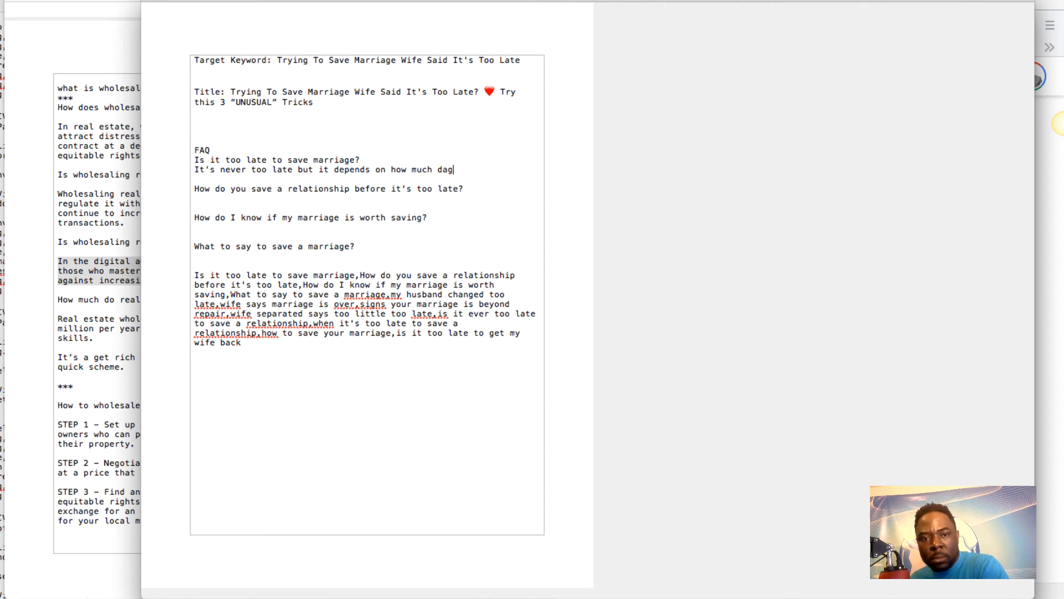
{"action": "key", "text": "BackSpace"}
{"action": "type", "text": "mages la"}
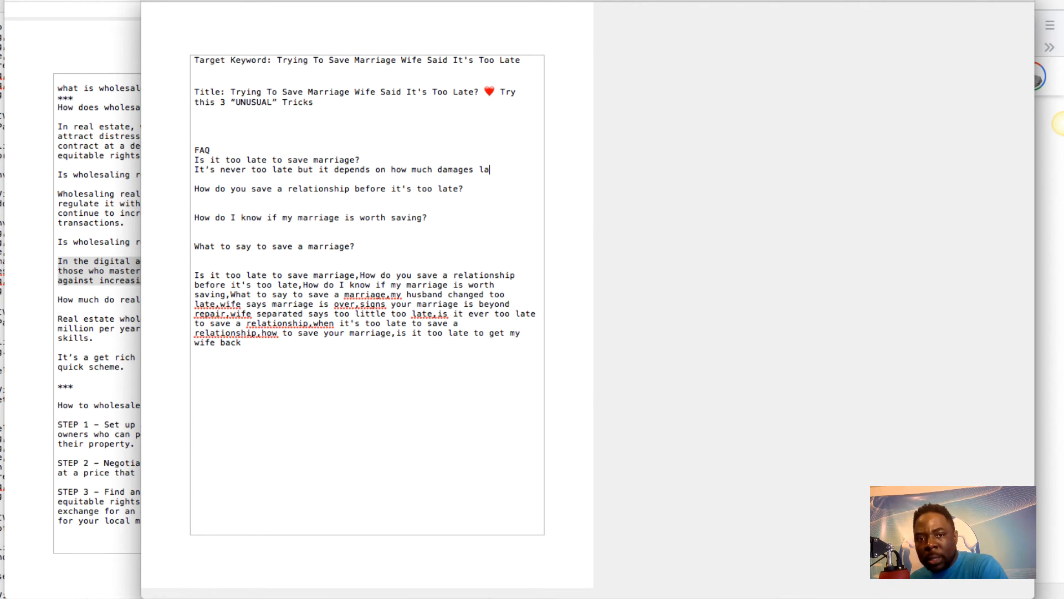
{"action": "type", "text": "s"}
{"action": "type", "text": "ck "}
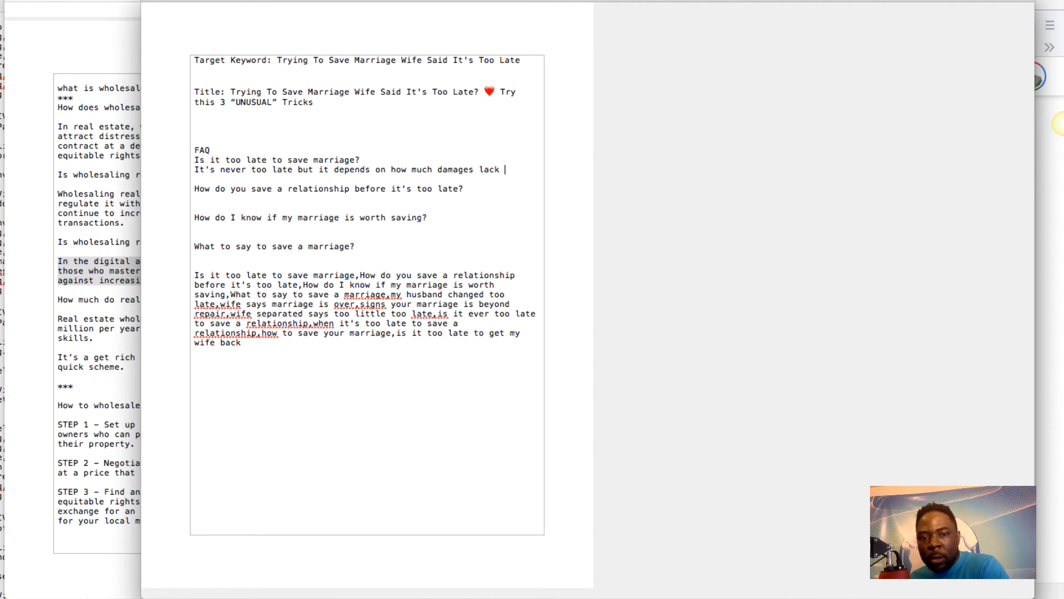
{"action": "type", "text": "of emotp"}
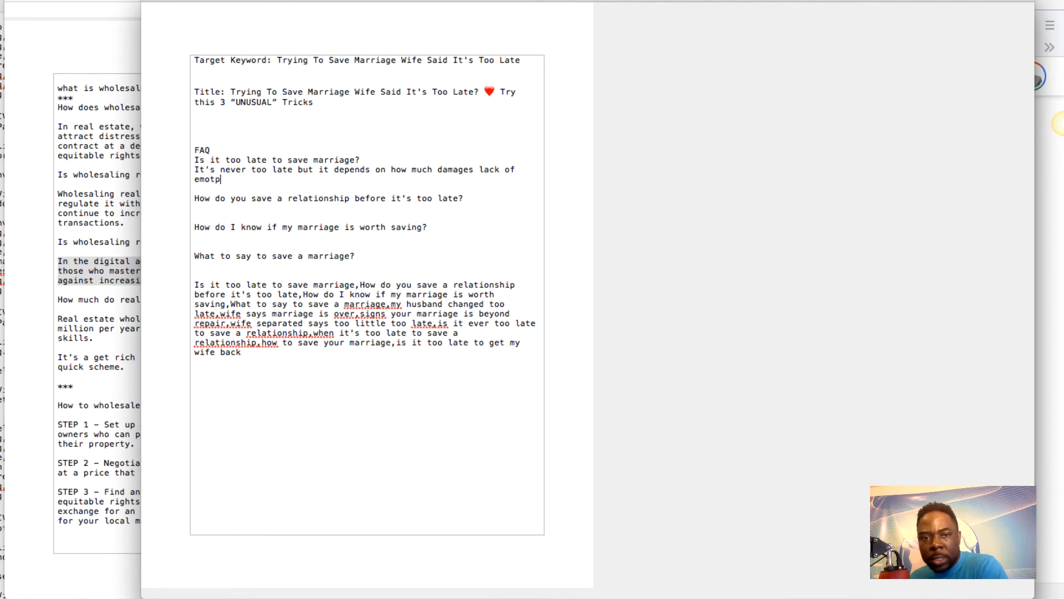
{"action": "key", "text": "BackSpace"}
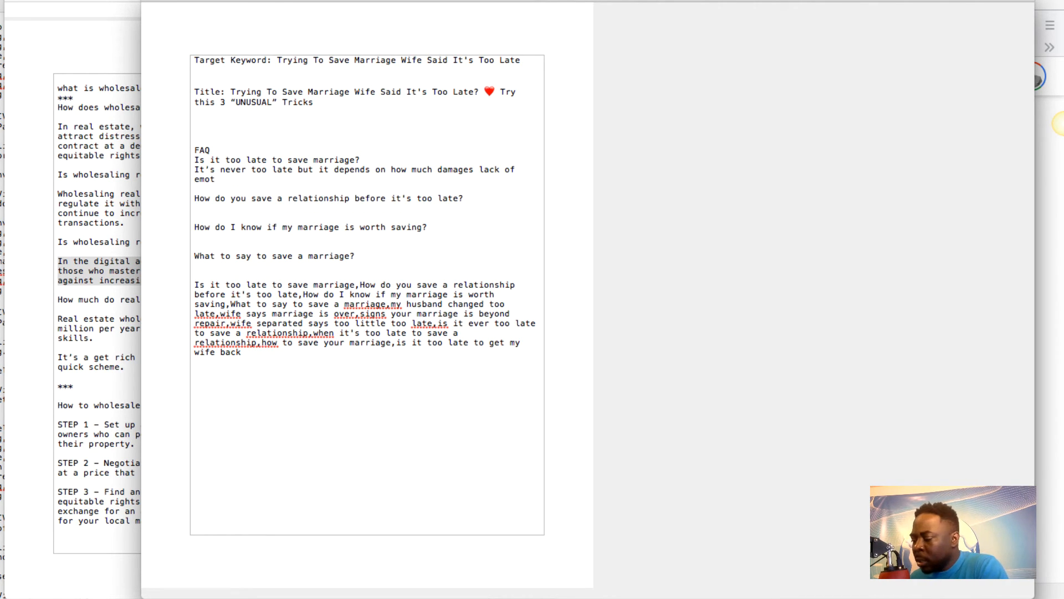
{"action": "type", "text": "it depends on how much damages lack of emotional"}
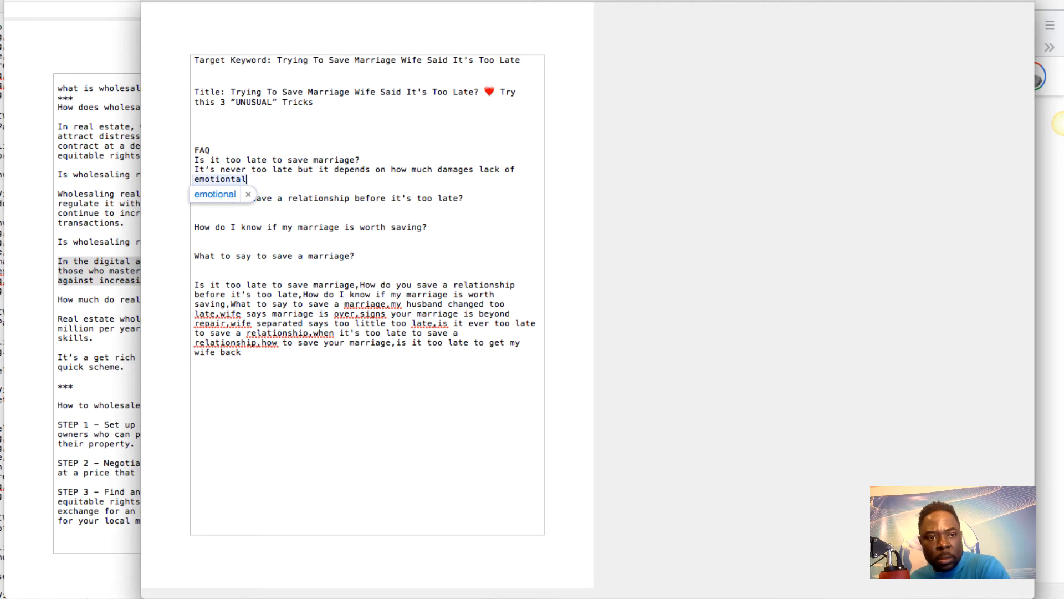
{"action": "type", "text": " inte"}
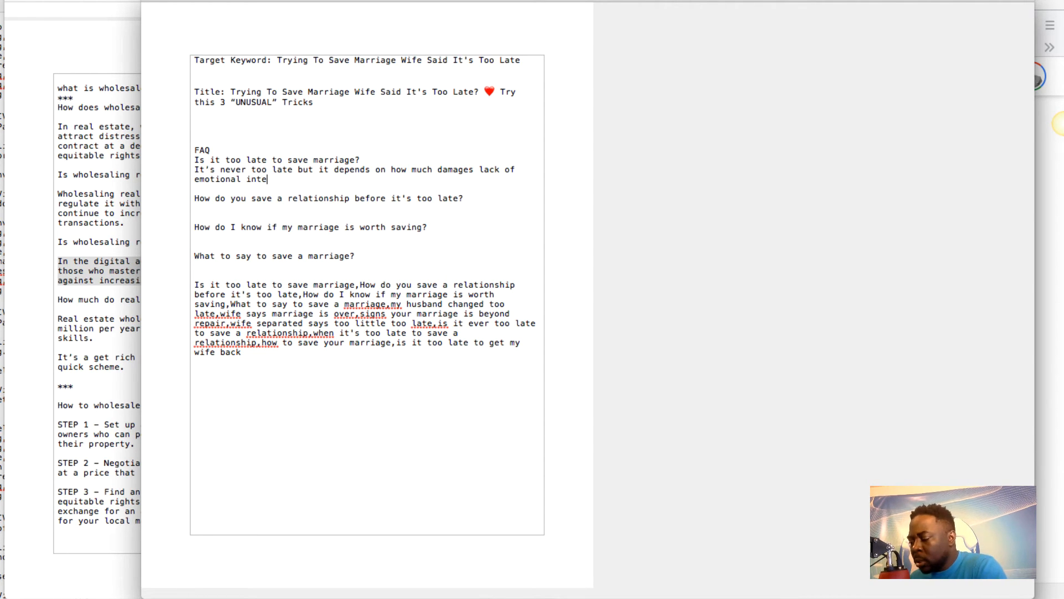
{"action": "type", "text": "lligence "}
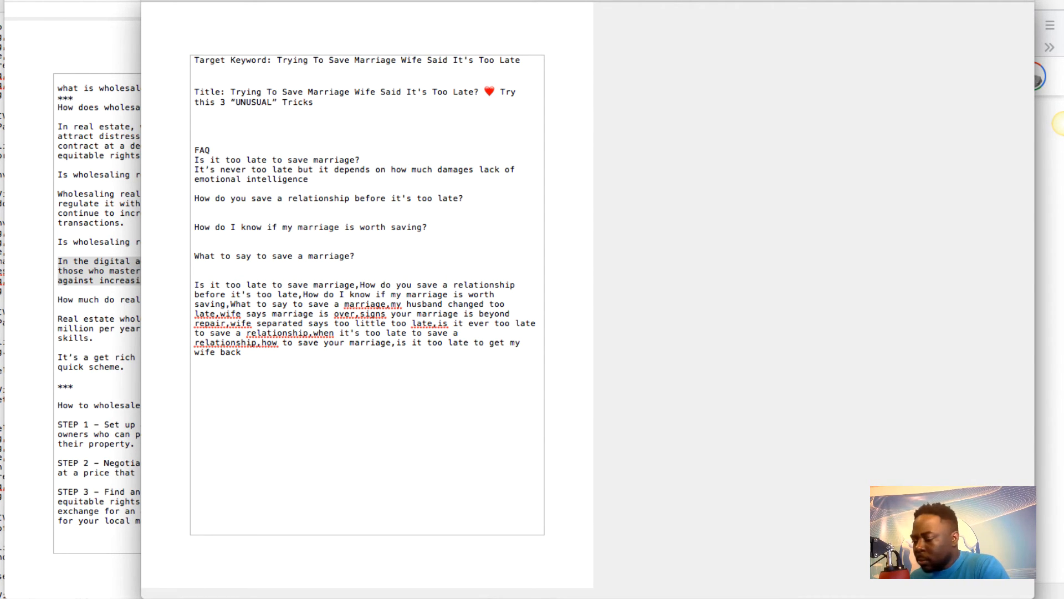
{"action": "type", "text": "may have created"}
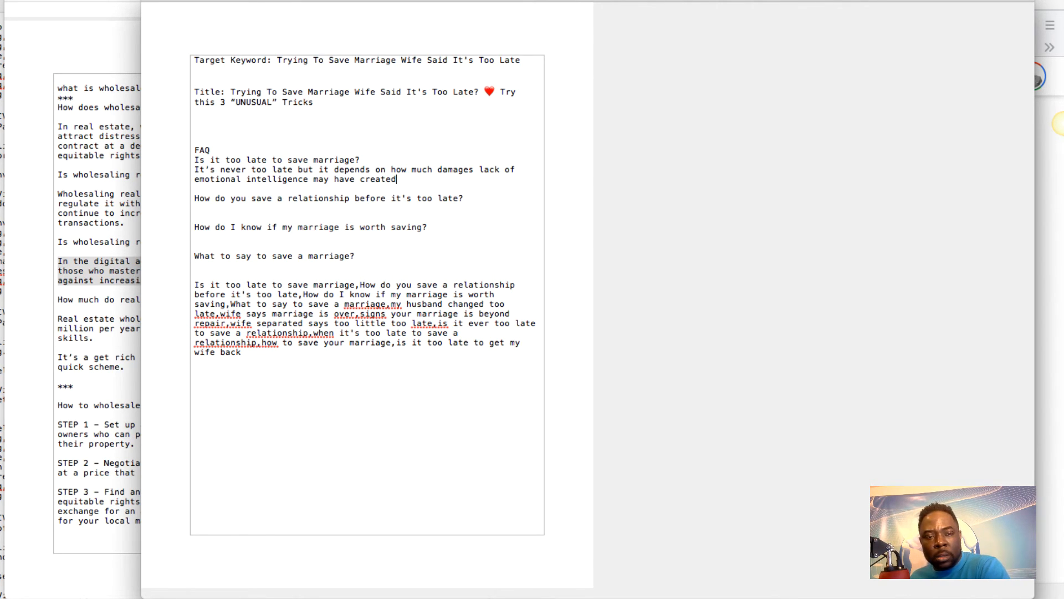
Finish the first FAQ answer with "and how much work you are willing to do.".
{"action": "type", "text": " a"}
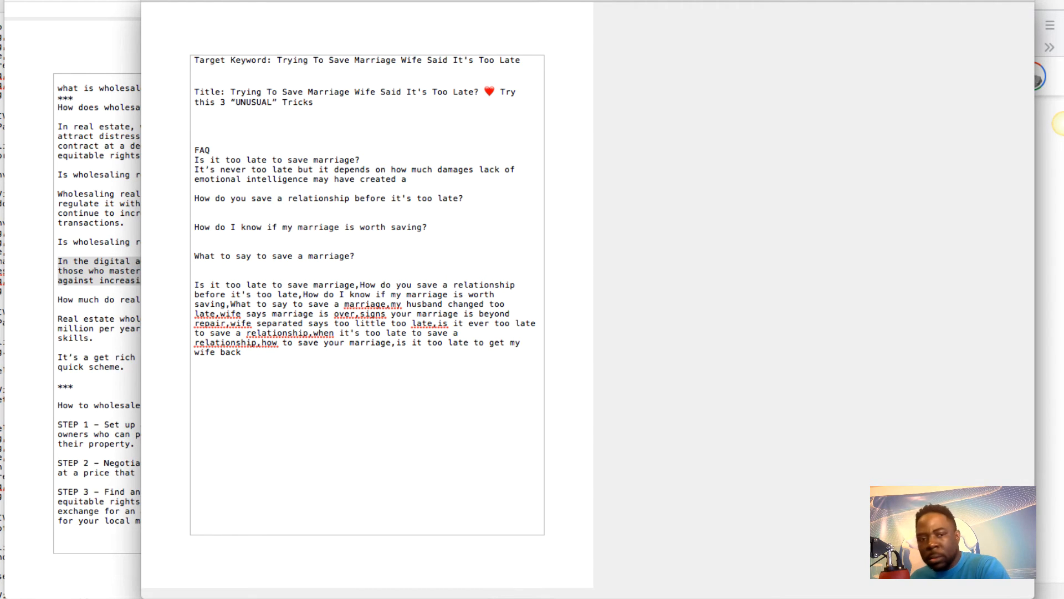
{"action": "type", "text": "nd how m"}
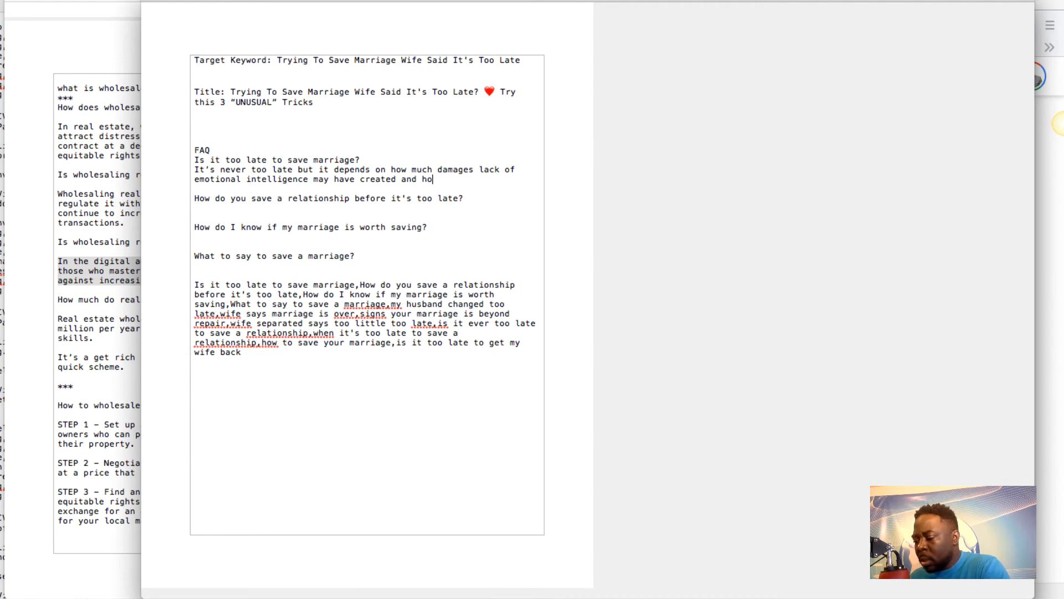
{"action": "type", "text": "uch wo"}
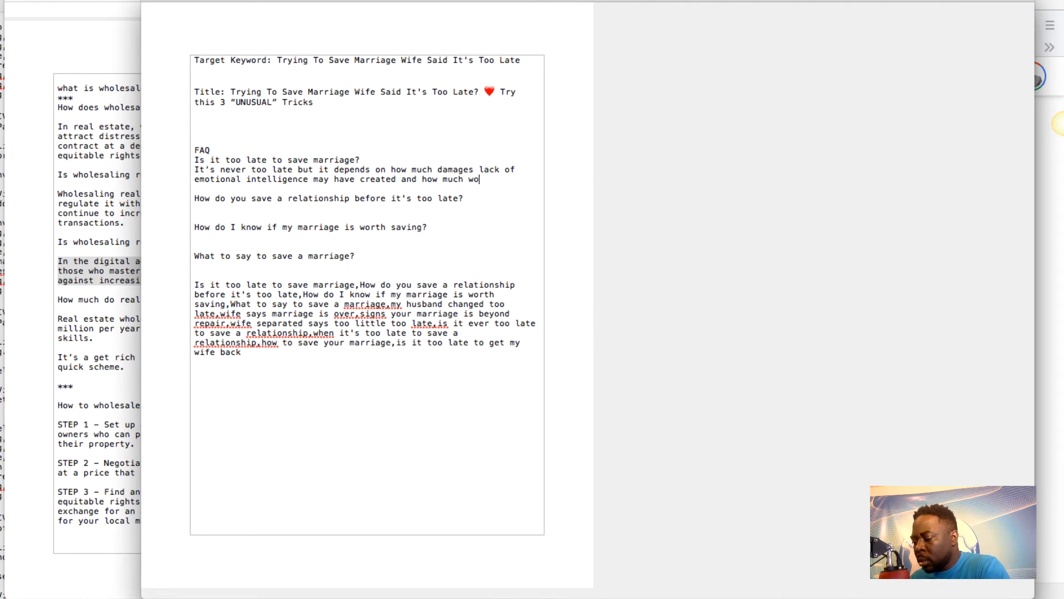
{"action": "type", "text": "rk you"}
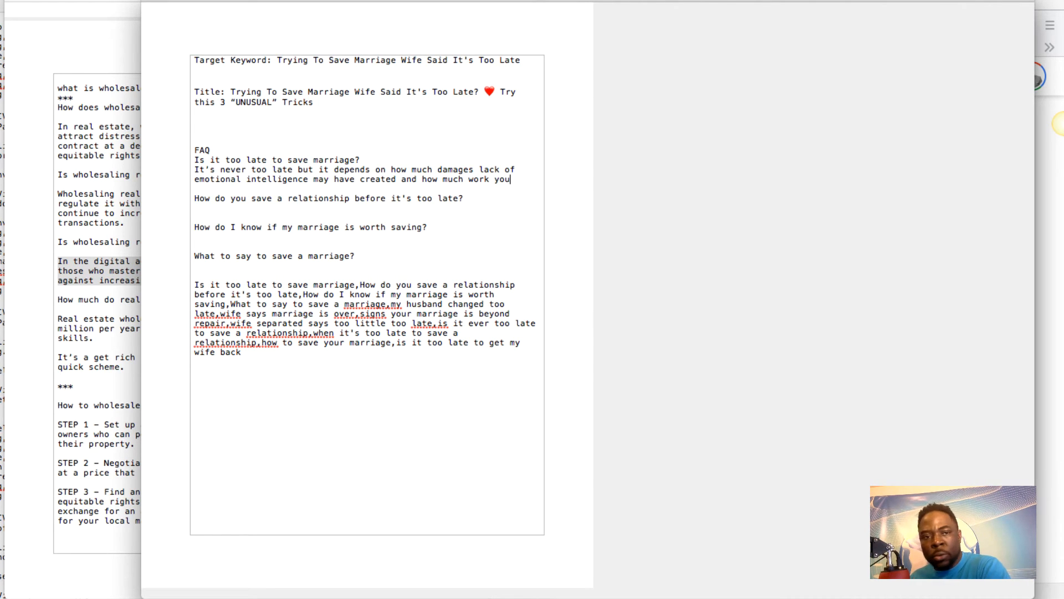
{"action": "type", "text": " are will"}
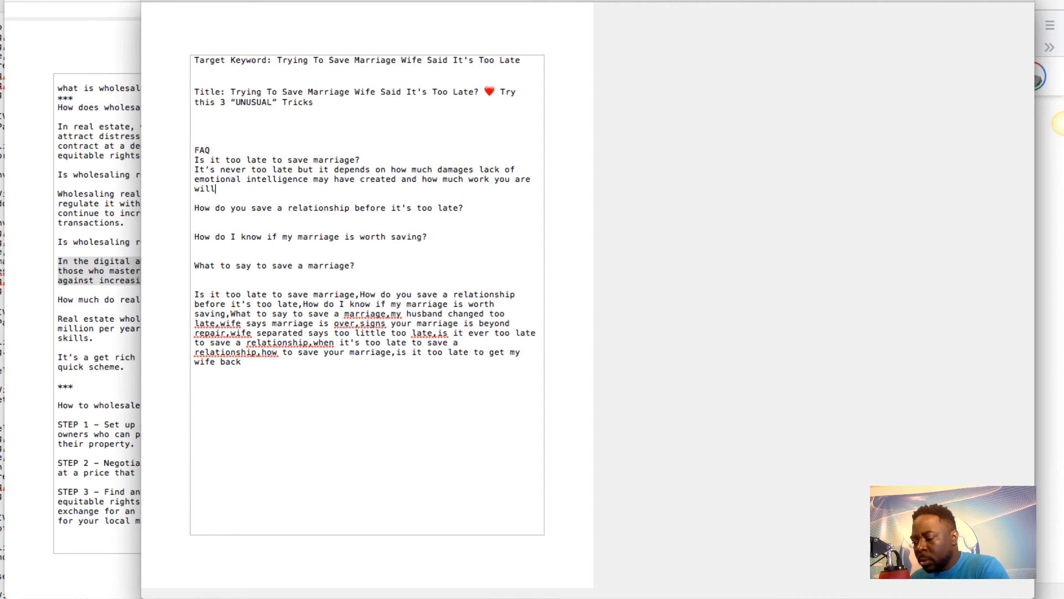
{"action": "type", "text": "ing to do"}
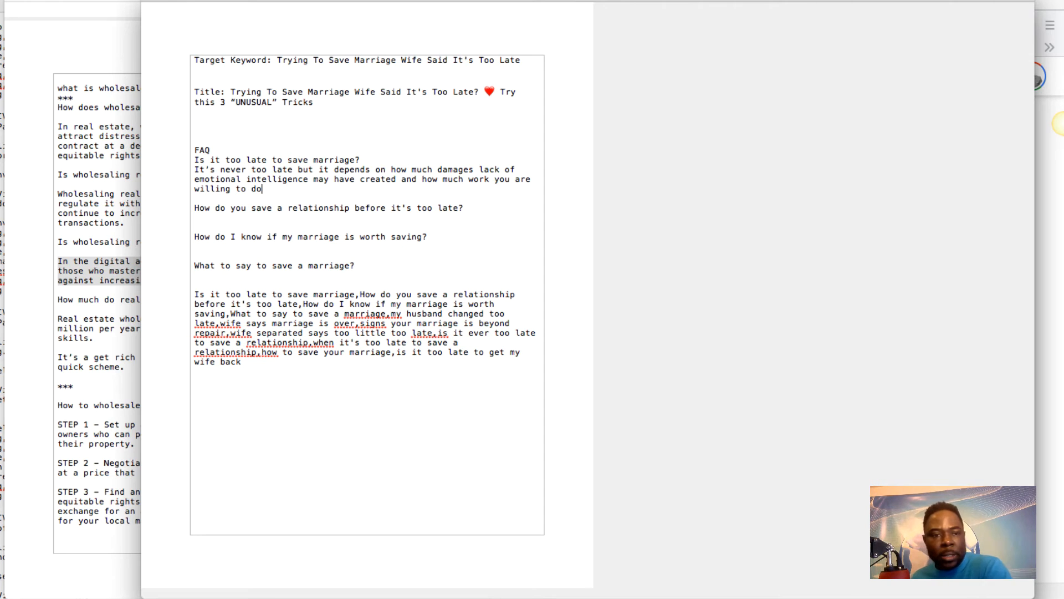
{"action": "type", "text": "."}
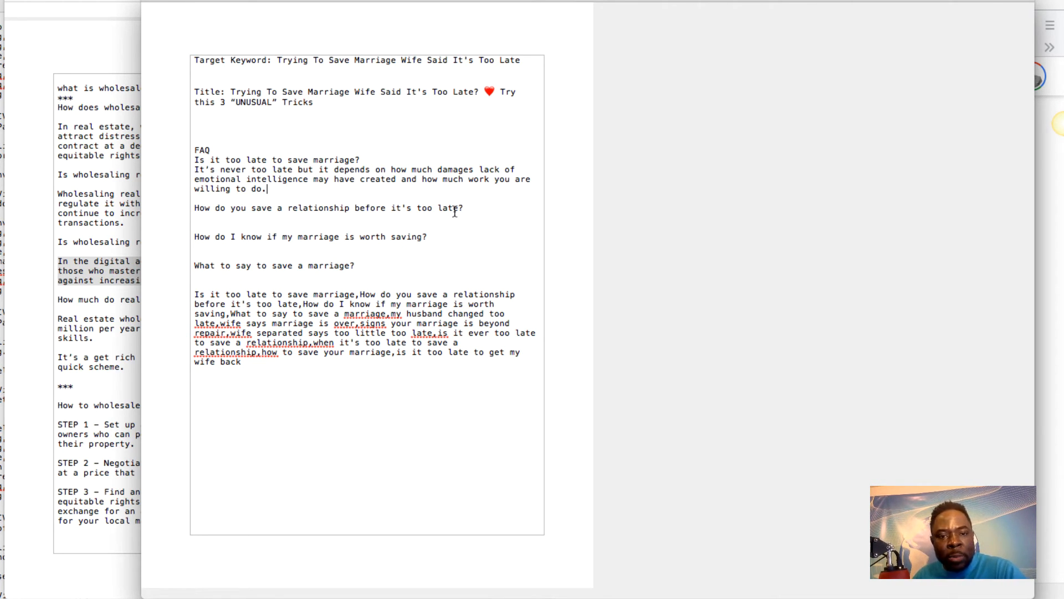
Insert a blank line between the question "Is it too late to save marriage?" and its answer.
{"action": "left_click", "coordinate": [474, 209]}
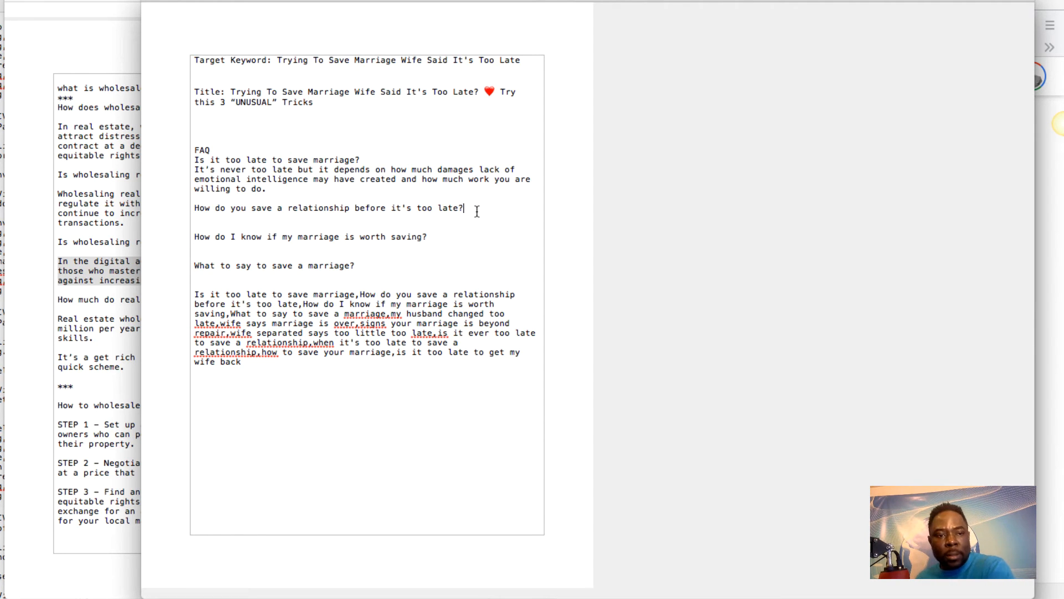
{"action": "left_click", "coordinate": [194, 169]}
{"action": "key", "text": "Return"}
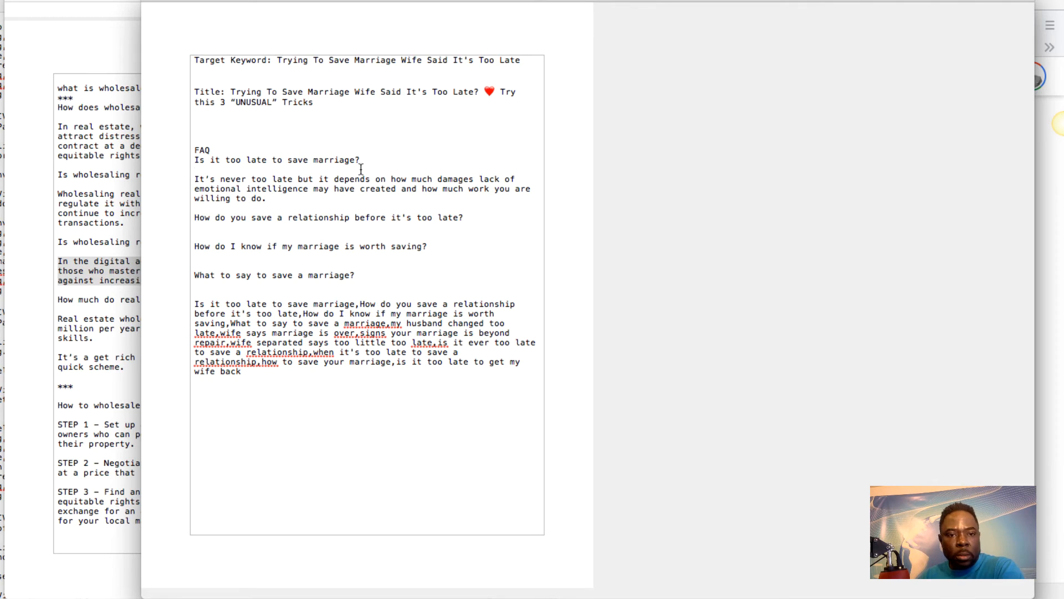
Begin the answer under "How do you save a relationship before it's too late?" with "You need lots a sweet".
{"action": "left_click", "coordinate": [471, 219]}
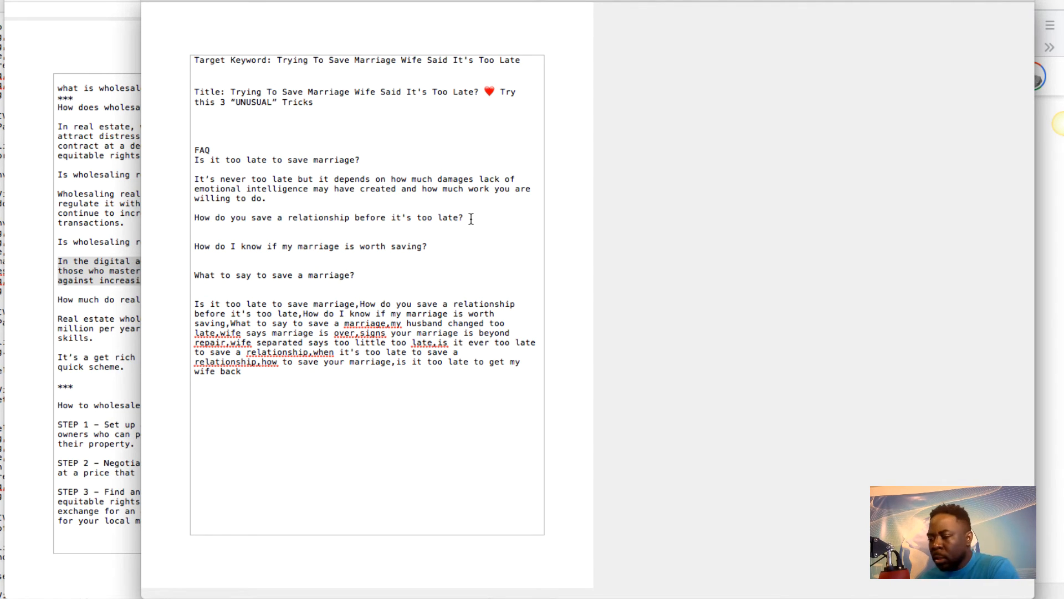
{"action": "key", "text": "Return"}
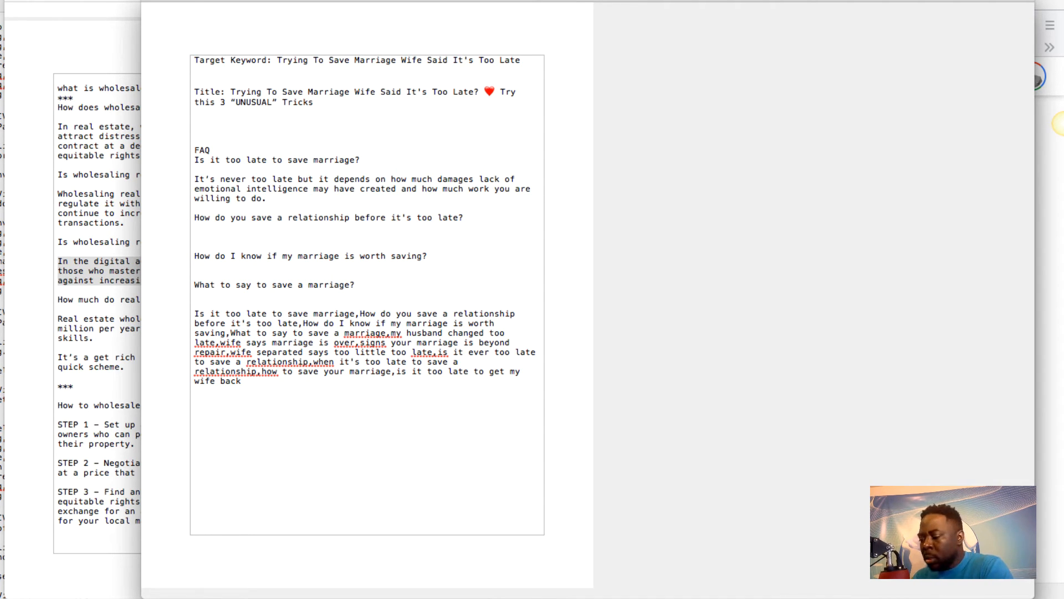
{"action": "type", "text": "You need "}
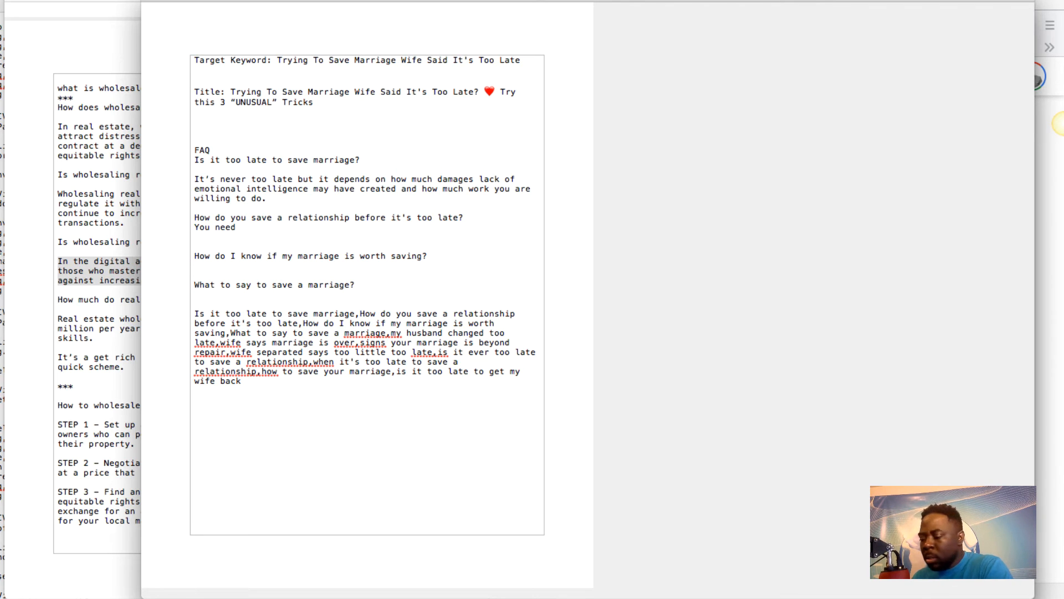
{"action": "type", "text": "lots "}
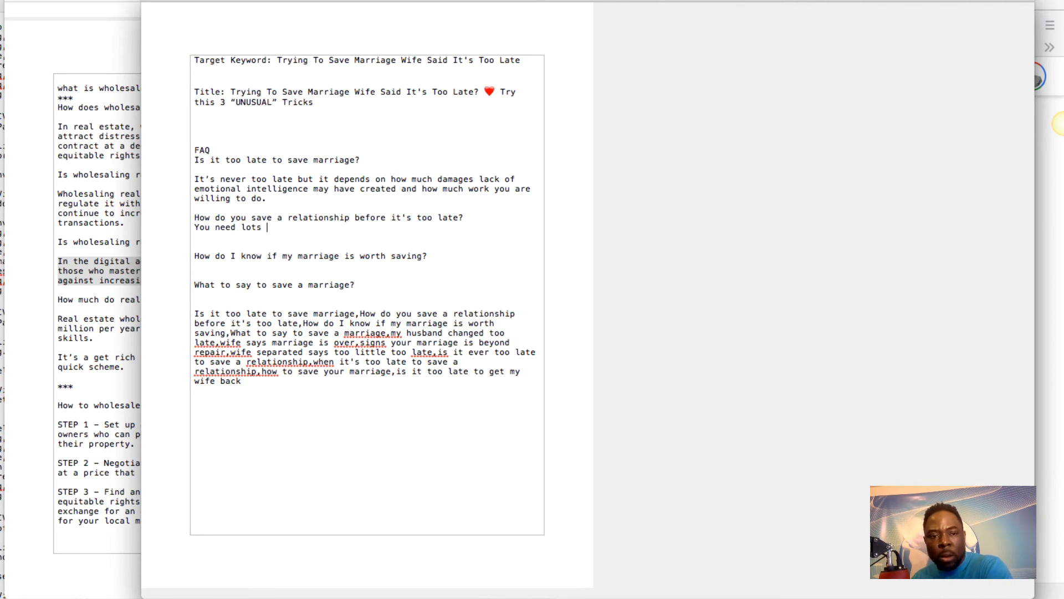
{"action": "type", "text": "of"}
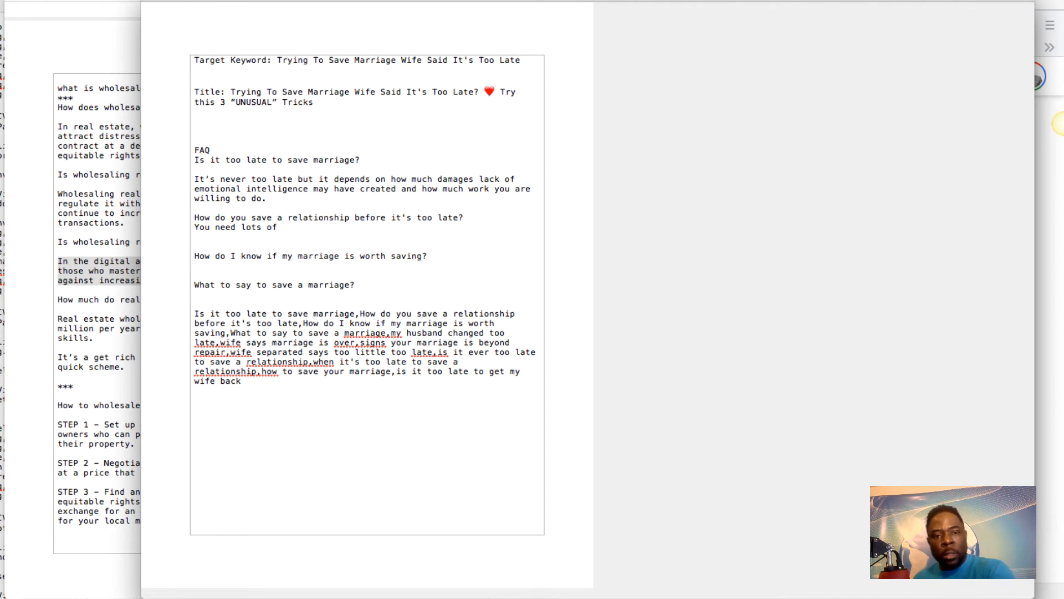
{"action": "key", "text": "BackSpace"}
{"action": "key", "text": "BackSpace"}
{"action": "type", "text": "a sweet"}
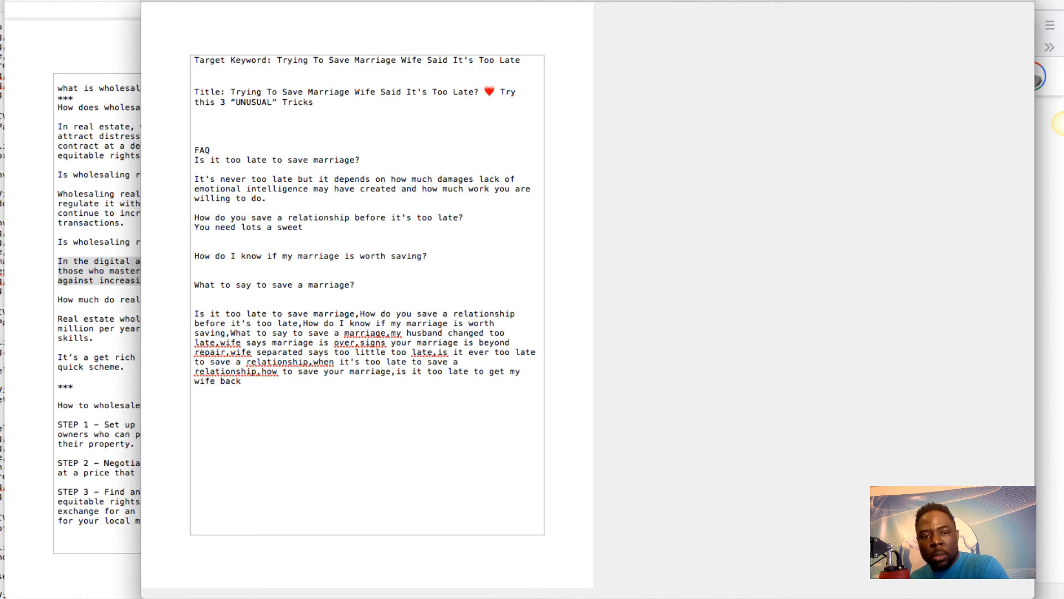
Continue the second FAQ answer with "balance between patience".
{"action": "type", "text": " bala"}
{"action": "key", "text": "BackSpace"}
{"action": "key", "text": "BackSpace"}
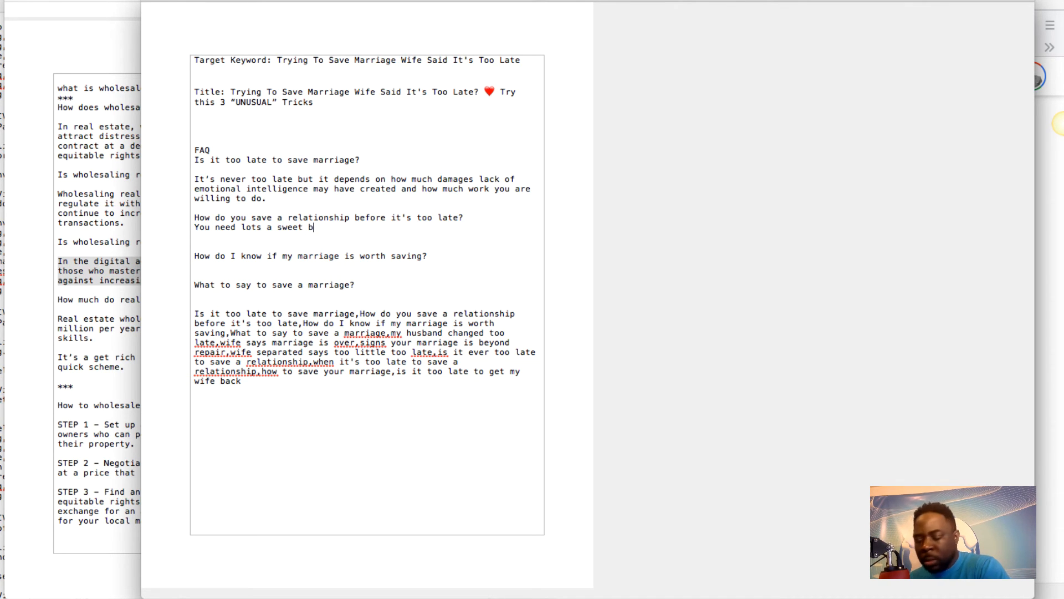
{"action": "type", "text": "alance between p"}
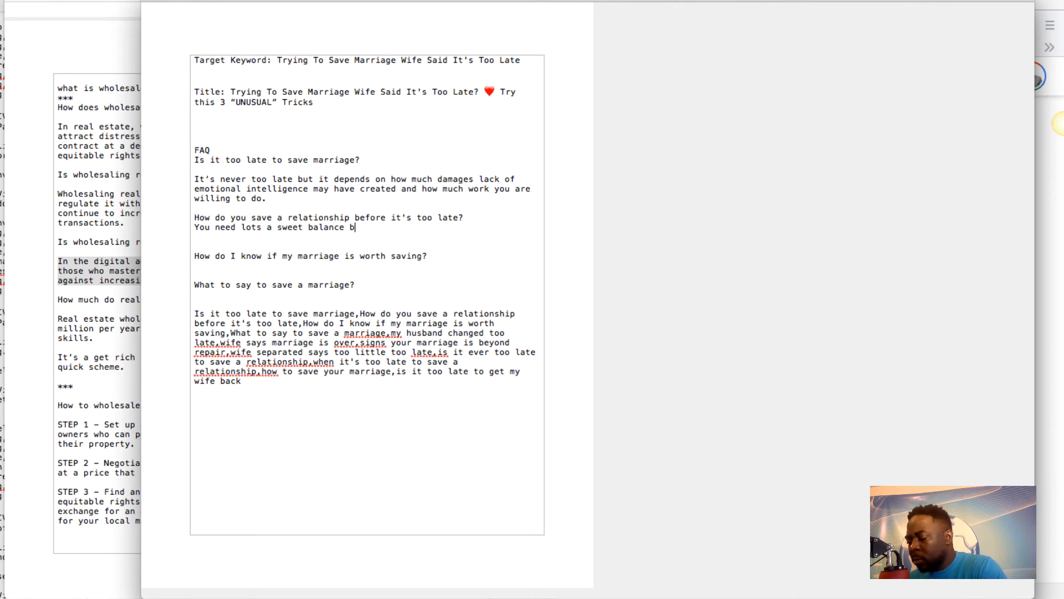
{"action": "type", "text": "atience"}
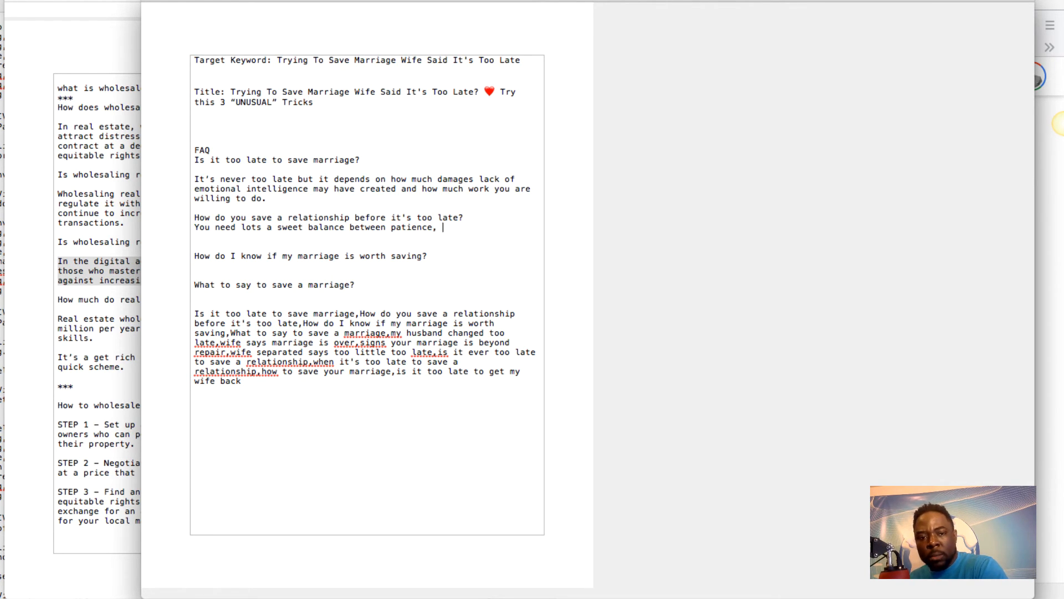
Extend the list in the second FAQ answer with ", personal purpose, self".
{"action": "type", "text": ", ersona"}
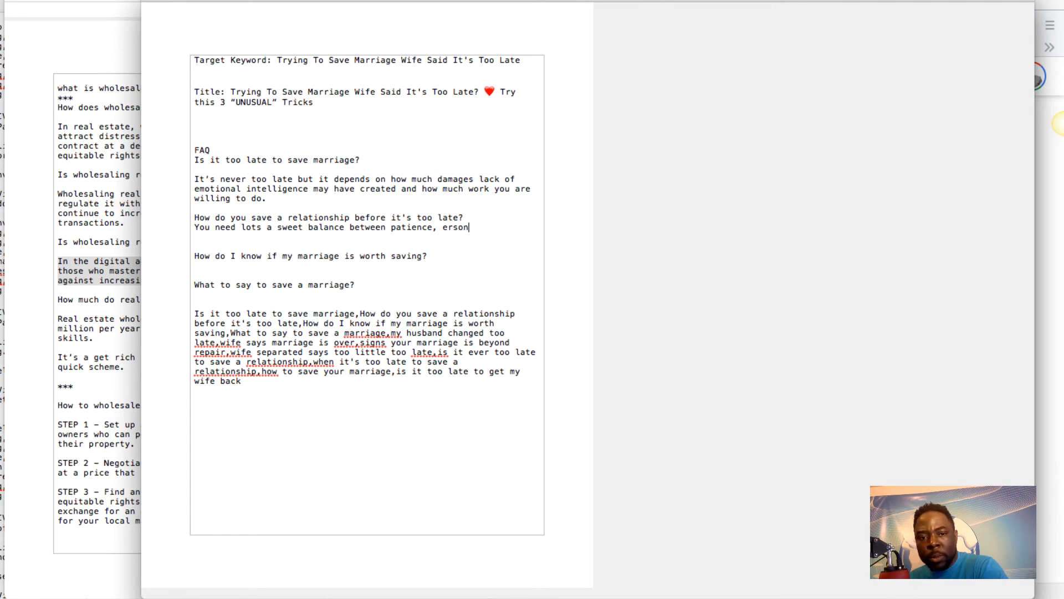
{"action": "key", "text": "BackSpace"}
{"action": "key", "text": "BackSpace"}
{"action": "key", "text": "BackSpace"}
{"action": "key", "text": "BackSpace"}
{"action": "key", "text": "BackSpace"}
{"action": "key", "text": "BackSpace"}
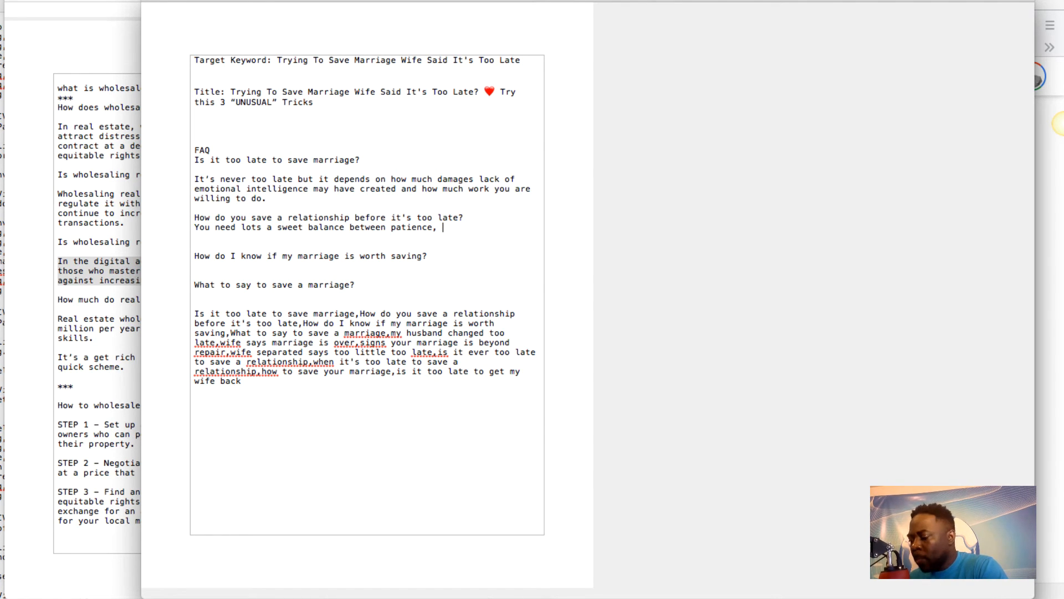
{"action": "type", "text": "personal"}
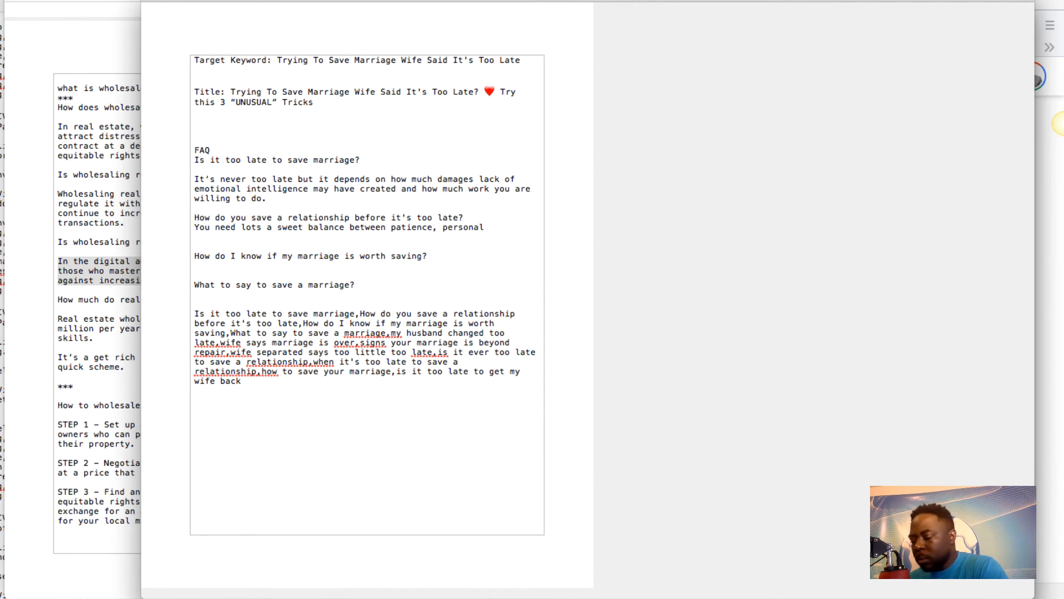
{"action": "type", "text": " pusel"}
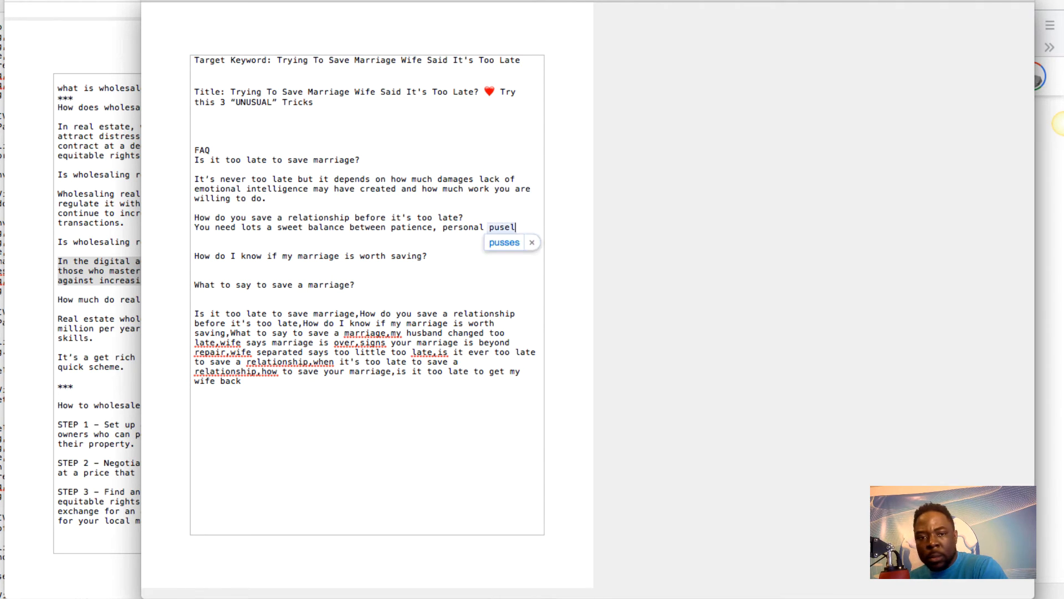
{"action": "key", "text": "BackSpace"}
{"action": "key", "text": "BackSpace"}
{"action": "key", "text": "BackSpace"}
{"action": "type", "text": "rsonal purpos"}
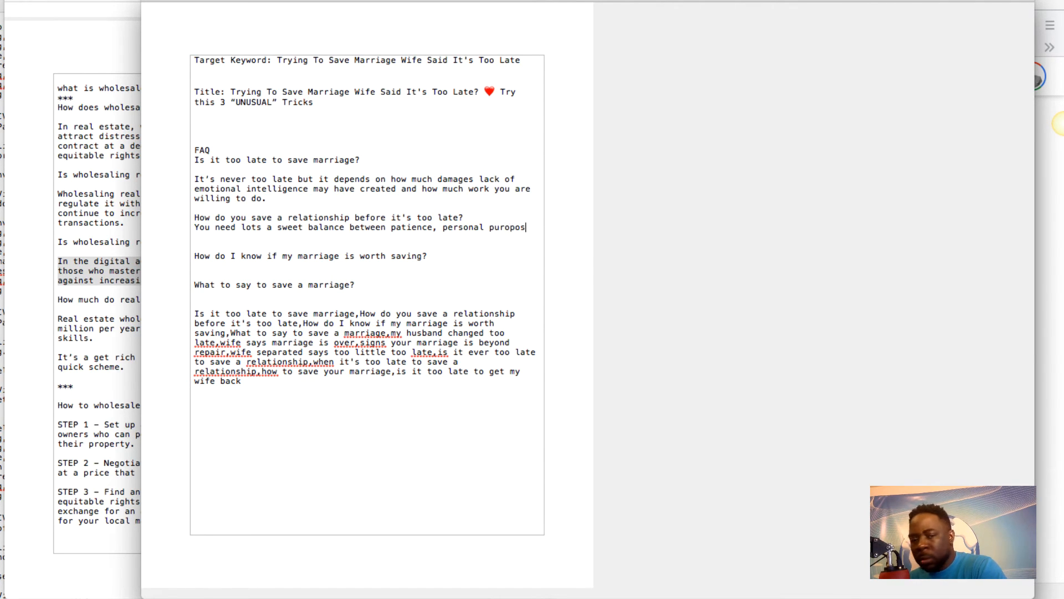
{"action": "type", "text": "e, self"}
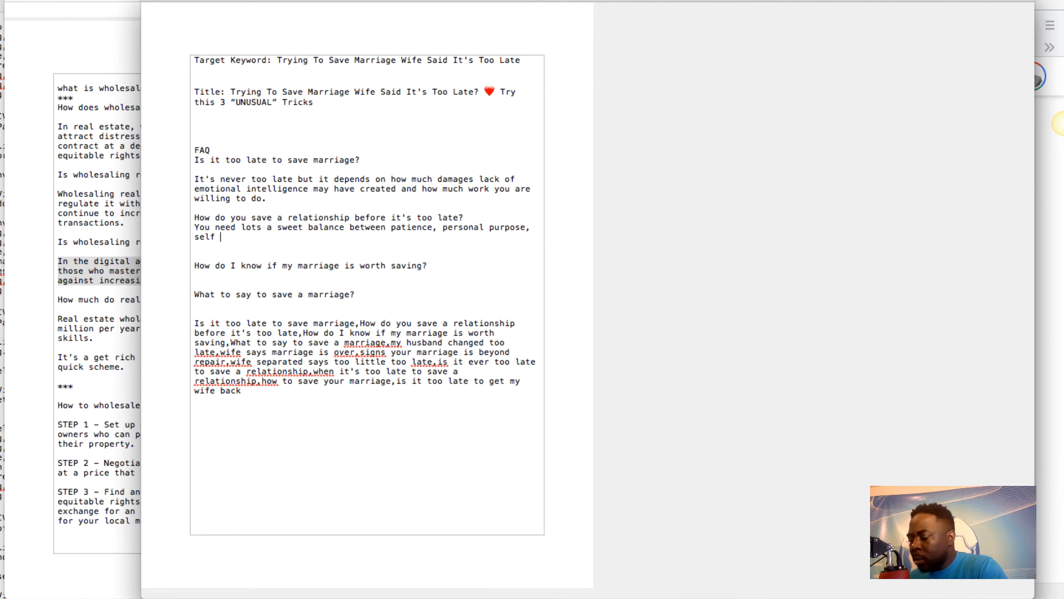
Complete the last word as "selflessness" and continue the second FAQ answer with "and self love. You need".
{"action": "type", "text": "less"}
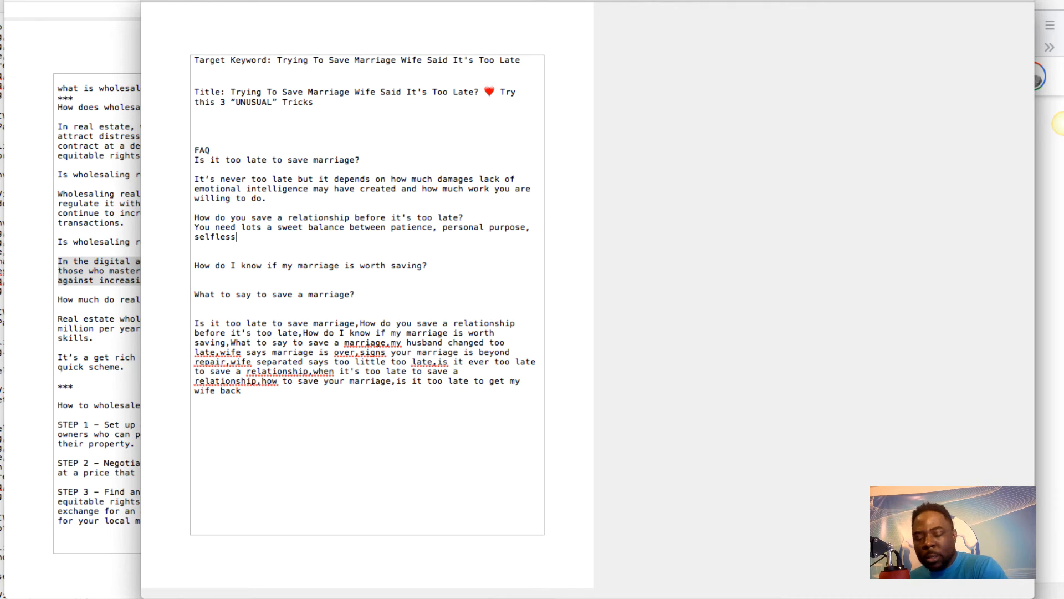
{"action": "type", "text": "ness and se"}
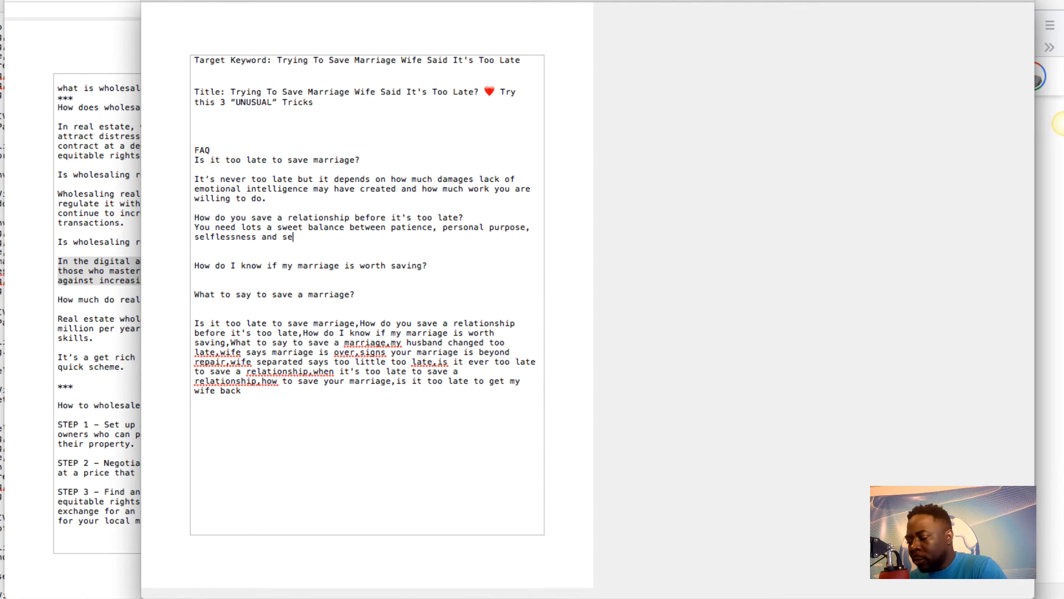
{"action": "type", "text": "lve"}
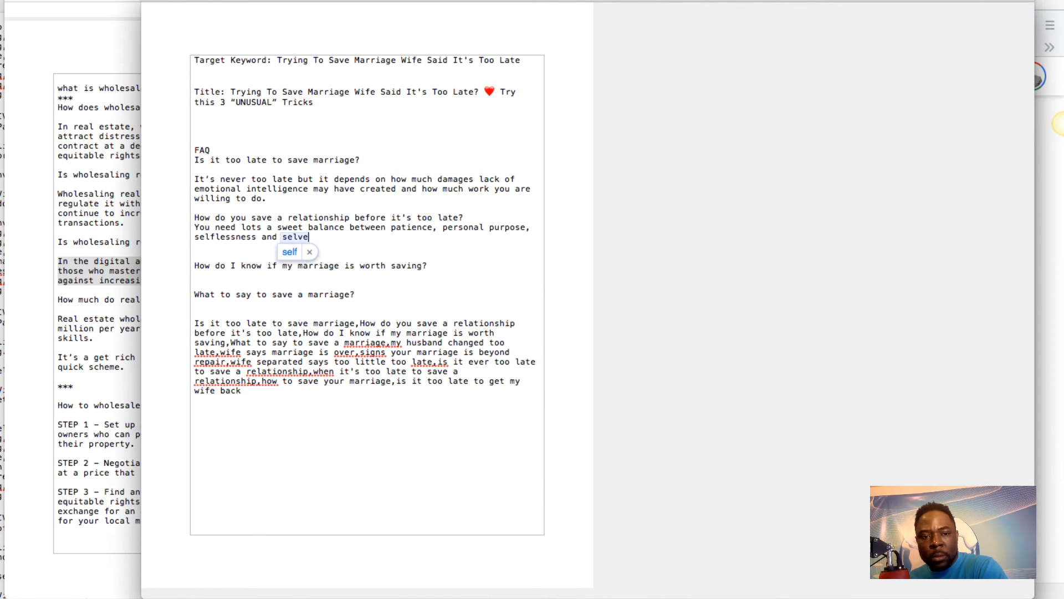
{"action": "key", "text": "BackSpace"}
{"action": "key", "text": "BackSpace"}
{"action": "type", "text": "f lov"}
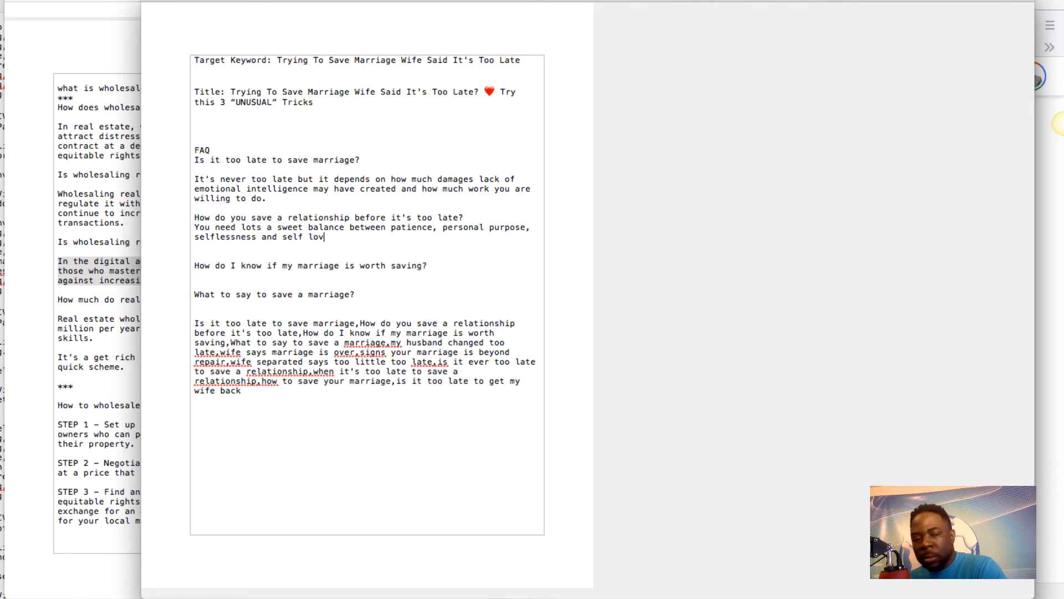
{"action": "type", "text": "e. You need"}
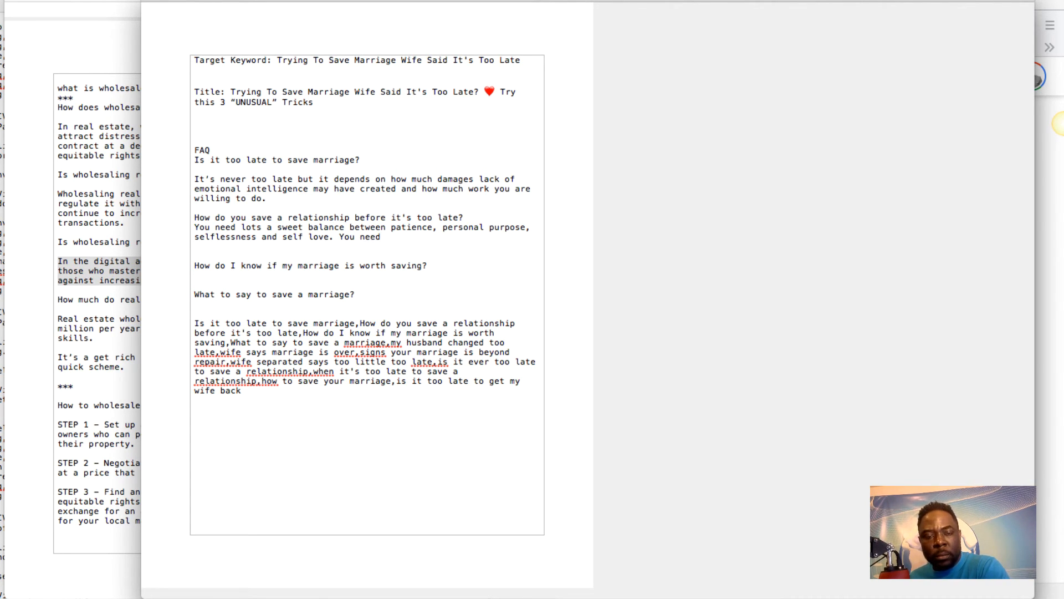
Delete the word "lots" from the second FAQ answer so it starts with "You need a sweet balance".
{"action": "key", "text": "Left"}
{"action": "key", "text": "Left"}
{"action": "key", "text": "Left"}
{"action": "key", "text": "Left"}
{"action": "key", "text": "Left"}
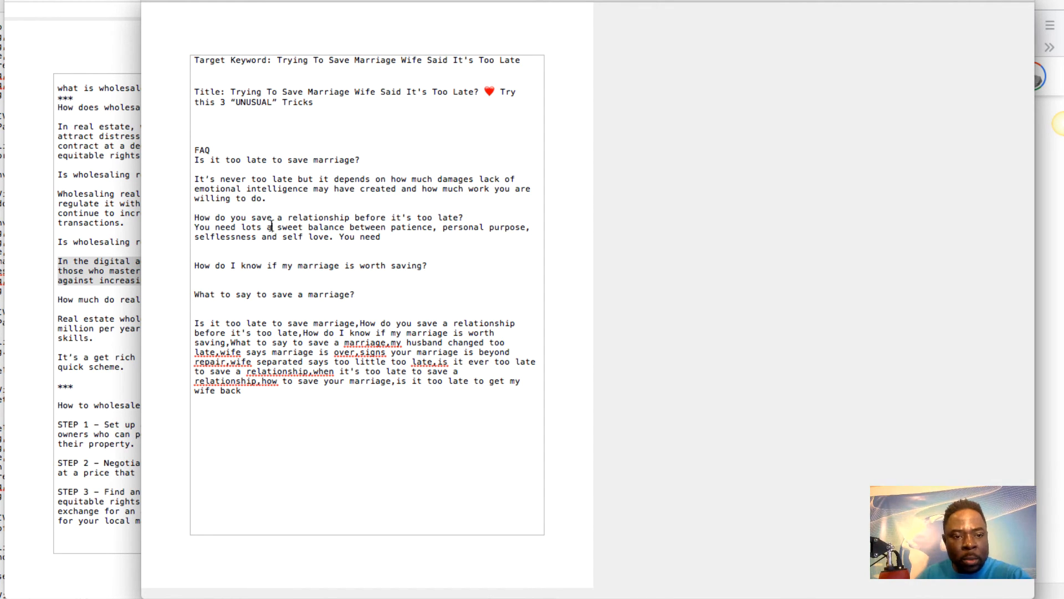
{"action": "left_click_drag", "start_coordinate": [269, 227], "coordinate": [241, 227]}
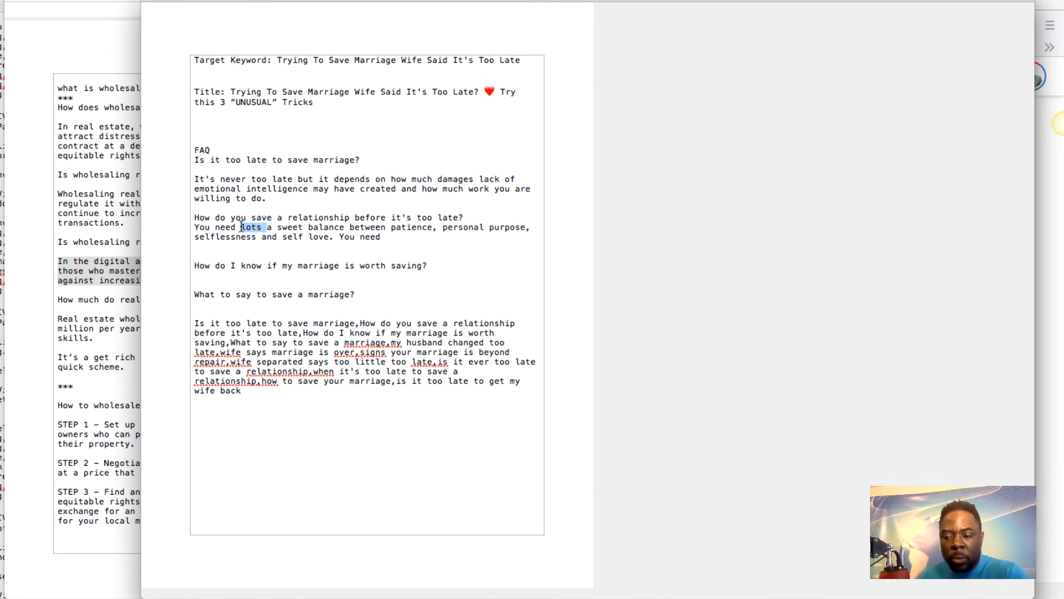
{"action": "key", "text": "BackSpace"}
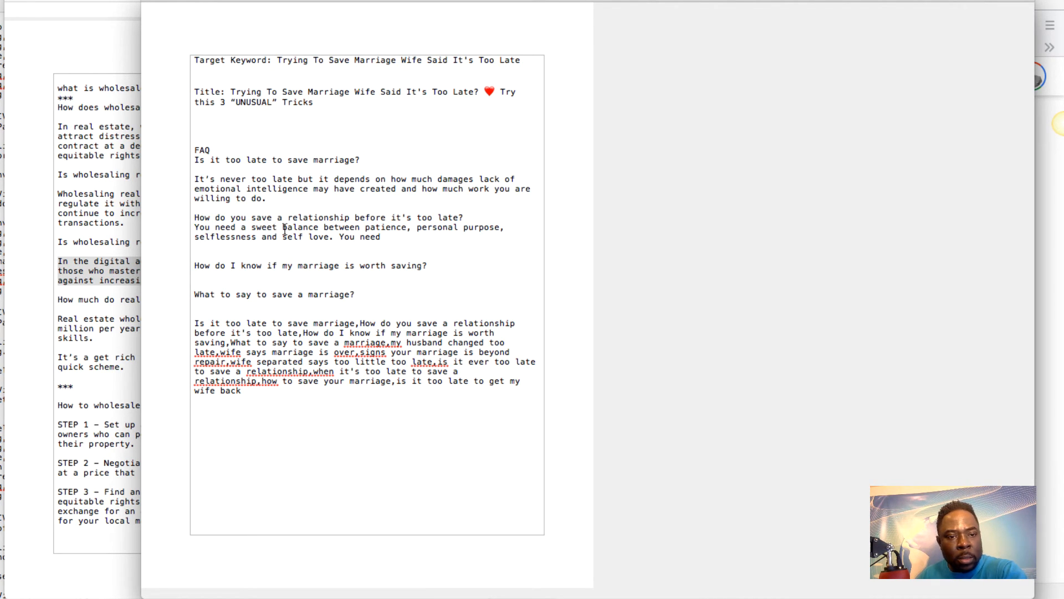
Insert "unconditional love," before "patience" in the second FAQ answer.
{"action": "left_click", "coordinate": [364, 227]}
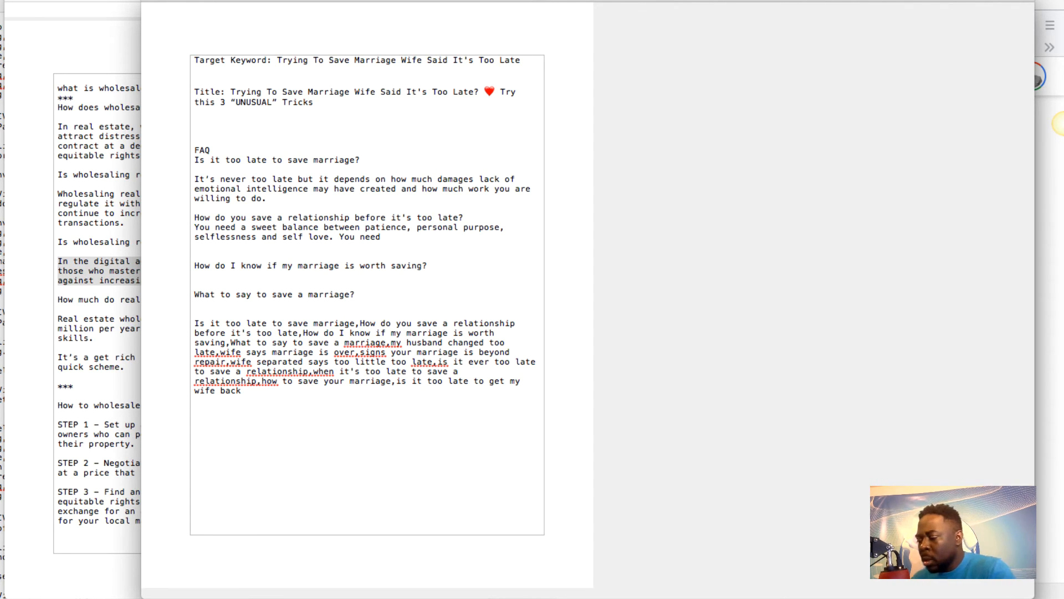
{"action": "type", "text": "uncol"}
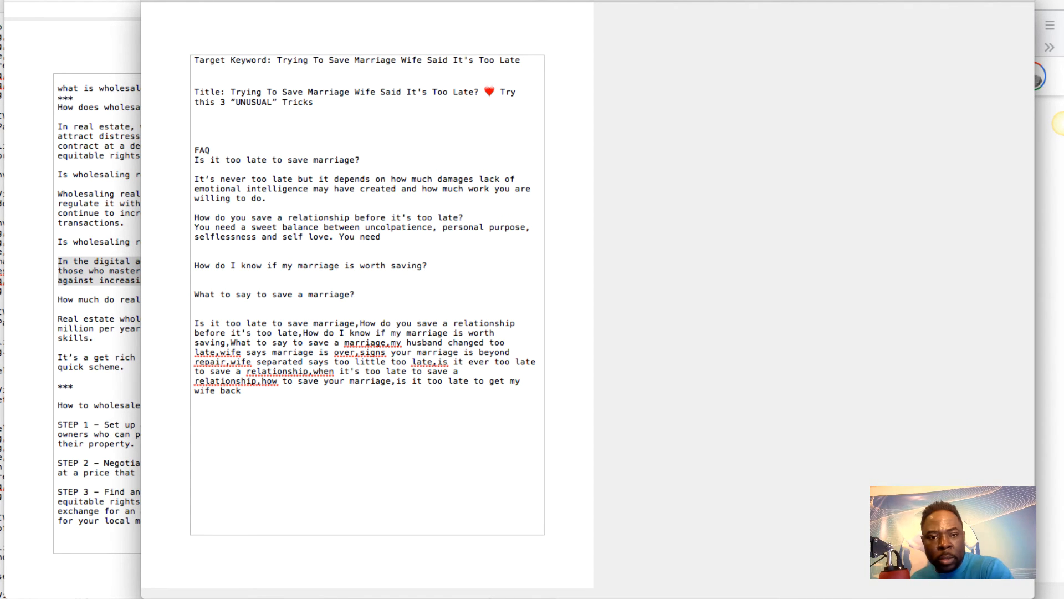
{"action": "key", "text": "BackSpace"}
{"action": "type", "text": "ditional"}
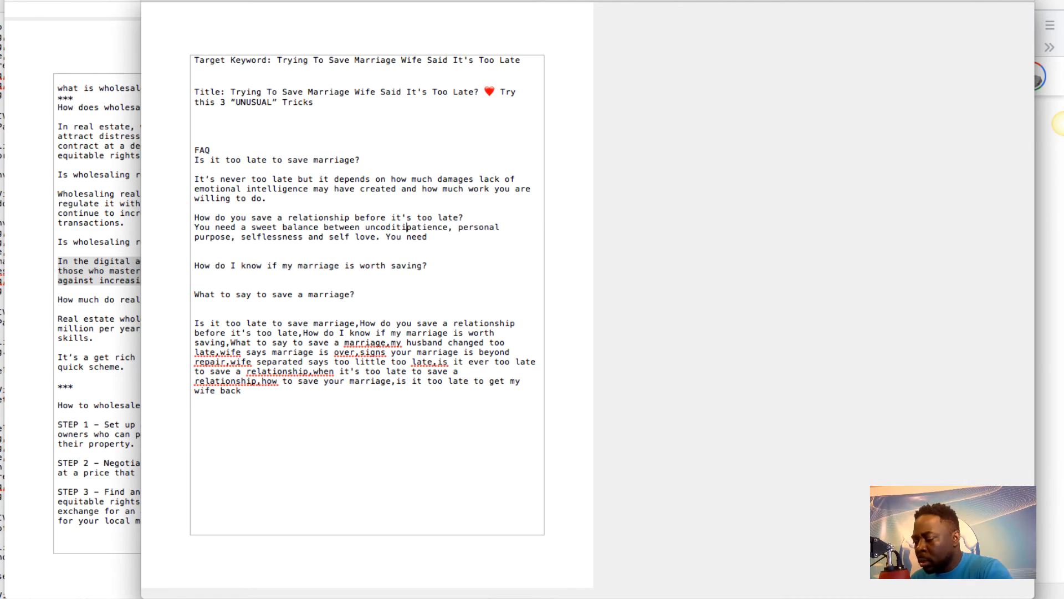
{"action": "type", "text": " love,"}
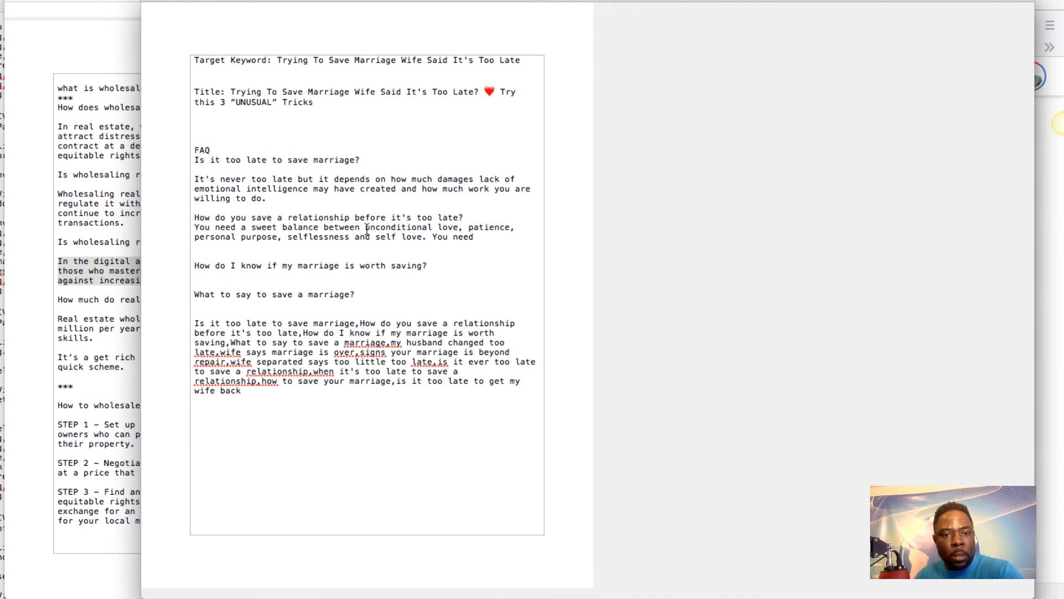
Remove the trailing "You need" so the second FAQ answer's paragraph ends with "self love.".
{"action": "left_click_drag", "start_coordinate": [481, 240], "coordinate": [433, 233]}
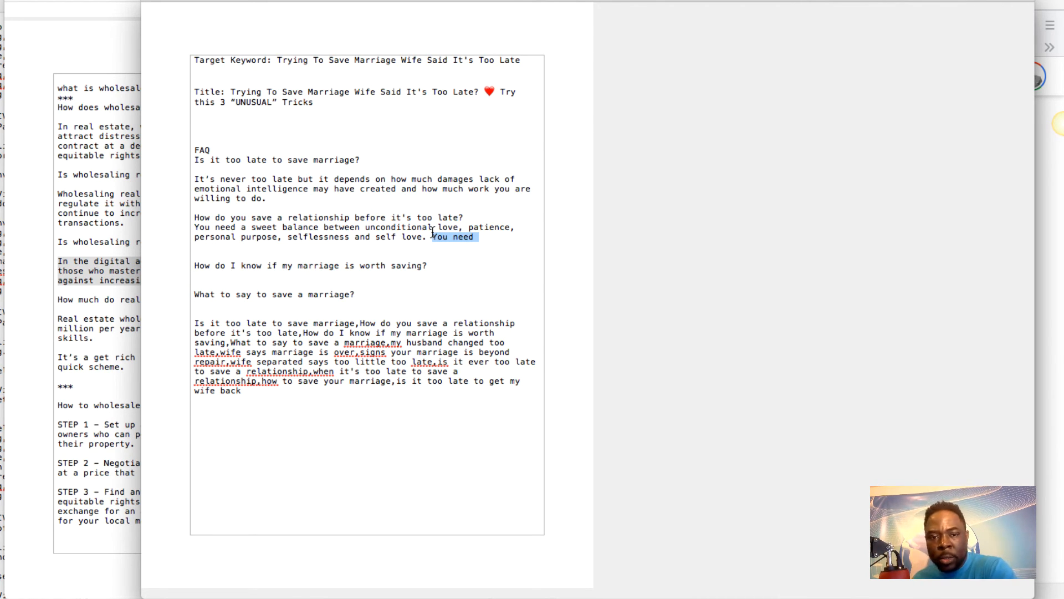
{"action": "key", "text": "BackSpace"}
{"action": "key", "text": "BackSpace"}
{"action": "key", "text": "BackSpace"}
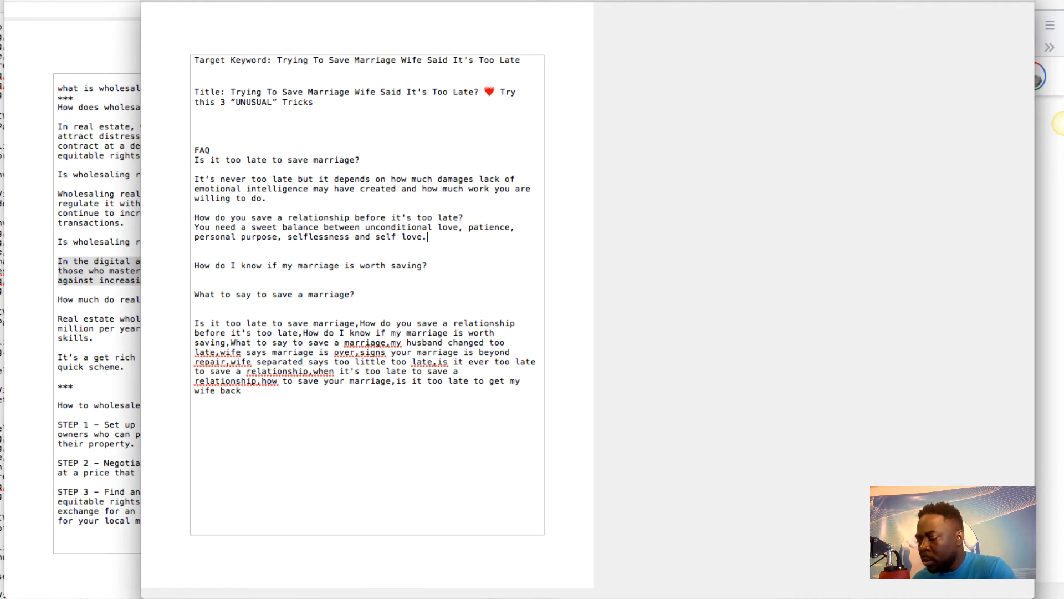
{"action": "type", "text": "."}
Add a new paragraph to the second FAQ answer, separated by a blank line, starting with "Ultimately, it depends on".
{"action": "key", "text": "Return"}
{"action": "key", "text": "Return"}
{"action": "type", "text": "Ultimately i"}
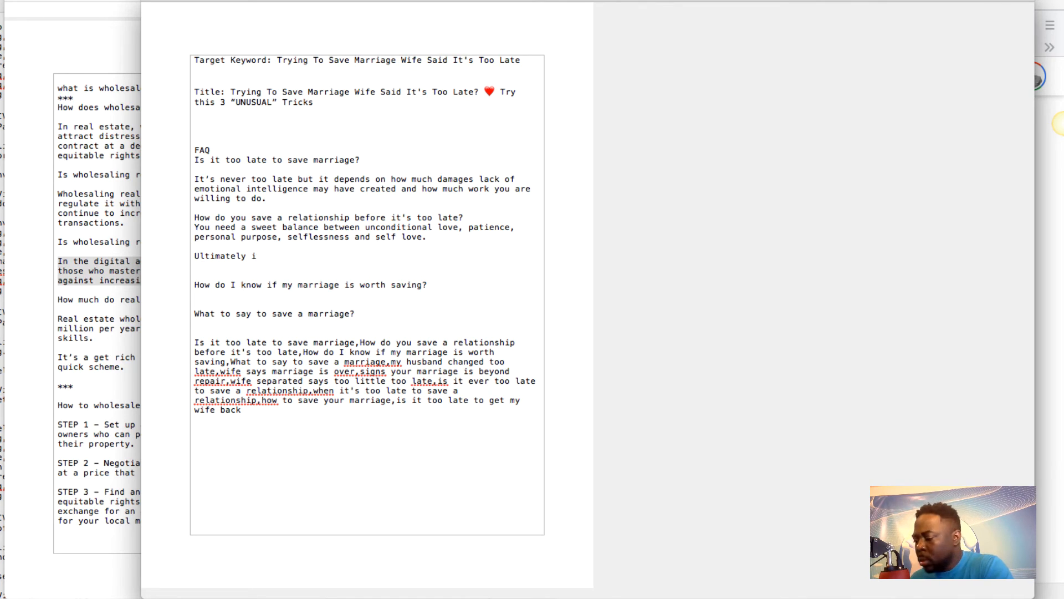
{"action": "key", "text": "BackSpace"}
{"action": "key", "text": "BackSpace"}
{"action": "type", "text": ", it d"}
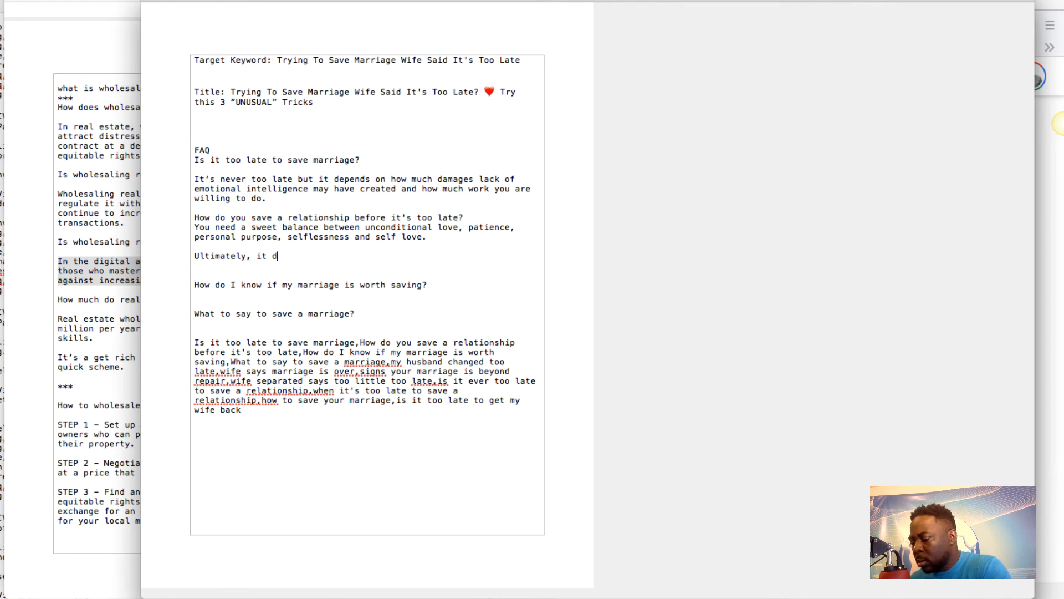
{"action": "type", "text": "epends on "}
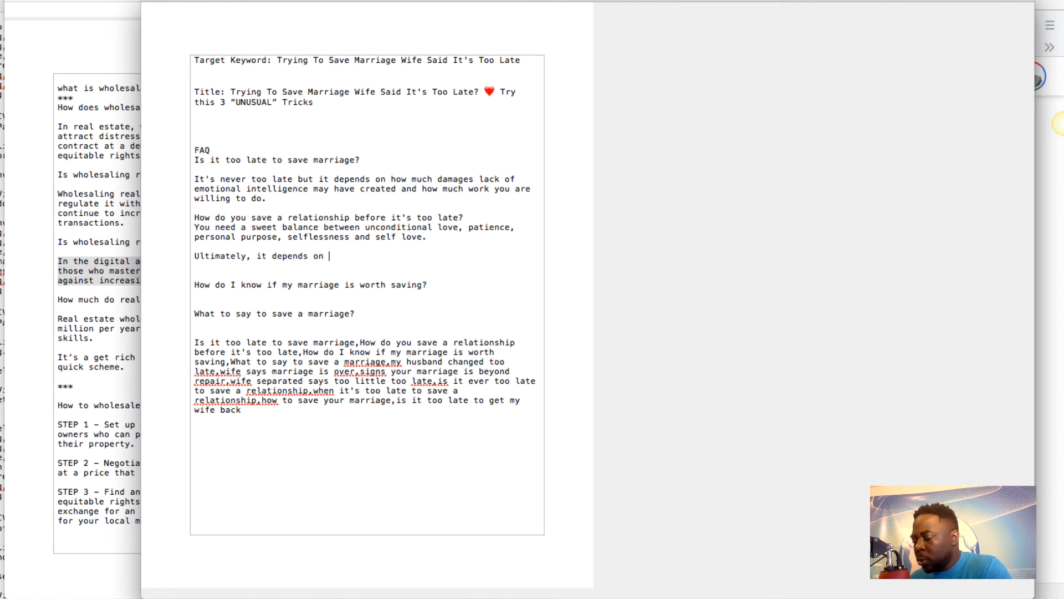
Complete the second FAQ answer's last sentence with "your particular relationship.".
{"action": "type", "text": "your parti"}
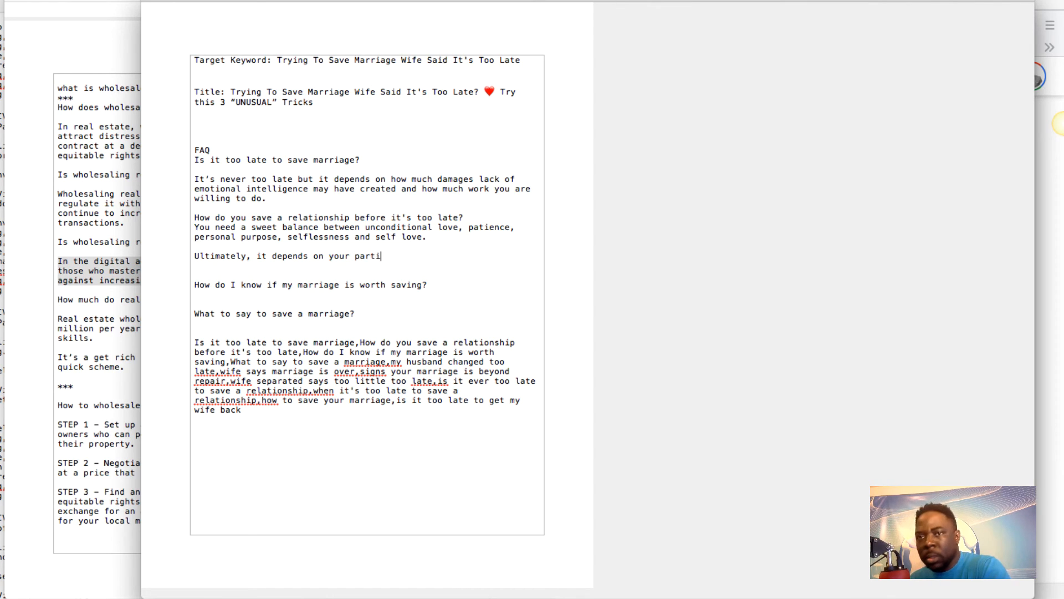
{"action": "type", "text": "c"}
{"action": "type", "text": "ul"}
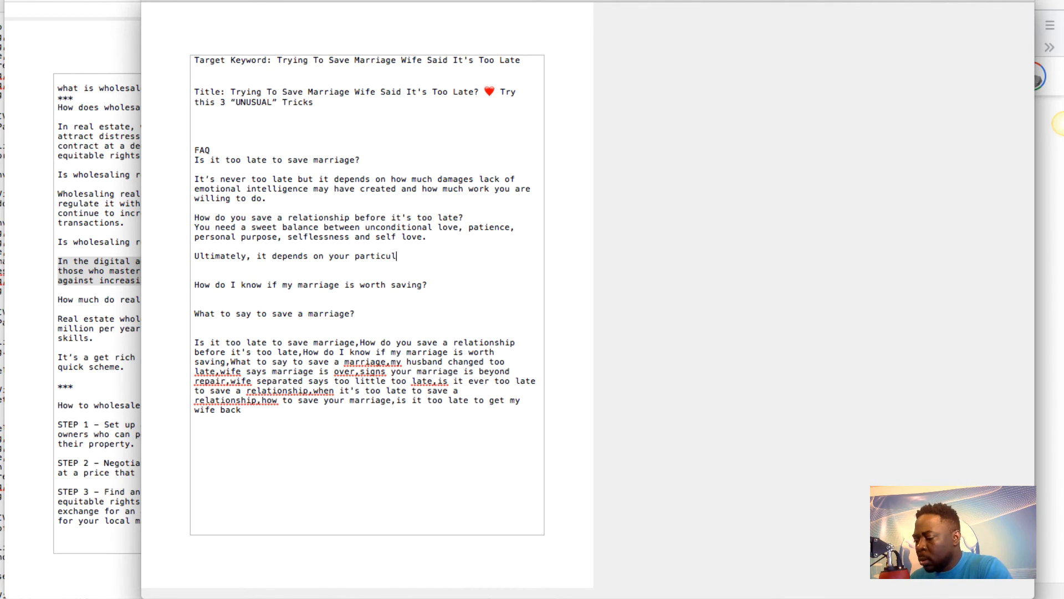
{"action": "type", "text": "ar relations"}
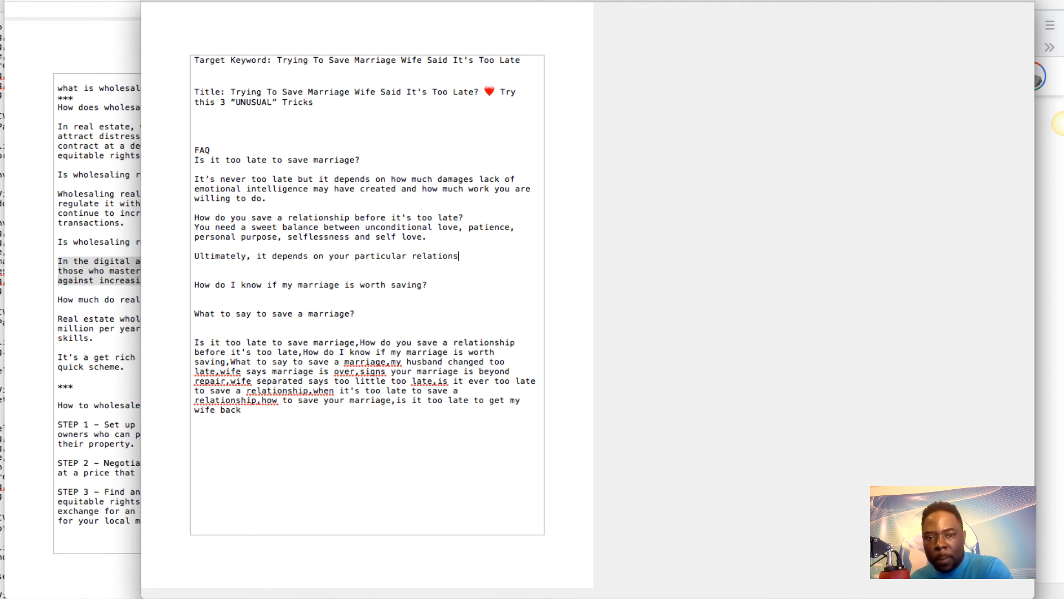
{"action": "type", "text": "hip."}
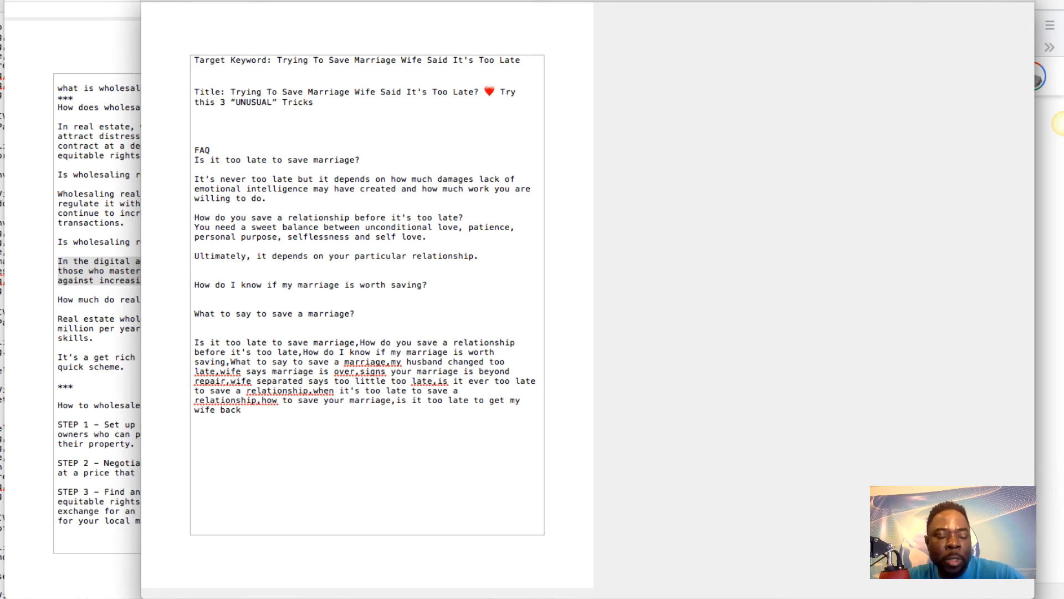
Switch to the Google results in Firefox and read the answers to the first three "People also ask" questions.
{"action": "key", "text": "super+Tab"}
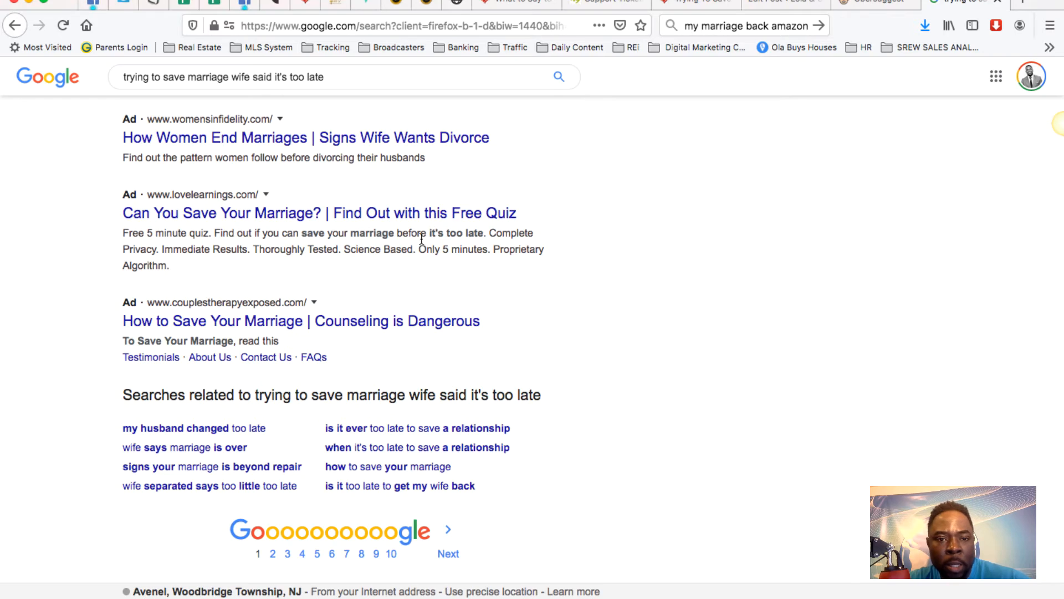
{"action": "scroll", "coordinate": [302, 378], "scroll_direction": "up", "scroll_amount": 20}
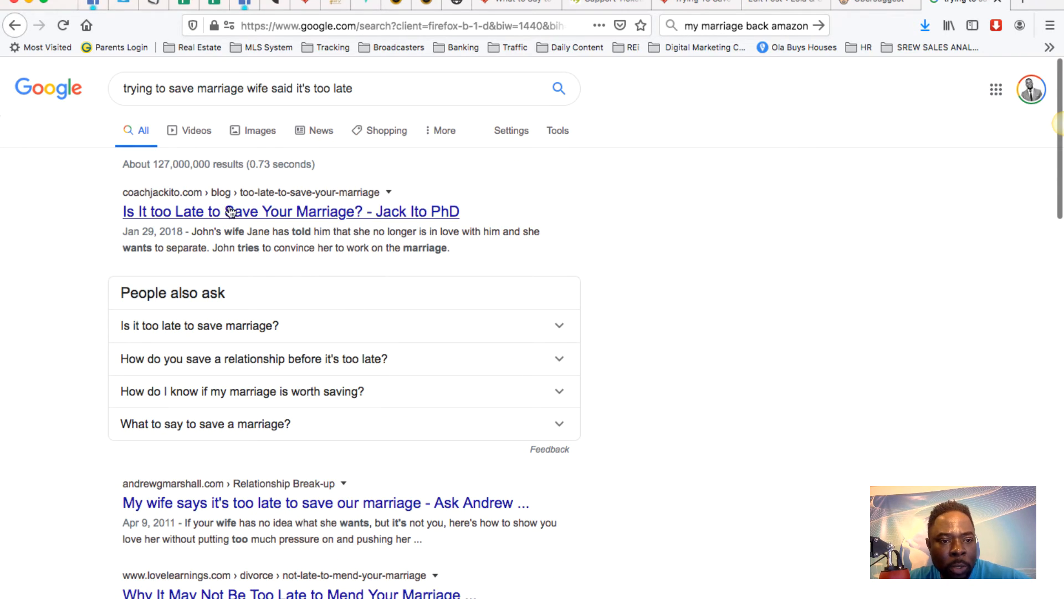
{"action": "left_click", "coordinate": [326, 329]}
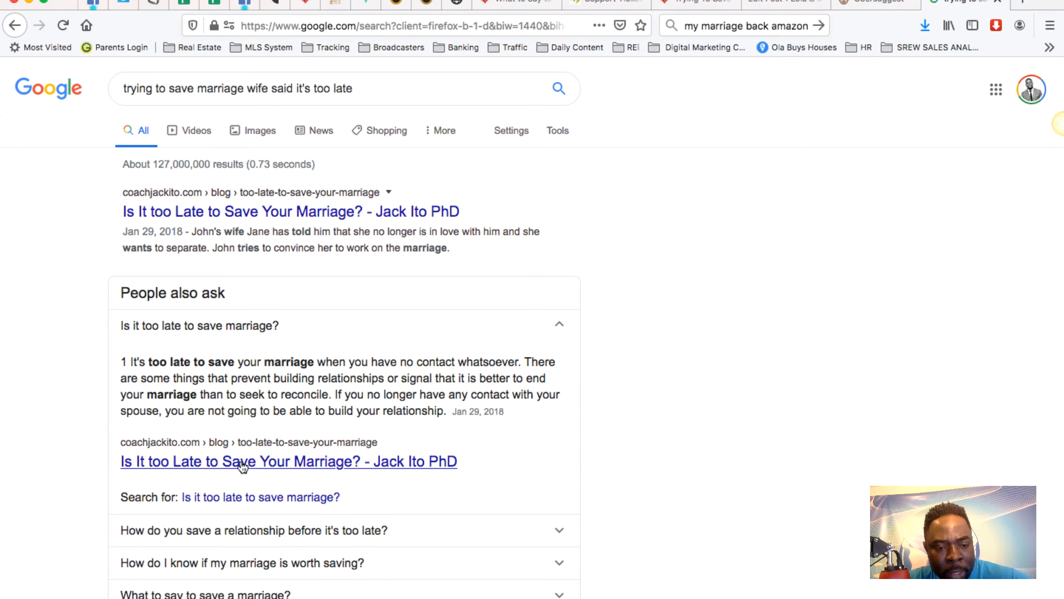
{"action": "scroll", "coordinate": [264, 471], "scroll_direction": "down", "scroll_amount": 1}
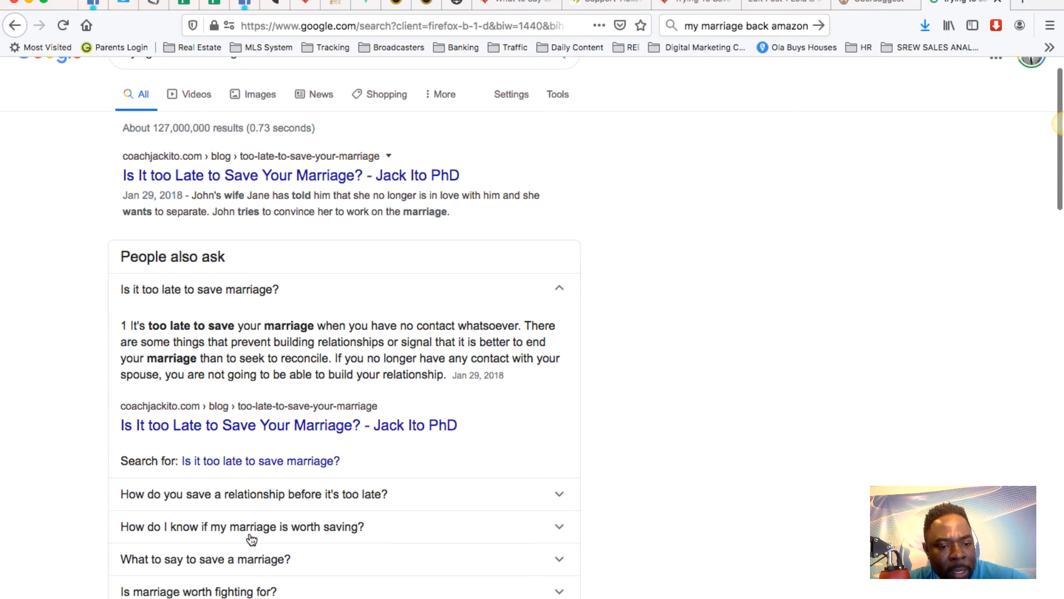
{"action": "left_click", "coordinate": [268, 507]}
{"action": "scroll", "coordinate": [269, 508], "scroll_direction": "down", "scroll_amount": 6}
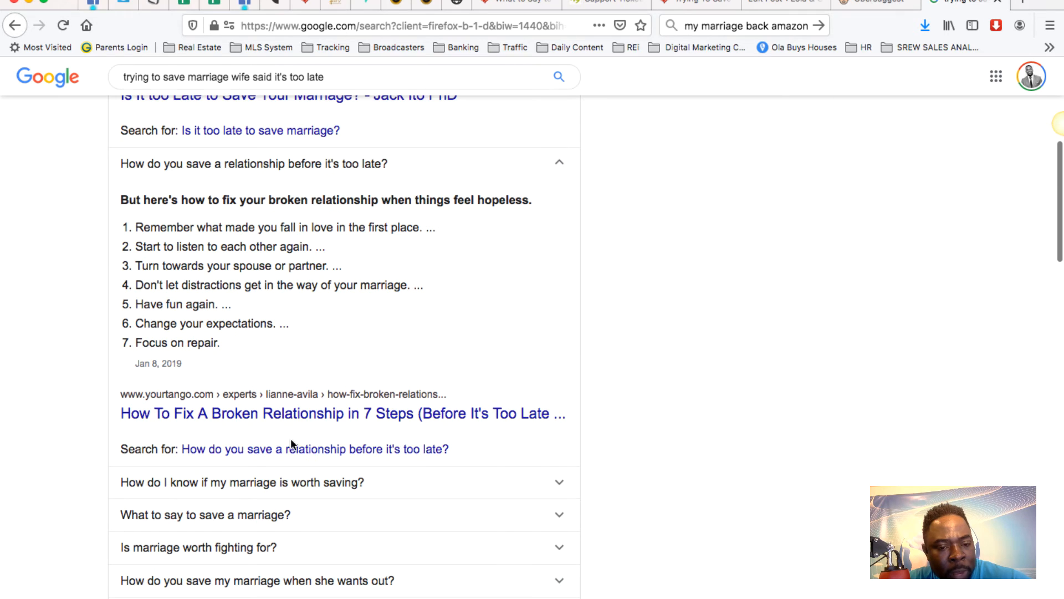
{"action": "left_click", "coordinate": [294, 481]}
{"action": "scroll", "coordinate": [295, 485], "scroll_direction": "down", "scroll_amount": 5}
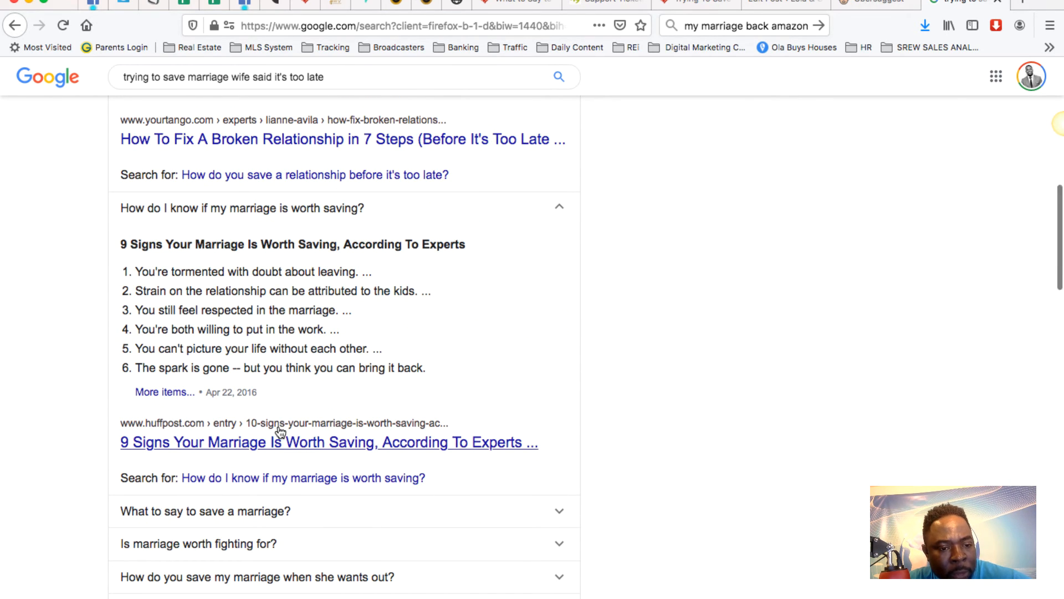
{"action": "scroll", "coordinate": [280, 430], "scroll_direction": "up", "scroll_amount": 10}
{"action": "scroll", "coordinate": [277, 425], "scroll_direction": "down", "scroll_amount": 10}
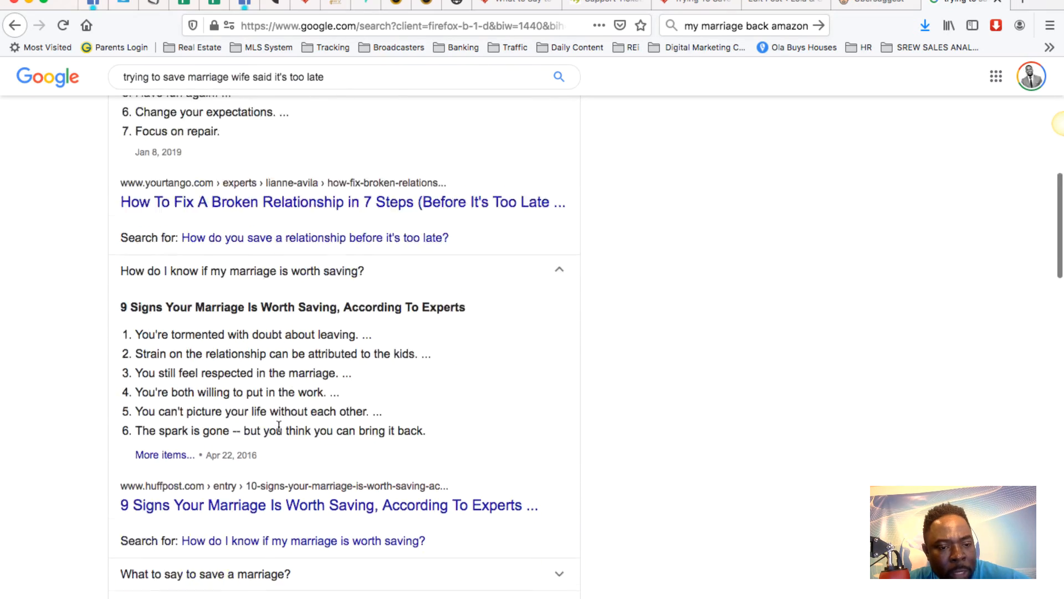
Back in the document, answer "How do I know if my marriage is worth saving?" with "That's simple. It's based on your personal desire.".
{"action": "key", "text": "super+Tab"}
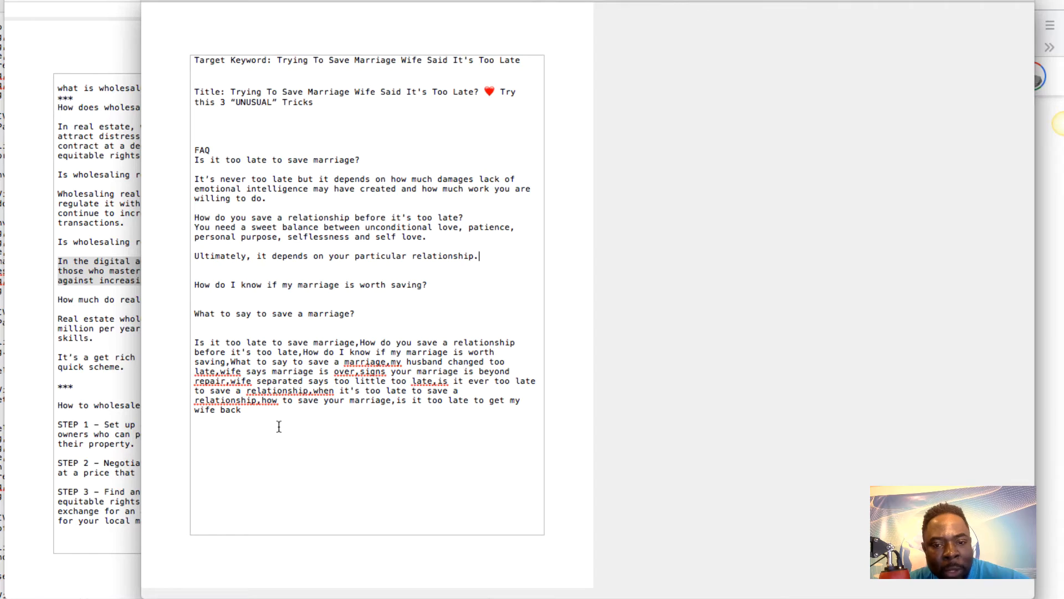
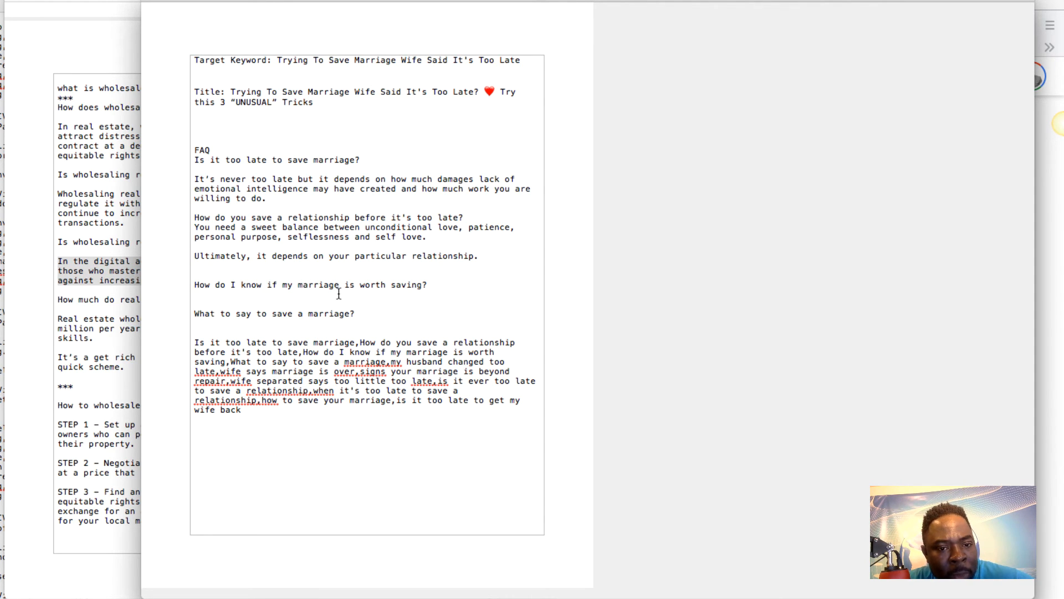
{"action": "left_click", "coordinate": [437, 287]}
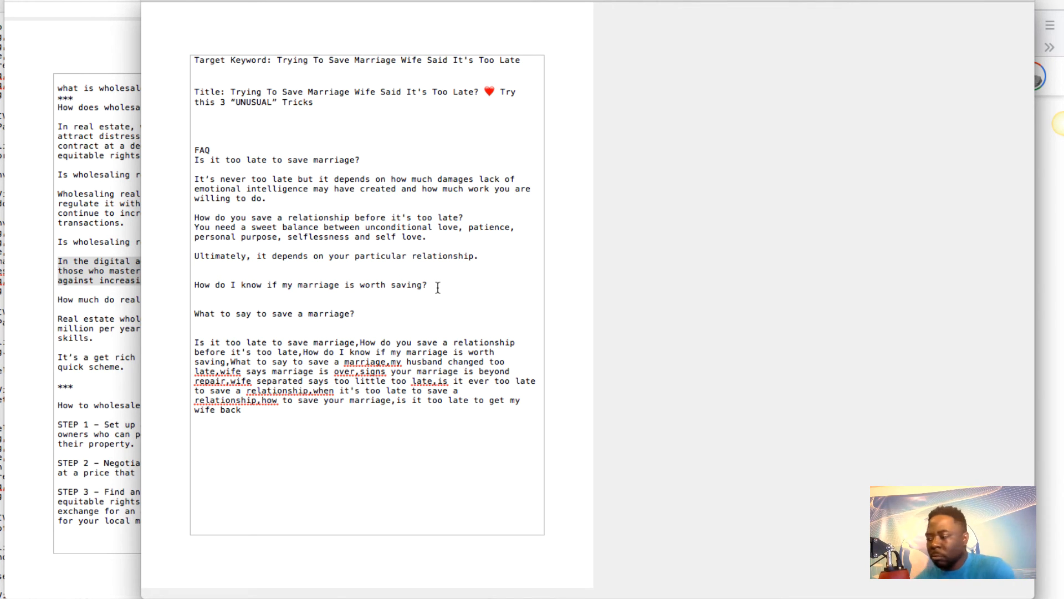
{"action": "key", "text": "Return"}
{"action": "key", "text": "Return"}
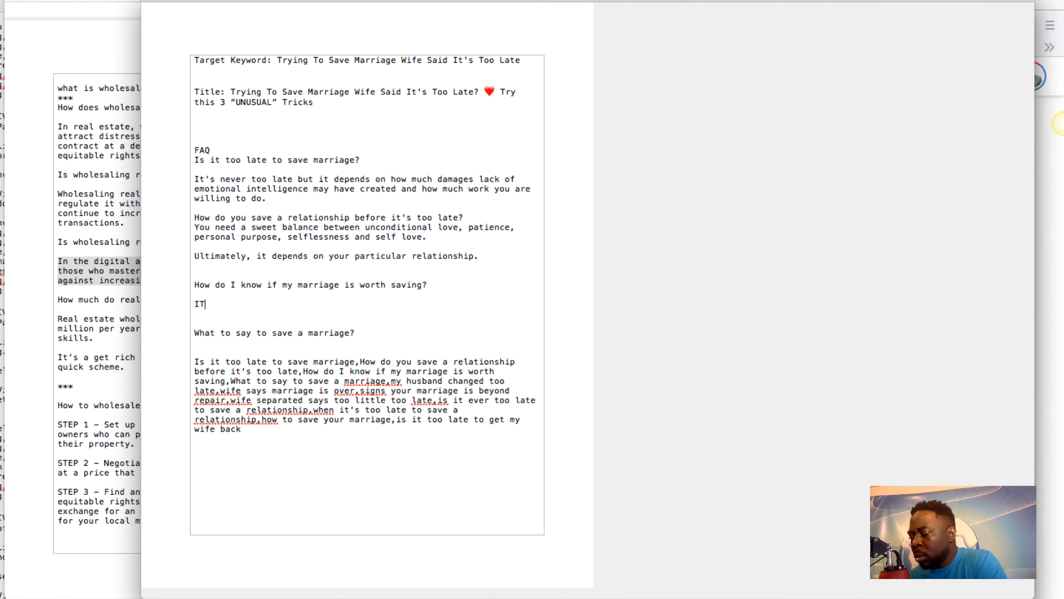
{"action": "type", "text": "I"}
{"action": "key", "text": "BackSpace"}
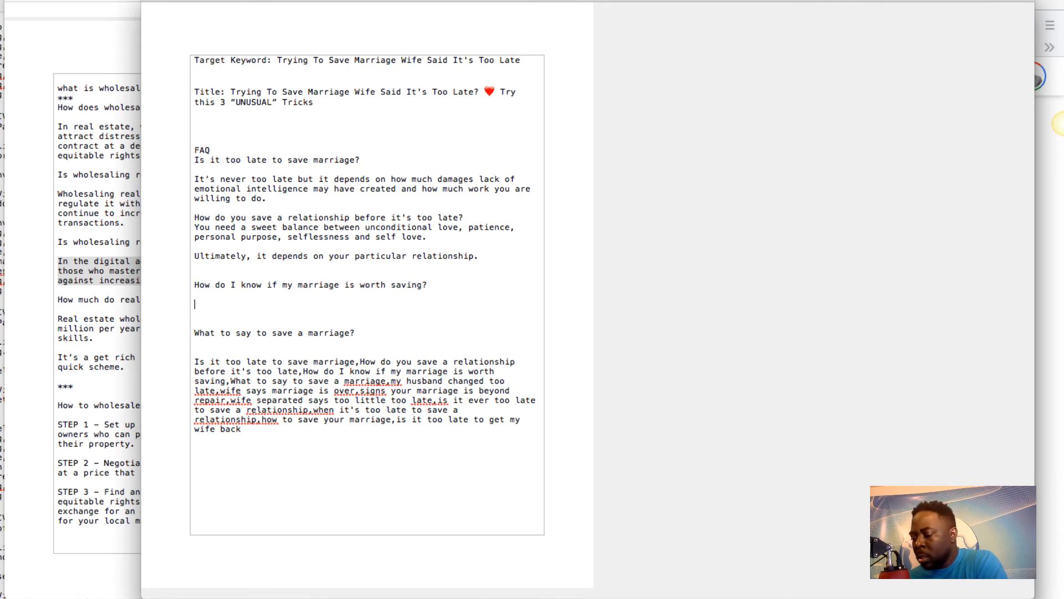
{"action": "type", "text": "That's si"}
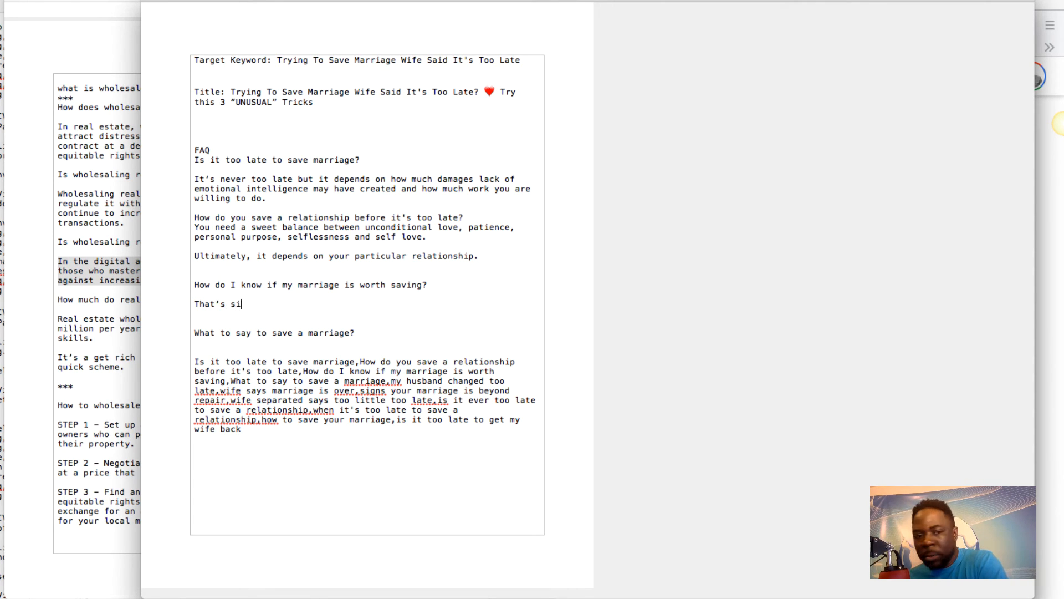
{"action": "type", "text": "mple.  "}
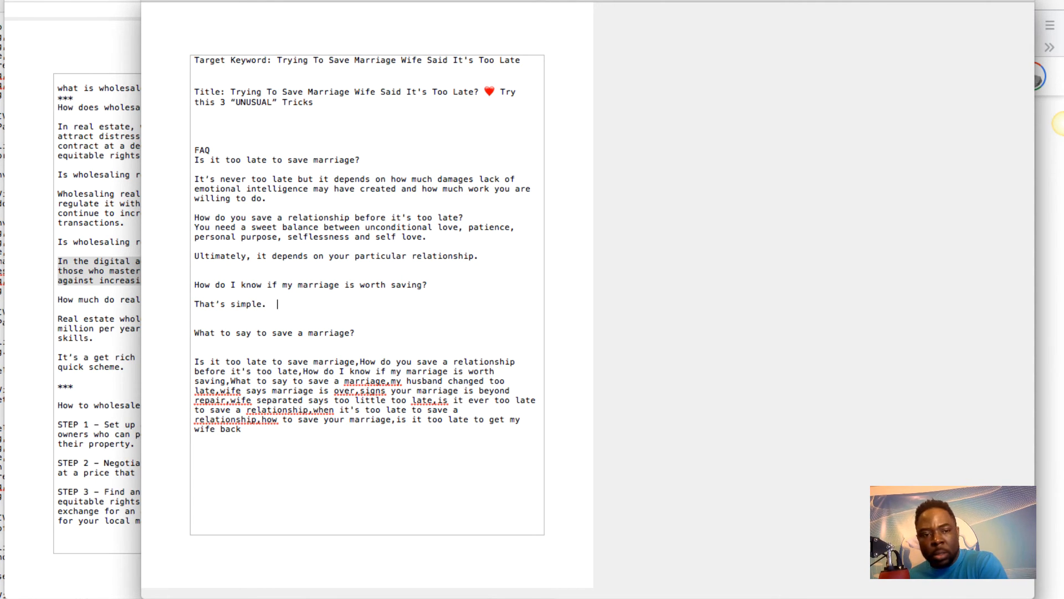
{"action": "type", "text": "It's "}
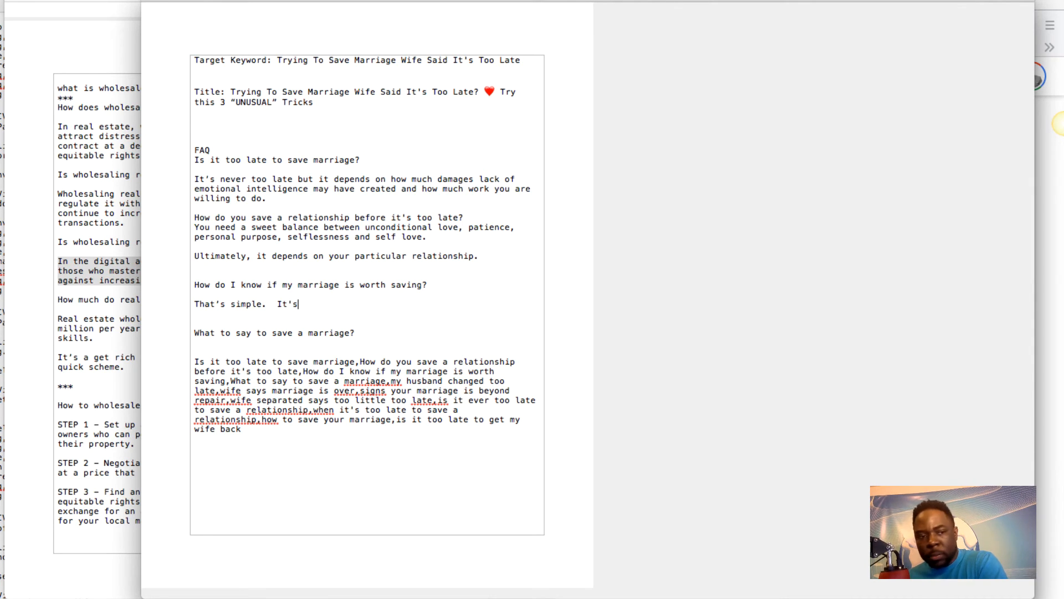
{"action": "type", "text": "based on "}
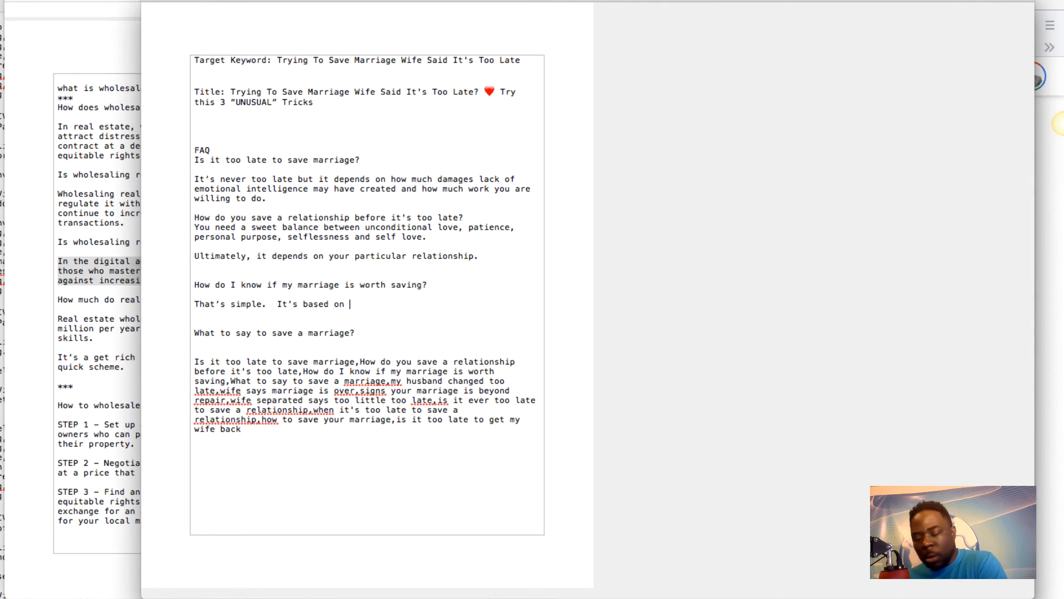
{"action": "type", "text": "your person"}
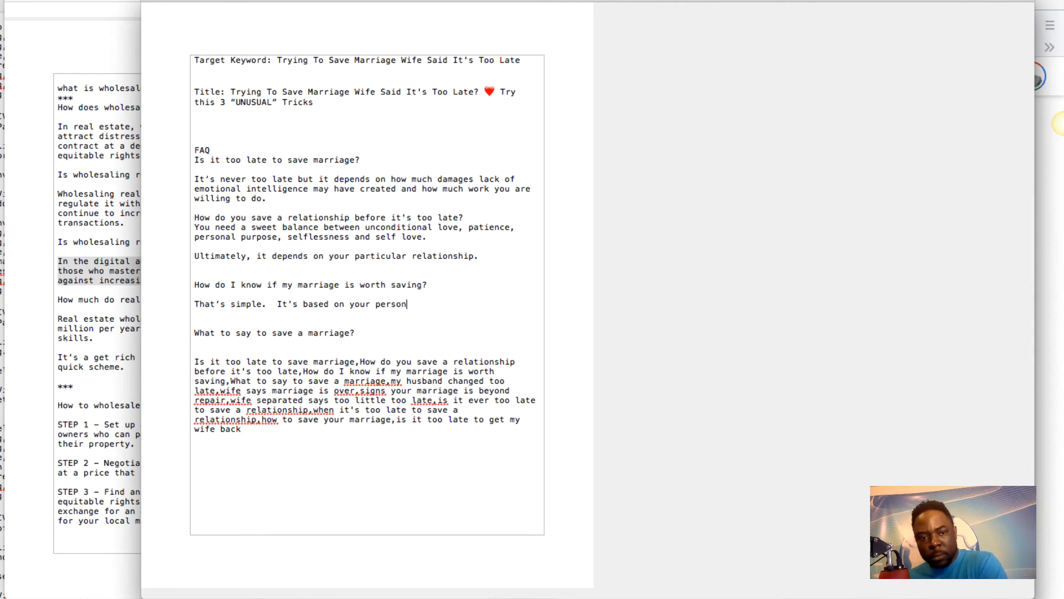
{"action": "type", "text": "al desire"}
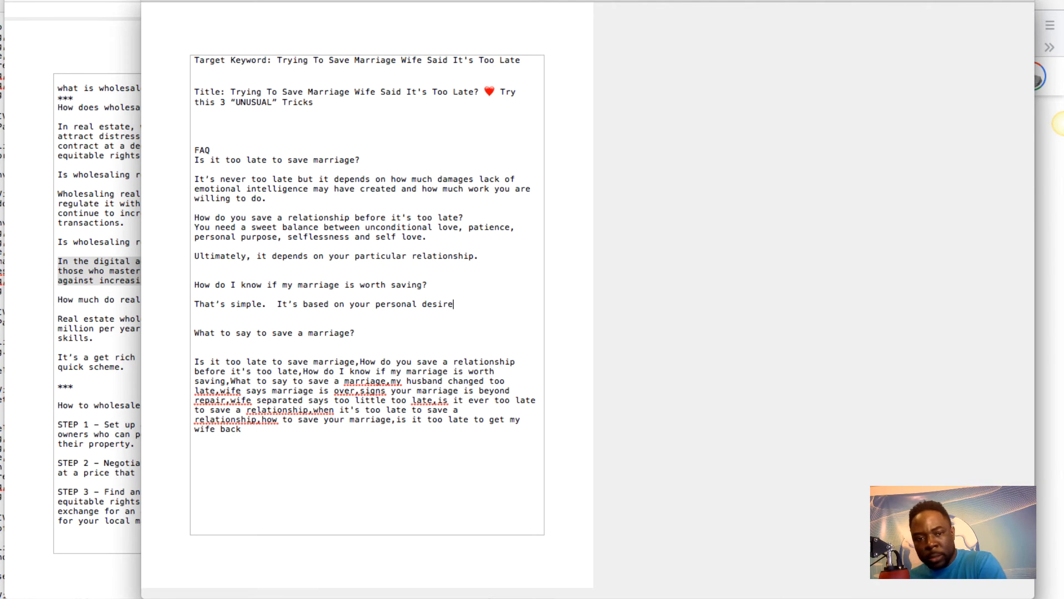
{"action": "type", "text": "."}
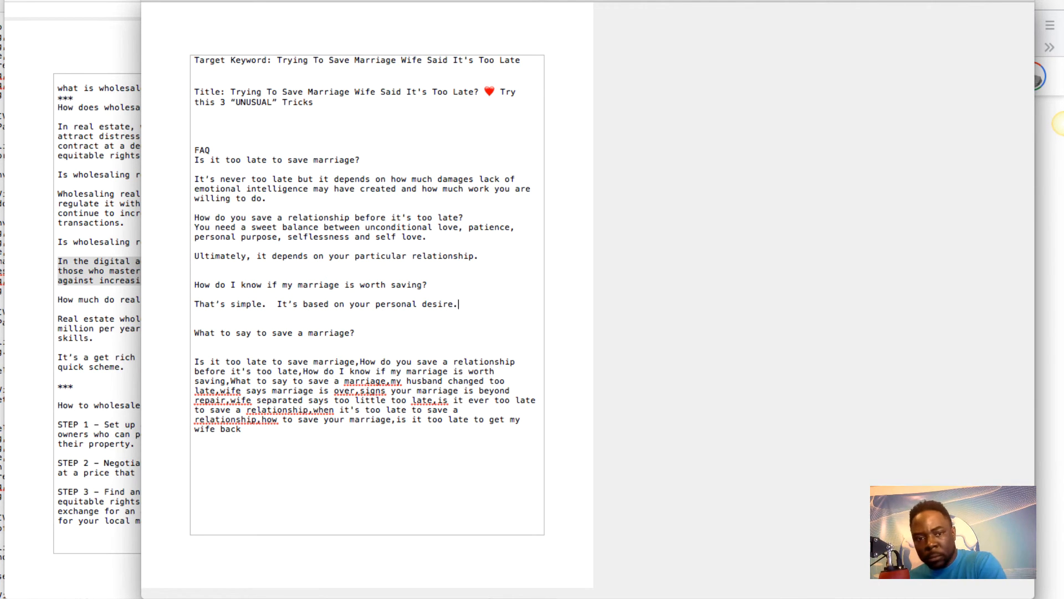
Add a new paragraph to the third FAQ answer, separated by a blank line, starting with "If you want to save it, it's worth saving".
{"action": "key", "text": "Return"}
{"action": "key", "text": "Return"}
{"action": "type", "text": "If y"}
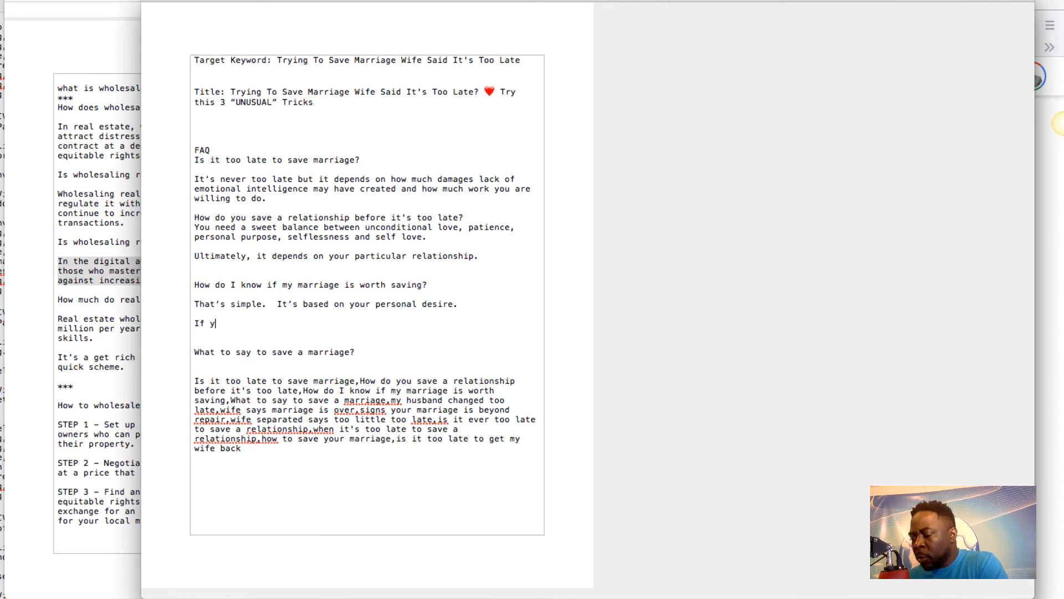
{"action": "type", "text": "ou want to "}
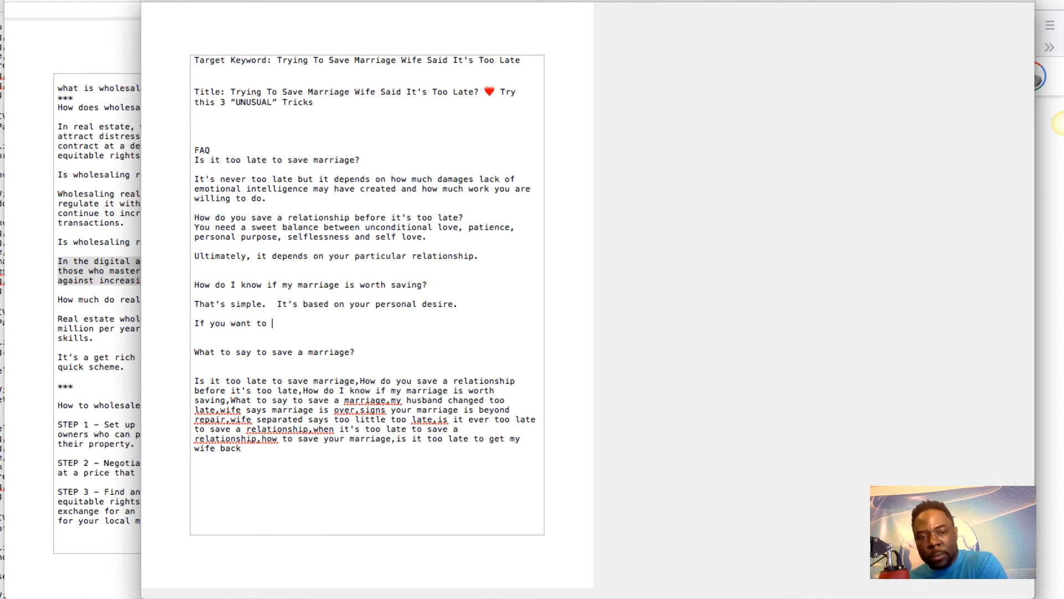
{"action": "type", "text": "save it,"}
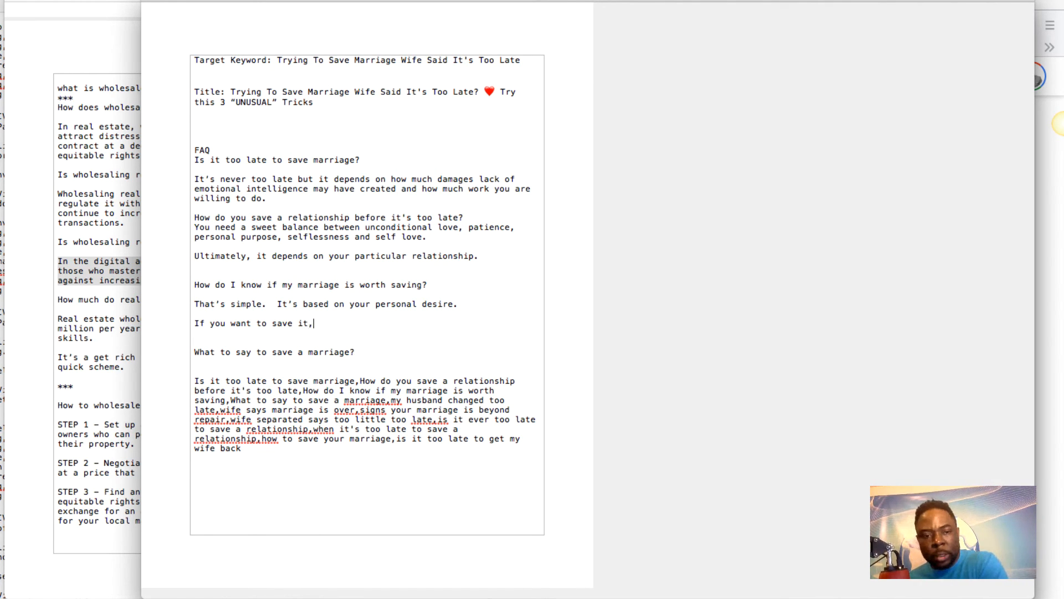
{"action": "type", "text": " it's"}
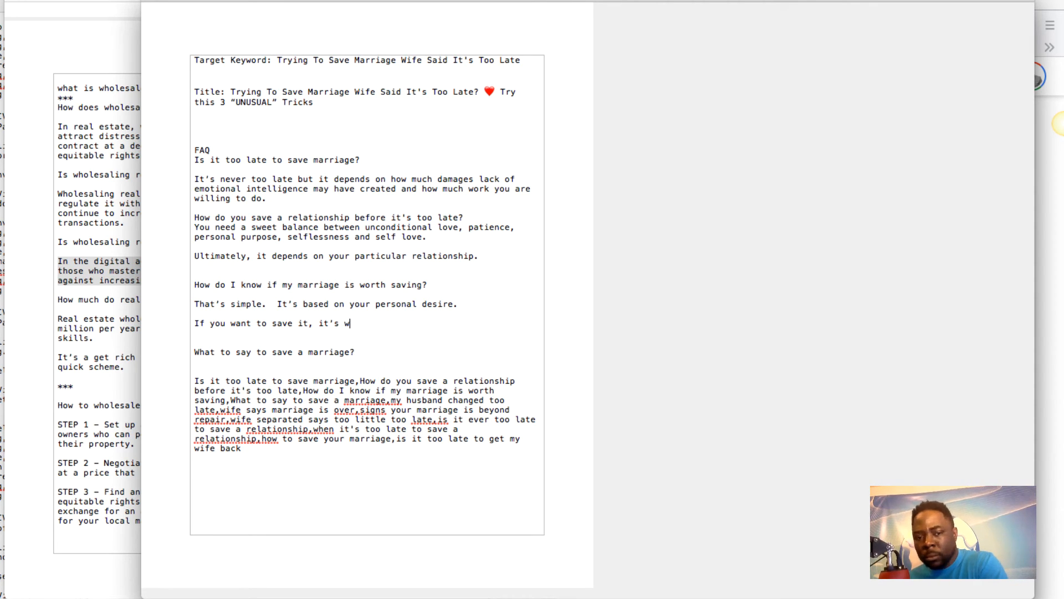
{"action": "type", "text": " worth sav"}
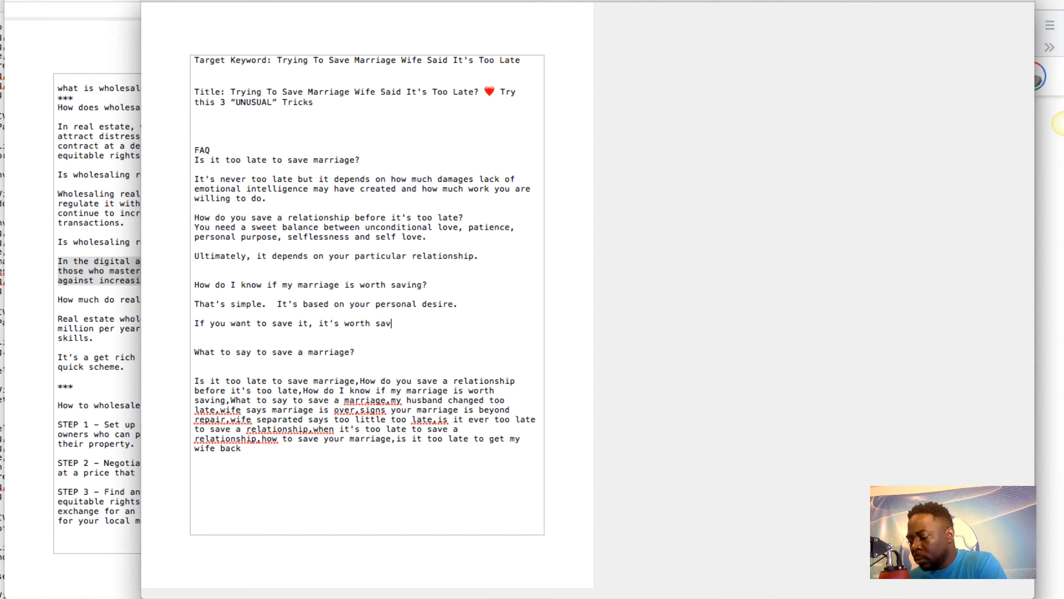
{"action": "type", "text": "ing a"}
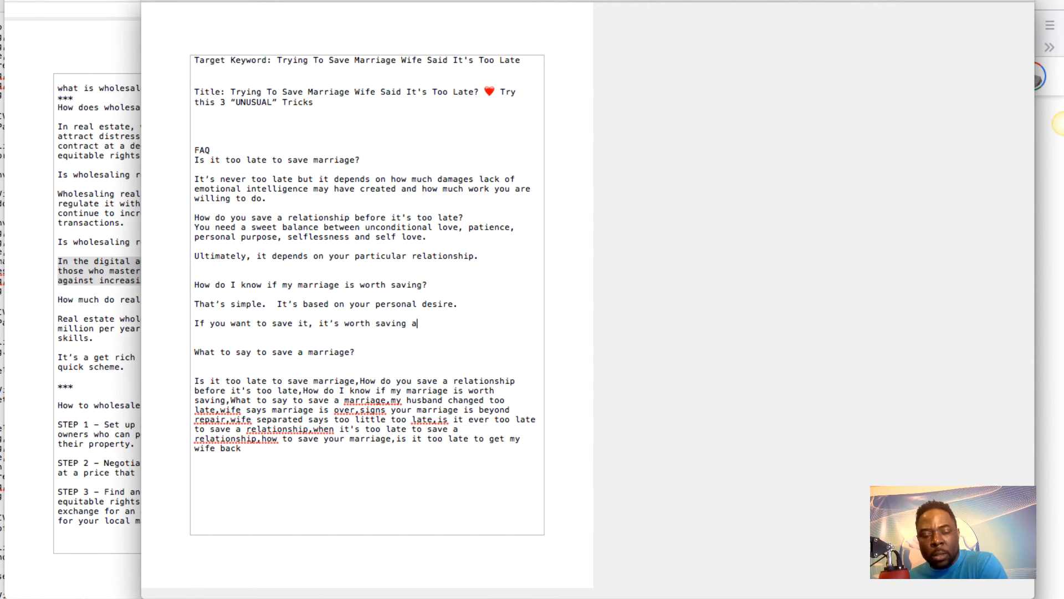
Complete that sentence with "and if you don't want to save, your guess is just as good as mine.".
{"action": "type", "text": "nd if "}
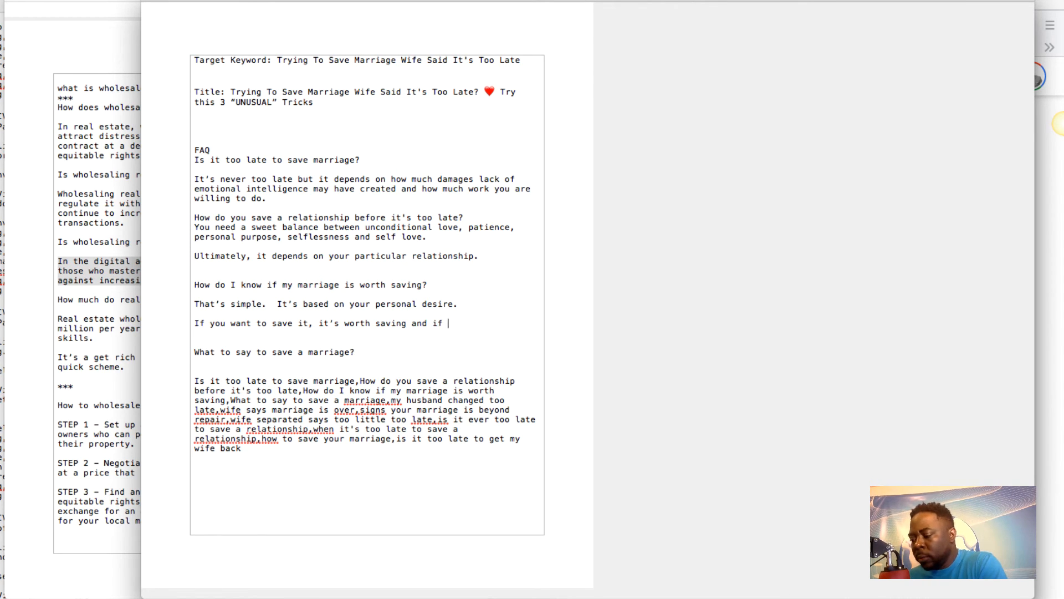
{"action": "type", "text": "you don’t"}
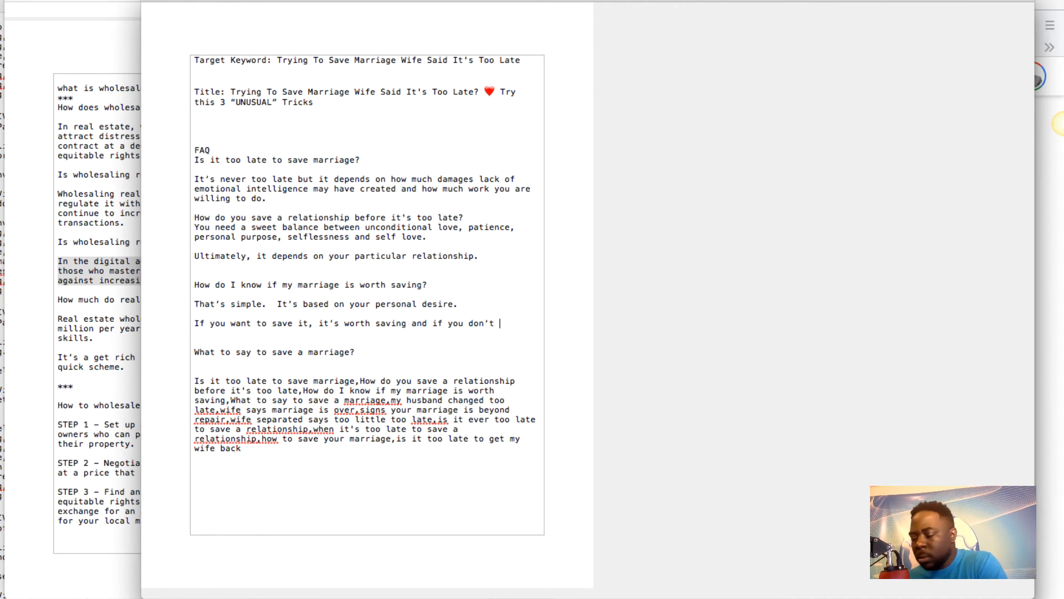
{"action": "type", "text": "'t want to save"}
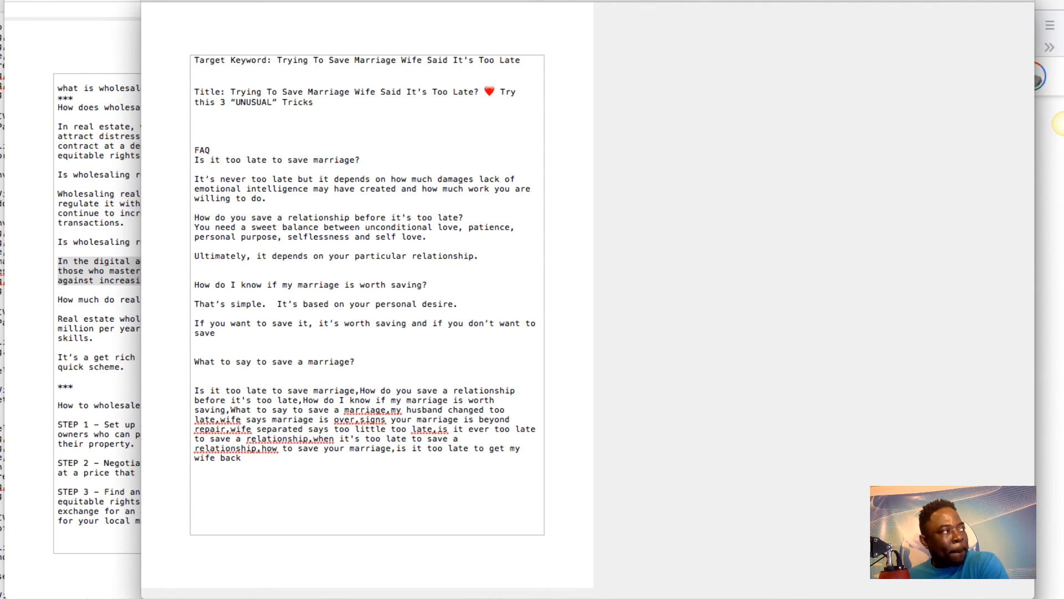
{"action": "type", "text": ", your "}
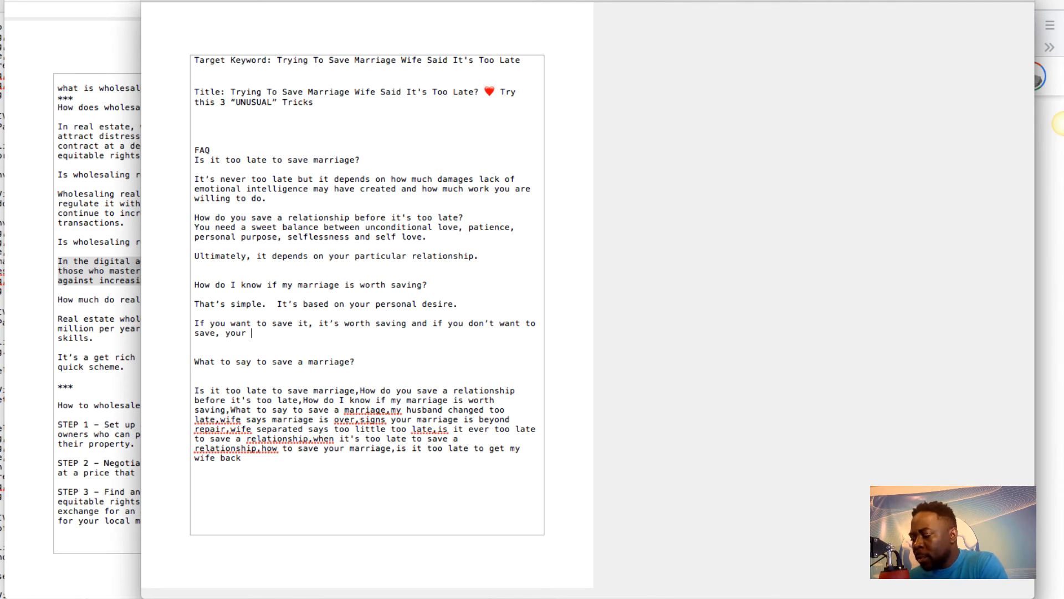
{"action": "type", "text": "guess is j"}
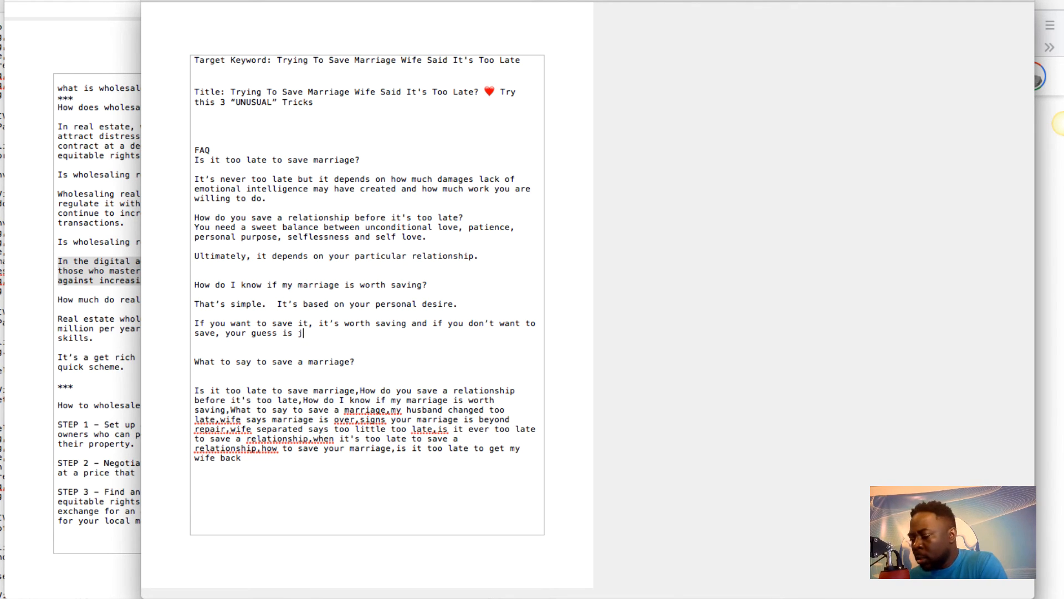
{"action": "type", "text": "ust as "}
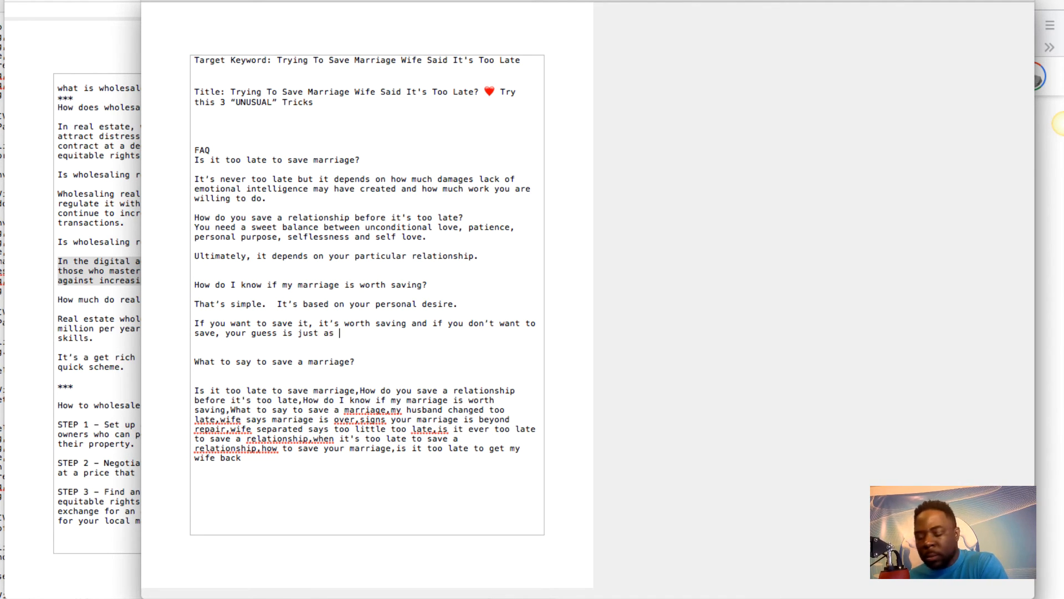
{"action": "type", "text": "good as mine"}
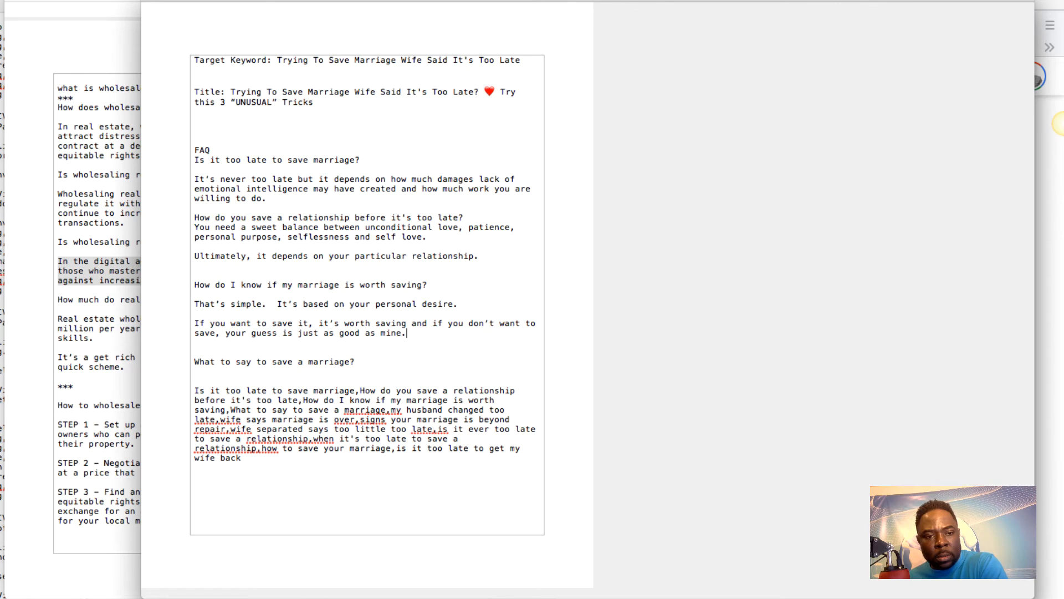
{"action": "type", "text": "."}
Start another paragraph in the third FAQ answer, after a blank line, with "Love conquers all;".
{"action": "key", "text": "Return"}
{"action": "key", "text": "Return"}
{"action": "type", "text": "Lov"}
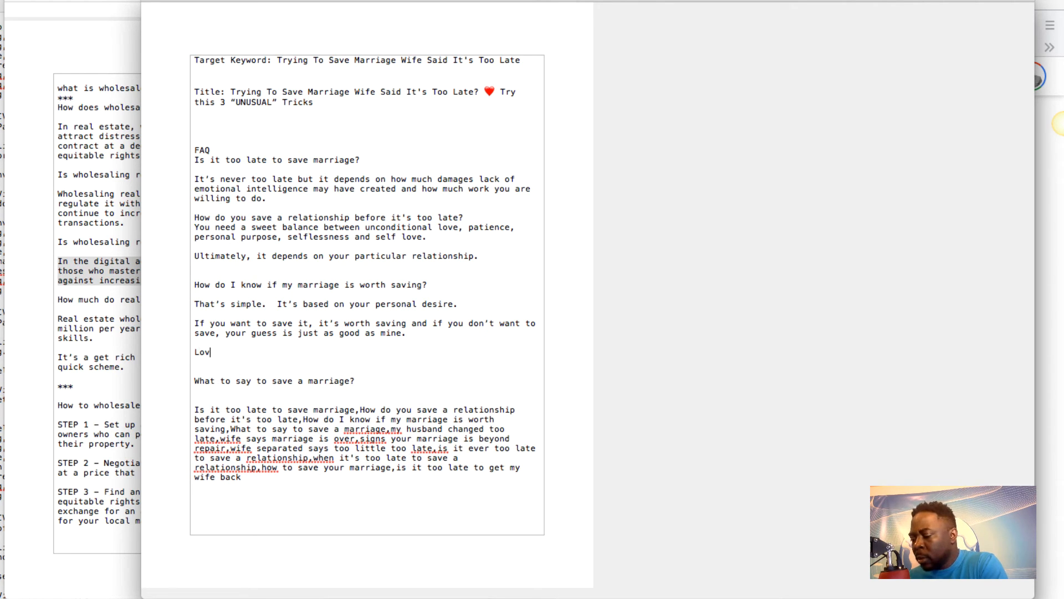
{"action": "type", "text": "e conque"}
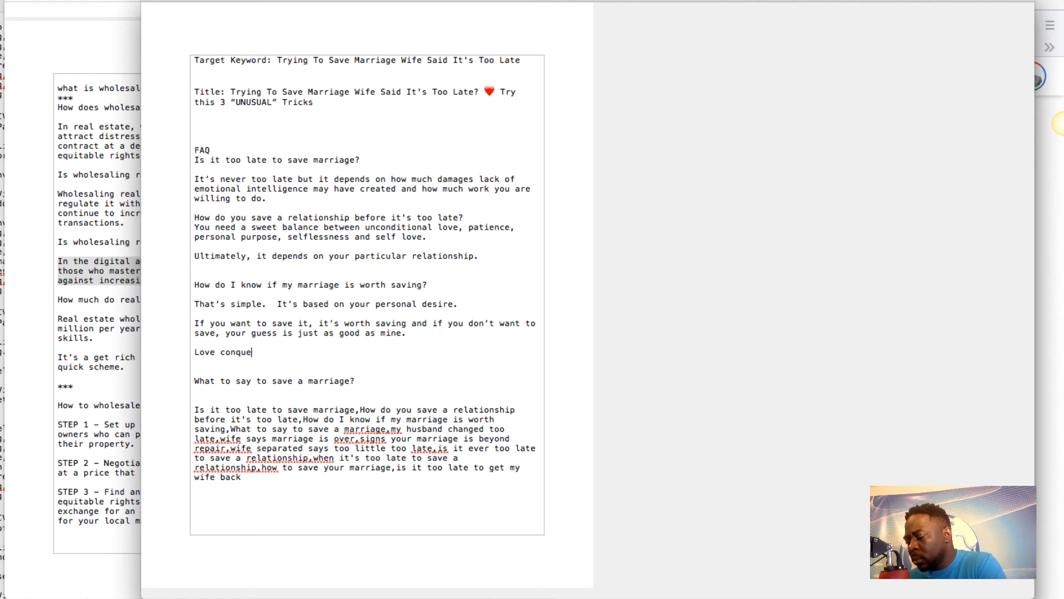
{"action": "type", "text": "rs all"}
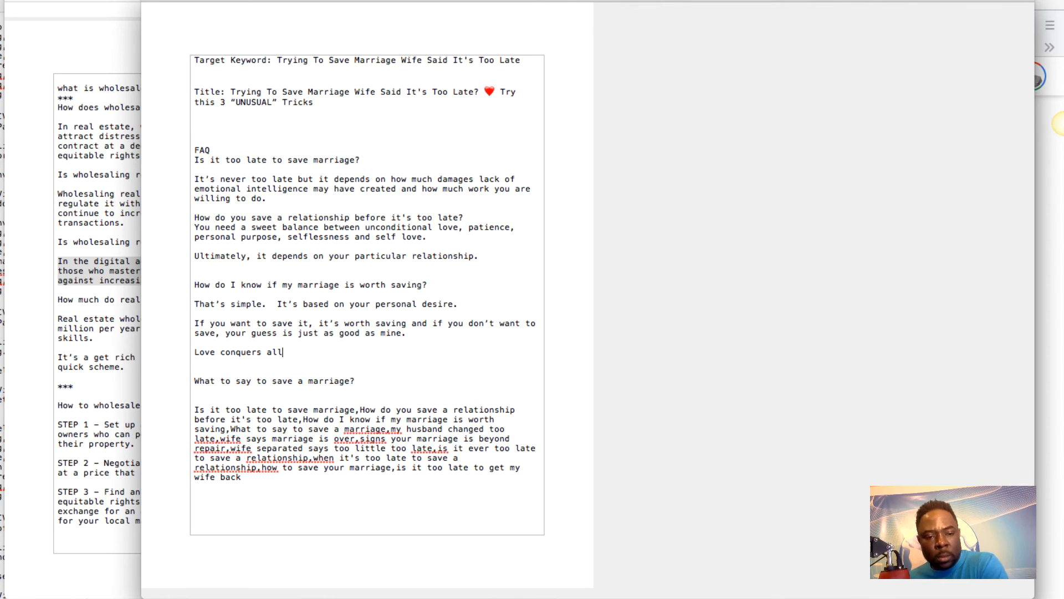
{"action": "type", "text": "."}
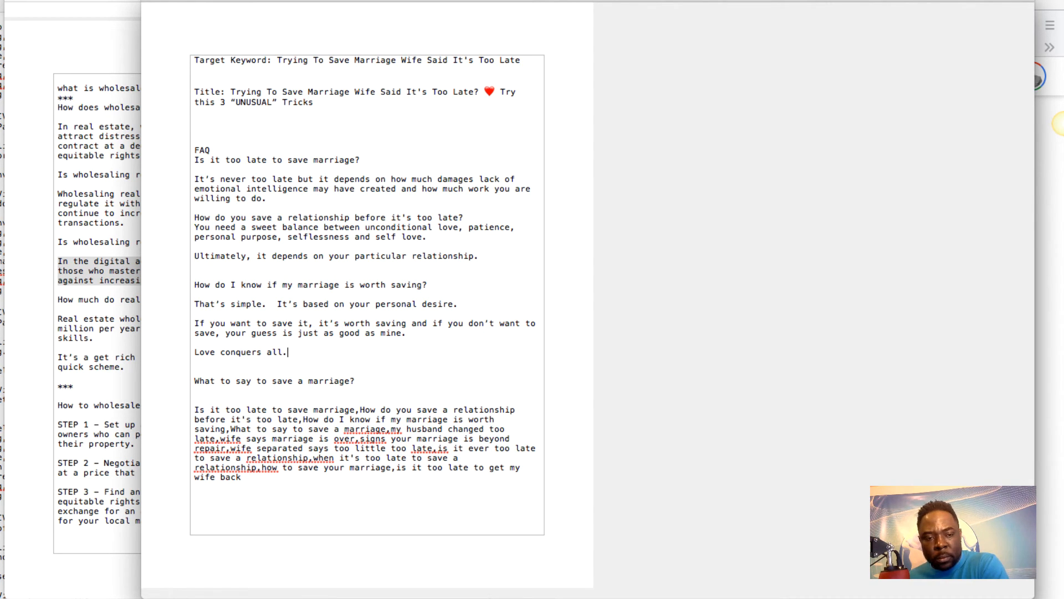
{"action": "key", "text": "BackSpace"}
{"action": "type", "text": ";"}
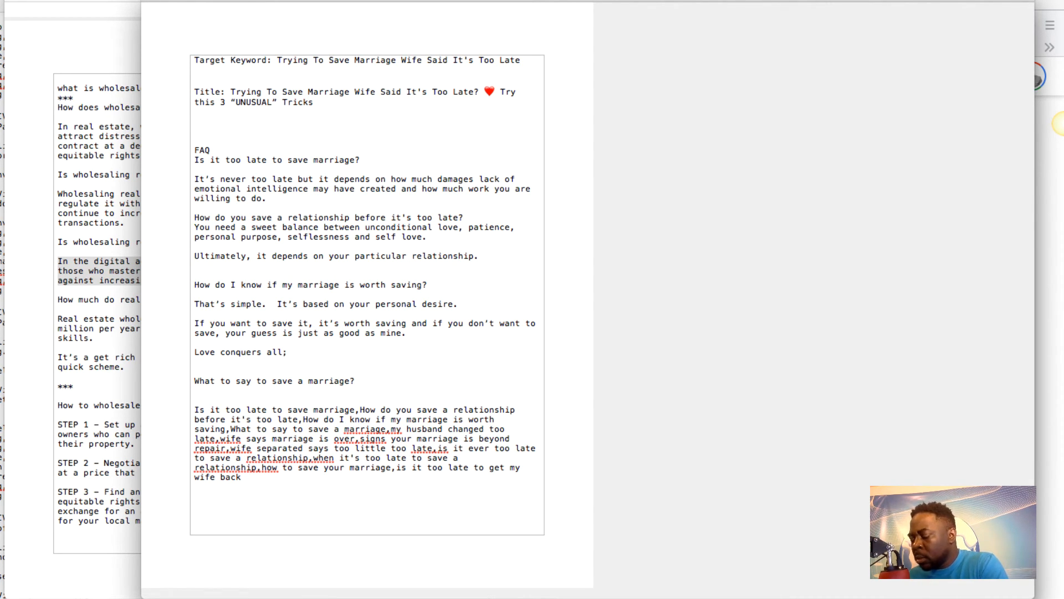
Finish the "Love conquers all;" sentence with "the only requirement to try is to love your spouse.".
{"action": "type", "text": " the "}
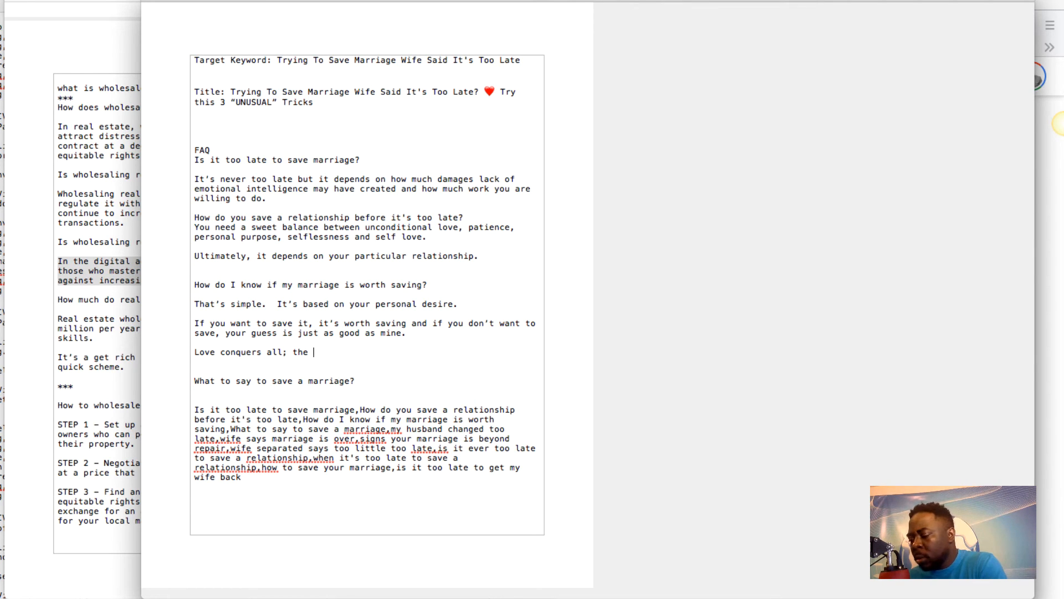
{"action": "type", "text": "only req"}
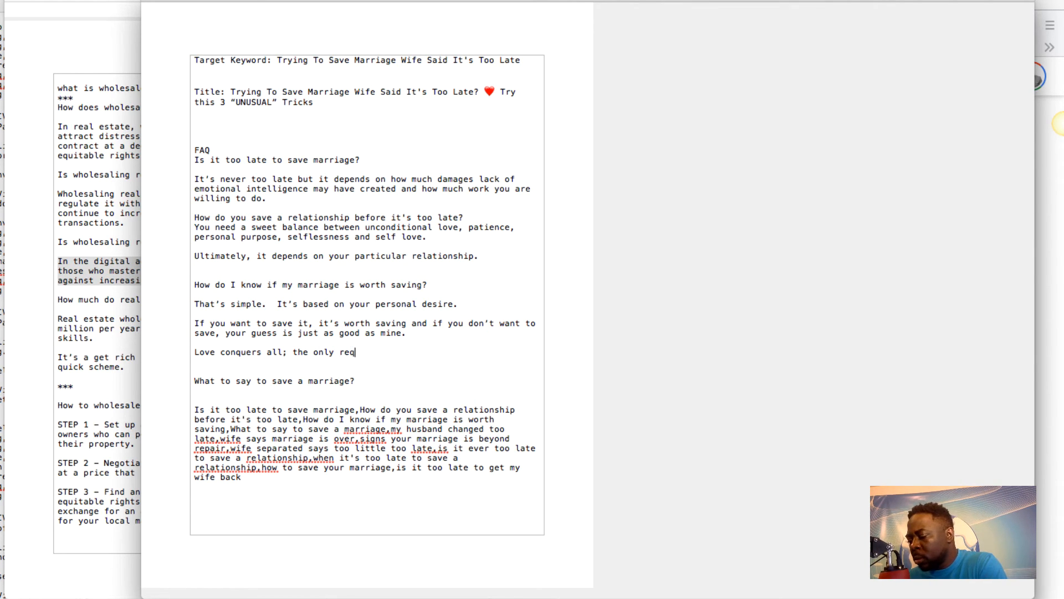
{"action": "type", "text": "uirement is"}
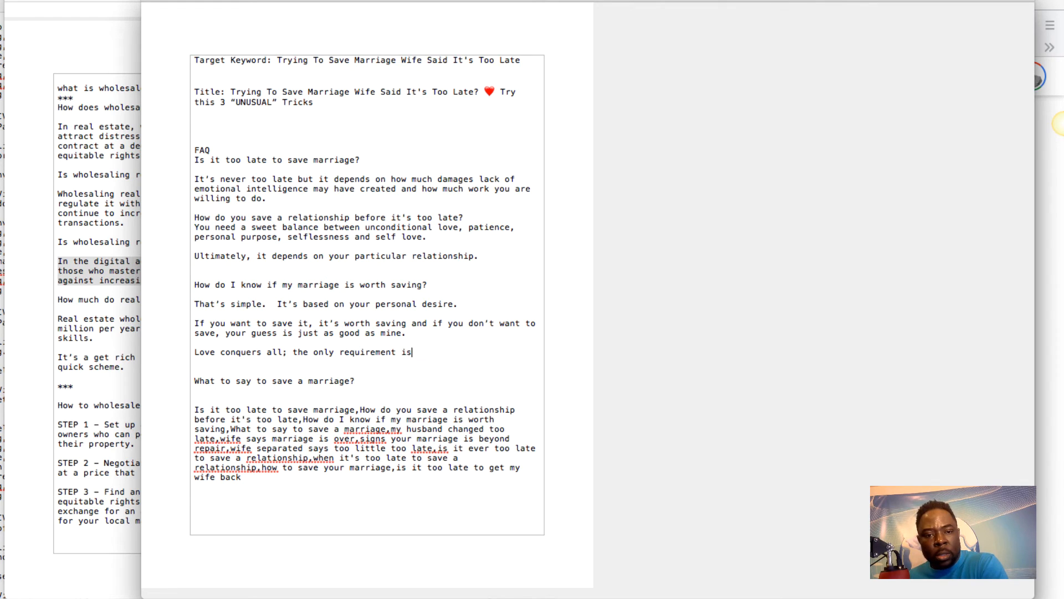
{"action": "key", "text": "BackSpace"}
{"action": "key", "text": "BackSpace"}
{"action": "key", "text": "BackSpace"}
{"action": "type", "text": "t"}
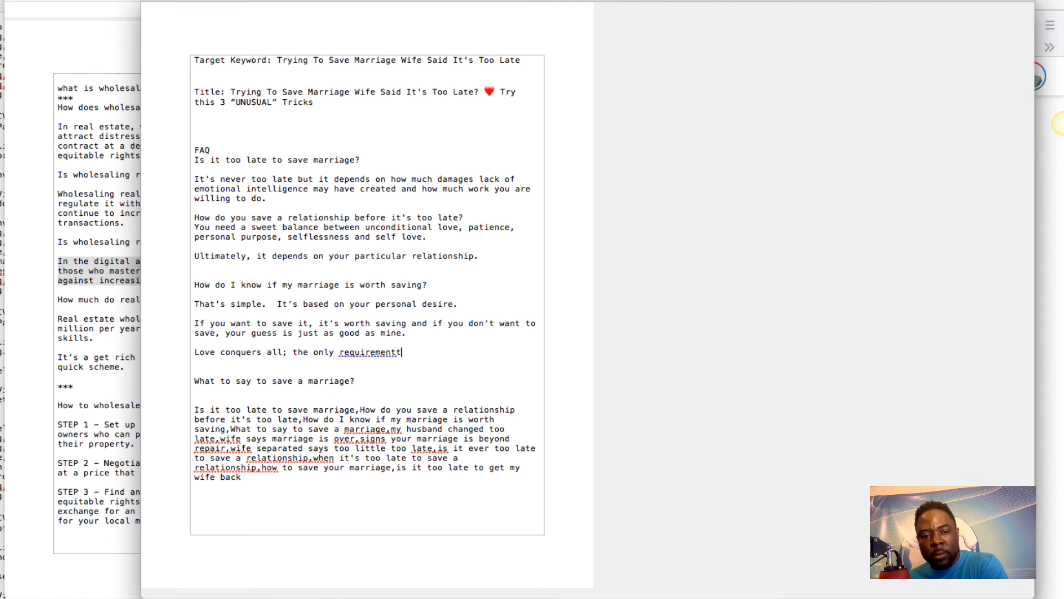
{"action": "key", "text": "BackSpace"}
{"action": "type", "text": "to try"}
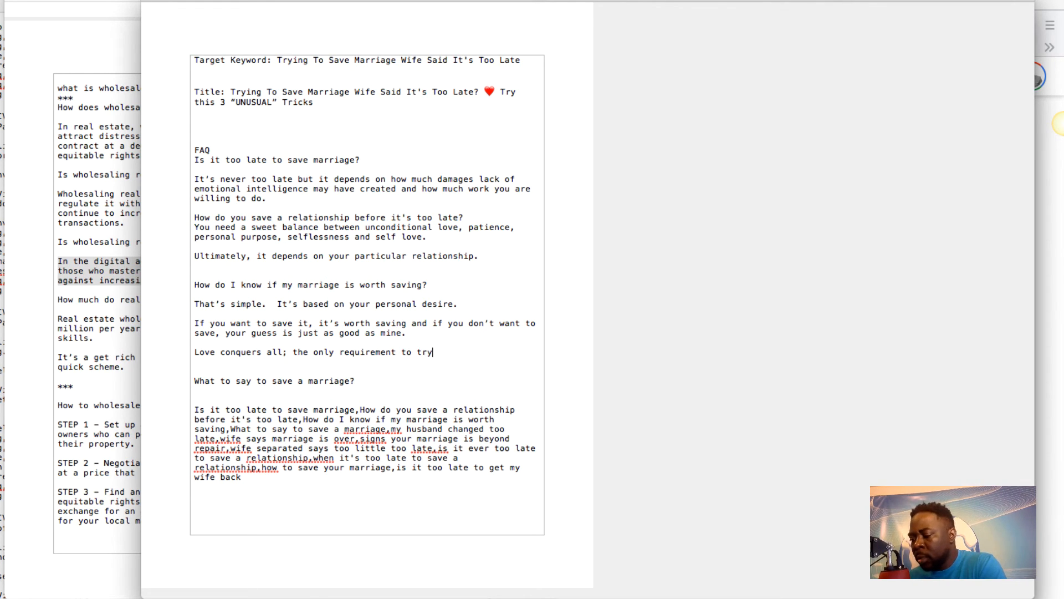
{"action": "type", "text": " o"}
{"action": "key", "text": "BackSpace"}
{"action": "type", "text": "is to love"}
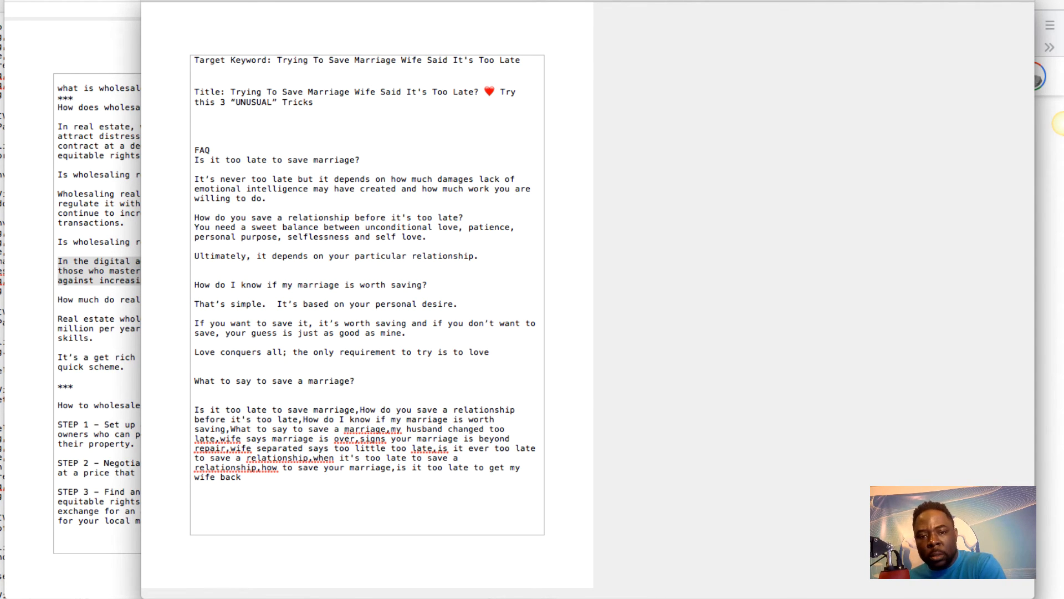
{"action": "type", "text": " your spouse."}
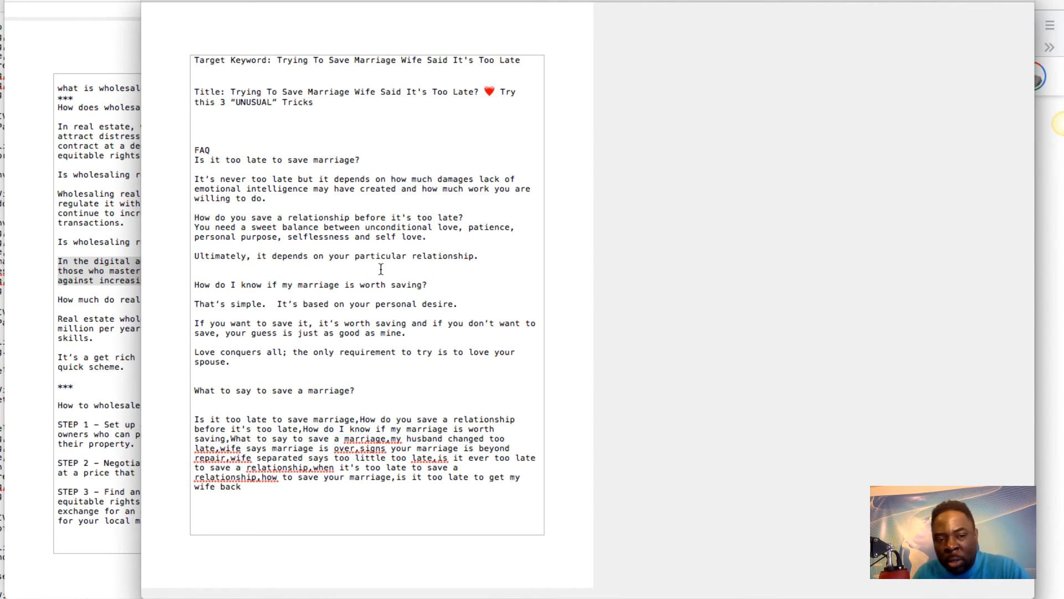
Insert a "****" separator line directly above the question "How do I know if my marriage is worth saving?".
{"action": "left_click", "coordinate": [210, 272]}
{"action": "type", "text": "***"}
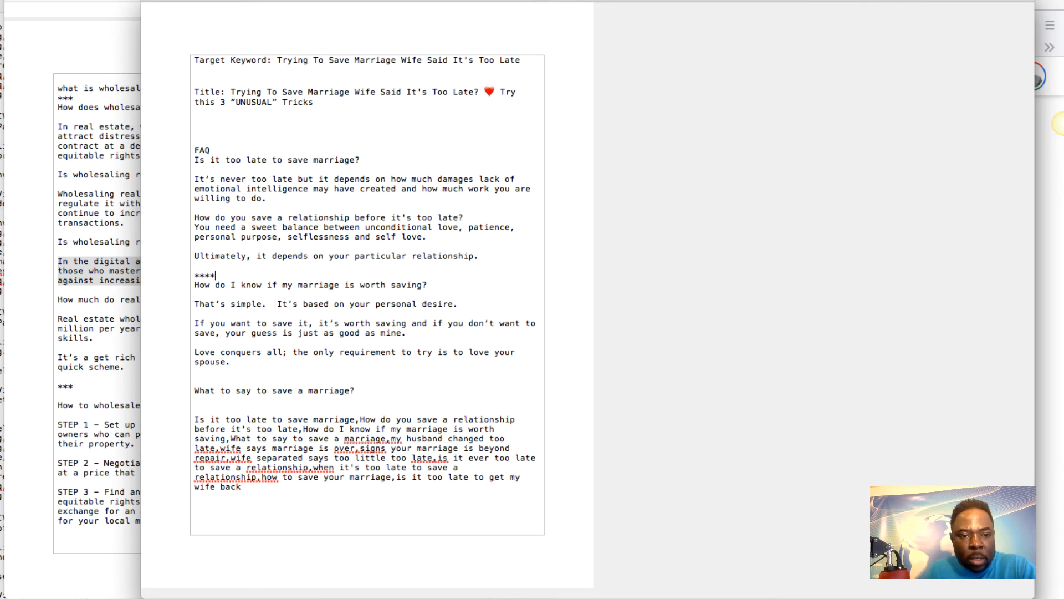
Start the answer under "What to say to save a marriage?", after a blank line, with "For the most part, it's not about what you say but about".
{"action": "left_click", "coordinate": [366, 392]}
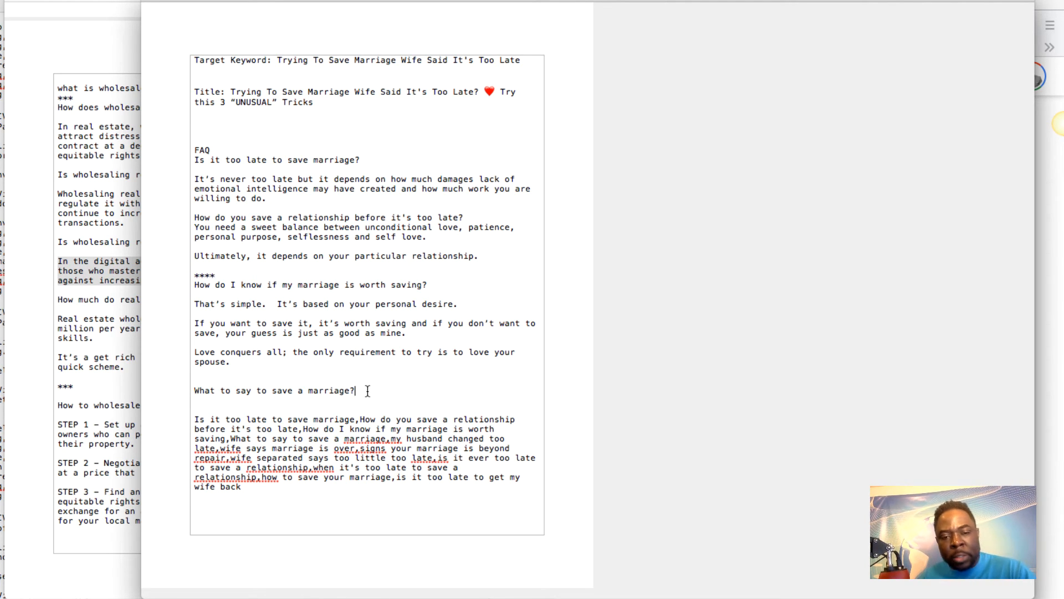
{"action": "key", "text": "Return"}
{"action": "key", "text": "Return"}
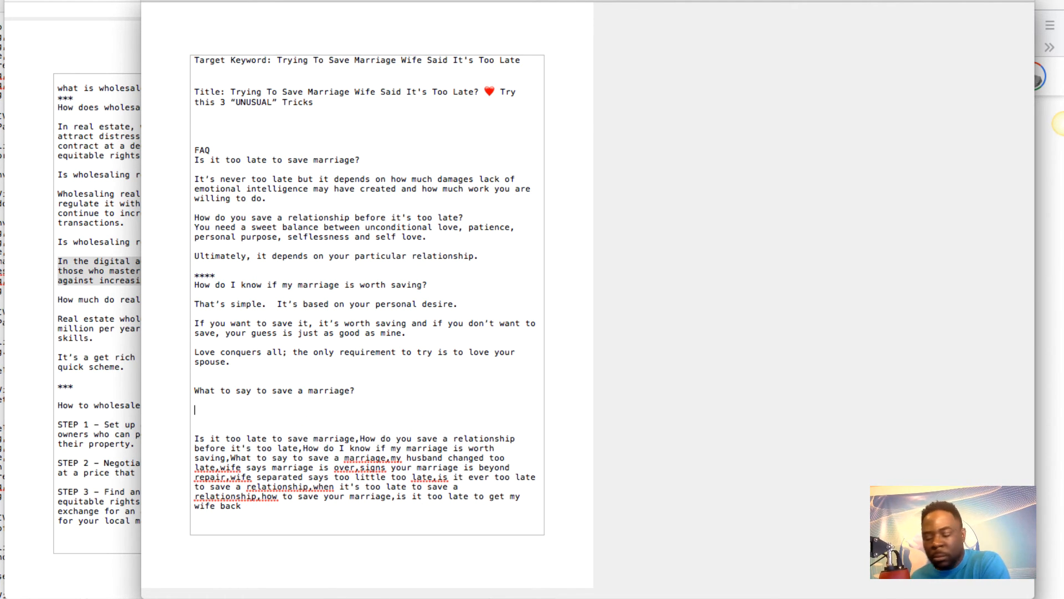
{"action": "type", "text": "For the mo"}
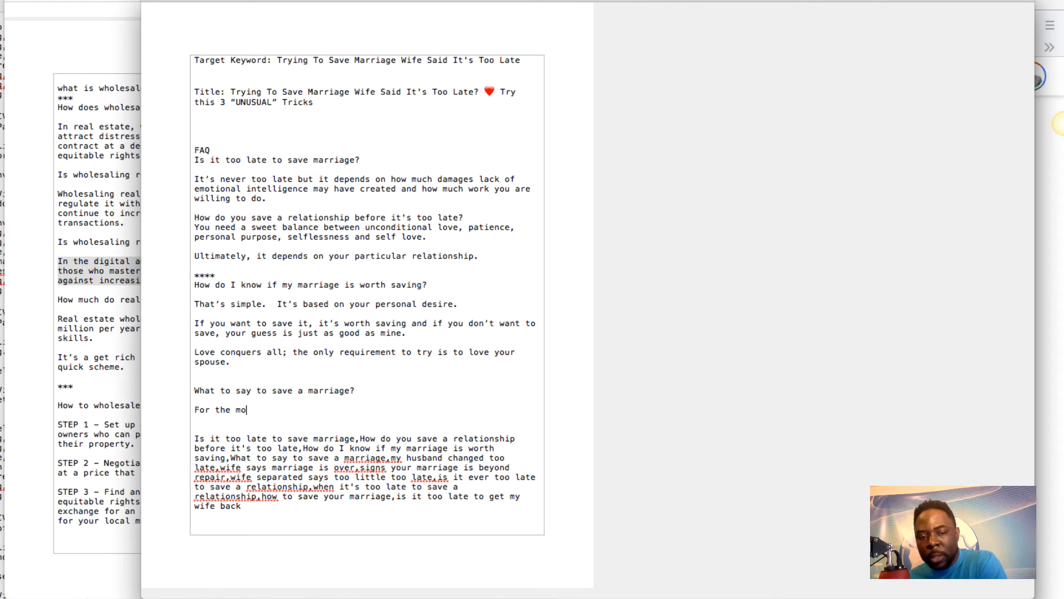
{"action": "type", "text": "st pa"}
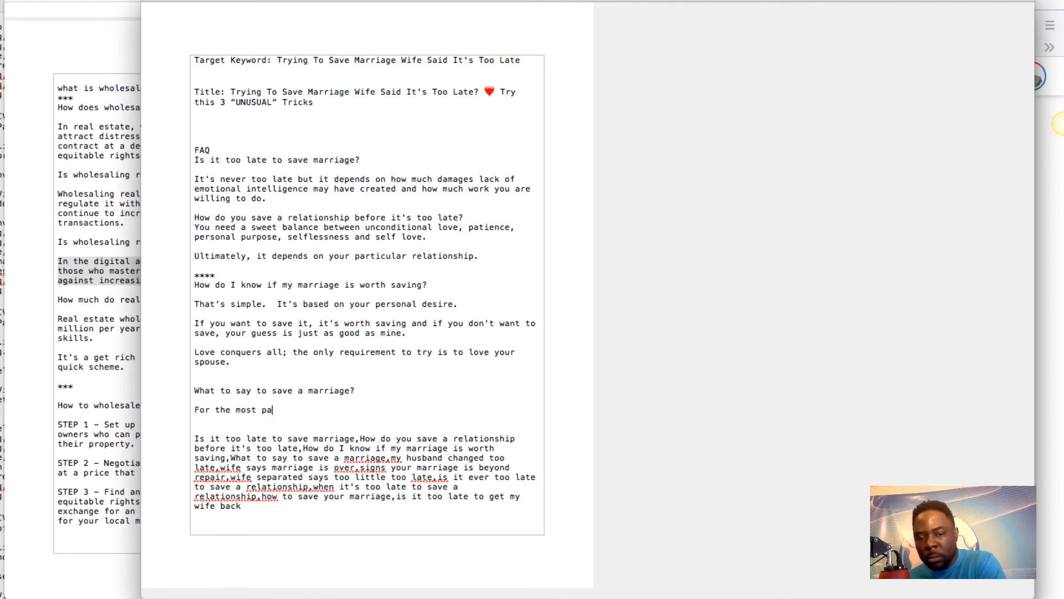
{"action": "type", "text": "rt, it"}
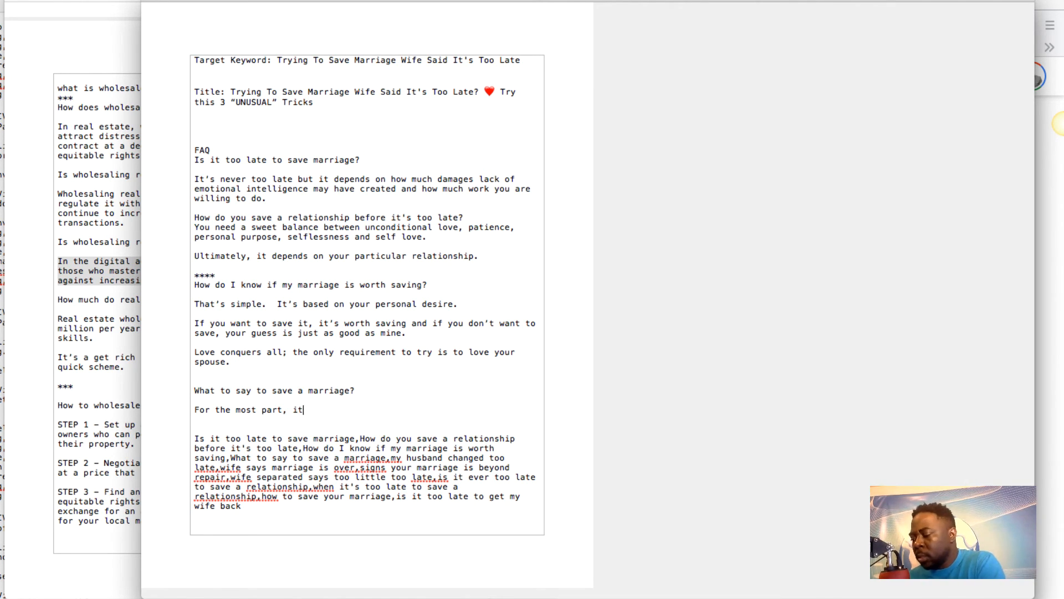
{"action": "type", "text": "'s not about "}
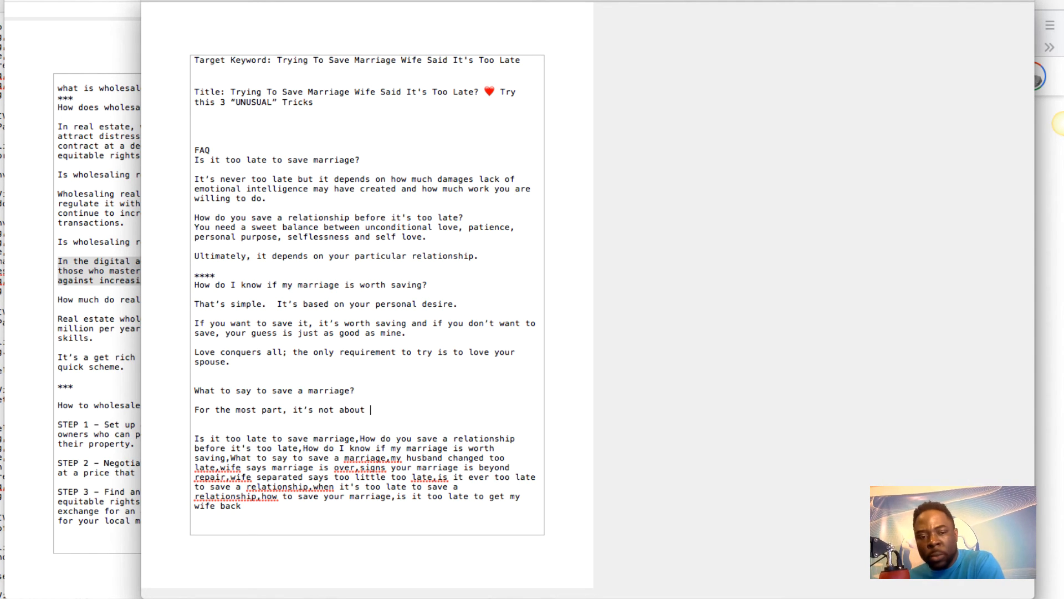
{"action": "type", "text": "what you s"}
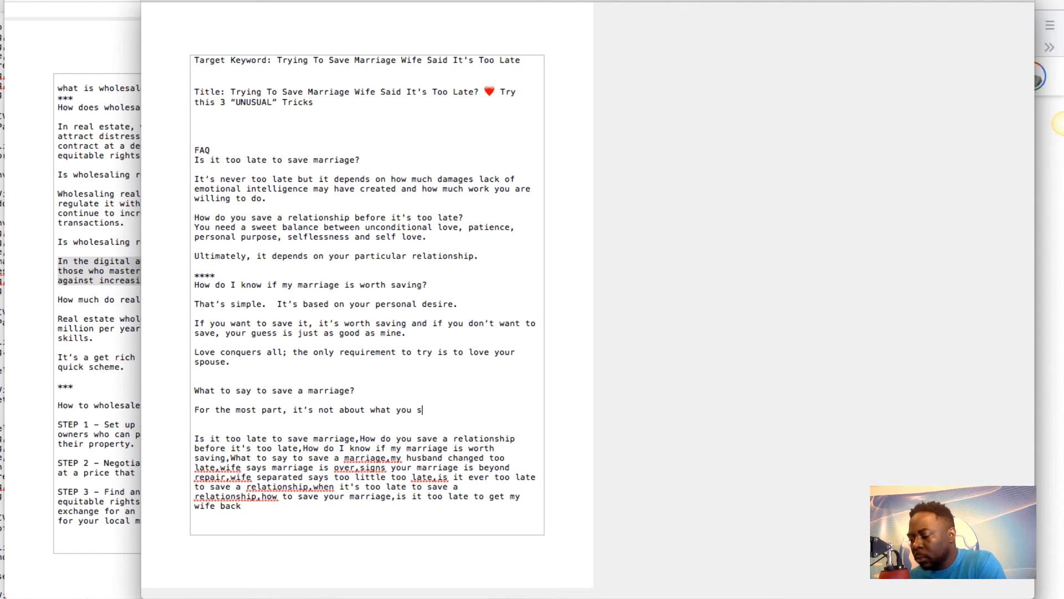
{"action": "type", "text": "ay but about "}
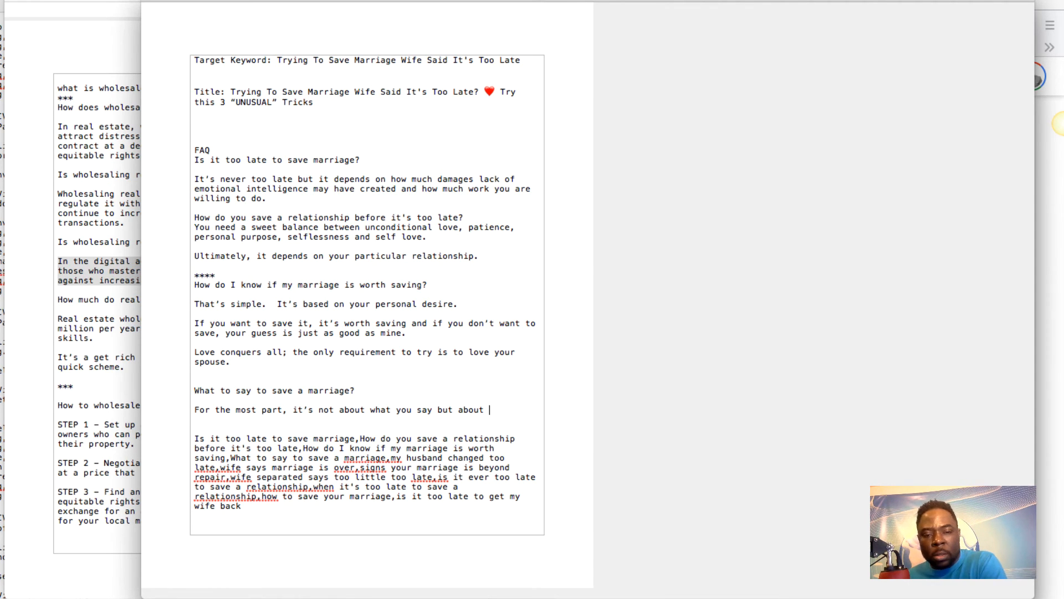
Finish the fourth FAQ answer's sentence with "what you do and the energy you create.".
{"action": "type", "text": "what you do"}
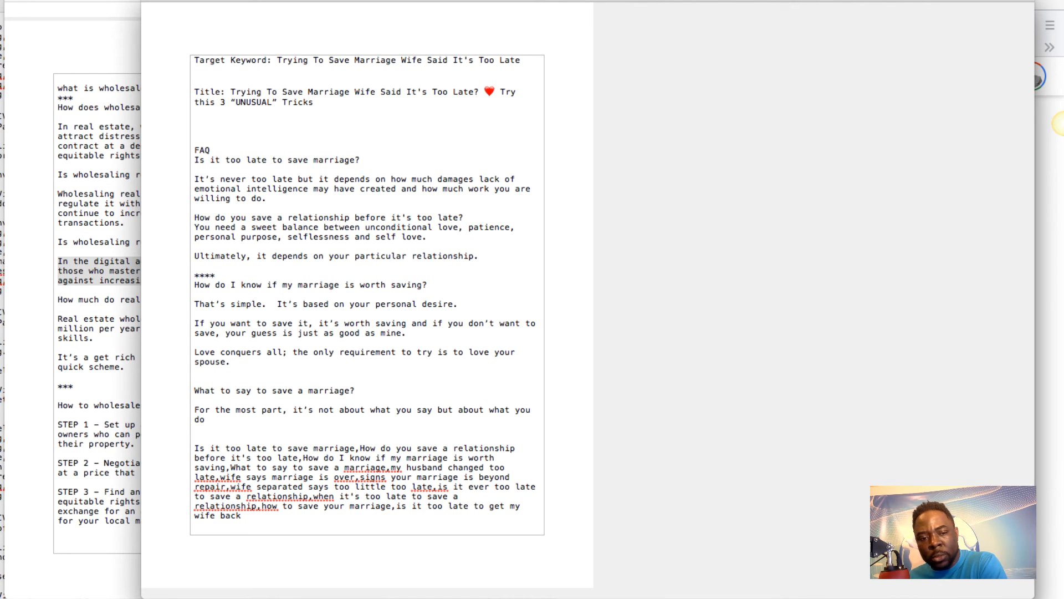
{"action": "type", "text": "and the e"}
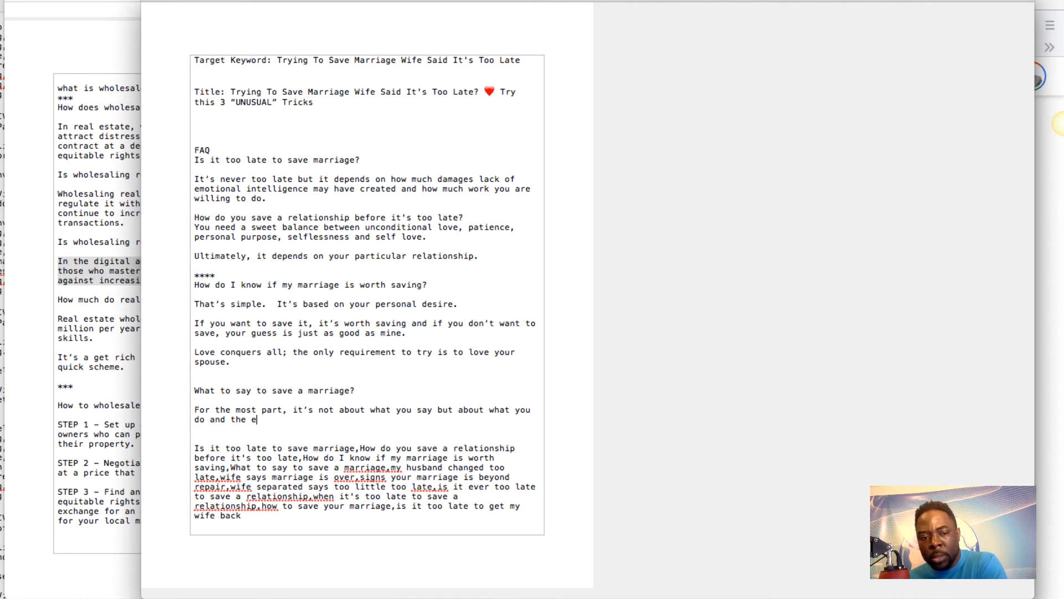
{"action": "type", "text": "nergy "}
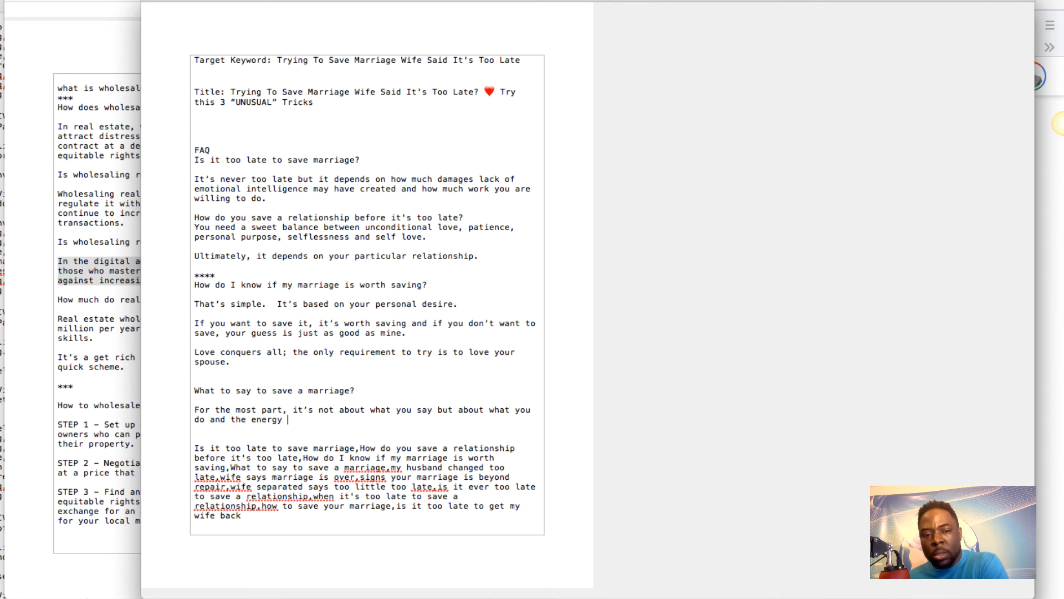
{"action": "type", "text": "you "}
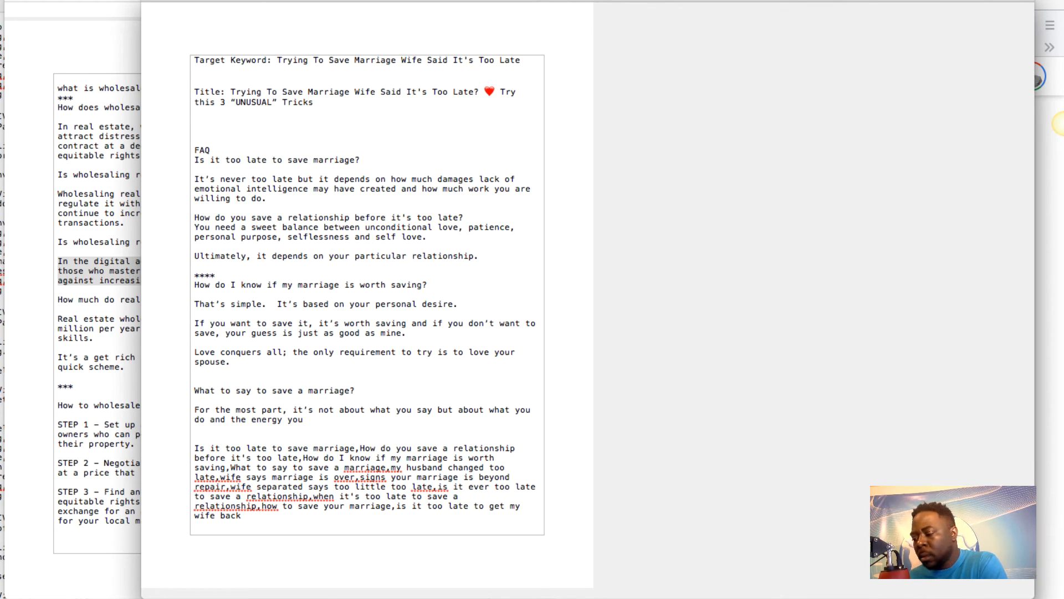
{"action": "type", "text": "create."}
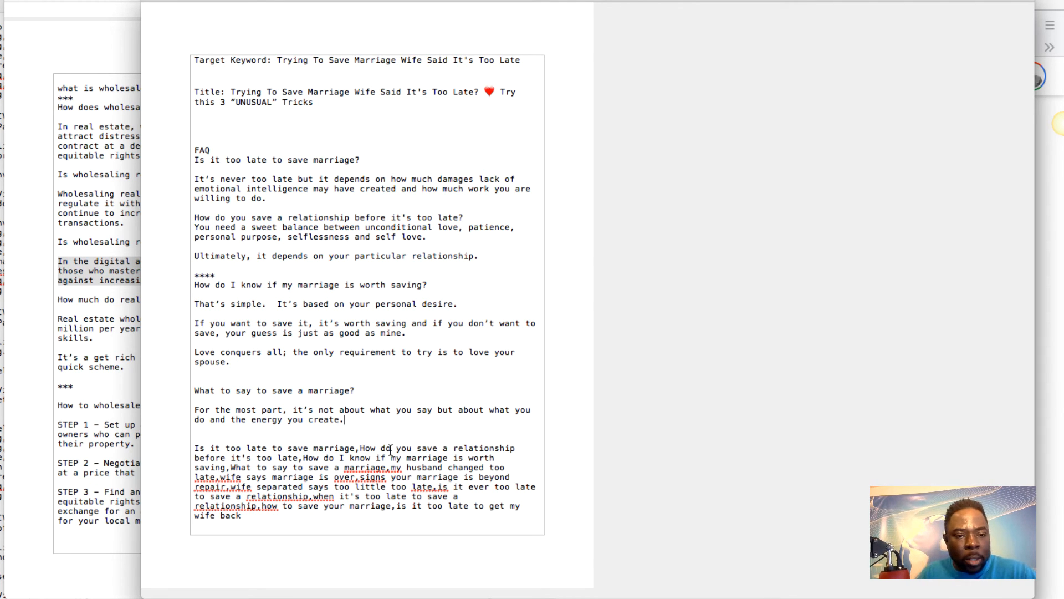
Switch to the Google results in Firefox and examine the suggested answer to "What to say to save a marriage?".
{"action": "key", "text": "super+Tab"}
{"action": "scroll", "coordinate": [359, 333], "scroll_direction": "down", "scroll_amount": 8}
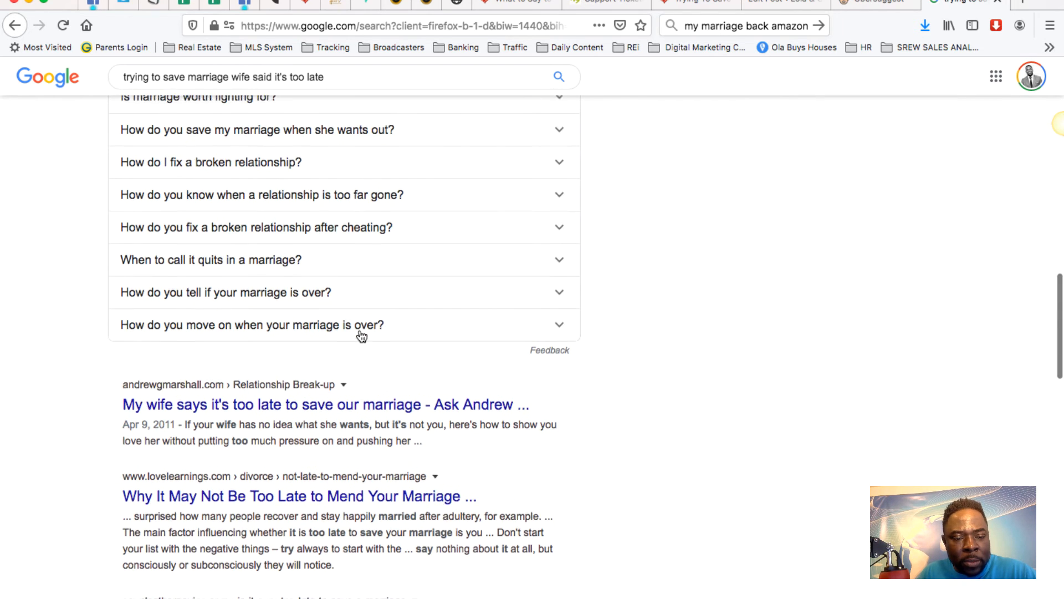
{"action": "scroll", "coordinate": [361, 332], "scroll_direction": "up", "scroll_amount": 6}
{"action": "left_click", "coordinate": [337, 348]}
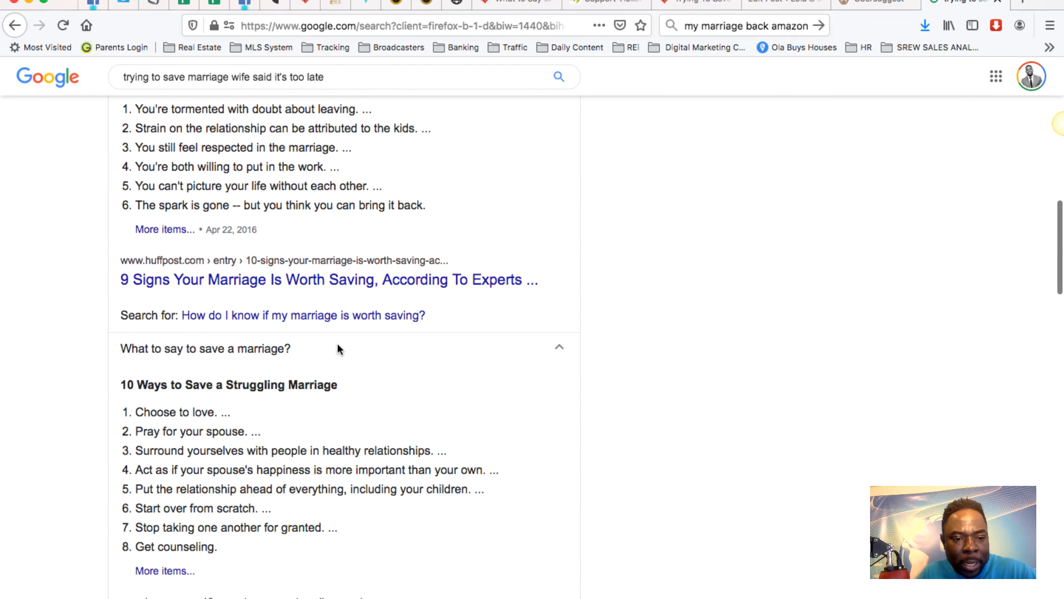
{"action": "scroll", "coordinate": [325, 409], "scroll_direction": "down", "scroll_amount": 2}
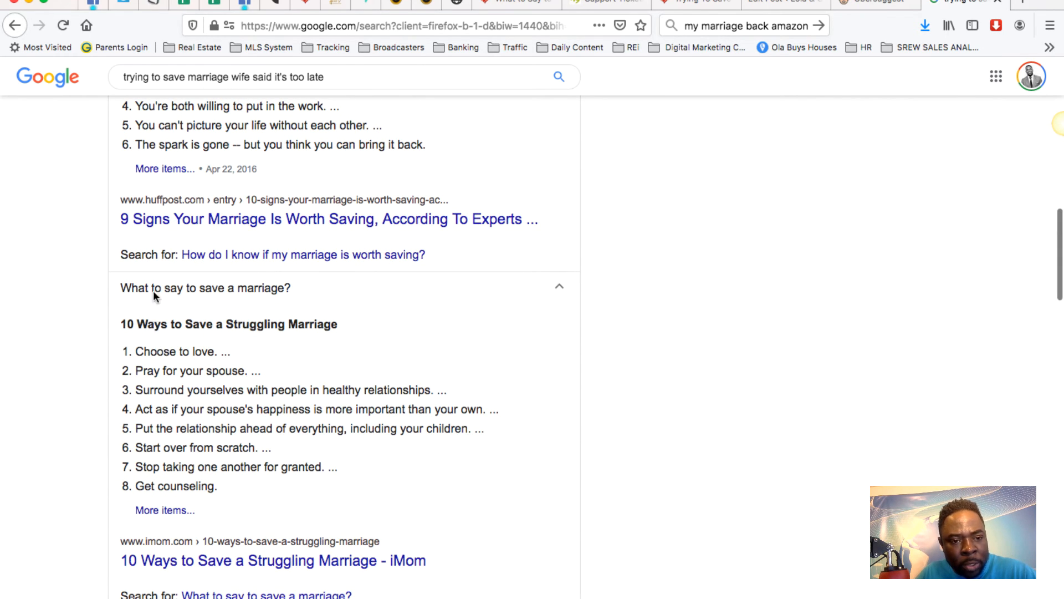
{"action": "left_click_drag", "start_coordinate": [216, 486], "coordinate": [143, 370]}
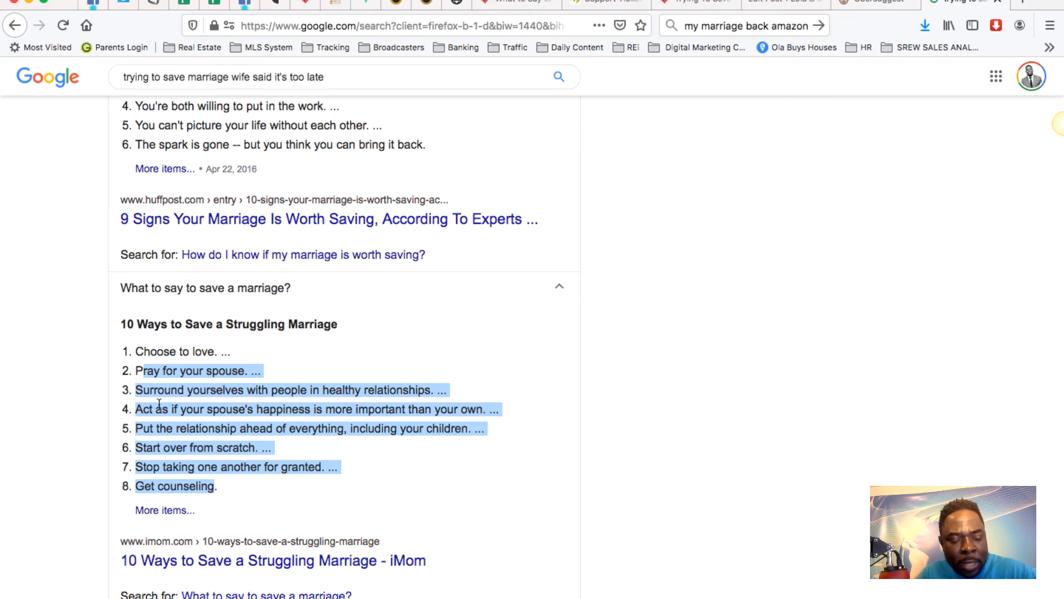
{"action": "scroll", "coordinate": [209, 442], "scroll_direction": "down", "scroll_amount": 1}
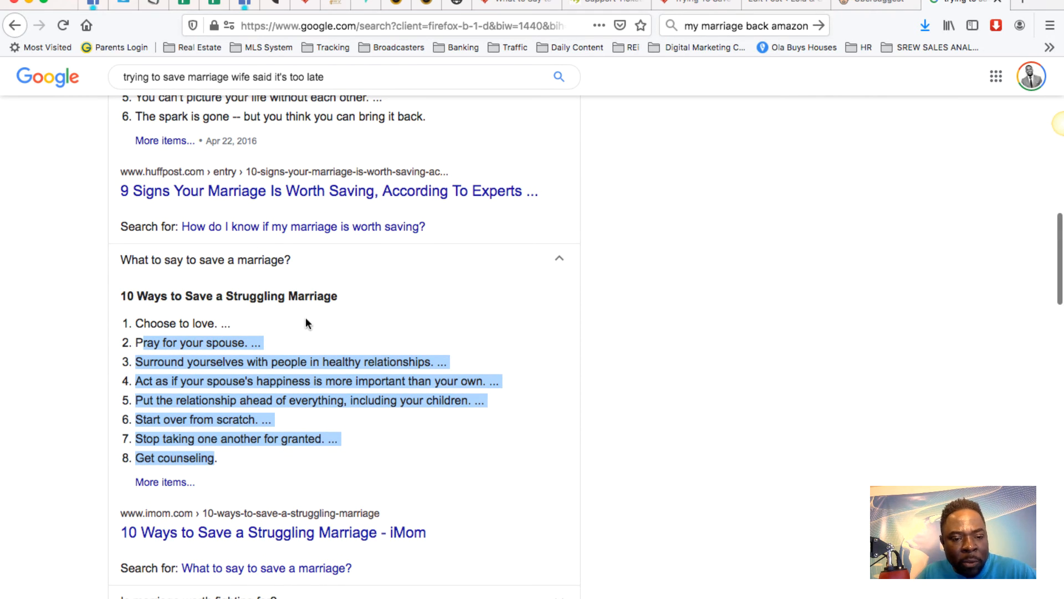
Open the iMom article "10 Ways to Save a Struggling Marriage" and skim it to the end.
{"action": "left_click", "coordinate": [301, 531]}
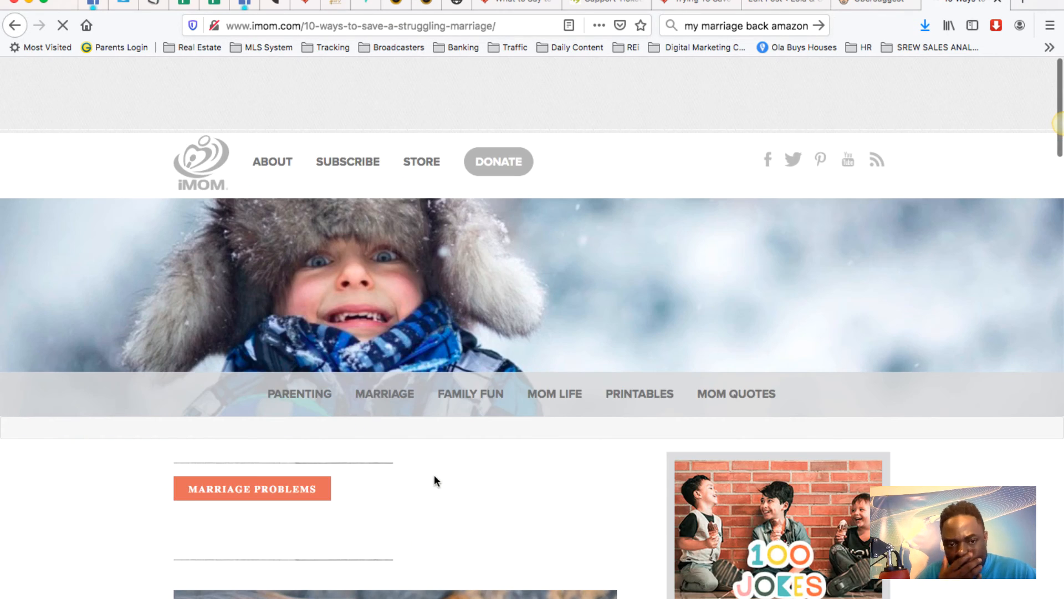
{"action": "scroll", "coordinate": [544, 540], "scroll_direction": "down", "scroll_amount": 10}
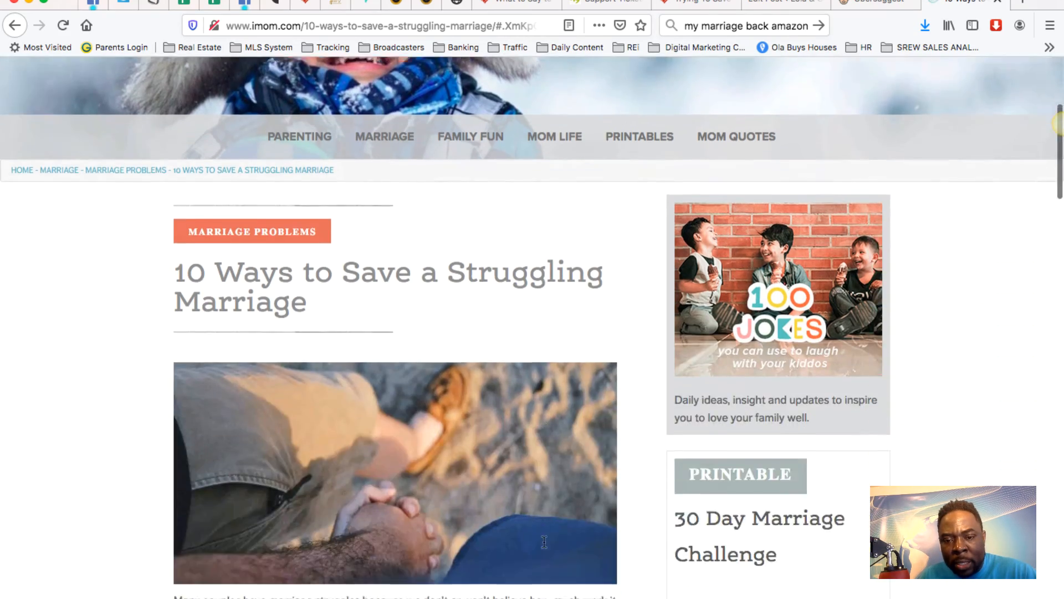
{"action": "scroll", "coordinate": [544, 540], "scroll_direction": "down", "scroll_amount": 8}
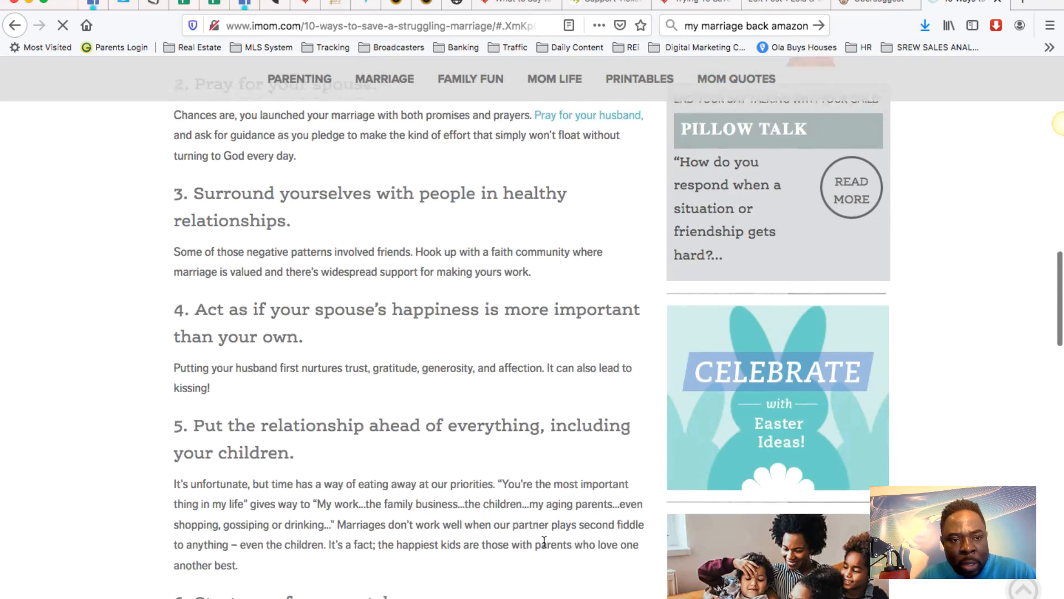
{"action": "scroll", "coordinate": [544, 541], "scroll_direction": "down", "scroll_amount": 5}
{"action": "scroll", "coordinate": [544, 547], "scroll_direction": "down", "scroll_amount": 10}
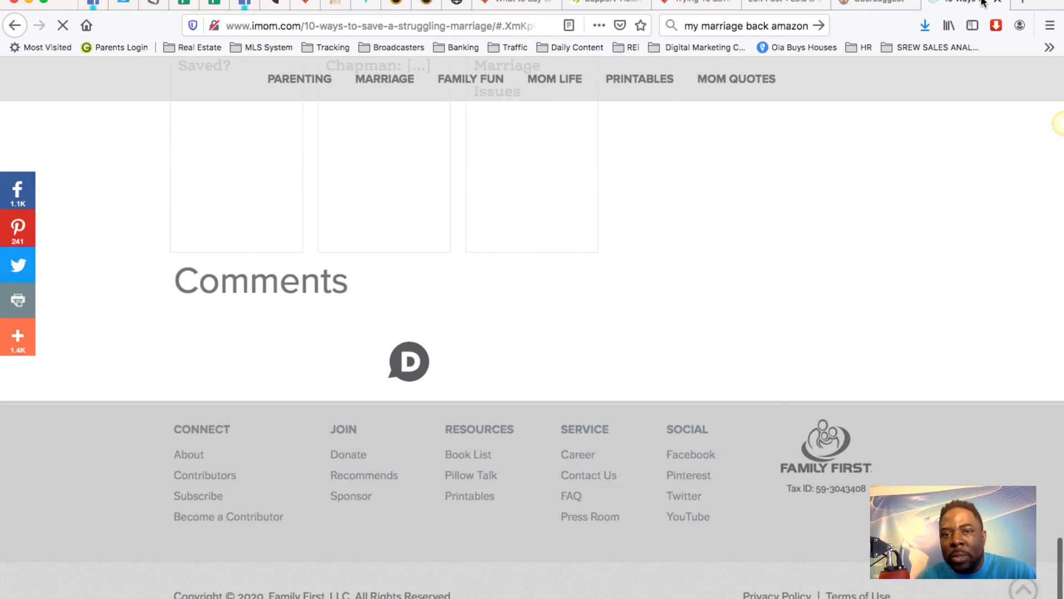
Close the iMom article, glance over the Ubersuggest keyword overview, and close that page as well.
{"action": "key", "text": "super+w"}
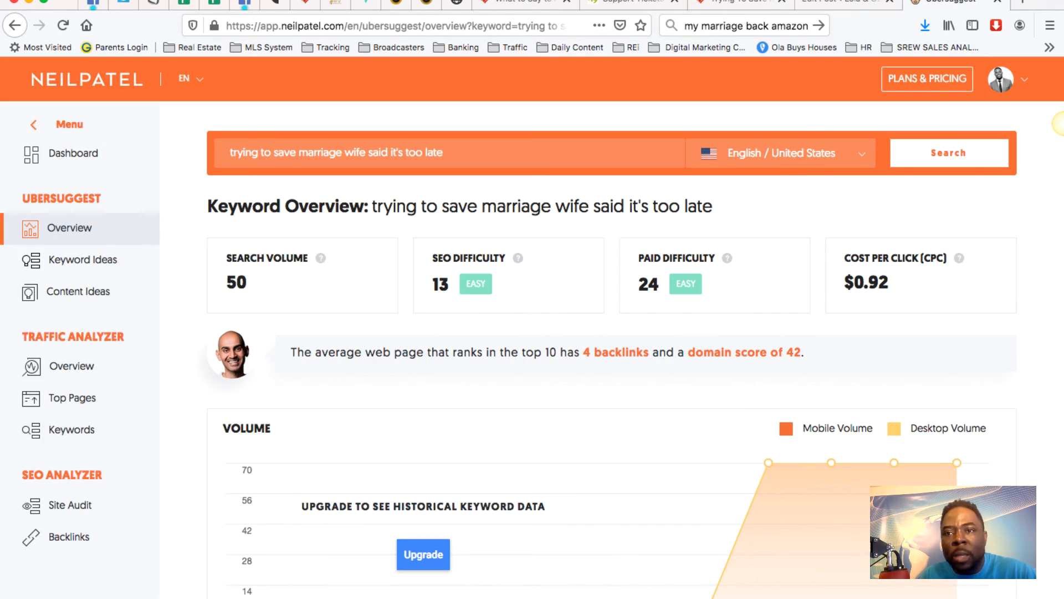
{"action": "scroll", "coordinate": [808, 391], "scroll_direction": "down", "scroll_amount": 10}
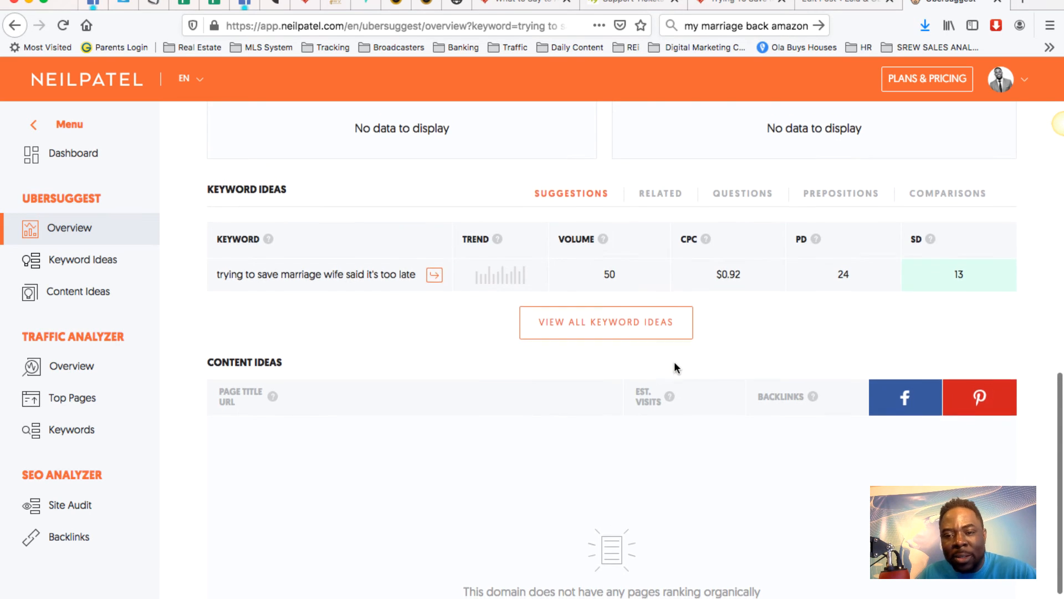
{"action": "scroll", "coordinate": [674, 362], "scroll_direction": "up", "scroll_amount": 10}
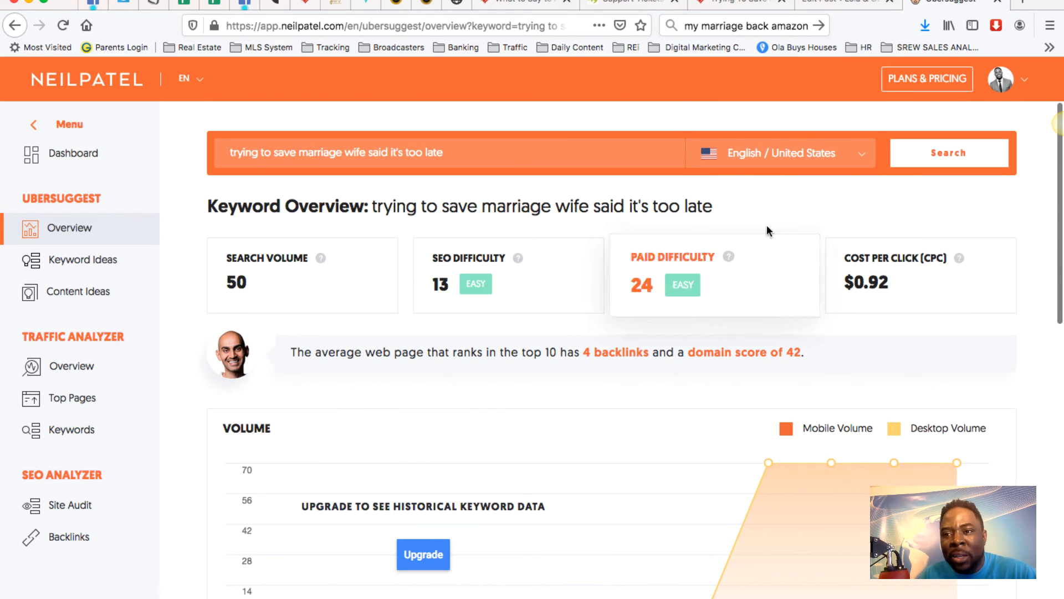
{"action": "left_click", "coordinate": [998, 3]}
Insert an empty Shortcode block after the last paragraph of the WordPress post, above the Yoast SEO section.
{"action": "scroll", "coordinate": [404, 443], "scroll_direction": "down", "scroll_amount": 7}
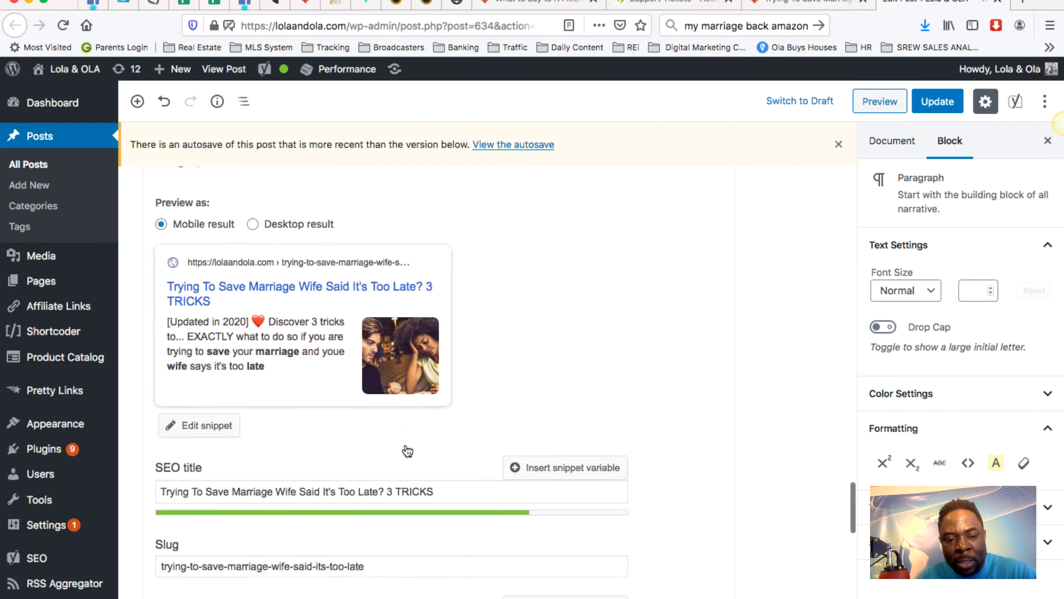
{"action": "scroll", "coordinate": [504, 473], "scroll_direction": "down", "scroll_amount": 3}
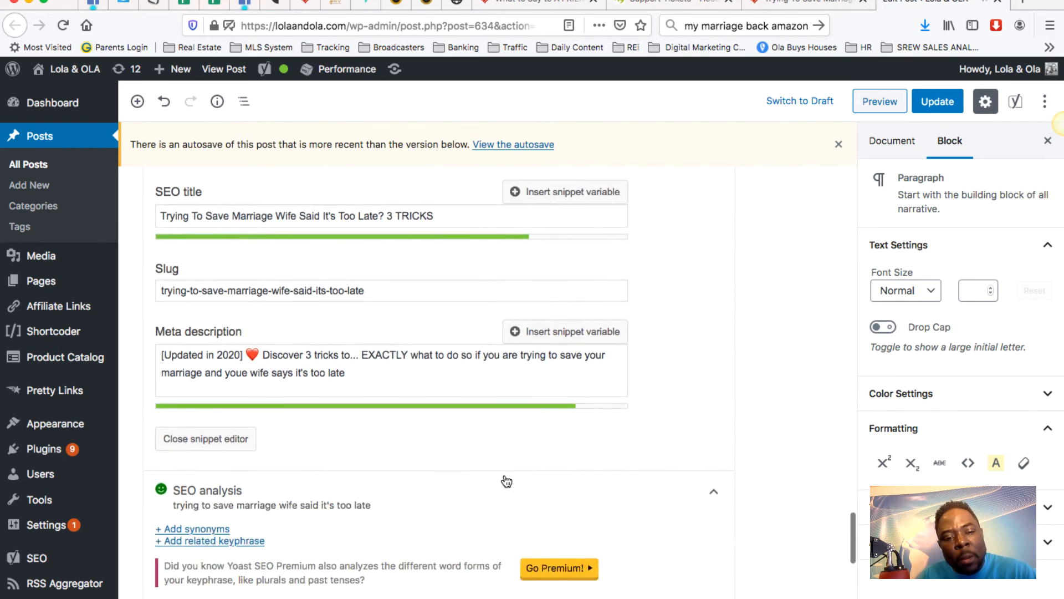
{"action": "scroll", "coordinate": [504, 474], "scroll_direction": "up", "scroll_amount": 10}
{"action": "scroll", "coordinate": [504, 473], "scroll_direction": "up", "scroll_amount": 5}
{"action": "scroll", "coordinate": [477, 460], "scroll_direction": "down", "scroll_amount": 10}
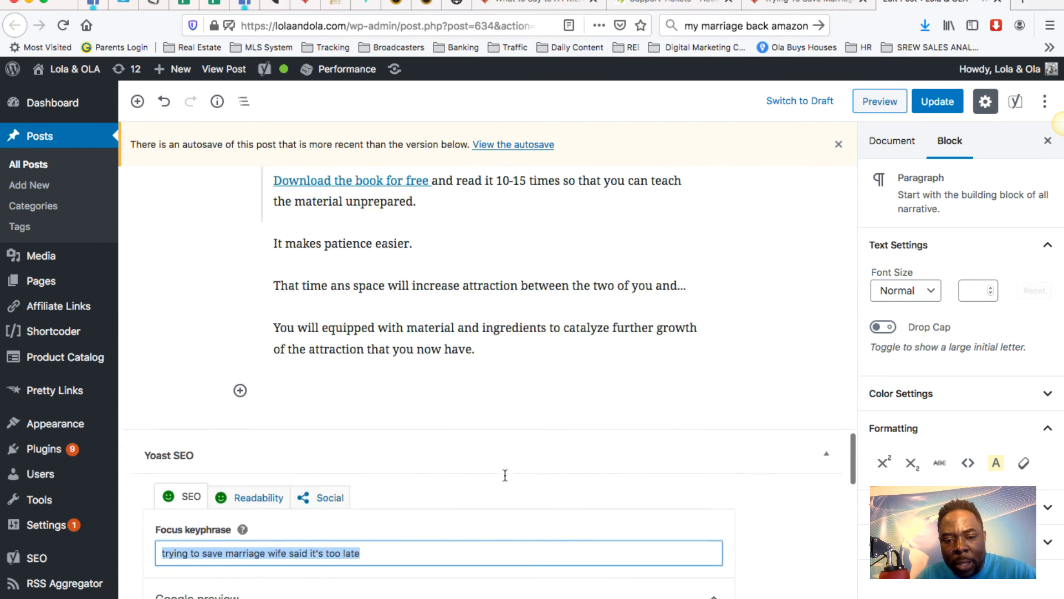
{"action": "scroll", "coordinate": [415, 332], "scroll_direction": "up", "scroll_amount": 2}
{"action": "scroll", "coordinate": [383, 250], "scroll_direction": "up", "scroll_amount": 3}
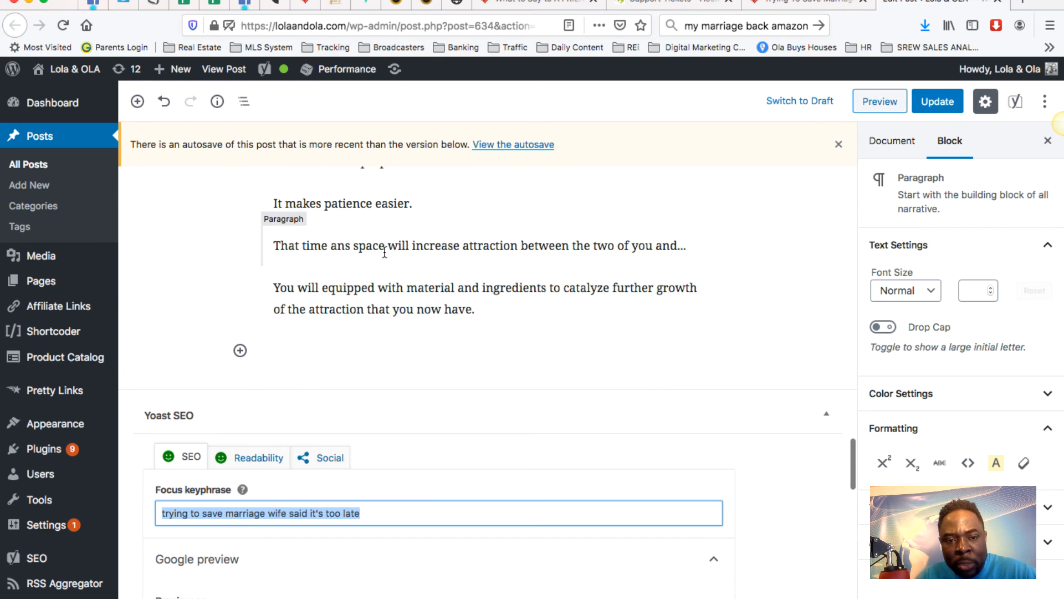
{"action": "left_click", "coordinate": [240, 351]}
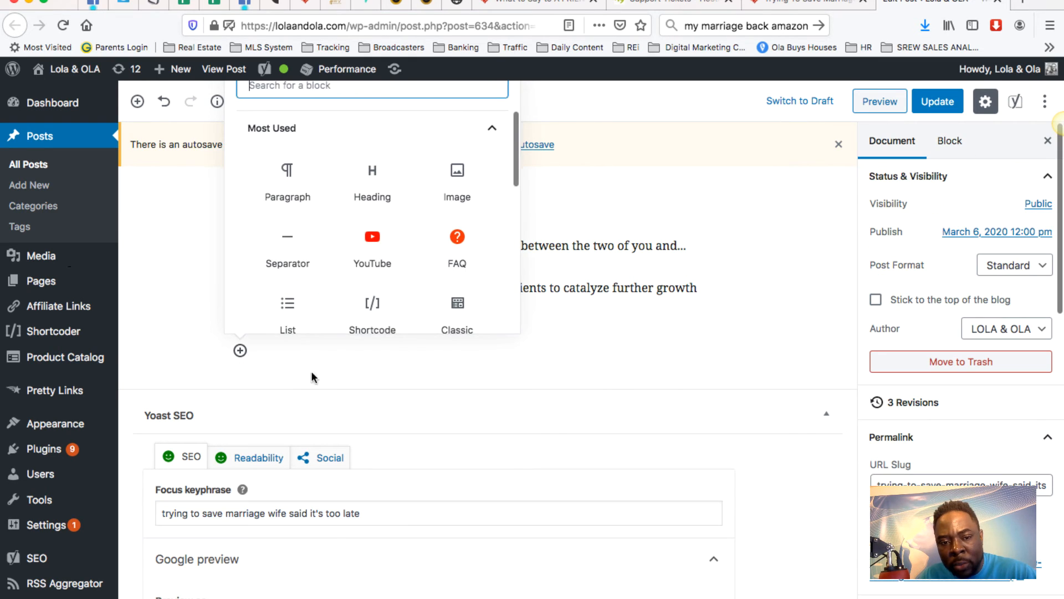
{"action": "left_click", "coordinate": [373, 305]}
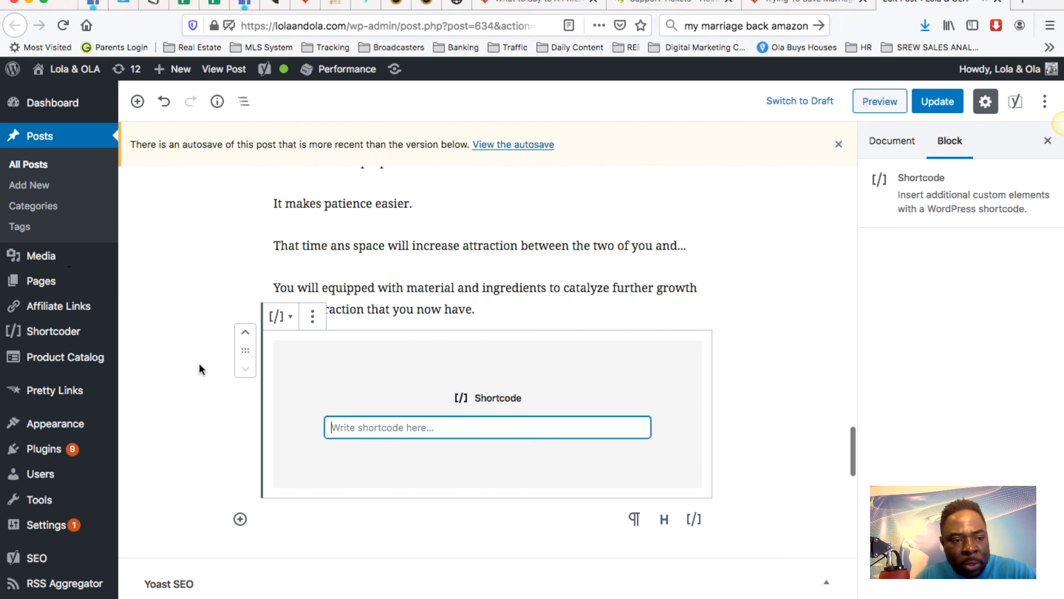
Open the list of all Shortcoder shortcodes in a separate tab and copy the getleads shortcode.
{"action": "right_click", "coordinate": [47, 333]}
{"action": "left_click", "coordinate": [111, 271]}
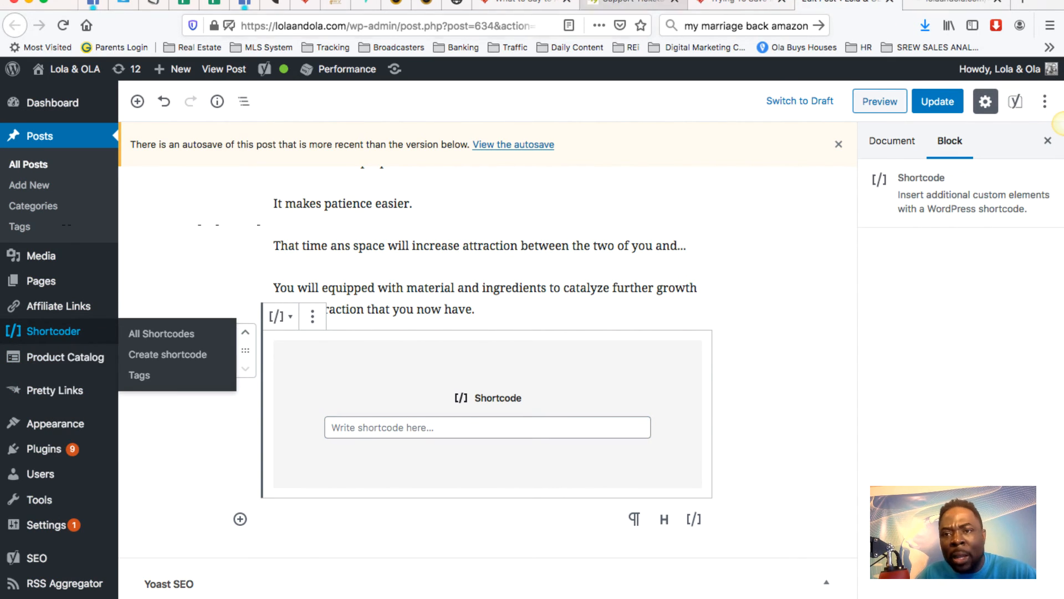
{"action": "left_click", "coordinate": [954, 5]}
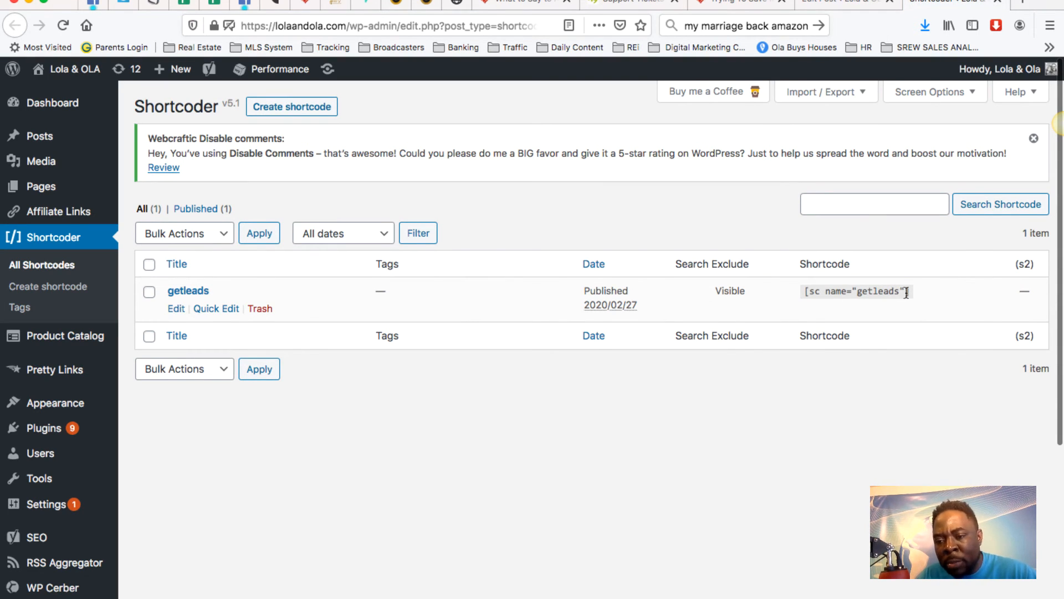
{"action": "left_click_drag", "start_coordinate": [909, 293], "coordinate": [804, 292]}
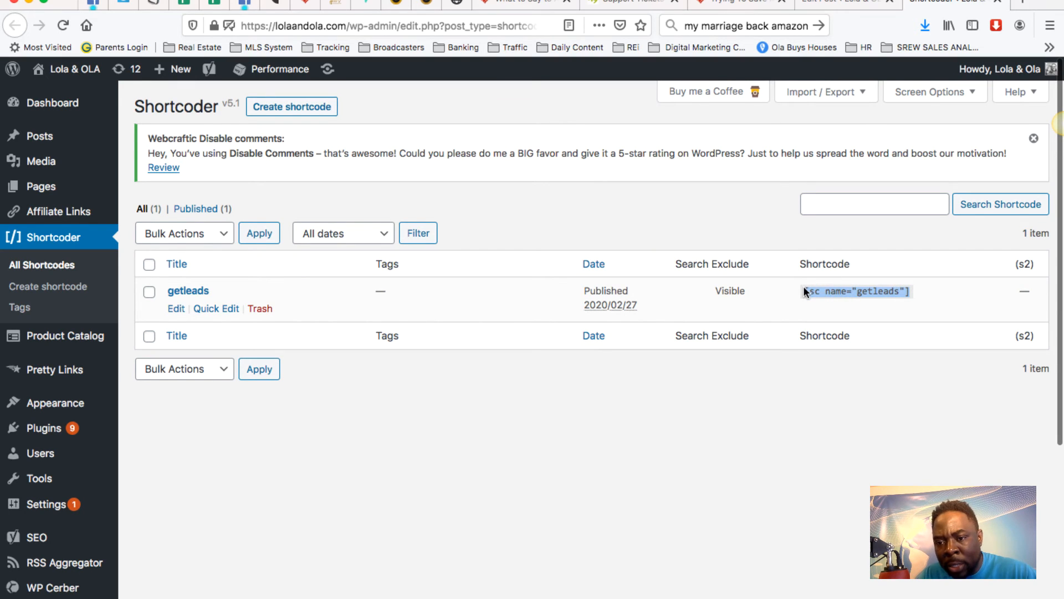
{"action": "right_click", "coordinate": [812, 291]}
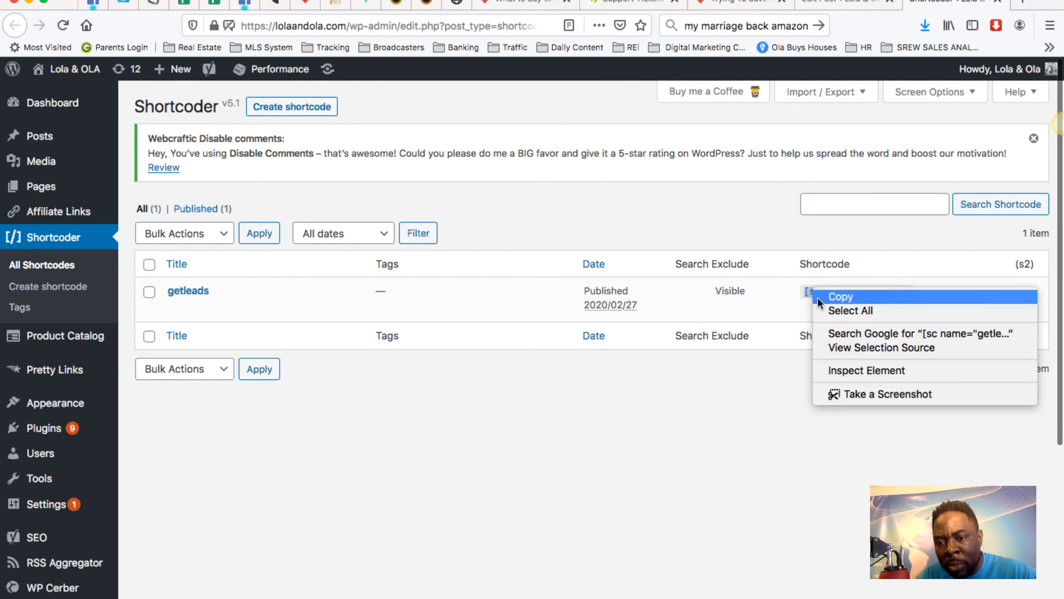
{"action": "left_click", "coordinate": [820, 297]}
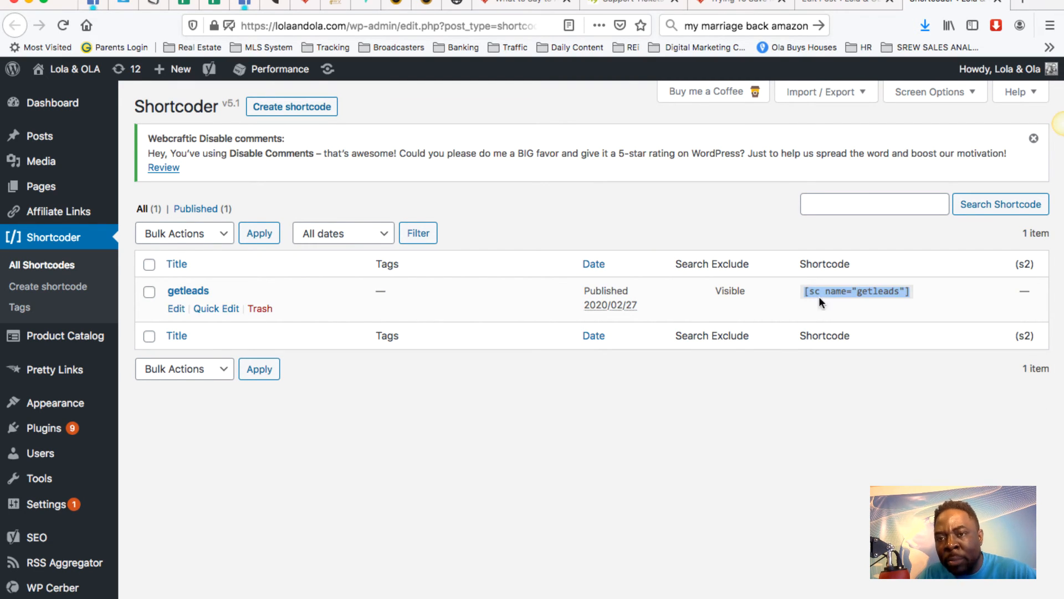
Return to the post and paste [sc name="getleads"] into the empty Shortcode block.
{"action": "left_click", "coordinate": [838, 3]}
{"action": "left_click", "coordinate": [411, 428]}
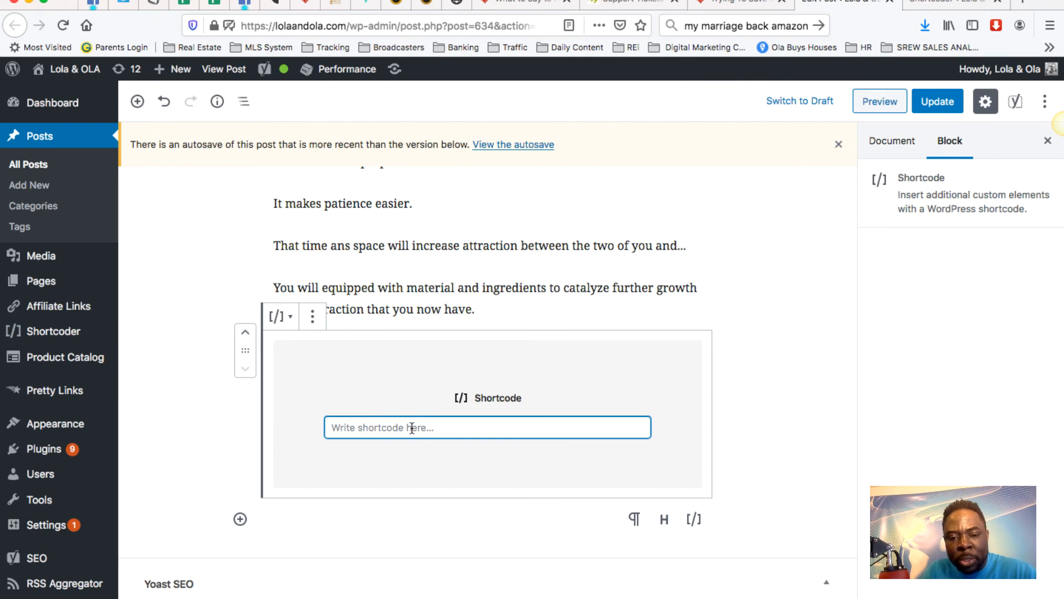
{"action": "key", "text": "super+v"}
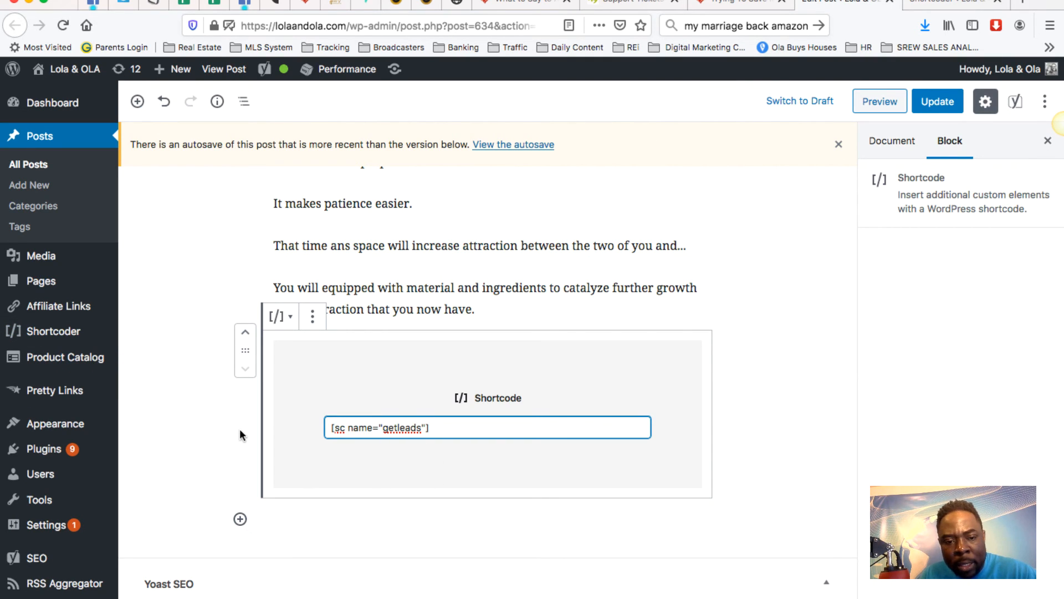
{"action": "left_click", "coordinate": [213, 445]}
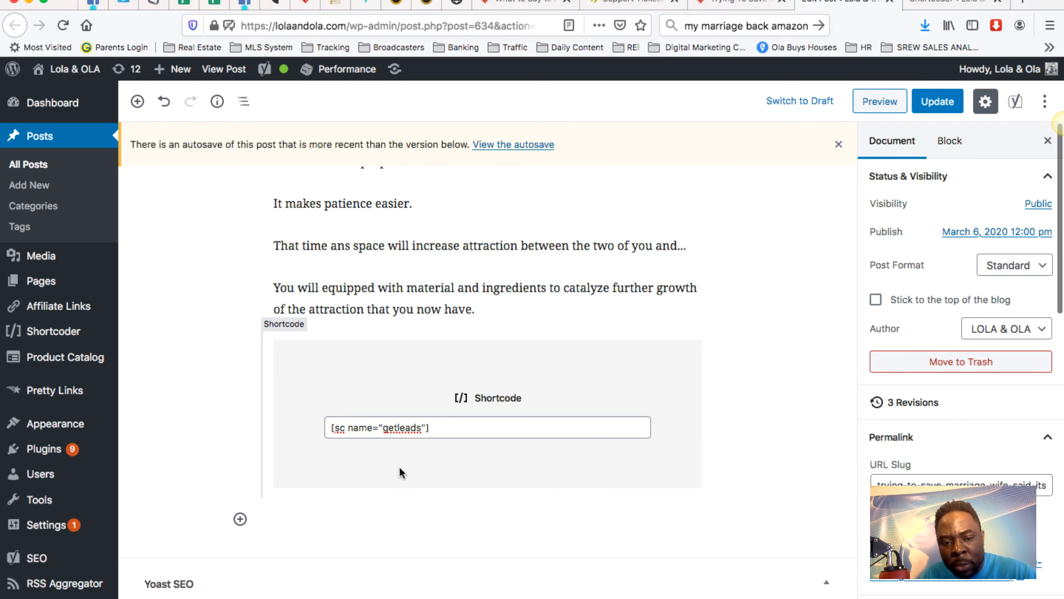
Insert an FAQ block directly below the getleads Shortcode block.
{"action": "scroll", "coordinate": [394, 471], "scroll_direction": "down", "scroll_amount": 3}
{"action": "left_click", "coordinate": [240, 439]}
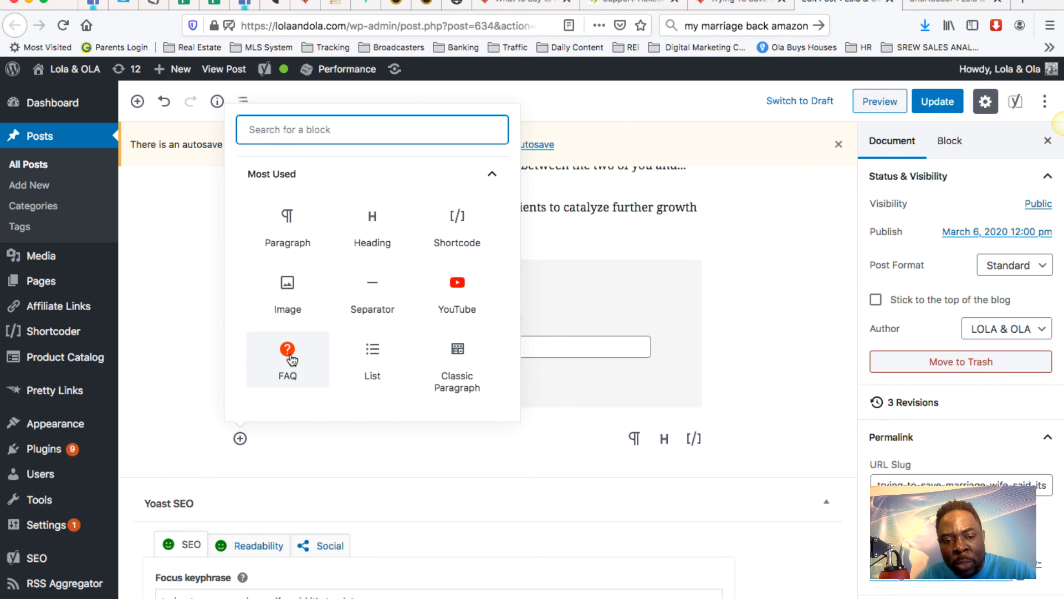
{"action": "scroll", "coordinate": [356, 233], "scroll_direction": "down", "scroll_amount": 3}
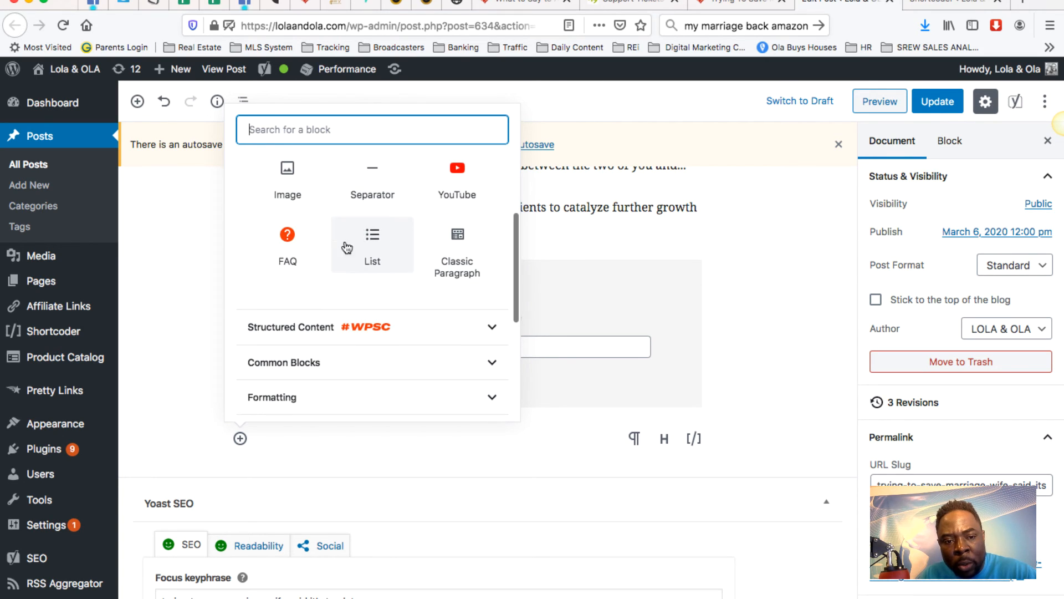
{"action": "left_click", "coordinate": [288, 244]}
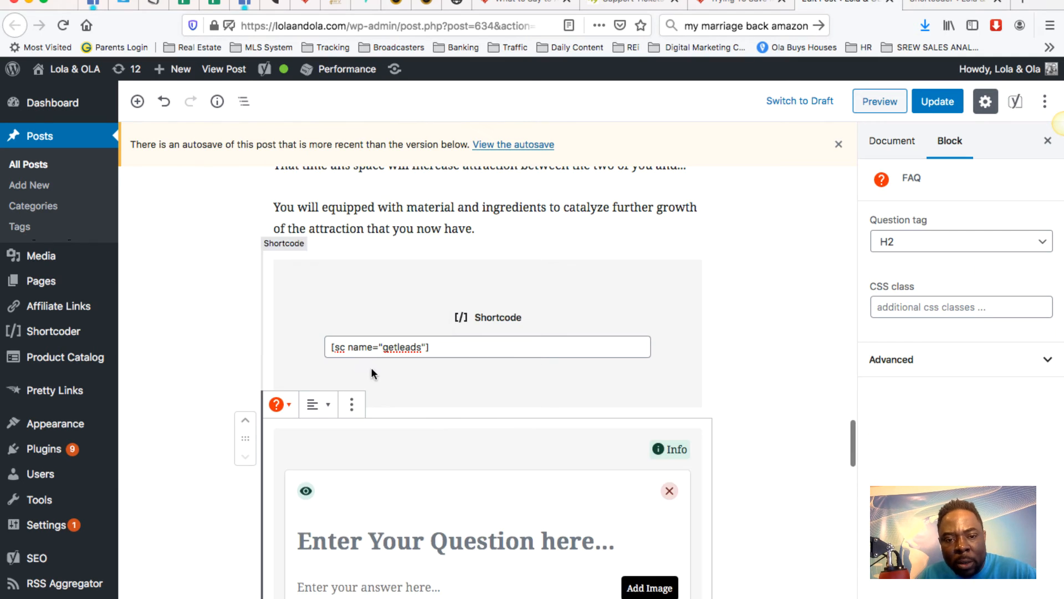
{"action": "scroll", "coordinate": [477, 447], "scroll_direction": "down", "scroll_amount": 3}
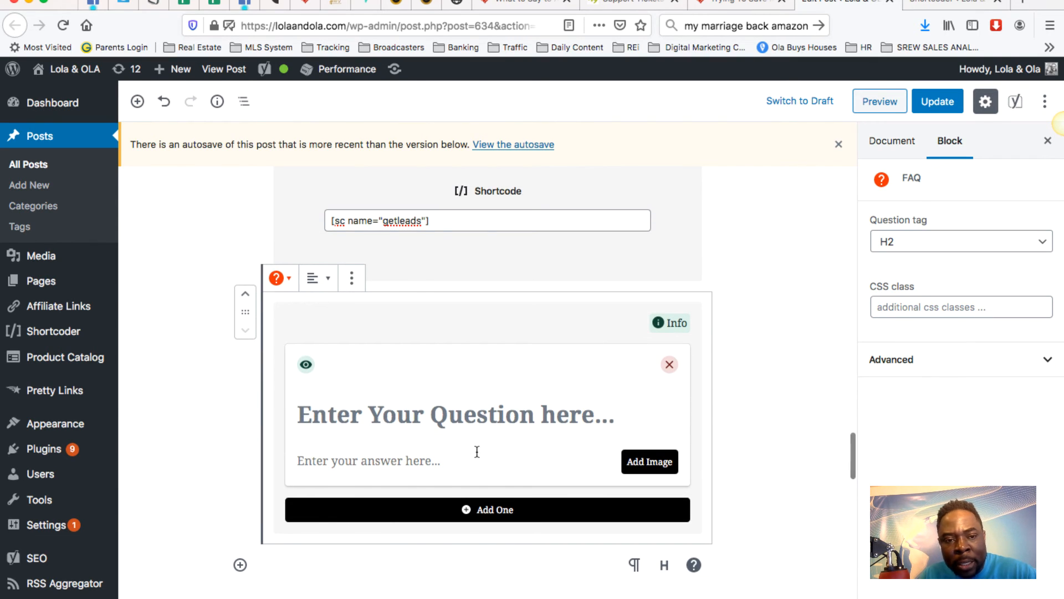
Check the questions in the FAQ document and add two more empty question entries to the FAQ block.
{"action": "key", "text": "super+Tab"}
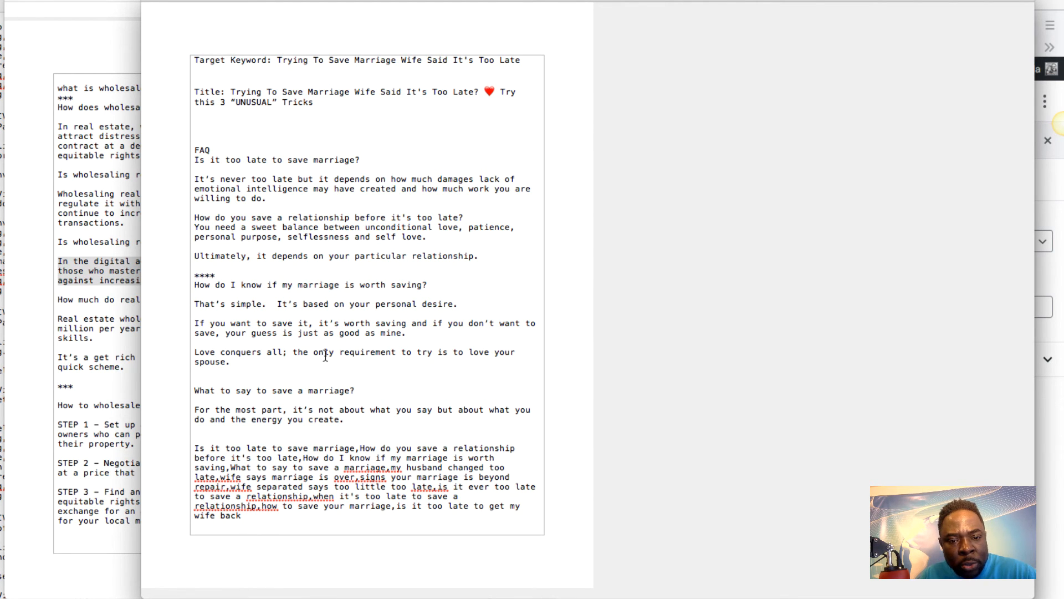
{"action": "key", "text": "super+Tab"}
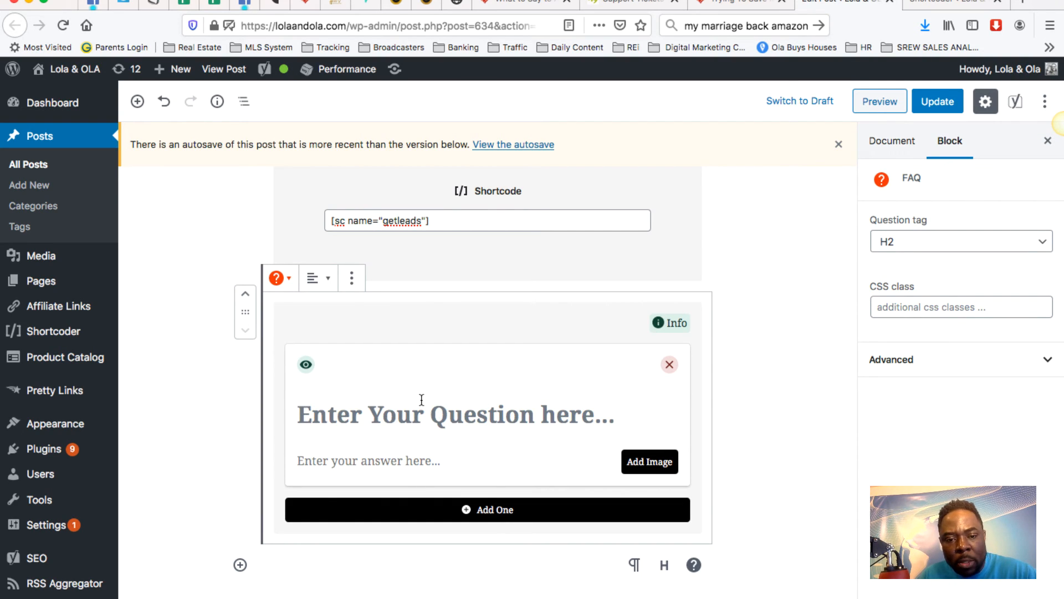
{"action": "left_click", "coordinate": [479, 502]}
{"action": "scroll", "coordinate": [498, 556], "scroll_direction": "down", "scroll_amount": 3}
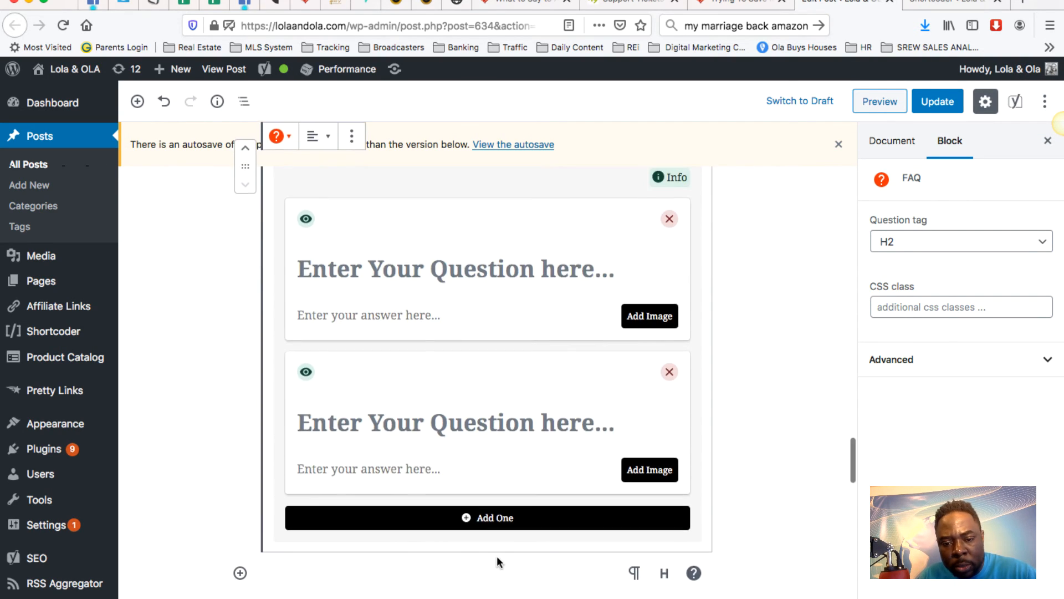
{"action": "left_click", "coordinate": [500, 523]}
{"action": "scroll", "coordinate": [486, 442], "scroll_direction": "down", "scroll_amount": 3}
{"action": "scroll", "coordinate": [485, 442], "scroll_direction": "up", "scroll_amount": 2}
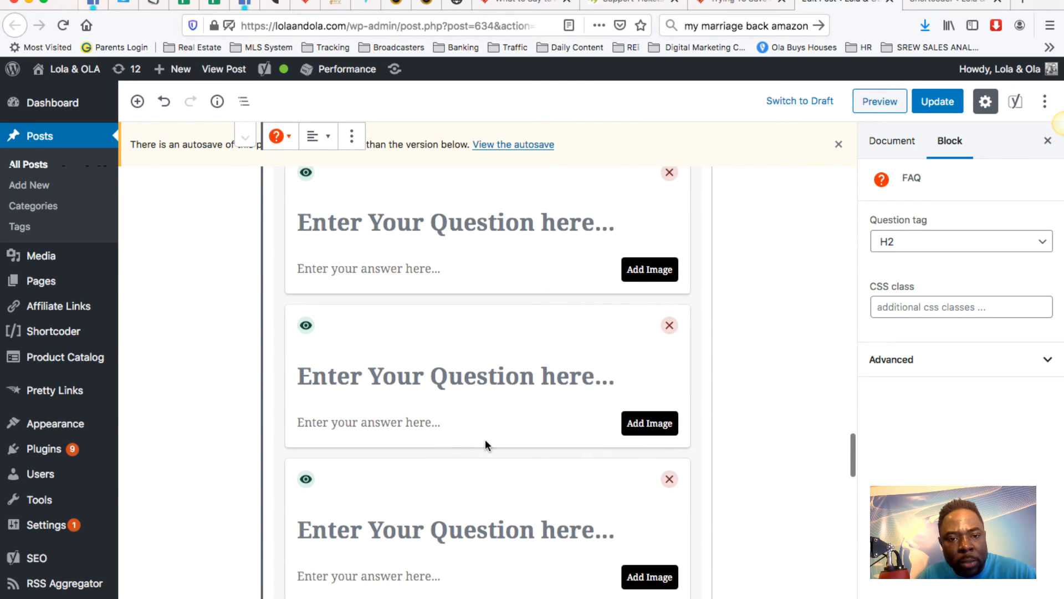
Copy "Is it too late to save marriage?" from the document into the first FAQ entry's question.
{"action": "key", "text": "super+Tab"}
{"action": "left_click_drag", "start_coordinate": [362, 157], "coordinate": [184, 156]}
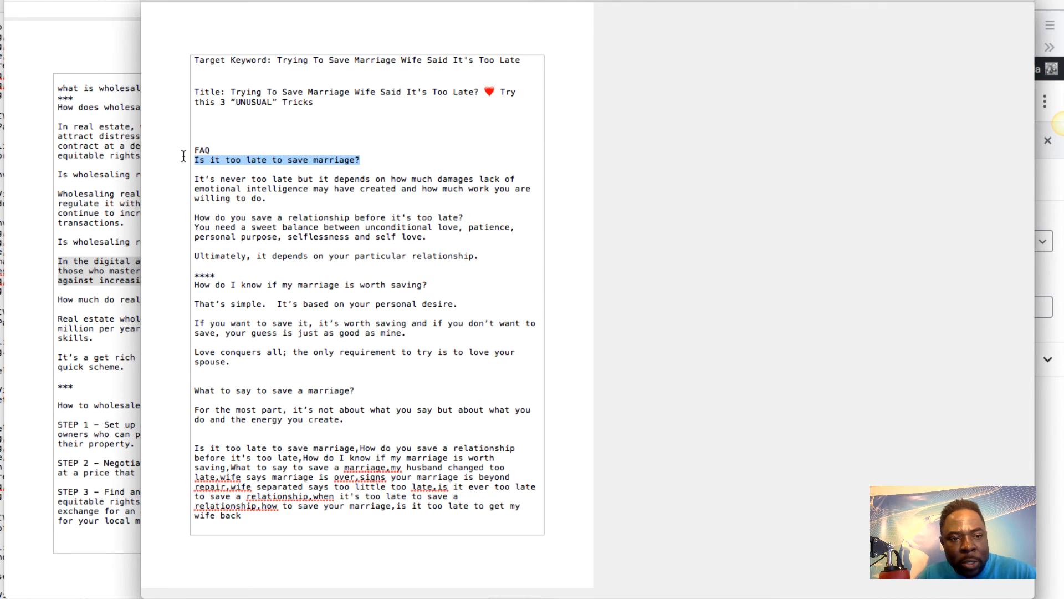
{"action": "right_click", "coordinate": [237, 160]}
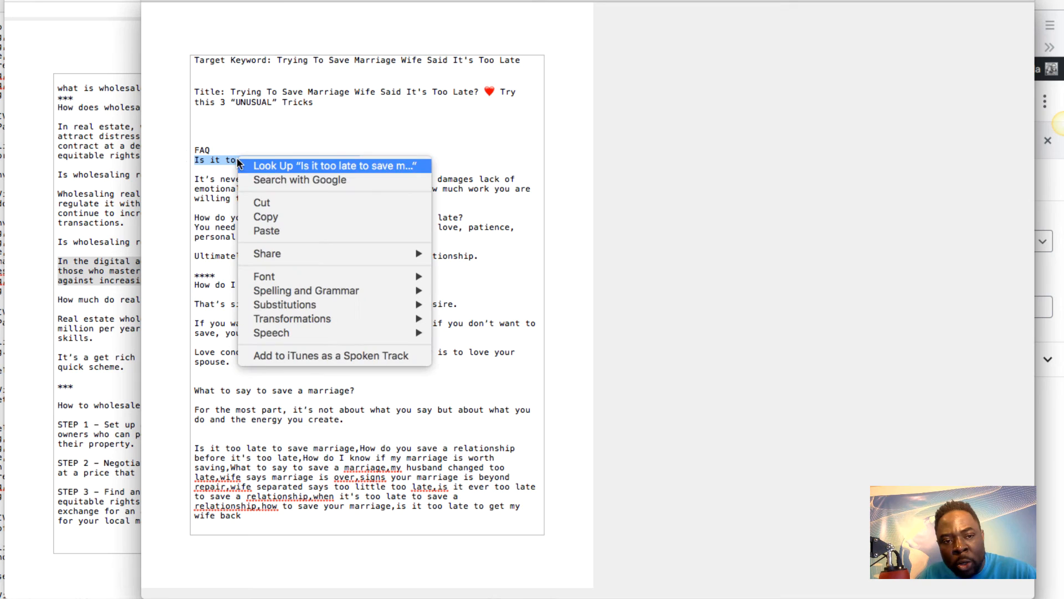
{"action": "left_click", "coordinate": [280, 218]}
{"action": "key", "text": "super+Tab"}
{"action": "left_click", "coordinate": [374, 218]}
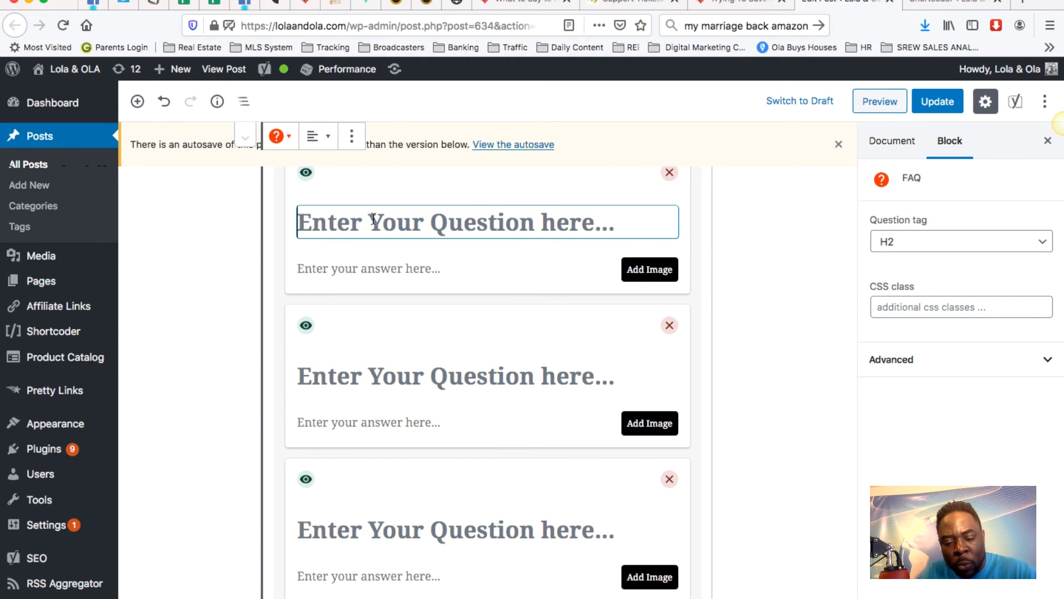
{"action": "key", "text": "super+v"}
Copy the document text from "It's never too late" through "your particular relationship." into the first FAQ entry's answer.
{"action": "key", "text": "super+Tab"}
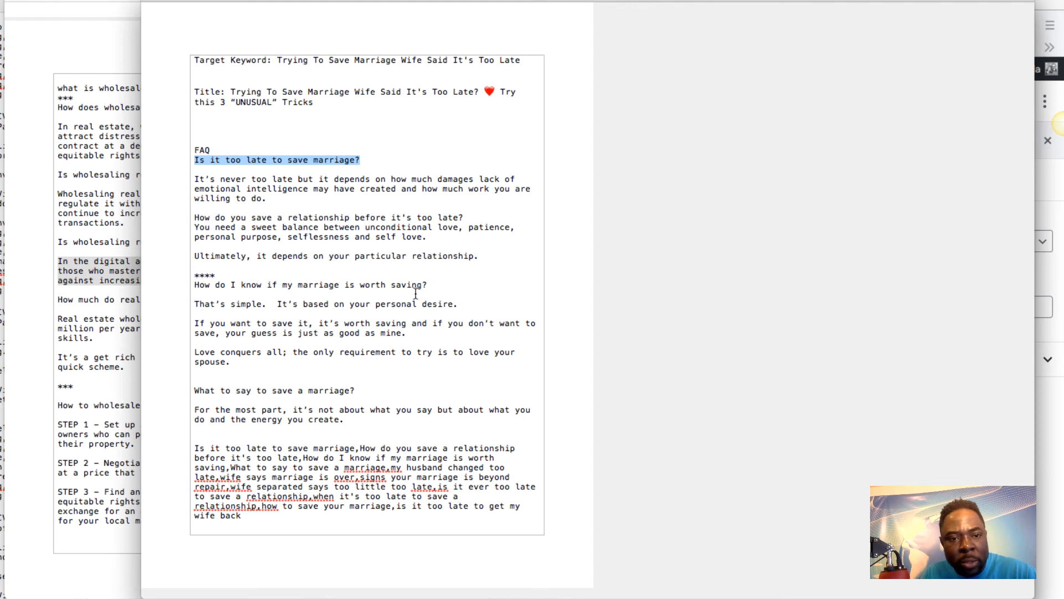
{"action": "left_click_drag", "start_coordinate": [197, 182], "coordinate": [375, 246]}
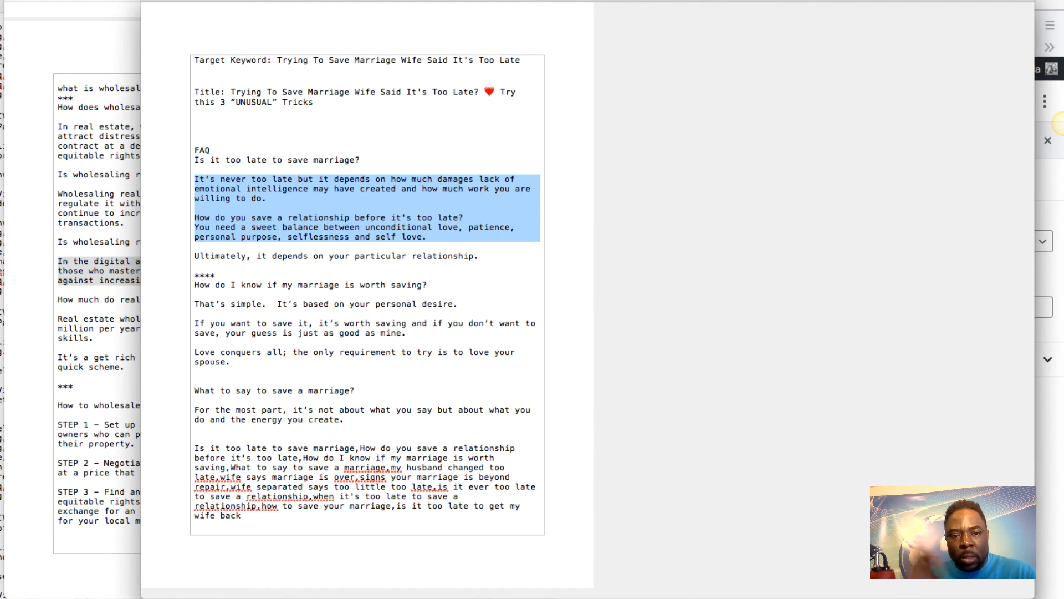
{"action": "left_click_drag", "start_coordinate": [472, 267], "coordinate": [484, 257]}
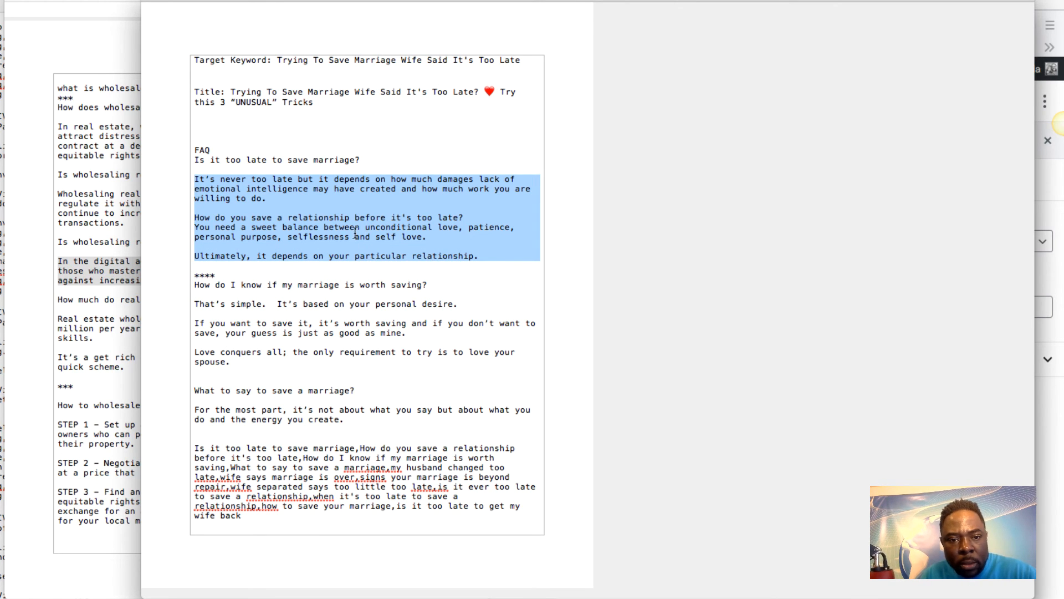
{"action": "right_click", "coordinate": [356, 232]}
{"action": "left_click", "coordinate": [400, 292]}
{"action": "key", "text": "super+Tab"}
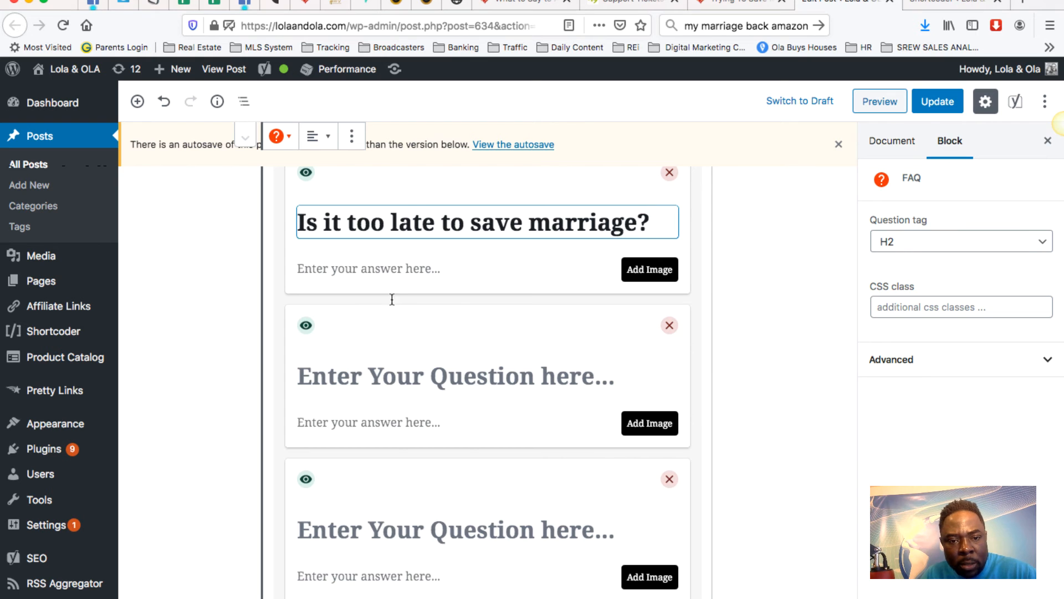
{"action": "left_click", "coordinate": [394, 255]}
{"action": "left_click", "coordinate": [373, 264]}
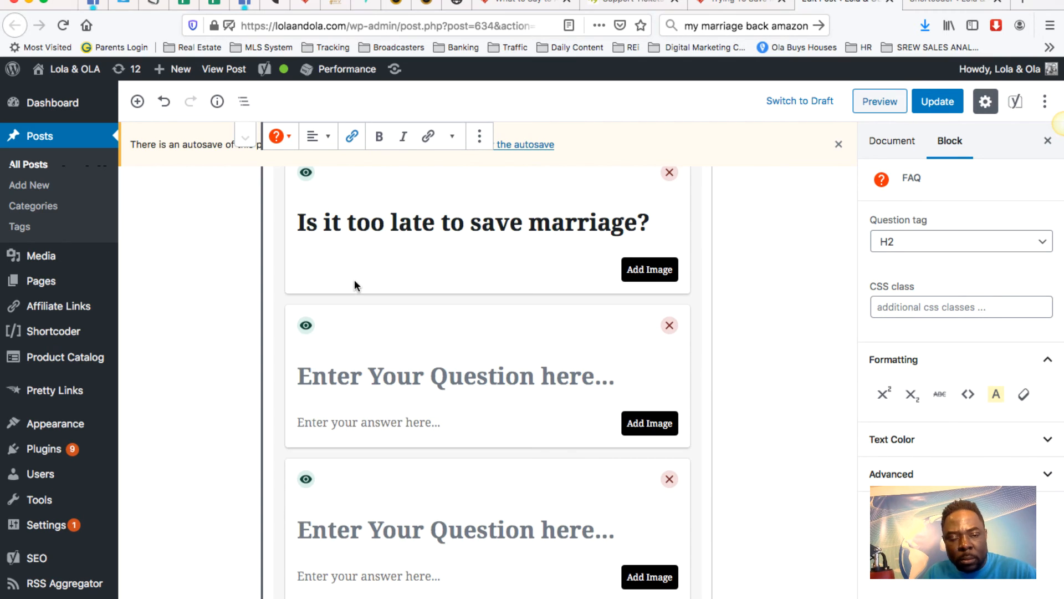
{"action": "key", "text": "super+v"}
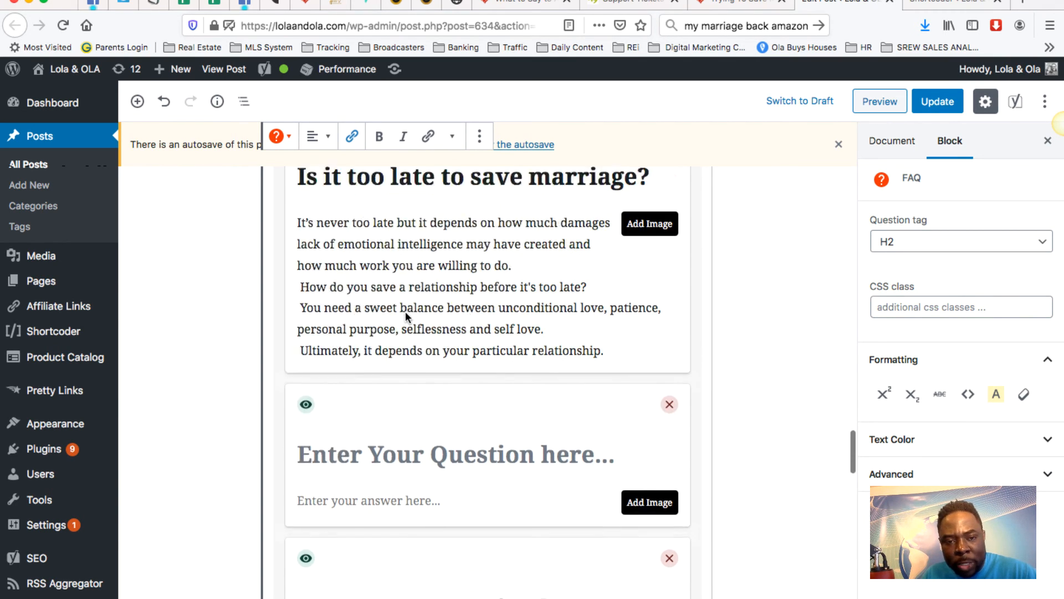
Move "How do you save a relationship before it's too late?" from the first answer into the second FAQ entry's question.
{"action": "left_click", "coordinate": [300, 348]}
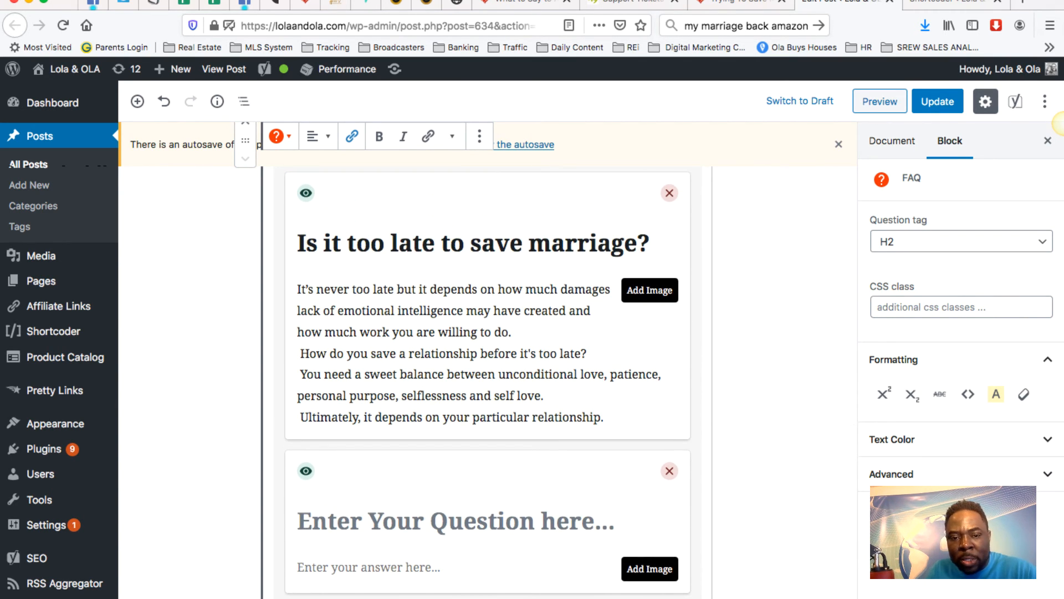
{"action": "key", "text": "Return"}
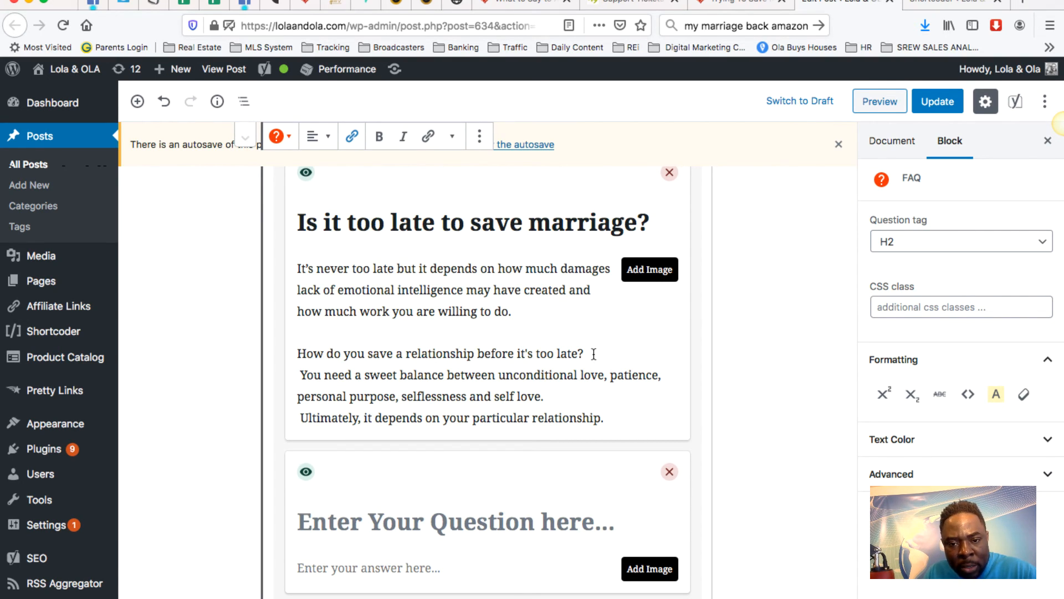
{"action": "left_click_drag", "start_coordinate": [582, 353], "coordinate": [293, 359]}
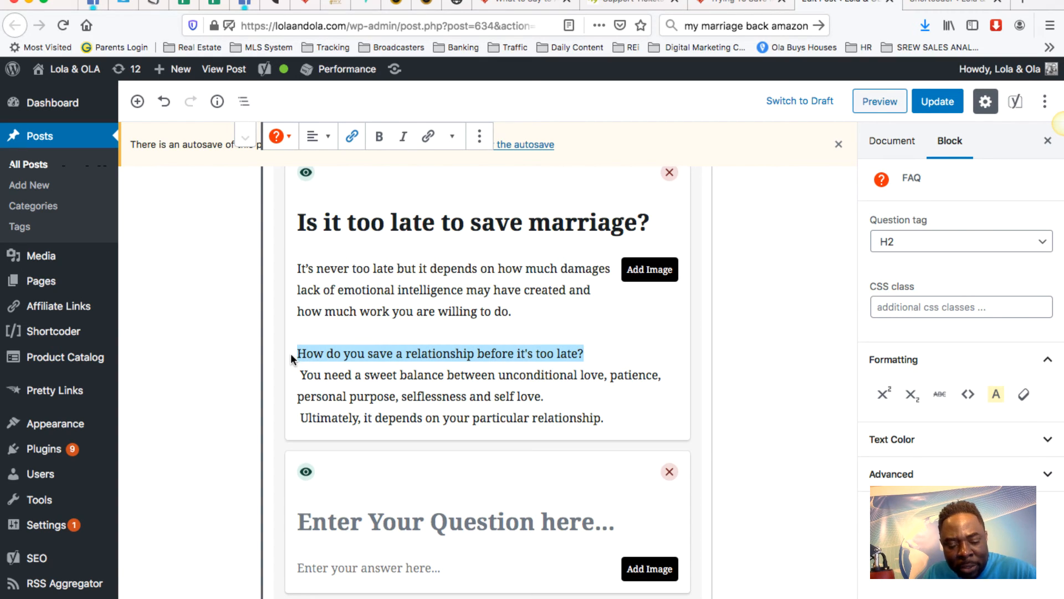
{"action": "key", "text": "ctrl+x"}
{"action": "left_click", "coordinate": [361, 516]}
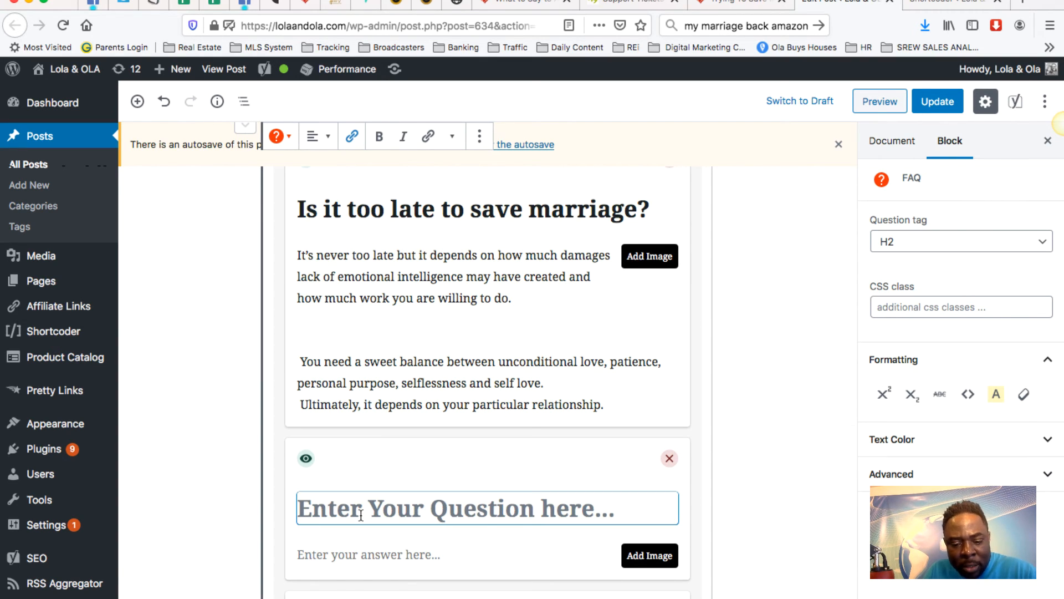
{"action": "key", "text": "ctrl+v"}
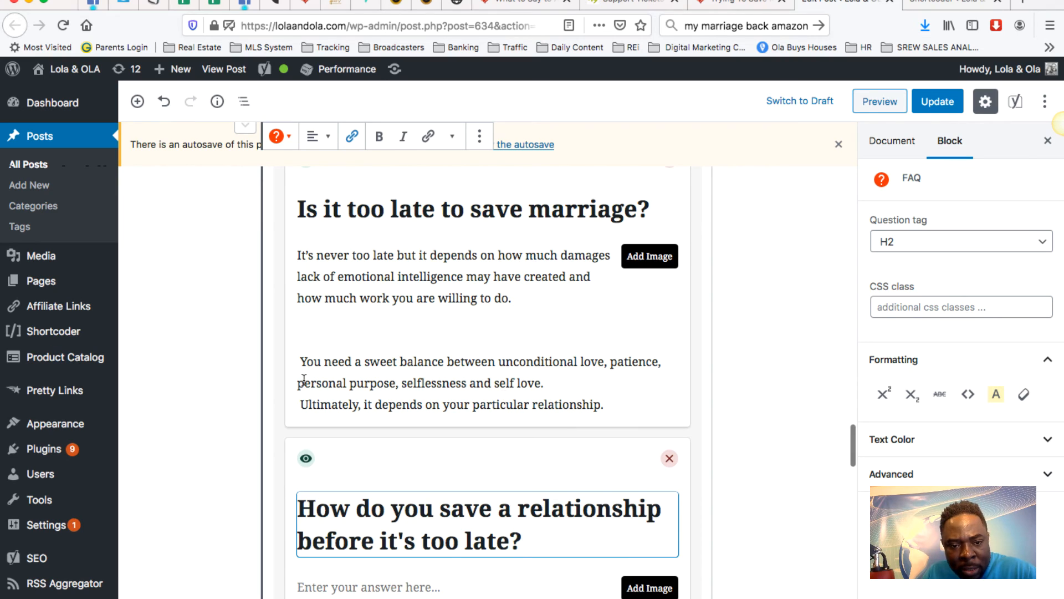
Move the "You need a sweet balance" and "Ultimately" lines into the second entry's answer, and remove the blank lines left in the first answer.
{"action": "left_click_drag", "start_coordinate": [299, 361], "coordinate": [553, 420]}
{"action": "key", "text": "ctrl+x"}
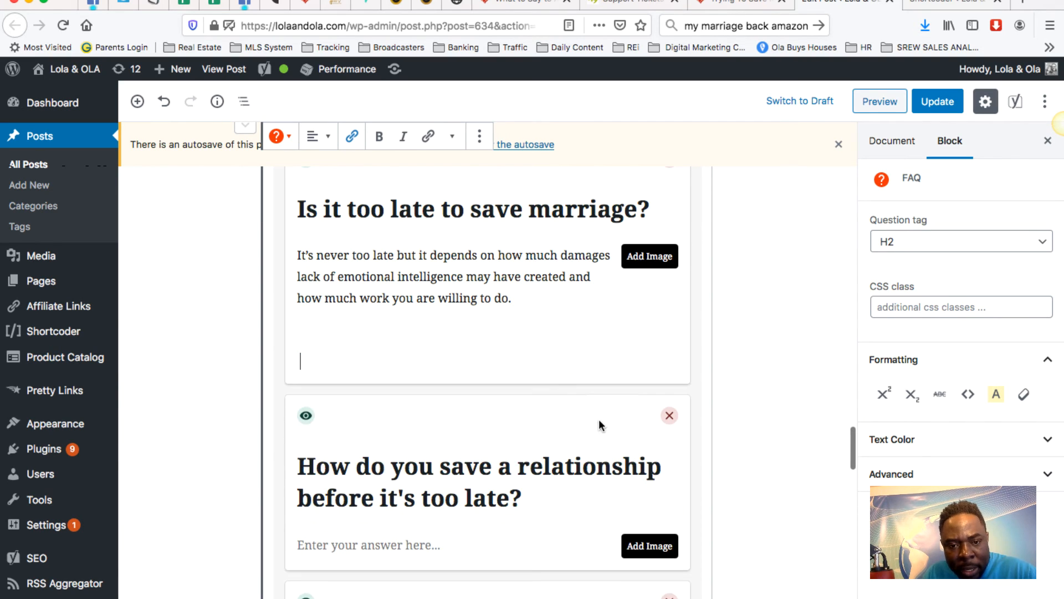
{"action": "key", "text": "BackSpace"}
{"action": "key", "text": "BackSpace"}
{"action": "key", "text": "BackSpace"}
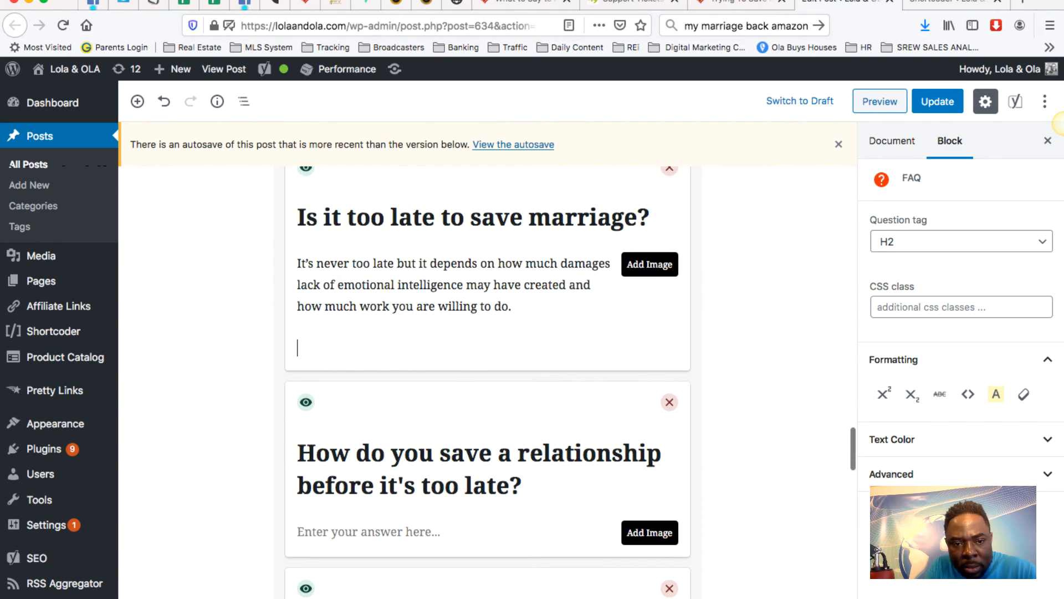
{"action": "scroll", "coordinate": [578, 438], "scroll_direction": "down", "scroll_amount": 1}
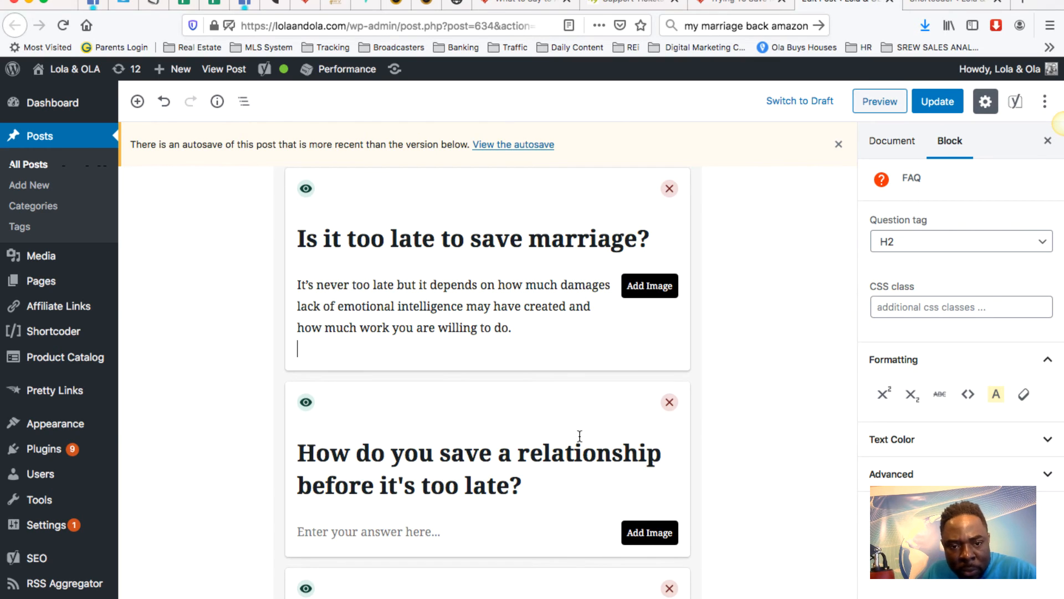
{"action": "key", "text": "BackSpace"}
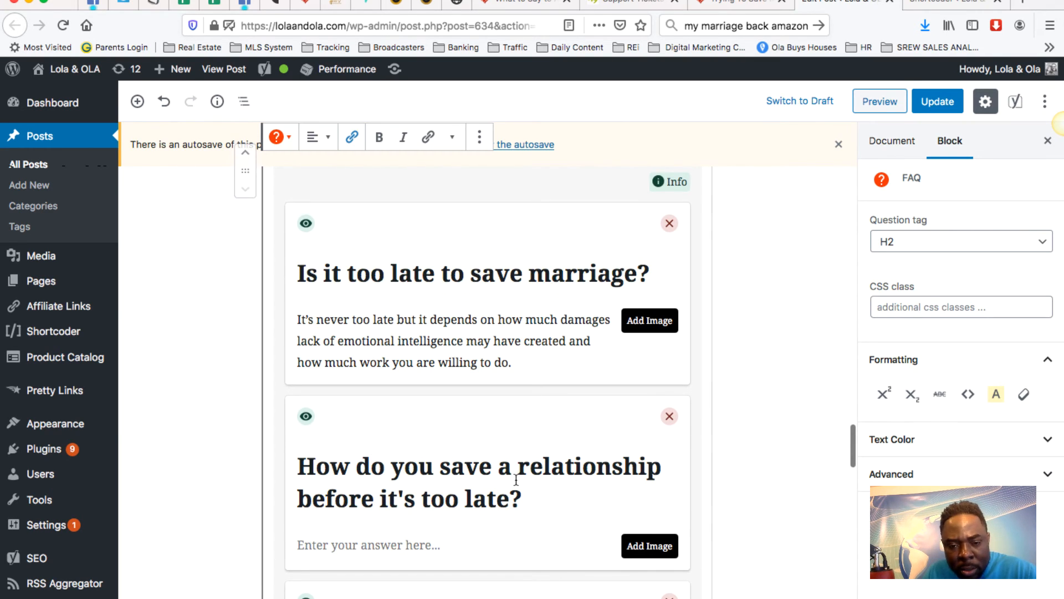
{"action": "left_click", "coordinate": [409, 546]}
{"action": "key", "text": "super+v"}
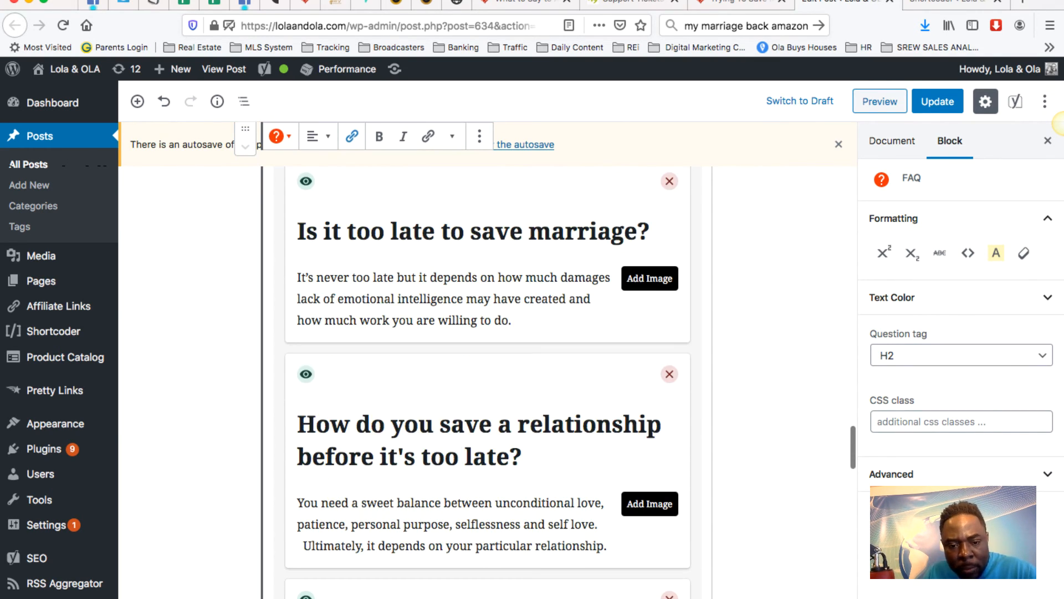
Separate the "Ultimately" line from the text above it with a blank line in the second FAQ entry's answer.
{"action": "left_click", "coordinate": [303, 544]}
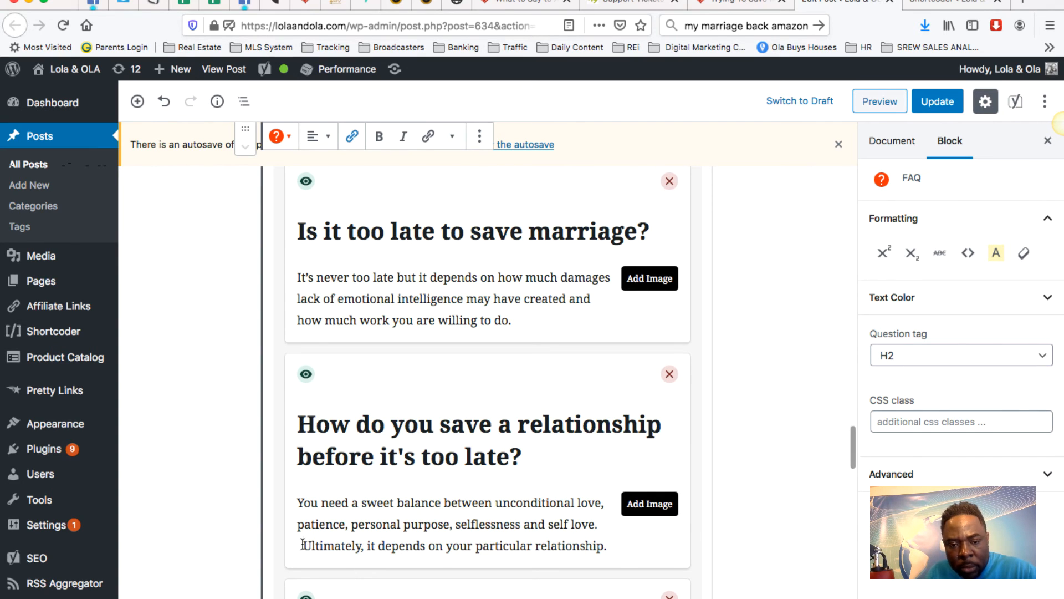
{"action": "key", "text": "Return"}
{"action": "scroll", "coordinate": [302, 542], "scroll_direction": "down", "scroll_amount": 5}
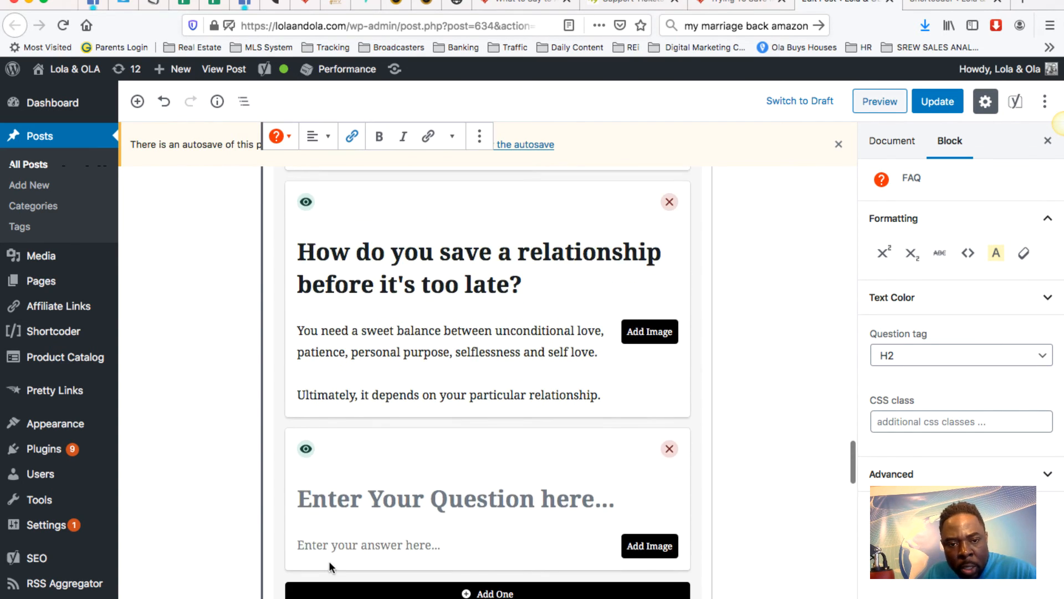
Copy "How do I know if my marriage is worth saving?" from the document into the third FAQ entry's question.
{"action": "key", "text": "super+Tab"}
{"action": "left_click_drag", "start_coordinate": [427, 286], "coordinate": [173, 280]}
{"action": "right_click", "coordinate": [223, 282]}
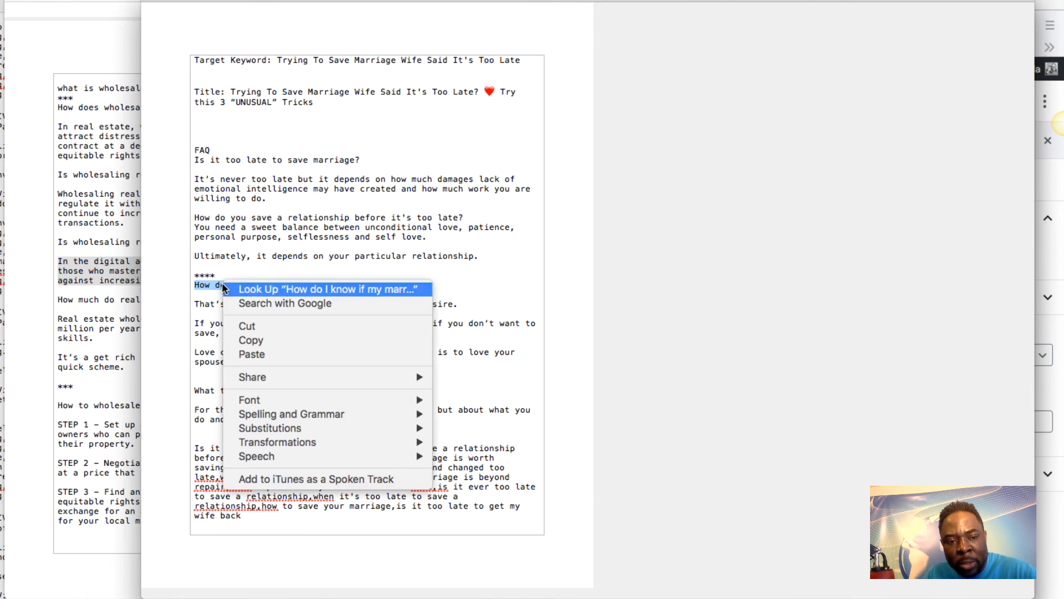
{"action": "left_click", "coordinate": [255, 341]}
{"action": "key", "text": "super+Tab"}
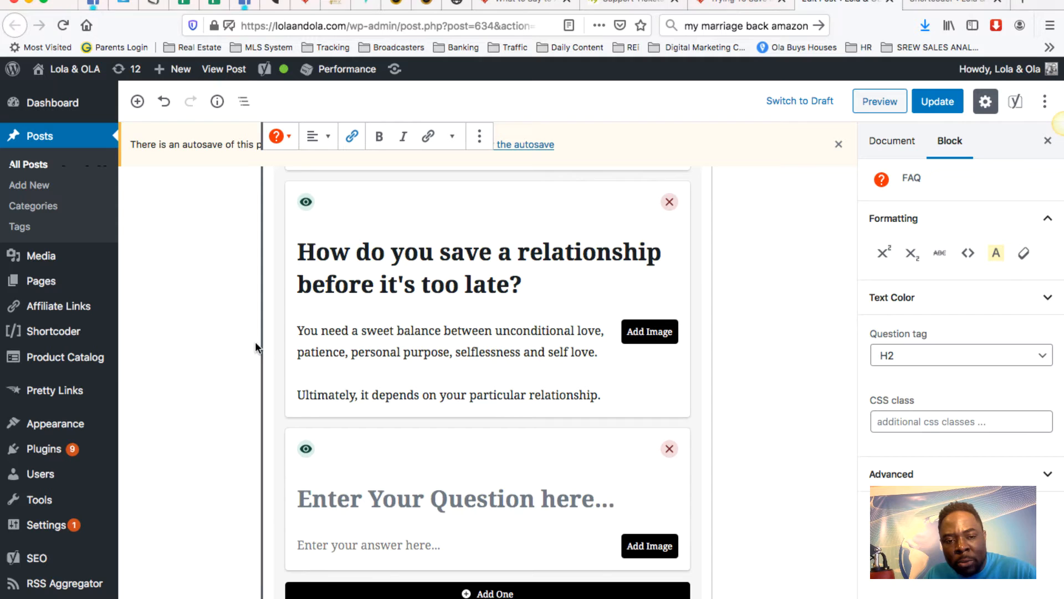
{"action": "left_click", "coordinate": [423, 503]}
{"action": "key", "text": "super+v"}
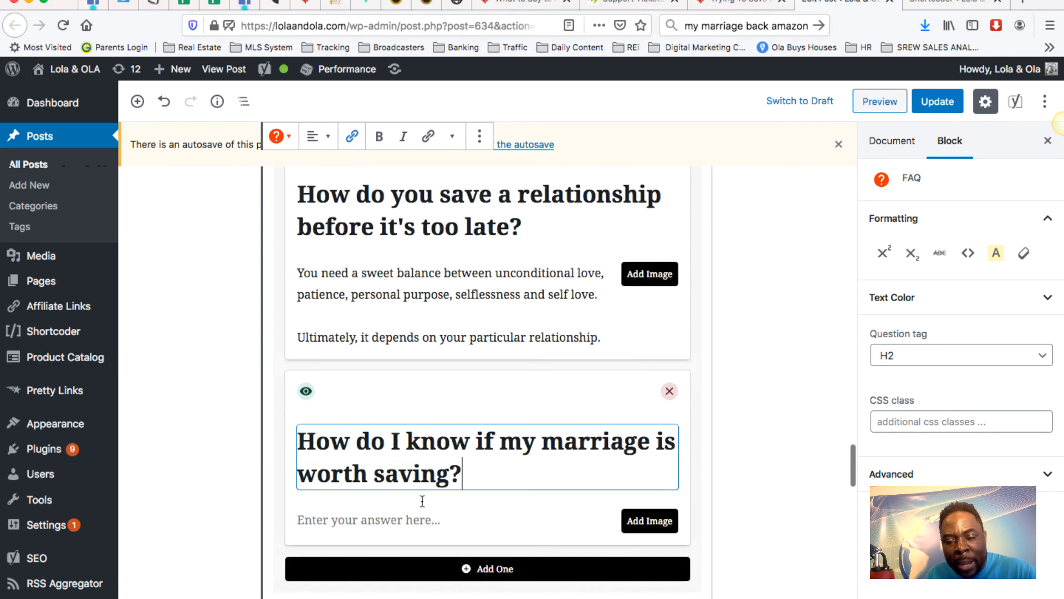
Copy the document text from "That's simple." through "love your spouse." into the third FAQ entry's answer.
{"action": "scroll", "coordinate": [421, 500], "scroll_direction": "down", "scroll_amount": 3}
{"action": "key", "text": "super+Tab"}
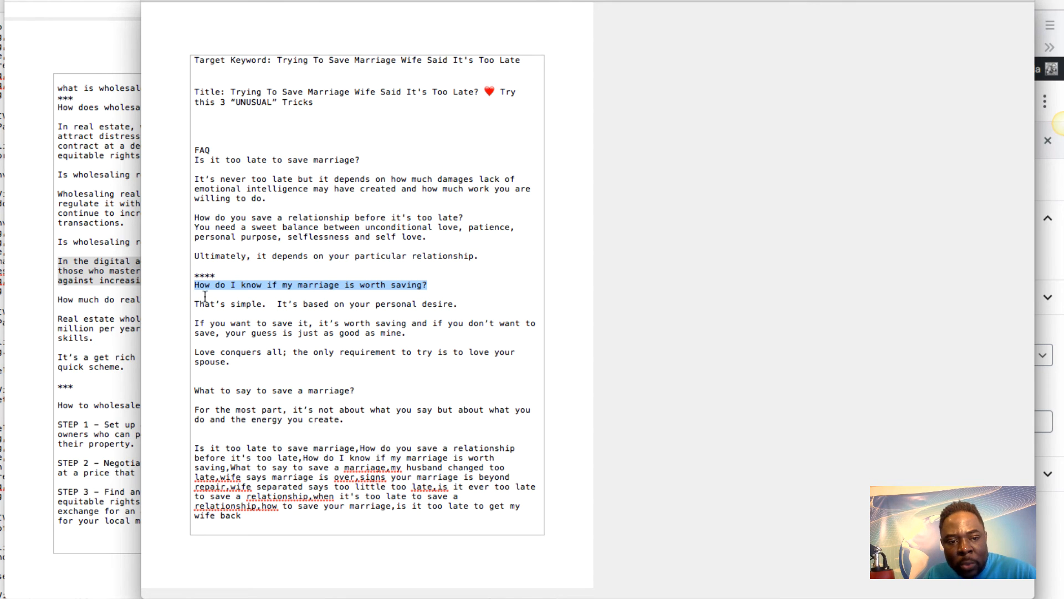
{"action": "left_click_drag", "start_coordinate": [193, 306], "coordinate": [251, 360]}
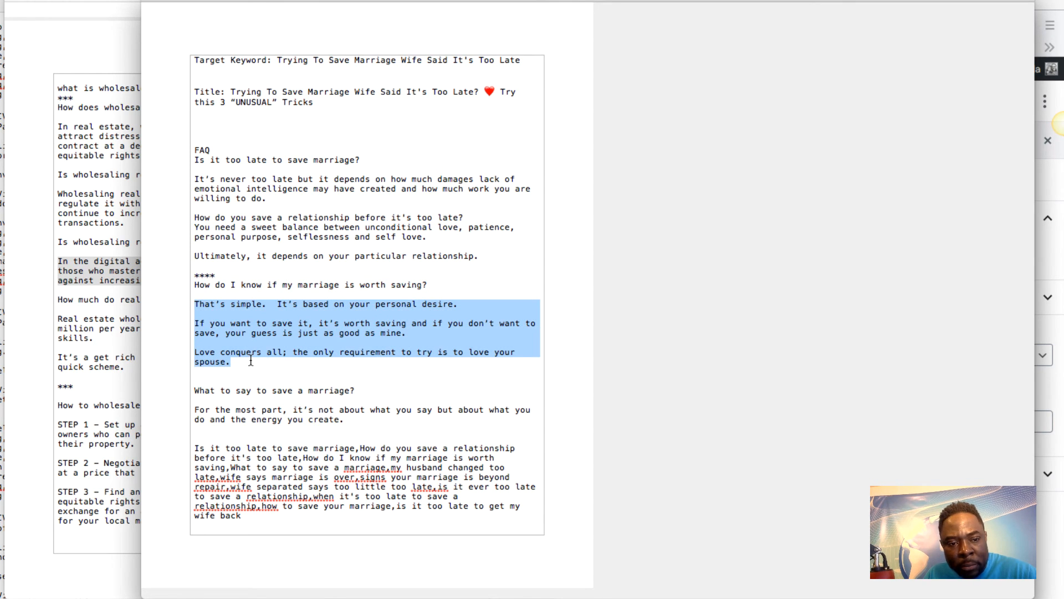
{"action": "right_click", "coordinate": [215, 345]}
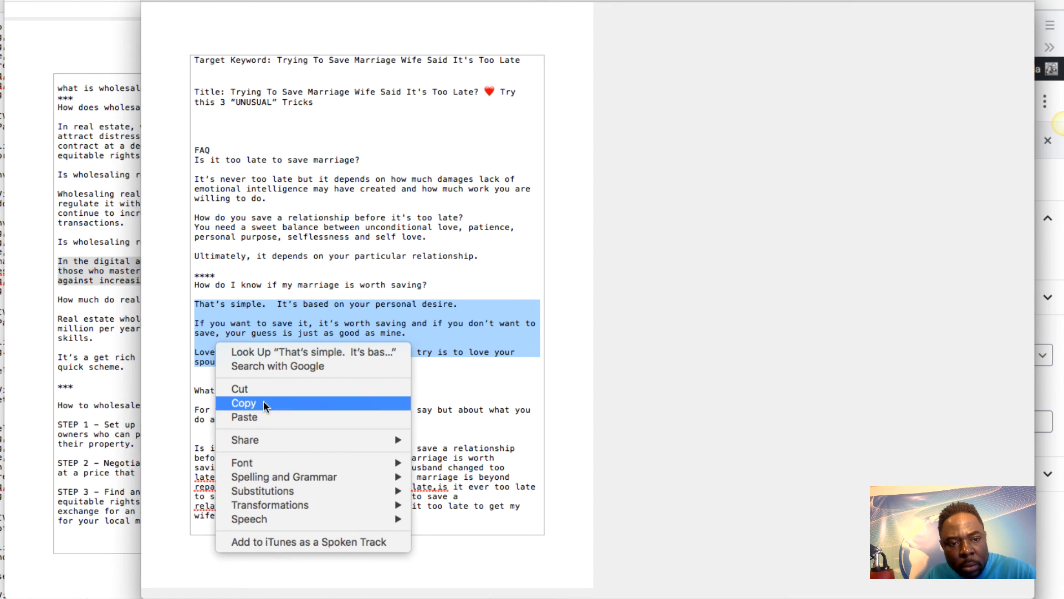
{"action": "left_click", "coordinate": [263, 401]}
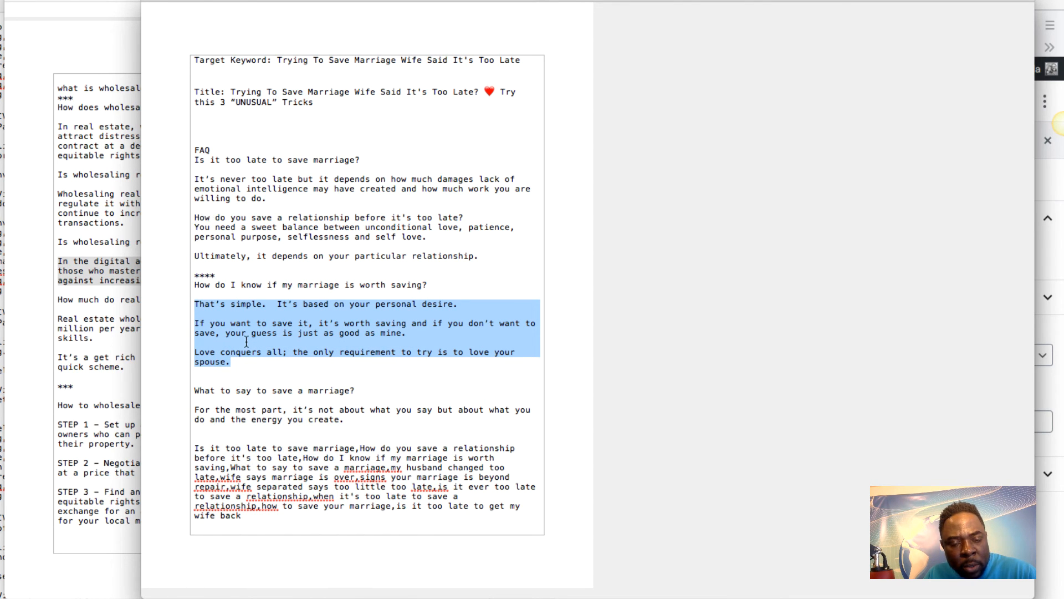
{"action": "key", "text": "super+Tab"}
{"action": "left_click", "coordinate": [419, 414]}
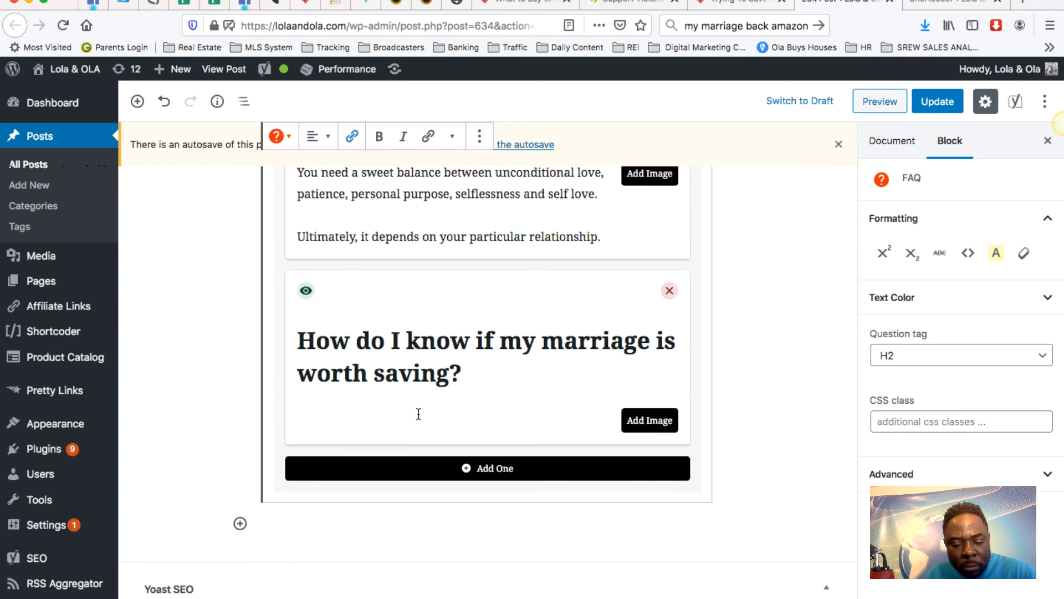
{"action": "key", "text": "super+v"}
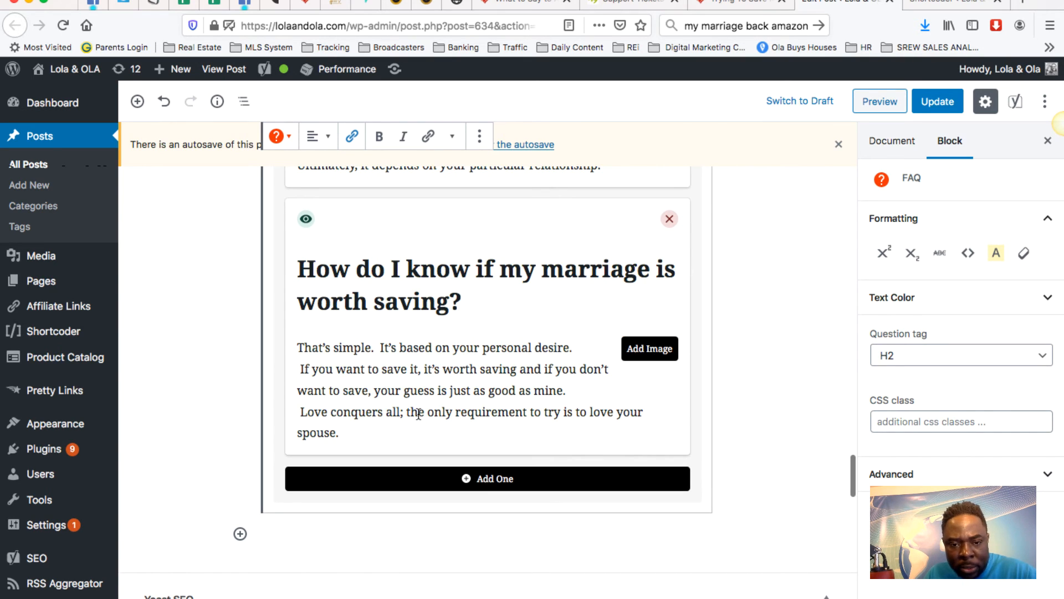
Set off the "If you want to save it" and "Love conquers all" paragraphs with blank lines in the third answer.
{"action": "left_click", "coordinate": [300, 369]}
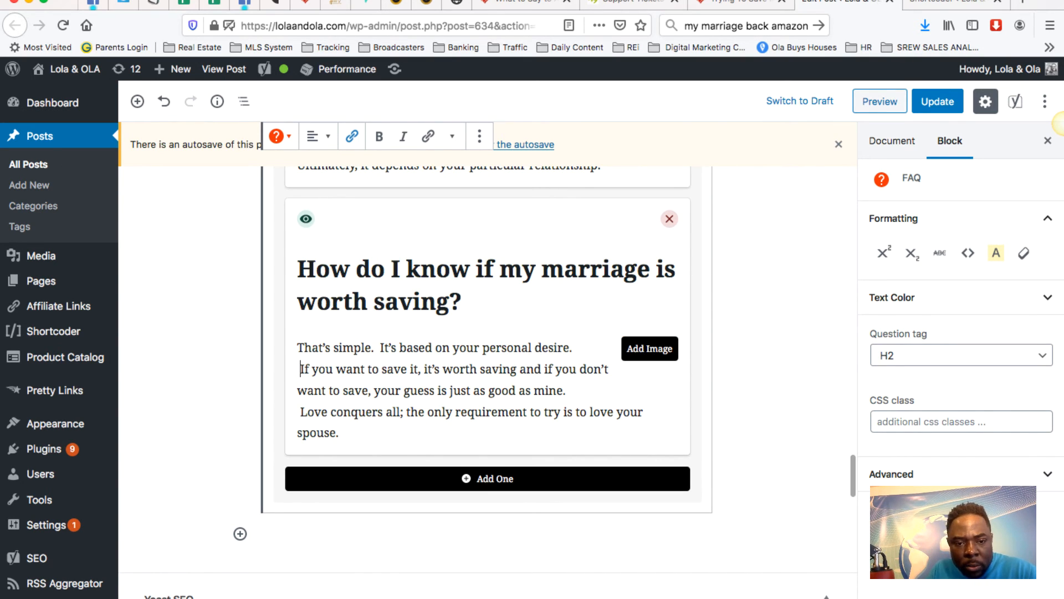
{"action": "key", "text": "Return"}
{"action": "key", "text": "BackSpace"}
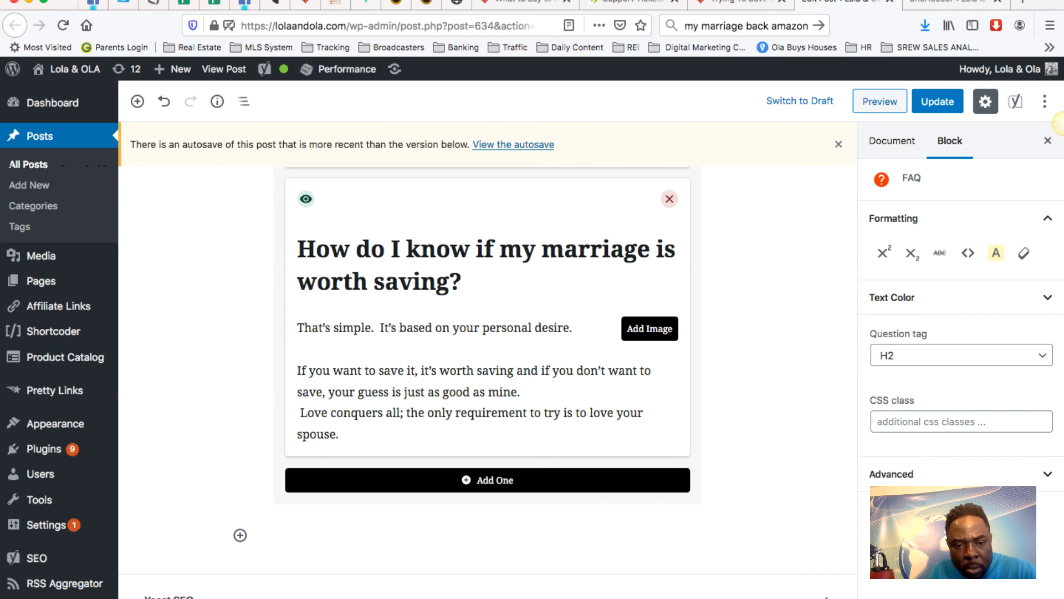
{"action": "key", "text": "Return"}
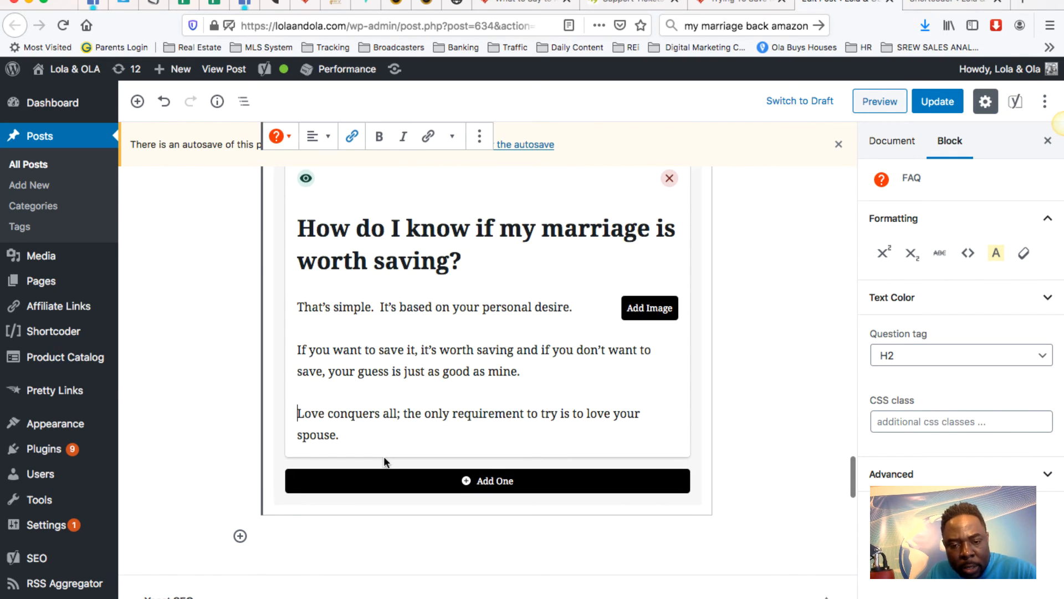
Add a fourth FAQ entry and copy "What to say to save a marriage?" from the document into its question.
{"action": "left_click", "coordinate": [452, 481]}
{"action": "key", "text": "super+Tab"}
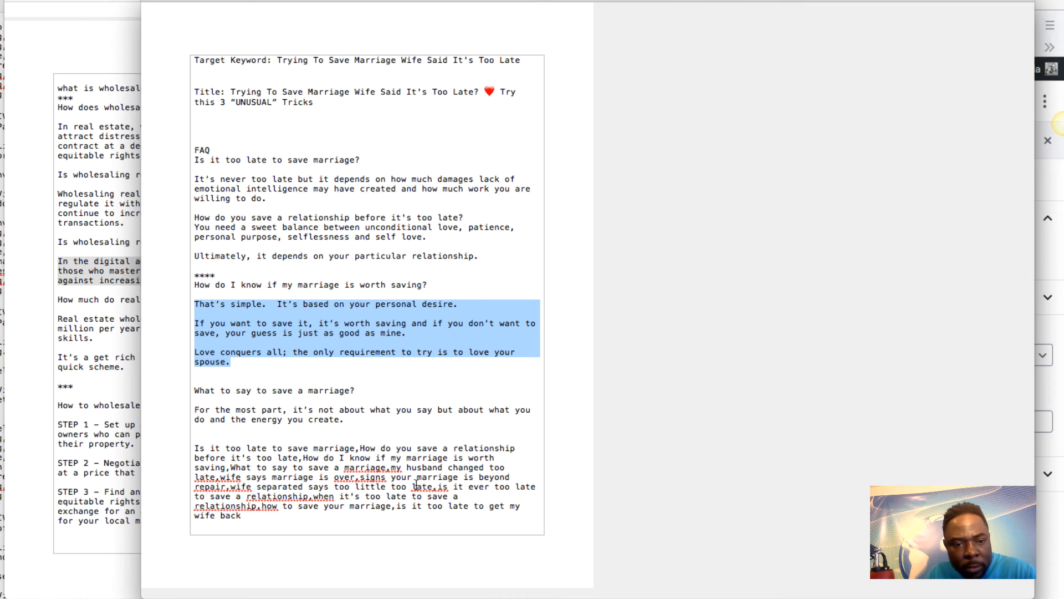
{"action": "left_click_drag", "start_coordinate": [366, 392], "coordinate": [185, 393]}
{"action": "right_click", "coordinate": [253, 390]}
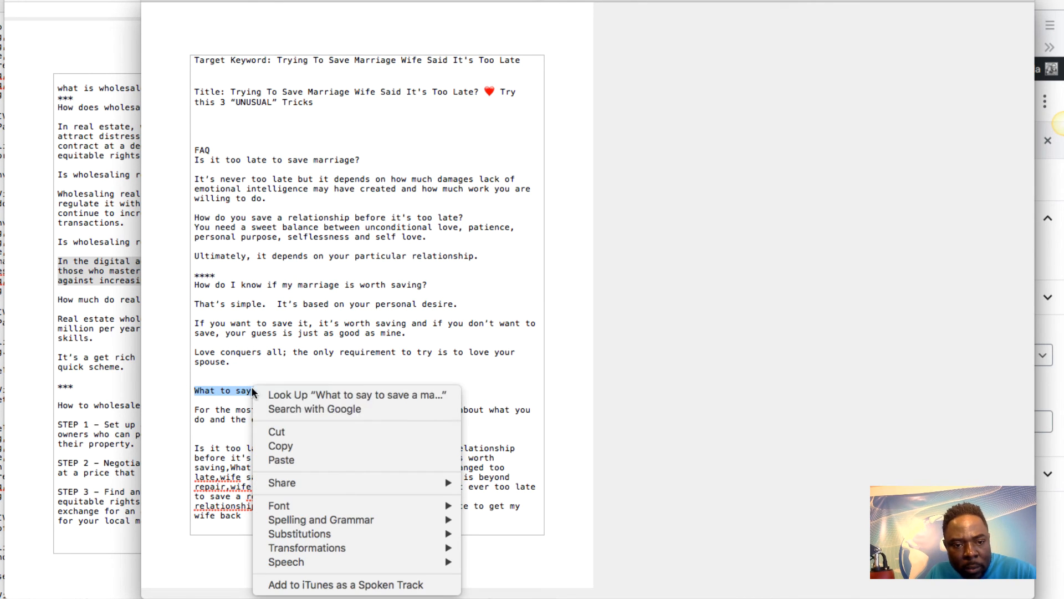
{"action": "left_click", "coordinate": [288, 447]}
{"action": "key", "text": "super+Tab"}
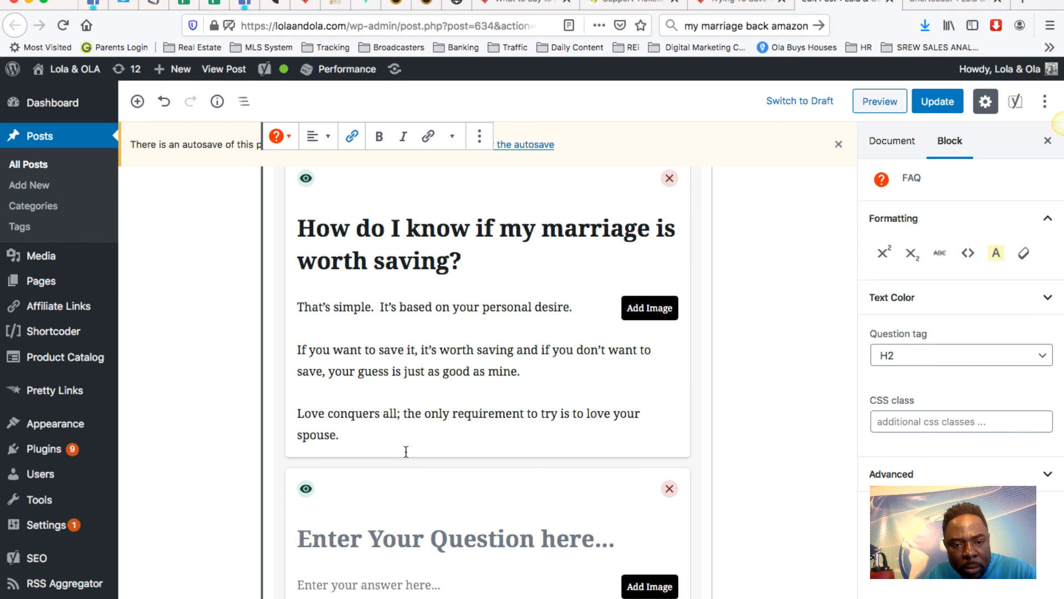
{"action": "left_click", "coordinate": [360, 534]}
{"action": "key", "text": "super+v"}
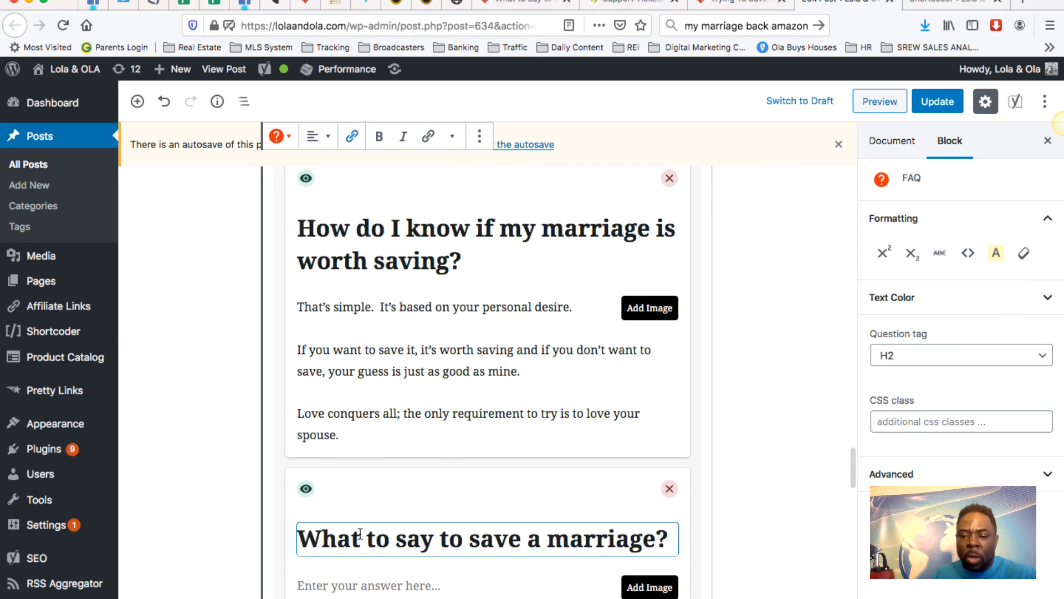
Copy the document text from "For the most part" through "the energy you create." into the fourth FAQ entry's answer.
{"action": "scroll", "coordinate": [360, 532], "scroll_direction": "down", "scroll_amount": 5}
{"action": "key", "text": "super+Tab"}
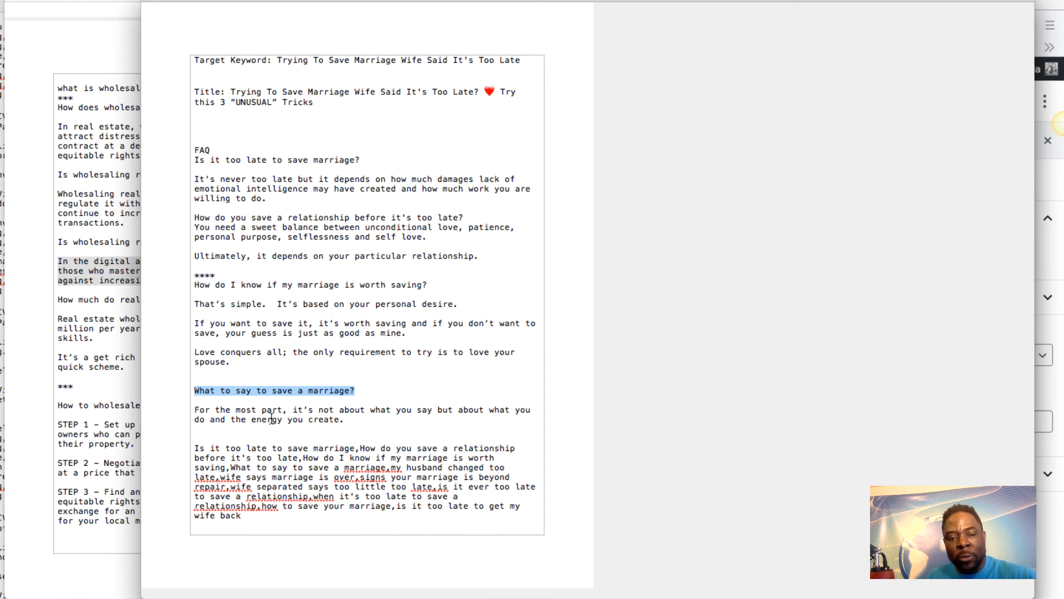
{"action": "left_click_drag", "start_coordinate": [197, 410], "coordinate": [358, 422]}
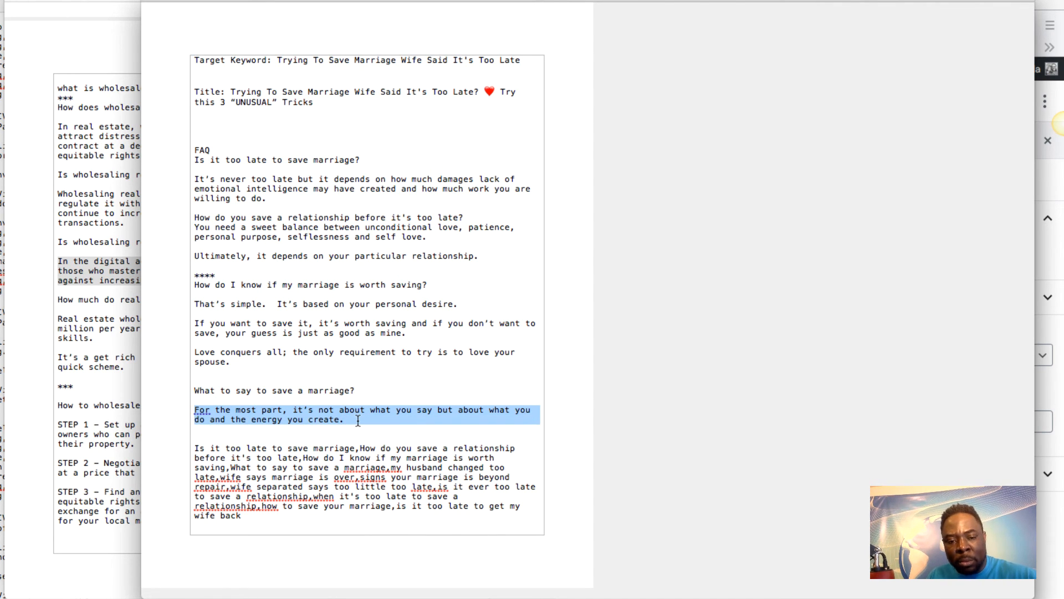
{"action": "right_click", "coordinate": [316, 415]}
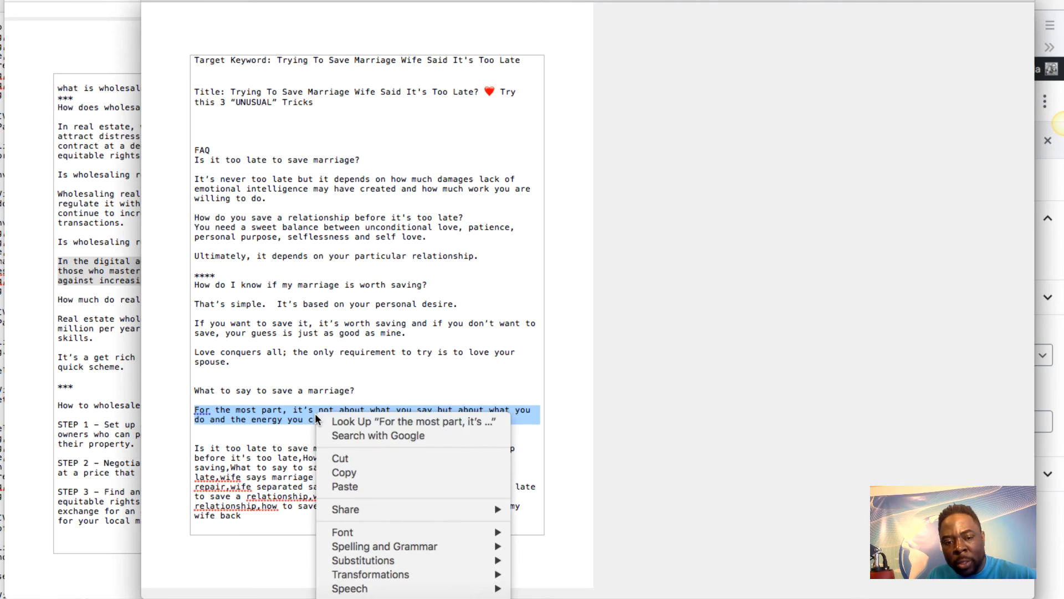
{"action": "left_click", "coordinate": [344, 473]}
{"action": "key", "text": "super+Tab"}
{"action": "left_click", "coordinate": [378, 392]}
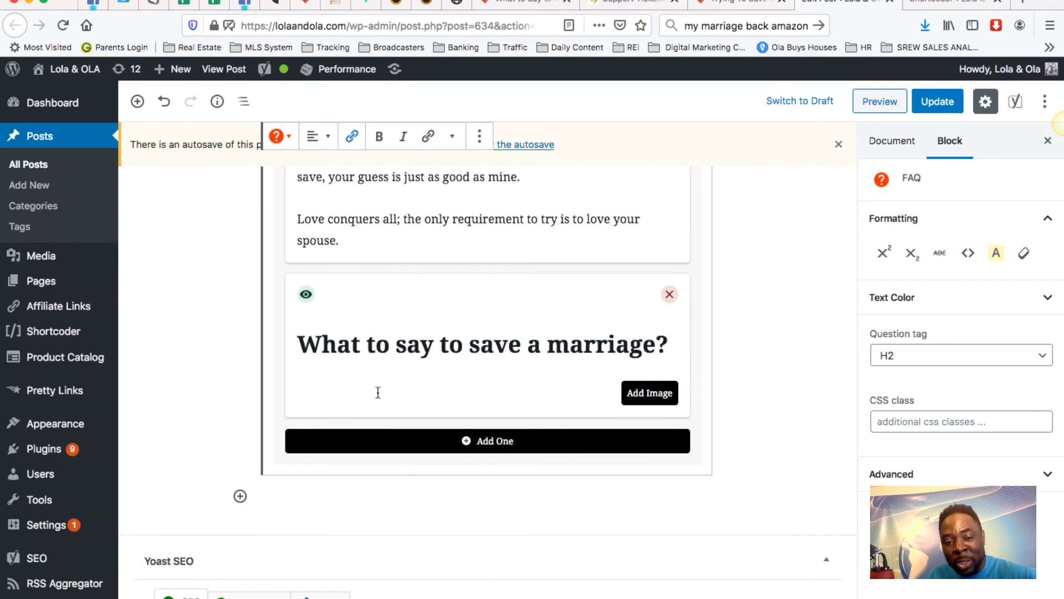
{"action": "key", "text": "super+v"}
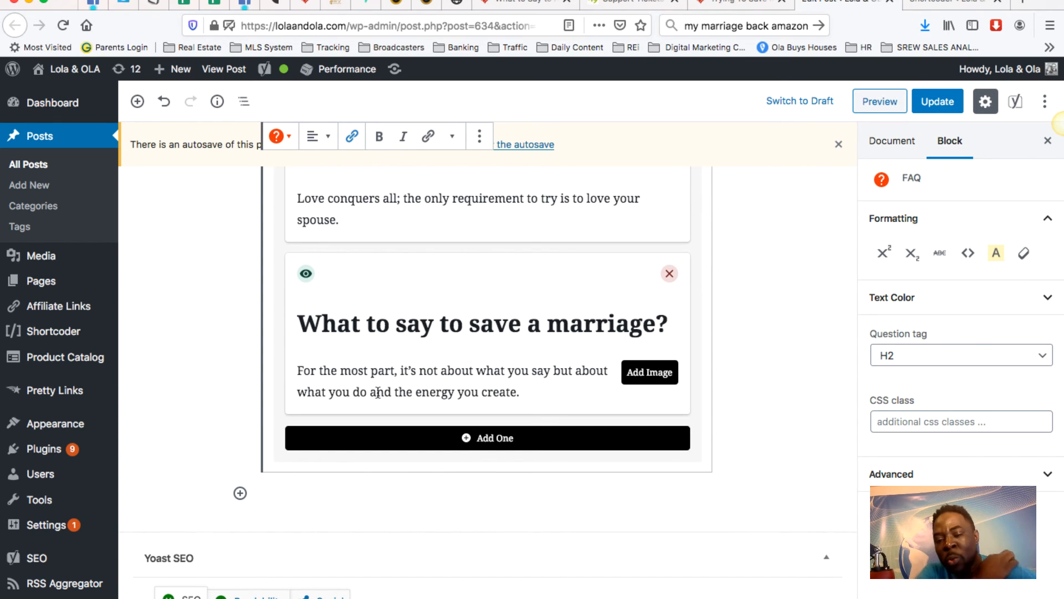
Review the filled FAQ block and the post's Yoast SEO and readability analysis results.
{"action": "scroll", "coordinate": [467, 449], "scroll_direction": "up", "scroll_amount": 13}
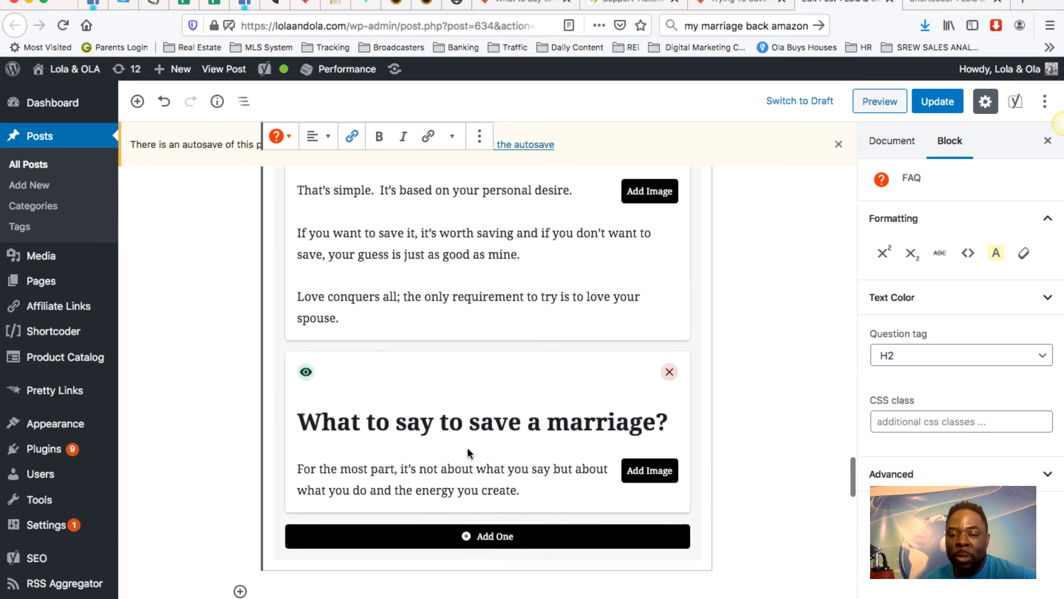
{"action": "scroll", "coordinate": [468, 449], "scroll_direction": "up", "scroll_amount": 5}
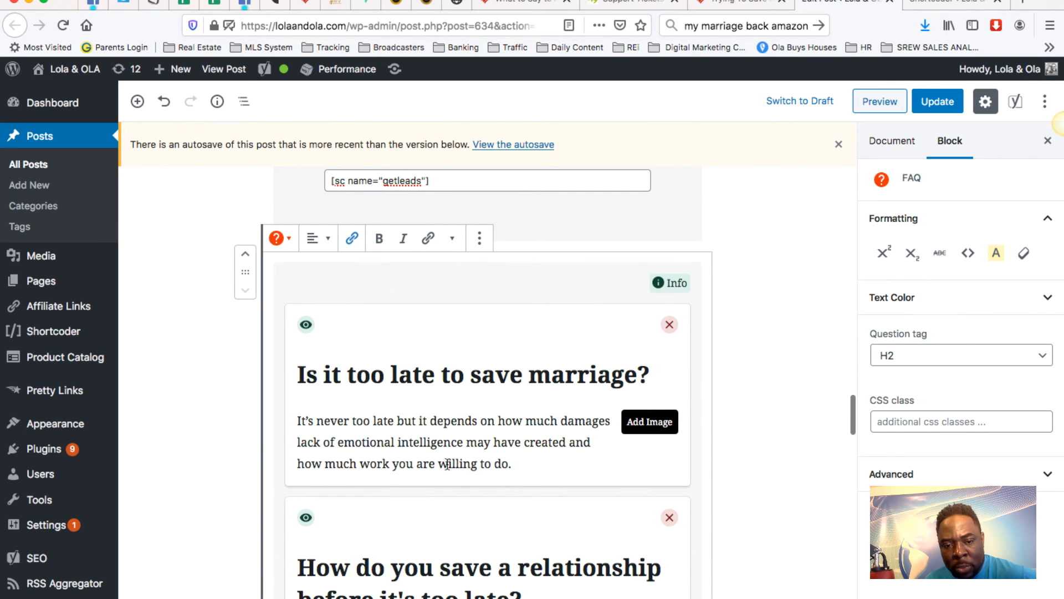
{"action": "scroll", "coordinate": [466, 457], "scroll_direction": "up", "scroll_amount": 5}
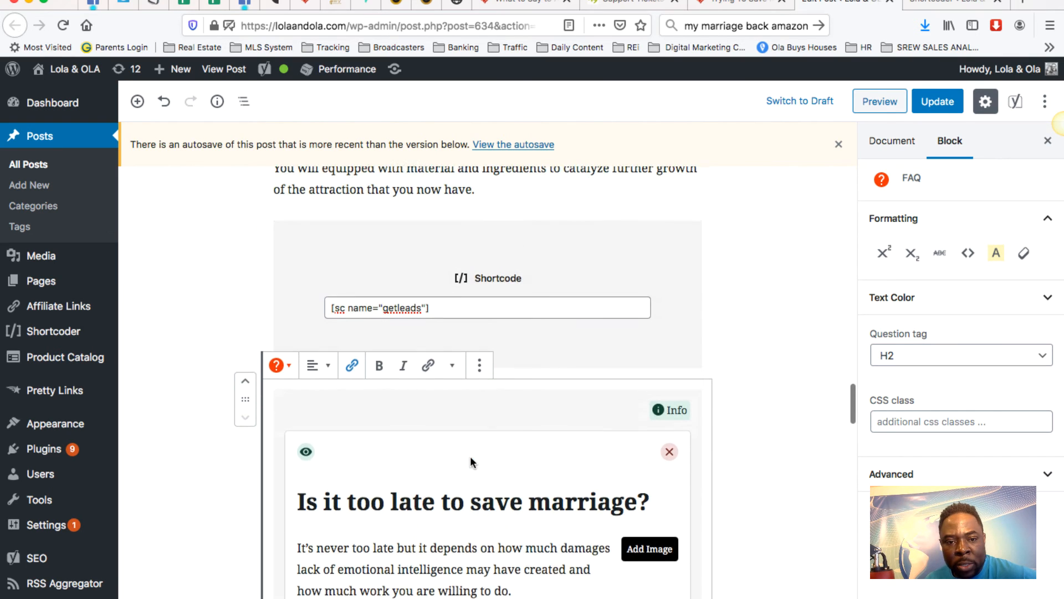
{"action": "left_click", "coordinate": [192, 464]}
{"action": "scroll", "coordinate": [208, 495], "scroll_direction": "down", "scroll_amount": 15}
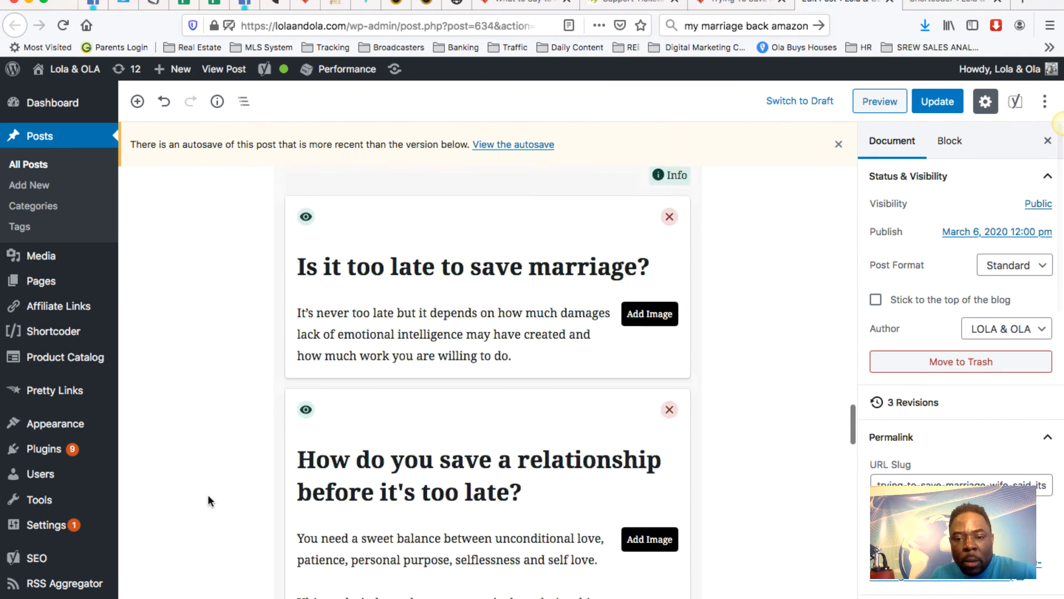
{"action": "scroll", "coordinate": [208, 495], "scroll_direction": "up", "scroll_amount": 3}
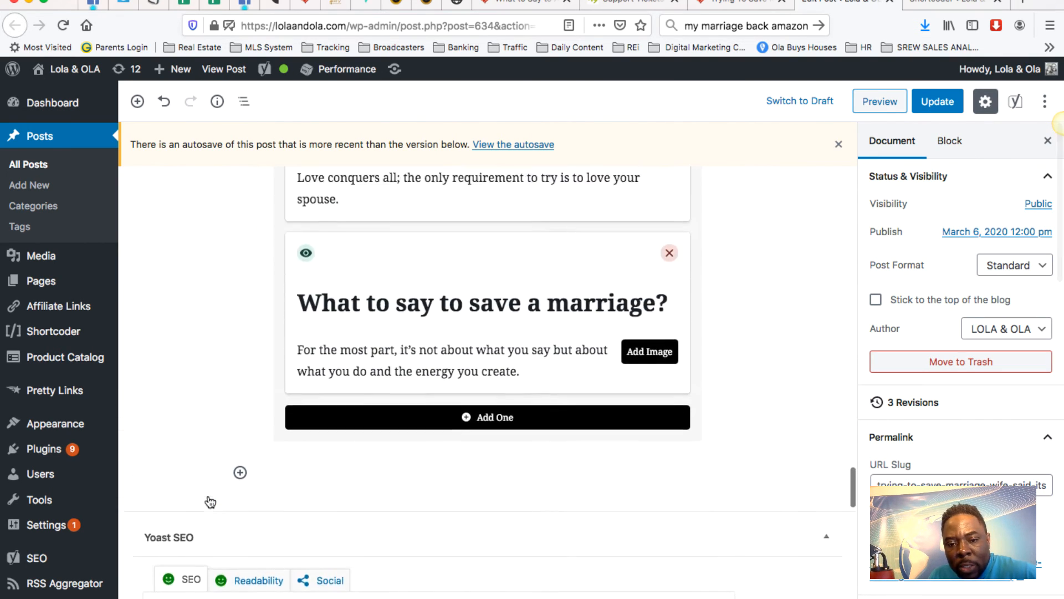
{"action": "scroll", "coordinate": [208, 499], "scroll_direction": "down", "scroll_amount": 10}
{"action": "scroll", "coordinate": [209, 501], "scroll_direction": "down", "scroll_amount": 7}
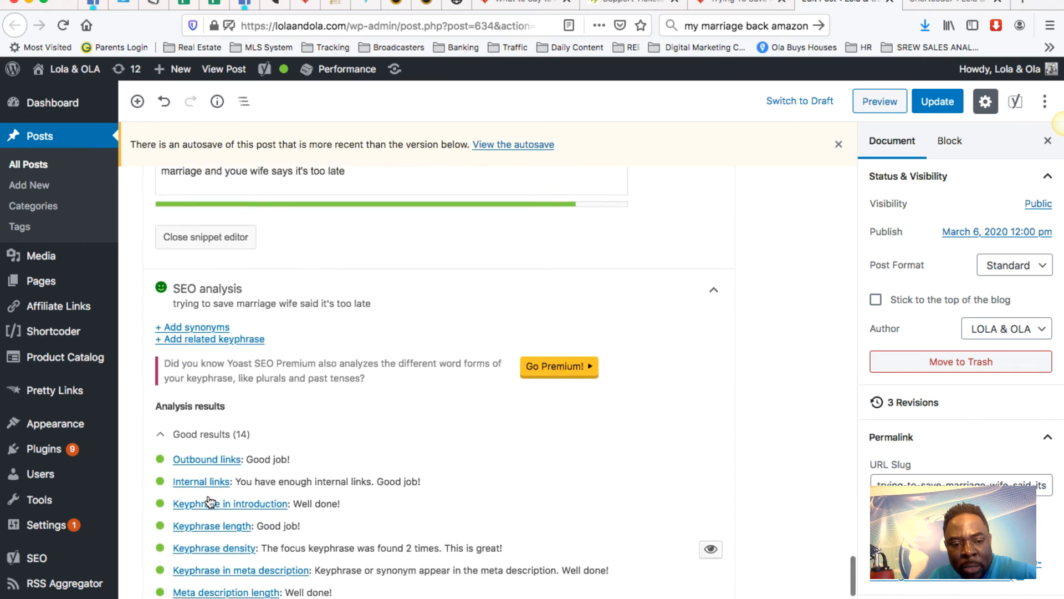
{"action": "scroll", "coordinate": [210, 501], "scroll_direction": "up", "scroll_amount": 9}
{"action": "scroll", "coordinate": [210, 501], "scroll_direction": "up", "scroll_amount": 4}
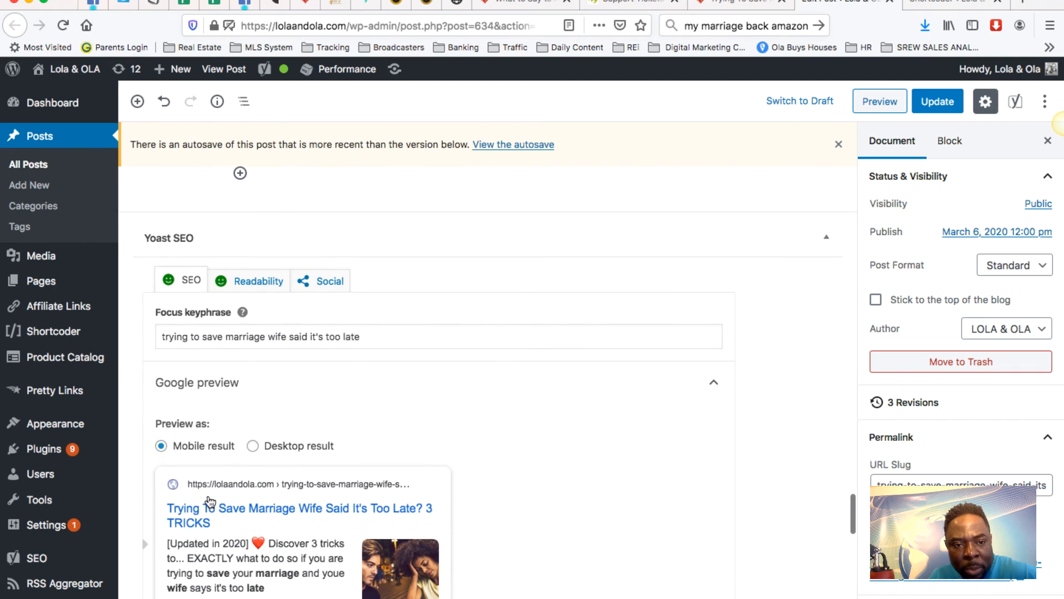
{"action": "left_click", "coordinate": [254, 280]}
{"action": "scroll", "coordinate": [282, 421], "scroll_direction": "down", "scroll_amount": 1}
{"action": "scroll", "coordinate": [282, 421], "scroll_direction": "up", "scroll_amount": 4}
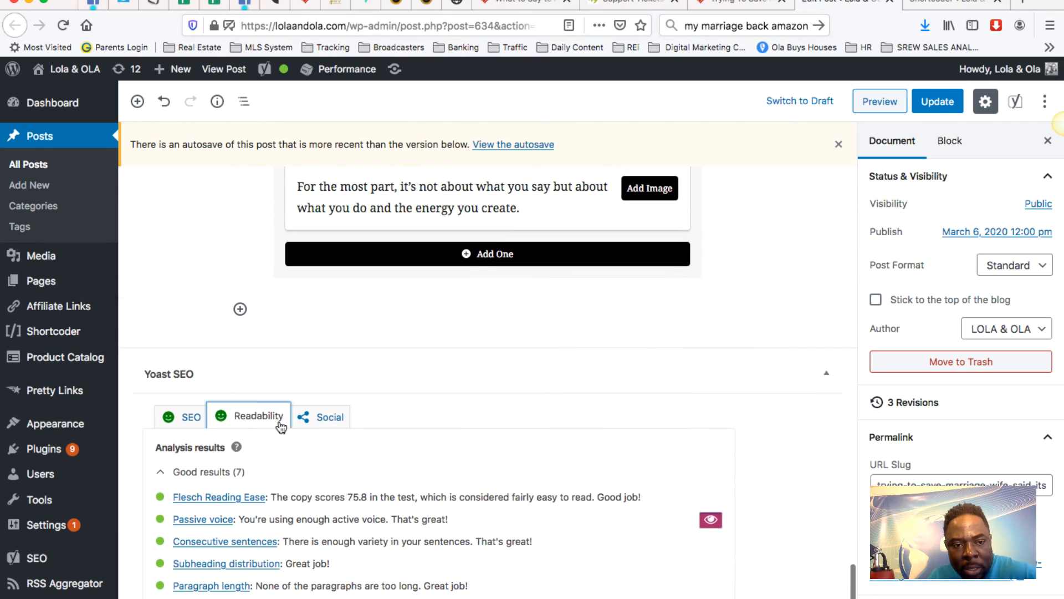
Copy the document's comma-separated keyword list, from "Is it too late to save marriage" through "is it too late to get my wife back", into the post's tags.
{"action": "scroll", "coordinate": [220, 428], "scroll_direction": "up", "scroll_amount": 8}
{"action": "scroll", "coordinate": [219, 428], "scroll_direction": "up", "scroll_amount": 15}
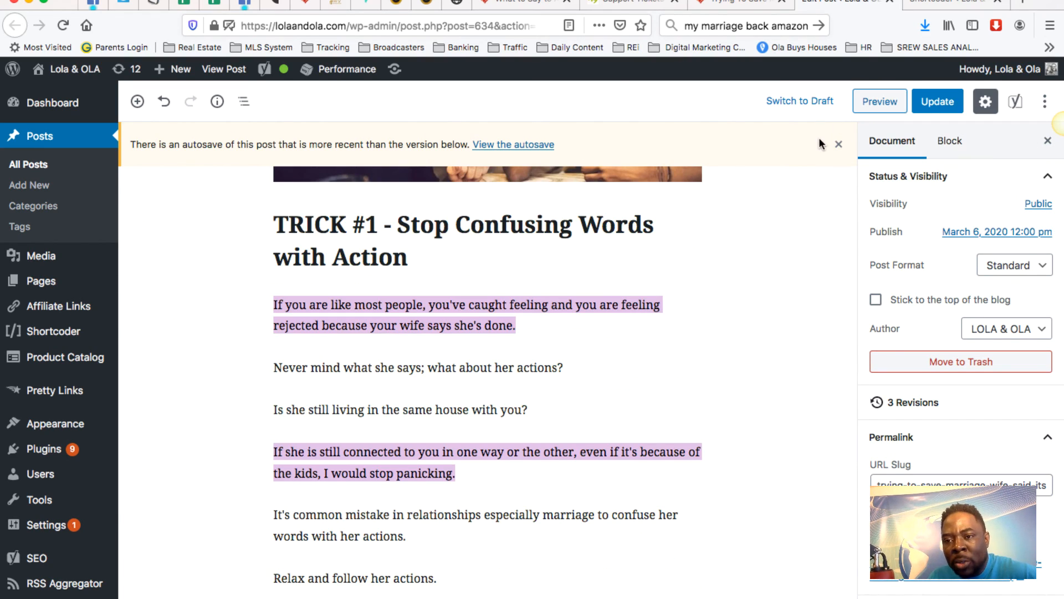
{"action": "scroll", "coordinate": [803, 244], "scroll_direction": "down", "scroll_amount": 10}
{"action": "scroll", "coordinate": [803, 246], "scroll_direction": "down", "scroll_amount": 2}
{"action": "scroll", "coordinate": [834, 437], "scroll_direction": "down", "scroll_amount": 5}
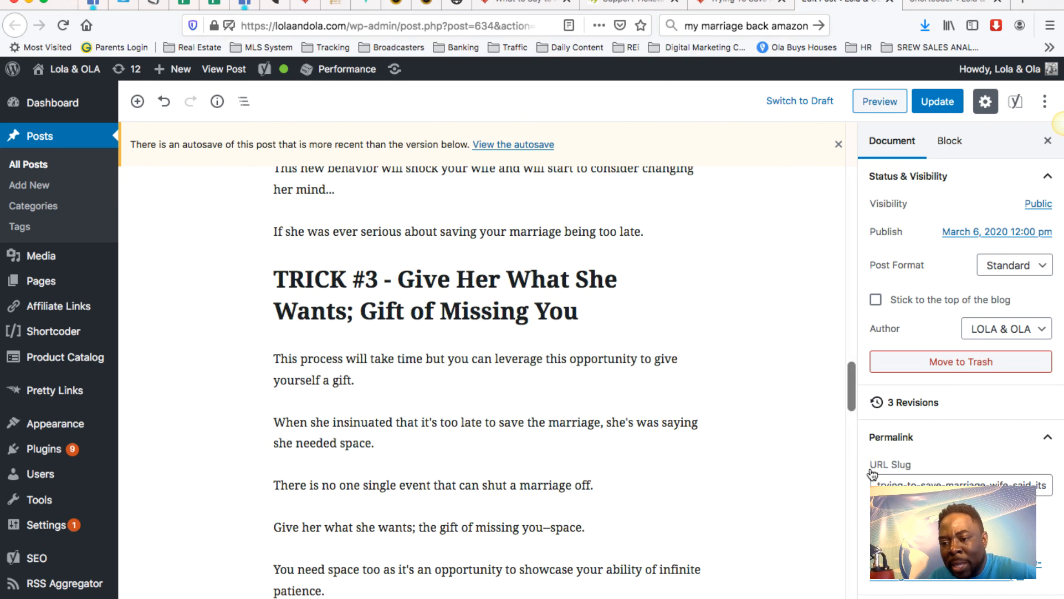
{"action": "scroll", "coordinate": [873, 474], "scroll_direction": "down", "scroll_amount": 5}
{"action": "scroll", "coordinate": [1063, 124], "scroll_direction": "down", "scroll_amount": 1}
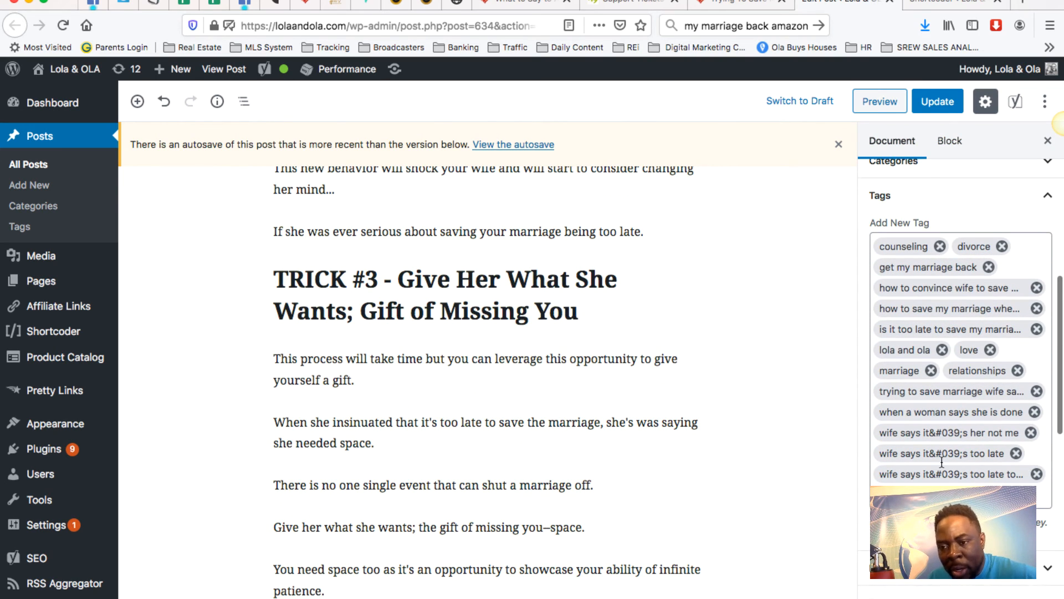
{"action": "key", "text": "super+Tab"}
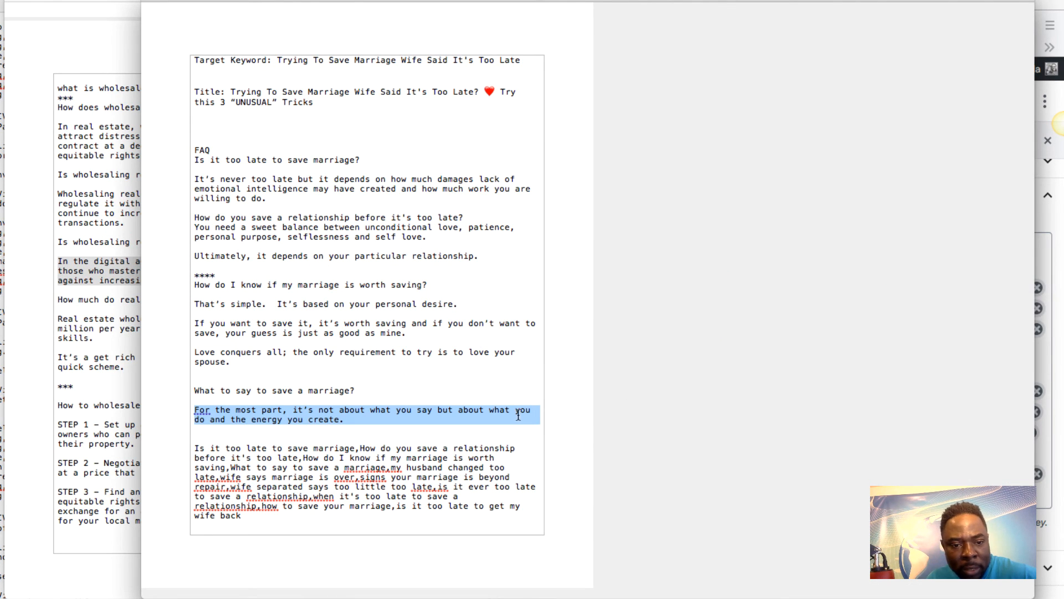
{"action": "left_click_drag", "start_coordinate": [196, 447], "coordinate": [284, 511]}
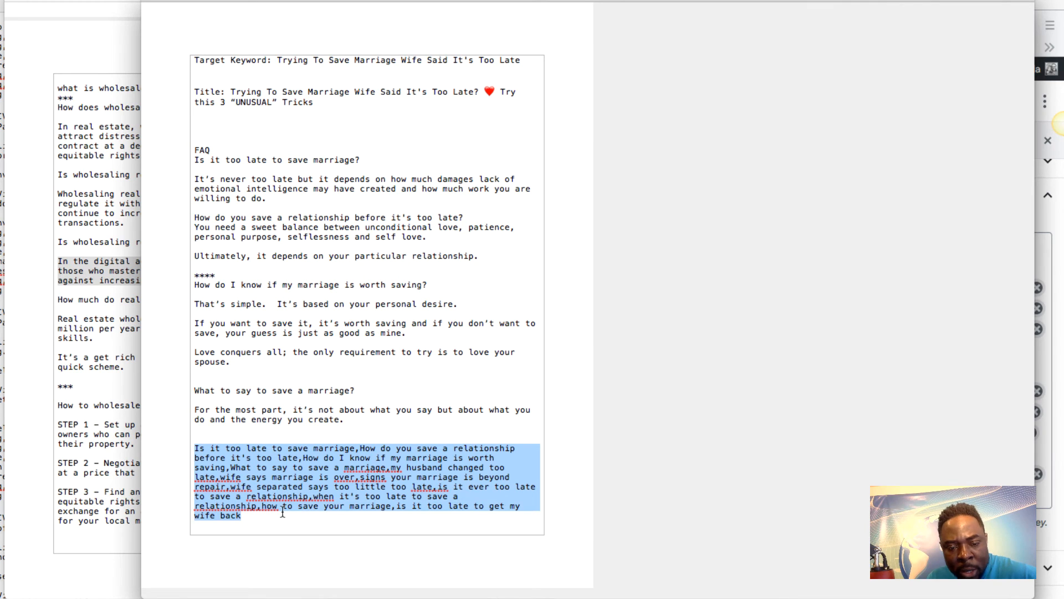
{"action": "right_click", "coordinate": [244, 478]}
{"action": "left_click", "coordinate": [287, 478]}
{"action": "key", "text": "super+Tab"}
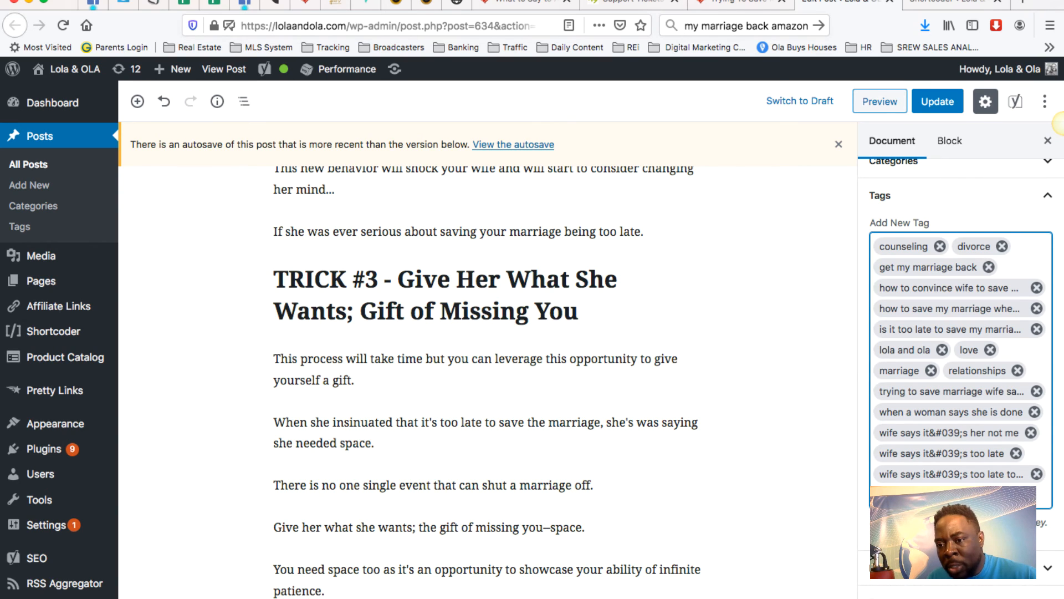
{"action": "key", "text": "super+v"}
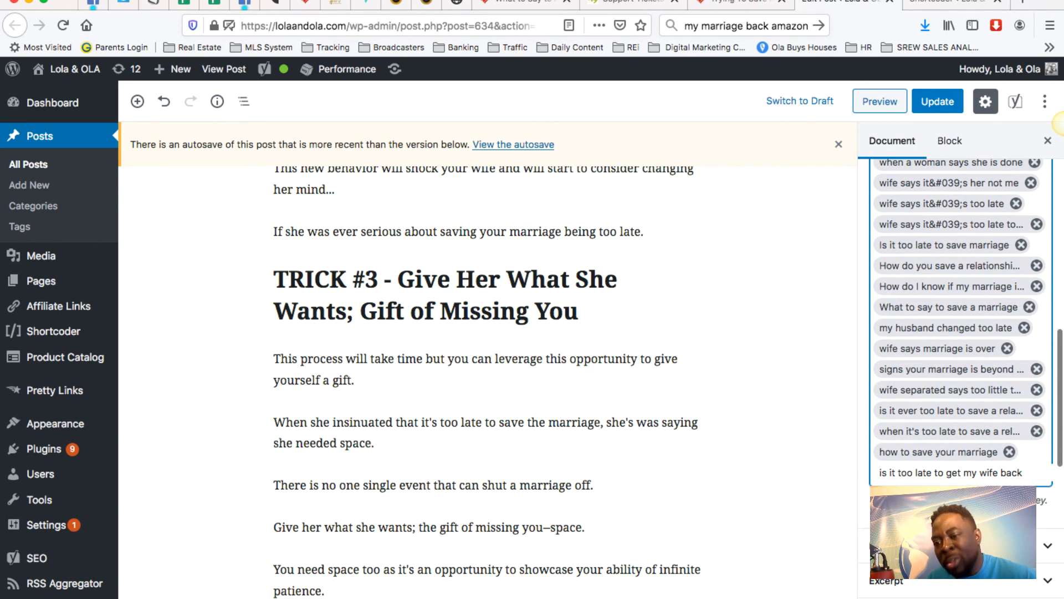
Update the post and reload its live page on lolaandola.com.
{"action": "scroll", "coordinate": [961, 305], "scroll_direction": "up", "scroll_amount": 10}
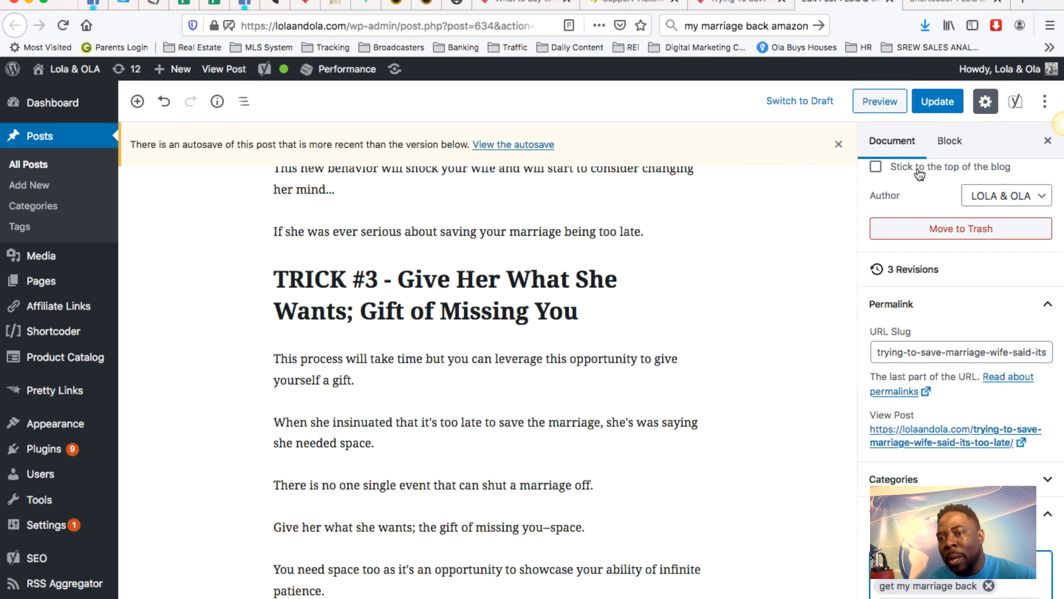
{"action": "left_click", "coordinate": [933, 107]}
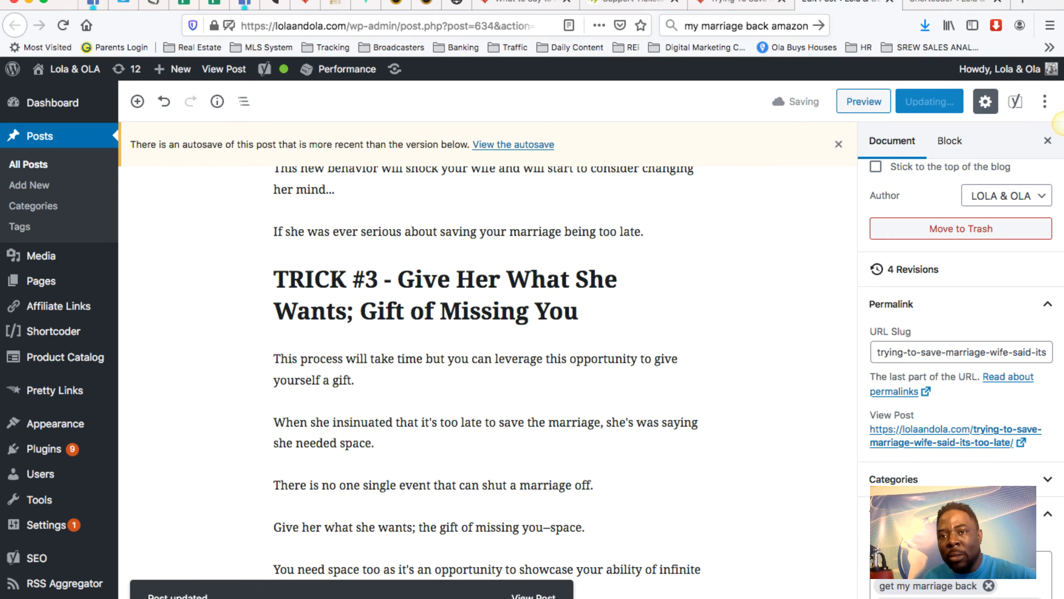
{"action": "left_click", "coordinate": [732, 3]}
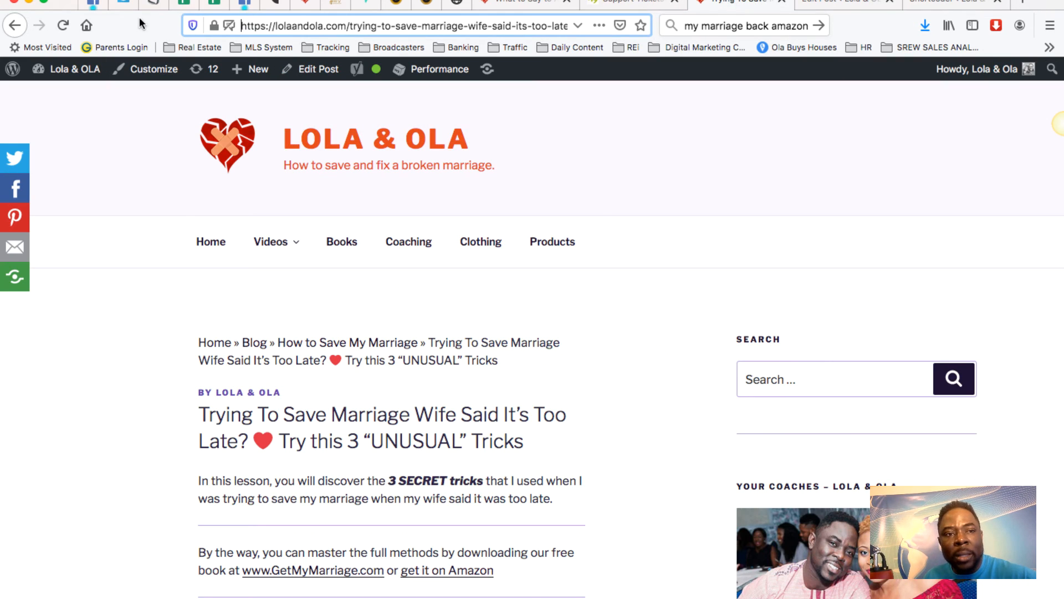
{"action": "left_click", "coordinate": [63, 26]}
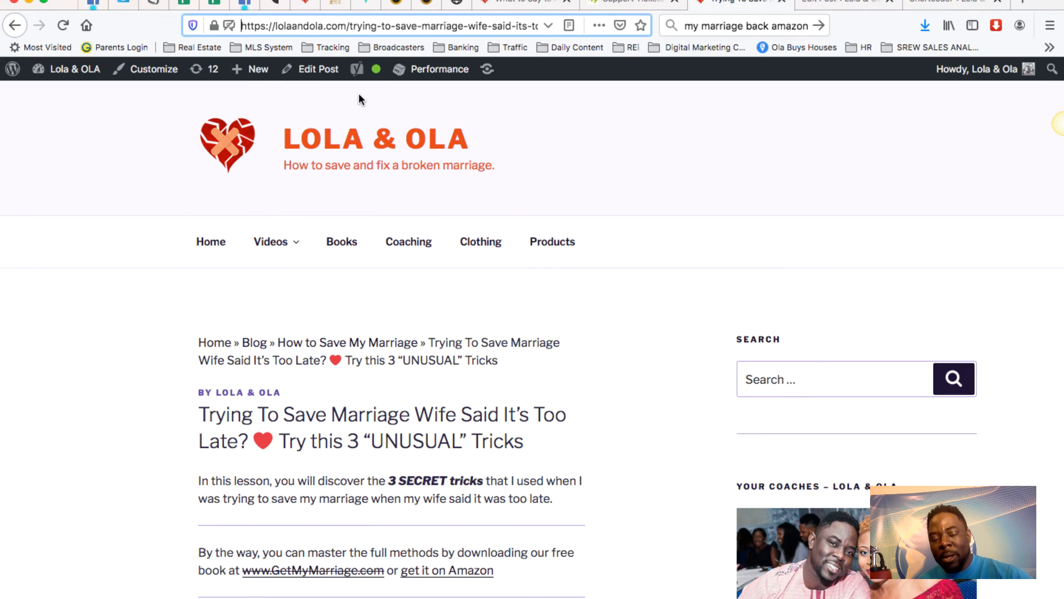
Review the live post from its introduction and video through the three tricks to the book download offer.
{"action": "scroll", "coordinate": [428, 211], "scroll_direction": "down", "scroll_amount": 6}
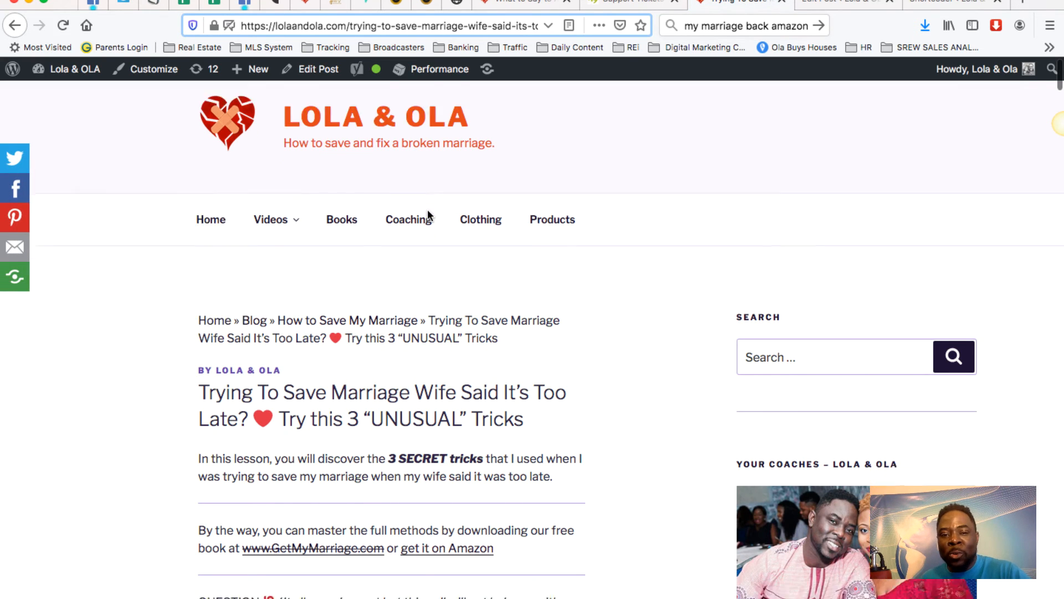
{"action": "scroll", "coordinate": [428, 214], "scroll_direction": "down", "scroll_amount": 4}
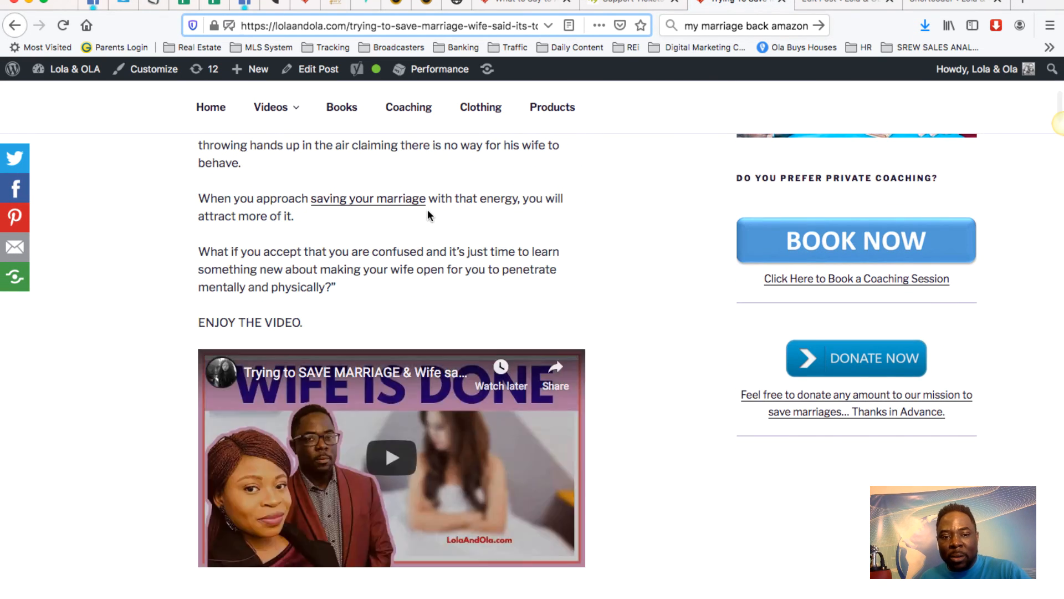
{"action": "scroll", "coordinate": [427, 214], "scroll_direction": "down", "scroll_amount": 1}
{"action": "scroll", "coordinate": [427, 214], "scroll_direction": "down", "scroll_amount": 4}
{"action": "scroll", "coordinate": [427, 214], "scroll_direction": "down", "scroll_amount": 5}
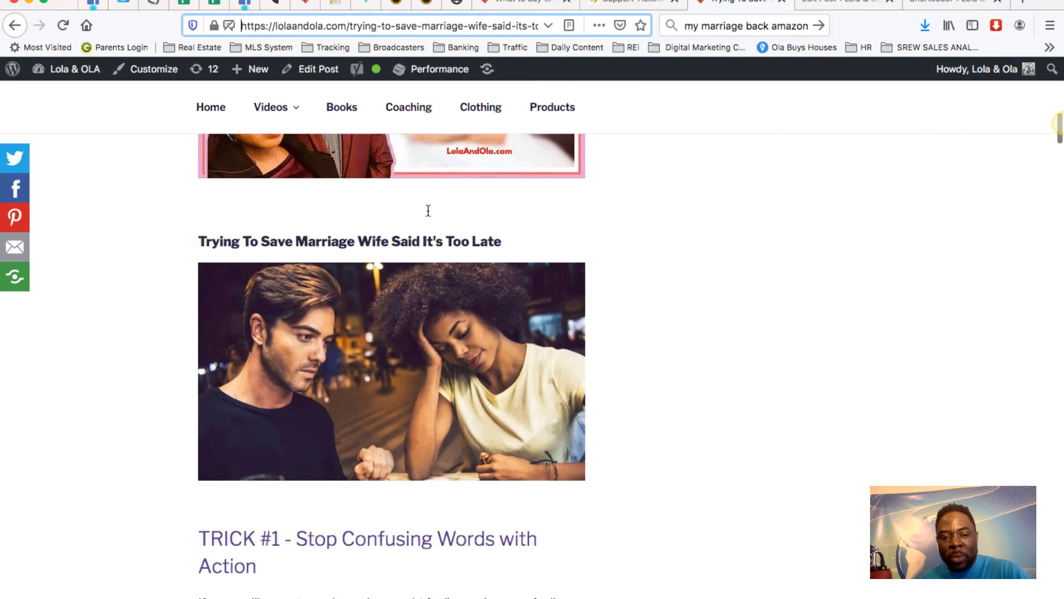
{"action": "scroll", "coordinate": [427, 215], "scroll_direction": "down", "scroll_amount": 17}
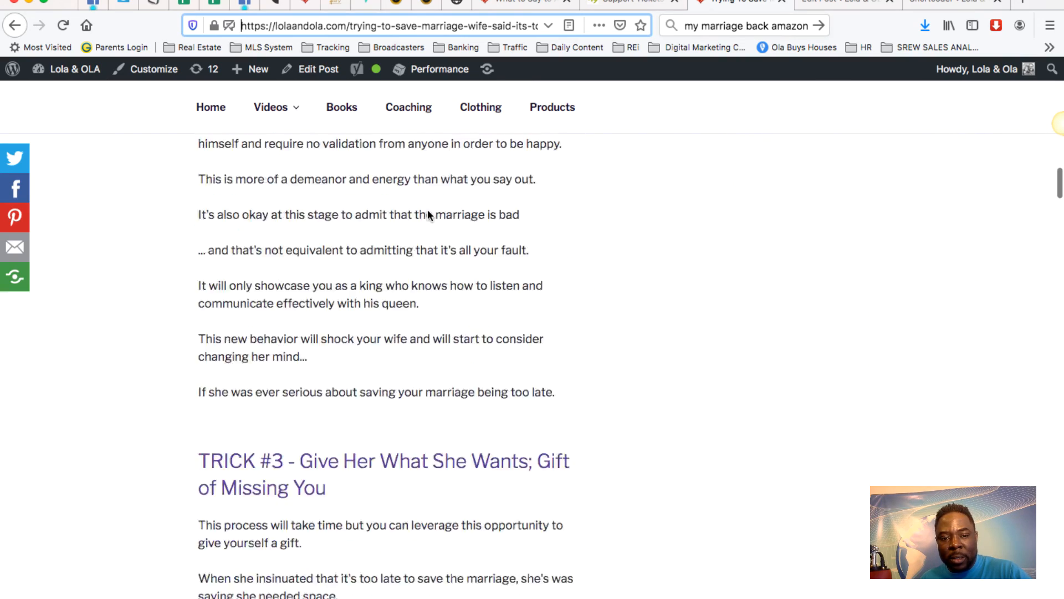
{"action": "scroll", "coordinate": [428, 214], "scroll_direction": "down", "scroll_amount": 7}
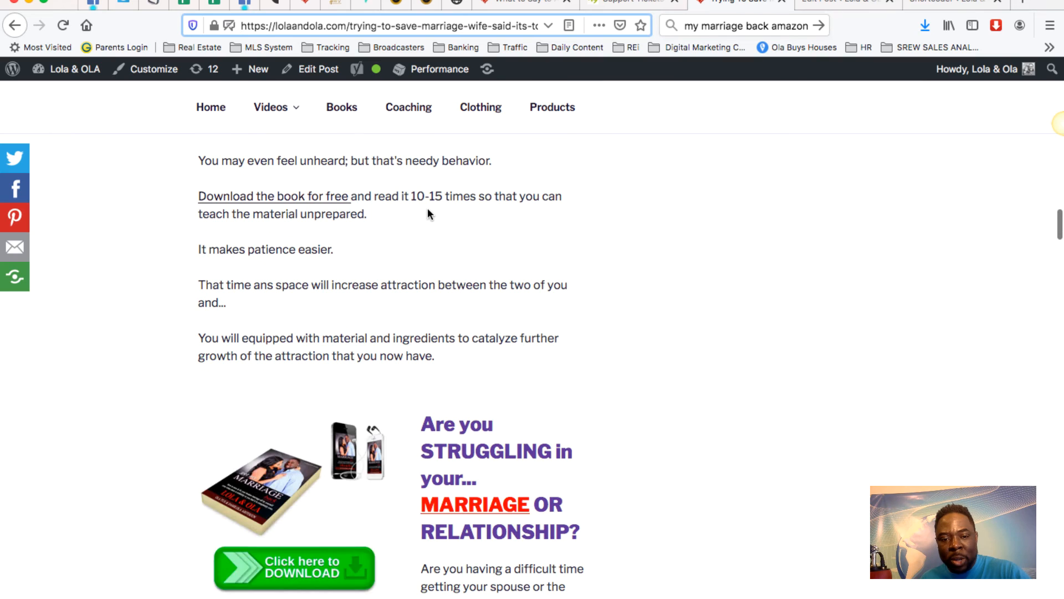
{"action": "scroll", "coordinate": [427, 208], "scroll_direction": "down", "scroll_amount": 2}
{"action": "scroll", "coordinate": [427, 448], "scroll_direction": "down", "scroll_amount": 2}
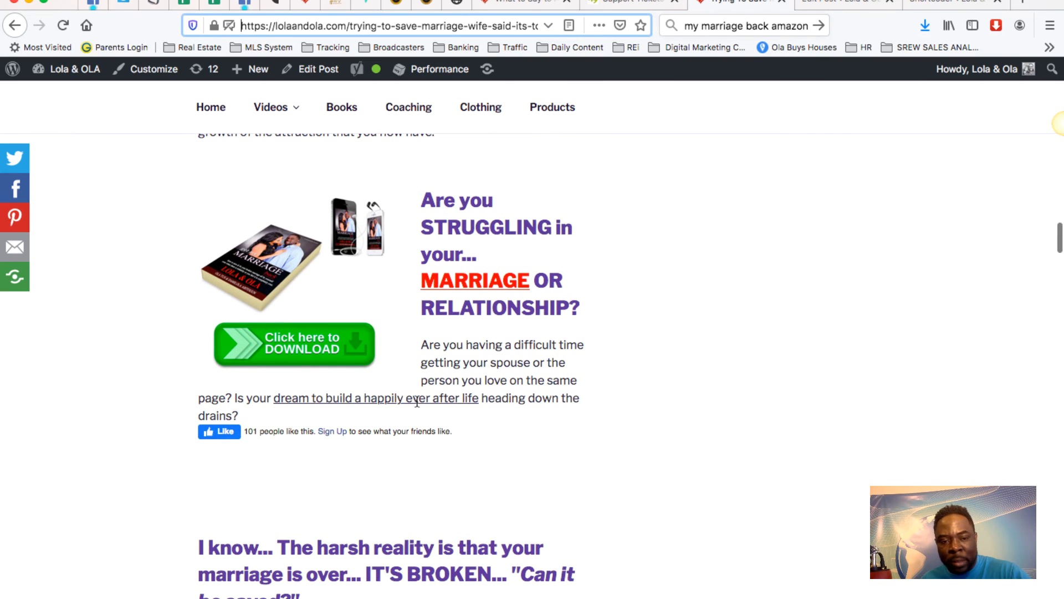
{"action": "scroll", "coordinate": [345, 379], "scroll_direction": "down", "scroll_amount": 5}
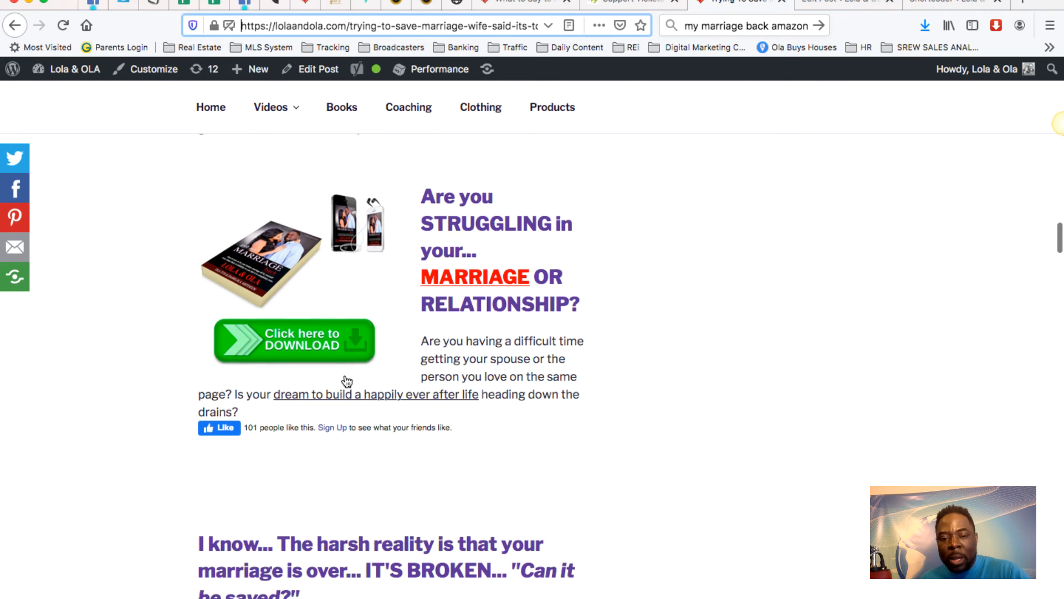
Examine the rest of the inserted lead content, the FAQ block and the tags at the end of the live post.
{"action": "scroll", "coordinate": [345, 377], "scroll_direction": "down", "scroll_amount": 10}
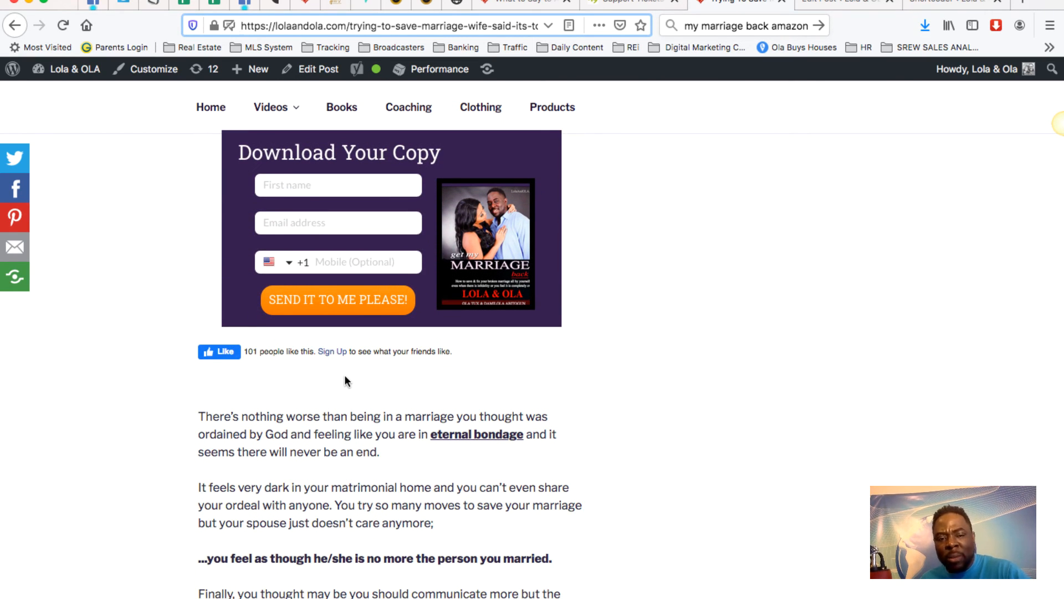
{"action": "scroll", "coordinate": [345, 380], "scroll_direction": "down", "scroll_amount": 12}
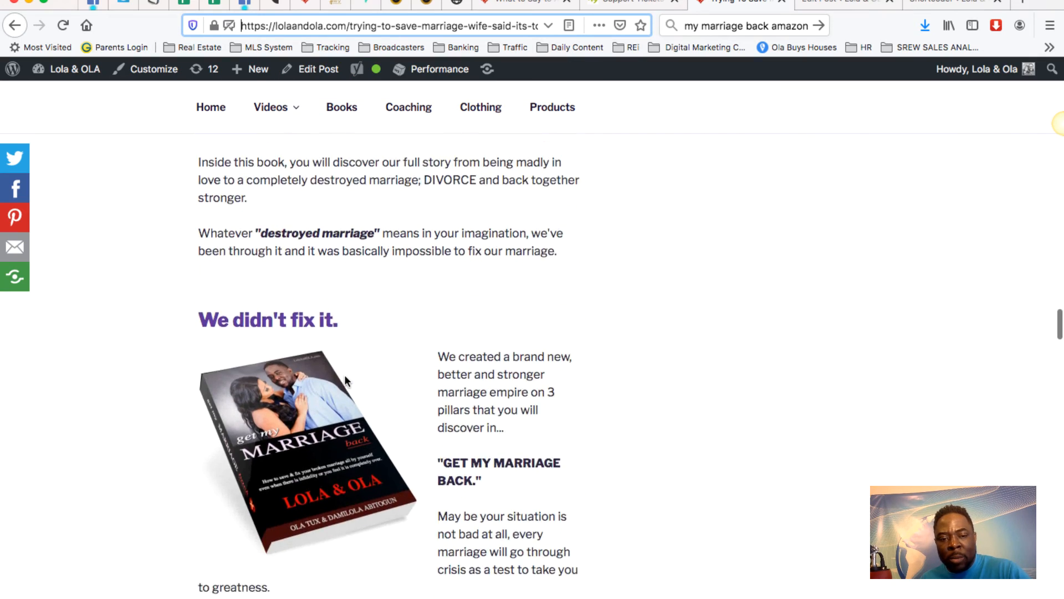
{"action": "scroll", "coordinate": [344, 374], "scroll_direction": "down", "scroll_amount": 14}
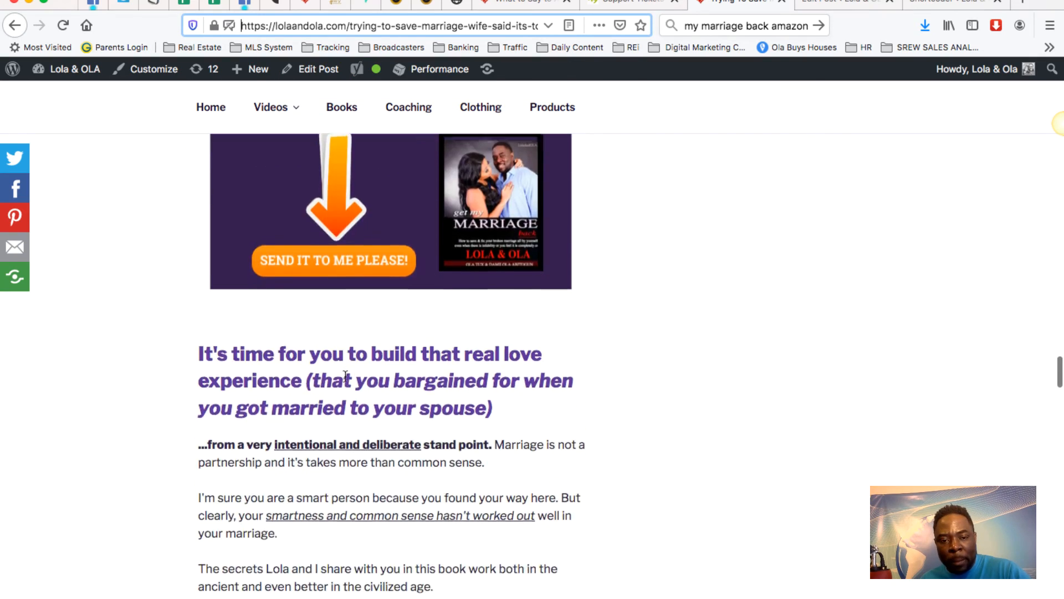
{"action": "scroll", "coordinate": [345, 376], "scroll_direction": "down", "scroll_amount": 12}
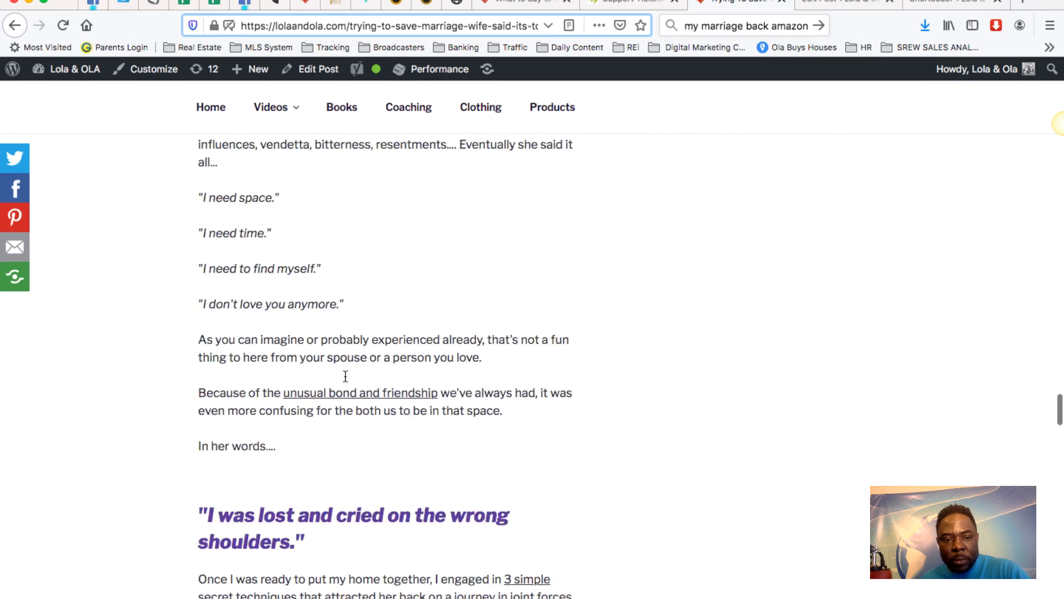
{"action": "scroll", "coordinate": [345, 377], "scroll_direction": "down", "scroll_amount": 14}
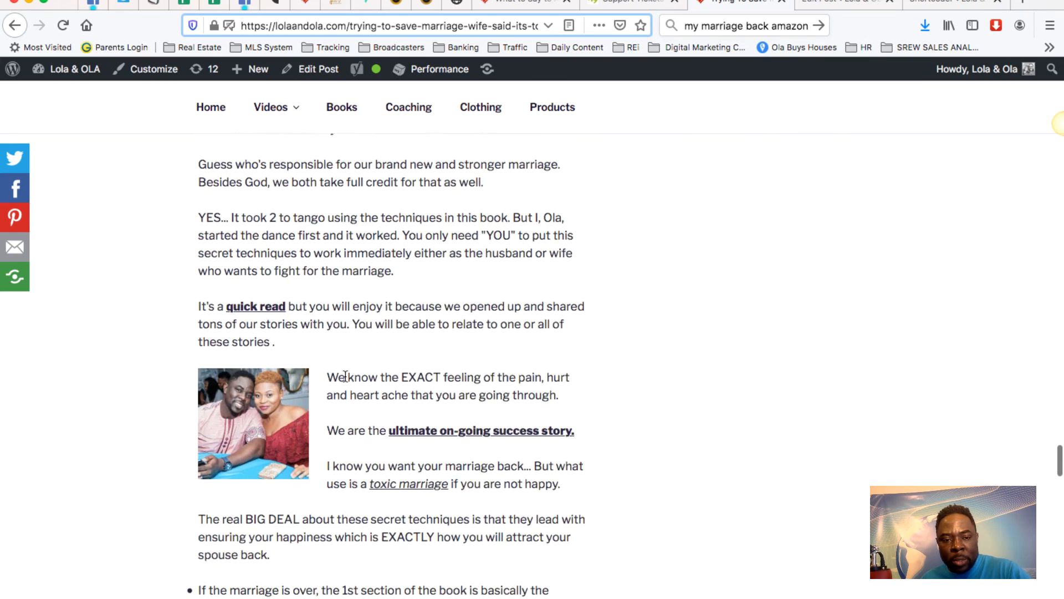
{"action": "scroll", "coordinate": [344, 376], "scroll_direction": "down", "scroll_amount": 18}
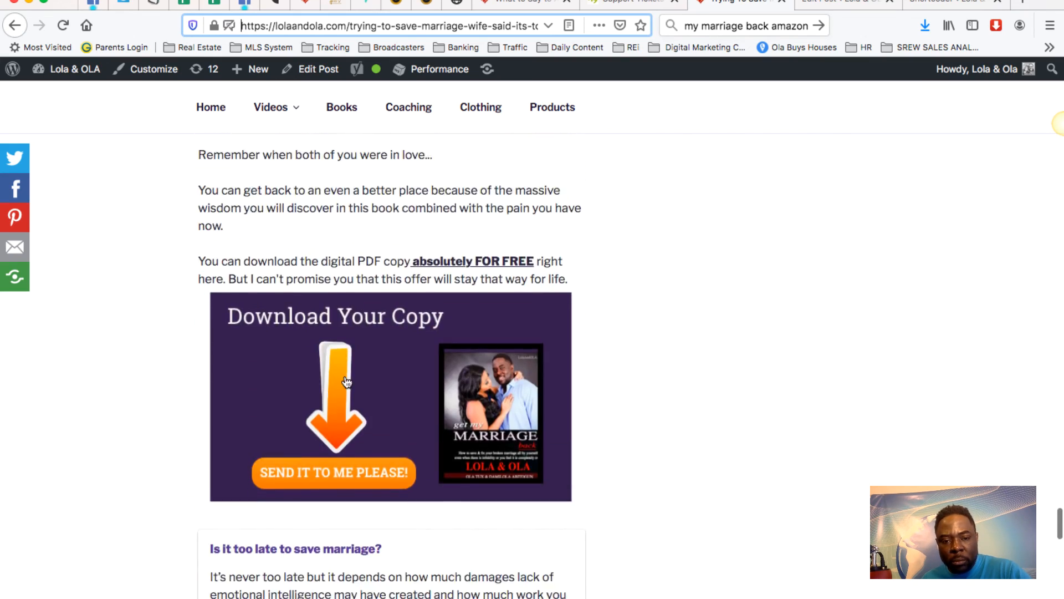
{"action": "scroll", "coordinate": [345, 382], "scroll_direction": "down", "scroll_amount": 6}
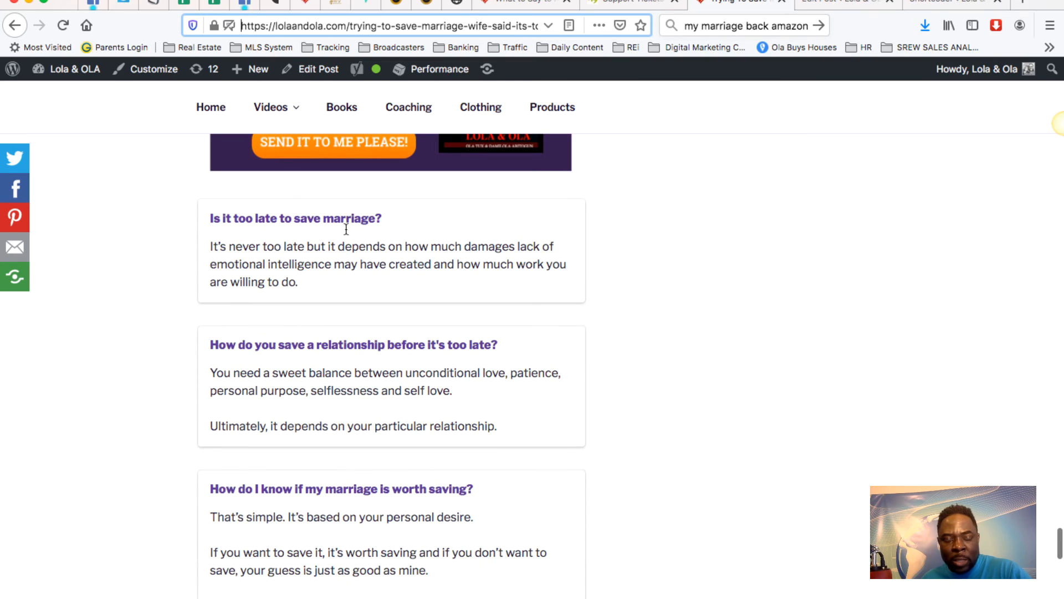
{"action": "scroll", "coordinate": [344, 422], "scroll_direction": "down", "scroll_amount": 15}
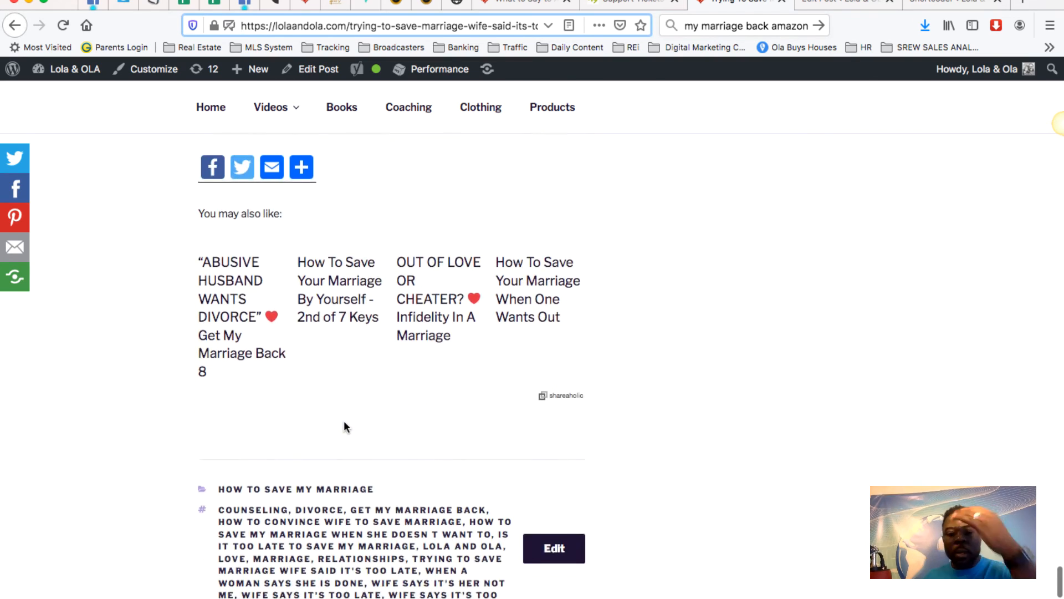
{"action": "scroll", "coordinate": [344, 427], "scroll_direction": "up", "scroll_amount": 20}
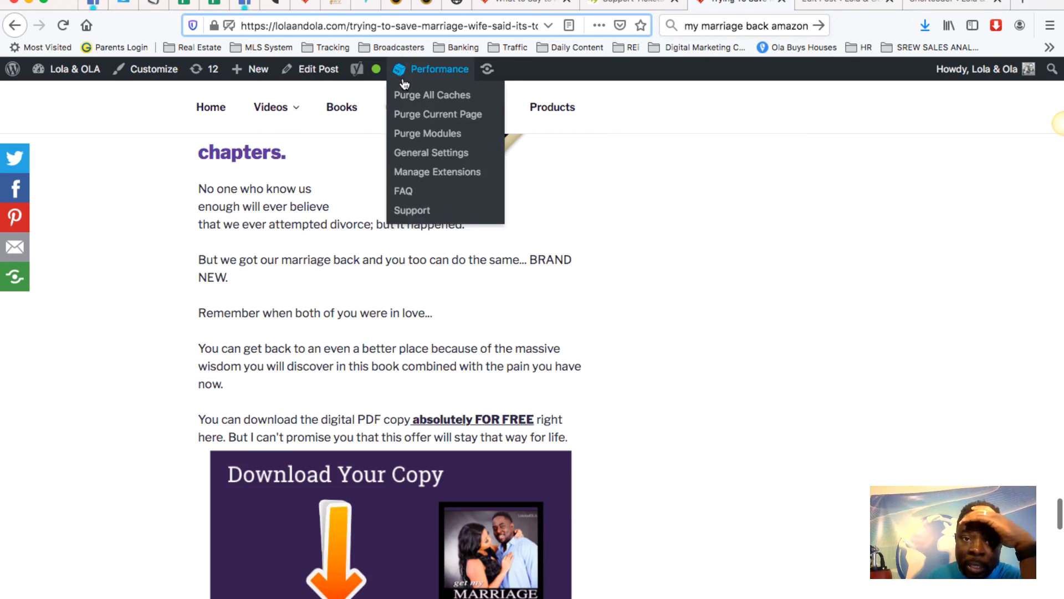
Select the live post's full URL, and close the browser tabs holding the post editor and the Shortcoder list.
{"action": "triple_click", "coordinate": [343, 31]}
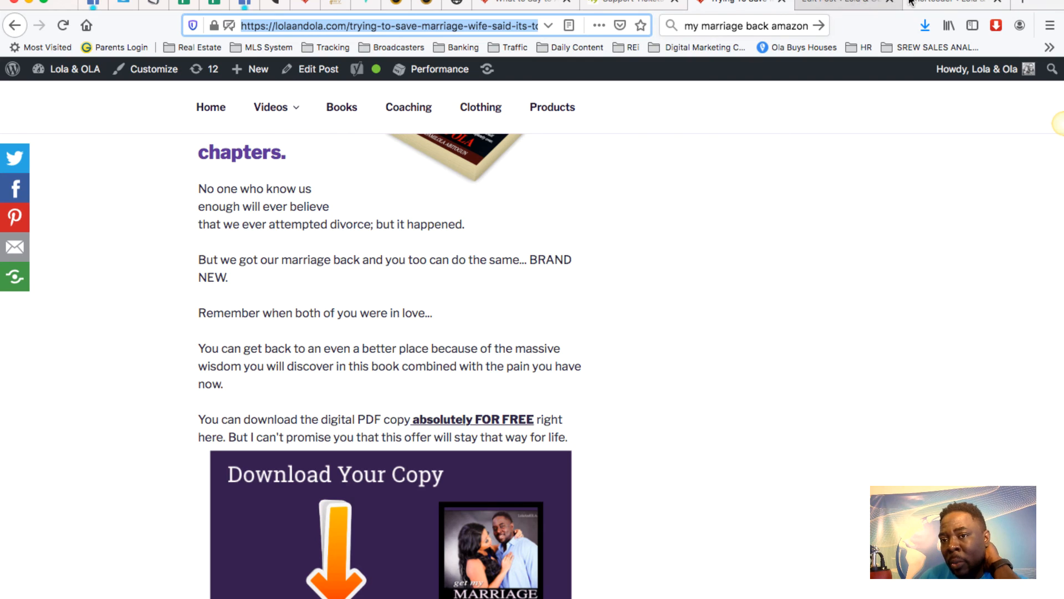
{"action": "left_click", "coordinate": [850, 5]}
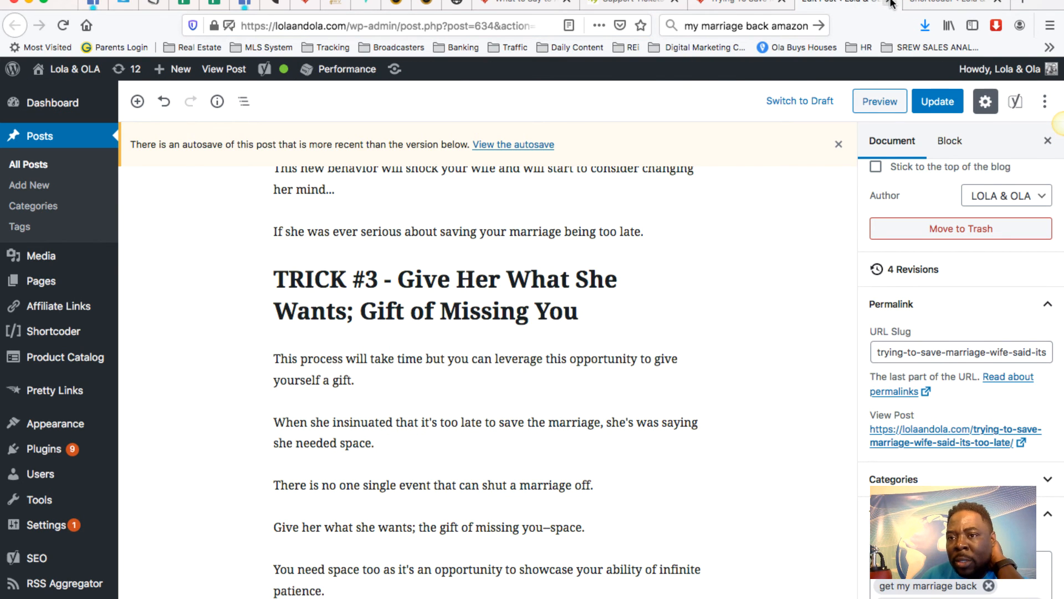
{"action": "left_click", "coordinate": [891, 3]}
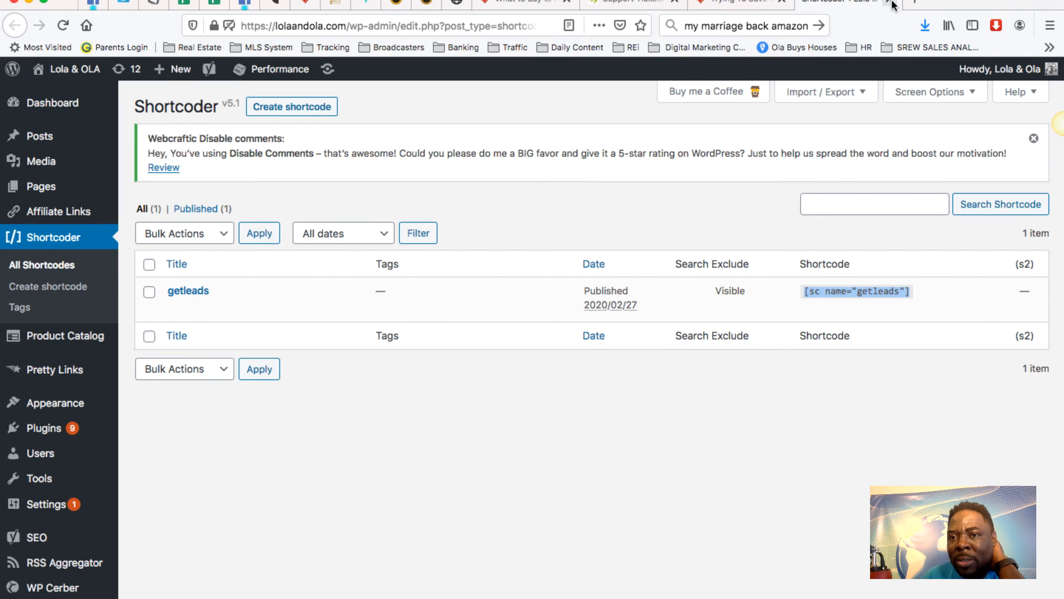
{"action": "left_click", "coordinate": [892, 3]}
Search the web for "google search console" in a new browser tab.
{"action": "left_click", "coordinate": [920, 3]}
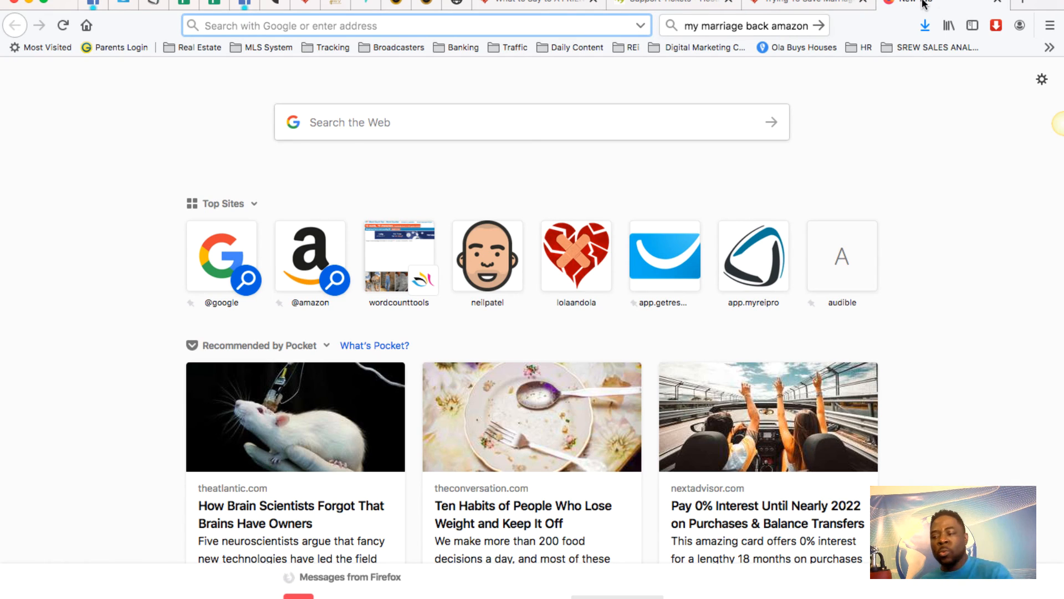
{"action": "type", "text": "google "}
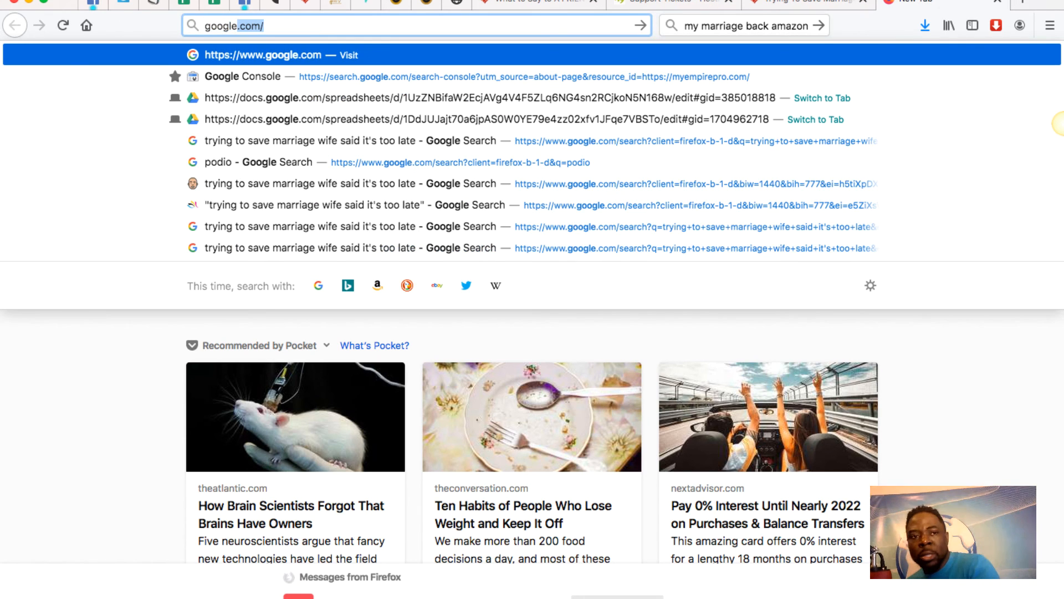
{"action": "type", "text": "c"}
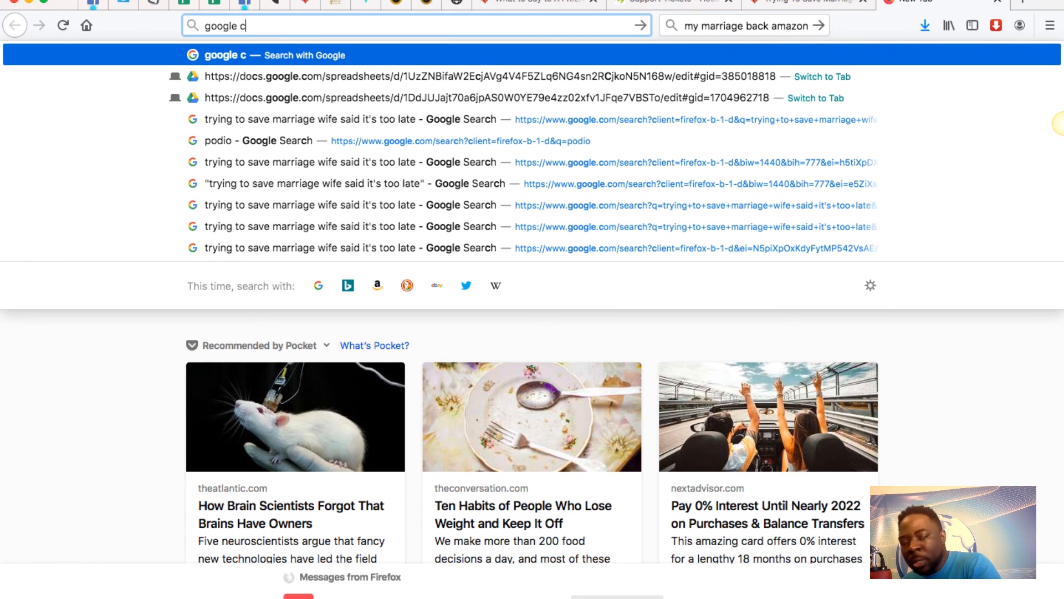
{"action": "key", "text": "BackSpace"}
{"action": "type", "text": "search"}
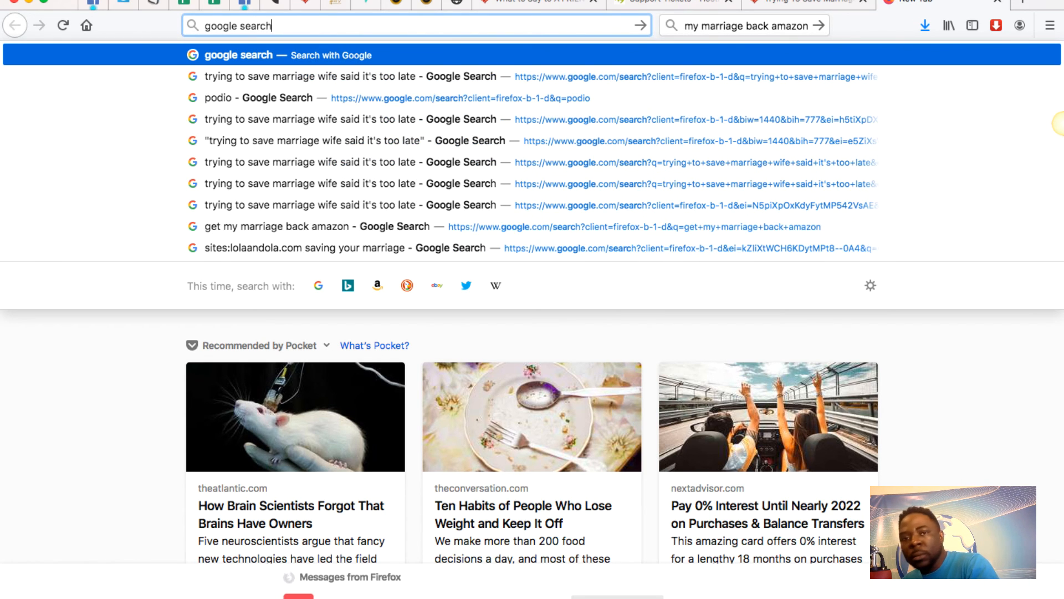
{"action": "type", "text": " console"}
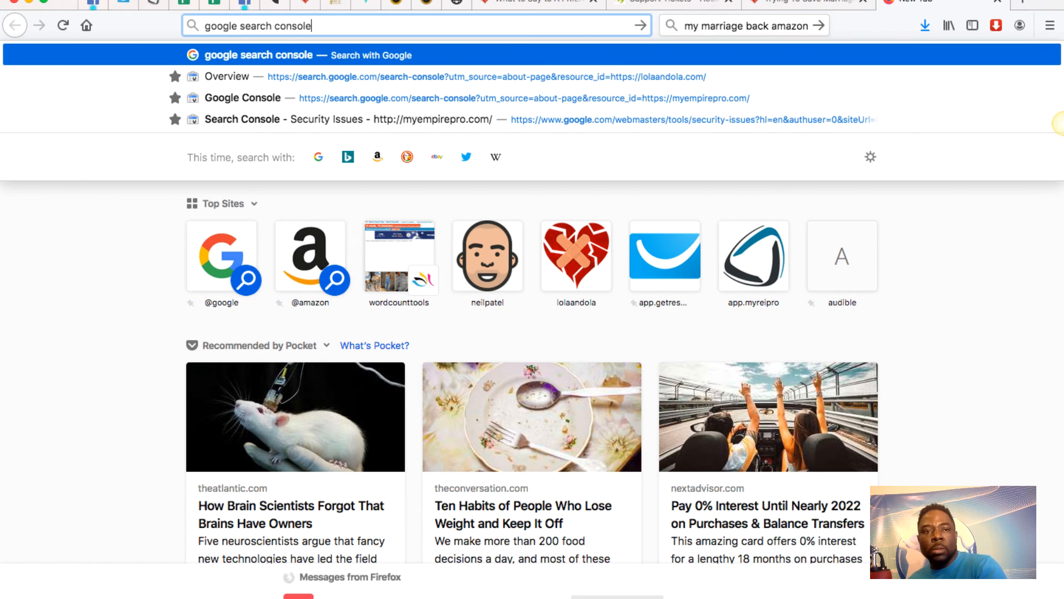
{"action": "key", "text": "Return"}
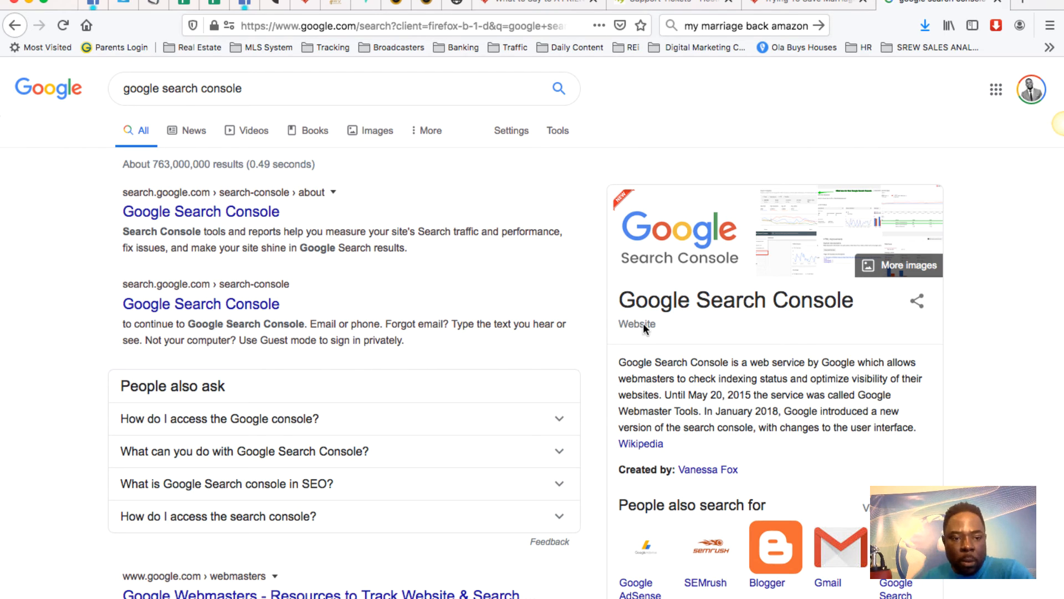
{"action": "left_click", "coordinate": [263, 303]}
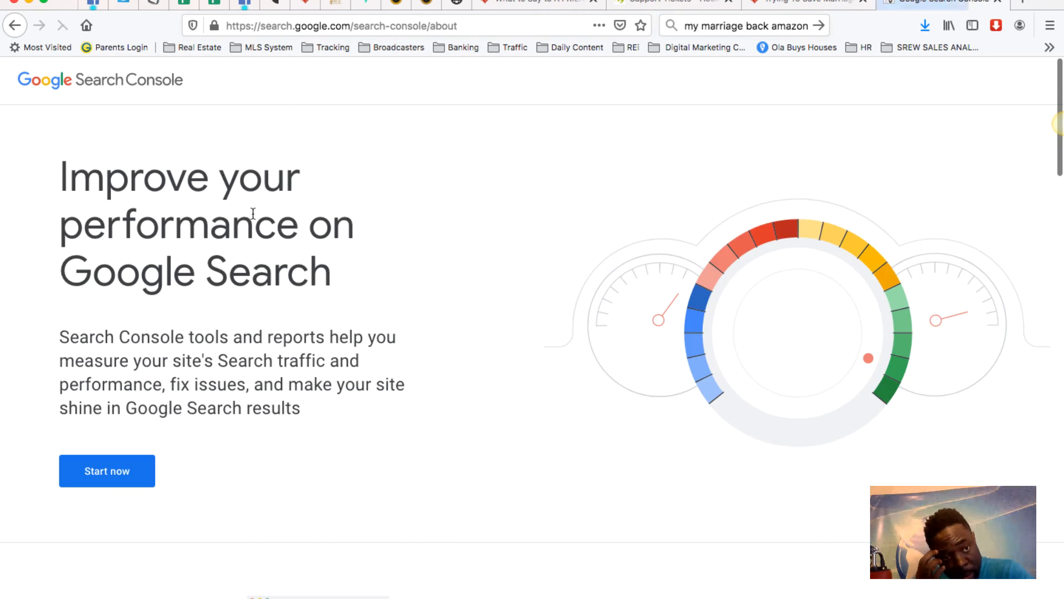
{"action": "left_click", "coordinate": [133, 484]}
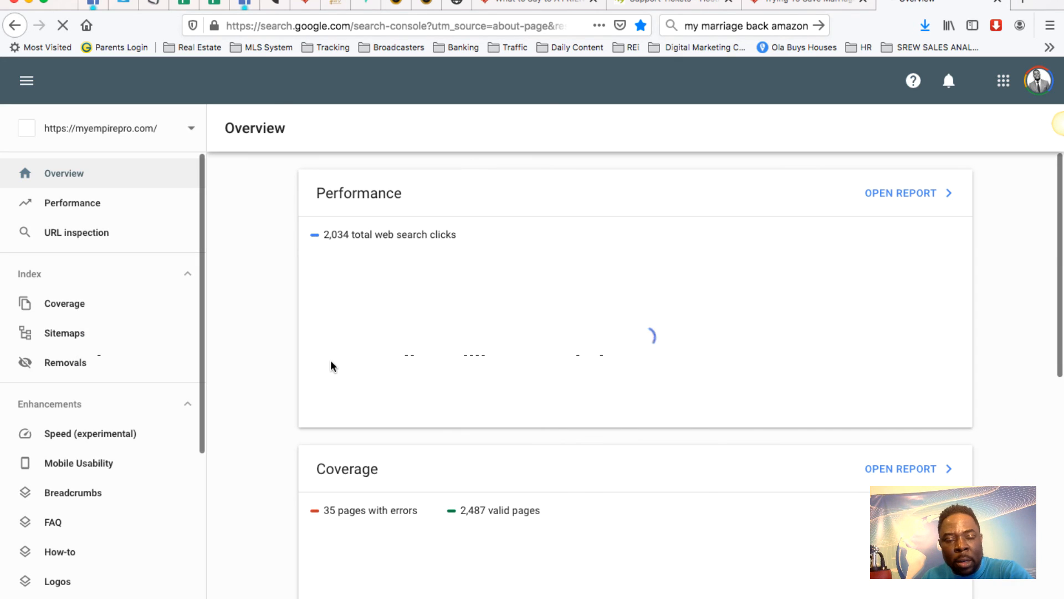
{"action": "left_click", "coordinate": [192, 132]}
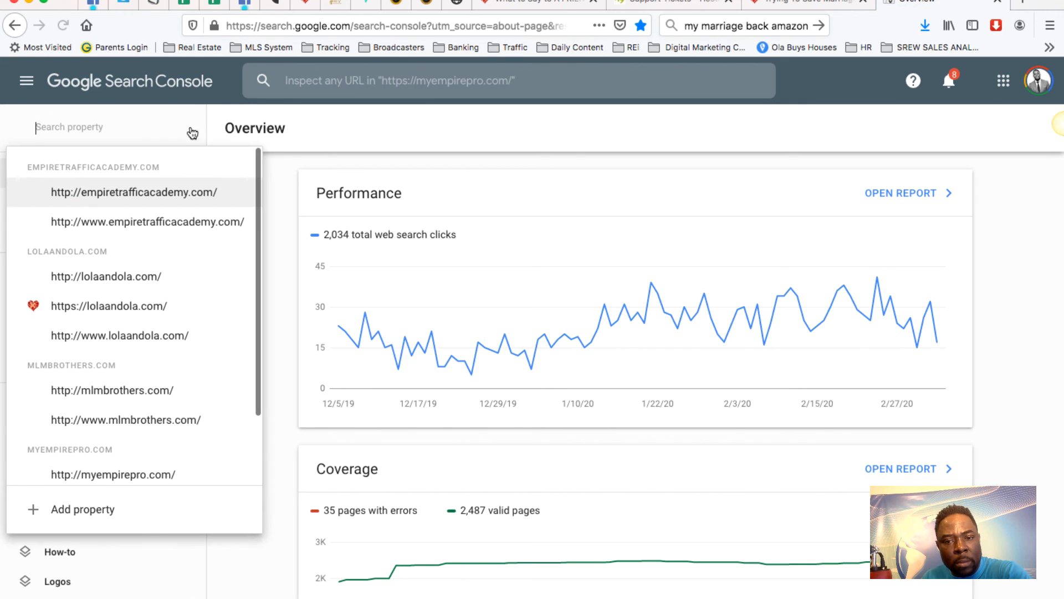
{"action": "left_click", "coordinate": [91, 307]}
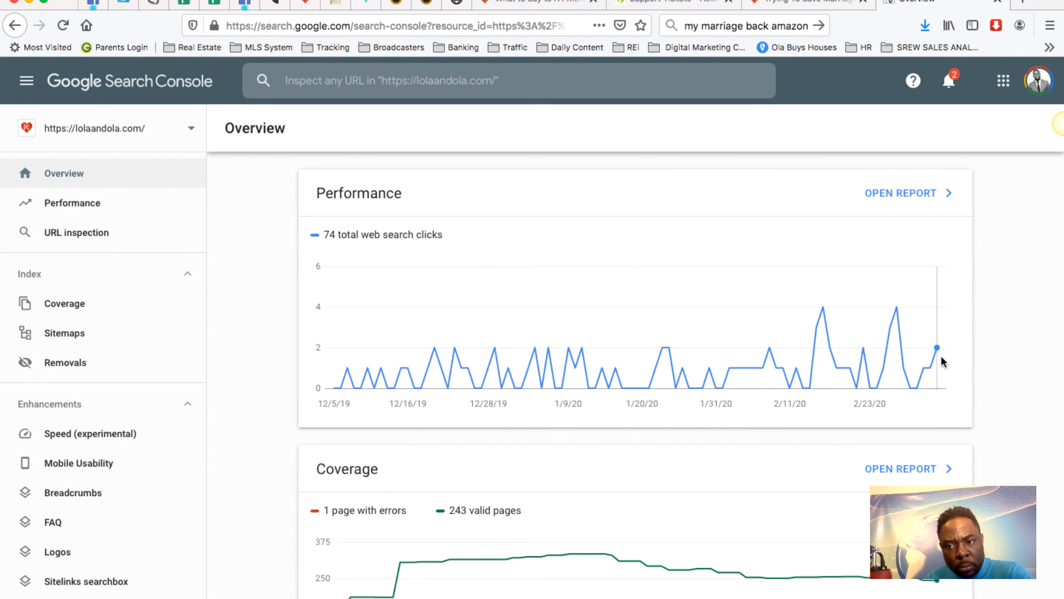
Look over the Performance and Coverage charts on the property's overview.
{"action": "mouse_move", "coordinate": [945, 362]}
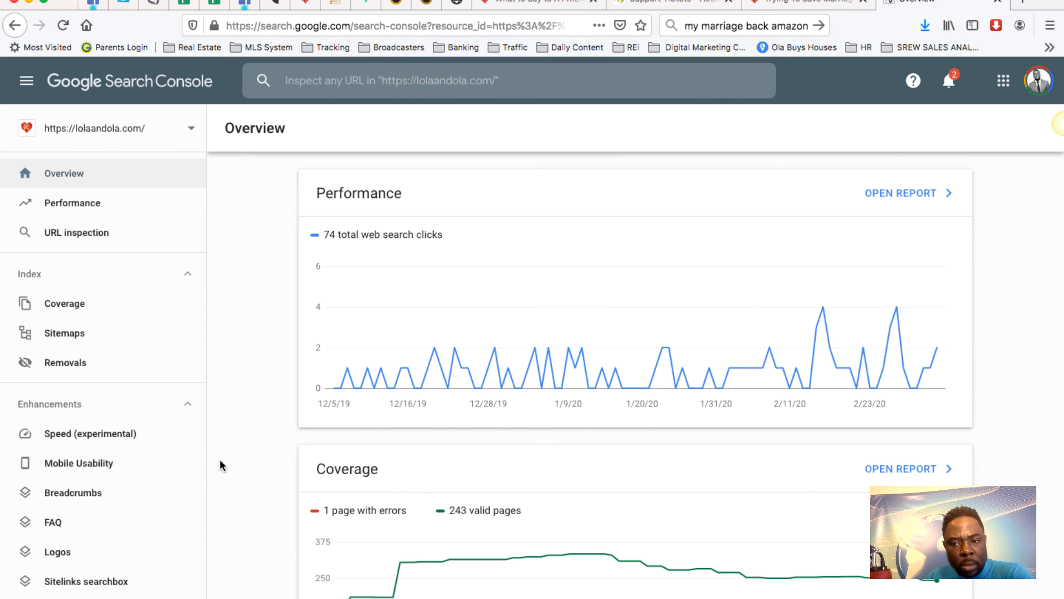
{"action": "scroll", "coordinate": [249, 514], "scroll_direction": "down", "scroll_amount": 7}
{"action": "scroll", "coordinate": [251, 516], "scroll_direction": "up", "scroll_amount": 7}
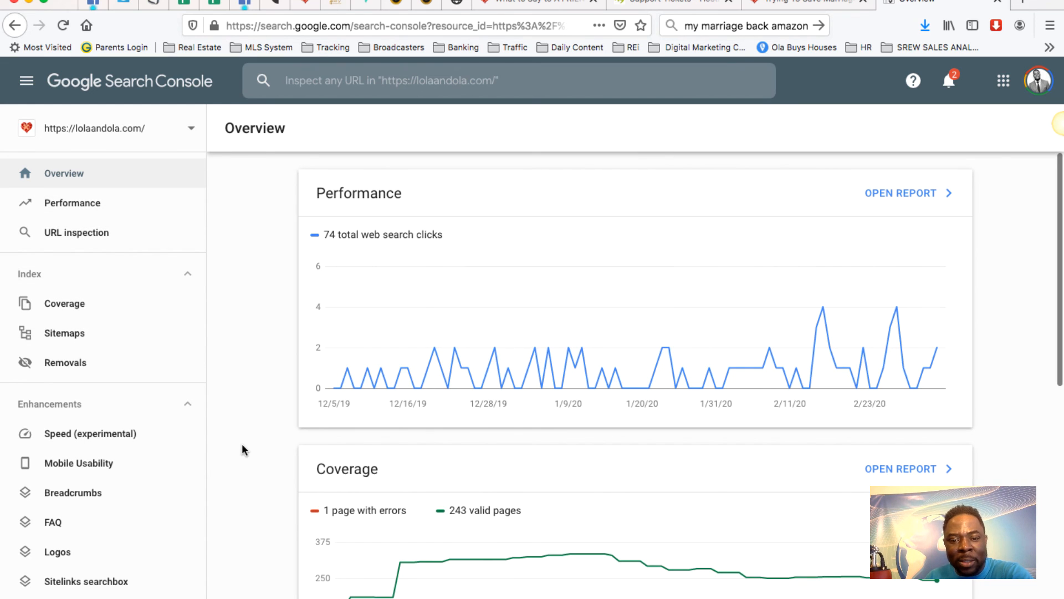
{"action": "scroll", "coordinate": [252, 476], "scroll_direction": "down", "scroll_amount": 8}
{"action": "scroll", "coordinate": [254, 476], "scroll_direction": "up", "scroll_amount": 5}
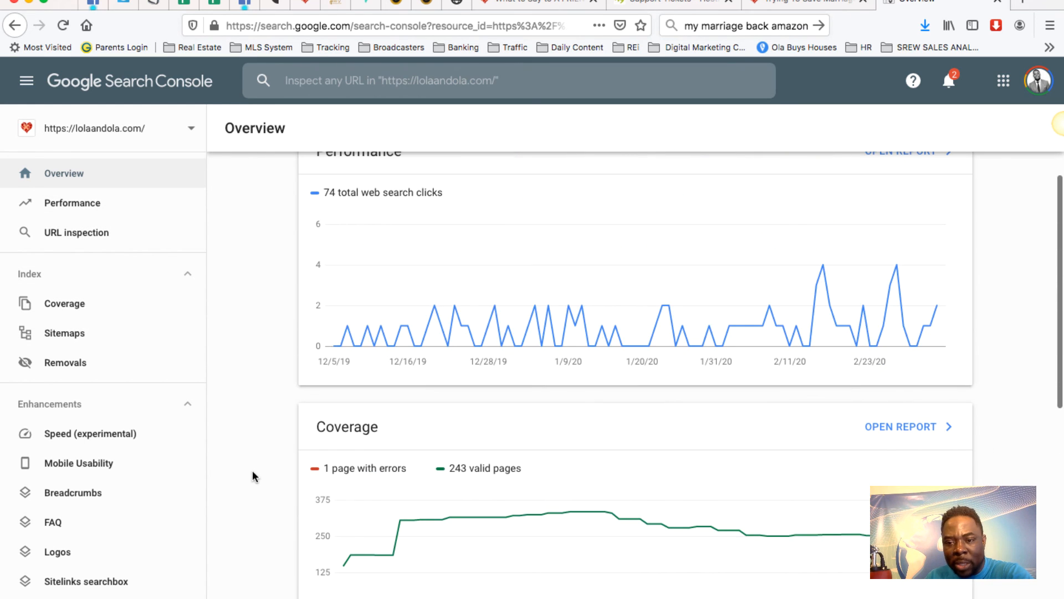
{"action": "scroll", "coordinate": [765, 507], "scroll_direction": "up", "scroll_amount": 1}
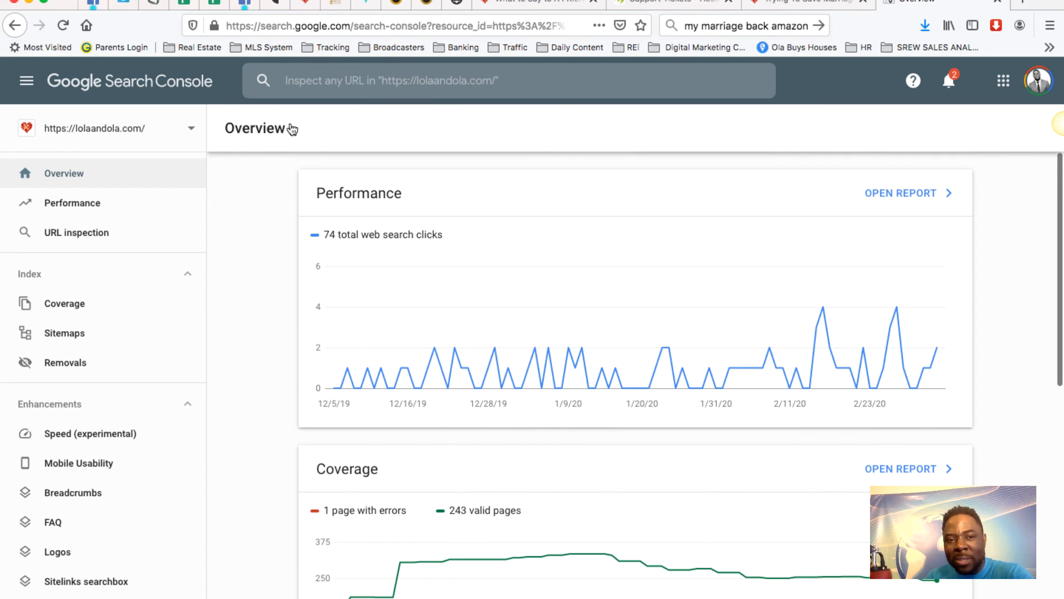
{"action": "left_click", "coordinate": [335, 76]}
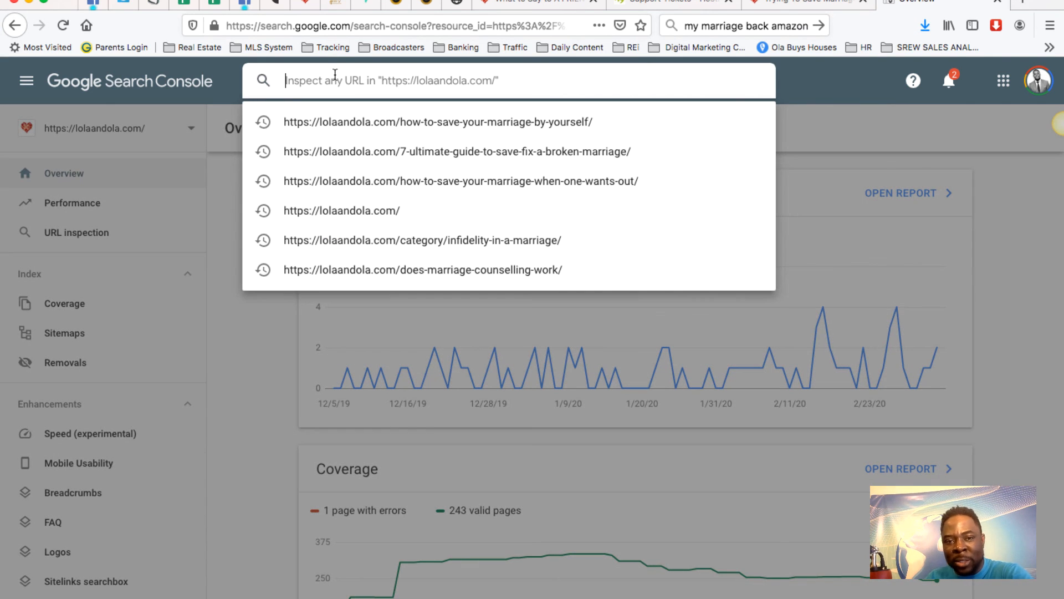
{"action": "key", "text": "super+v"}
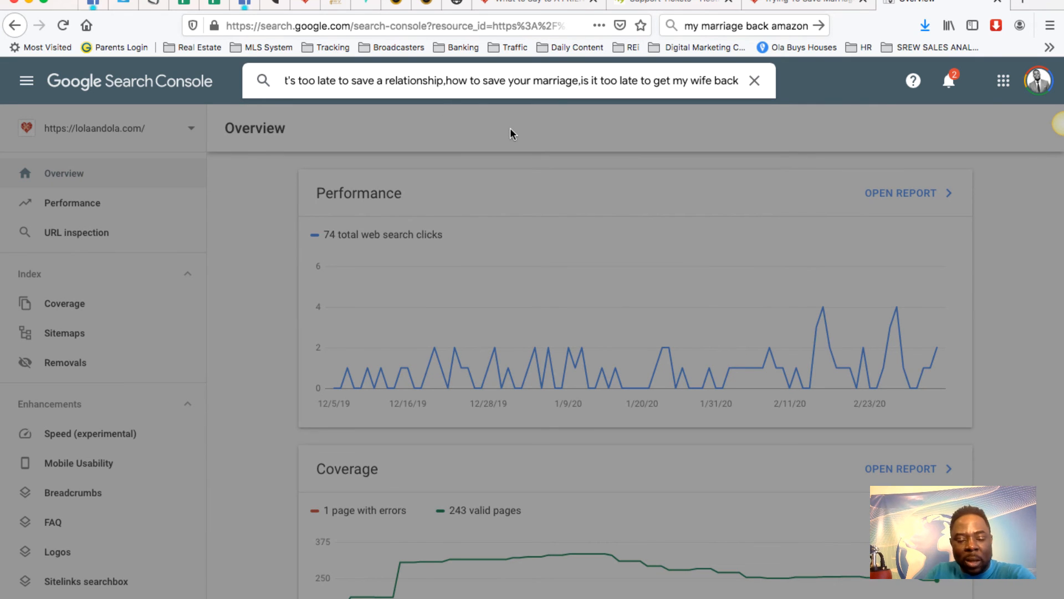
{"action": "key", "text": "super+a"}
{"action": "key", "text": "BackSpace"}
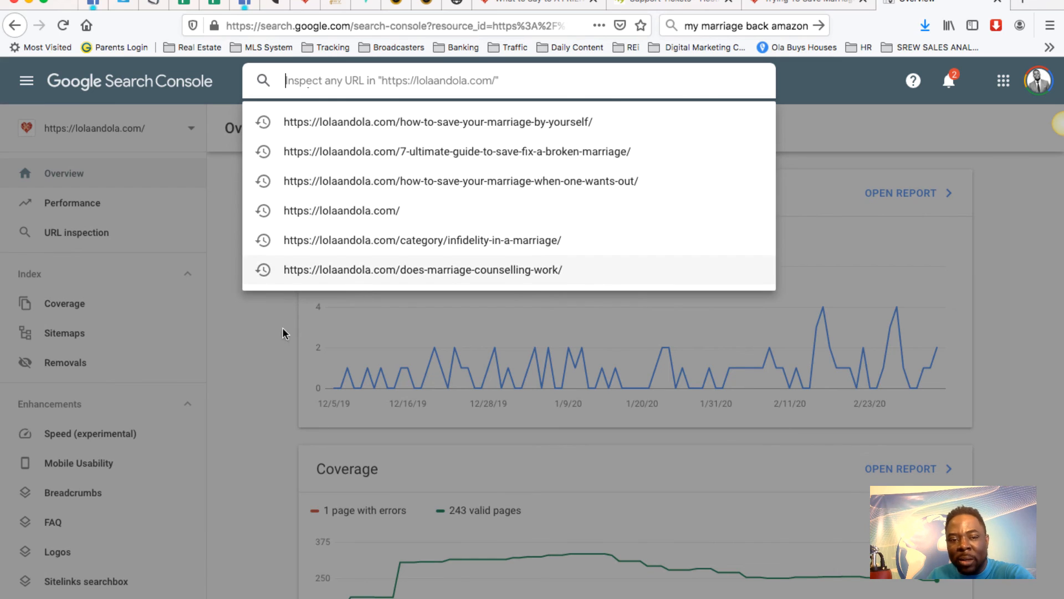
{"action": "left_click", "coordinate": [242, 361]}
Copy the full URL of the live trying-to-save-marriage-wife-said-its-too-late post and inspect it in Search Console.
{"action": "left_click", "coordinate": [779, 7]}
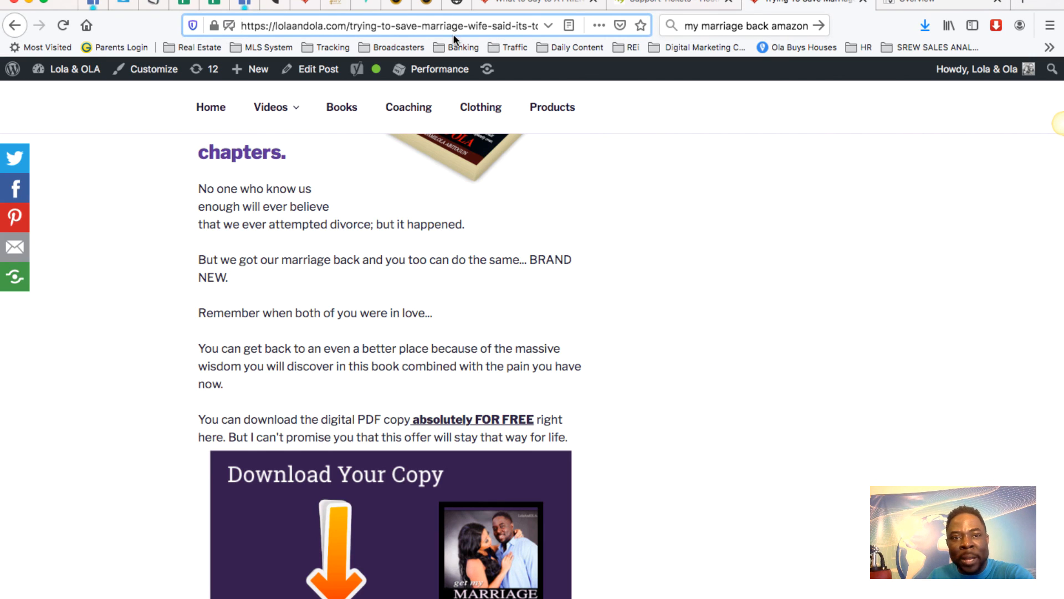
{"action": "key", "text": "super+a"}
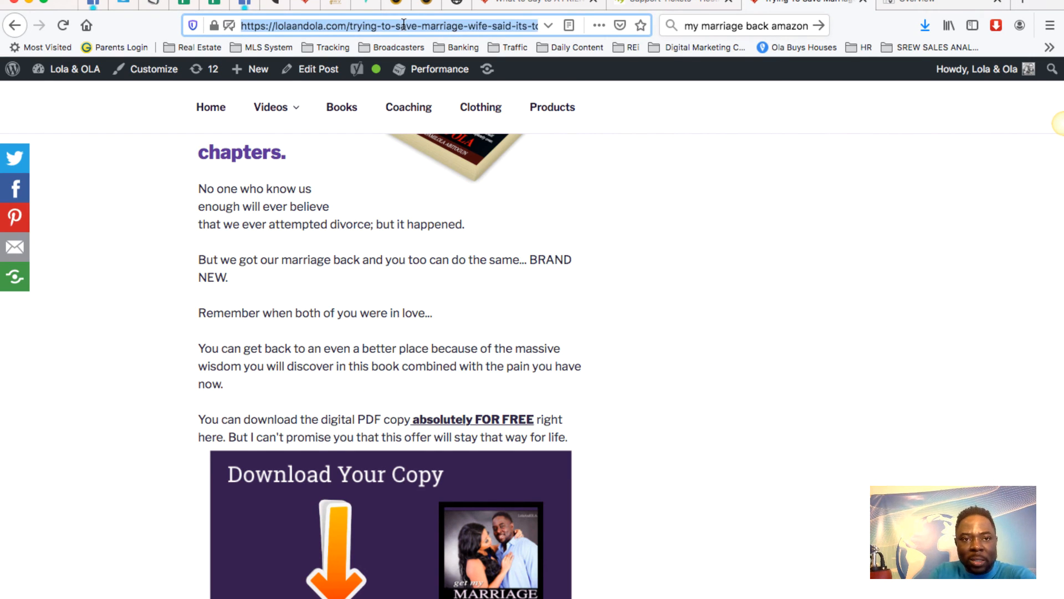
{"action": "right_click", "coordinate": [415, 19]}
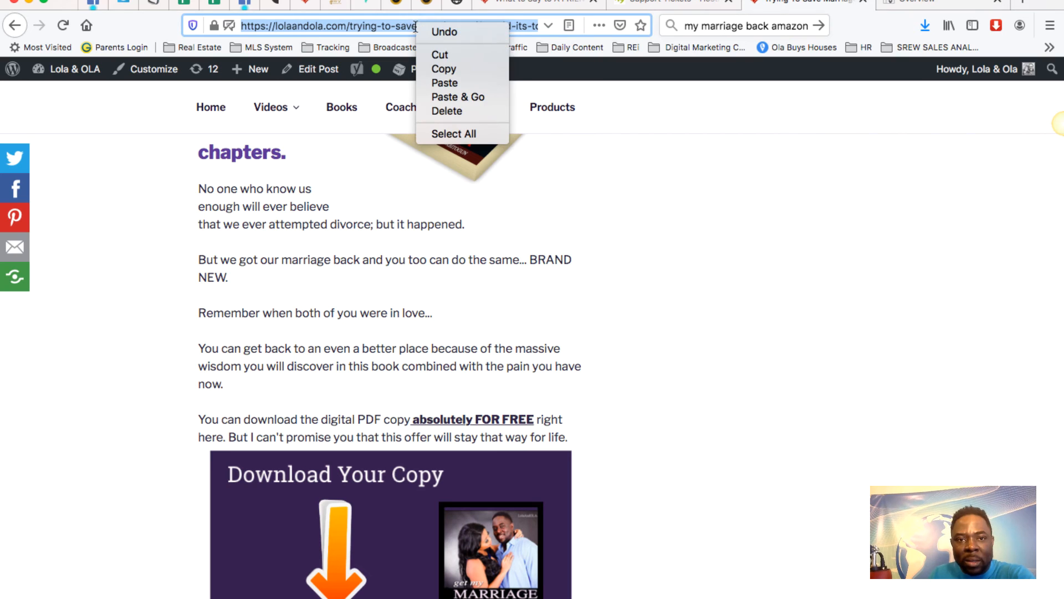
{"action": "left_click", "coordinate": [436, 68]}
{"action": "left_click", "coordinate": [921, 4]}
{"action": "left_click", "coordinate": [432, 82]}
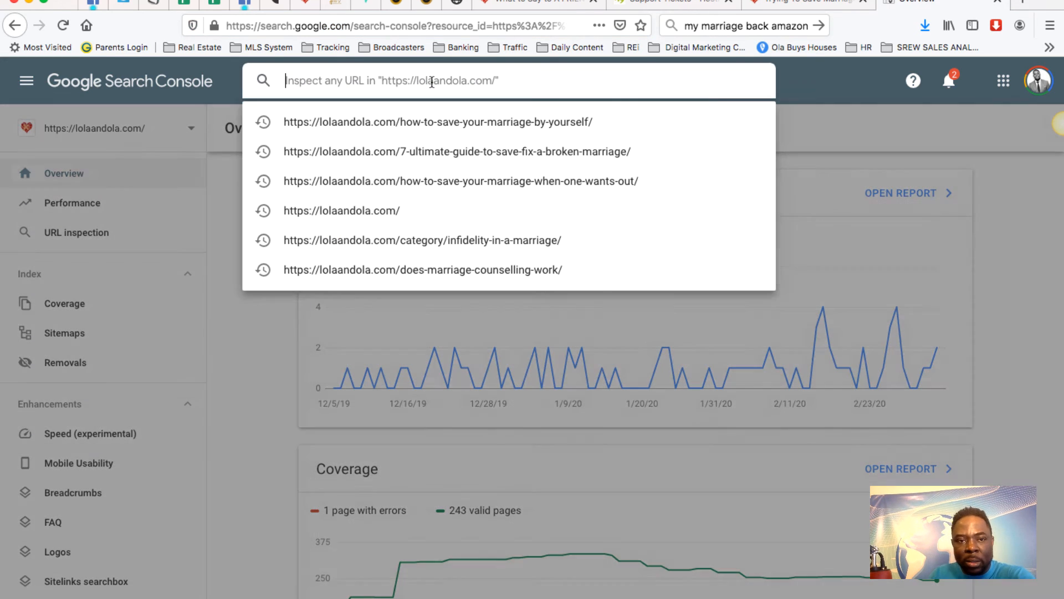
{"action": "key", "text": "super+v"}
{"action": "key", "text": "Return"}
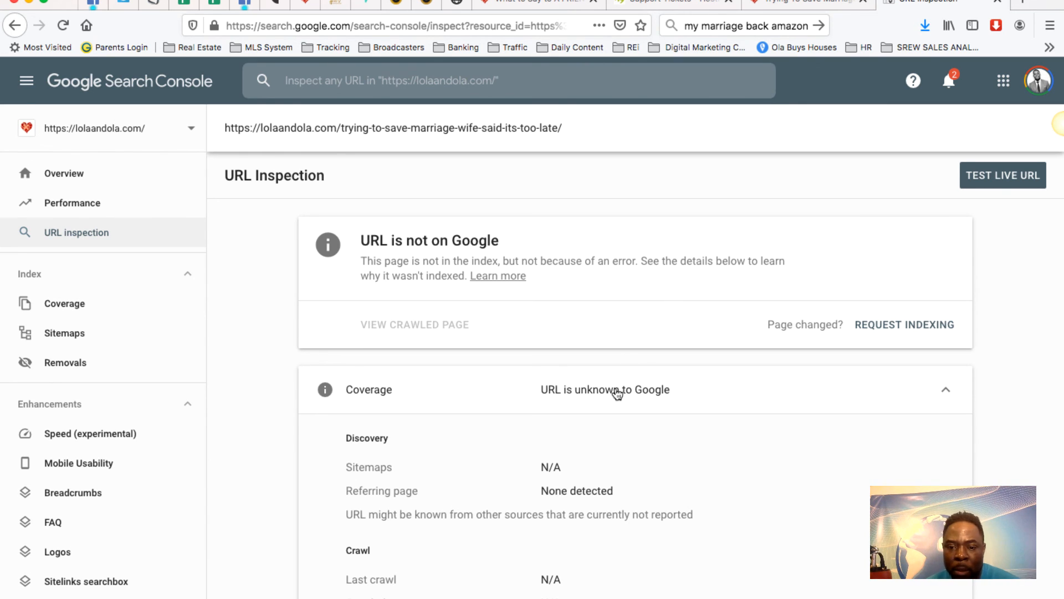
Run a live test on the inspected post URL and review its availability and enhancement results.
{"action": "scroll", "coordinate": [615, 391], "scroll_direction": "down", "scroll_amount": 4}
{"action": "scroll", "coordinate": [615, 391], "scroll_direction": "up", "scroll_amount": 5}
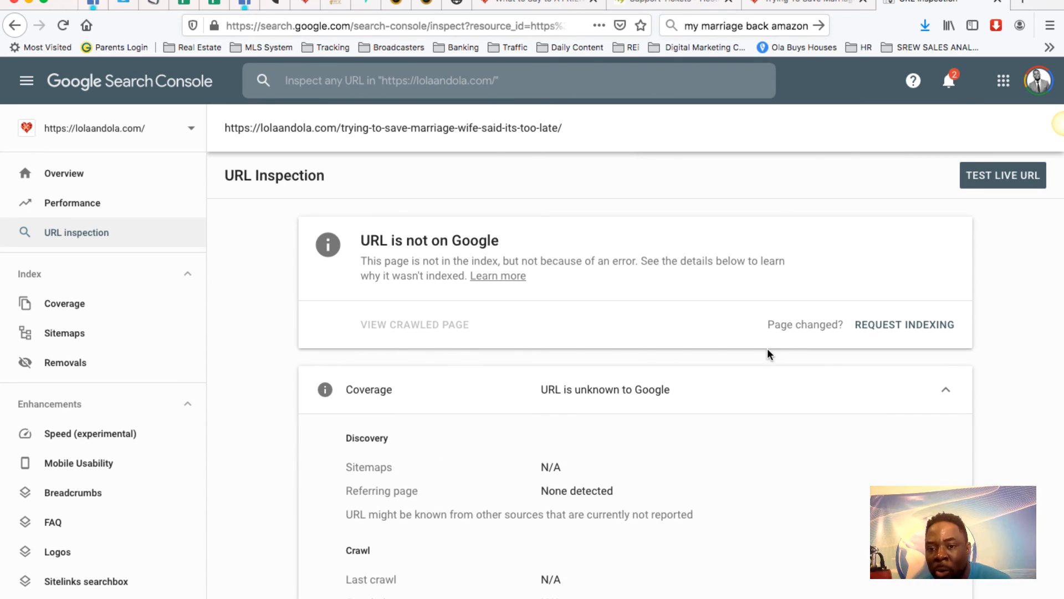
{"action": "scroll", "coordinate": [768, 353], "scroll_direction": "down", "scroll_amount": 2}
{"action": "scroll", "coordinate": [769, 354], "scroll_direction": "down", "scroll_amount": 4}
{"action": "scroll", "coordinate": [769, 353], "scroll_direction": "up", "scroll_amount": 6}
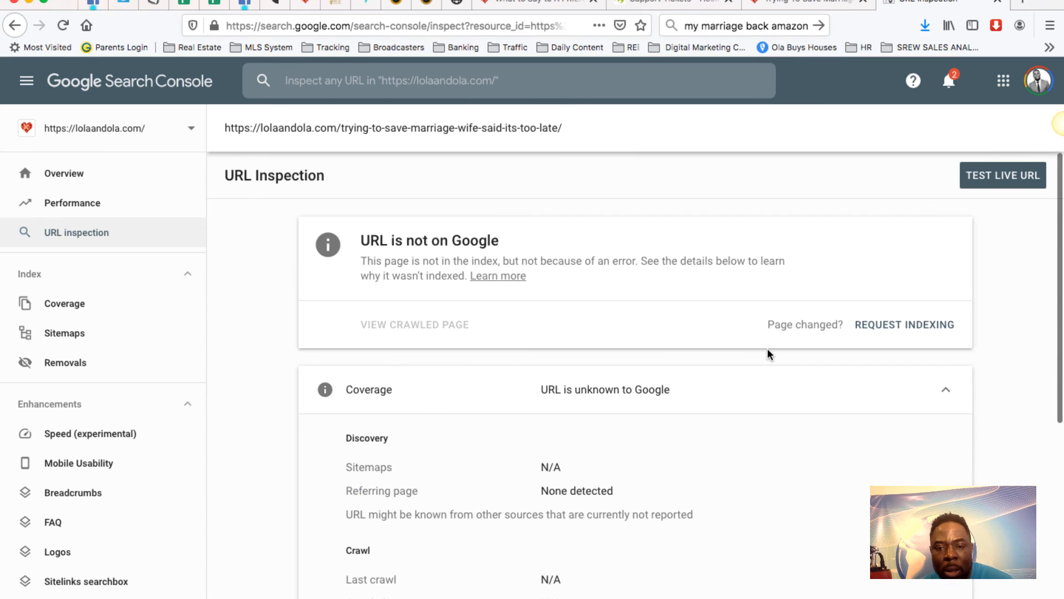
{"action": "left_click", "coordinate": [996, 176]}
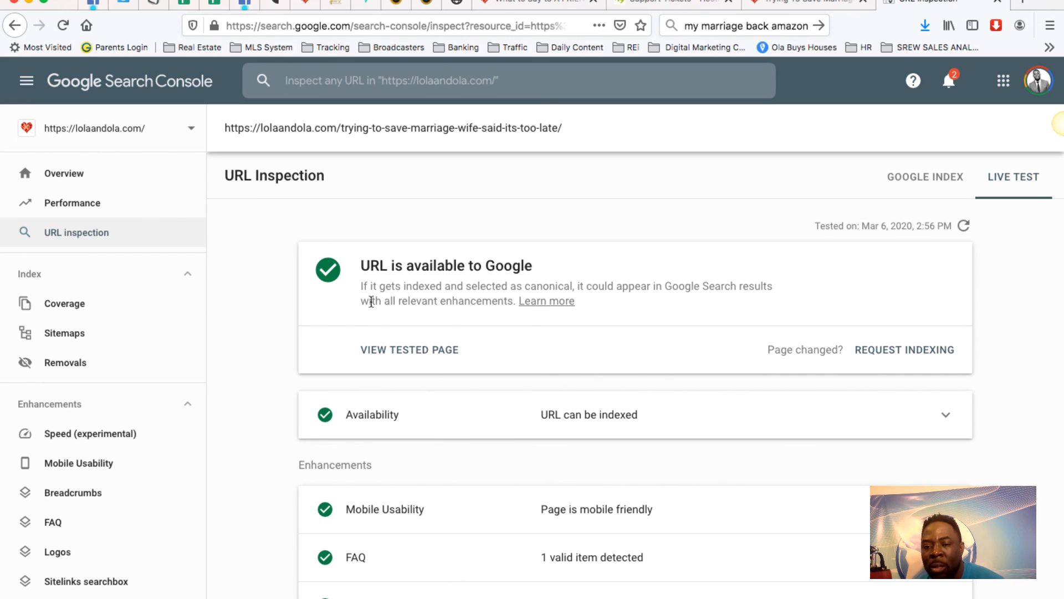
{"action": "scroll", "coordinate": [495, 306], "scroll_direction": "down", "scroll_amount": 3}
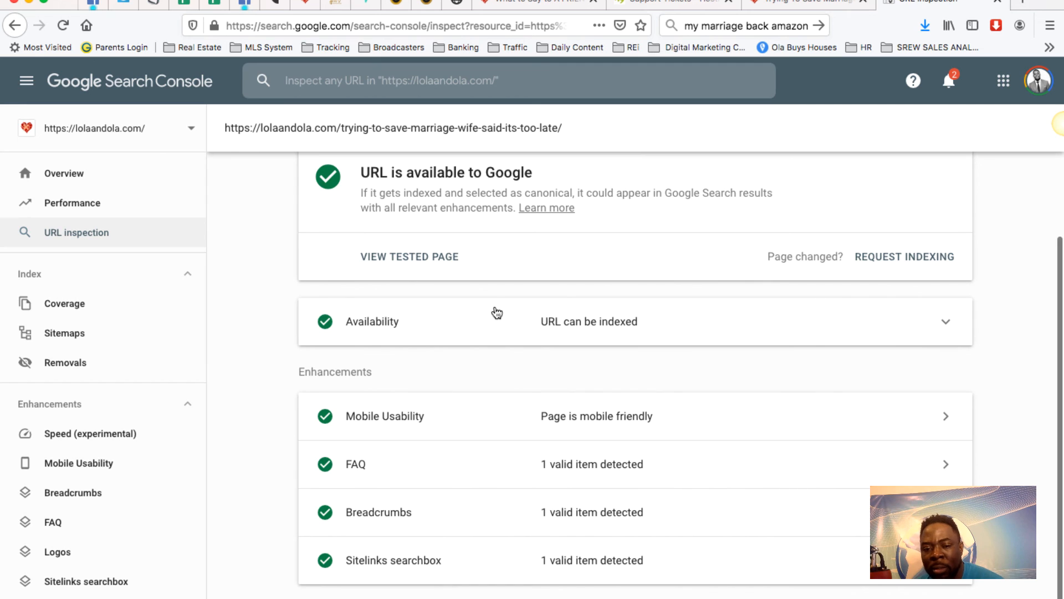
{"action": "scroll", "coordinate": [497, 312], "scroll_direction": "up", "scroll_amount": 1}
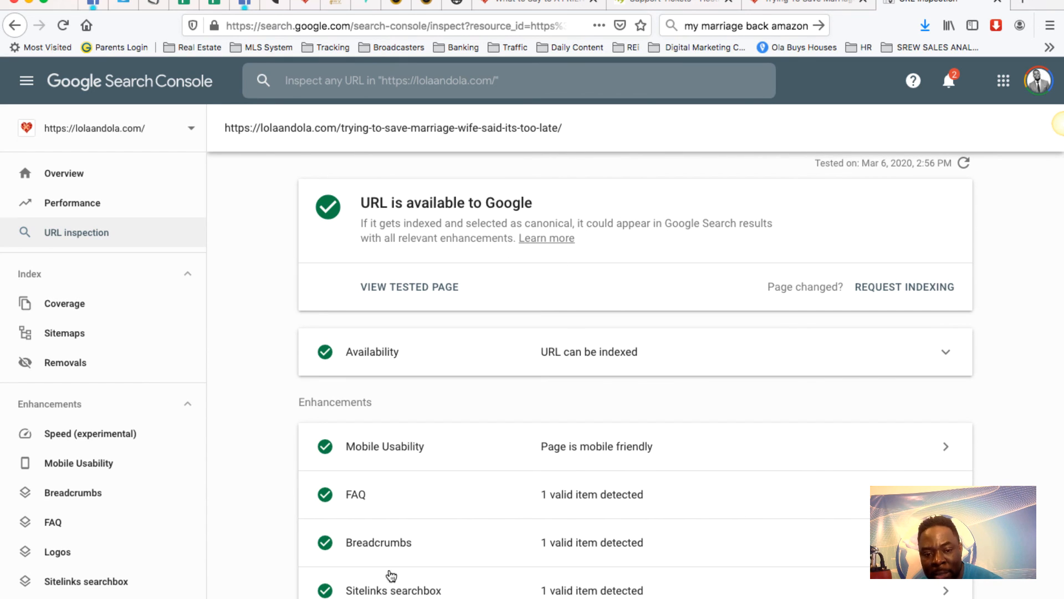
{"action": "scroll", "coordinate": [599, 521], "scroll_direction": "down", "scroll_amount": 1}
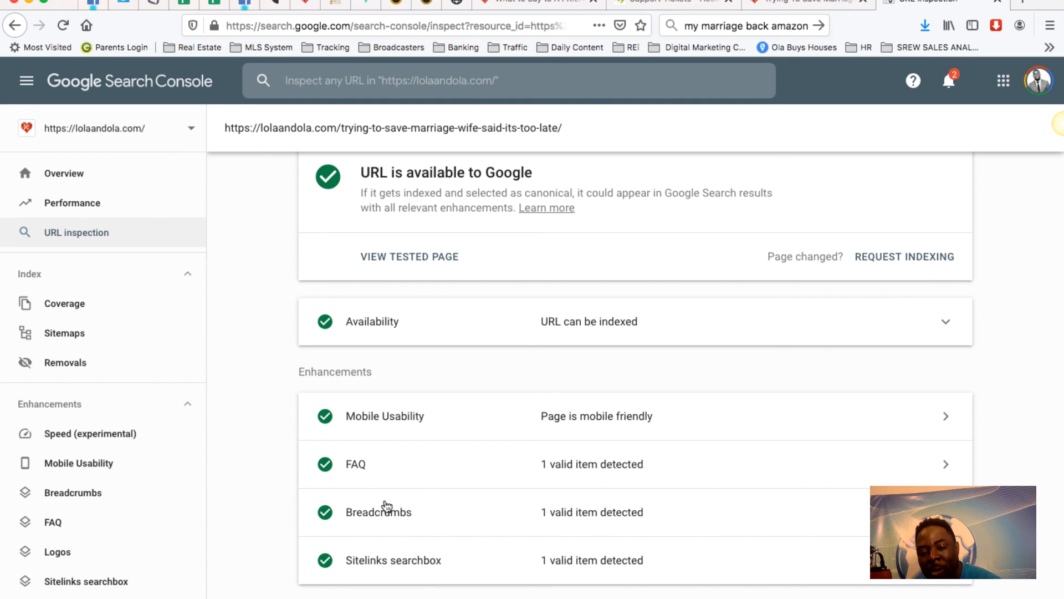
Check the title and introduction at the start of the live post, and return to the URL inspection.
{"action": "left_click", "coordinate": [773, 8]}
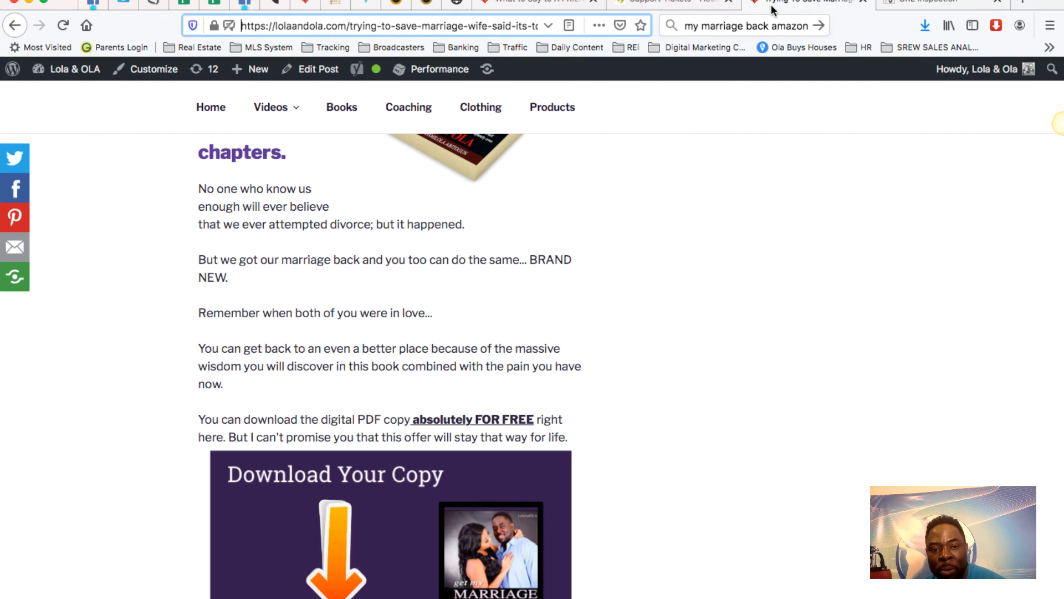
{"action": "scroll", "coordinate": [422, 513], "scroll_direction": "up", "scroll_amount": 5}
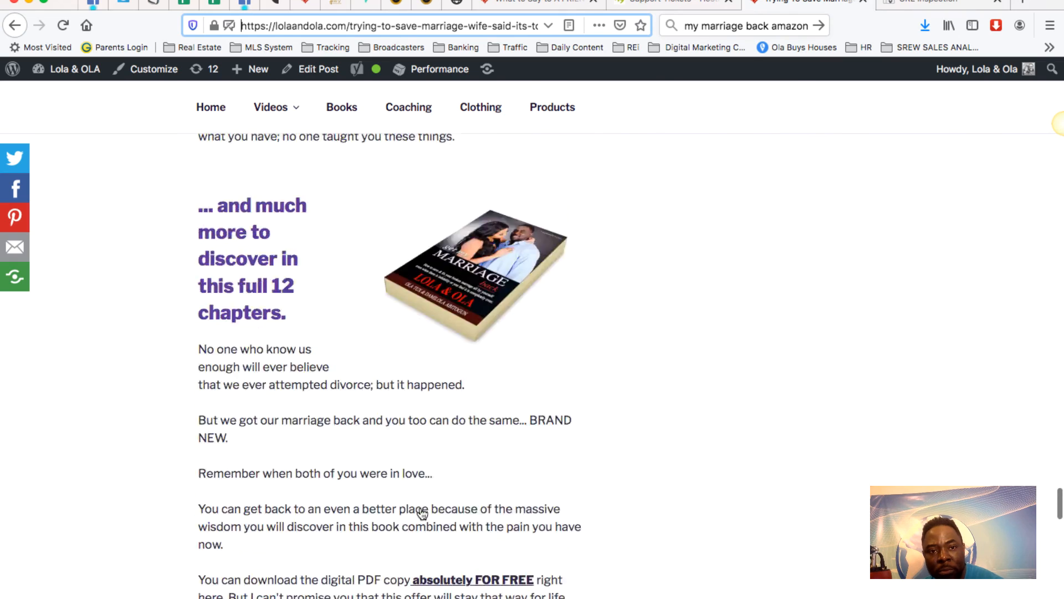
{"action": "scroll", "coordinate": [422, 513], "scroll_direction": "up", "scroll_amount": 20}
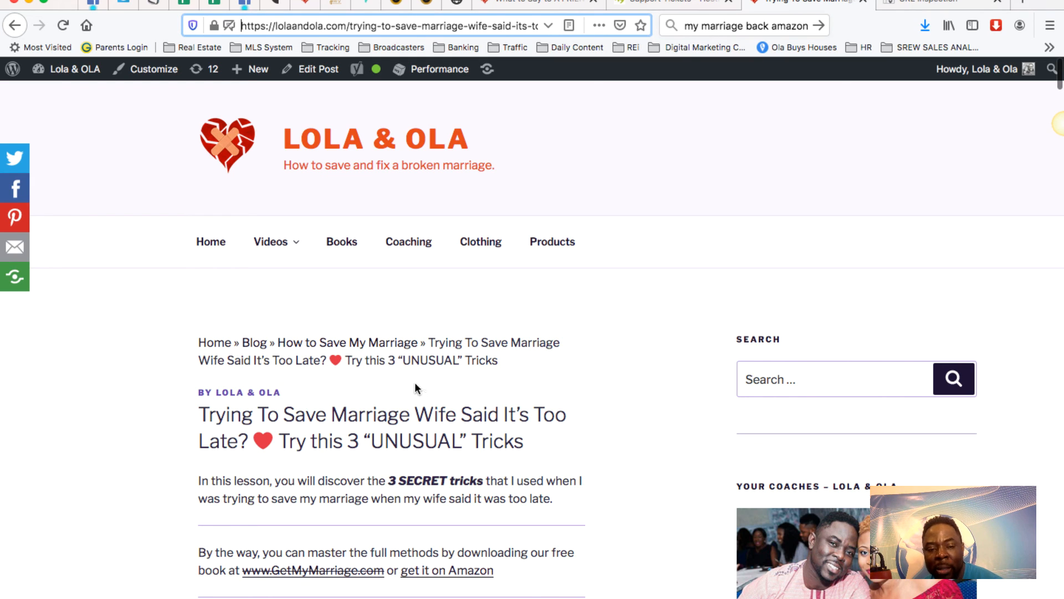
{"action": "left_click", "coordinate": [945, 2]}
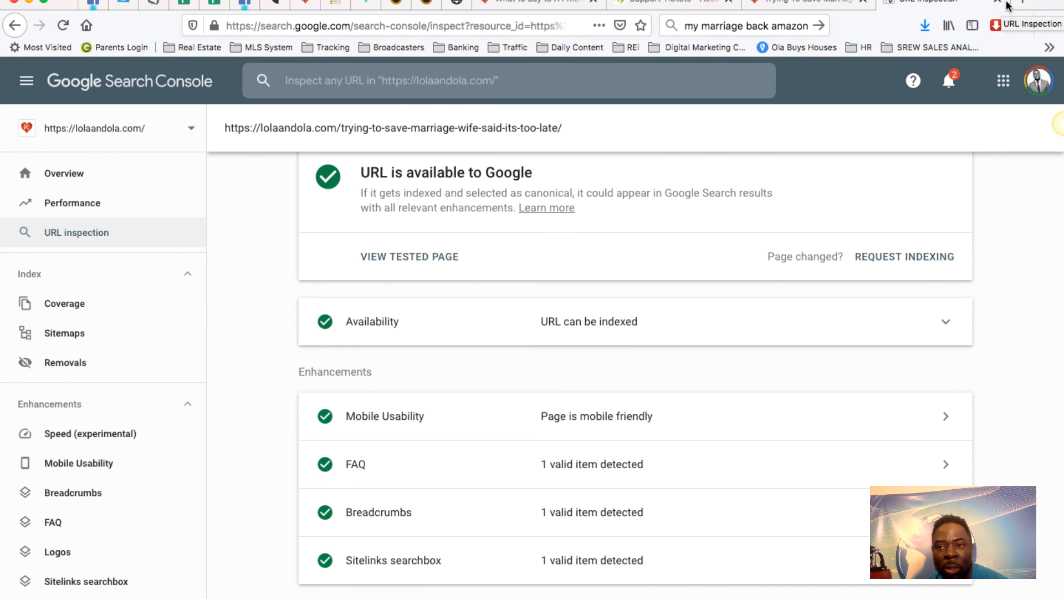
Search Google in a new browser tab for "trying to save marriage wife said it's too late".
{"action": "left_click", "coordinate": [1023, 2]}
{"action": "left_click", "coordinate": [721, 21]}
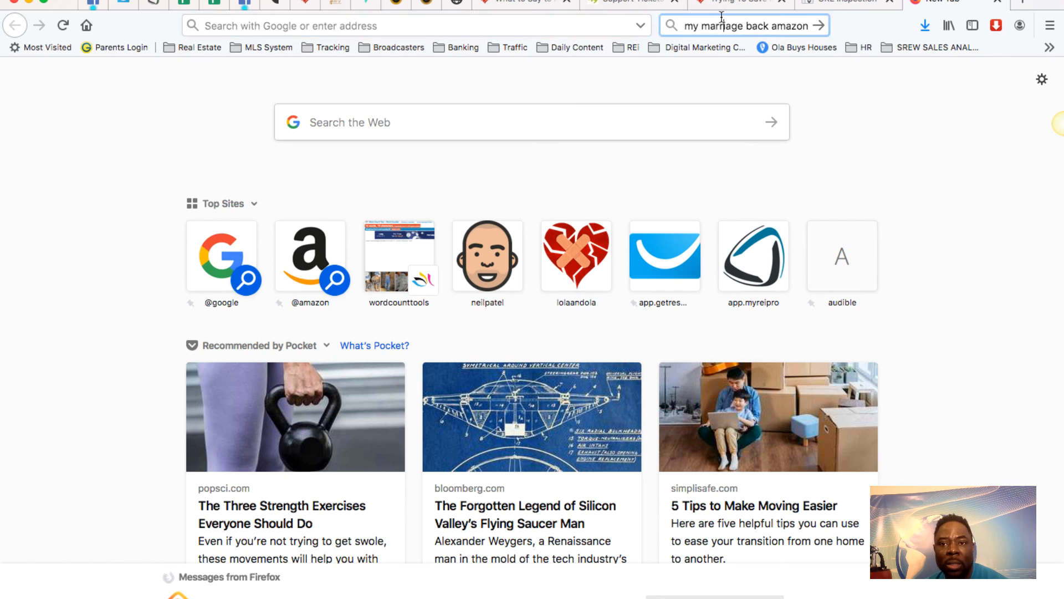
{"action": "type", "text": "tr"}
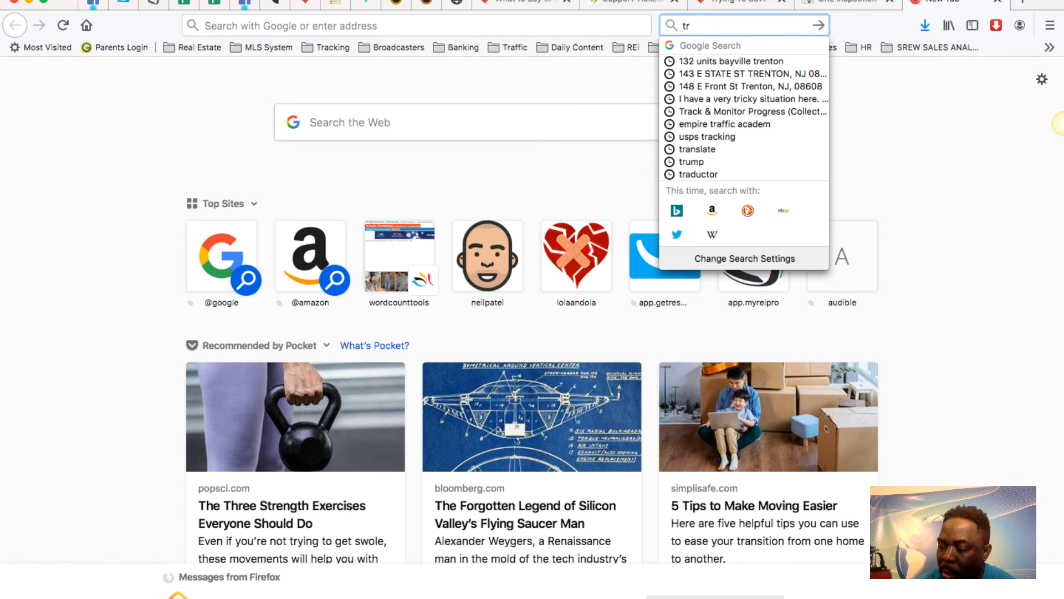
{"action": "type", "text": "y"}
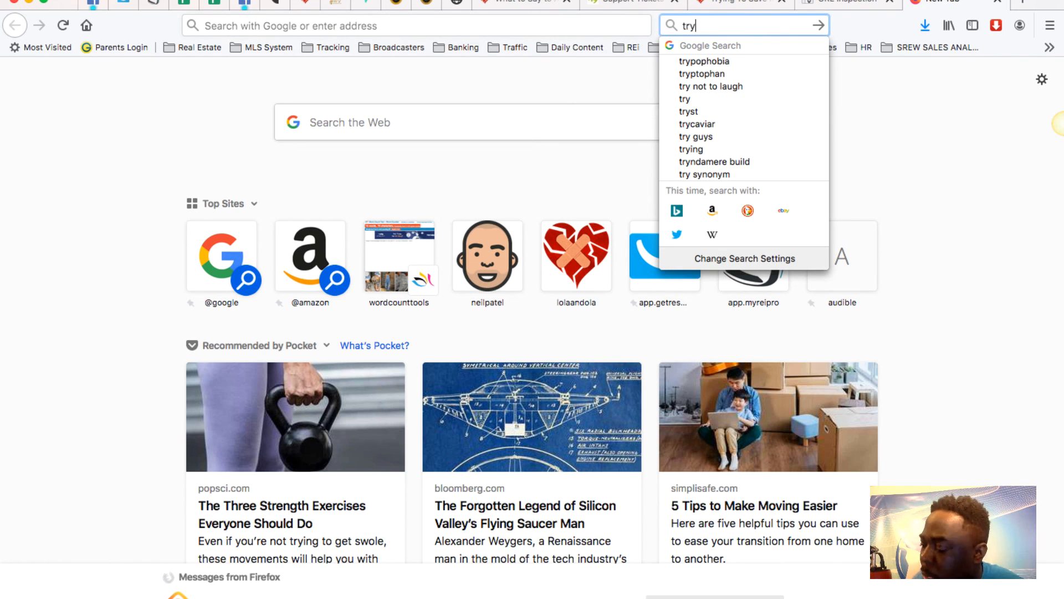
{"action": "type", "text": "ing to"}
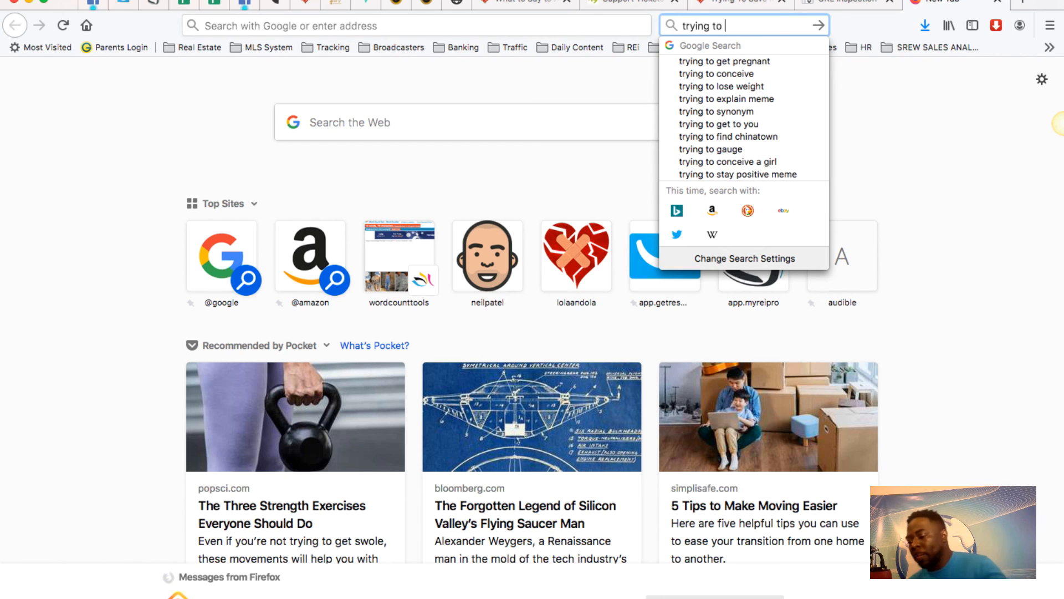
{"action": "type", "text": " save marr"}
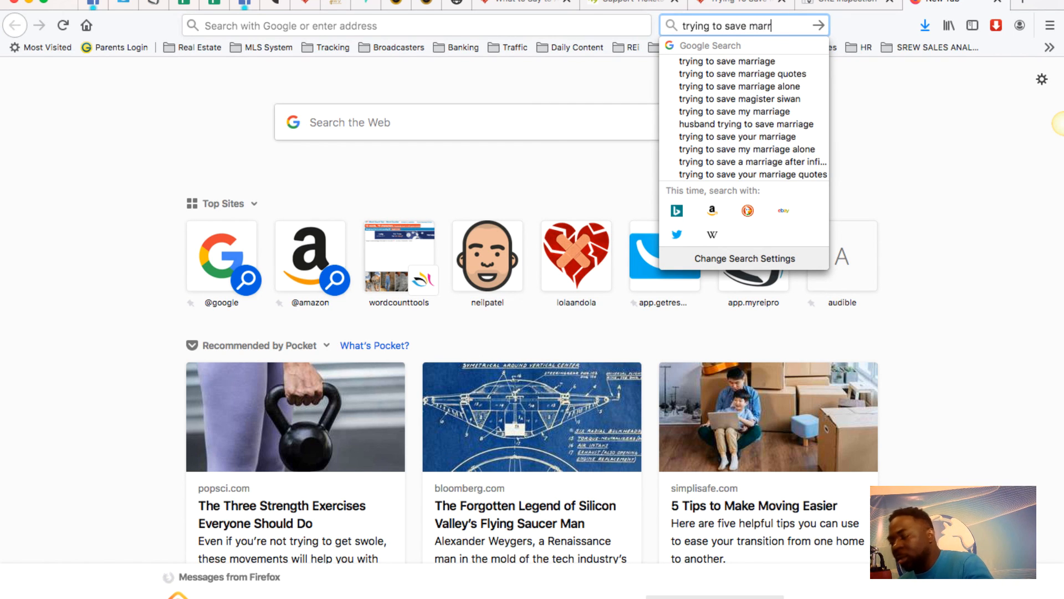
{"action": "type", "text": "iage "}
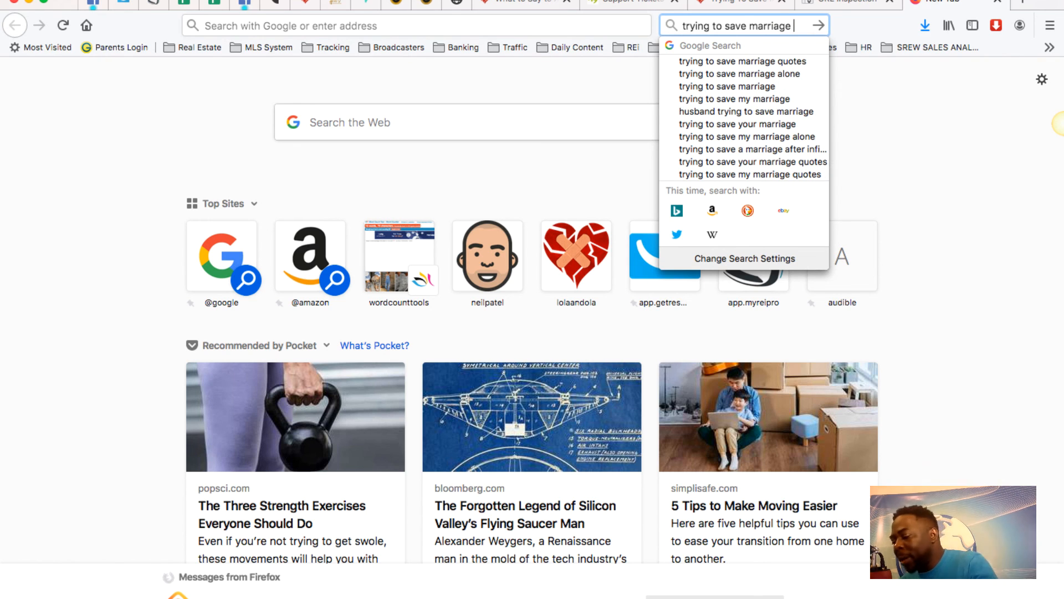
{"action": "type", "text": "wife"}
{"action": "key", "text": "Down"}
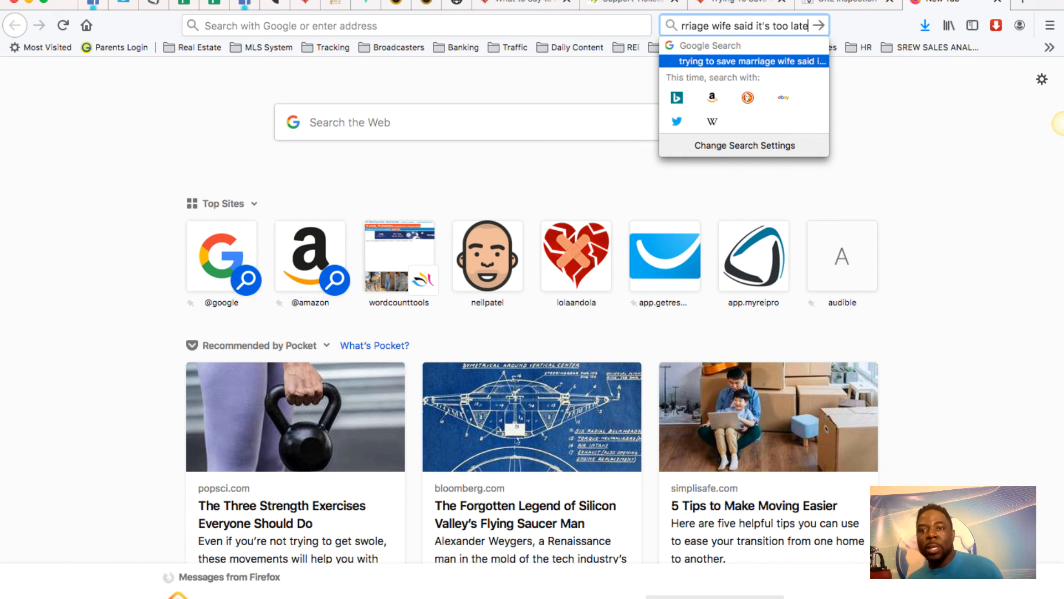
{"action": "key", "text": "Return"}
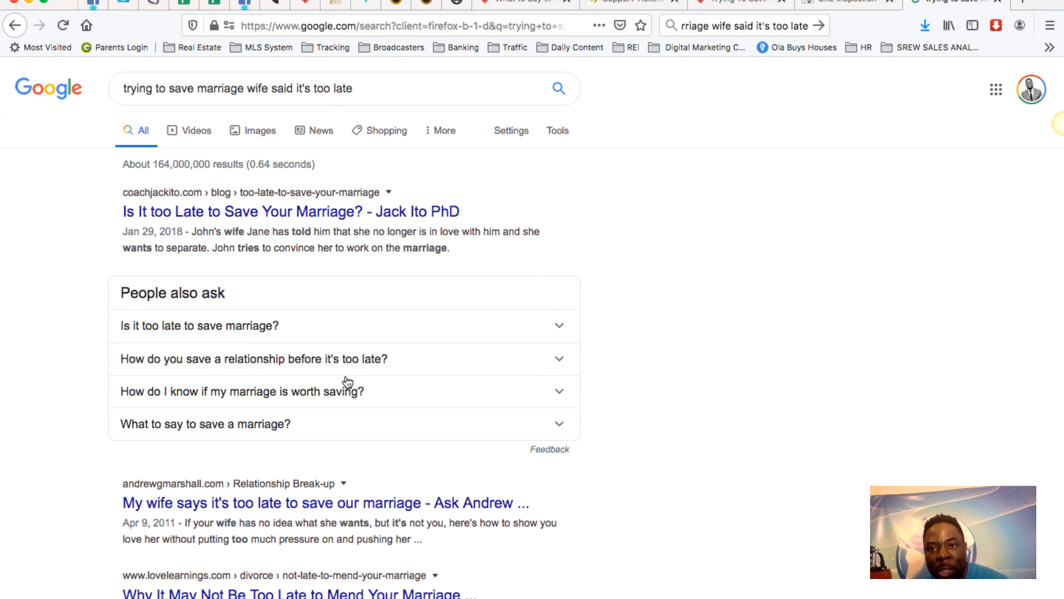
Return to the URL inspection in Search Console, request indexing for the inspected post URL and dismiss the confirmation.
{"action": "left_click", "coordinate": [833, 4]}
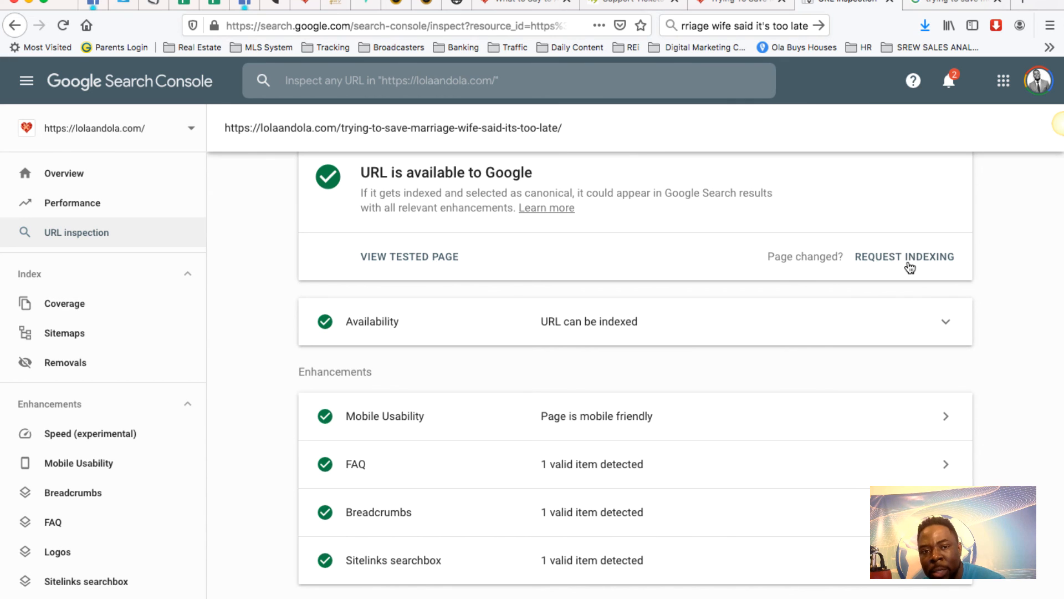
{"action": "scroll", "coordinate": [773, 354], "scroll_direction": "up", "scroll_amount": 2}
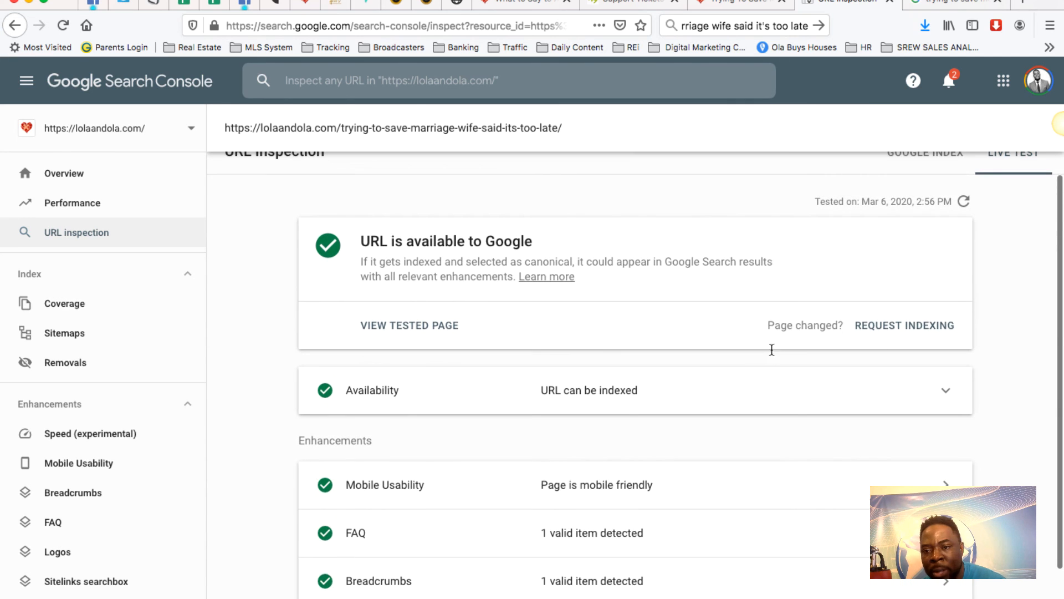
{"action": "left_click", "coordinate": [904, 326]}
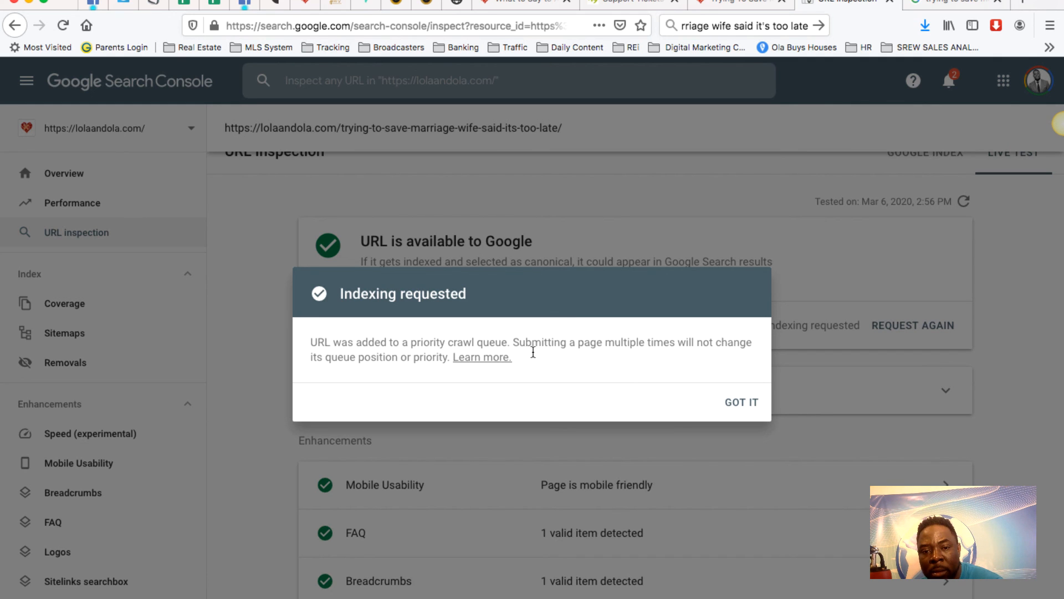
{"action": "left_click", "coordinate": [737, 404]}
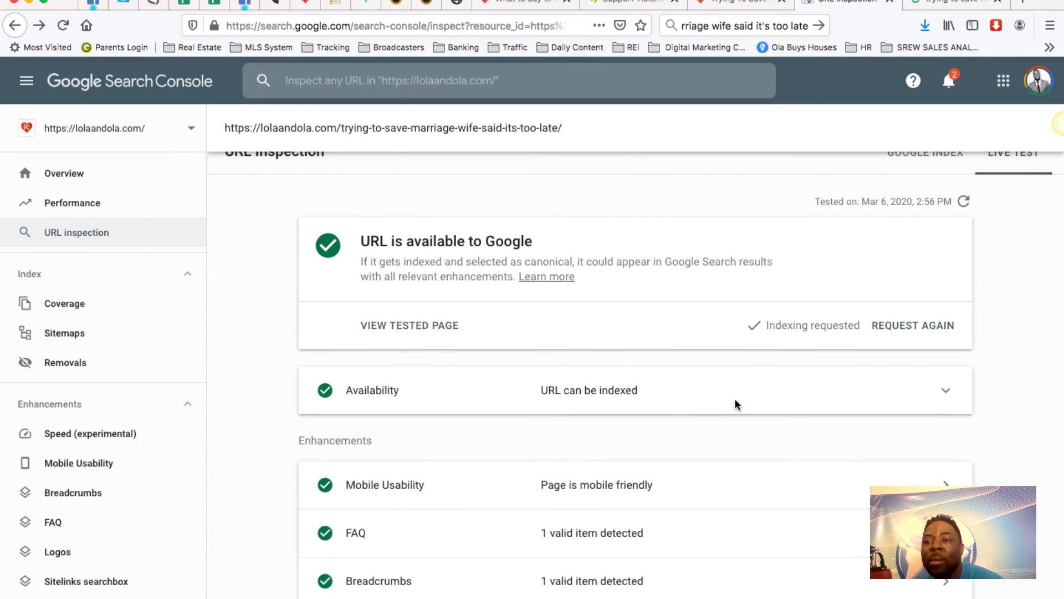
{"action": "scroll", "coordinate": [834, 264], "scroll_direction": "up", "scroll_amount": 1}
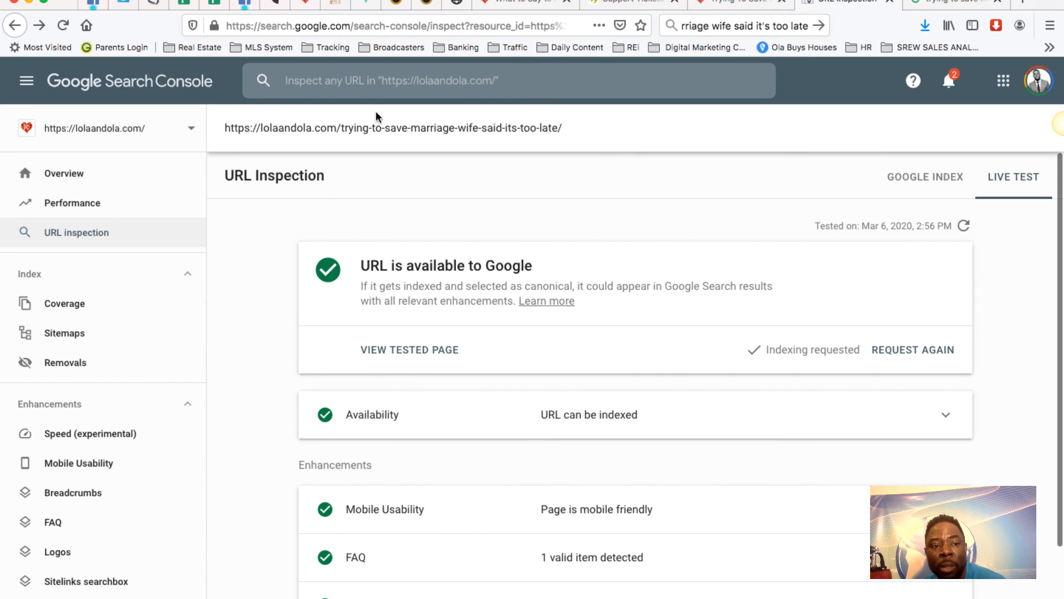
Open the property's Performance report and filter it to a custom date range from 2020-03-04 to 2020-03-04.
{"action": "left_click", "coordinate": [108, 195]}
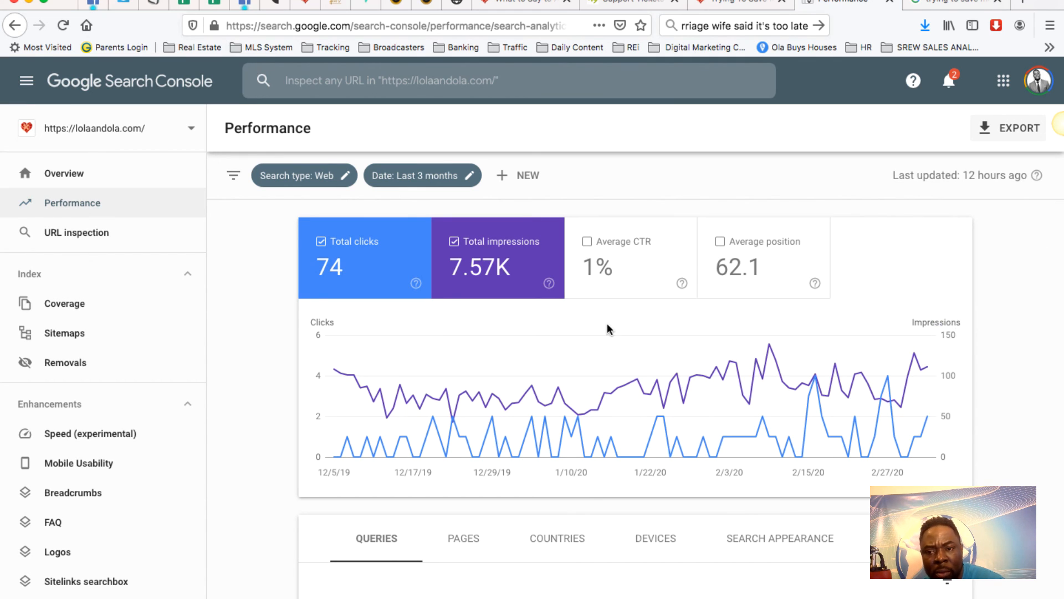
{"action": "scroll", "coordinate": [712, 371], "scroll_direction": "down", "scroll_amount": 4}
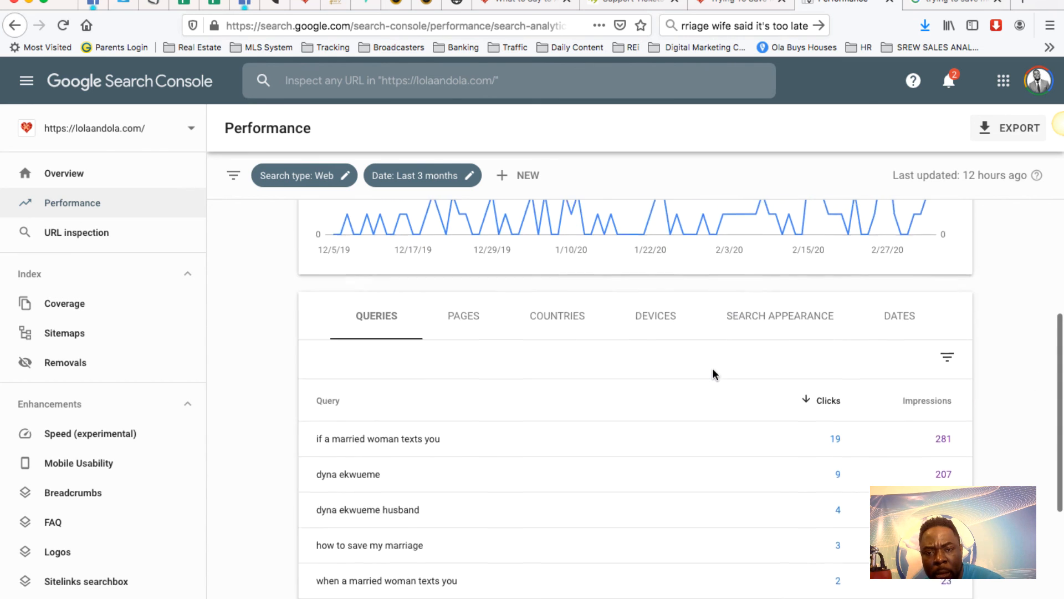
{"action": "scroll", "coordinate": [569, 240], "scroll_direction": "up", "scroll_amount": 4}
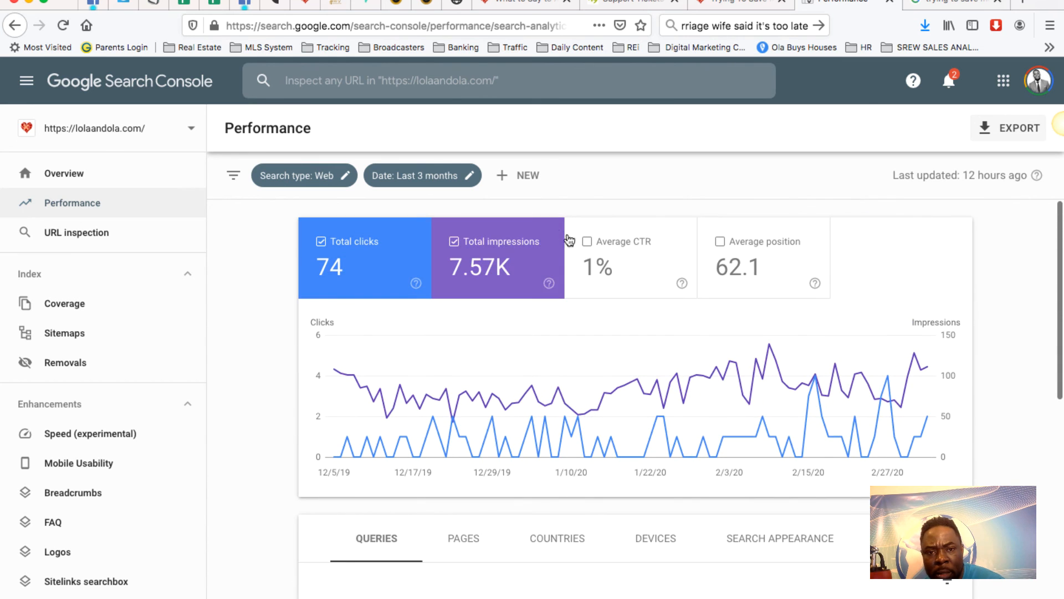
{"action": "left_click", "coordinate": [464, 175]}
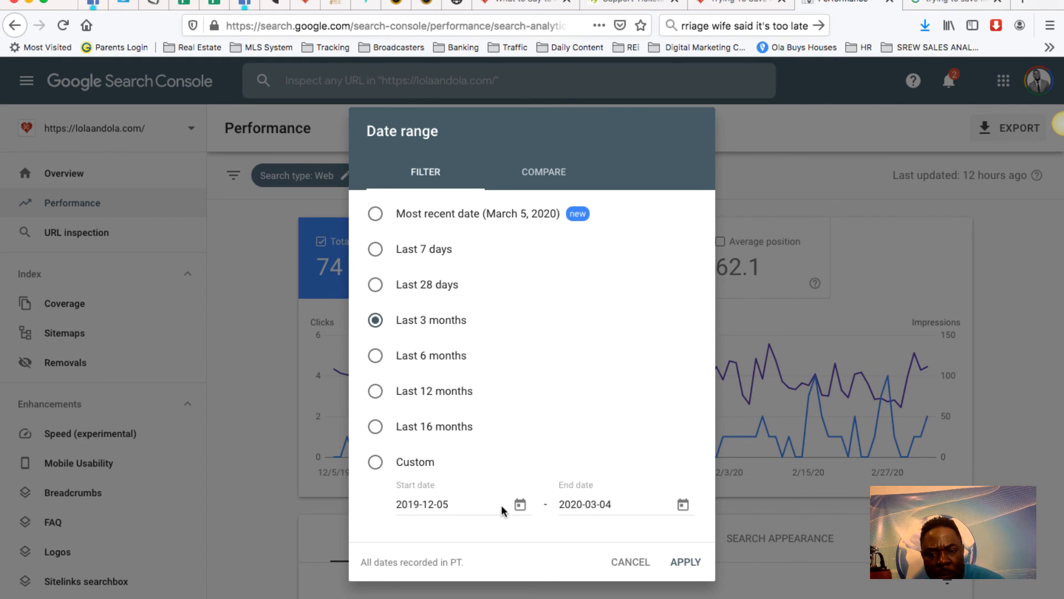
{"action": "left_click", "coordinate": [468, 504]}
{"action": "left_click", "coordinate": [520, 504]}
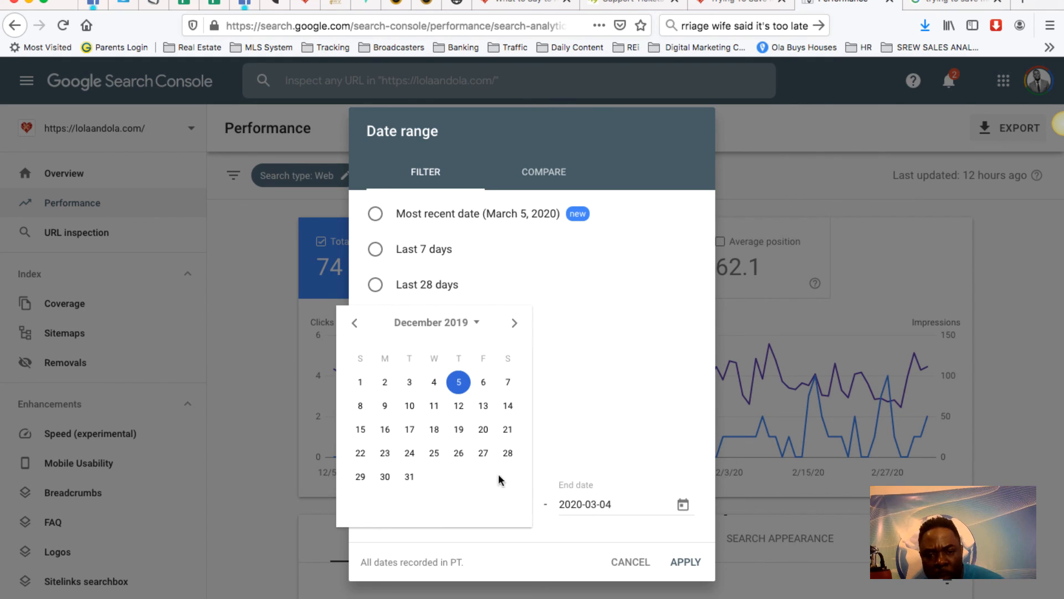
{"action": "left_click", "coordinate": [515, 323]}
{"action": "left_click", "coordinate": [514, 323]}
{"action": "left_click", "coordinate": [514, 324]}
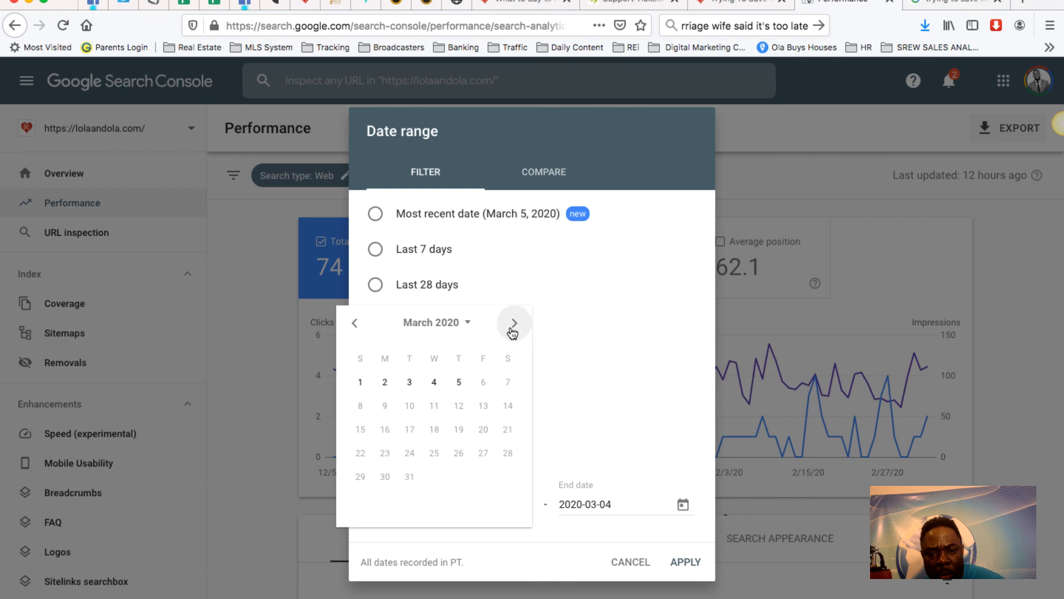
{"action": "left_click", "coordinate": [434, 382]}
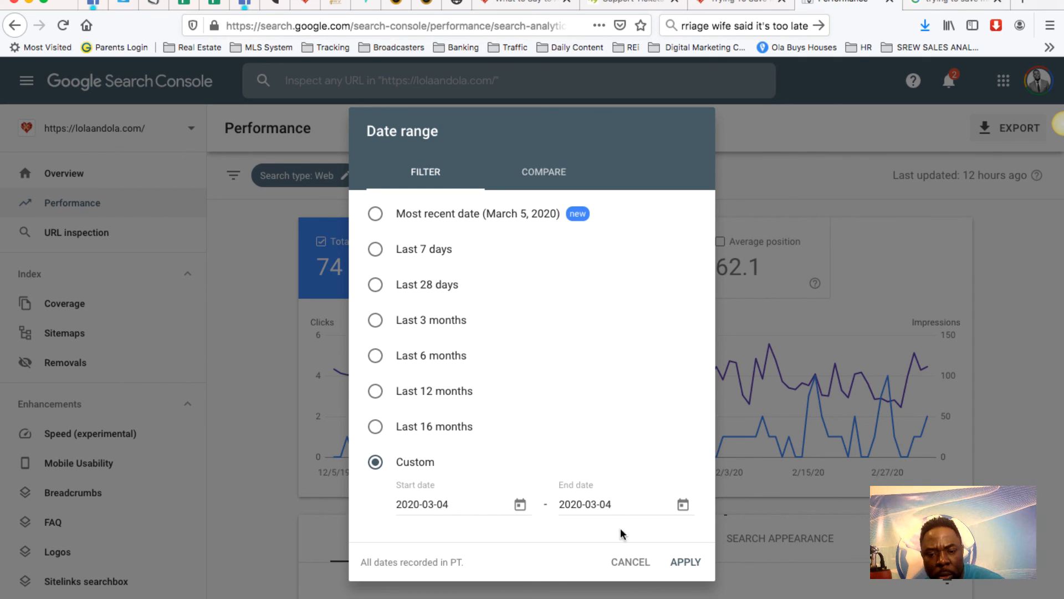
{"action": "left_click", "coordinate": [684, 561]}
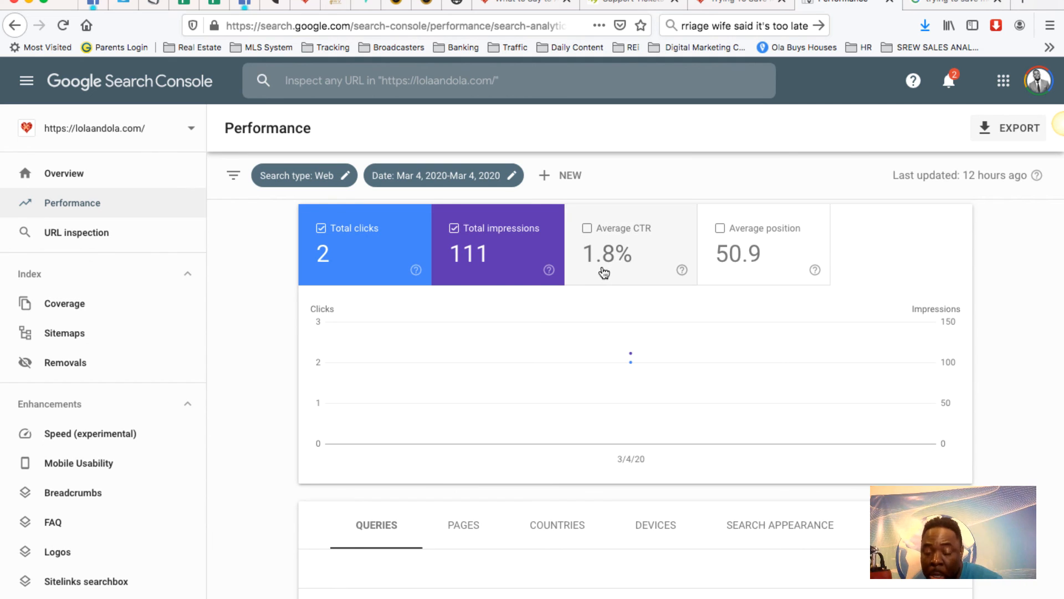
Review the single-day totals and add the Average position metric to the report and its queries table.
{"action": "scroll", "coordinate": [662, 321], "scroll_direction": "down", "scroll_amount": 1}
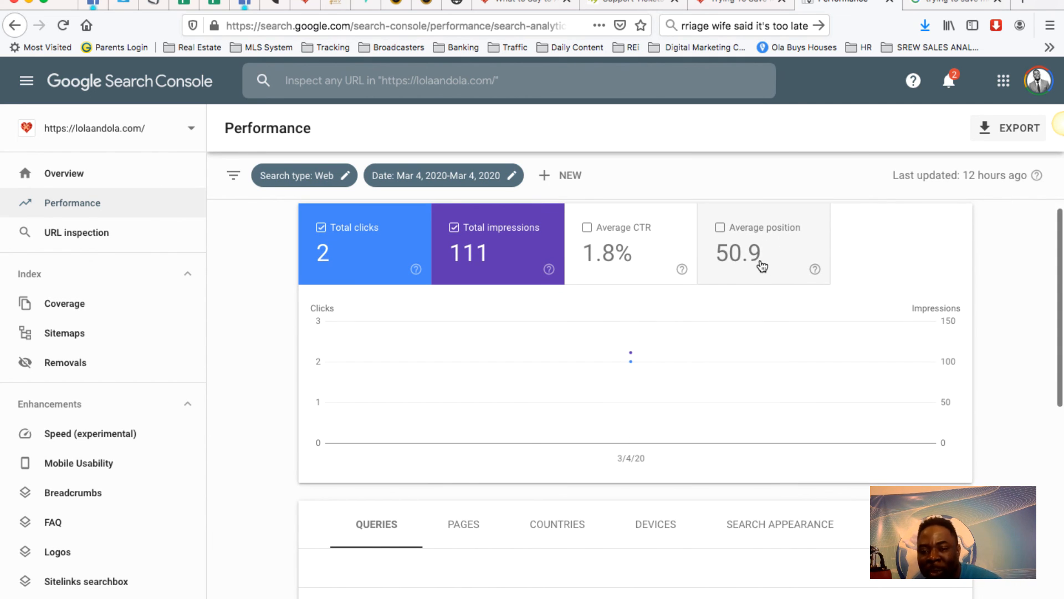
{"action": "scroll", "coordinate": [761, 266], "scroll_direction": "down", "scroll_amount": 5}
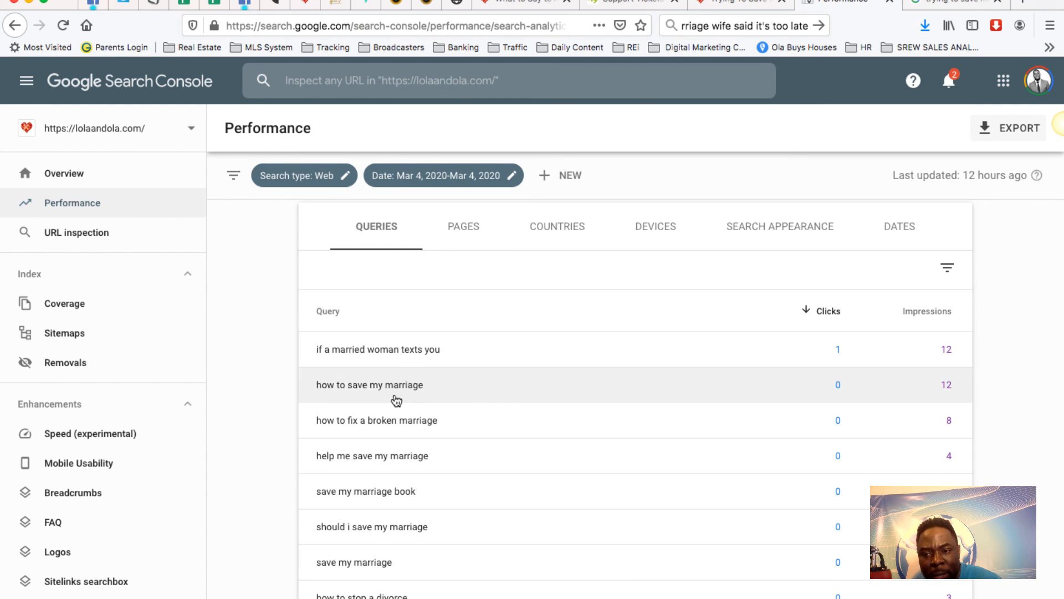
{"action": "scroll", "coordinate": [744, 261], "scroll_direction": "up", "scroll_amount": 5}
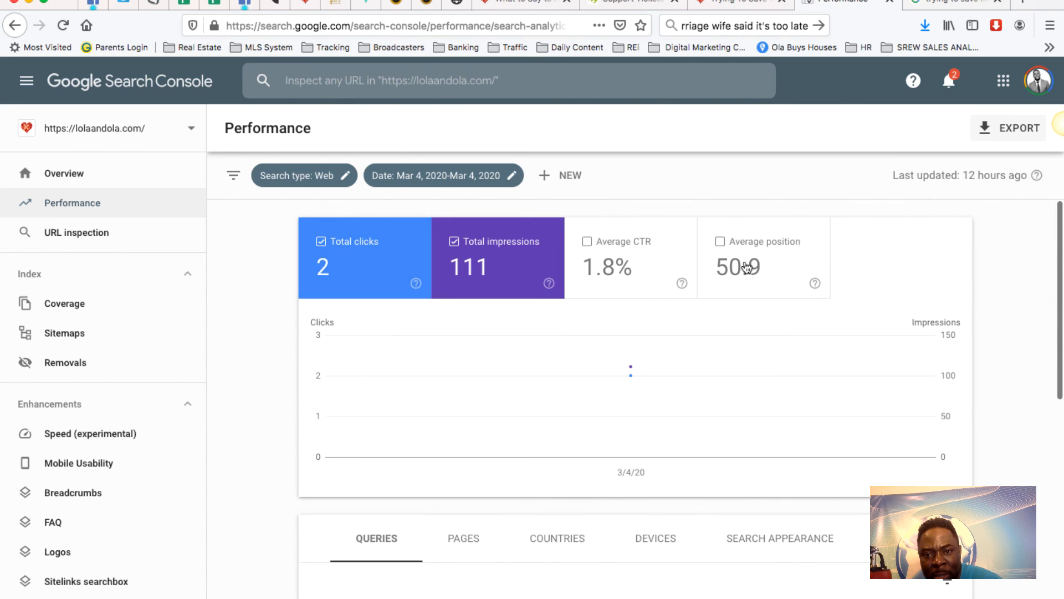
{"action": "left_click", "coordinate": [722, 243]}
{"action": "scroll", "coordinate": [748, 396], "scroll_direction": "down", "scroll_amount": 5}
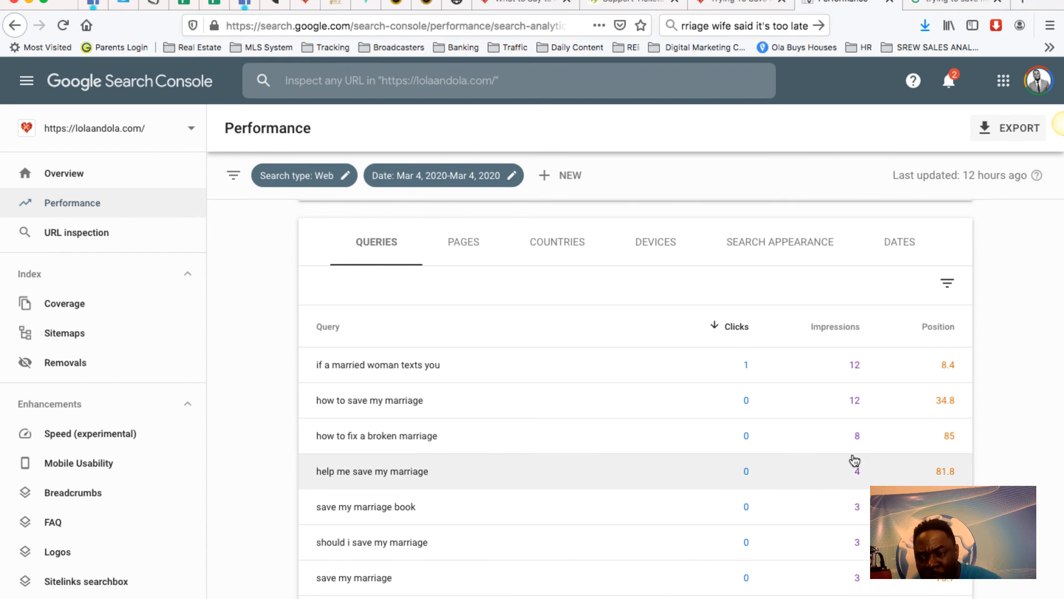
{"action": "scroll", "coordinate": [961, 448], "scroll_direction": "down", "scroll_amount": 1}
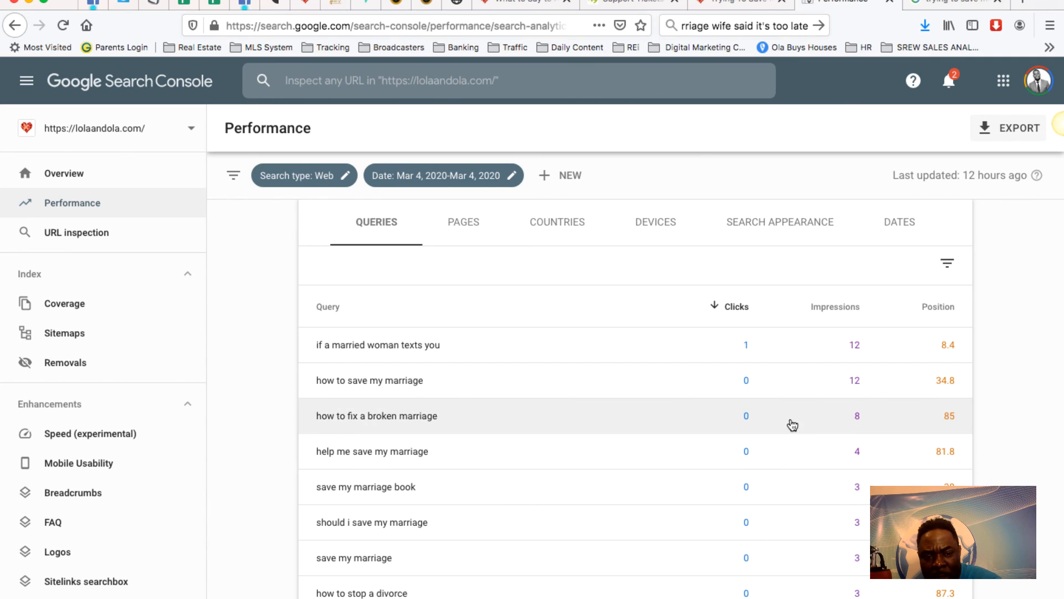
Set the queries table to show 100 rows per page.
{"action": "scroll", "coordinate": [792, 423], "scroll_direction": "down", "scroll_amount": 3}
{"action": "scroll", "coordinate": [773, 525], "scroll_direction": "up", "scroll_amount": 3}
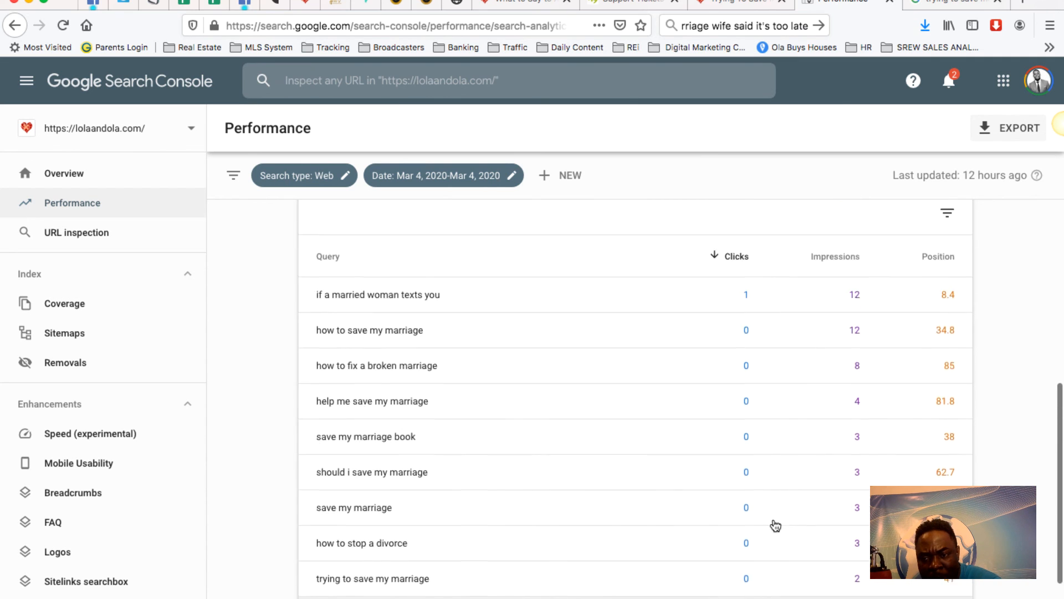
{"action": "scroll", "coordinate": [890, 482], "scroll_direction": "down", "scroll_amount": 3}
{"action": "left_click", "coordinate": [801, 571]}
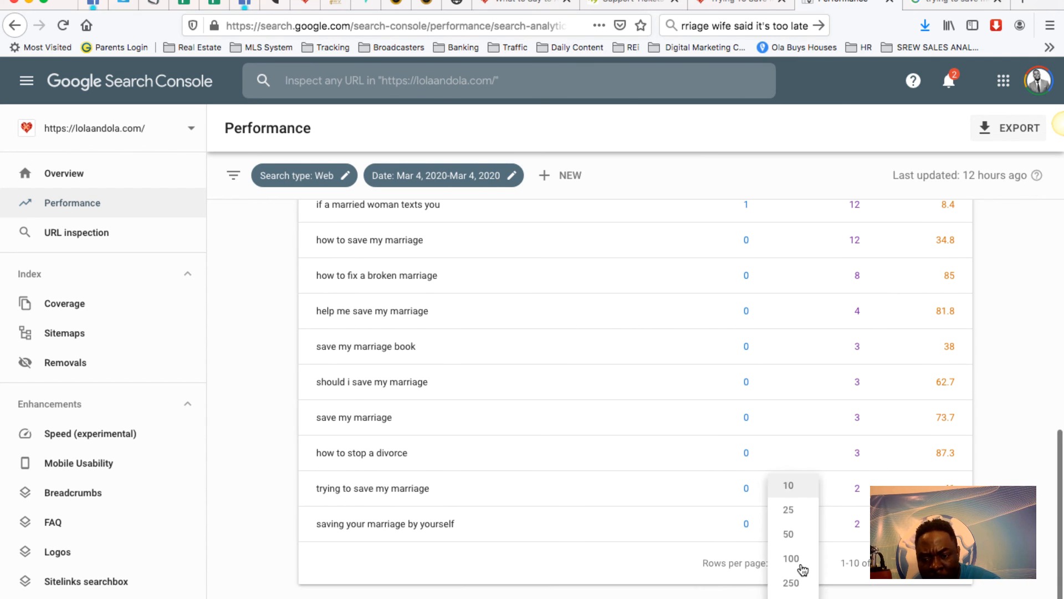
{"action": "left_click", "coordinate": [800, 558]}
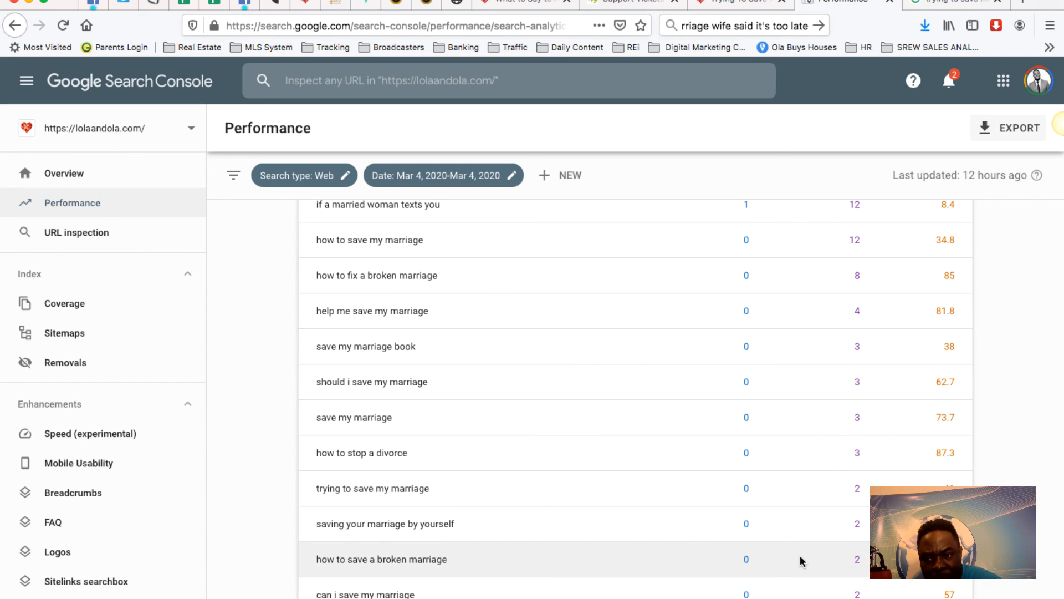
Sort the queries table by position in ascending order and review the best-ranking queries.
{"action": "scroll", "coordinate": [800, 560], "scroll_direction": "up", "scroll_amount": 7}
{"action": "left_click", "coordinate": [939, 518]}
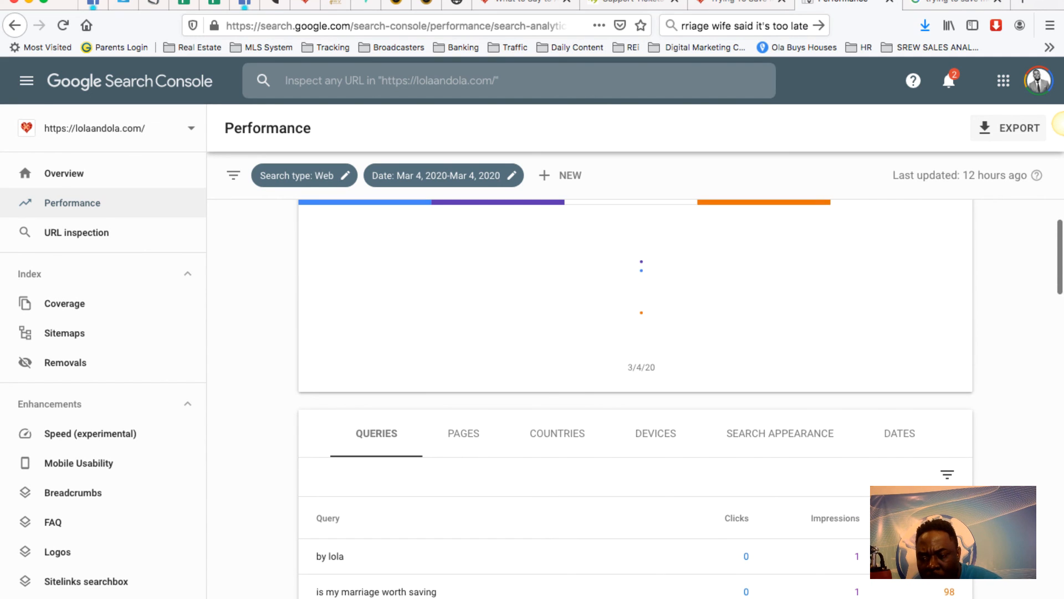
{"action": "left_click", "coordinate": [940, 518]}
{"action": "left_click", "coordinate": [939, 518]}
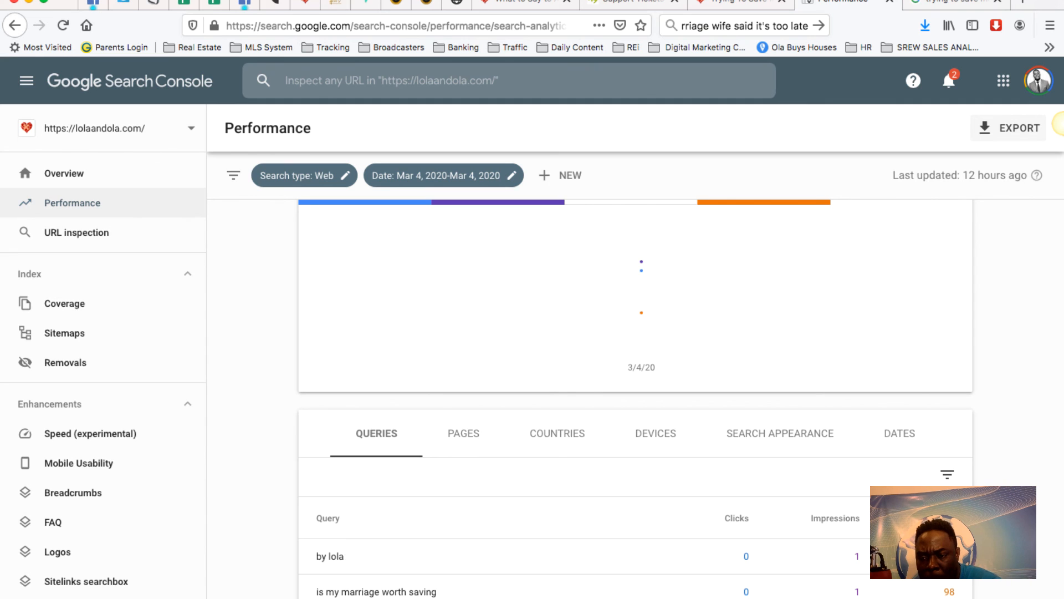
{"action": "left_click", "coordinate": [939, 518]}
{"action": "scroll", "coordinate": [975, 315], "scroll_direction": "down", "scroll_amount": 5}
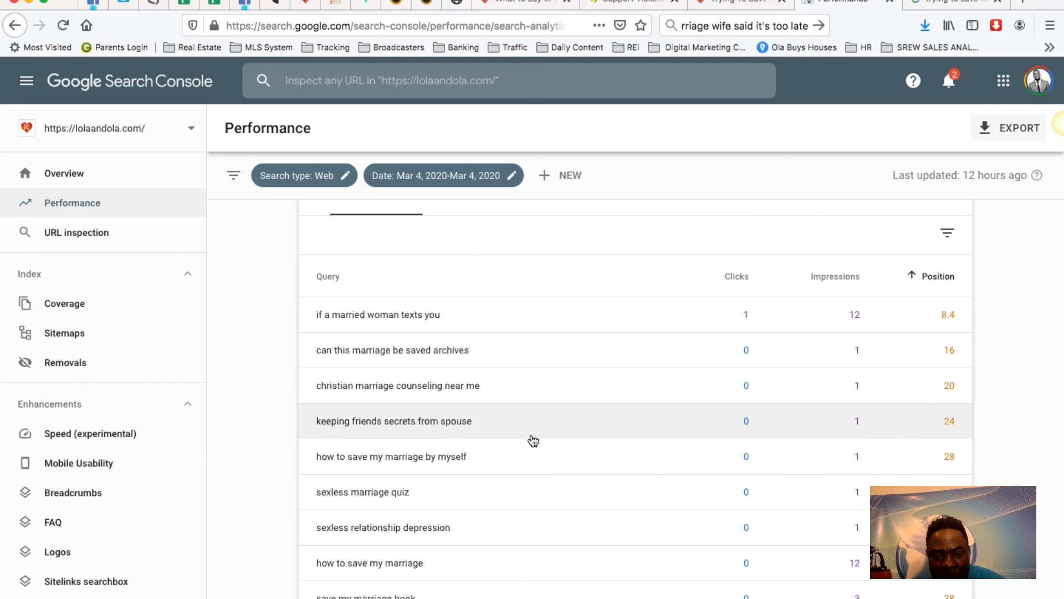
Copy the query "how to save my marriage by myself" from the queries table and search Google for it.
{"action": "left_click_drag", "start_coordinate": [490, 458], "coordinate": [293, 459]}
{"action": "right_click", "coordinate": [317, 458]}
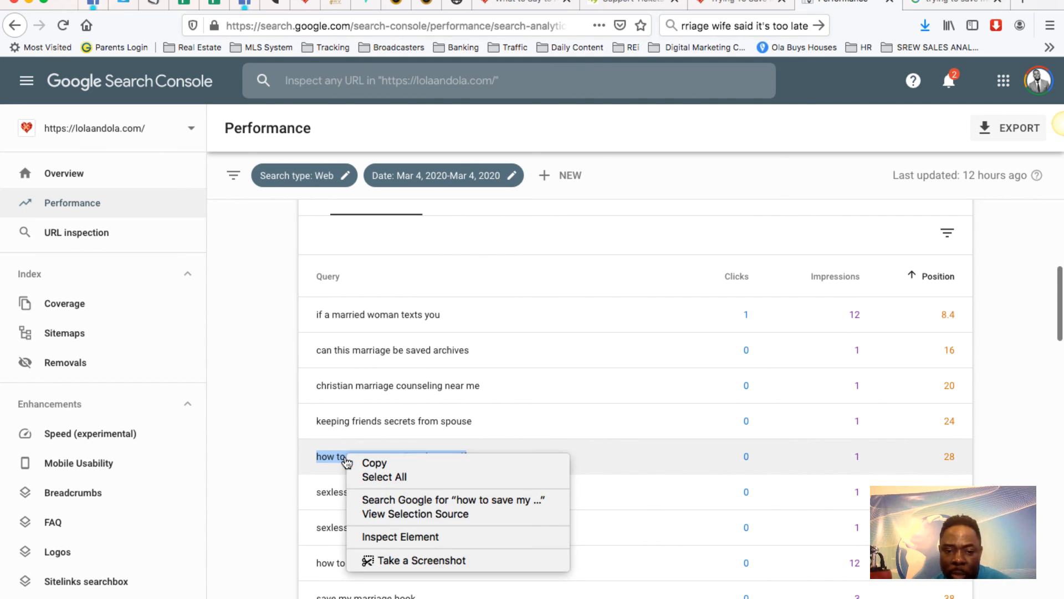
{"action": "left_click", "coordinate": [372, 464]}
{"action": "left_click", "coordinate": [971, 5]}
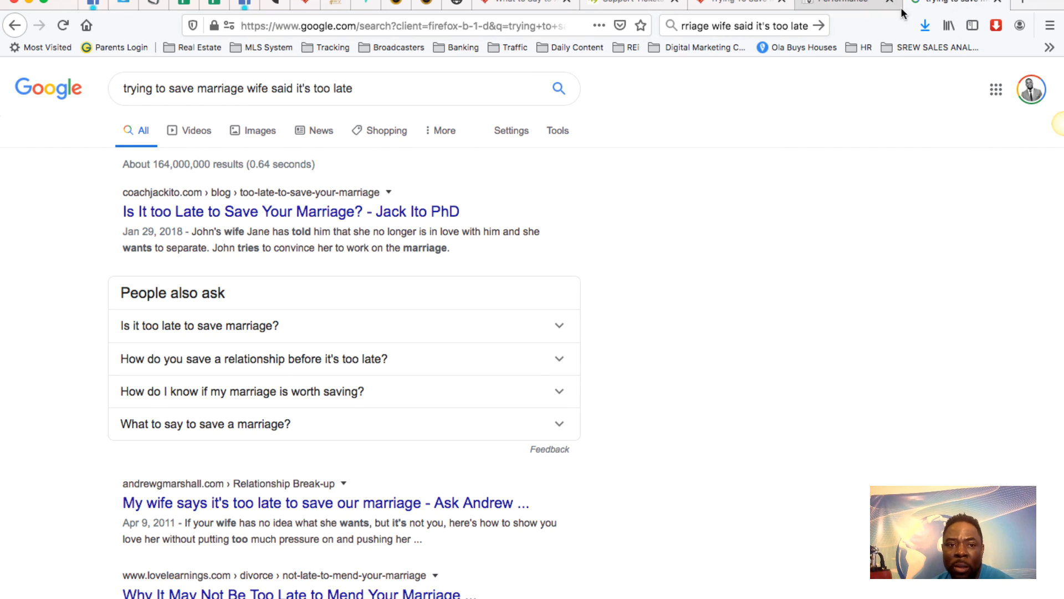
{"action": "left_click", "coordinate": [513, 27]}
{"action": "key", "text": "super+v"}
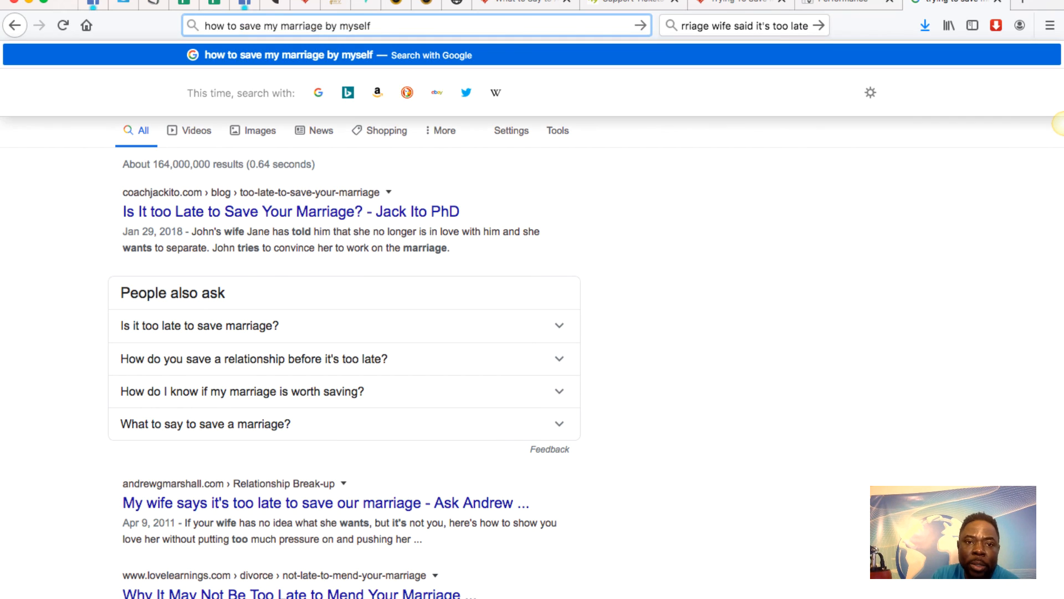
{"action": "key", "text": "Return"}
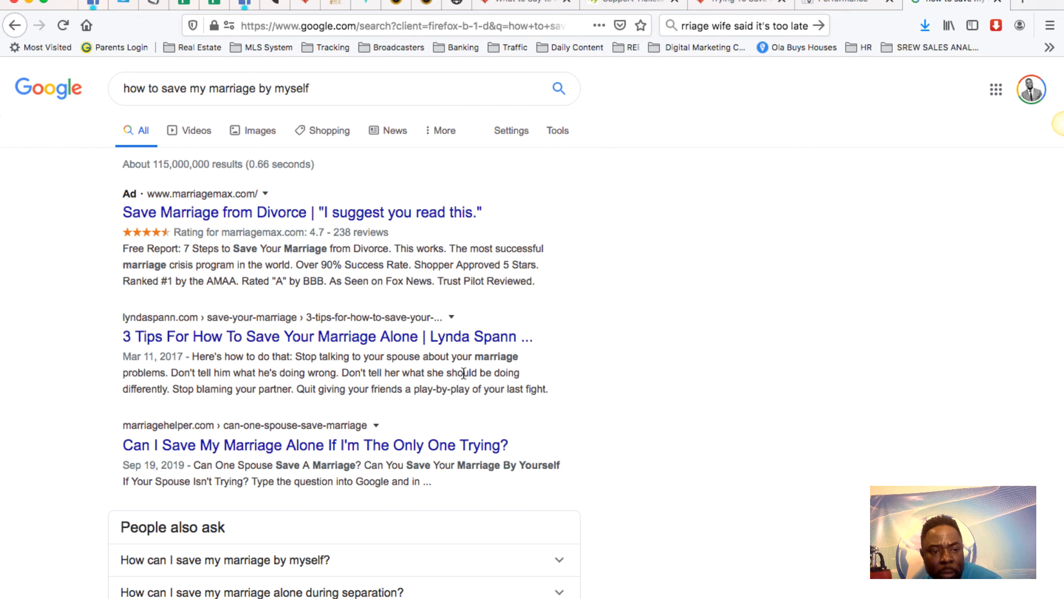
Look for the lolaandola.com listing on the first page of Google results and open the second page.
{"action": "scroll", "coordinate": [463, 372], "scroll_direction": "down", "scroll_amount": 5}
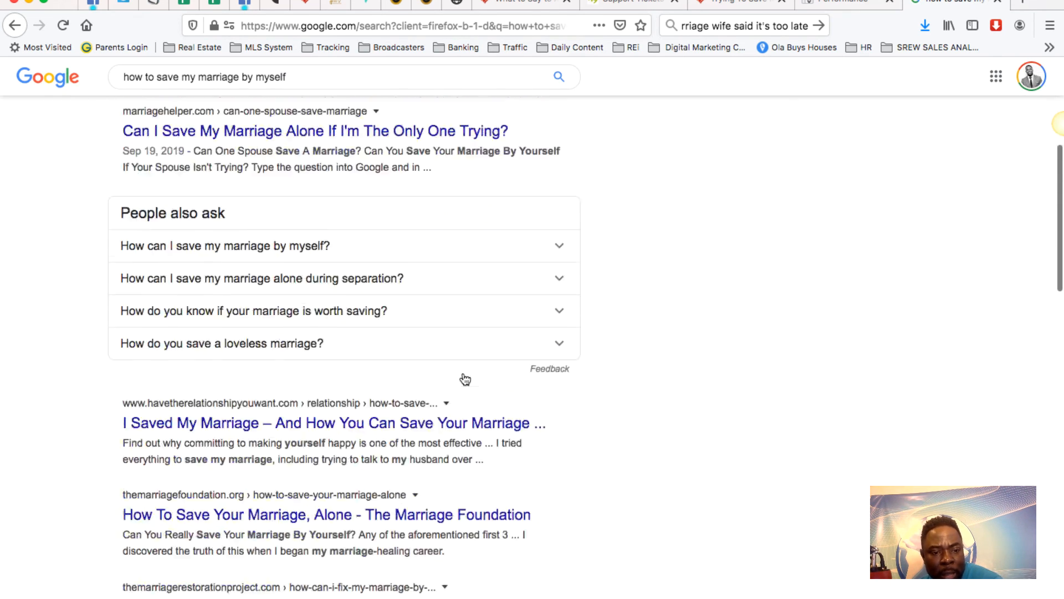
{"action": "scroll", "coordinate": [465, 379], "scroll_direction": "down", "scroll_amount": 5}
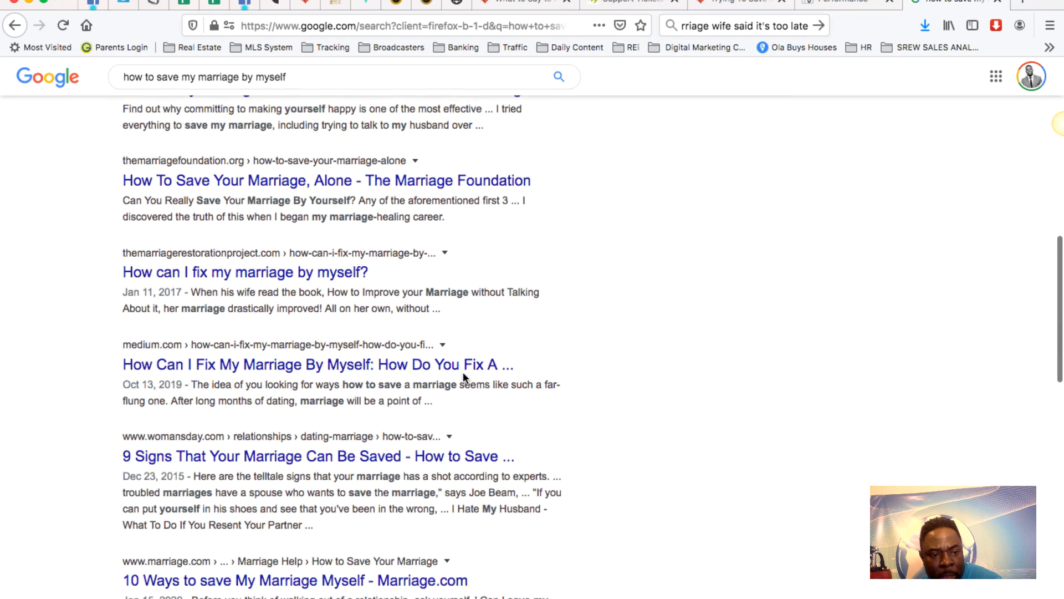
{"action": "scroll", "coordinate": [464, 377], "scroll_direction": "down", "scroll_amount": 5}
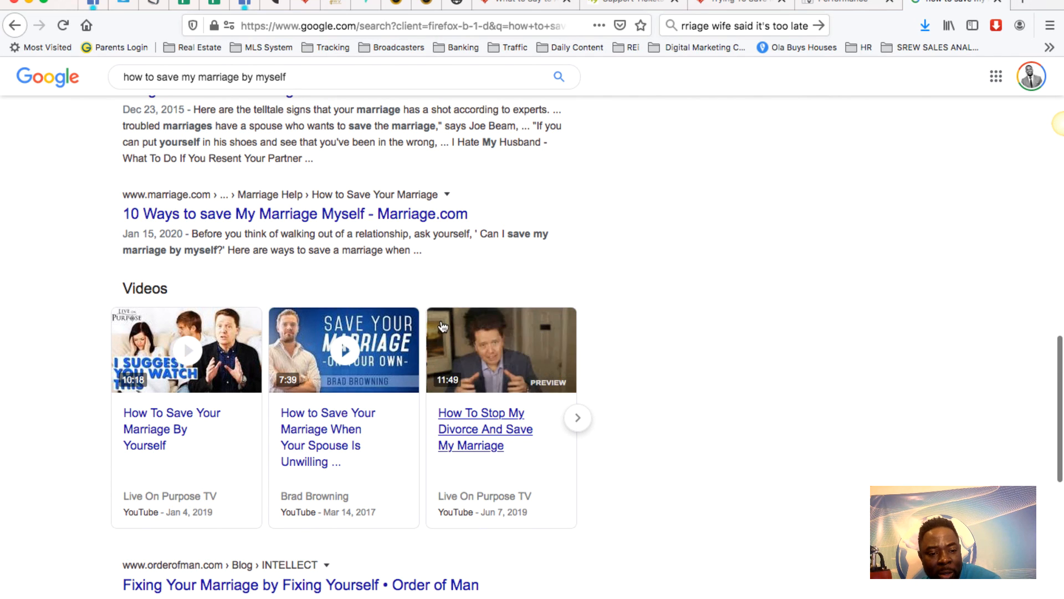
{"action": "scroll", "coordinate": [442, 326], "scroll_direction": "down", "scroll_amount": 4}
{"action": "scroll", "coordinate": [447, 409], "scroll_direction": "down", "scroll_amount": 3}
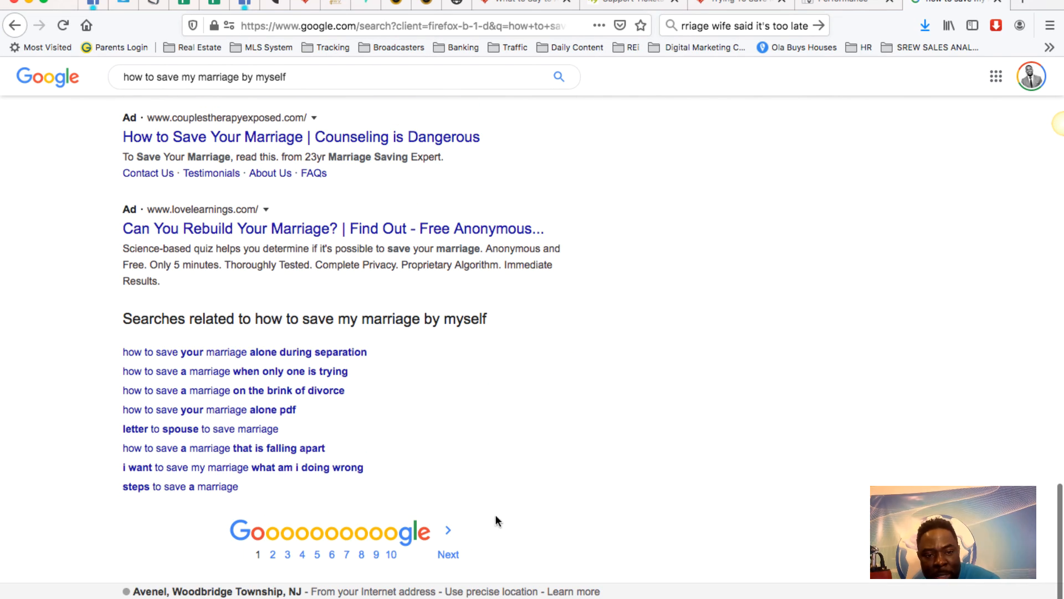
{"action": "left_click", "coordinate": [446, 555]}
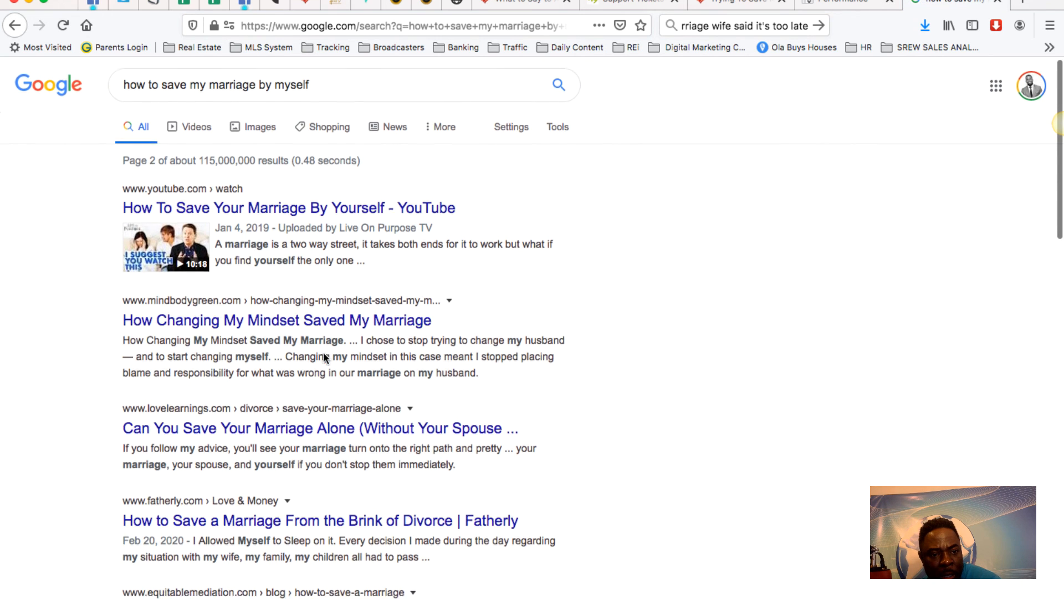
Check the second page of Google results for the lolaandola.com listing and open the third page.
{"action": "scroll", "coordinate": [323, 352], "scroll_direction": "down", "scroll_amount": 5}
{"action": "scroll", "coordinate": [325, 359], "scroll_direction": "down", "scroll_amount": 4}
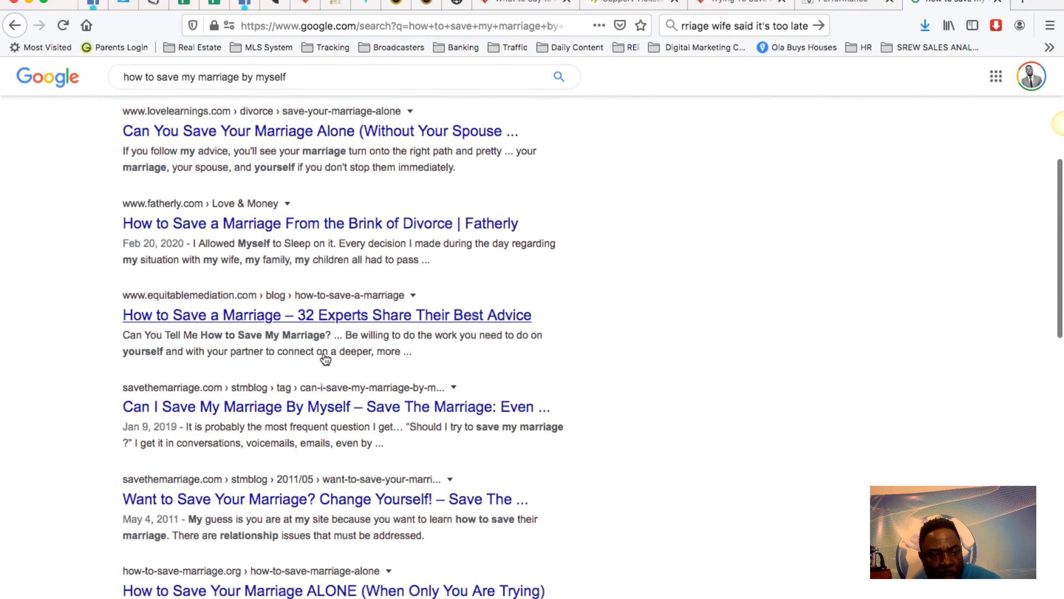
{"action": "scroll", "coordinate": [323, 353], "scroll_direction": "down", "scroll_amount": 1}
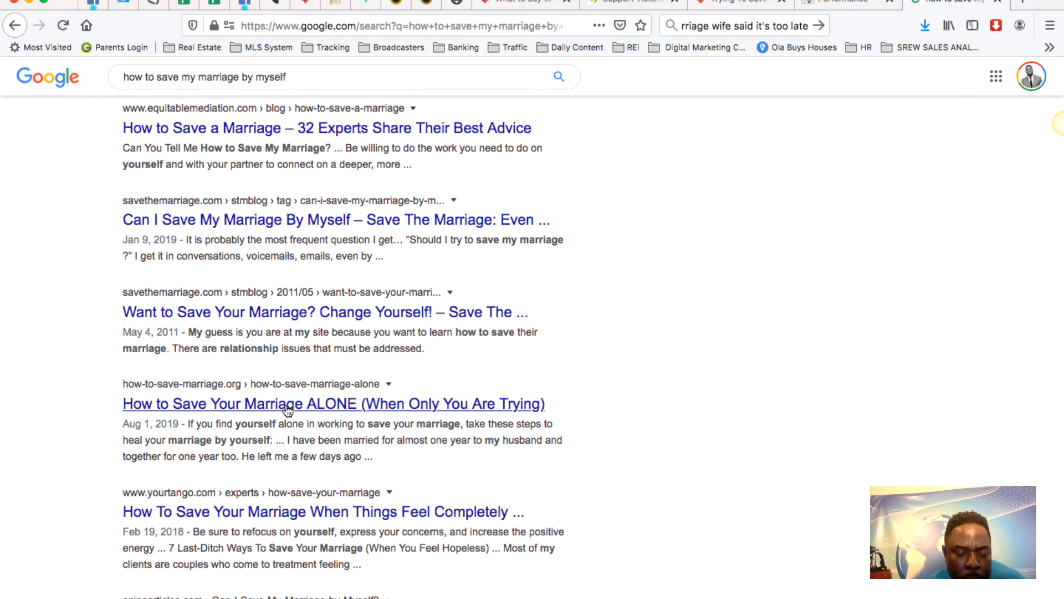
{"action": "scroll", "coordinate": [285, 413], "scroll_direction": "down", "scroll_amount": 3}
{"action": "scroll", "coordinate": [286, 406], "scroll_direction": "down", "scroll_amount": 5}
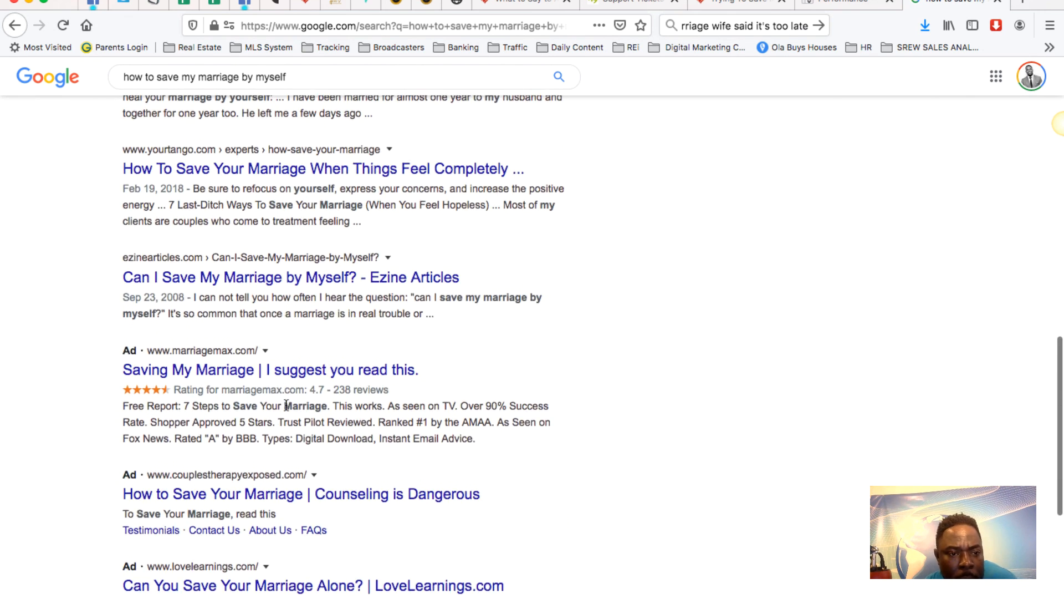
{"action": "scroll", "coordinate": [286, 407], "scroll_direction": "up", "scroll_amount": 3}
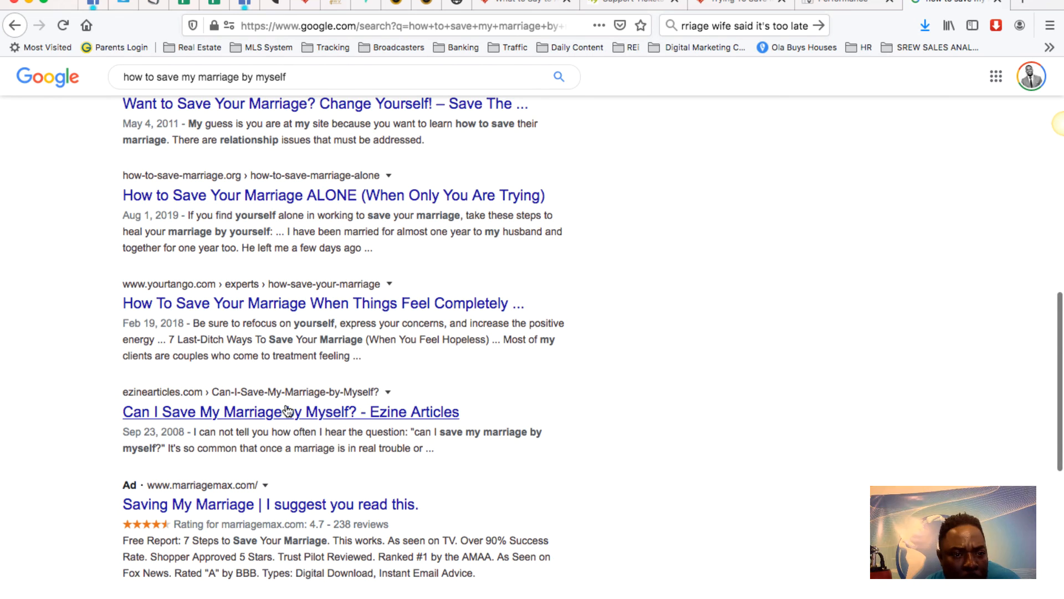
{"action": "scroll", "coordinate": [287, 410], "scroll_direction": "down", "scroll_amount": 10}
{"action": "left_click", "coordinate": [472, 565]}
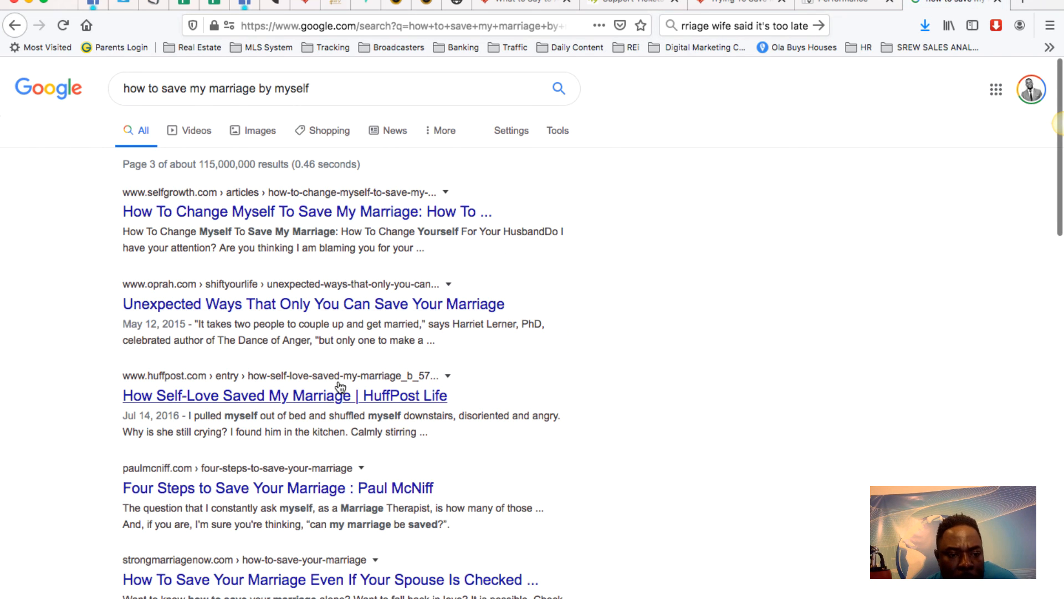
Locate the lolaandola.com listing on the third results page and compare its rank with the query's position in Search Console.
{"action": "scroll", "coordinate": [279, 388], "scroll_direction": "down", "scroll_amount": 5}
{"action": "scroll", "coordinate": [339, 386], "scroll_direction": "down", "scroll_amount": 5}
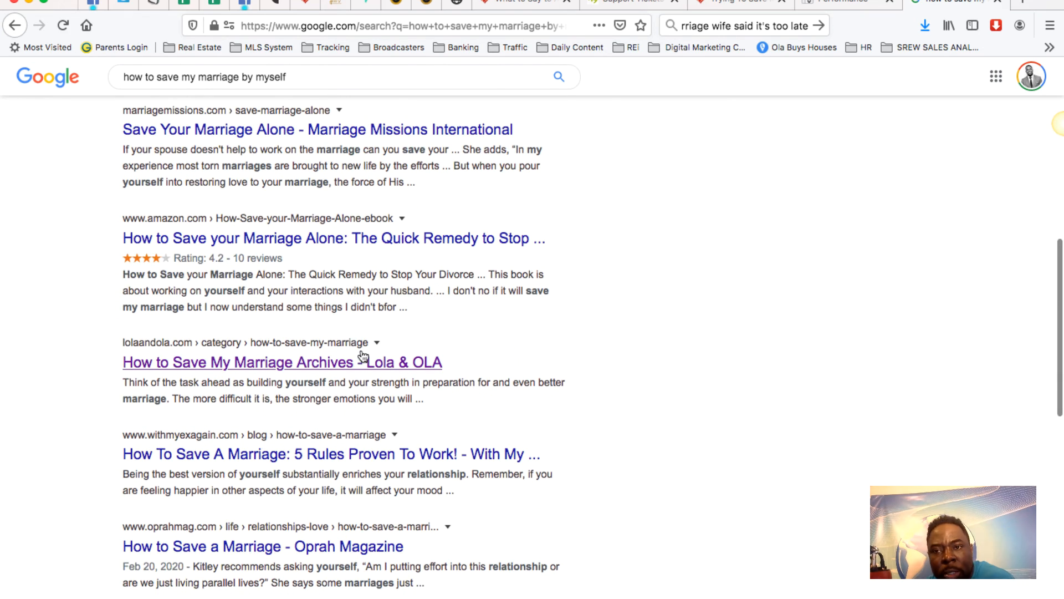
{"action": "left_click", "coordinate": [843, 3]}
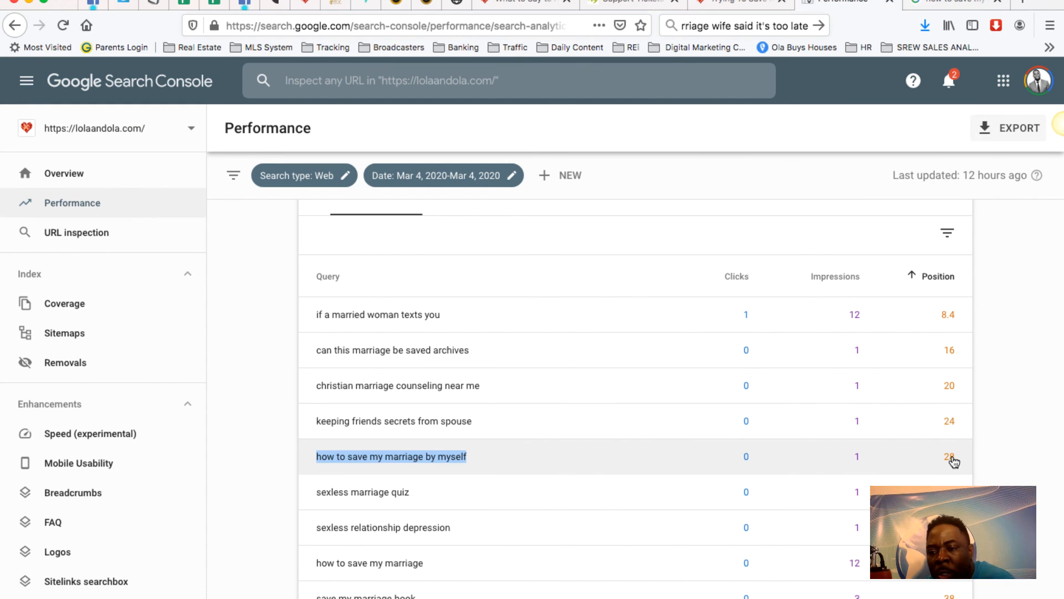
{"action": "left_click", "coordinate": [973, 3]}
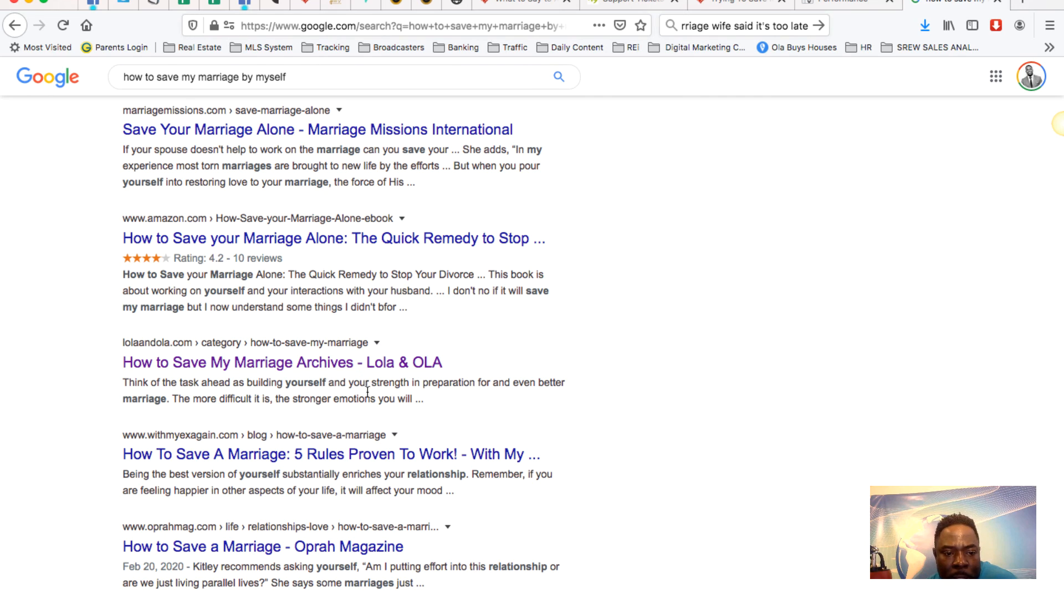
{"action": "left_click", "coordinate": [838, 4]}
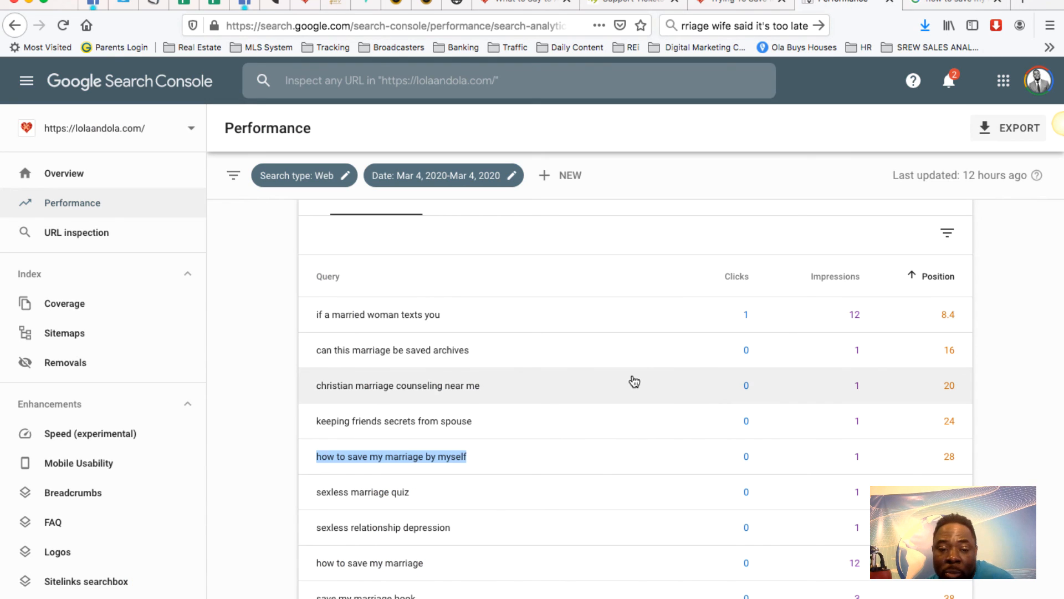
Examine the remaining queries and their average positions down to the end of the Search Console queries table.
{"action": "scroll", "coordinate": [593, 494], "scroll_direction": "down", "scroll_amount": 3}
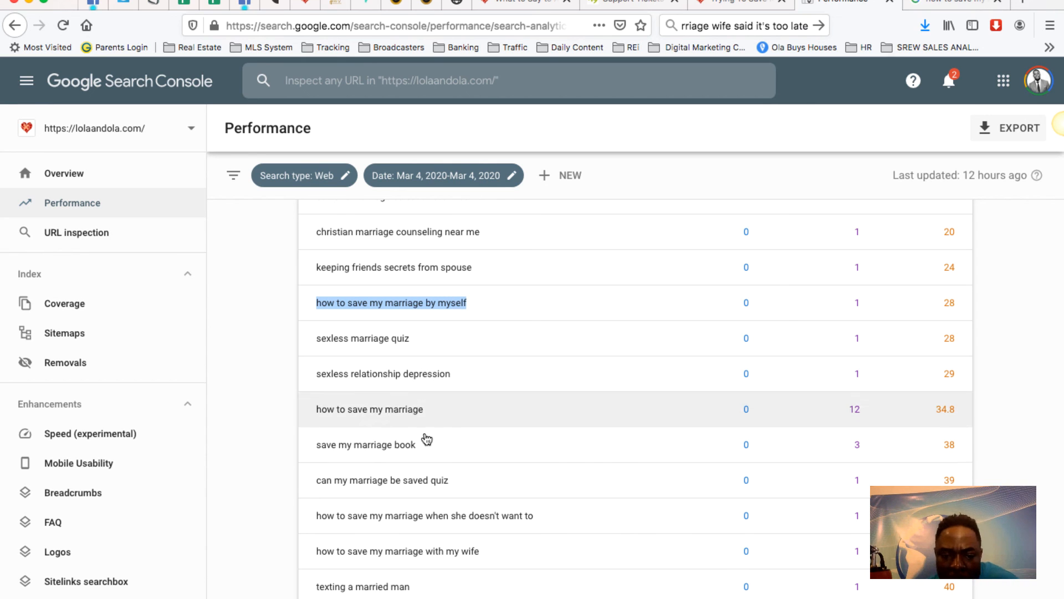
{"action": "scroll", "coordinate": [372, 473], "scroll_direction": "down", "scroll_amount": 2}
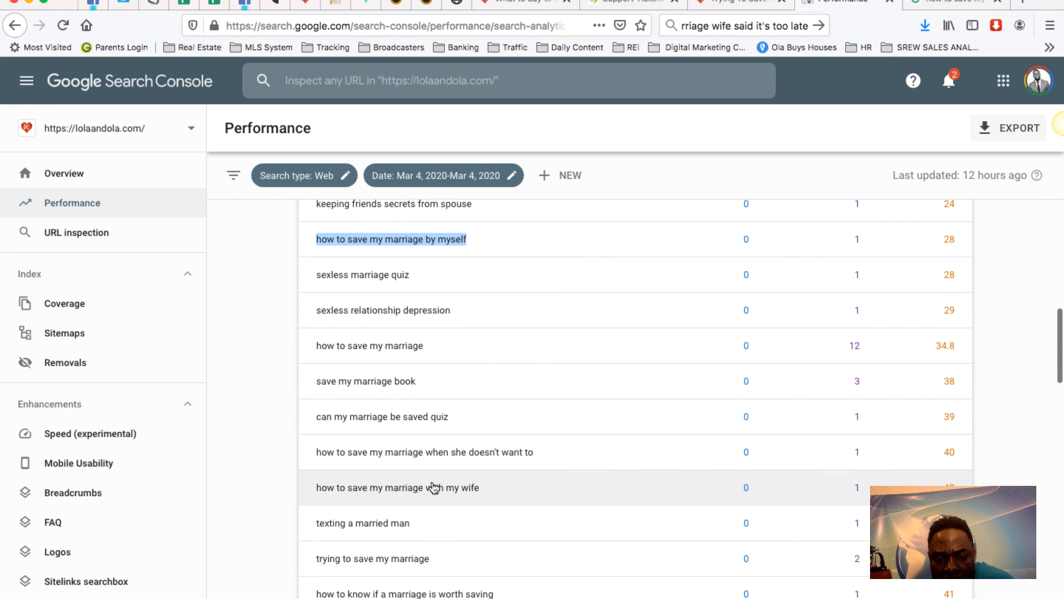
{"action": "scroll", "coordinate": [472, 492], "scroll_direction": "down", "scroll_amount": 3}
{"action": "scroll", "coordinate": [507, 527], "scroll_direction": "down", "scroll_amount": 2}
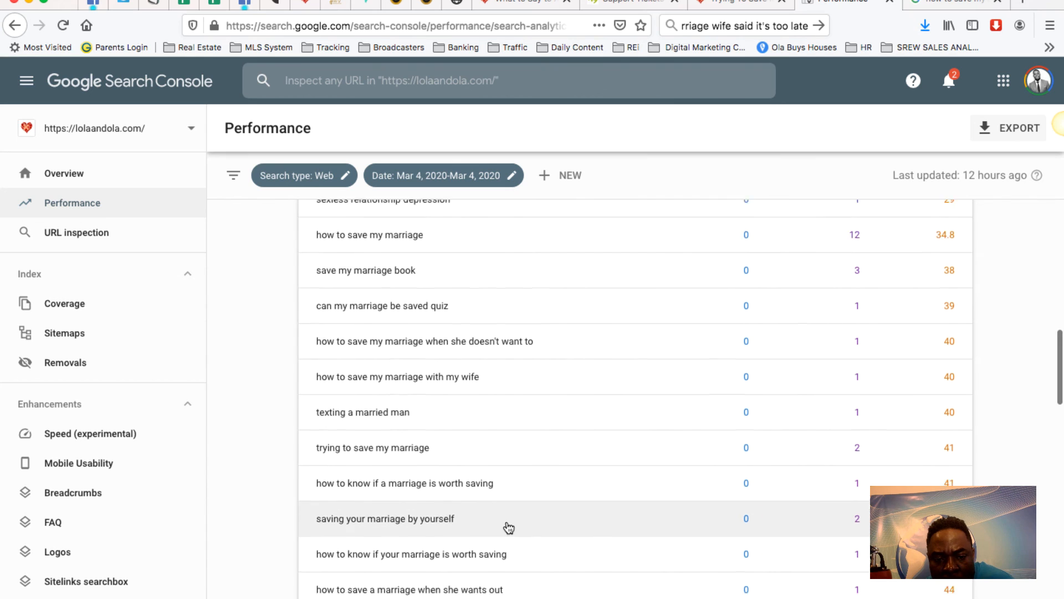
{"action": "scroll", "coordinate": [508, 528], "scroll_direction": "down", "scroll_amount": 3}
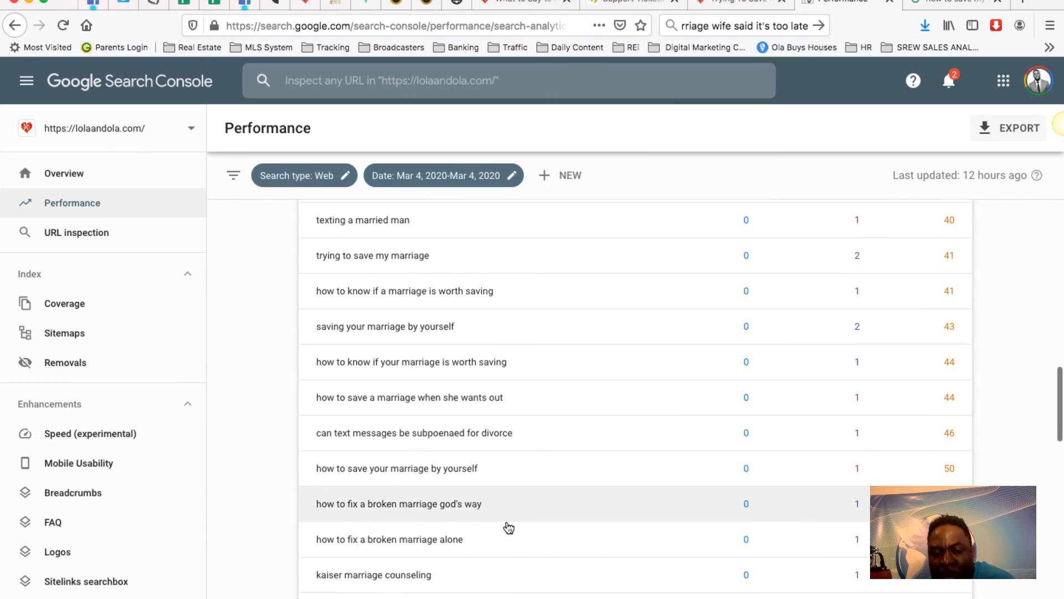
{"action": "scroll", "coordinate": [509, 528], "scroll_direction": "down", "scroll_amount": 1}
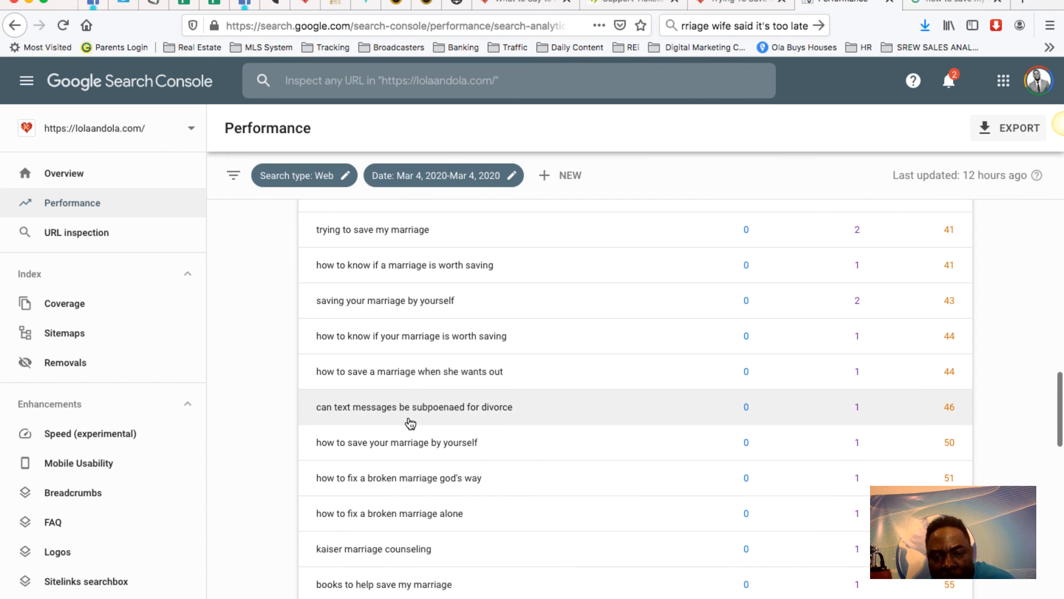
{"action": "scroll", "coordinate": [410, 423], "scroll_direction": "down", "scroll_amount": 1}
{"action": "scroll", "coordinate": [410, 423], "scroll_direction": "down", "scroll_amount": 3}
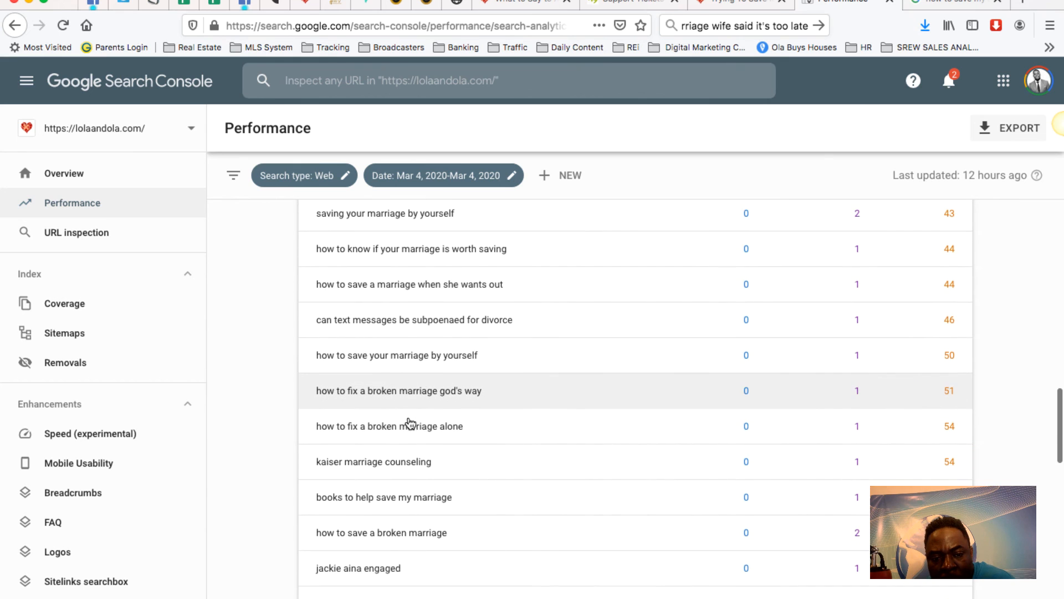
{"action": "scroll", "coordinate": [410, 424], "scroll_direction": "down", "scroll_amount": 3}
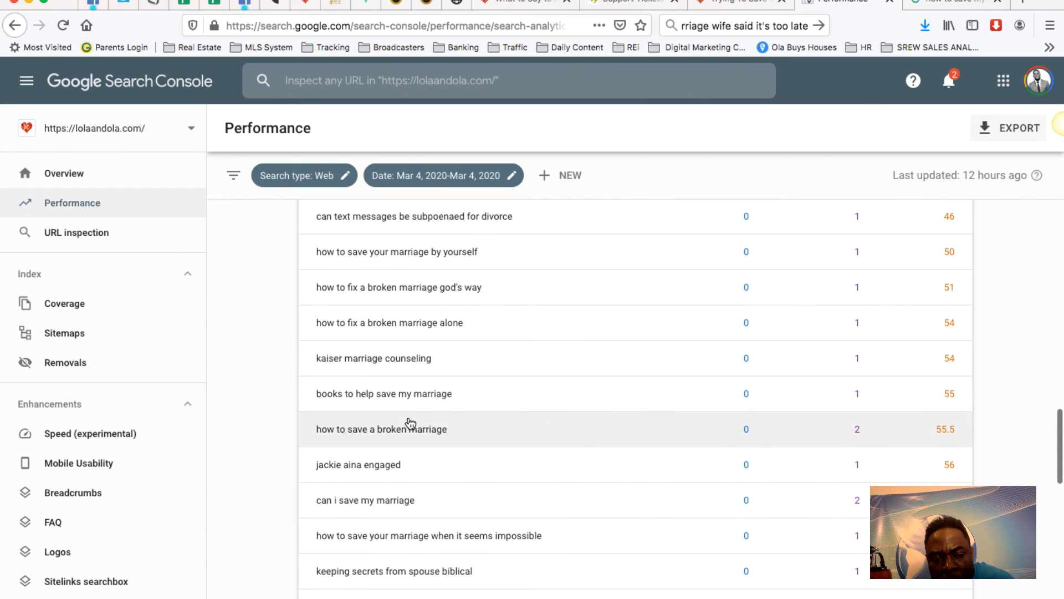
{"action": "scroll", "coordinate": [410, 423], "scroll_direction": "down", "scroll_amount": 2}
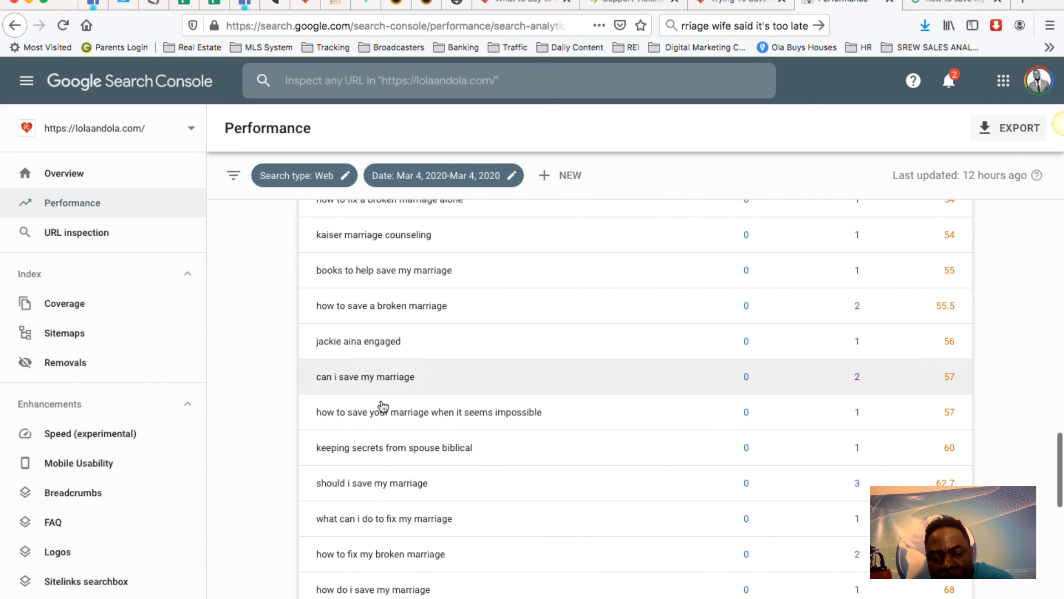
{"action": "scroll", "coordinate": [443, 555], "scroll_direction": "down", "scroll_amount": 3}
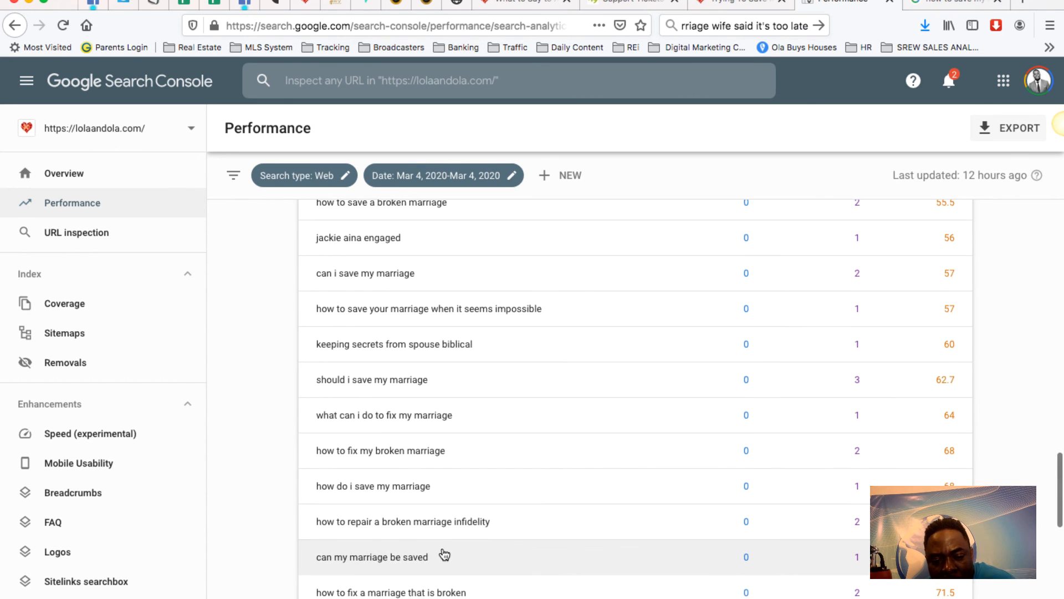
{"action": "scroll", "coordinate": [444, 554], "scroll_direction": "down", "scroll_amount": 6}
{"action": "scroll", "coordinate": [443, 549], "scroll_direction": "down", "scroll_amount": 6}
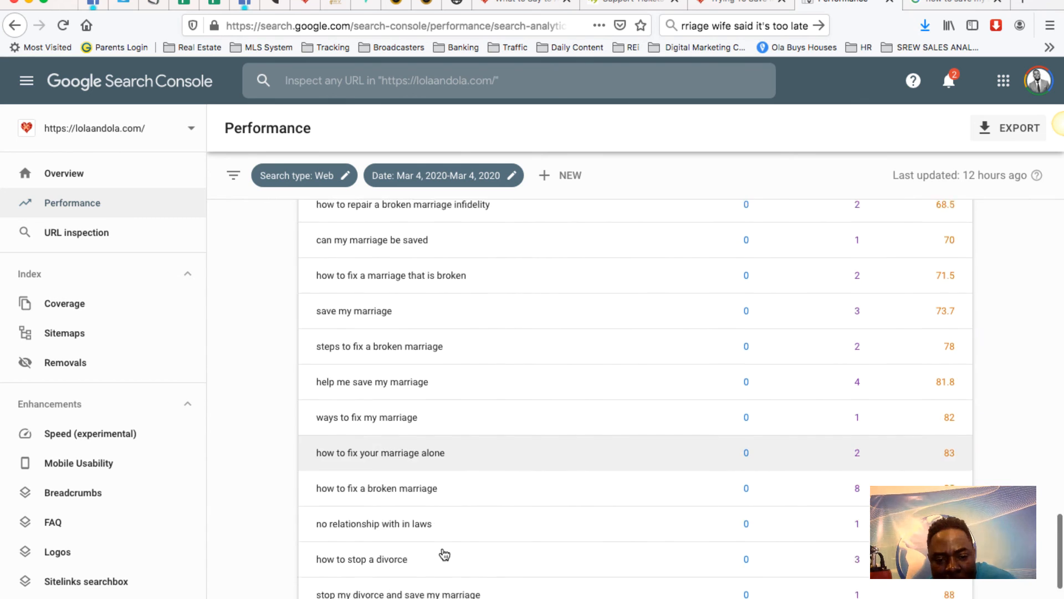
{"action": "scroll", "coordinate": [444, 554], "scroll_direction": "down", "scroll_amount": 3}
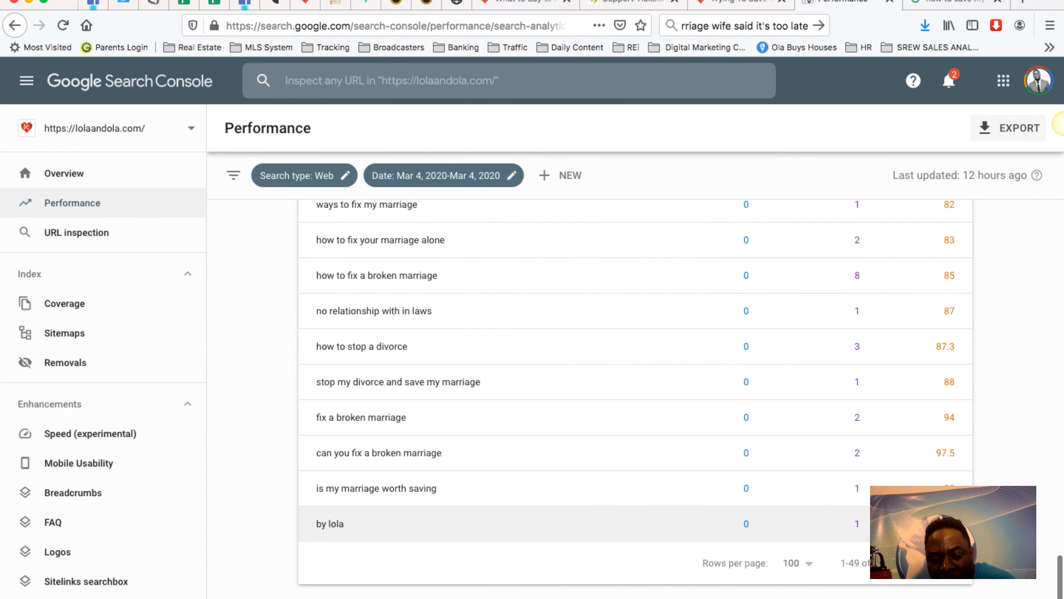
Return to the report's overall metrics and switch to the published "Trying To Save Marriage Wife Said It's Too Late?" post.
{"action": "scroll", "coordinate": [756, 472], "scroll_direction": "up", "scroll_amount": 15}
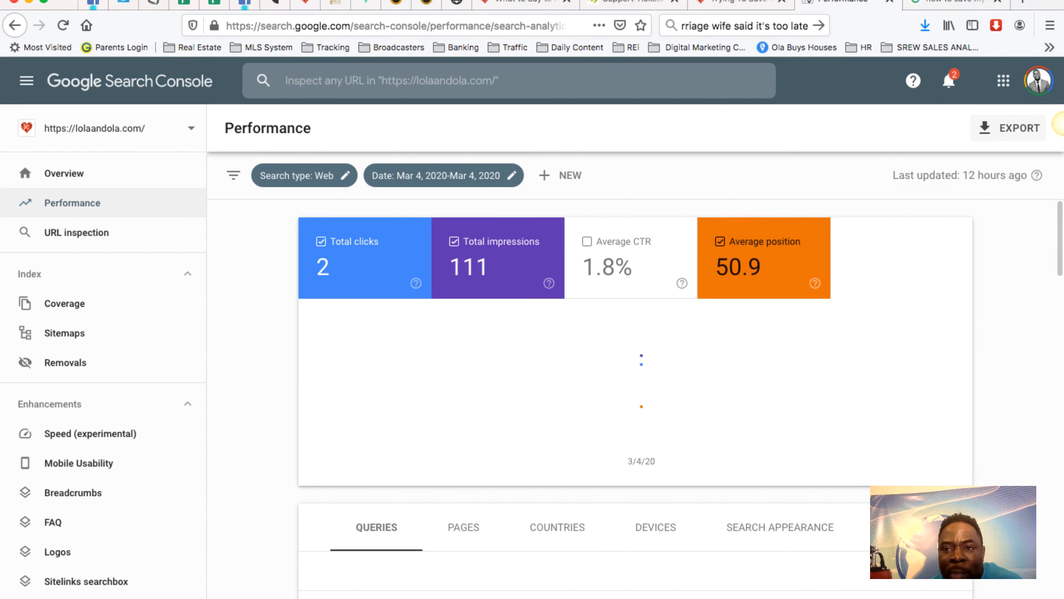
{"action": "left_click", "coordinate": [745, 7]}
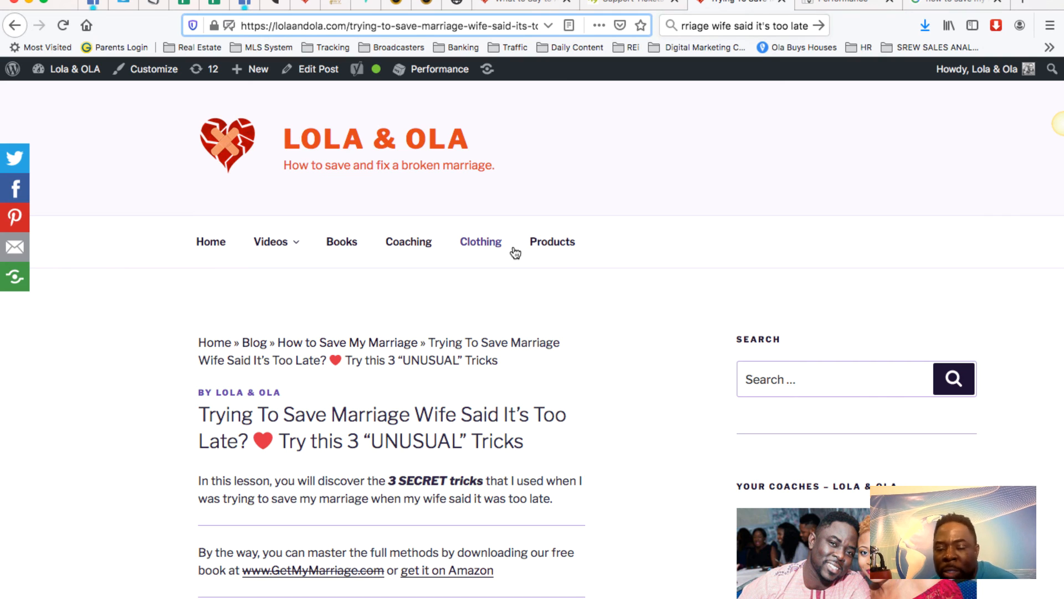